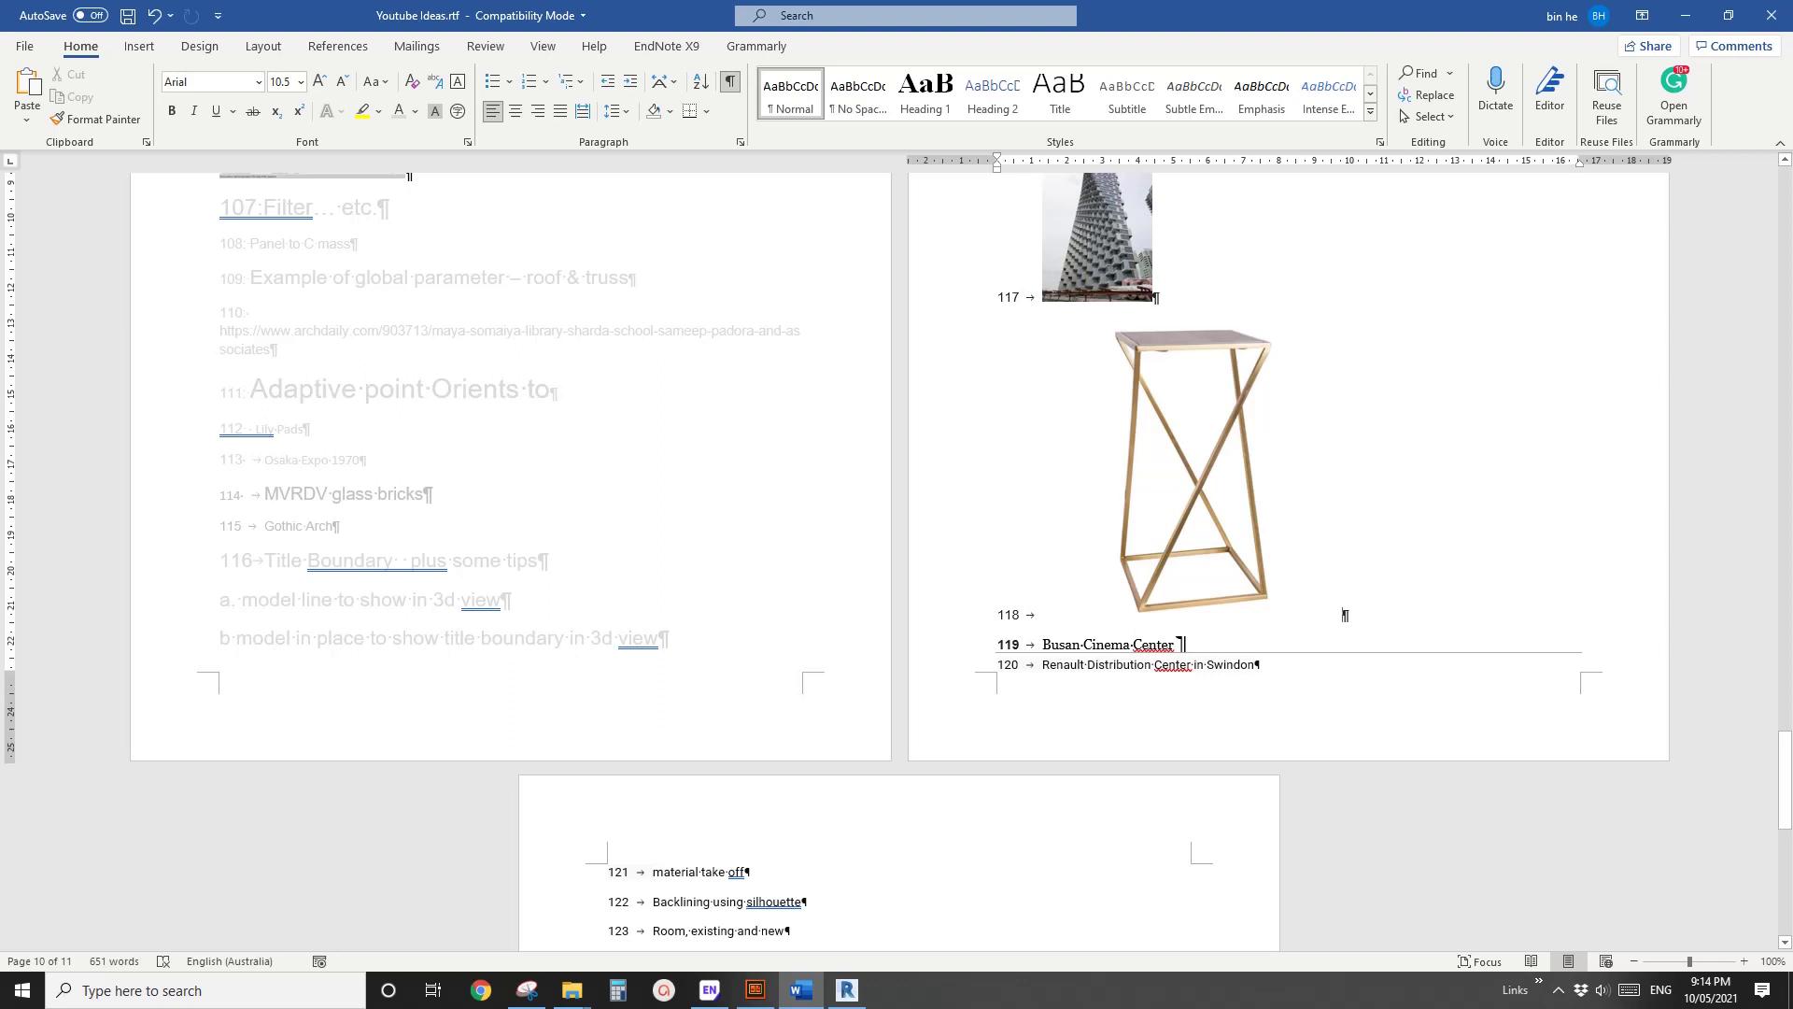
Switch from the reference table picture to Revit and create a new family from the Metric Furniture.rft template.
{"action": "left_click", "coordinate": [1239, 520]}
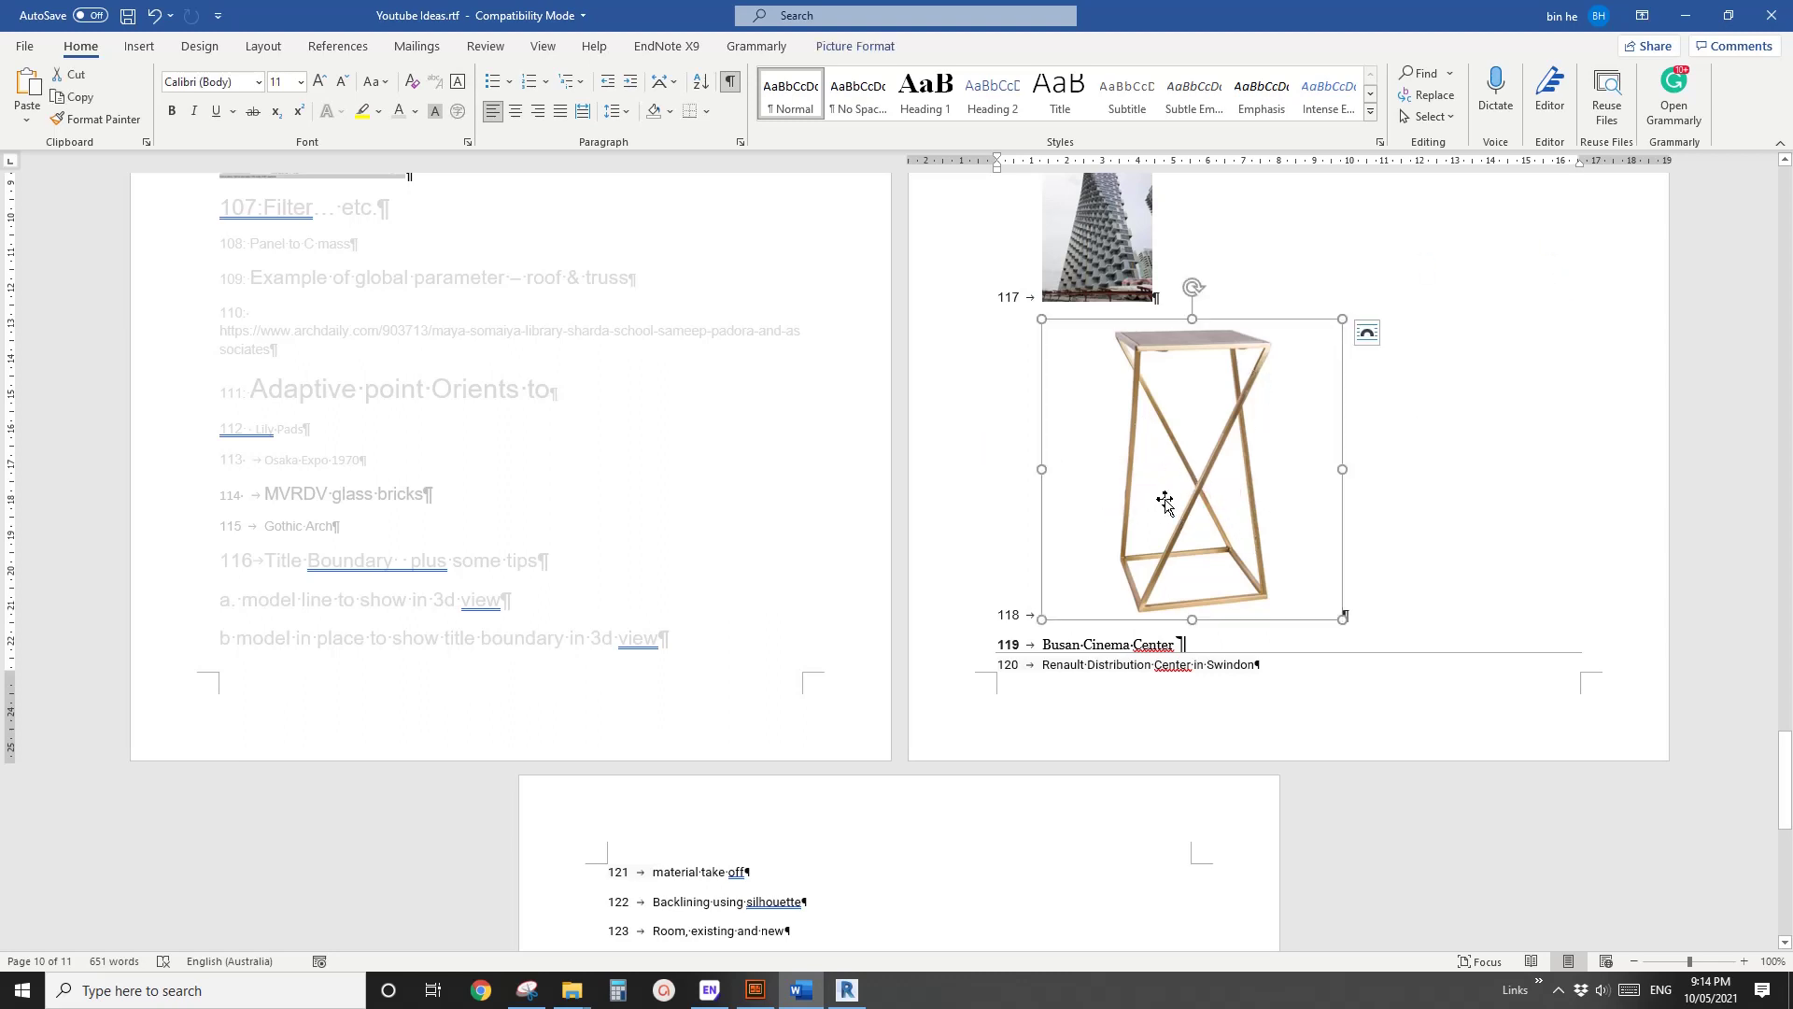
{"action": "left_click", "coordinate": [1348, 551]}
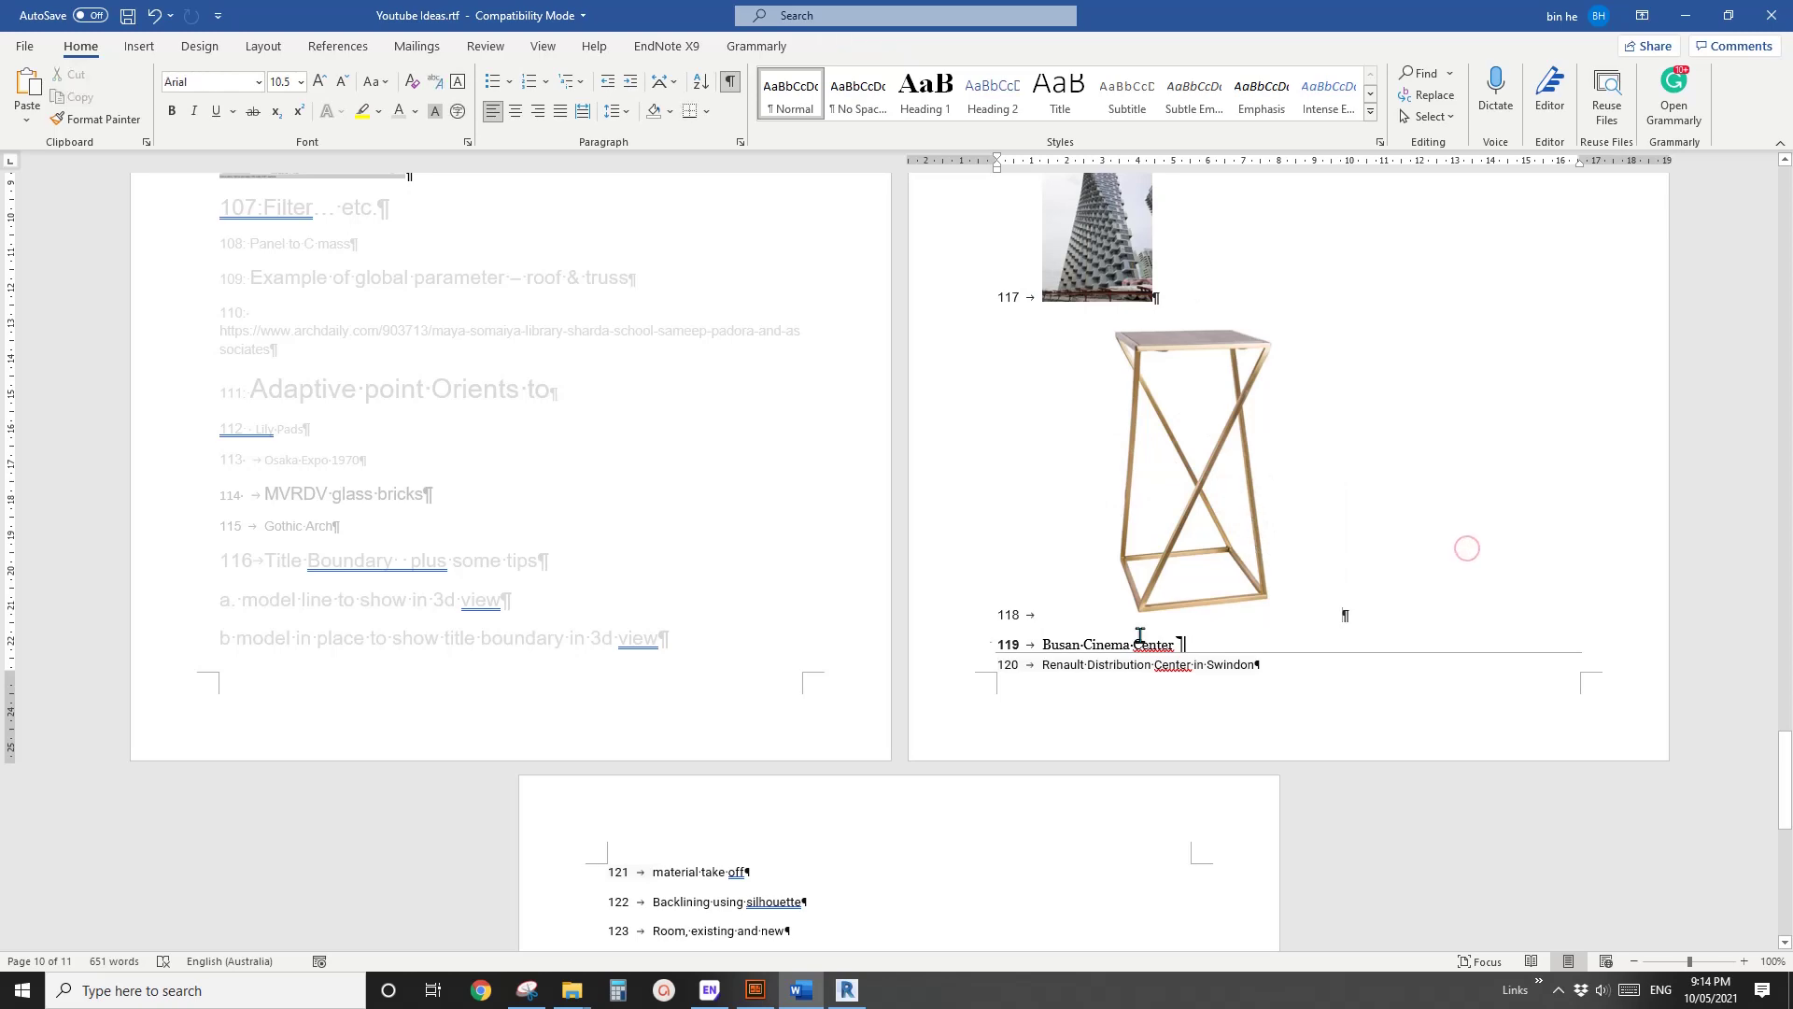
{"action": "left_click", "coordinate": [811, 993]}
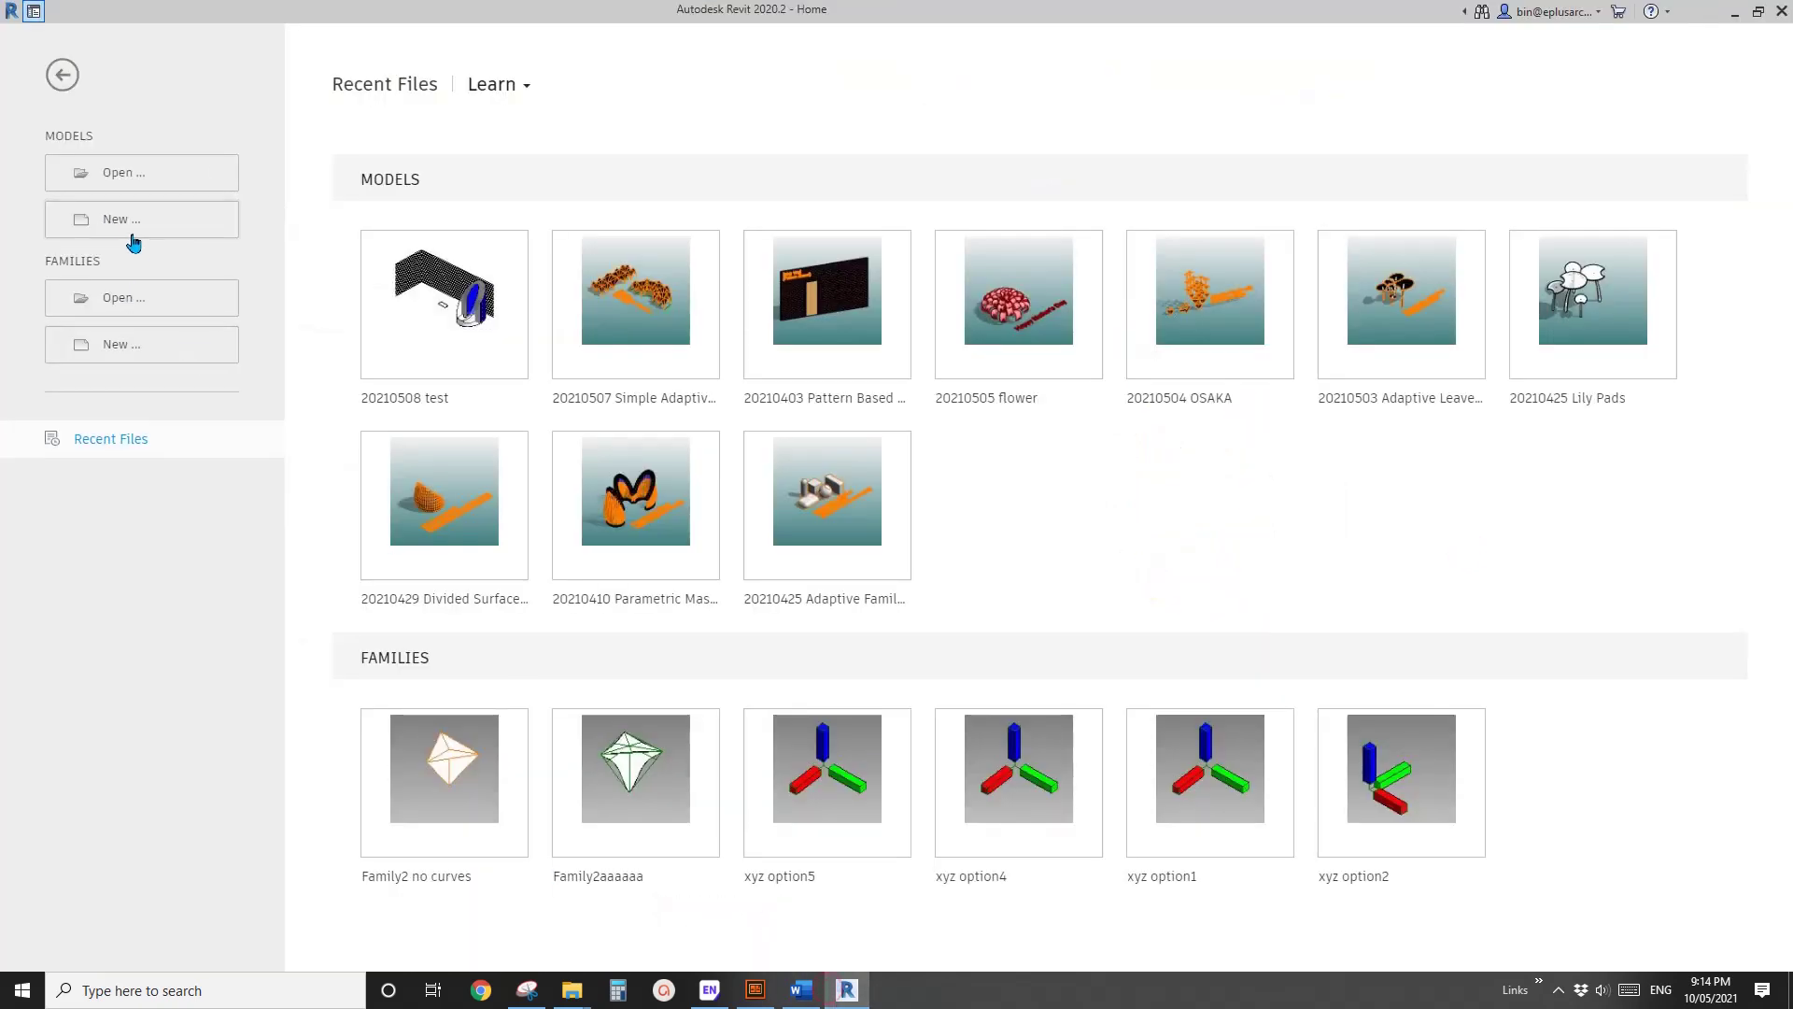
{"action": "left_click", "coordinate": [114, 344]}
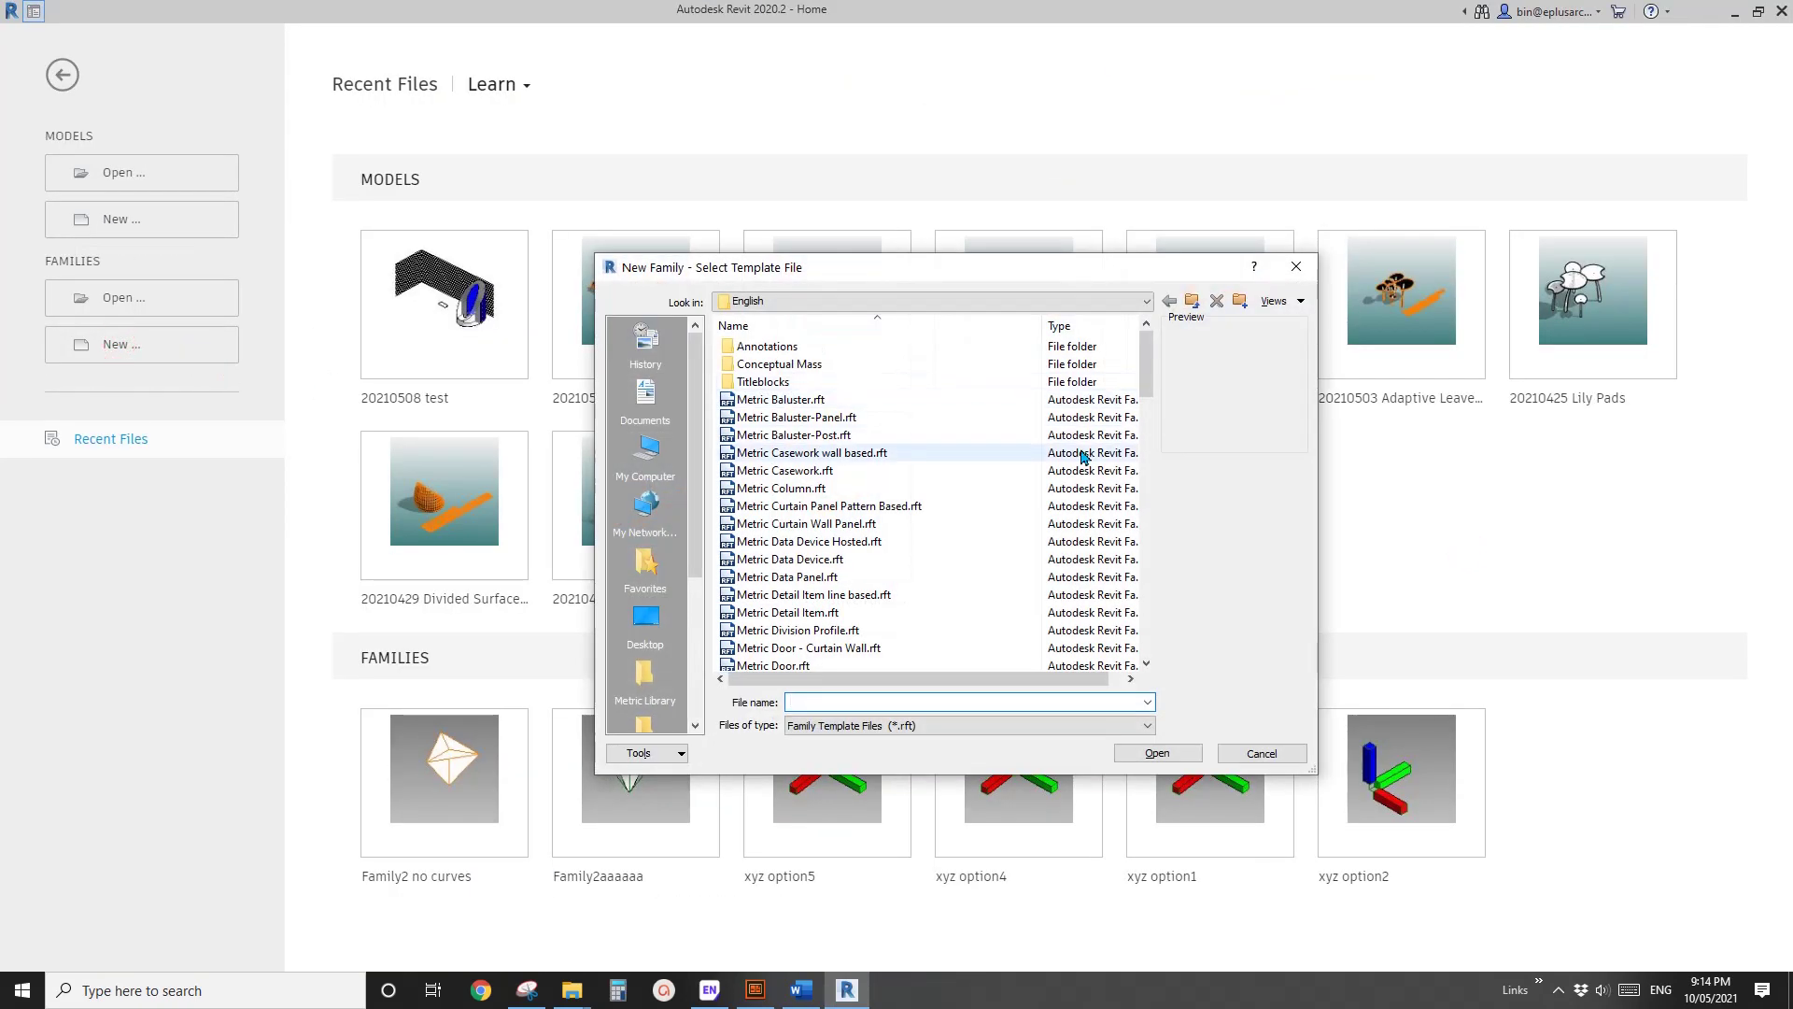
{"action": "left_click_drag", "start_coordinate": [1148, 364], "coordinate": [1149, 416]}
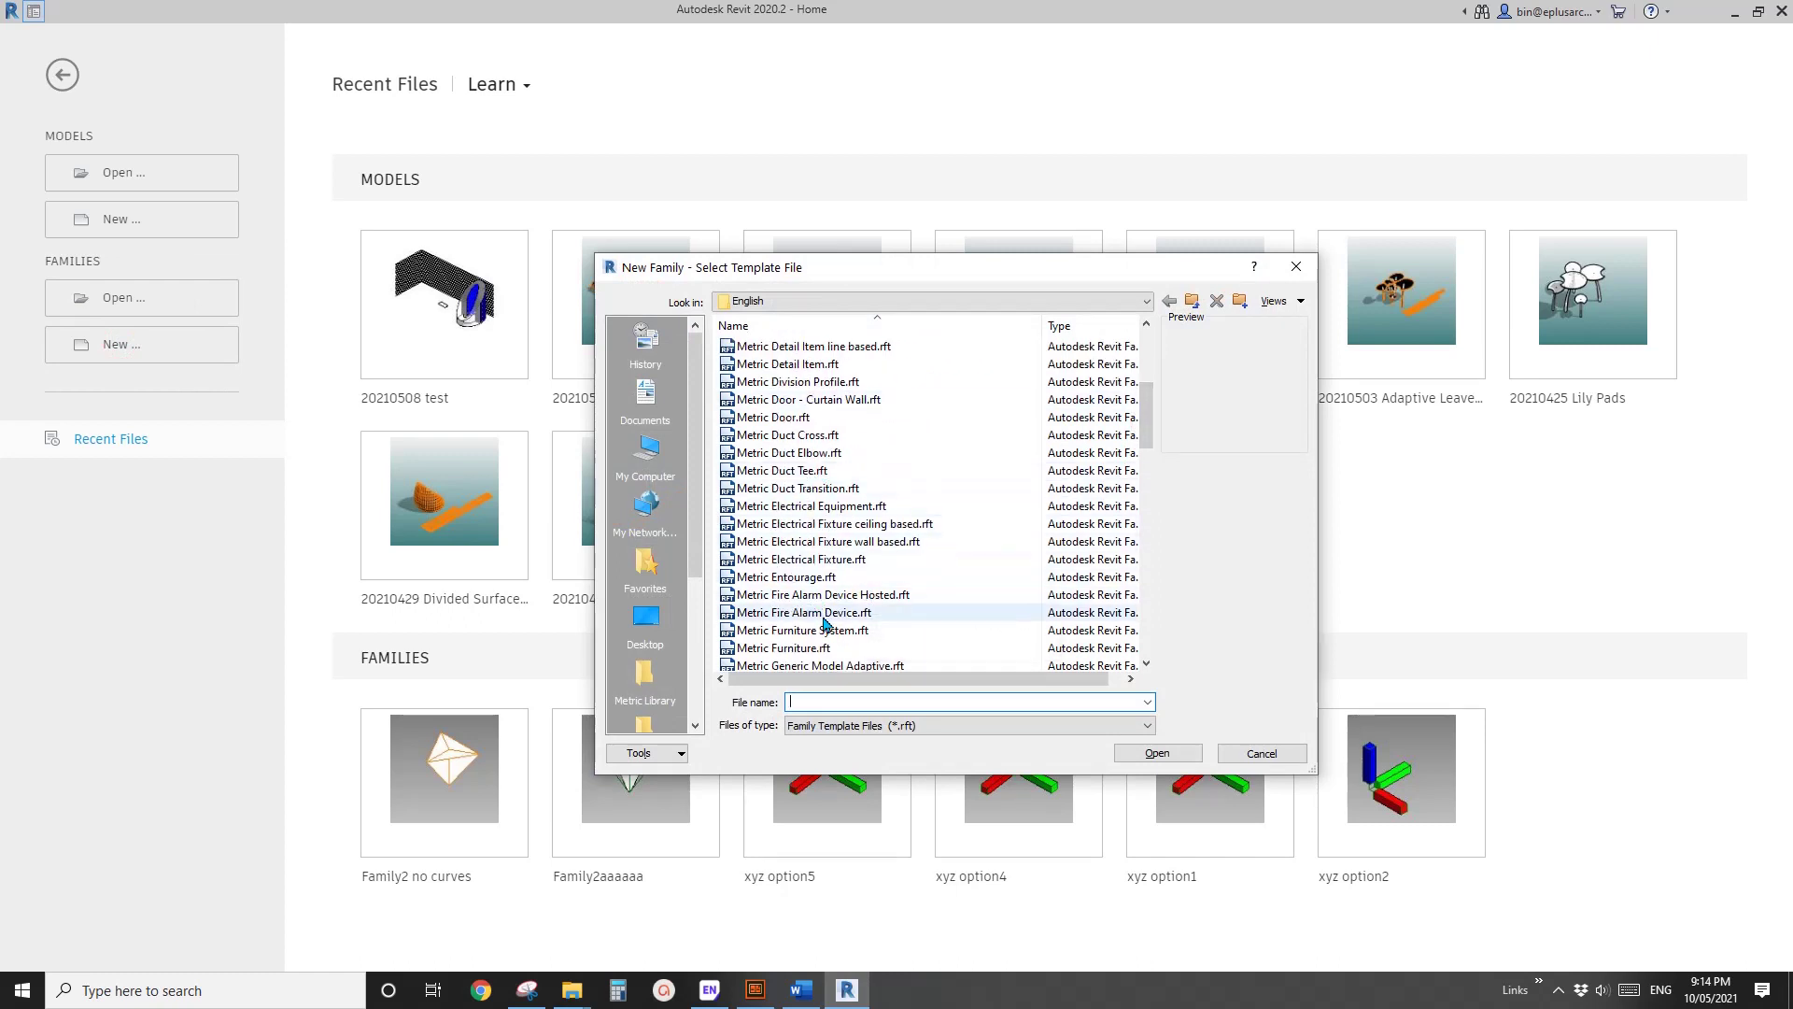
{"action": "left_click", "coordinate": [794, 647]}
{"action": "scroll", "coordinate": [789, 616], "scroll_direction": "down", "scroll_amount": 2}
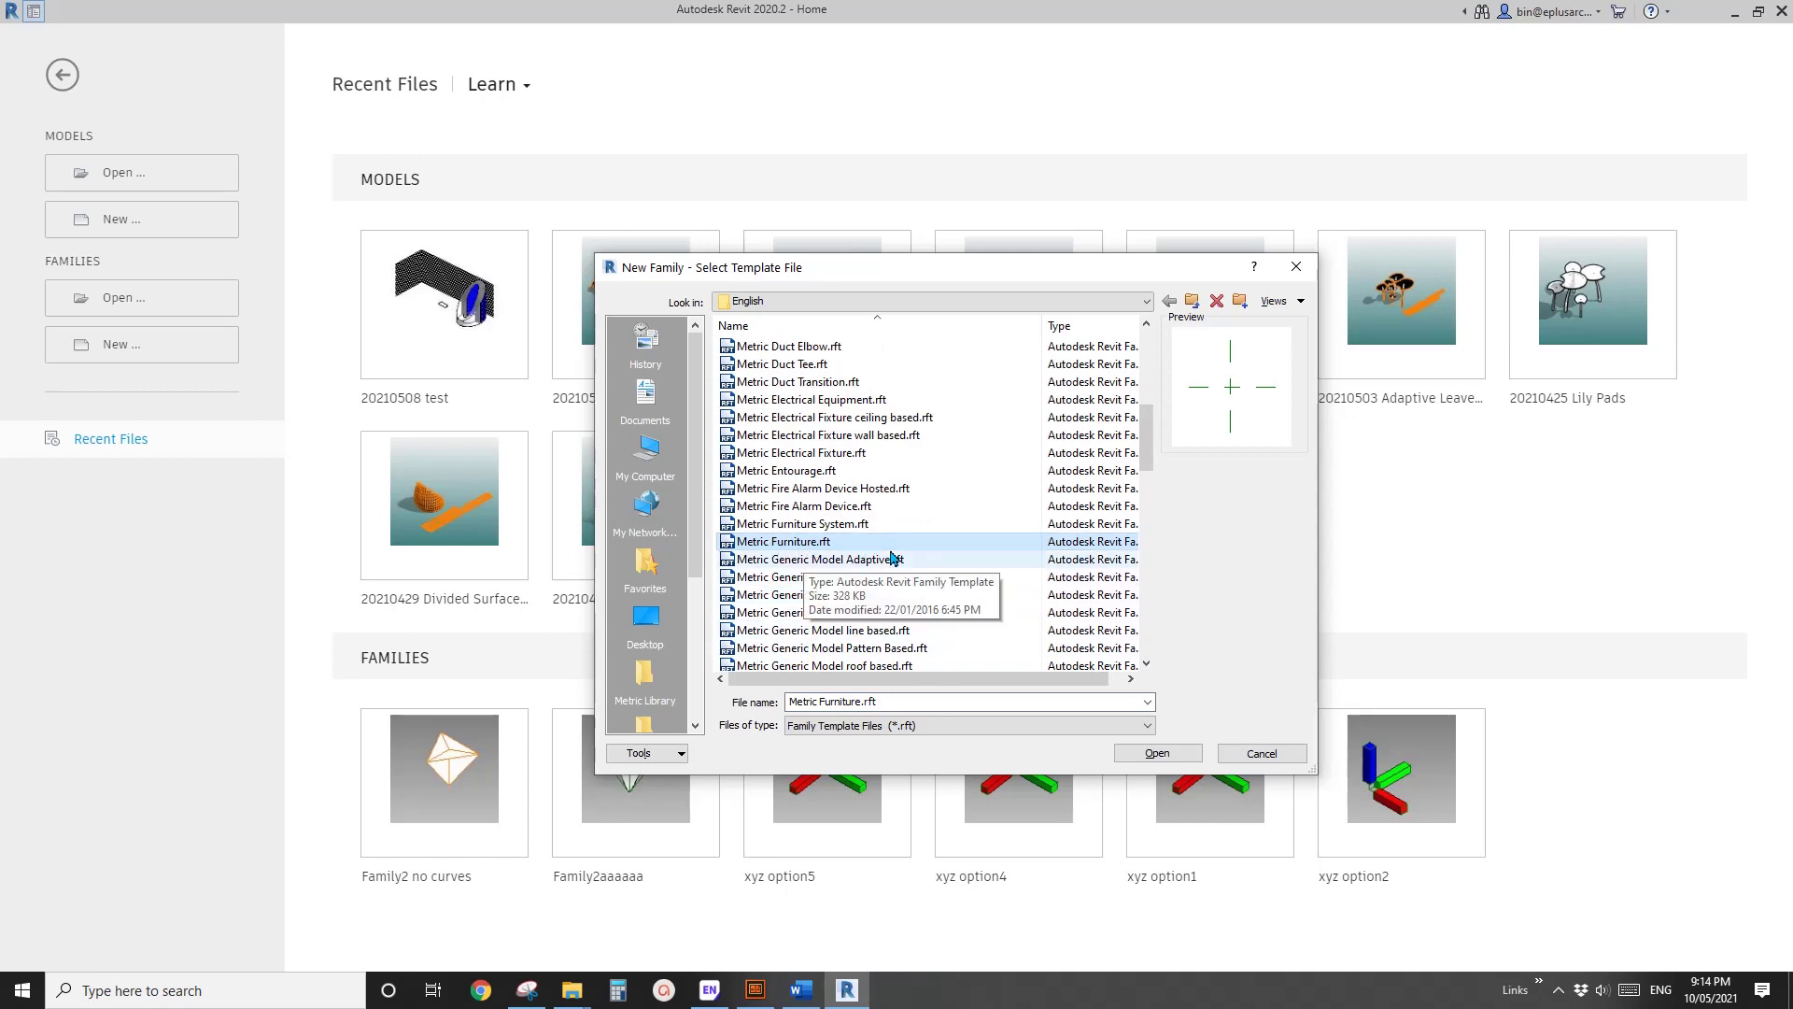
{"action": "left_click", "coordinate": [1178, 750]}
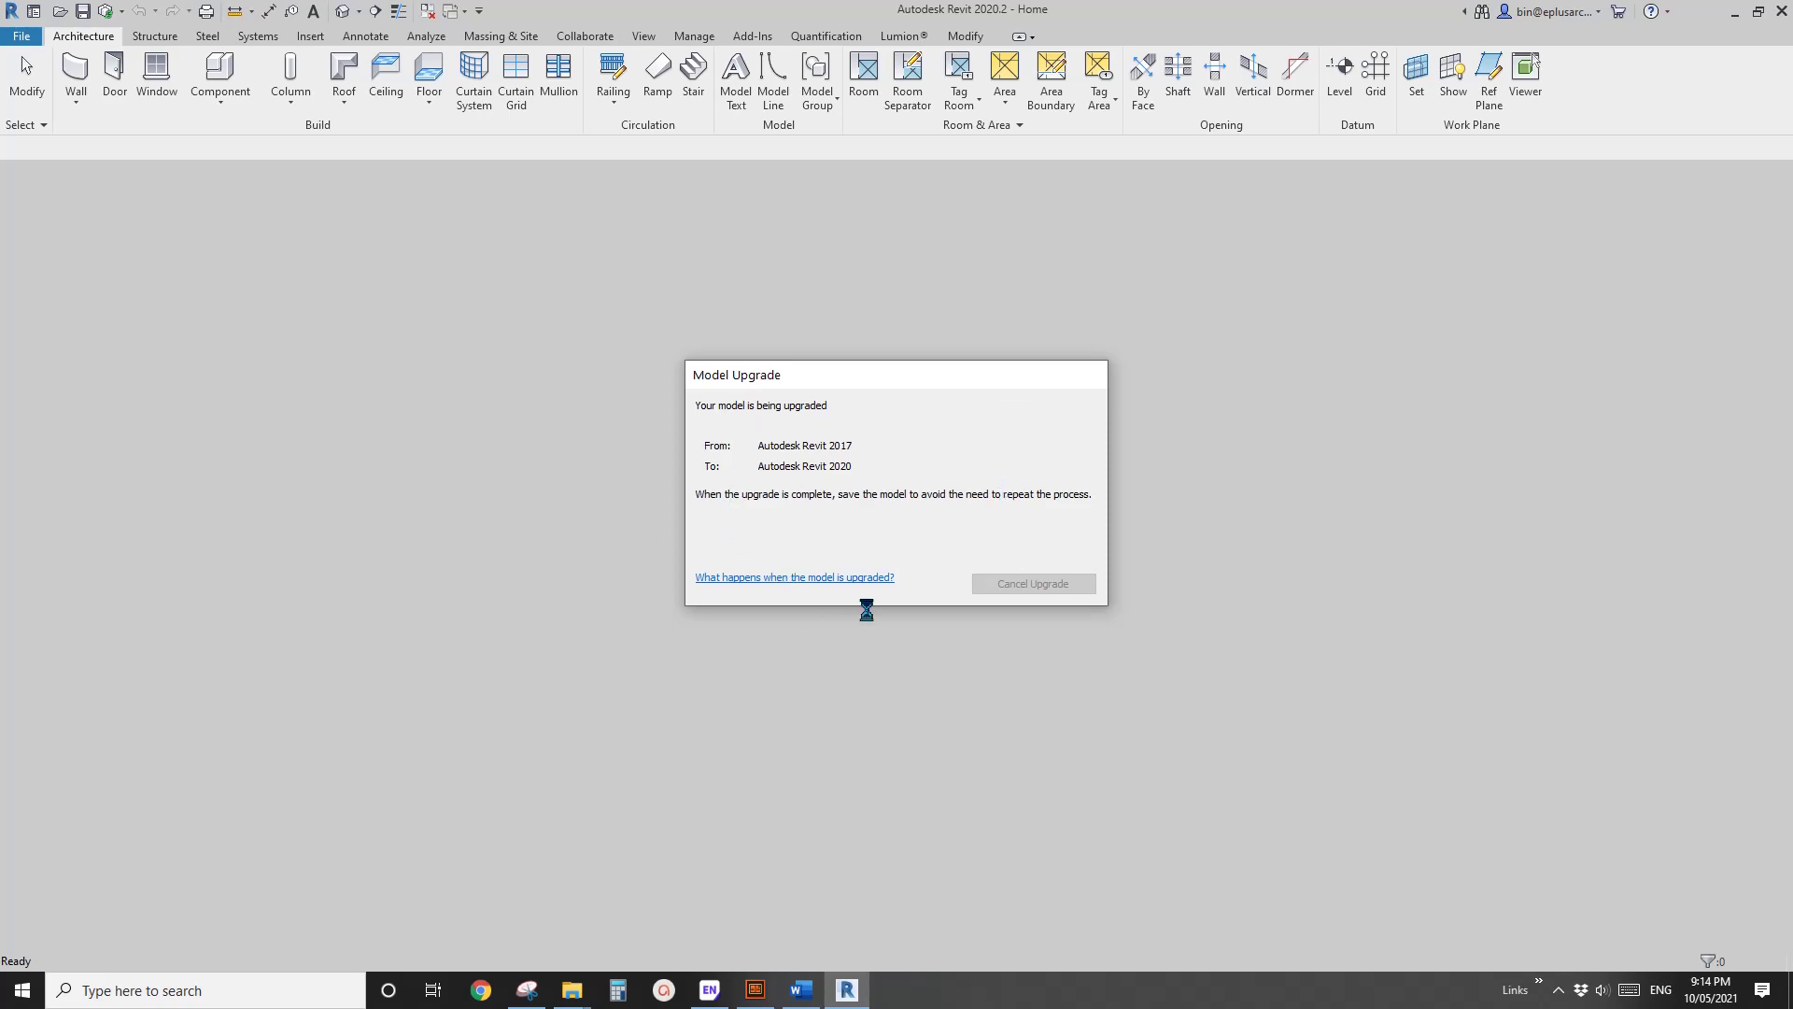
Check the table picture in Word, return to Revit, and draw a vertical reference plane on each side of the vertical centre plane.
{"action": "left_click", "coordinate": [800, 988]}
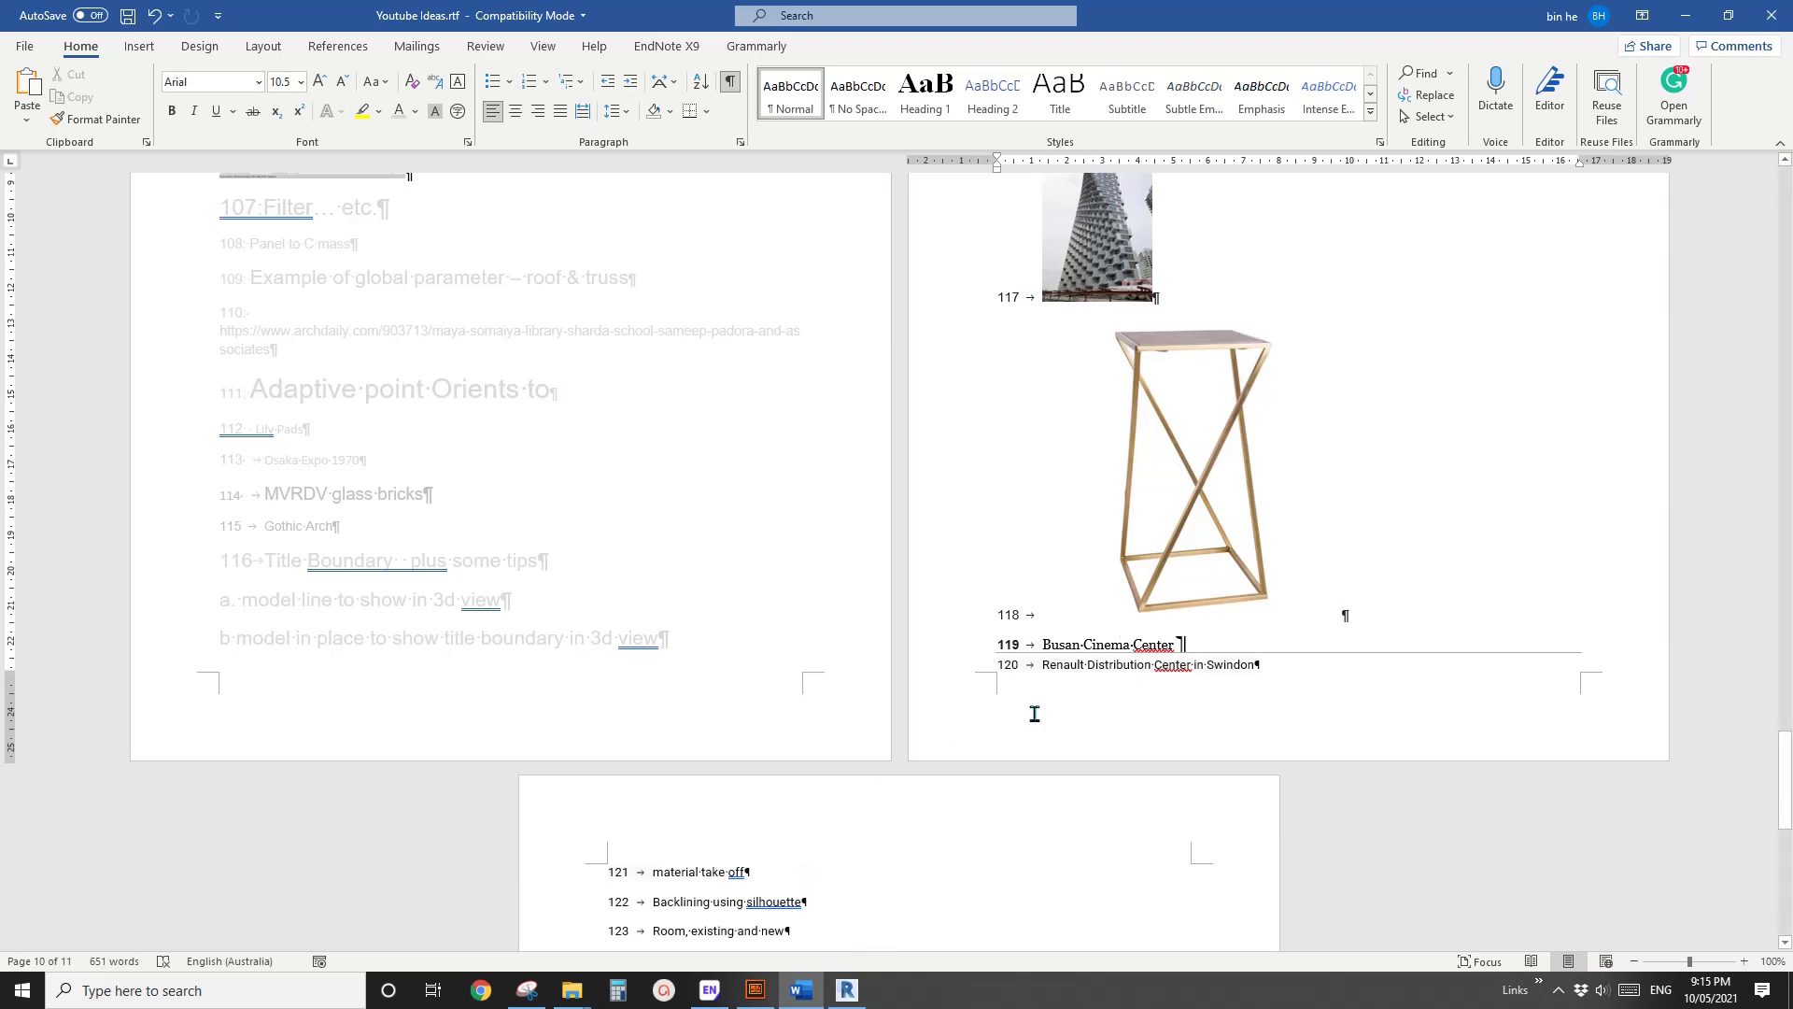
{"action": "left_click", "coordinate": [847, 990]}
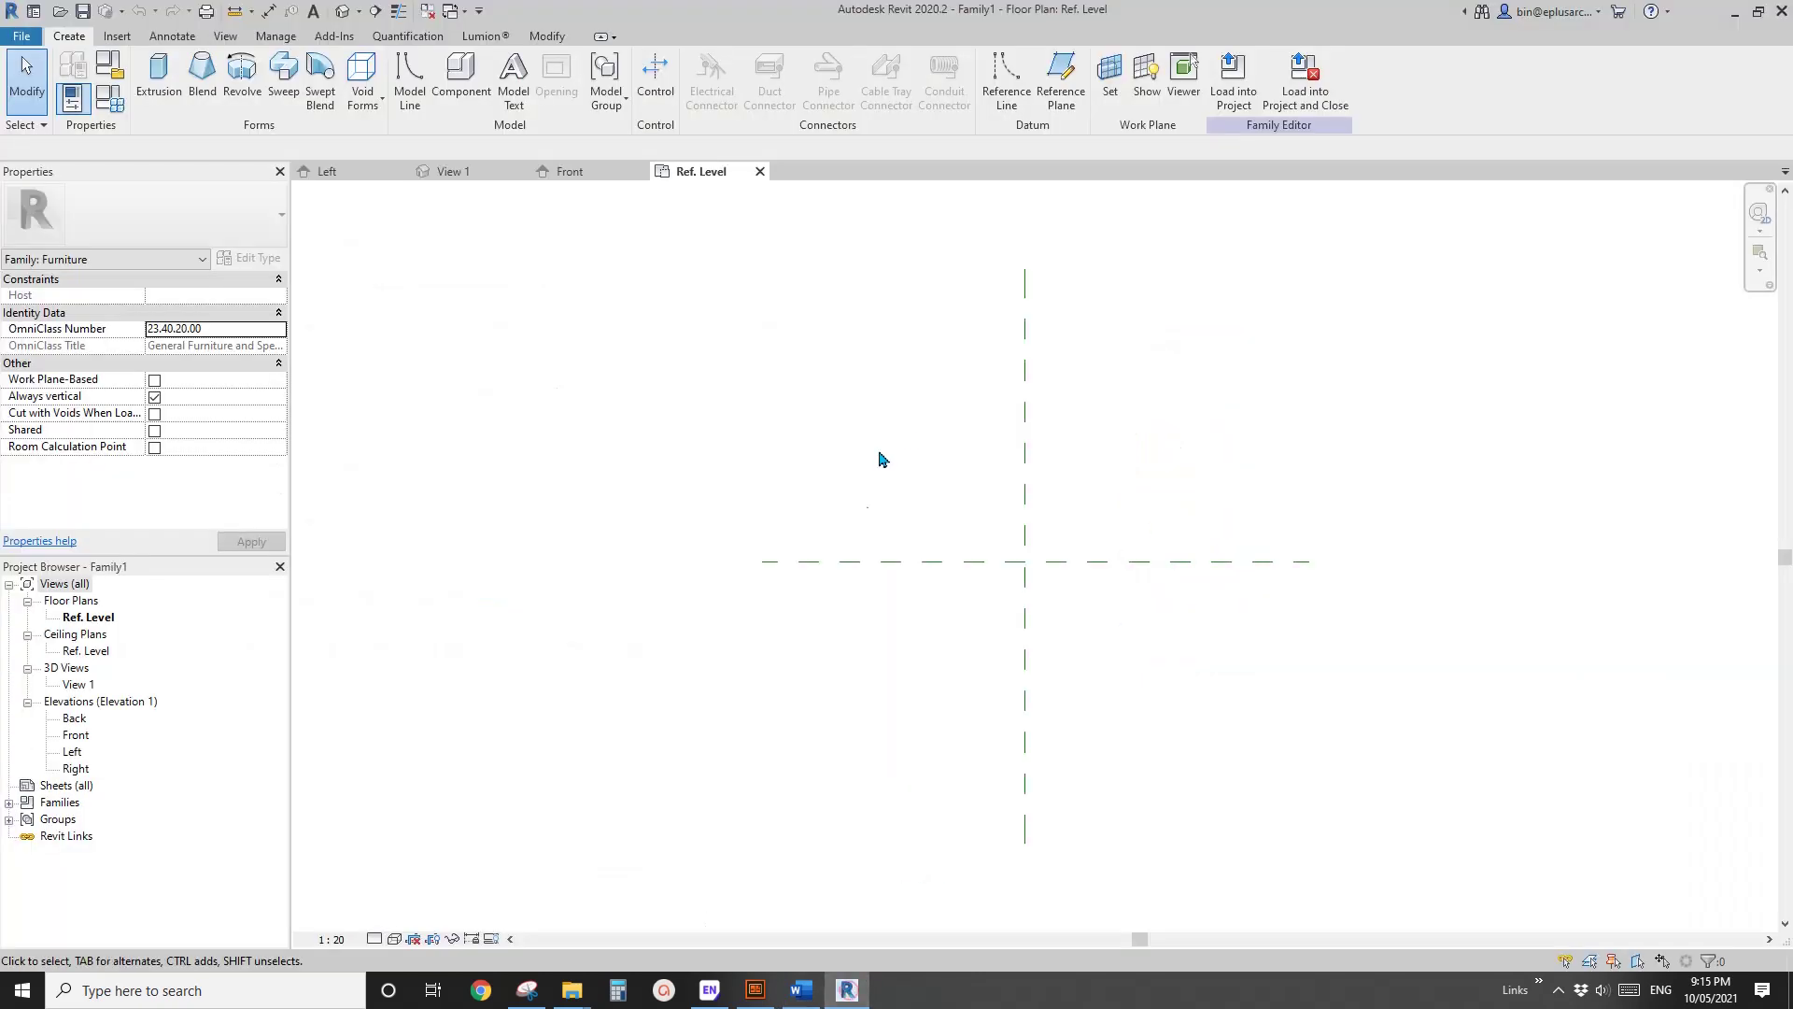
{"action": "key", "text": "r"}
{"action": "key", "text": "p"}
{"action": "left_click", "coordinate": [801, 667]}
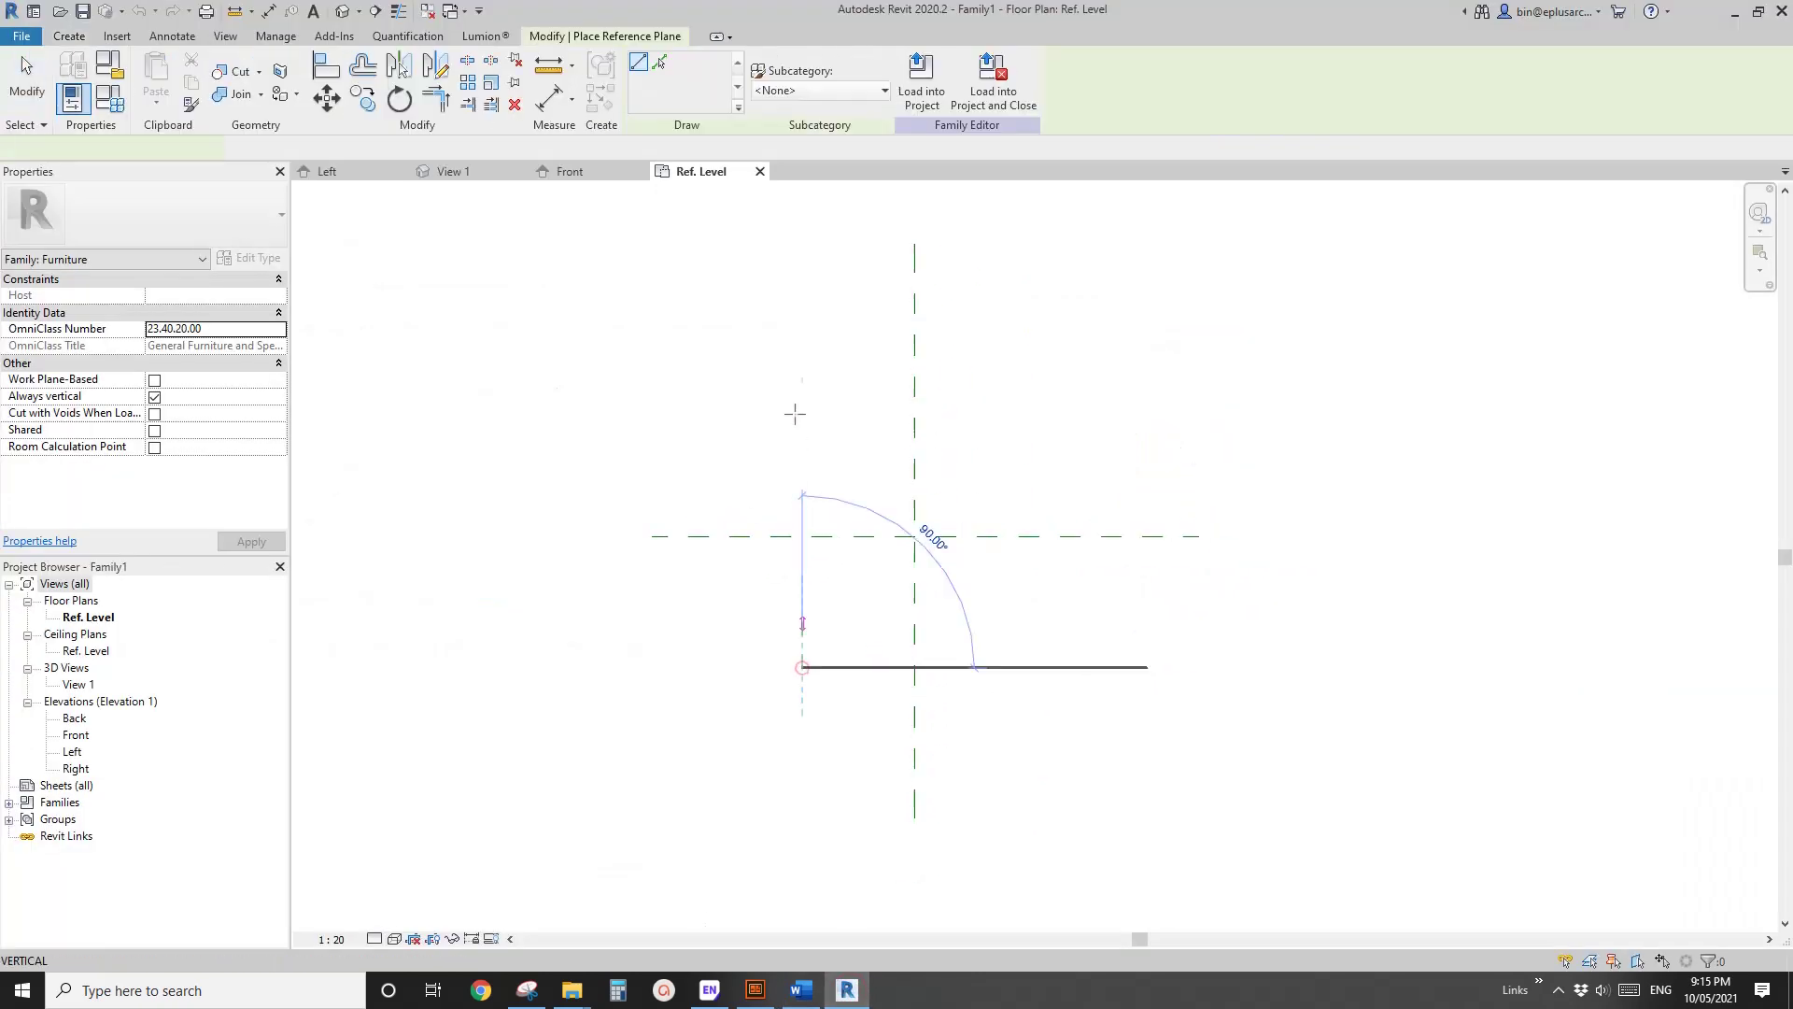
{"action": "left_click", "coordinate": [802, 342]}
{"action": "left_click", "coordinate": [1017, 696]}
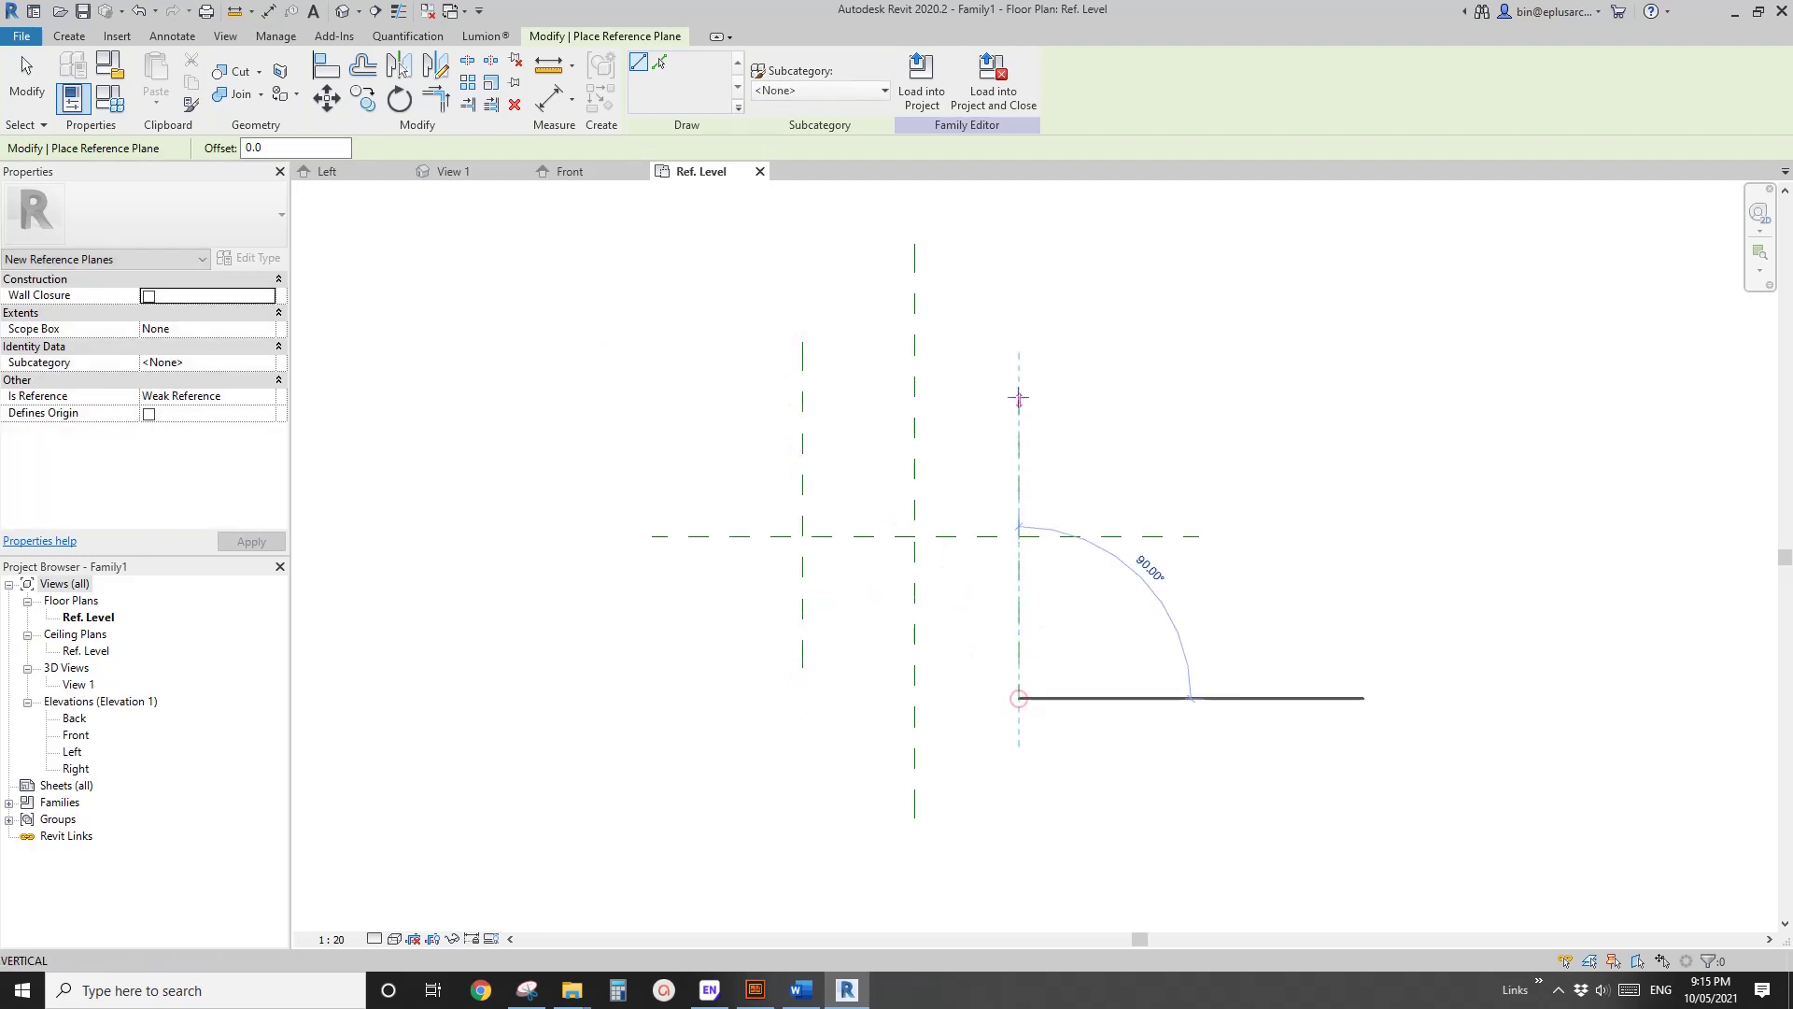
{"action": "left_click", "coordinate": [1018, 371]}
Draw a horizontal reference plane on each side of the horizontal centre plane, the lower one about 460 mm away.
{"action": "left_click", "coordinate": [1102, 426]}
{"action": "left_click", "coordinate": [740, 425]}
{"action": "left_click", "coordinate": [740, 626]}
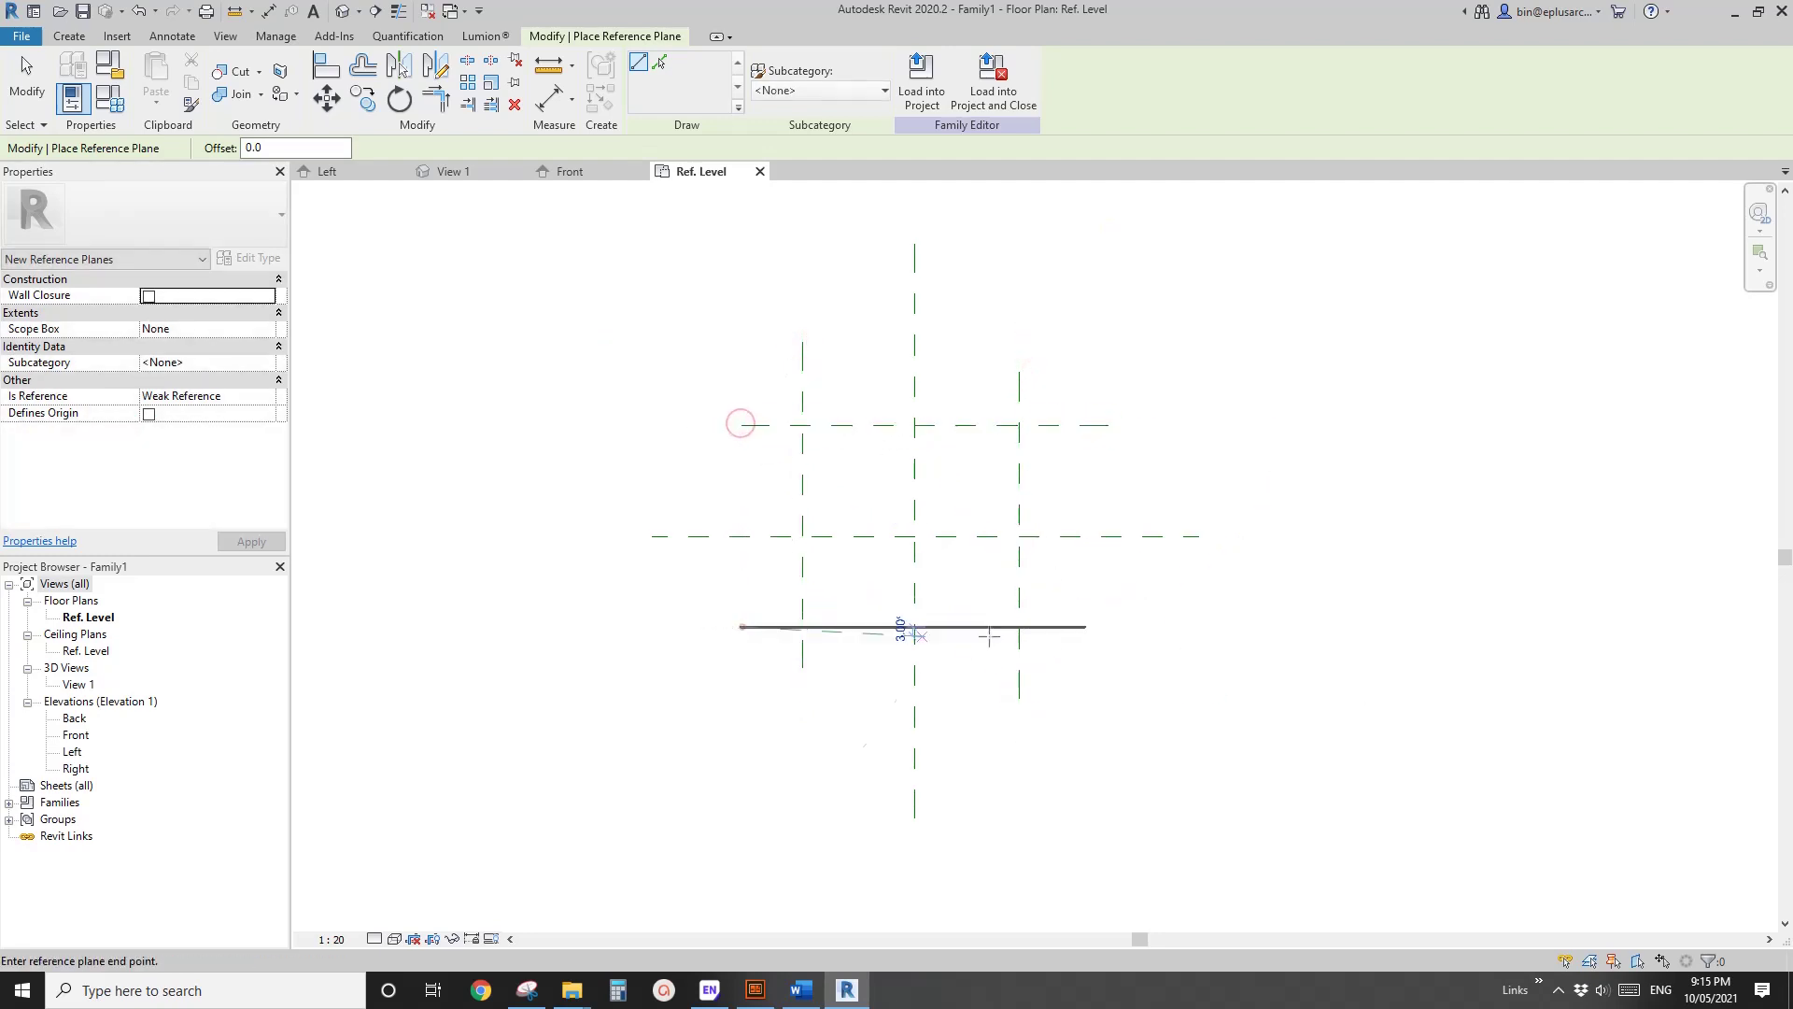
{"action": "left_click", "coordinate": [1107, 626]}
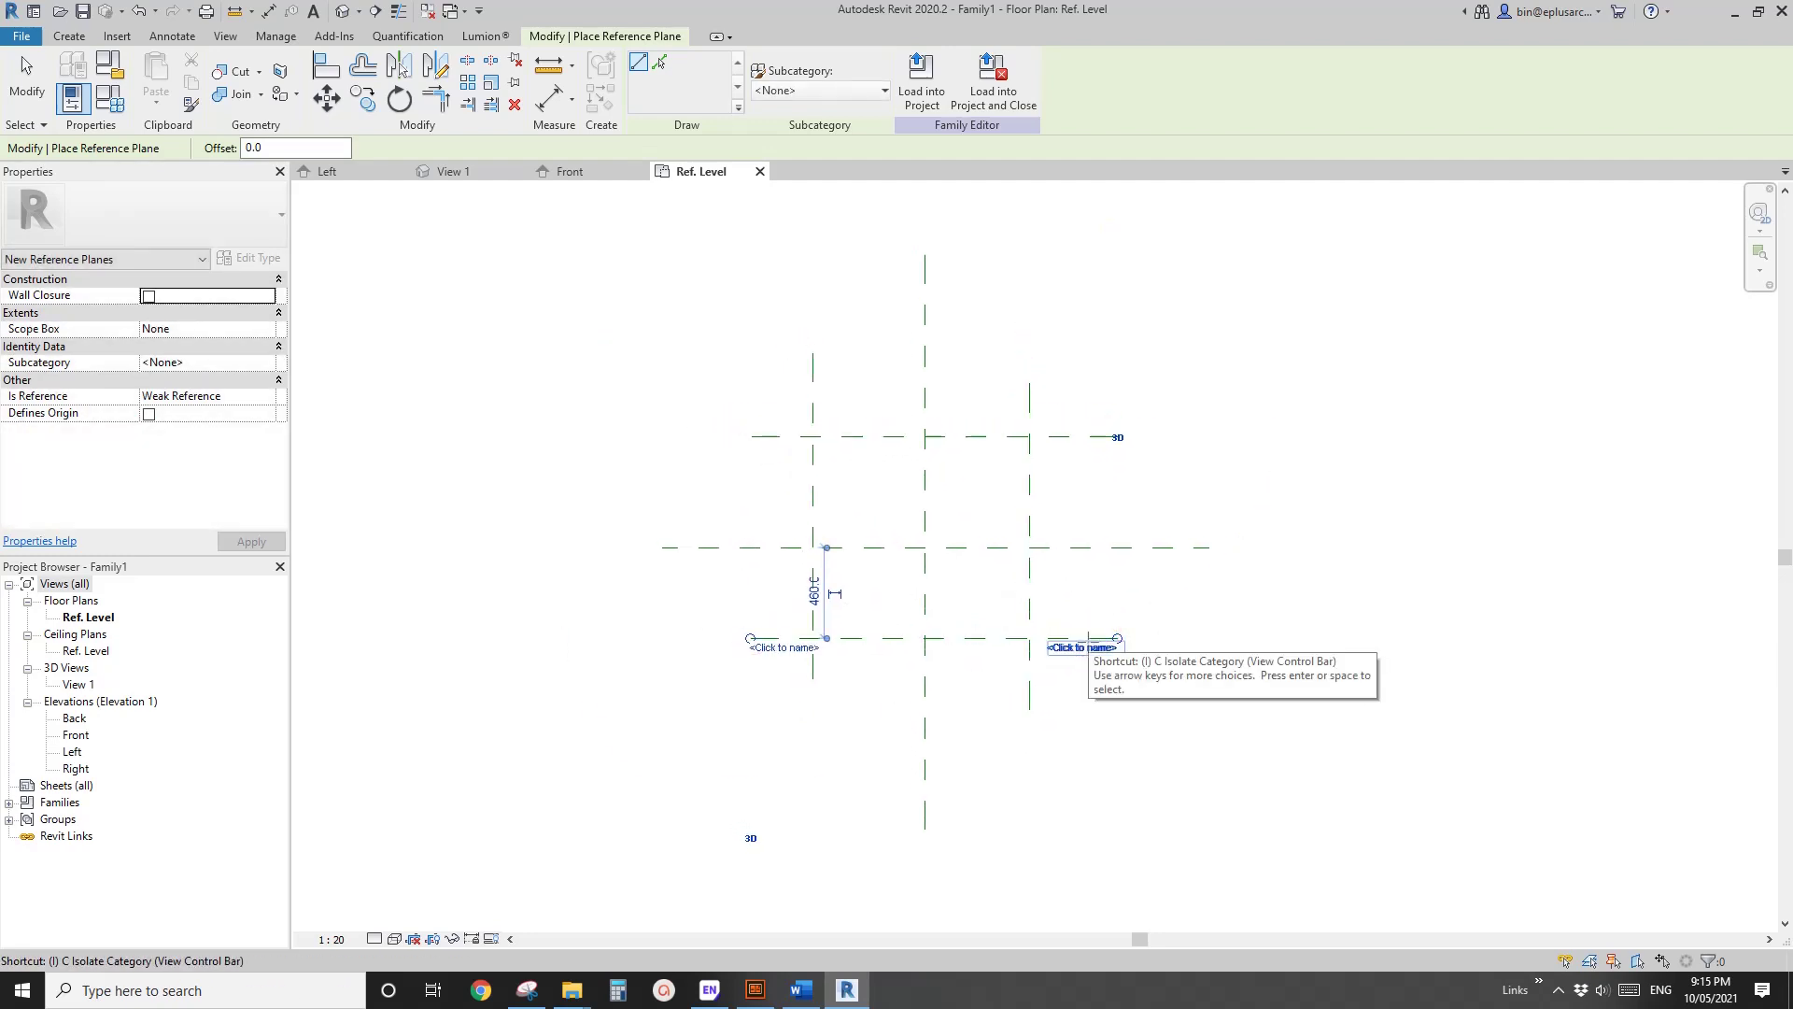
{"action": "key", "text": "Escape"}
{"action": "key", "text": "Escape"}
Dimension the three horizontal reference planes in one string and make their spacing equal.
{"action": "key", "text": "d"}
{"action": "key", "text": "i"}
{"action": "left_click", "coordinate": [1100, 639]}
{"action": "left_click", "coordinate": [1109, 547]}
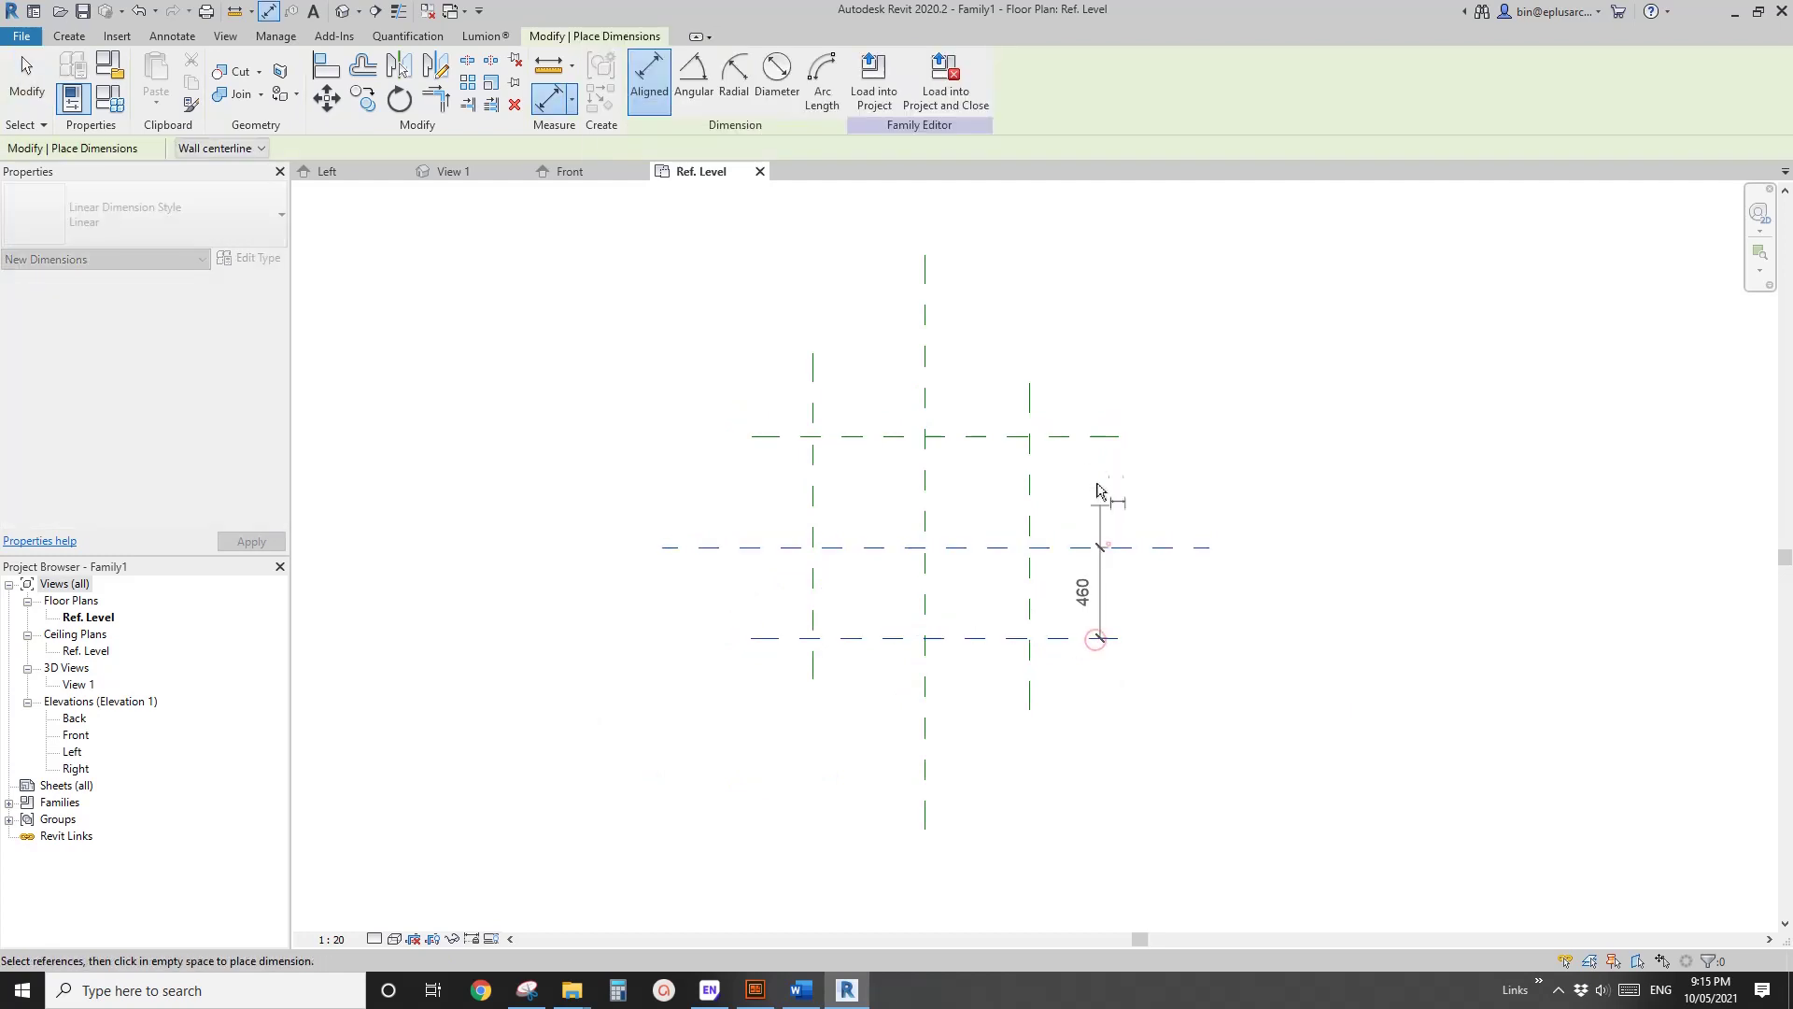
{"action": "left_click", "coordinate": [1089, 436]}
{"action": "left_click", "coordinate": [1137, 504]}
{"action": "left_click", "coordinate": [1184, 539]}
Dimension the three vertical reference planes in one string and make their spacing equal.
{"action": "left_click", "coordinate": [1029, 404]}
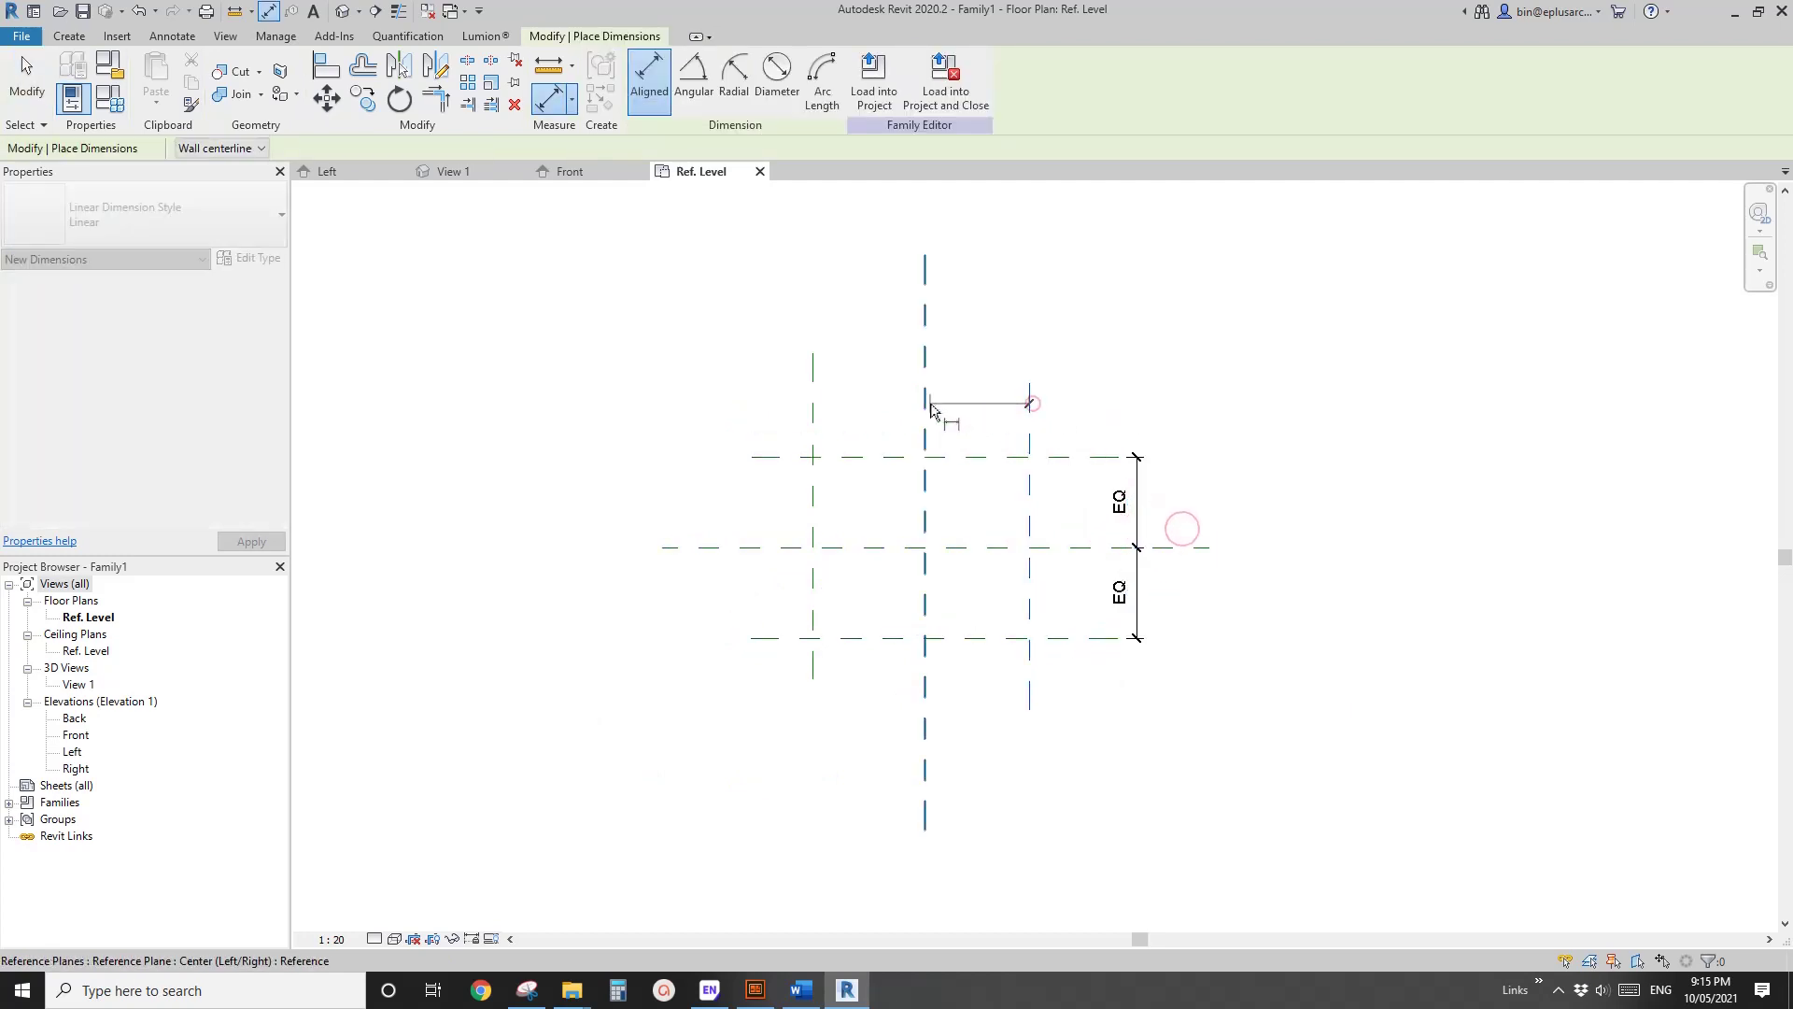
{"action": "left_click", "coordinate": [930, 403]}
{"action": "left_click", "coordinate": [815, 404]}
{"action": "left_click", "coordinate": [941, 353]}
{"action": "left_click", "coordinate": [921, 304]}
Add overall dimensions between the two outer horizontal reference planes and between the two outer vertical ones.
{"action": "middle_click_drag", "start_coordinate": [1090, 340], "coordinate": [1090, 406]}
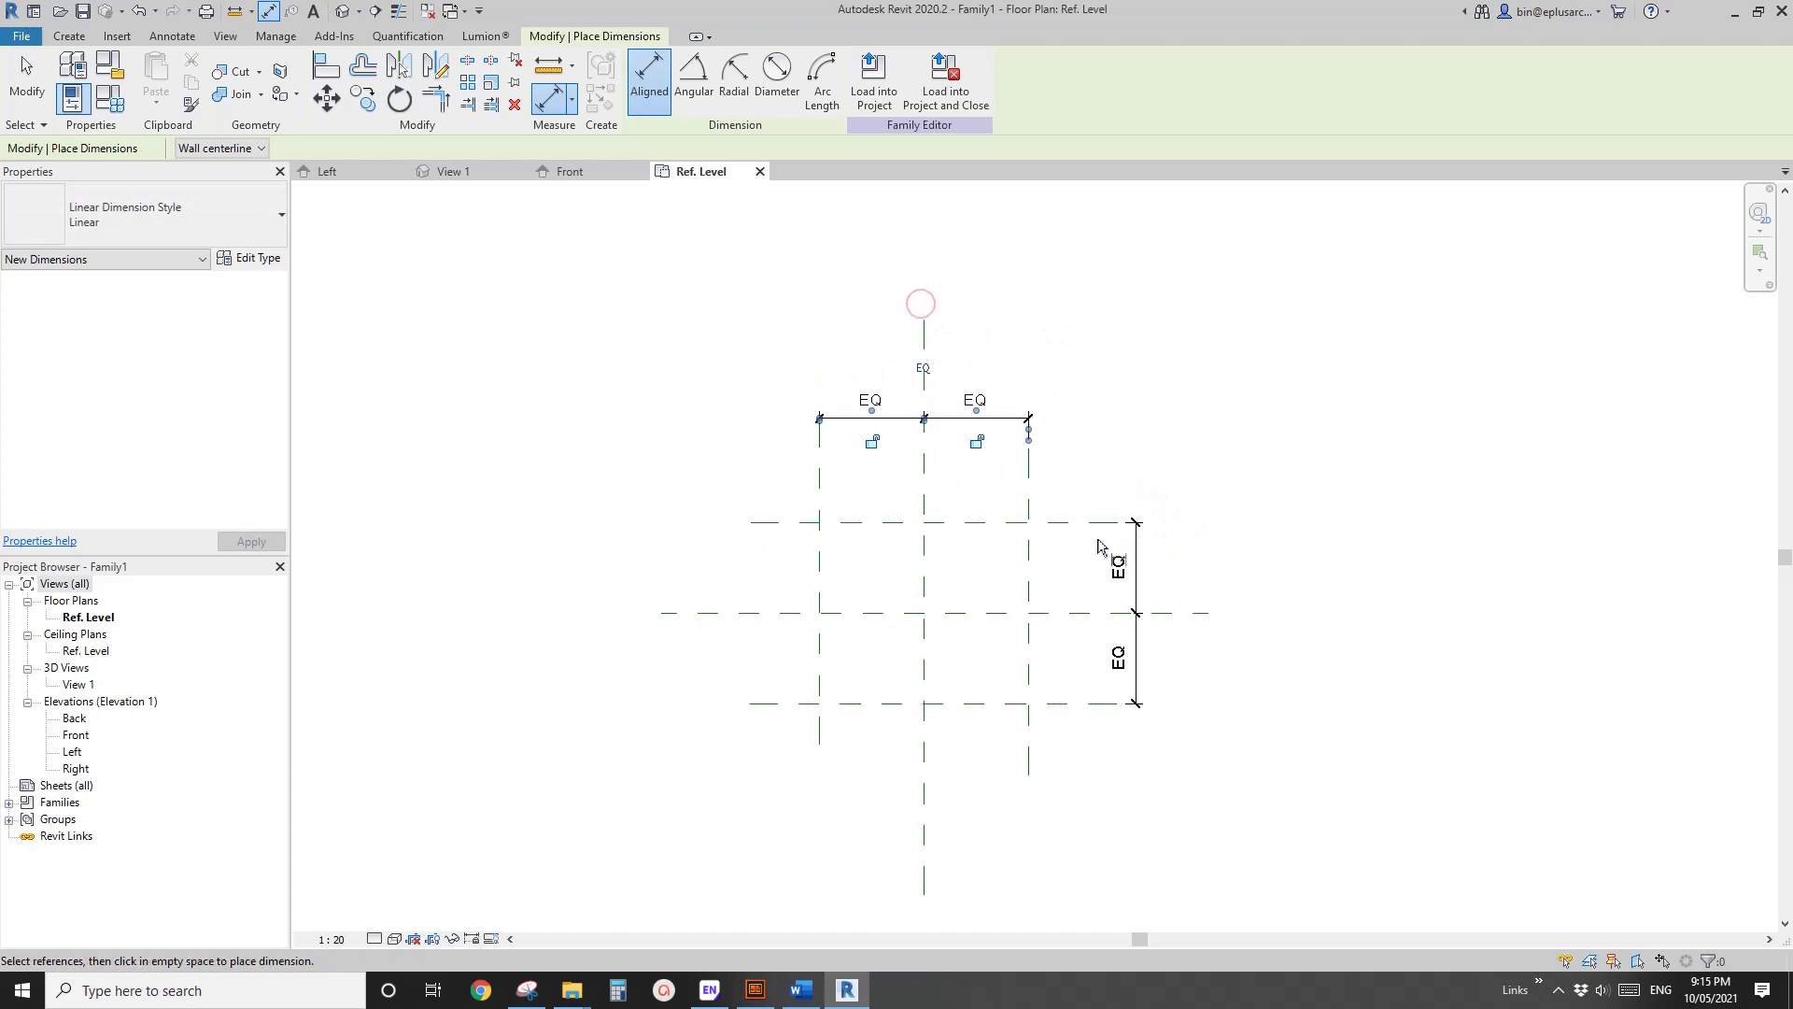
{"action": "left_click", "coordinate": [1079, 519]}
{"action": "left_click", "coordinate": [1069, 706]}
{"action": "left_click", "coordinate": [1200, 705]}
{"action": "left_click", "coordinate": [1028, 453]}
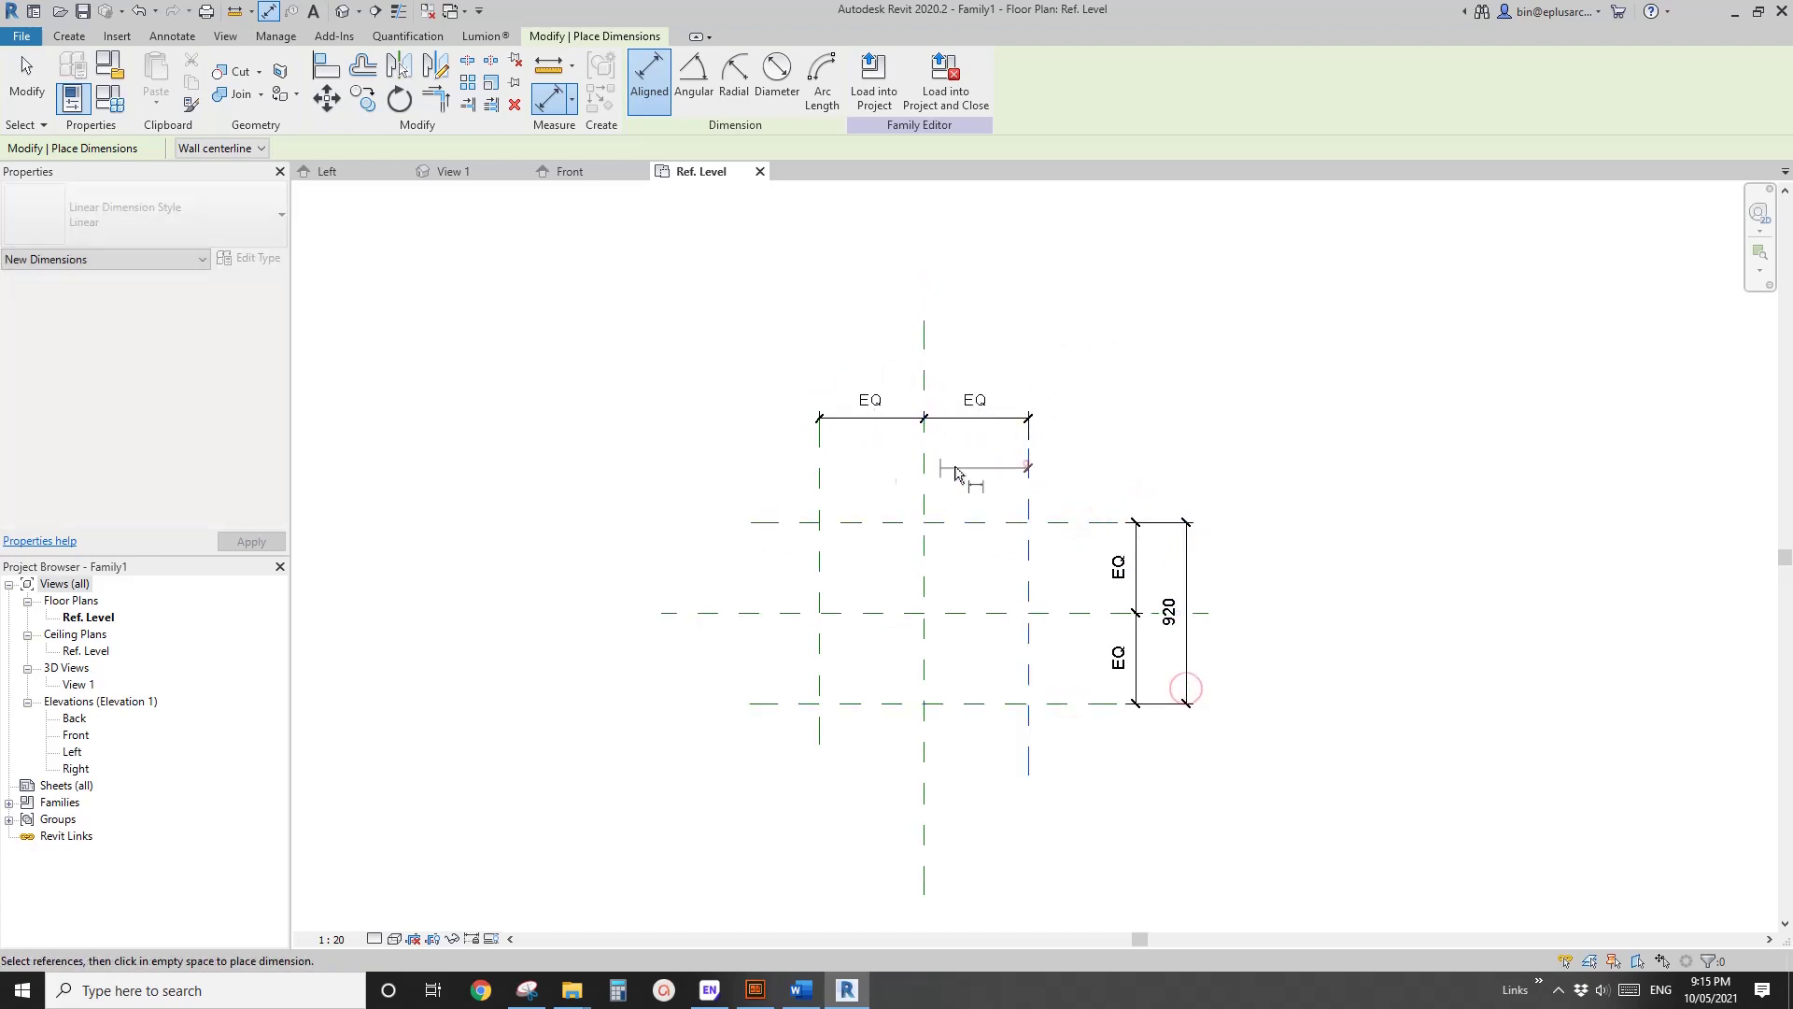
{"action": "left_click", "coordinate": [817, 476]}
{"action": "left_click", "coordinate": [828, 367]}
{"action": "key", "text": "Escape"}
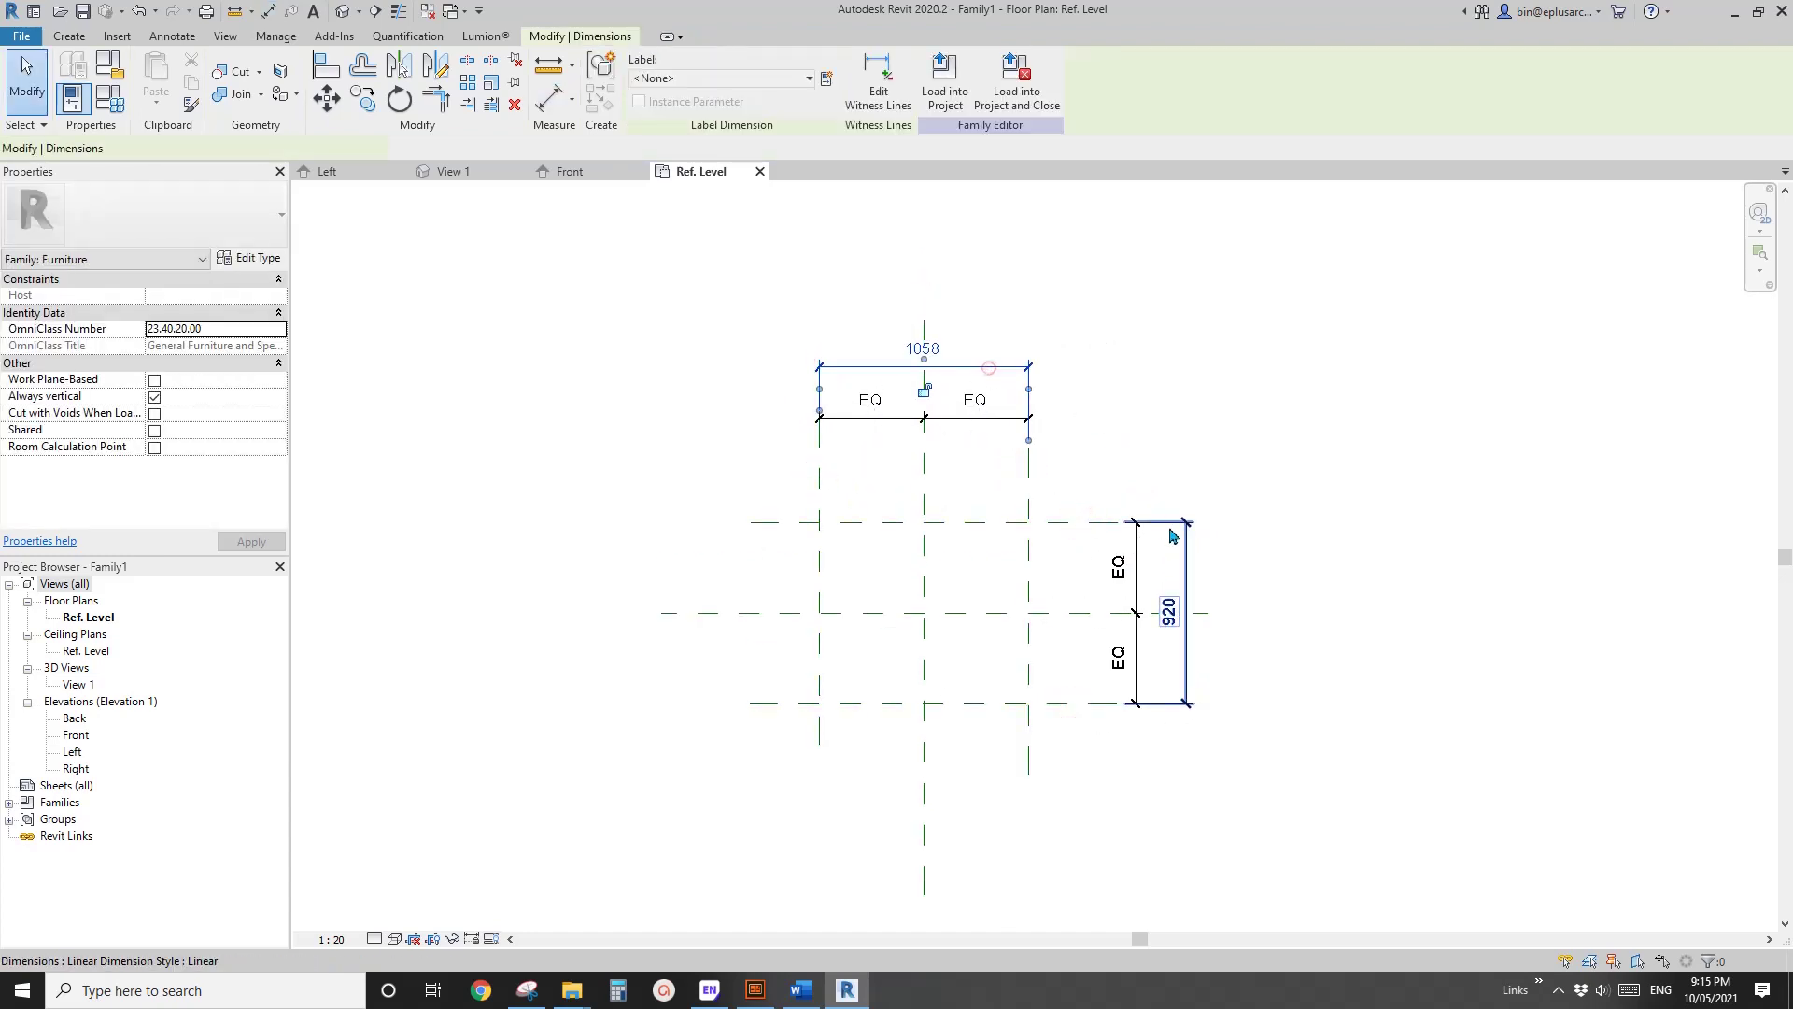
Label both overall plan dimensions with a new instance family parameter named W.
{"action": "left_click", "coordinate": [1181, 521], "text": "ctrl"}
{"action": "left_click", "coordinate": [800, 990]}
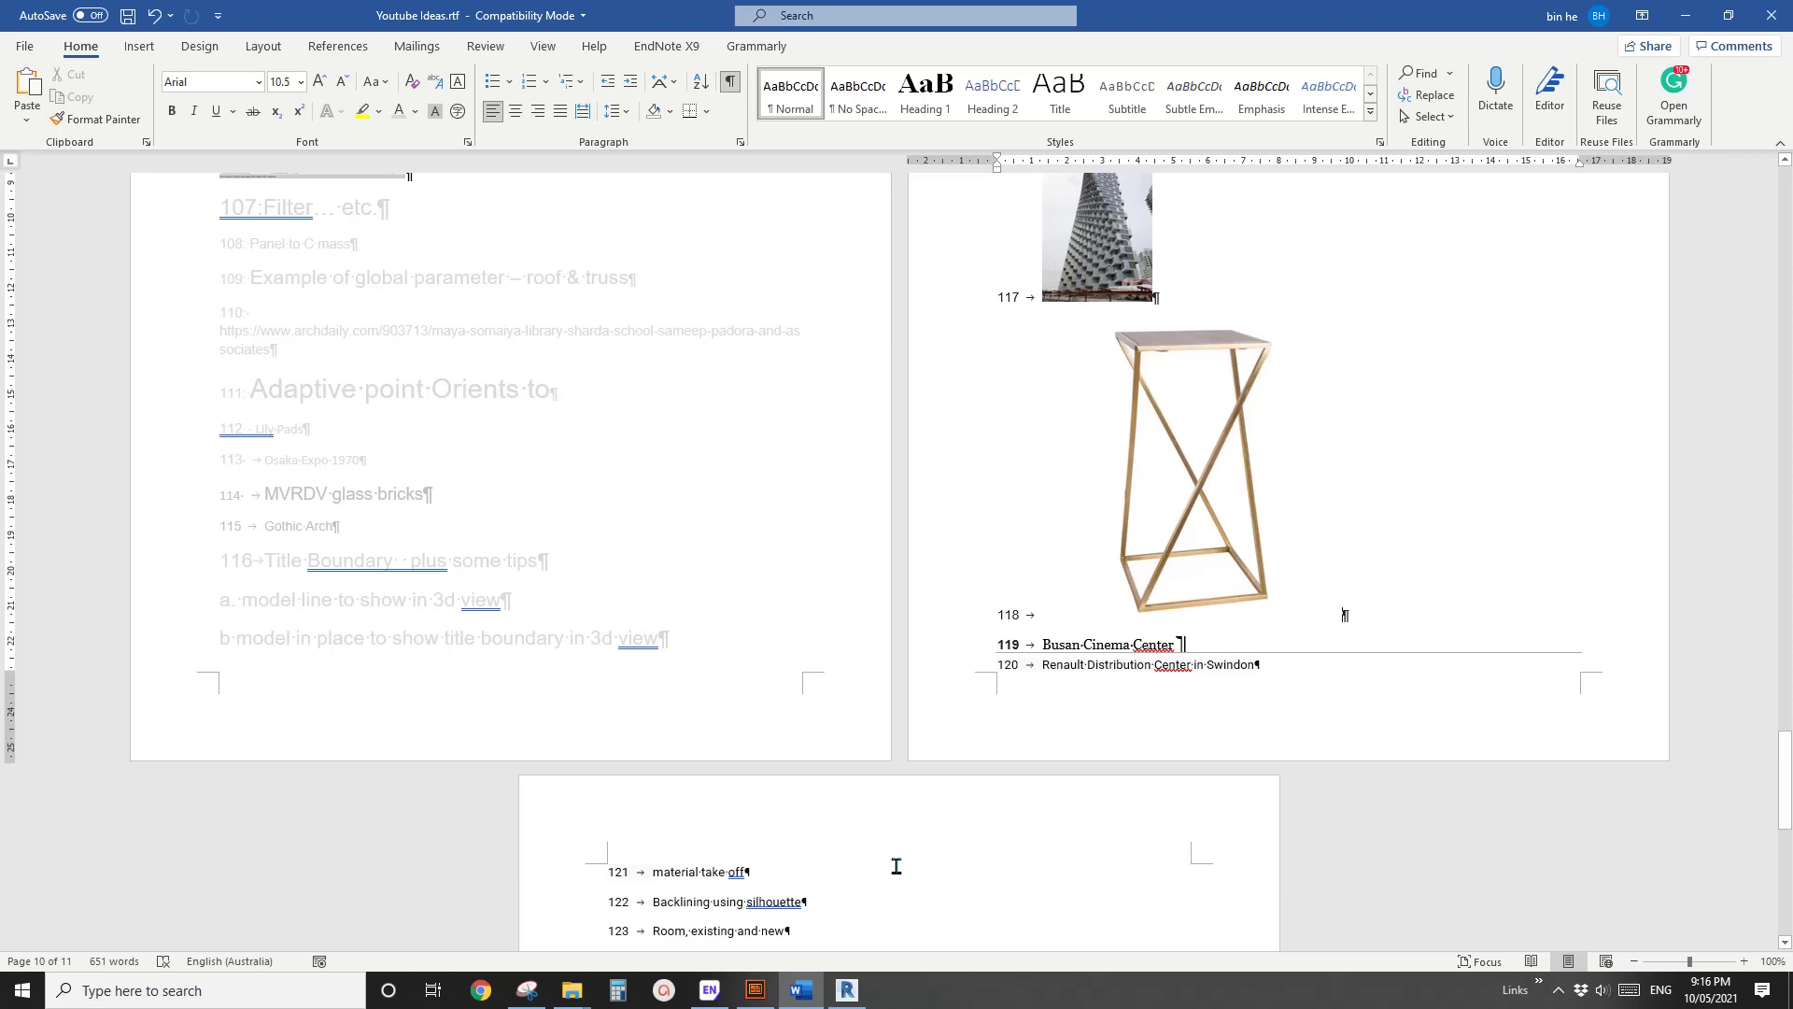
{"action": "left_click", "coordinate": [846, 990]}
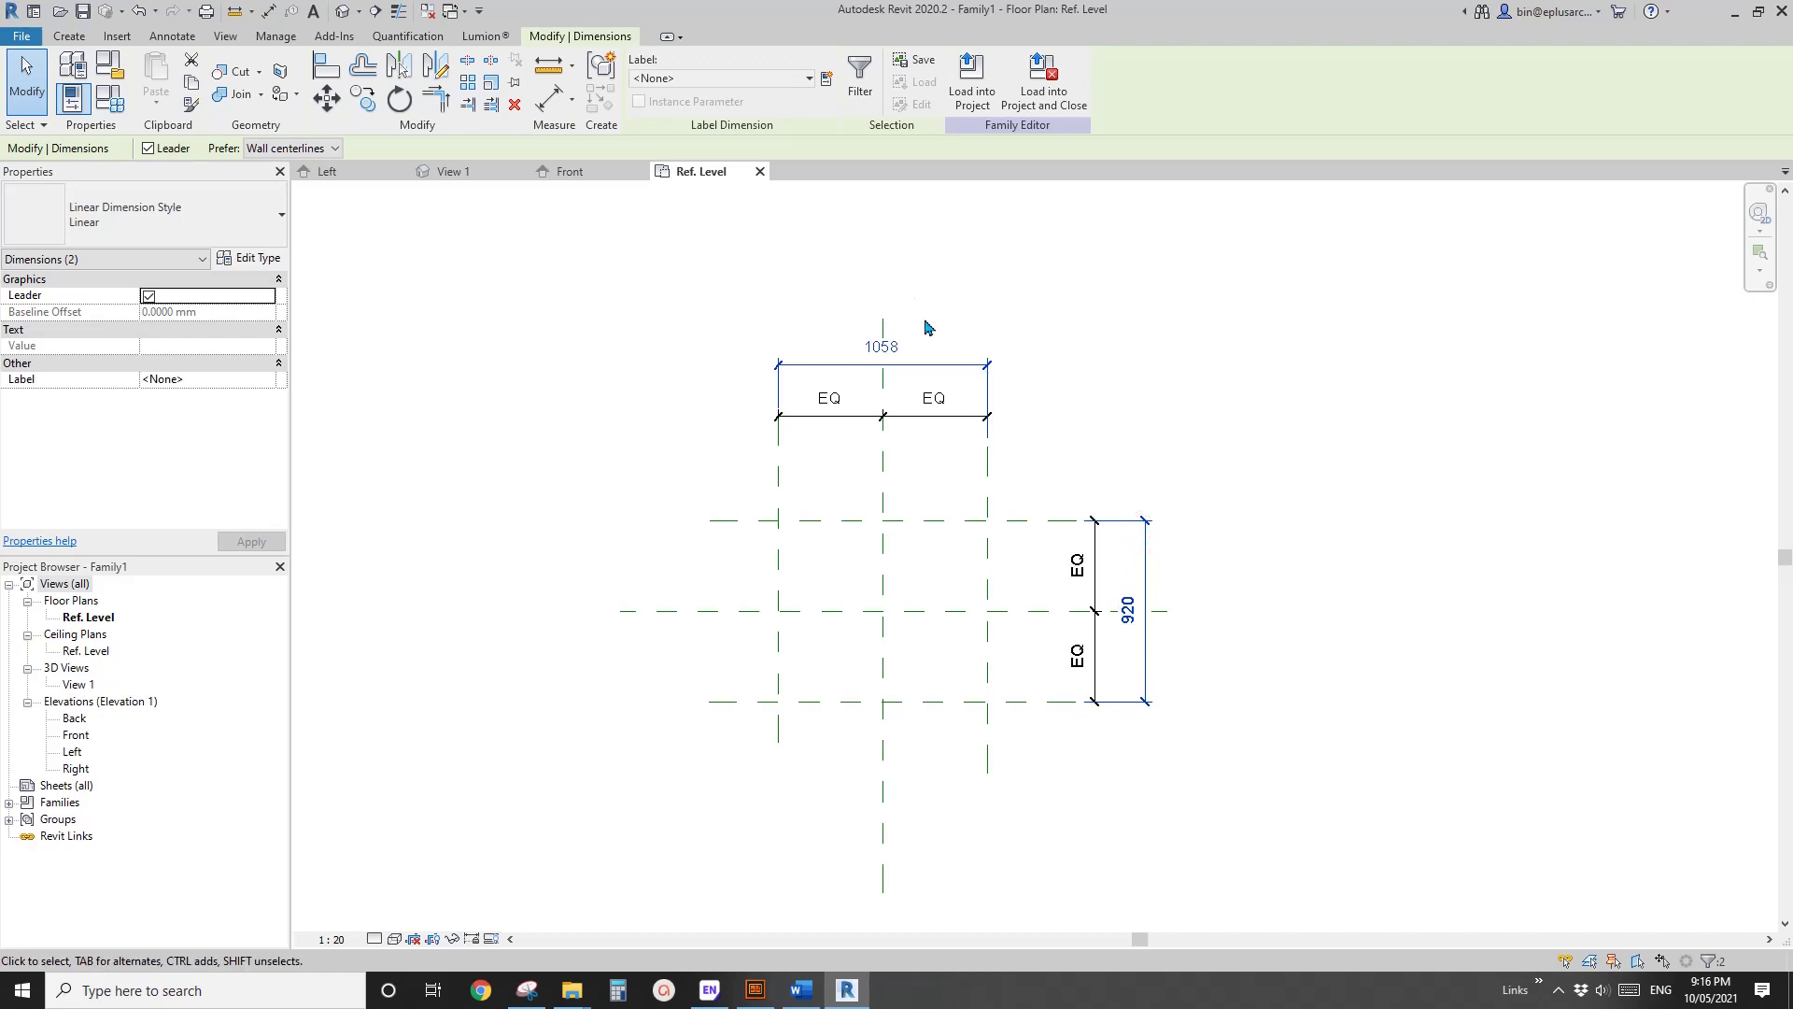
{"action": "left_click", "coordinate": [826, 77]}
{"action": "left_click", "coordinate": [848, 432]}
{"action": "type", "text": "W"}
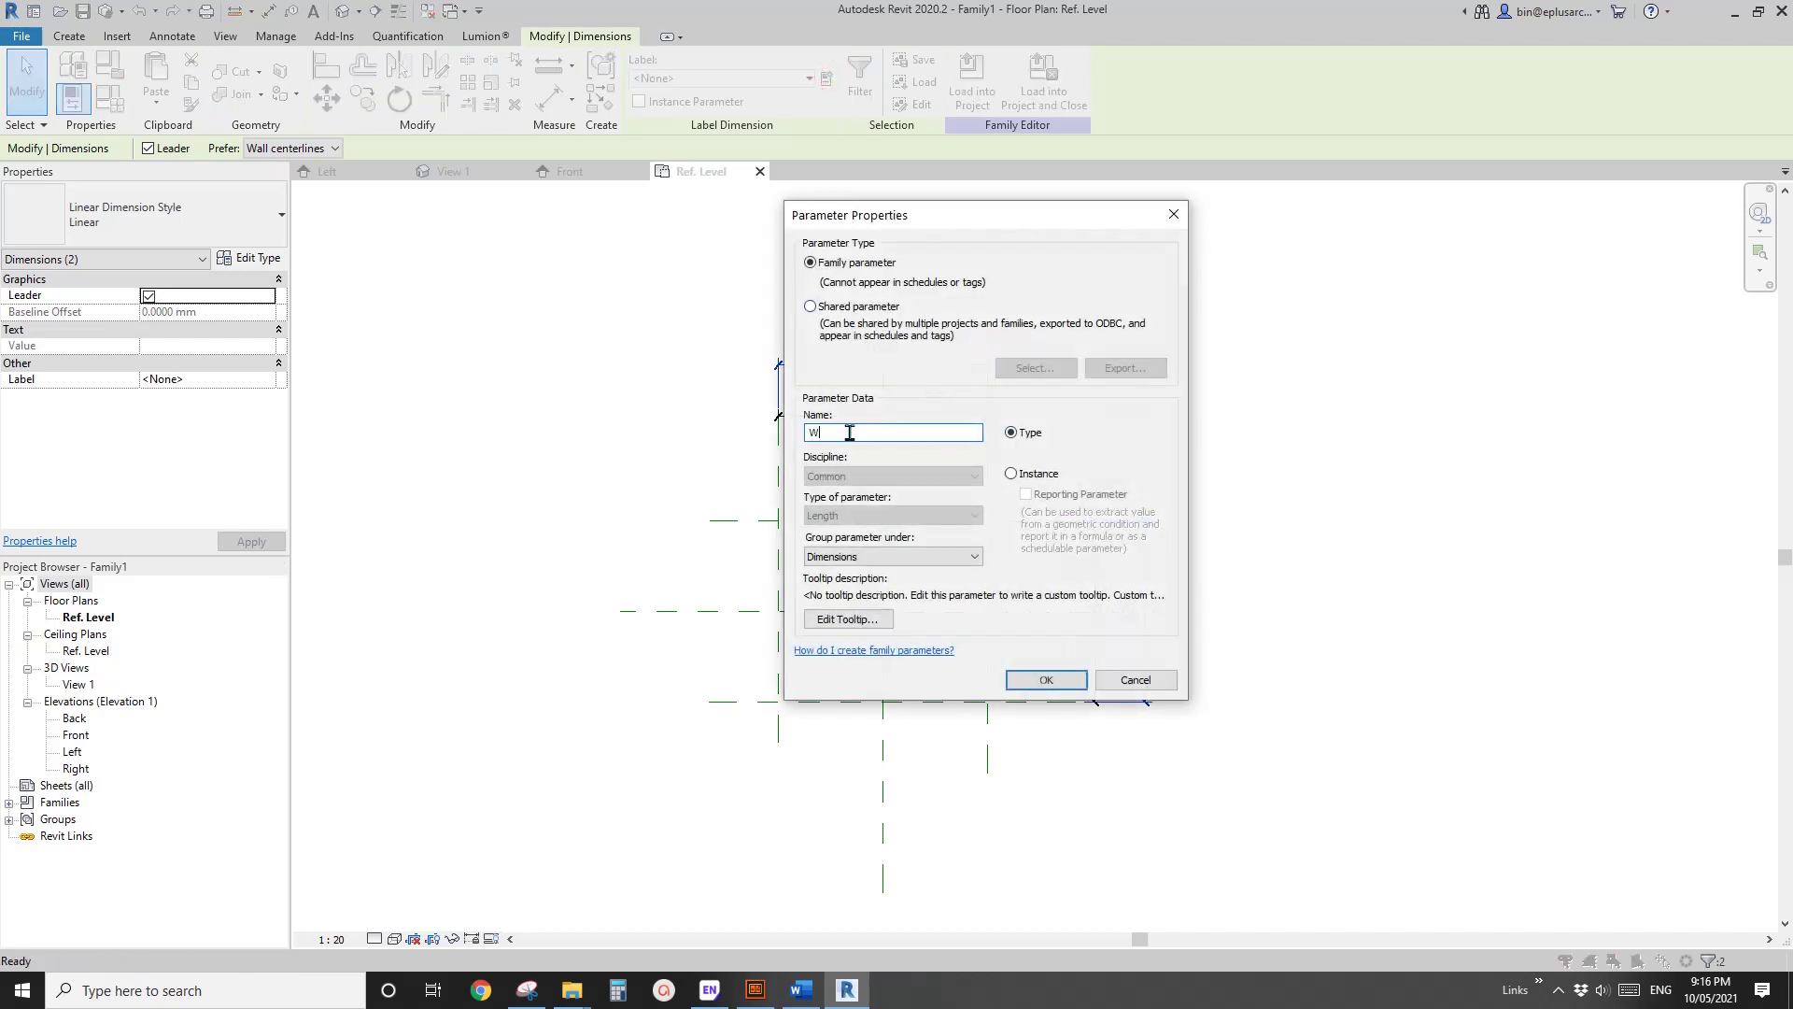
{"action": "left_click", "coordinate": [1037, 474]}
{"action": "left_click", "coordinate": [1046, 680]}
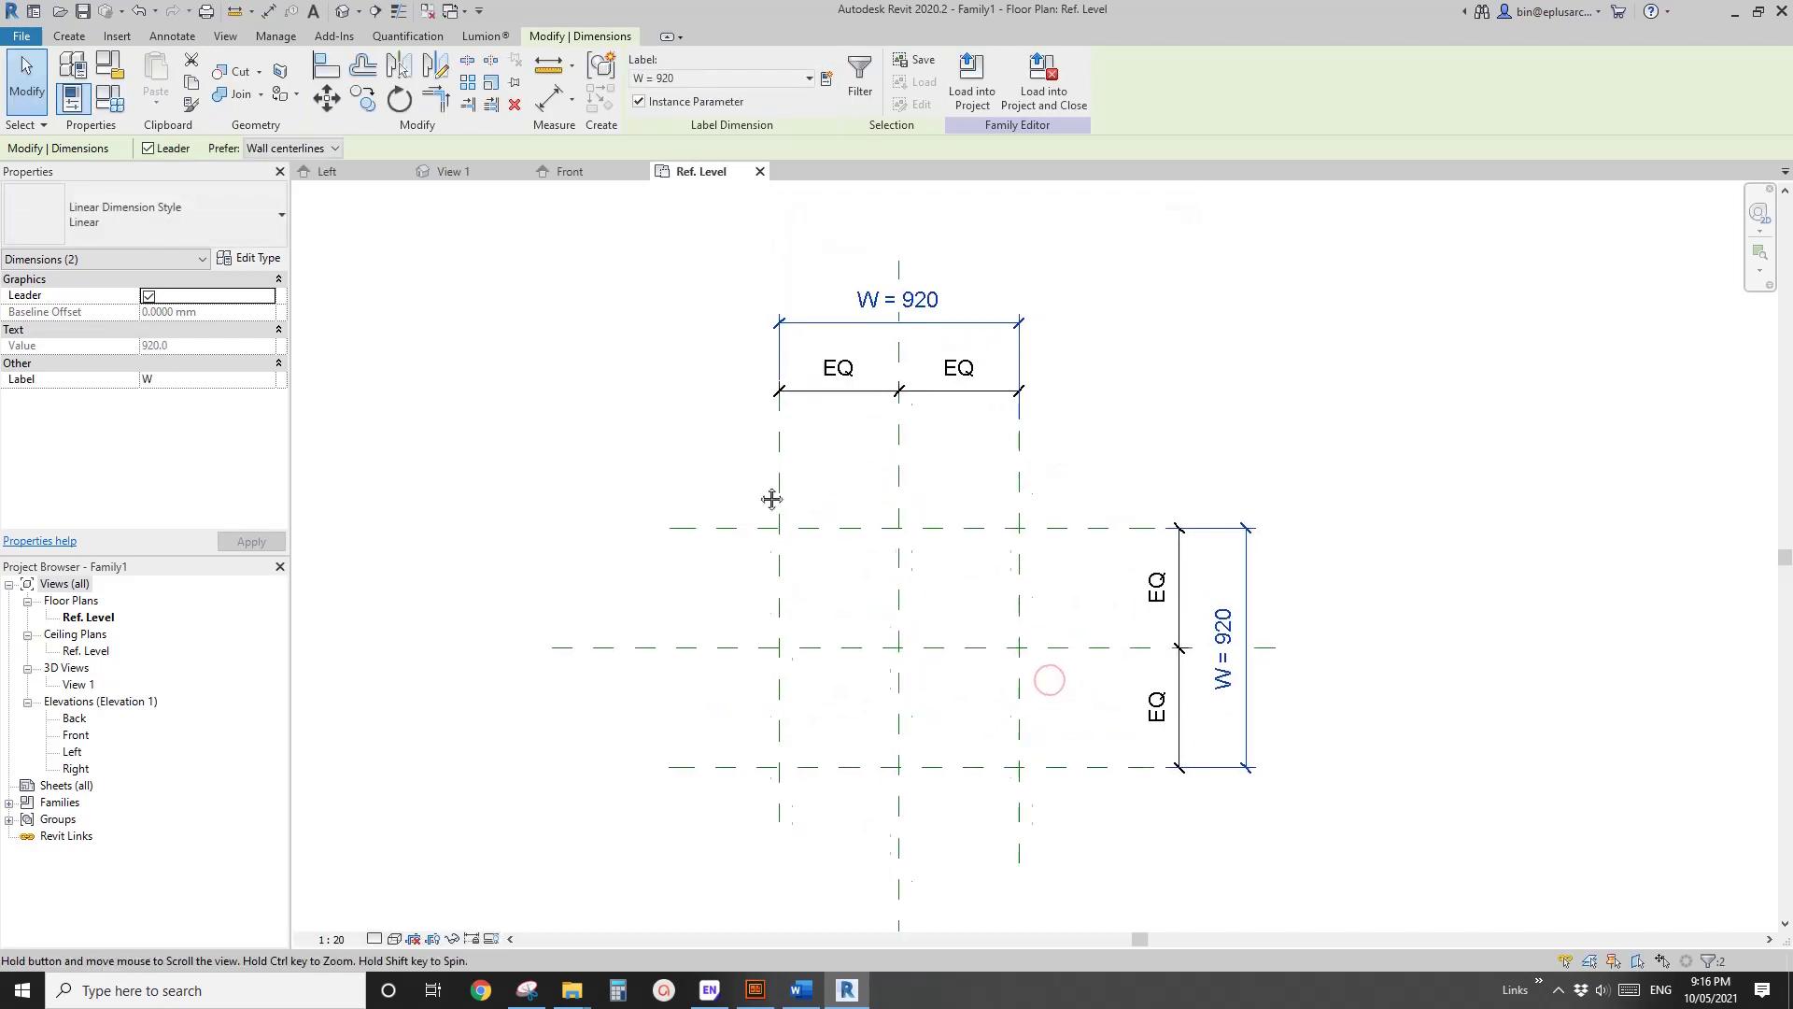
{"action": "left_click", "coordinate": [732, 467]}
Set the W parameter to 450 in the family types.
{"action": "left_click", "coordinate": [109, 97]}
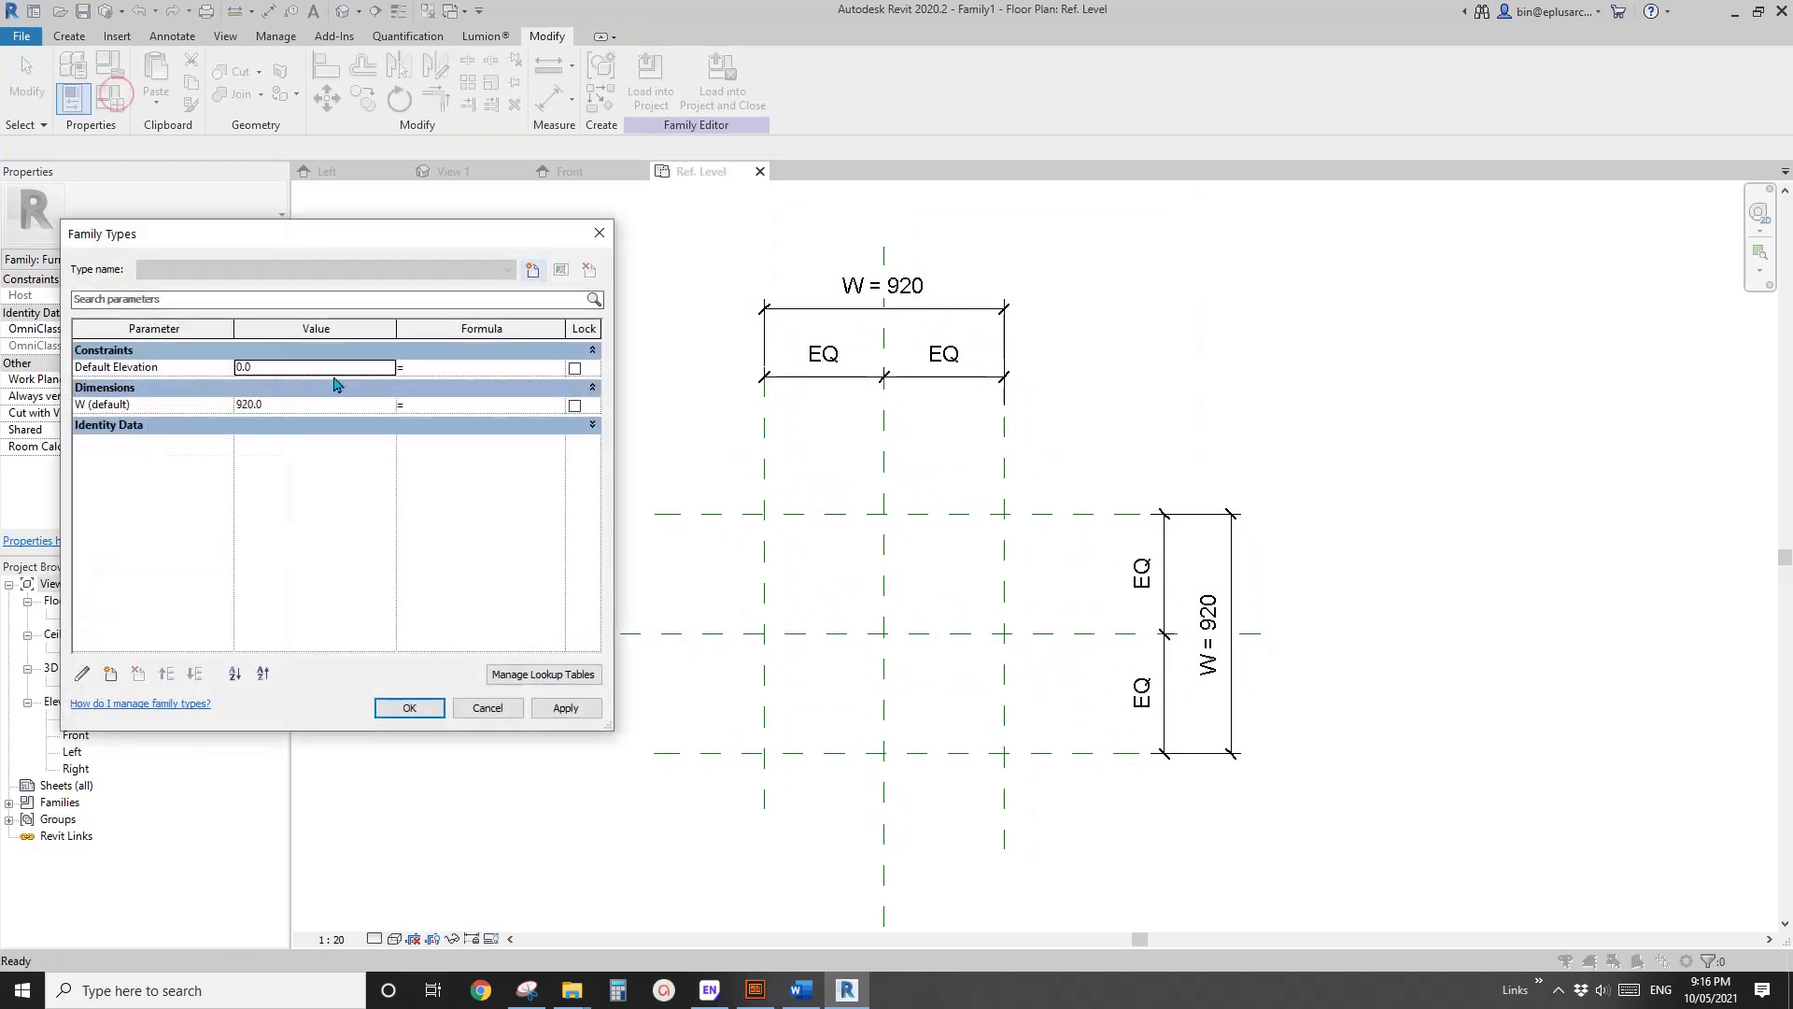
{"action": "left_click", "coordinate": [306, 406]}
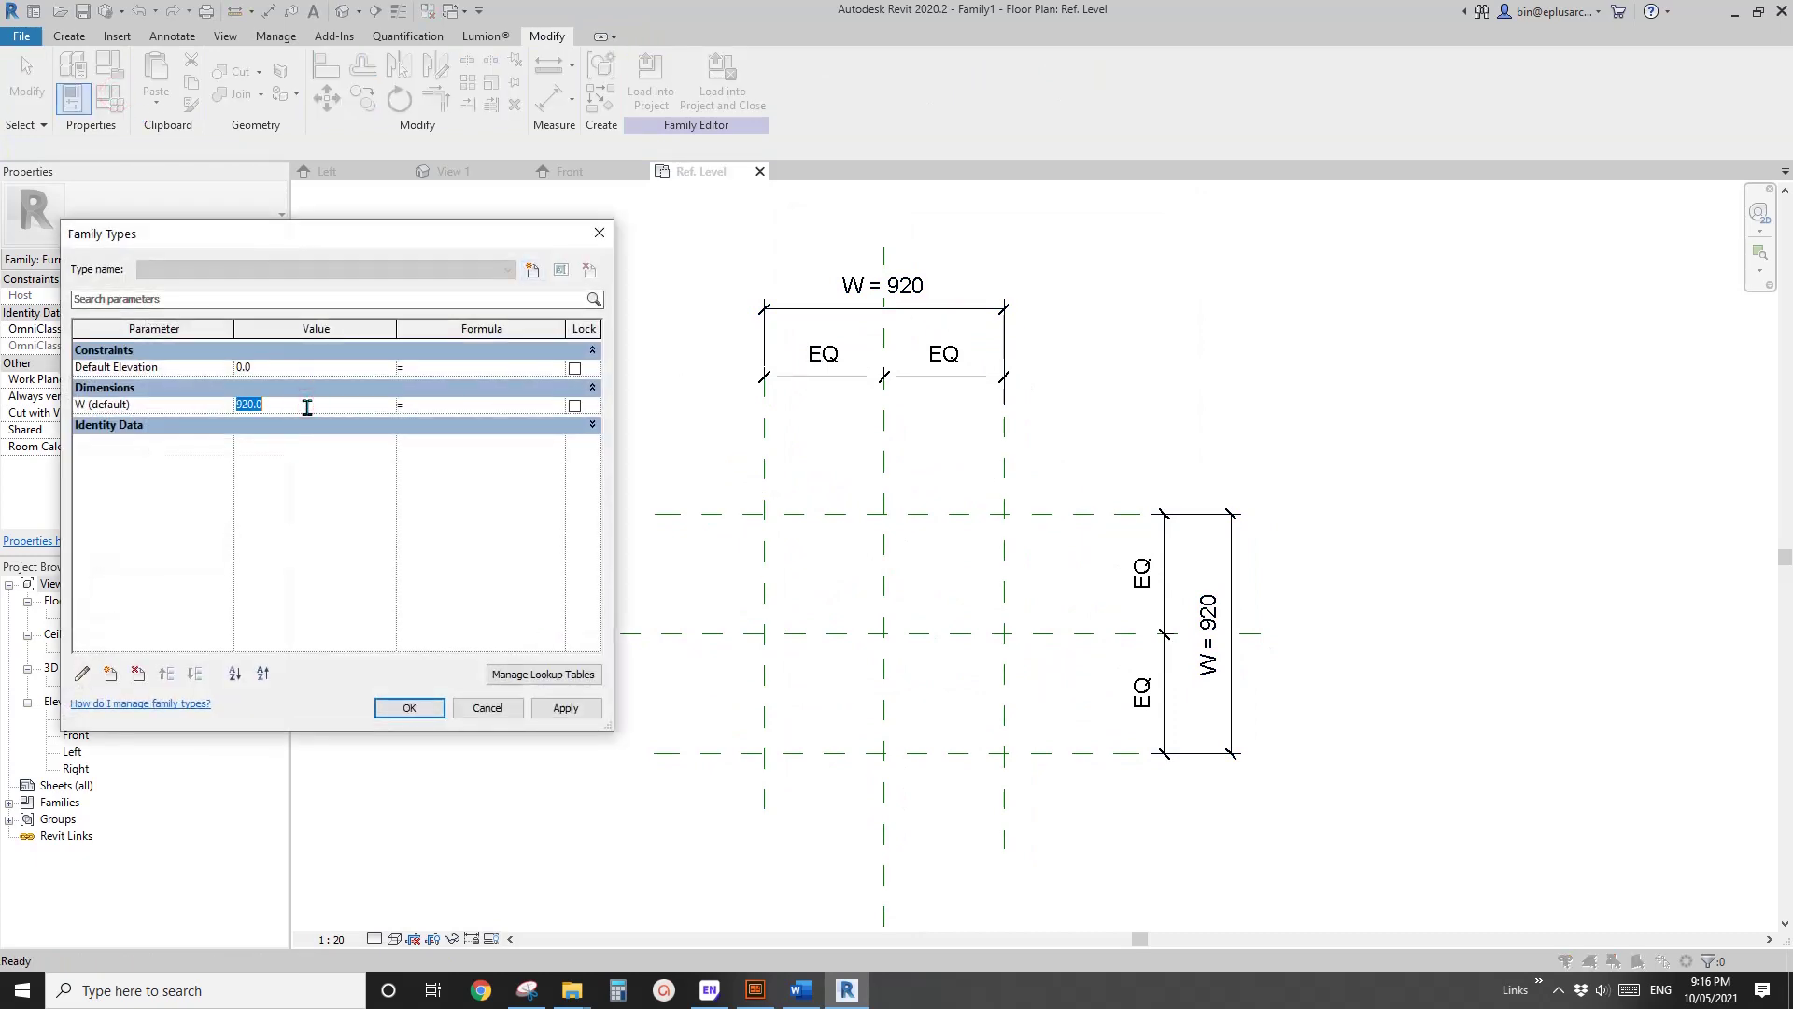
{"action": "left_click", "coordinate": [565, 706]}
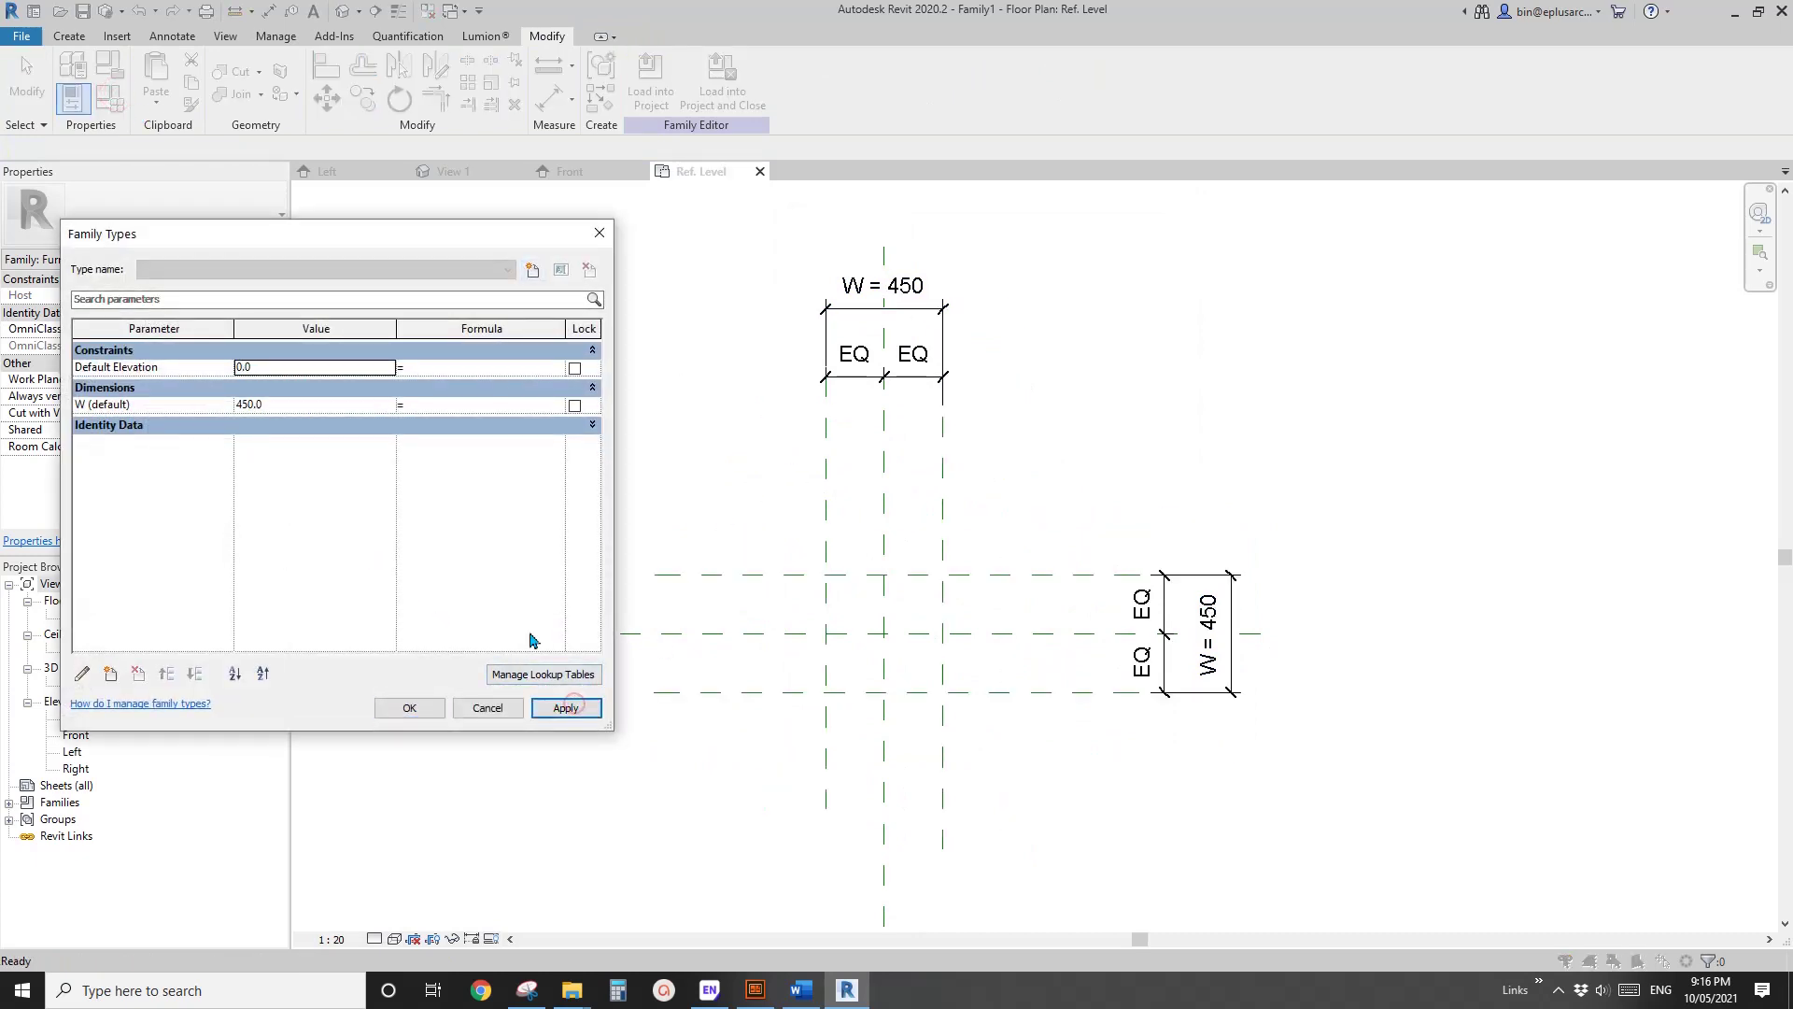
{"action": "left_click", "coordinate": [420, 706]}
Open the Front elevation and draw a horizontal reference plane about 575 mm above Ref. Level.
{"action": "middle_click_drag", "start_coordinate": [1031, 586], "coordinate": [1012, 522]}
{"action": "double_click", "coordinate": [77, 735]}
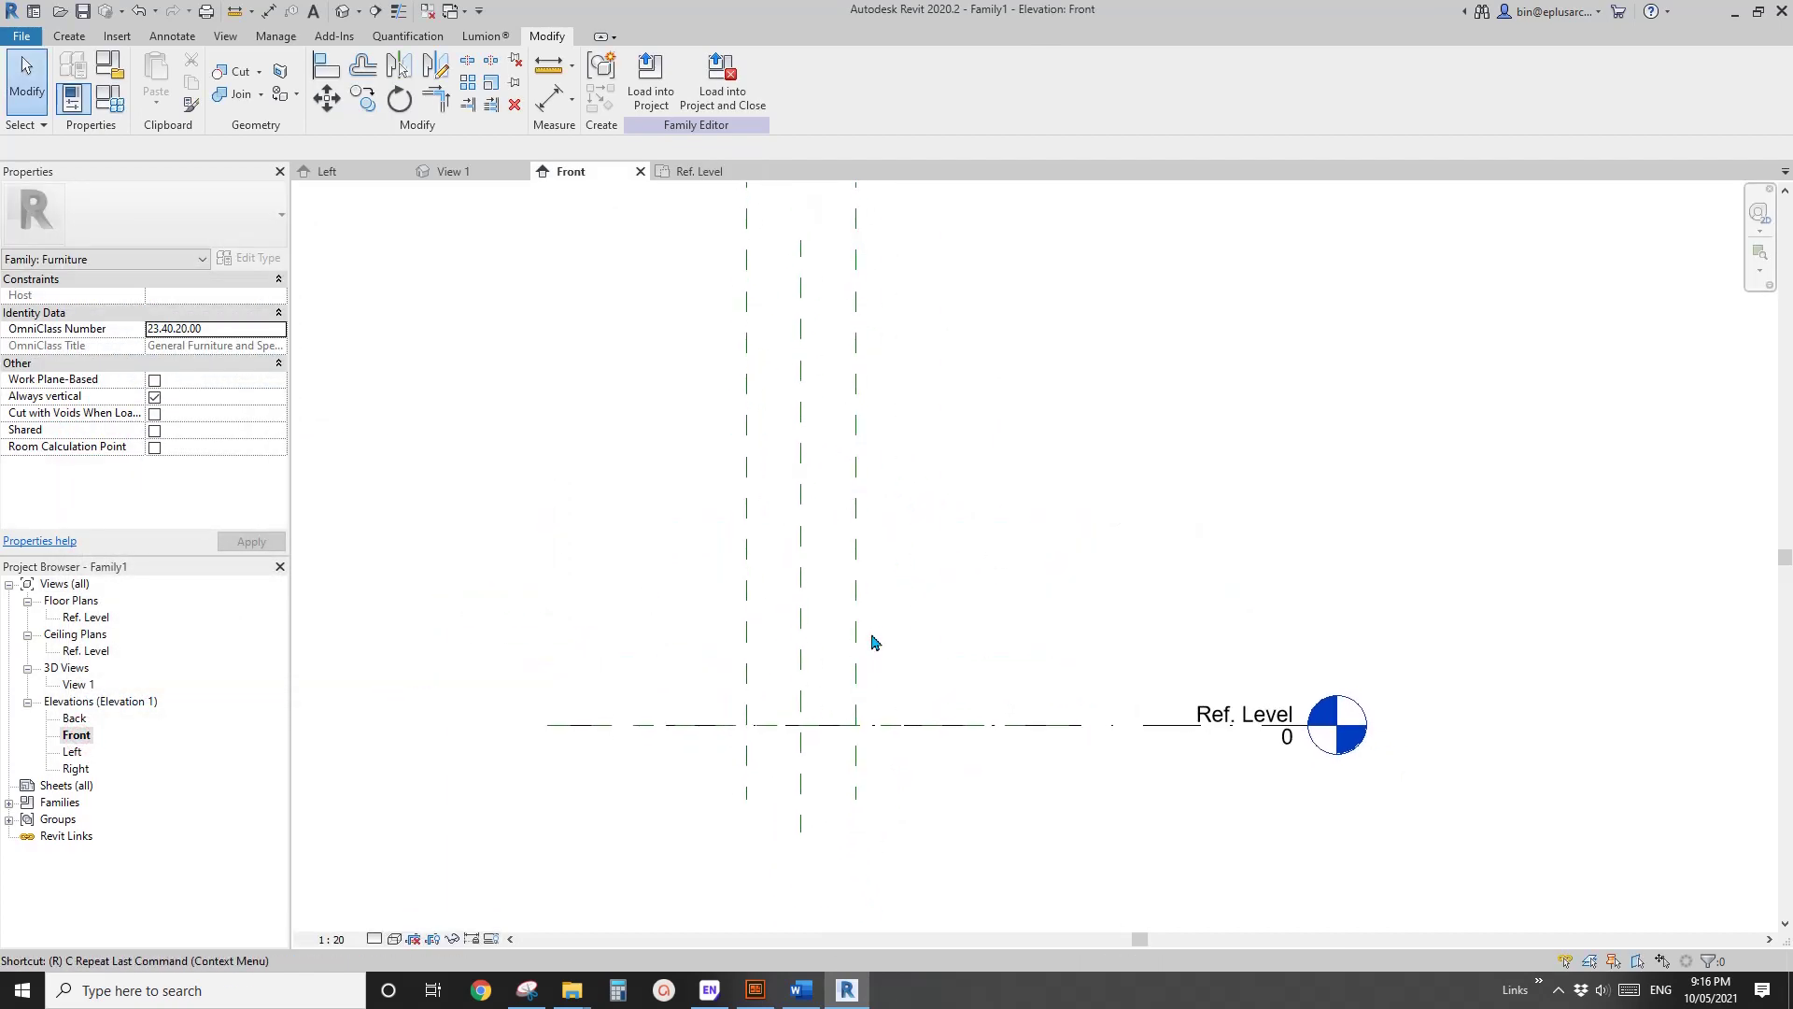
{"action": "key", "text": "r"}
{"action": "key", "text": "p"}
{"action": "left_click", "coordinate": [954, 585]}
{"action": "left_click", "coordinate": [682, 586]}
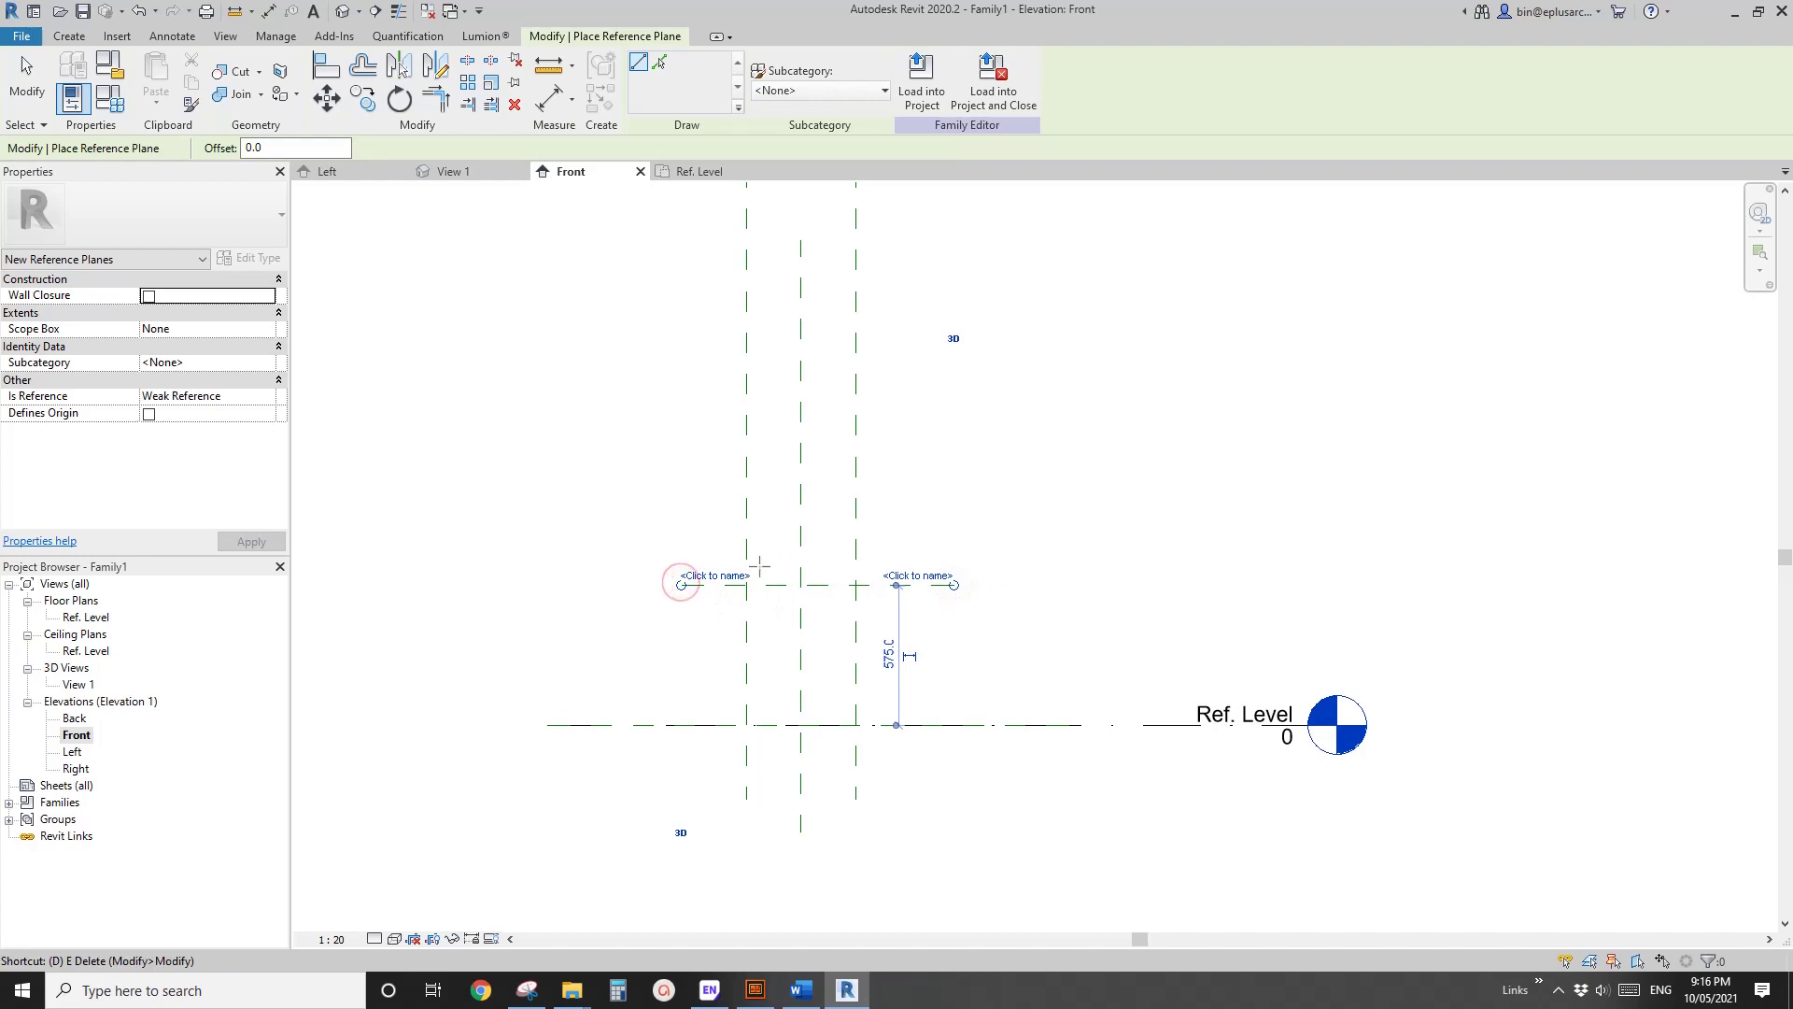
Dimension the distance between the new horizontal reference plane and Ref. Level in the Front elevation.
{"action": "key", "text": "d"}
{"action": "key", "text": "i"}
{"action": "scroll", "coordinate": [954, 651], "scroll_direction": "up", "scroll_amount": 1}
{"action": "left_click", "coordinate": [923, 566]}
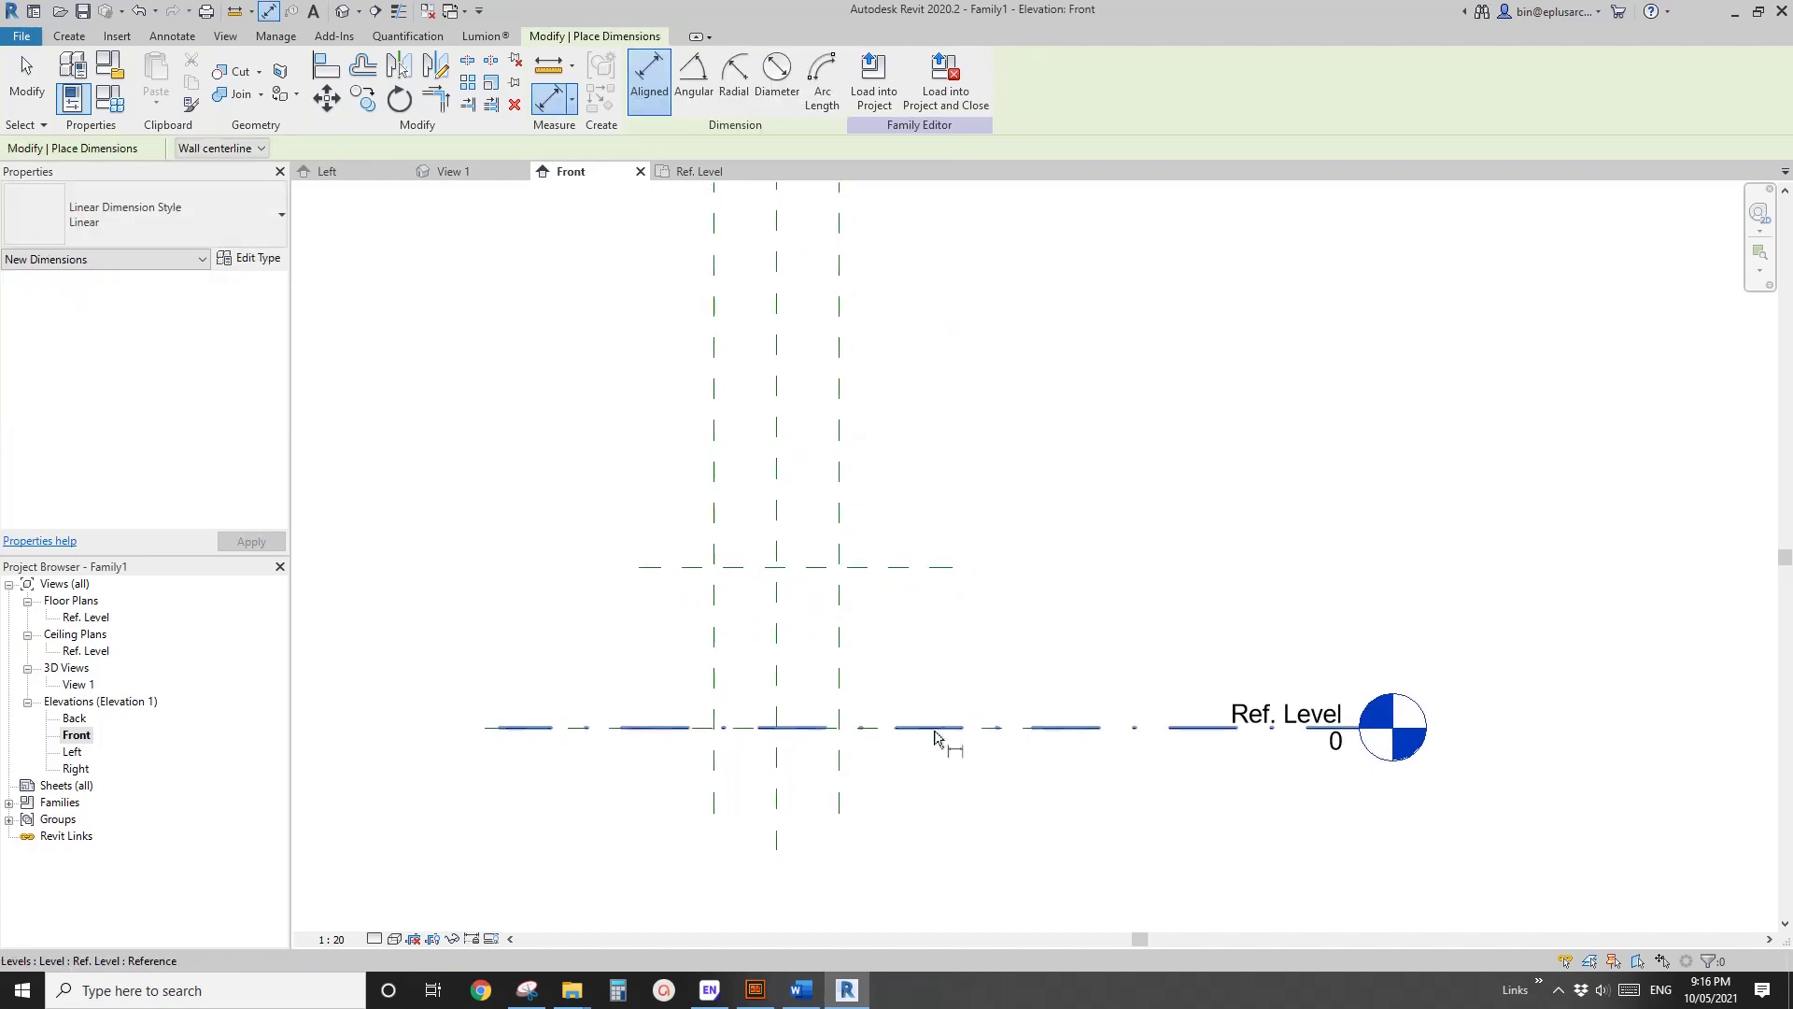
{"action": "left_click", "coordinate": [923, 727]}
{"action": "left_click", "coordinate": [925, 644]}
{"action": "key", "text": "Escape"}
{"action": "key", "text": "Escape"}
Label the height dimension with a new instance family parameter named H.
{"action": "left_click", "coordinate": [901, 644]}
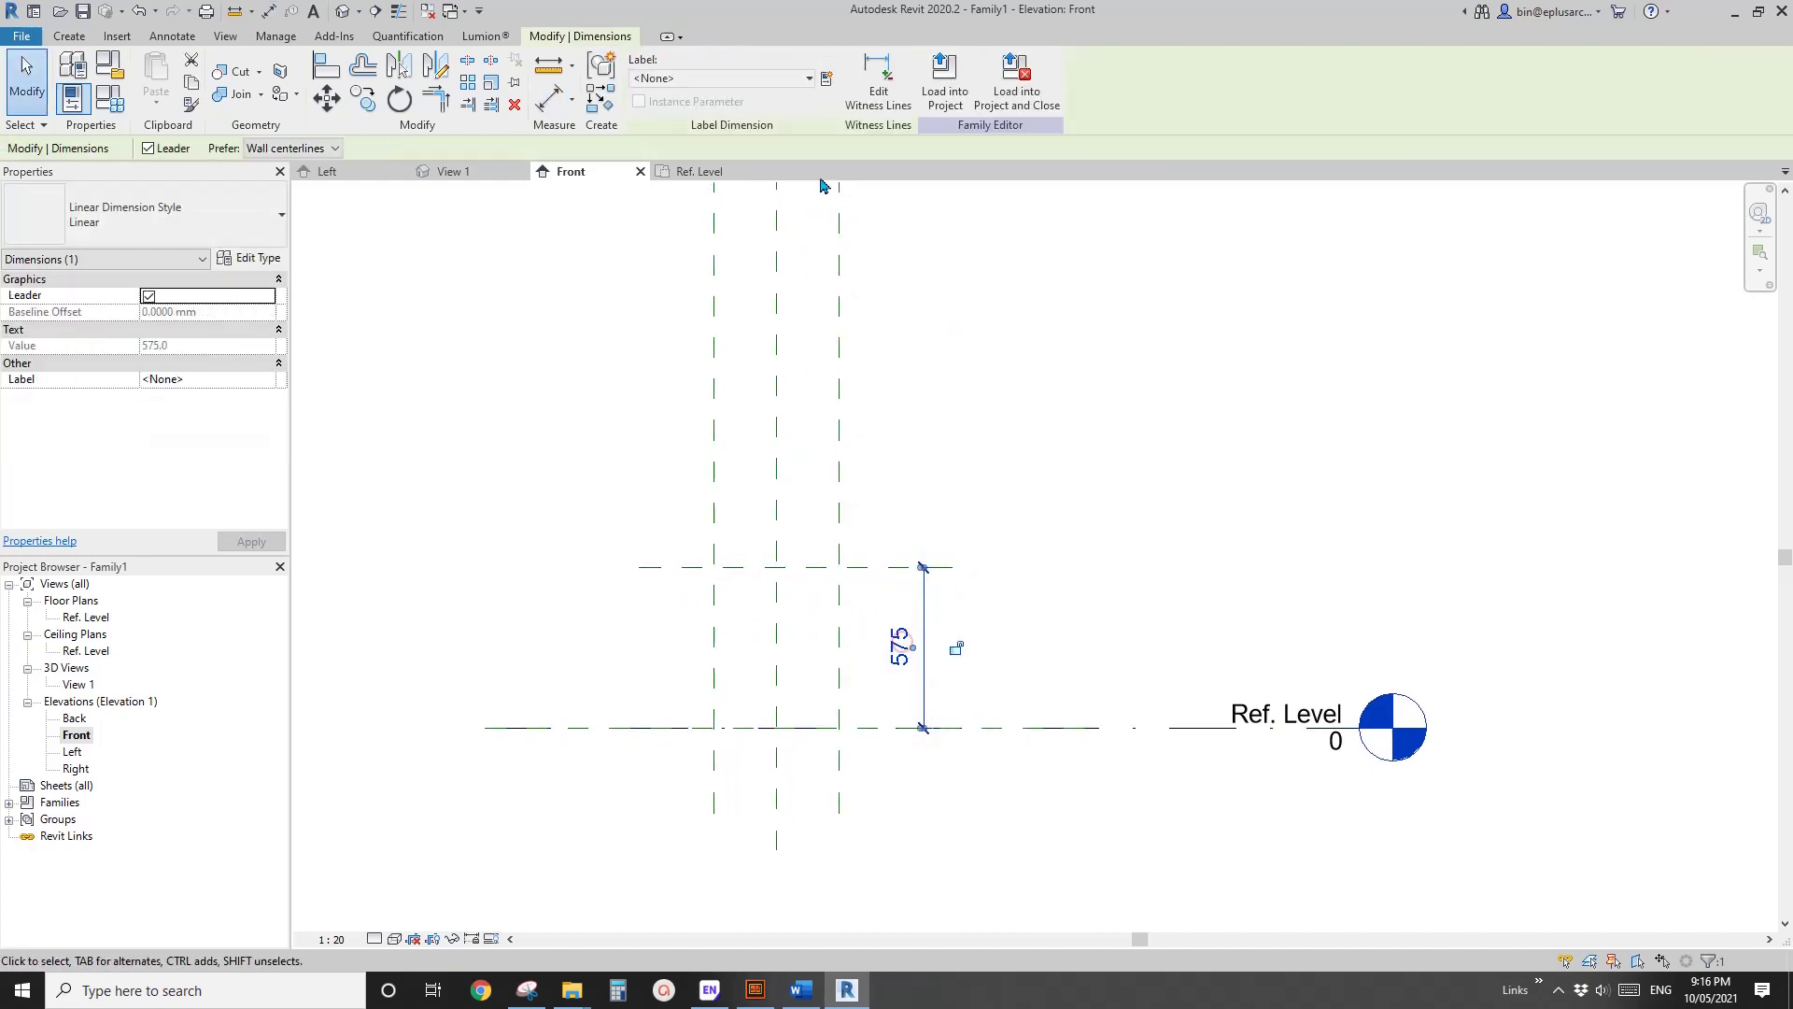
{"action": "left_click", "coordinate": [826, 77]}
{"action": "type", "text": "H"}
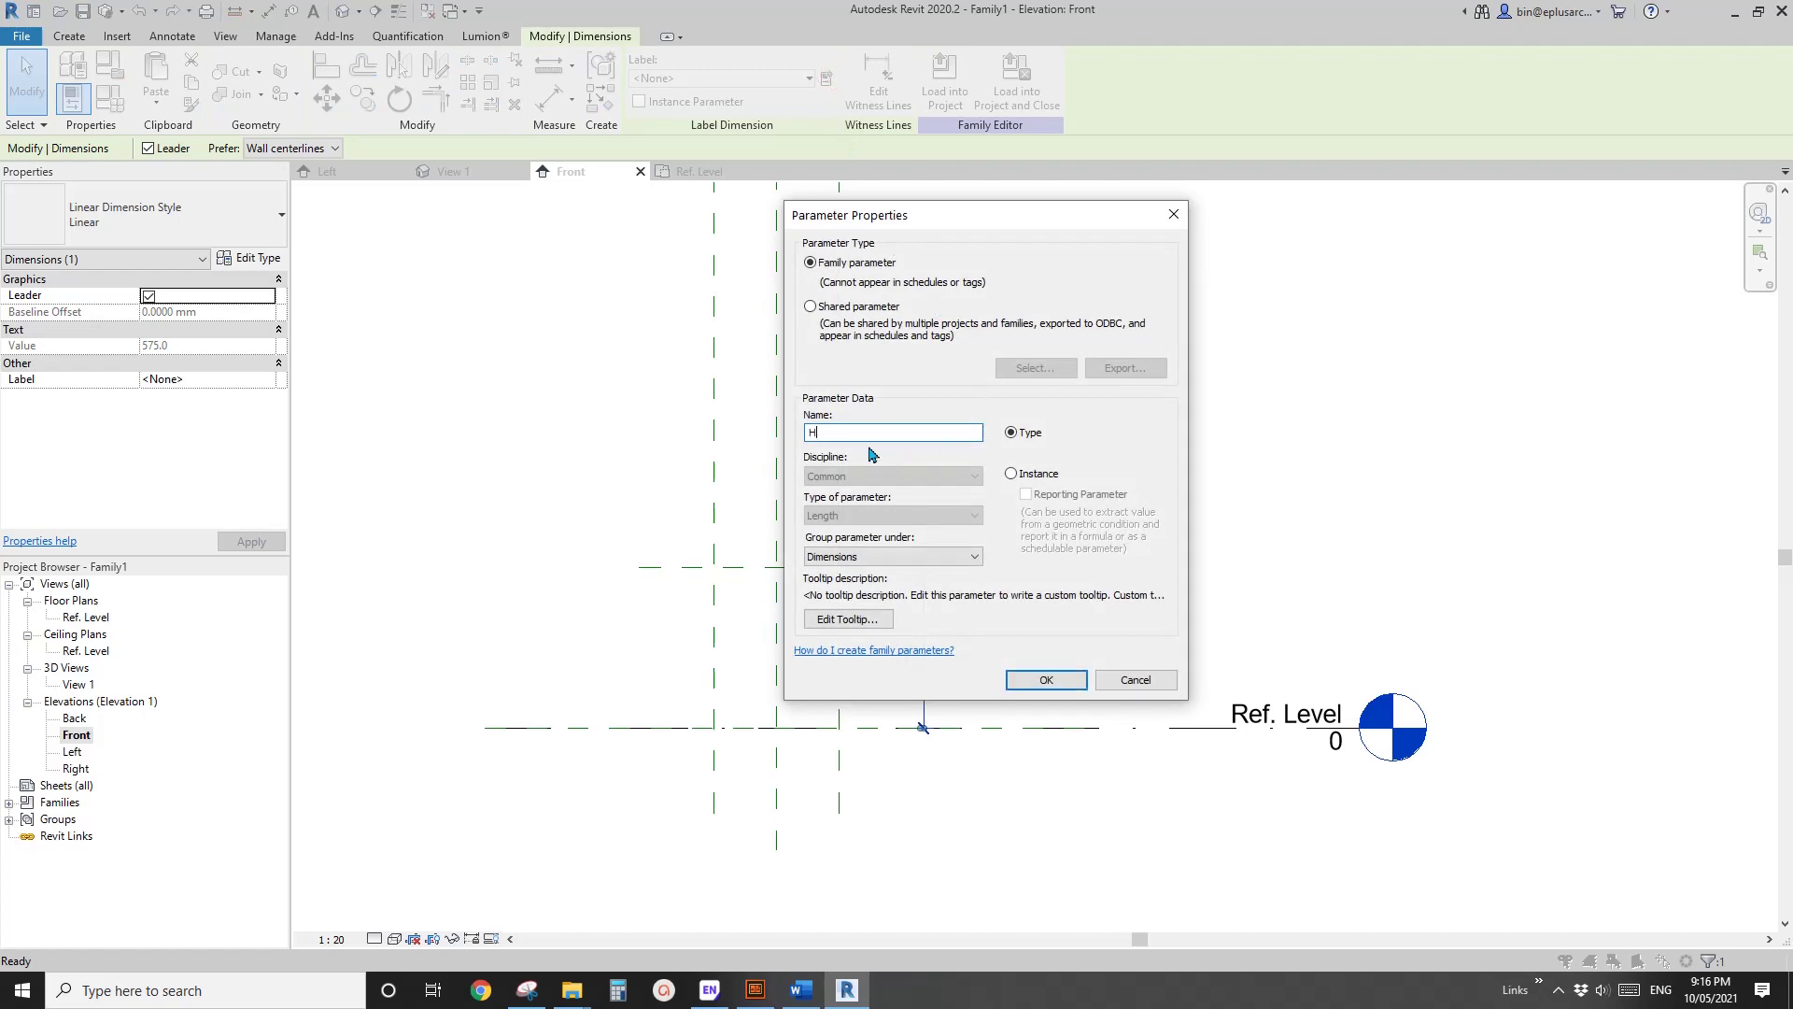
{"action": "left_click", "coordinate": [1028, 474]}
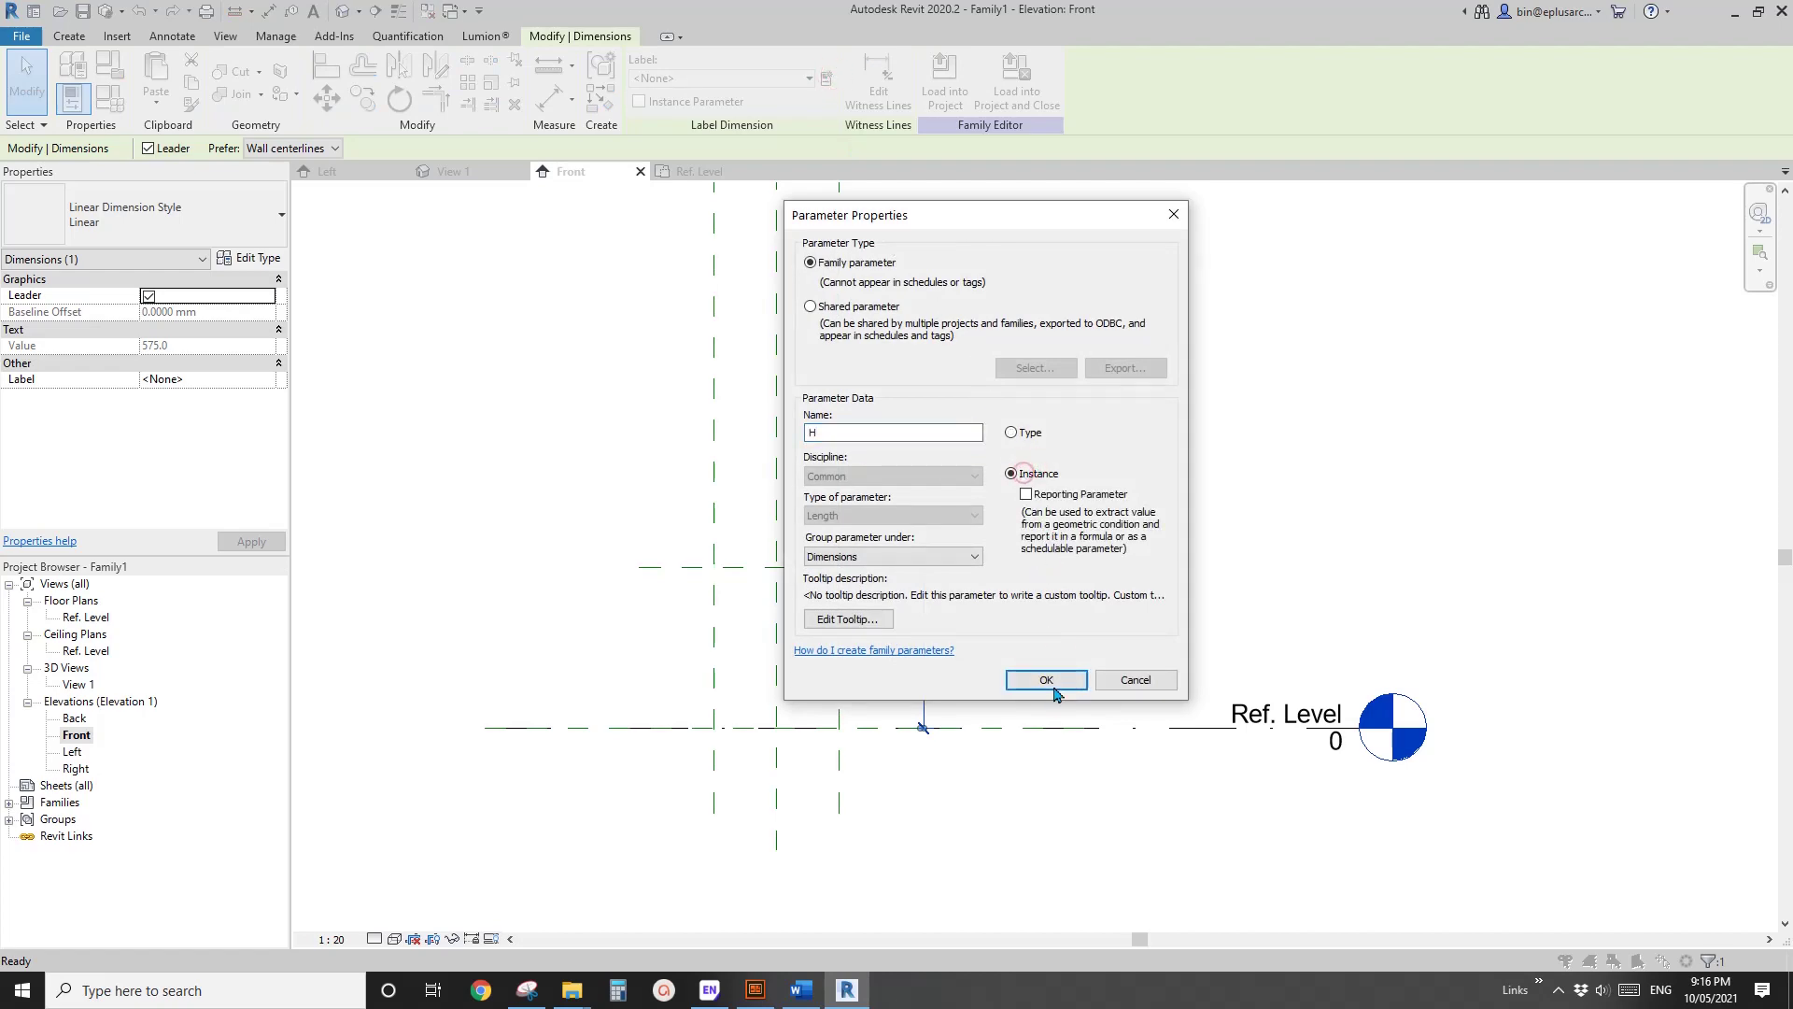
{"action": "left_click", "coordinate": [1045, 678]}
Switch to Word to check the side table reference picture, and return to Revit.
{"action": "left_click", "coordinate": [801, 990]}
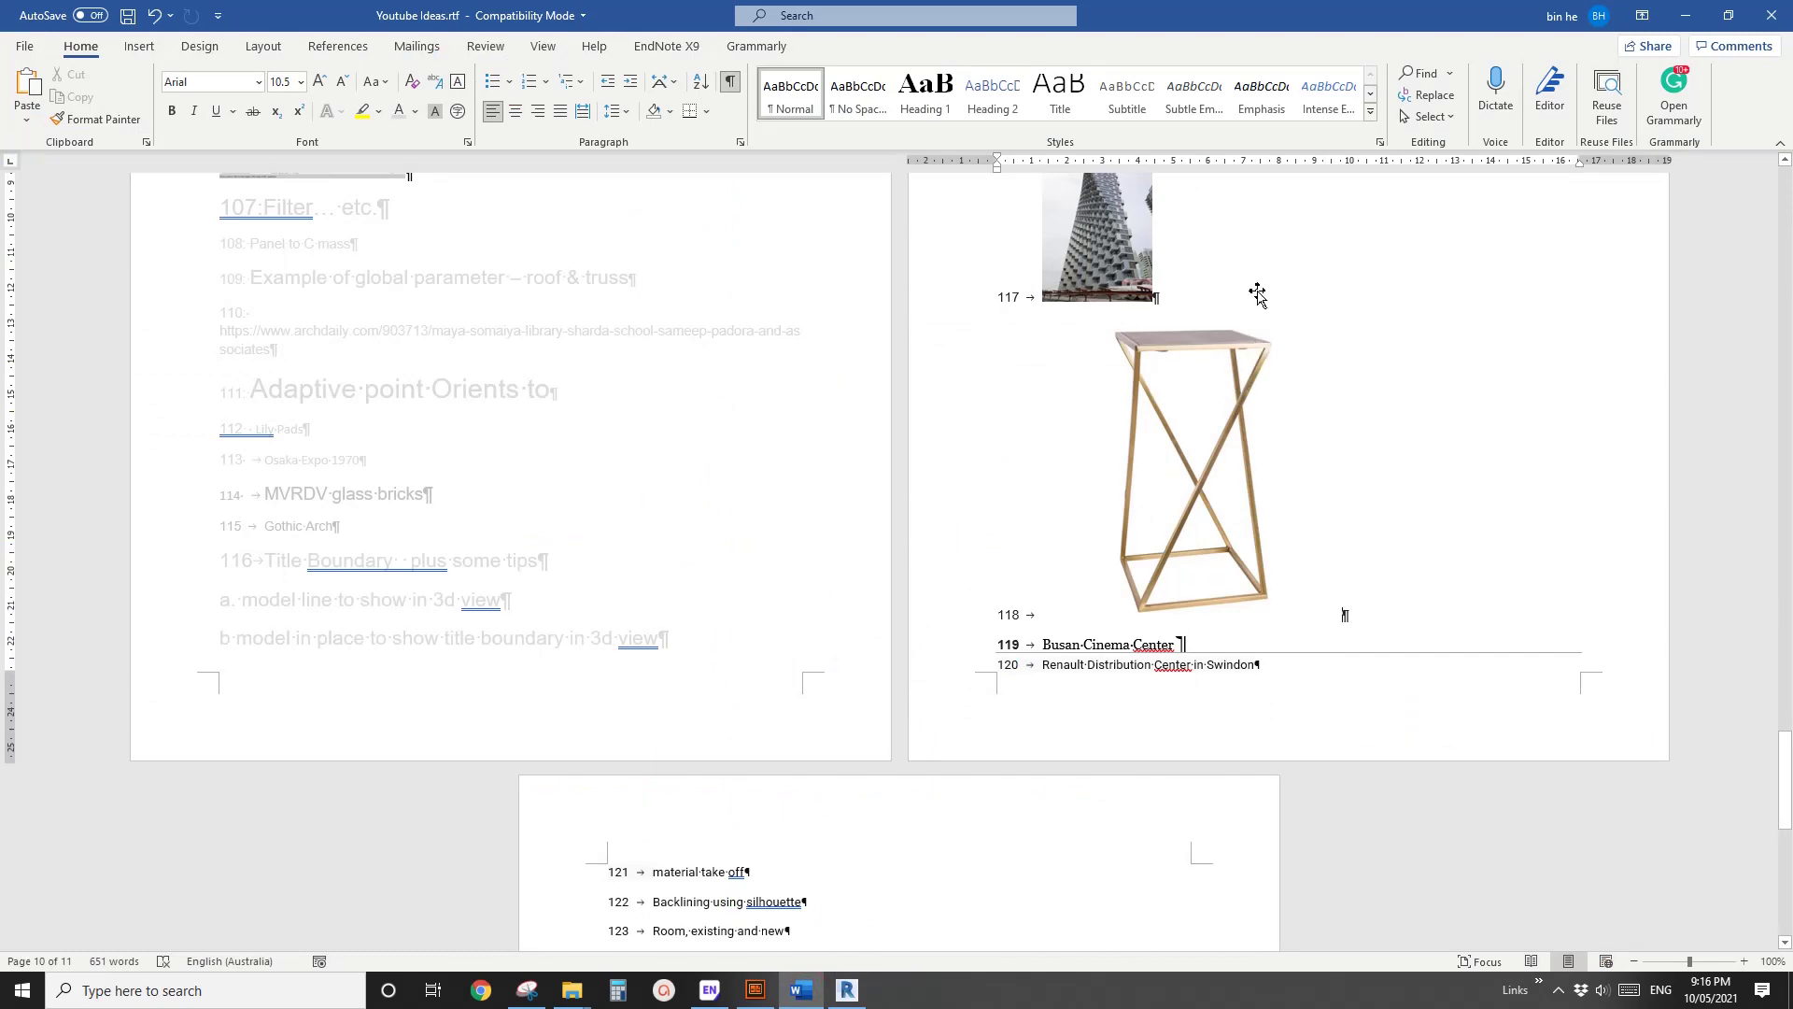
{"action": "left_click", "coordinate": [847, 990]}
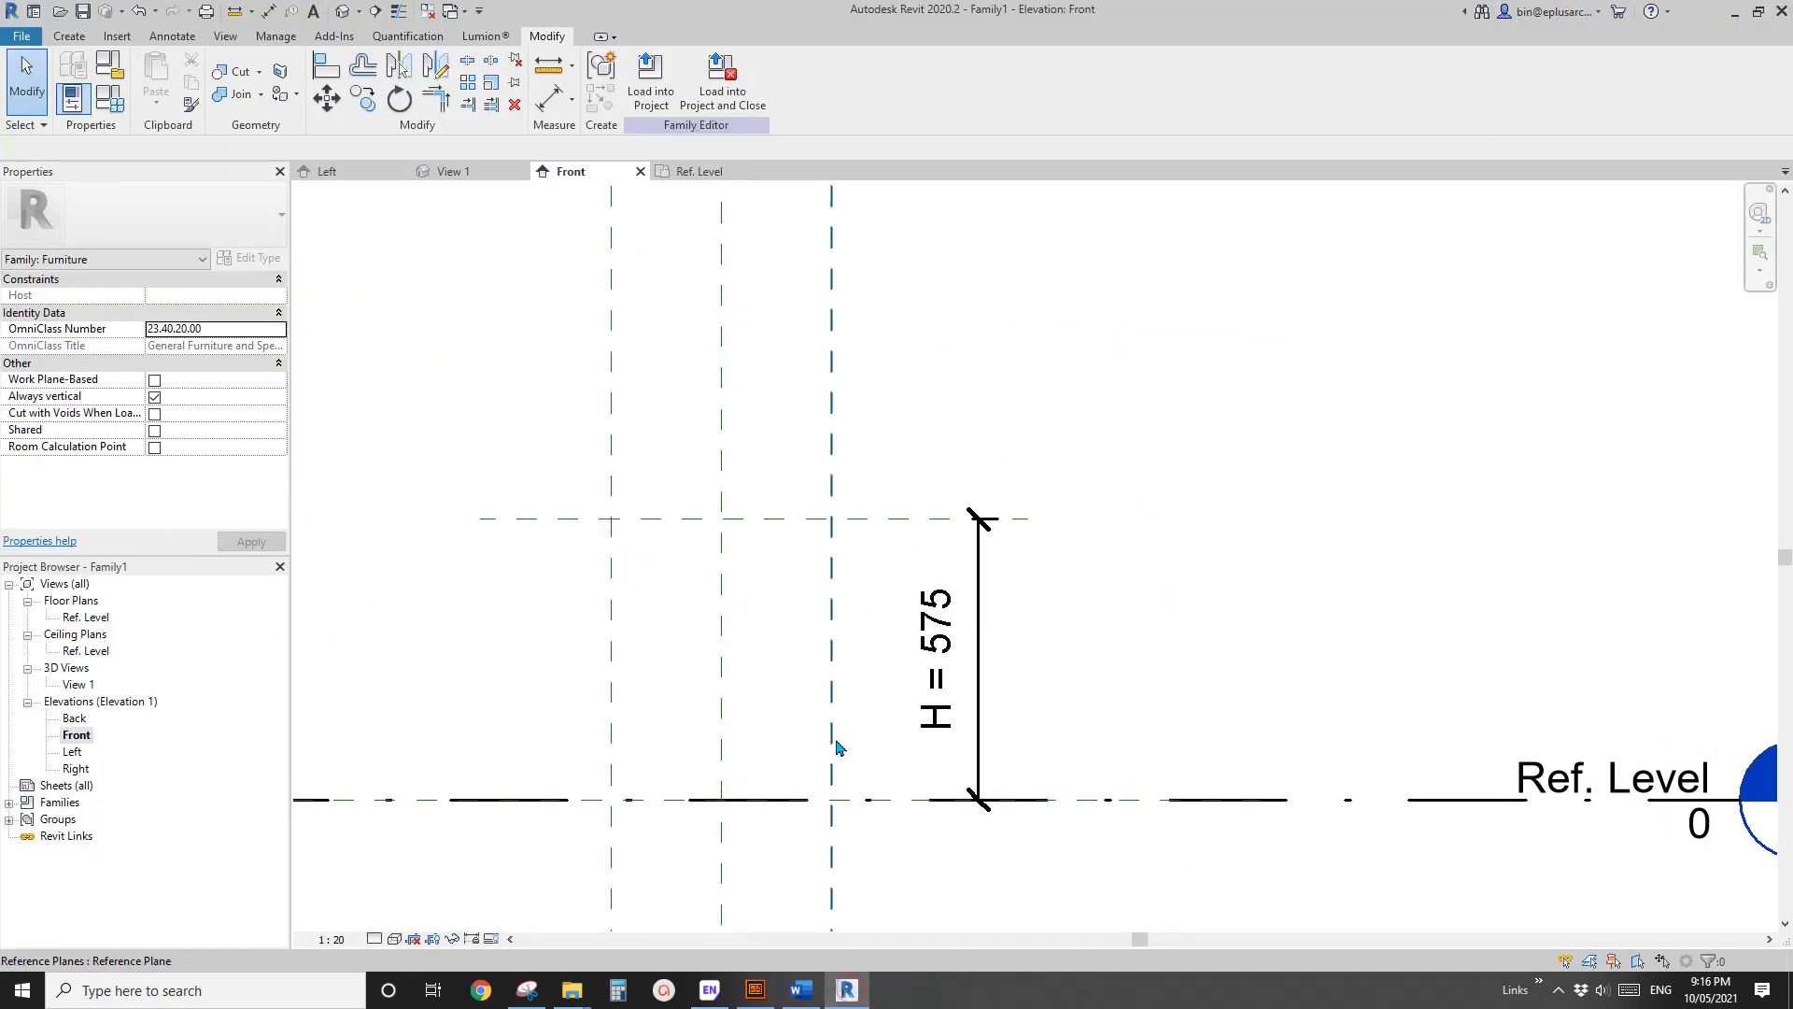
{"action": "left_click", "coordinate": [901, 517]}
{"action": "scroll", "coordinate": [901, 517], "scroll_direction": "down", "scroll_amount": 1}
{"action": "middle_click_drag", "start_coordinate": [839, 518], "coordinate": [934, 528]}
{"action": "key", "text": "Escape"}
{"action": "left_click", "coordinate": [910, 529]}
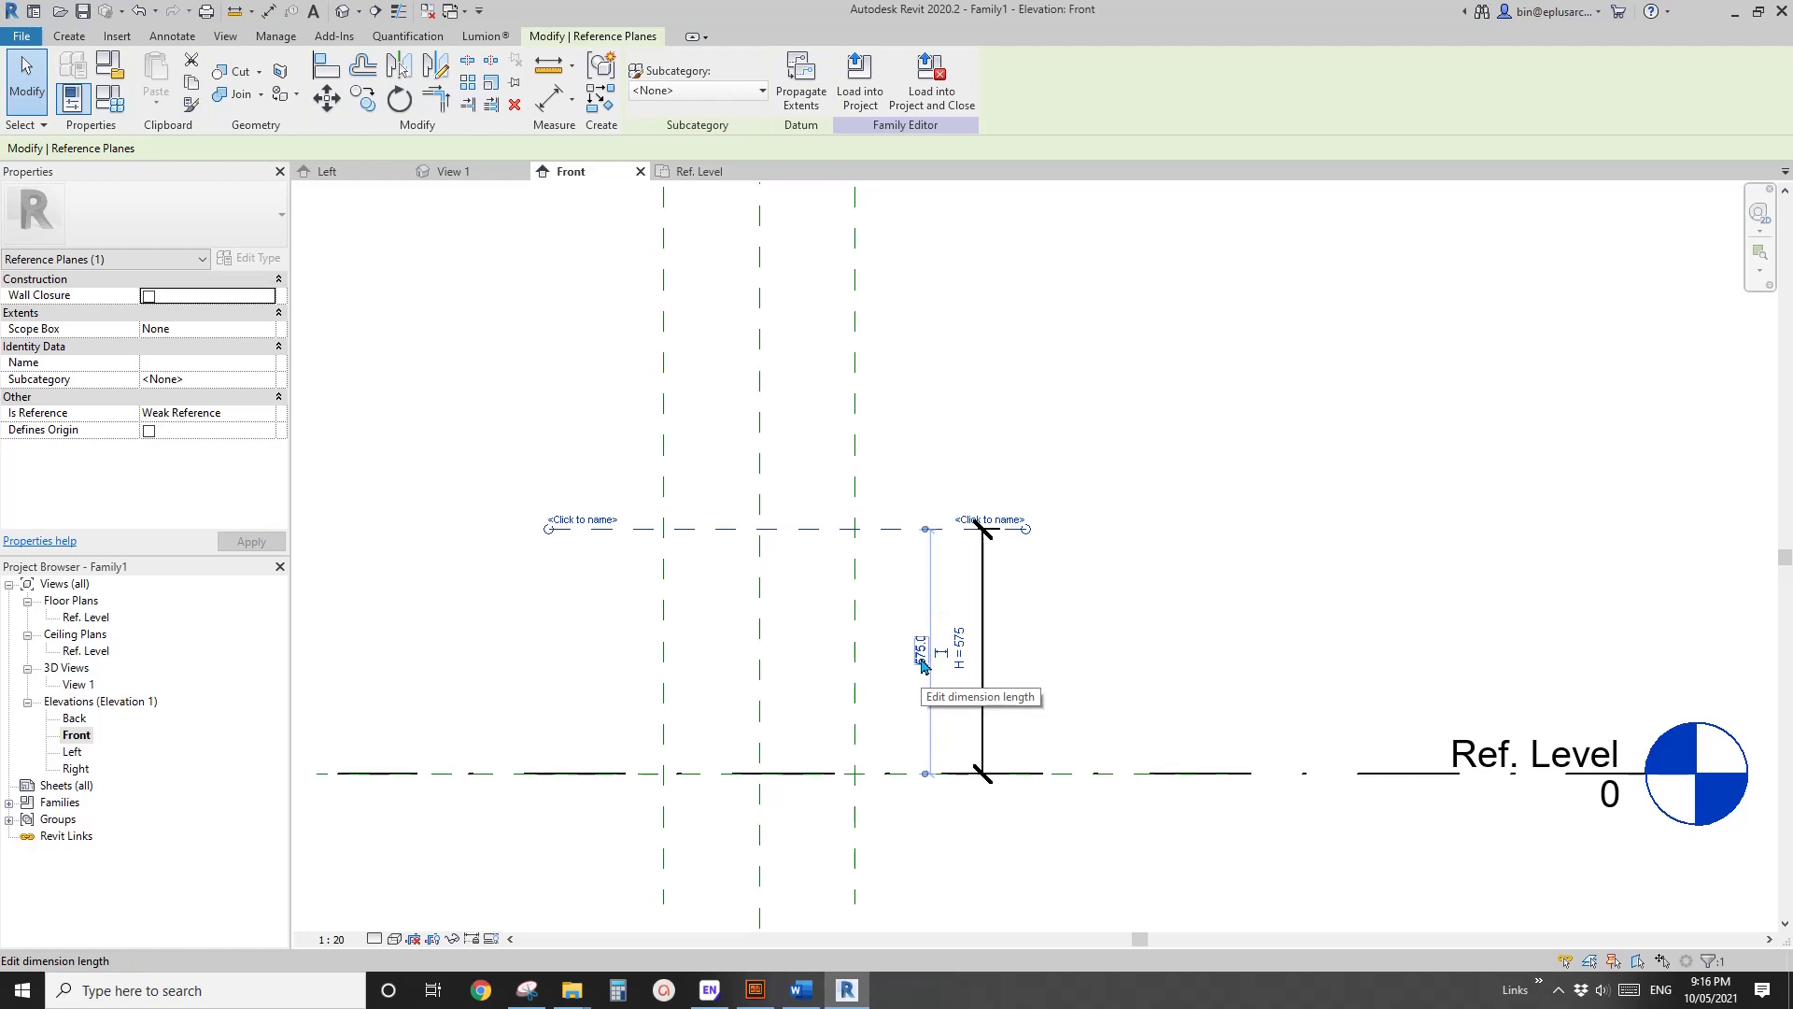
{"action": "left_click", "coordinate": [920, 653]}
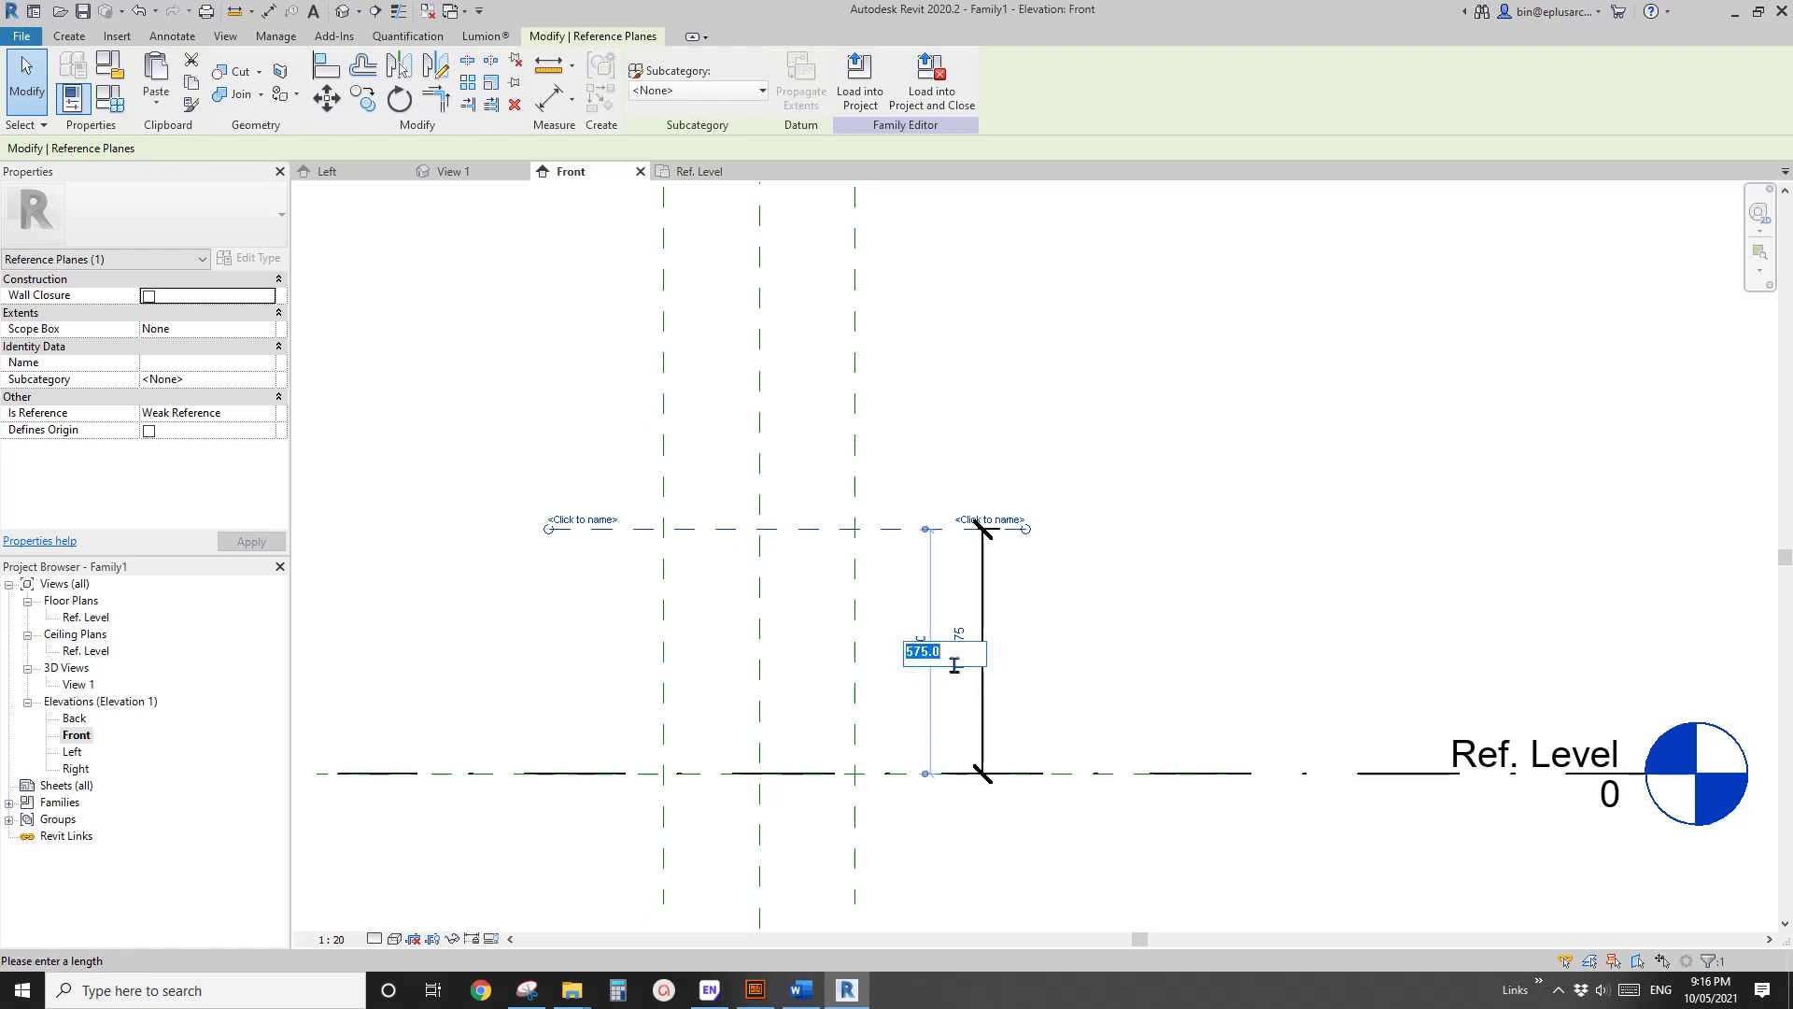
{"action": "left_click", "coordinate": [1053, 607]}
{"action": "left_click", "coordinate": [1054, 609]}
{"action": "scroll", "coordinate": [920, 655], "scroll_direction": "up", "scroll_amount": 2}
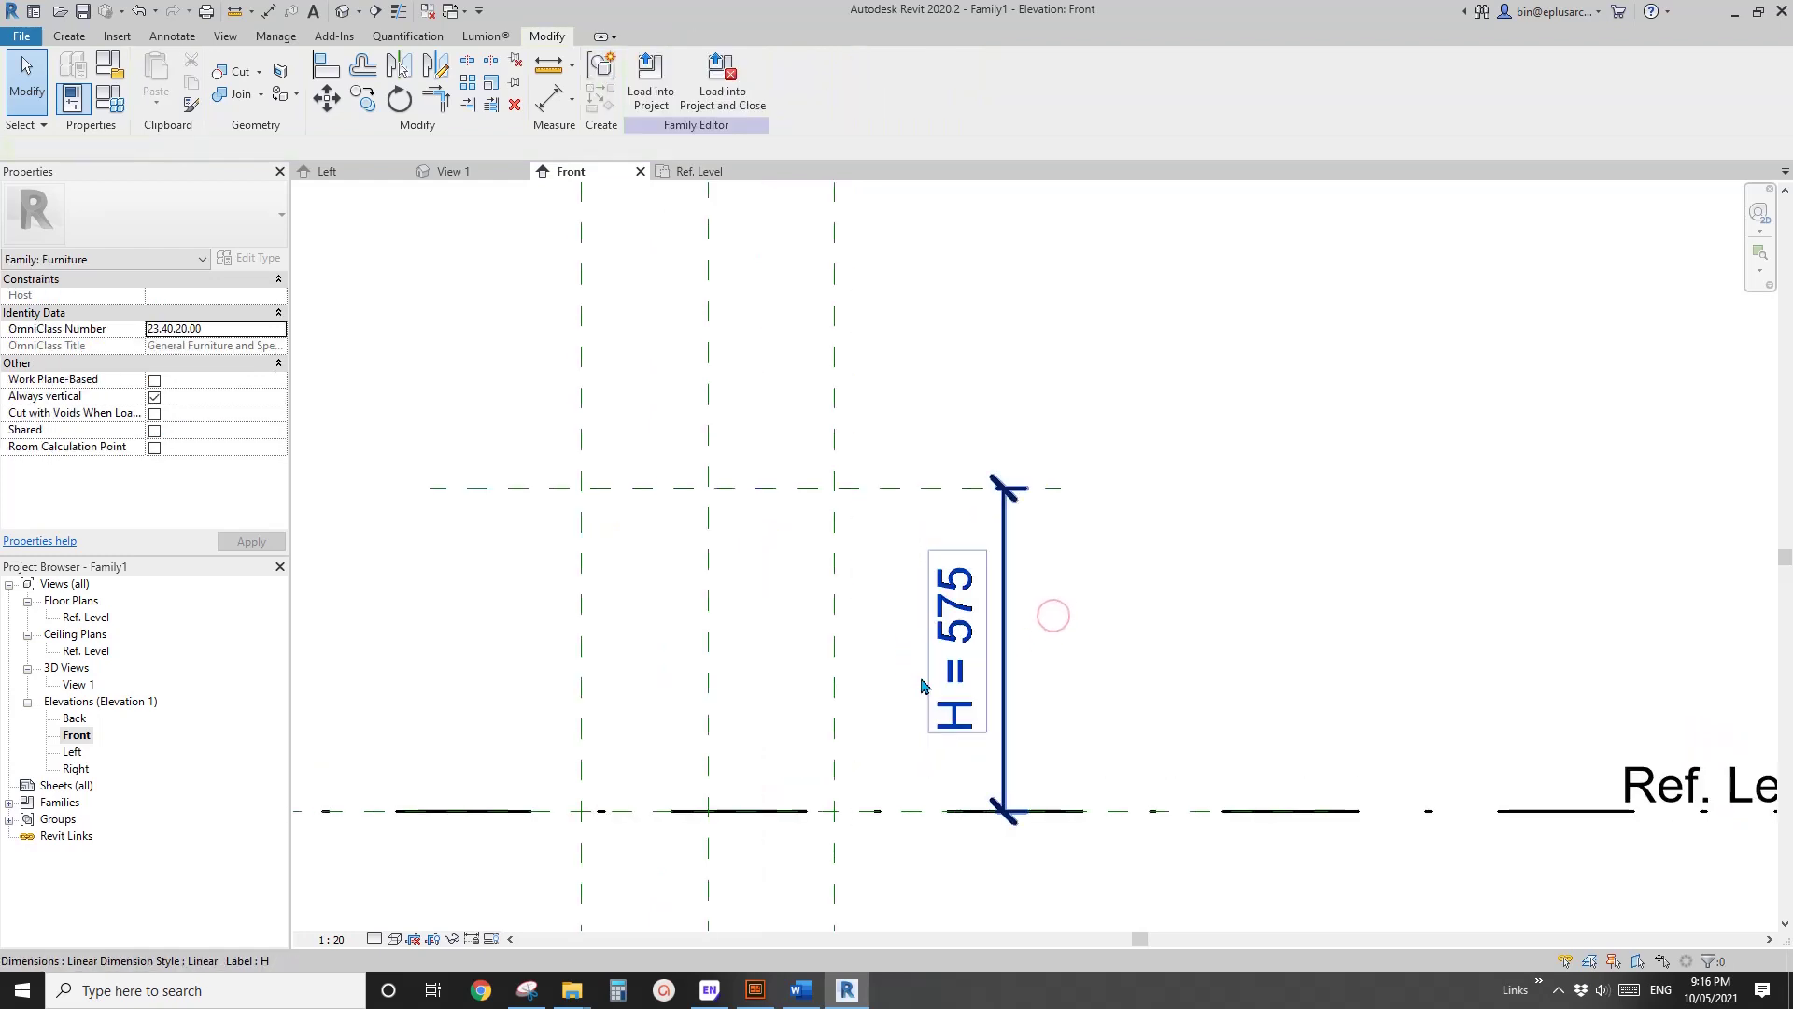
{"action": "scroll", "coordinate": [971, 621], "scroll_direction": "down", "scroll_amount": 3}
{"action": "middle_click_drag", "start_coordinate": [963, 630], "coordinate": [985, 621]}
{"action": "scroll", "coordinate": [986, 624], "scroll_direction": "up", "scroll_amount": 1}
Set the height of the table's top reference plane above Ref. Level to 600 mm.
{"action": "left_click", "coordinate": [1018, 486]}
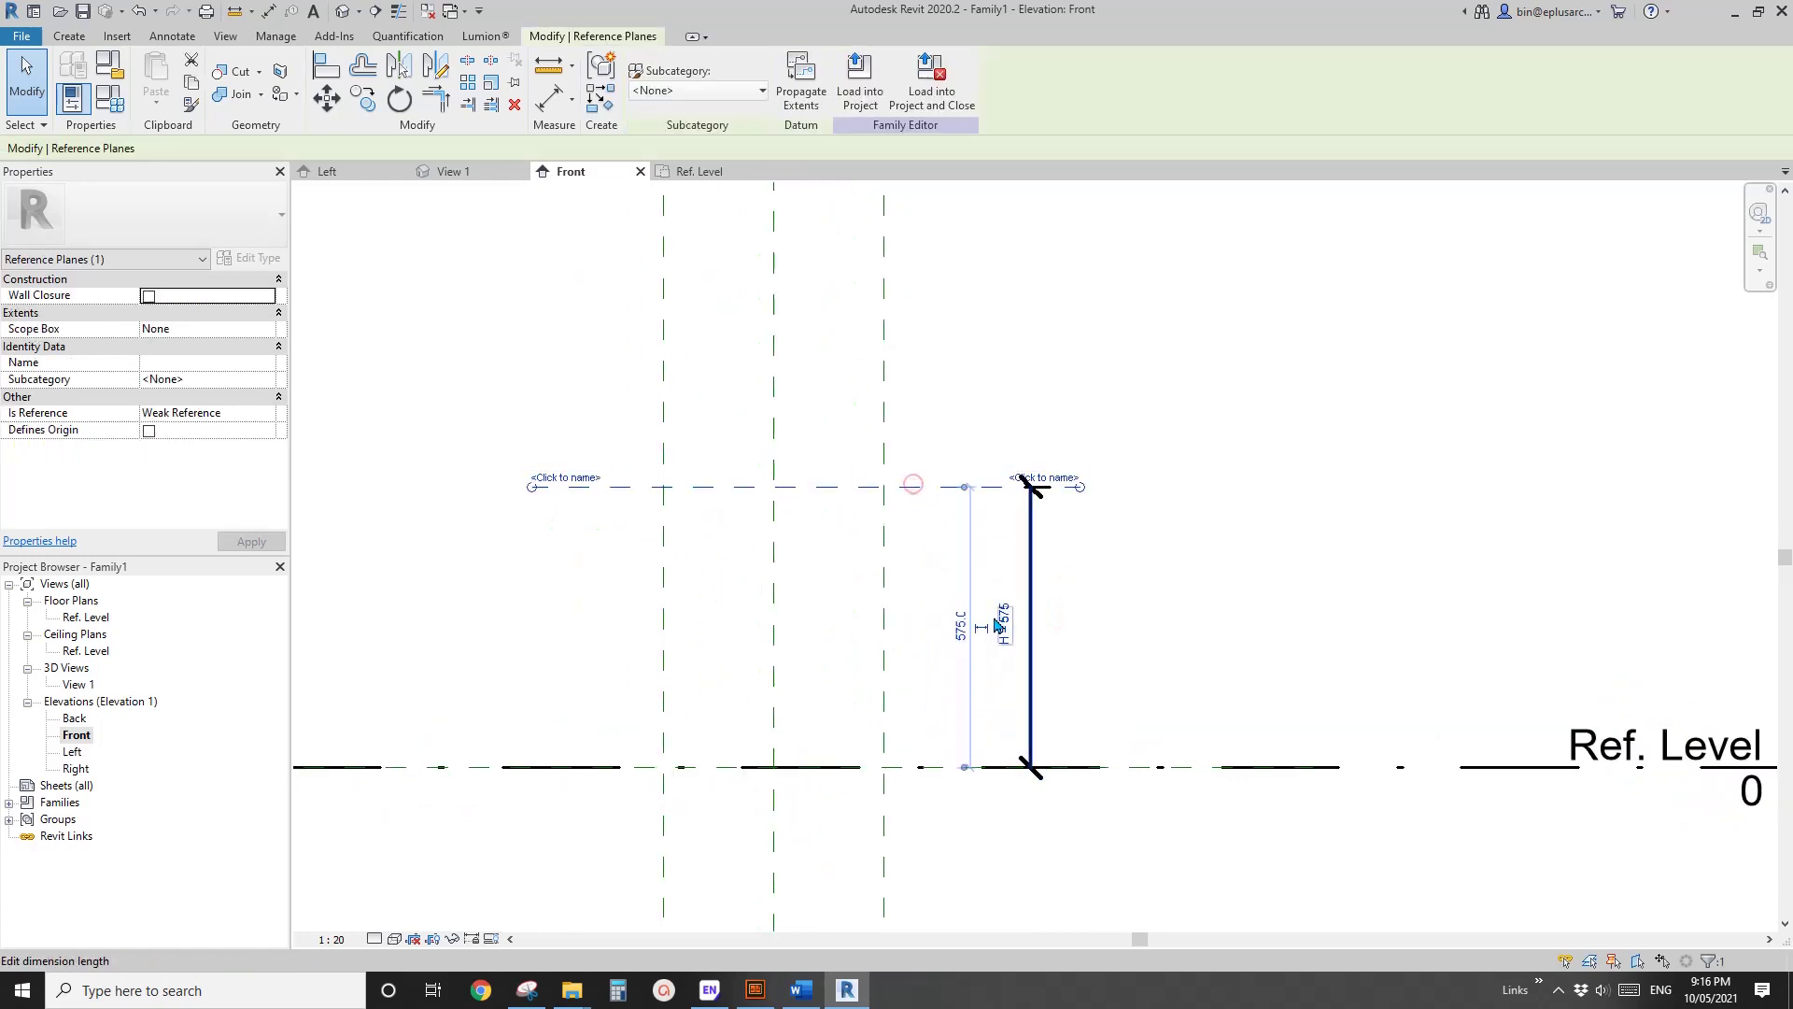
{"action": "left_click", "coordinate": [962, 618]}
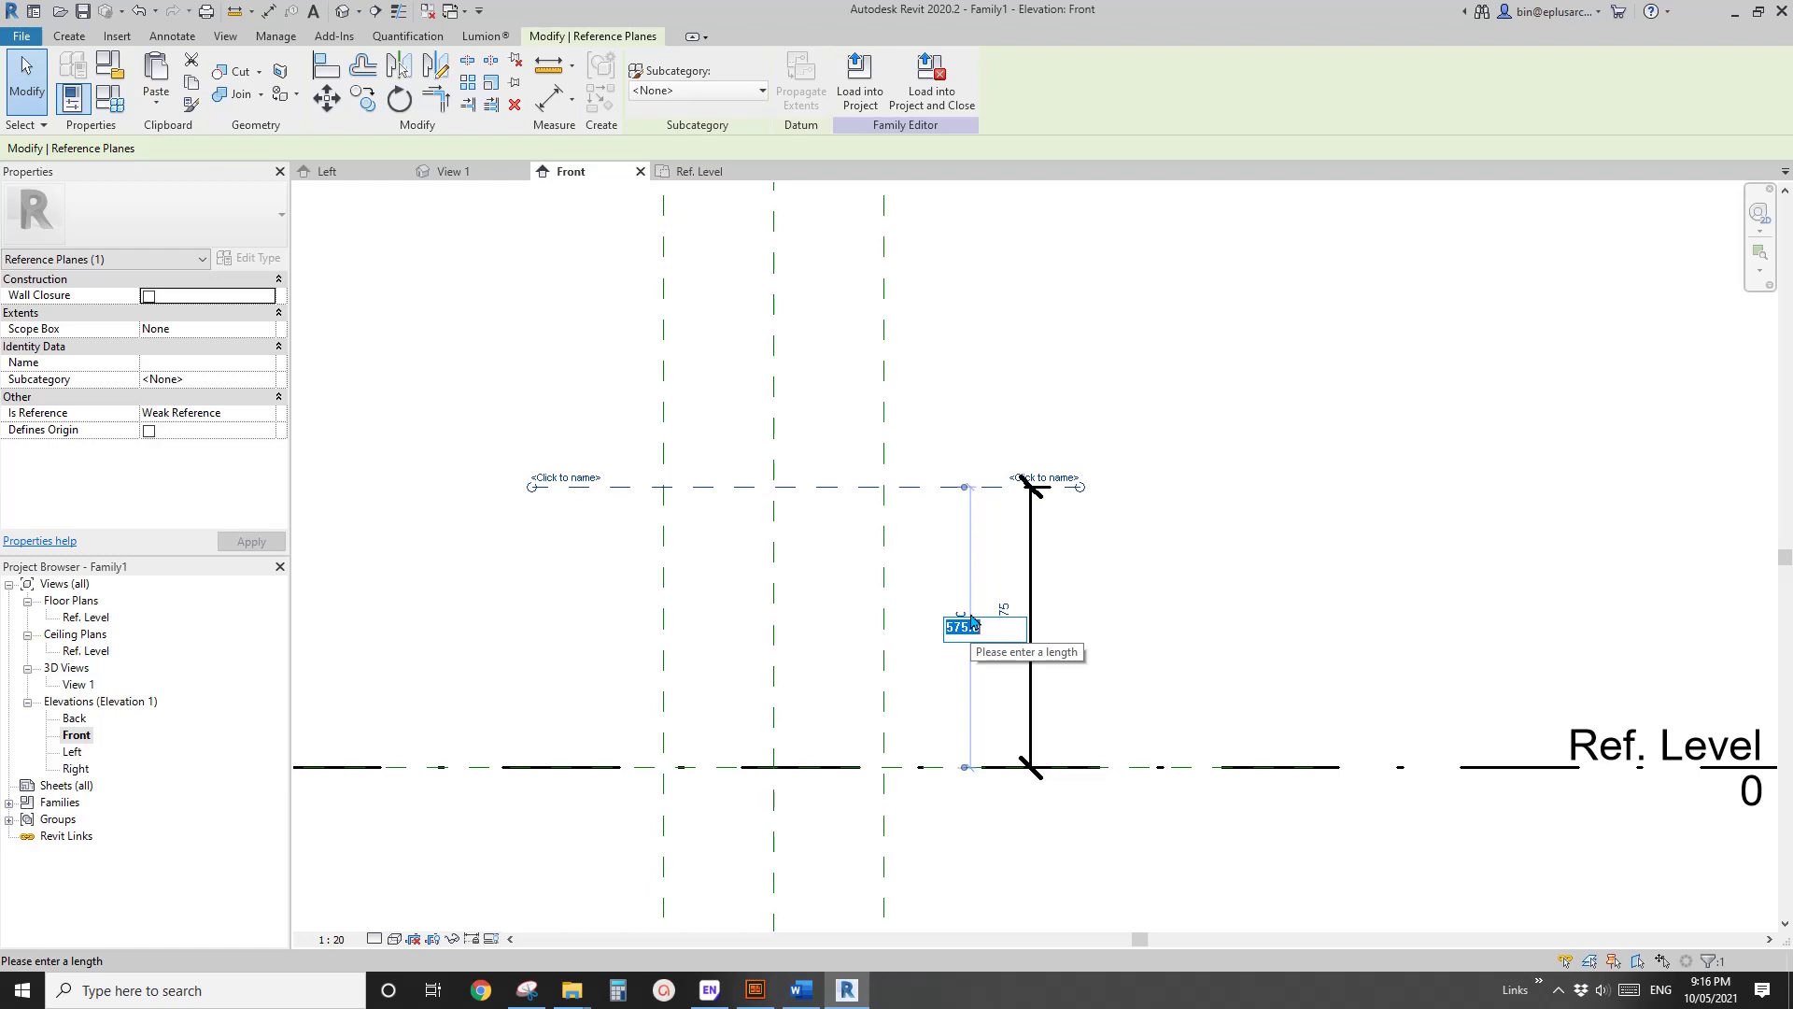
{"action": "type", "text": "600"}
{"action": "key", "text": "Return"}
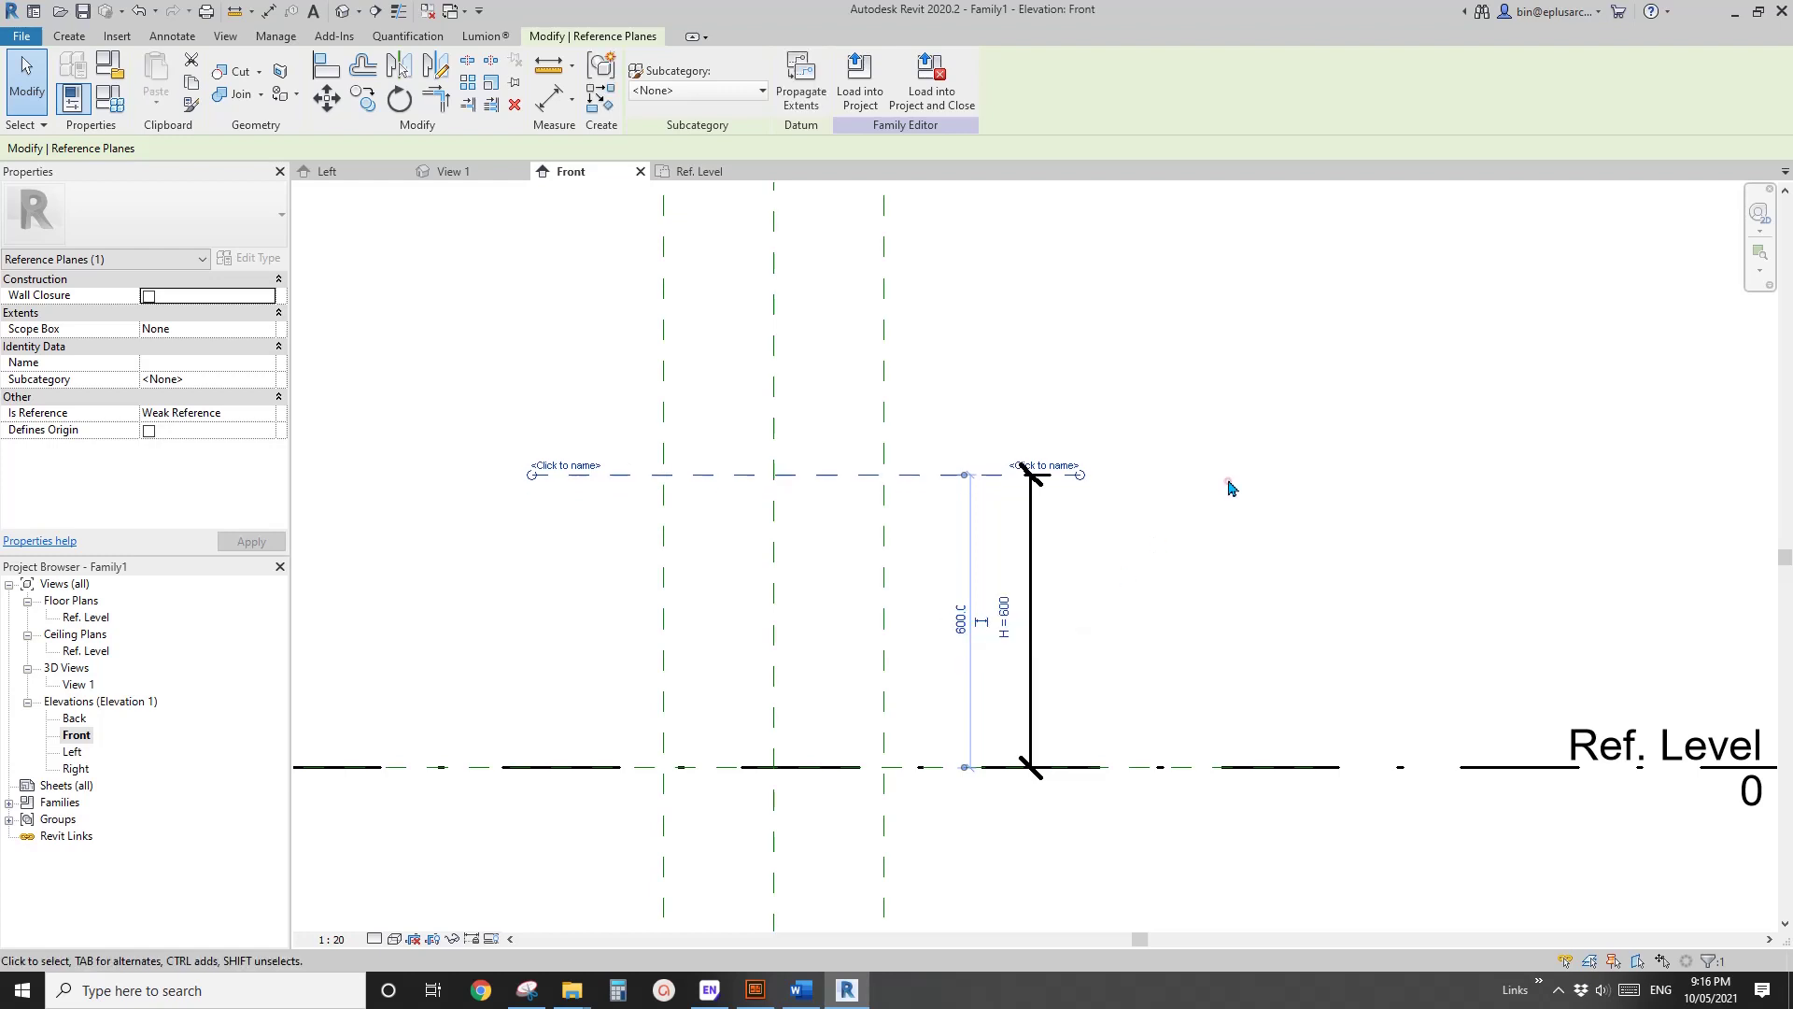
{"action": "left_click", "coordinate": [1228, 481]}
{"action": "scroll", "coordinate": [841, 597], "scroll_direction": "up", "scroll_amount": 1}
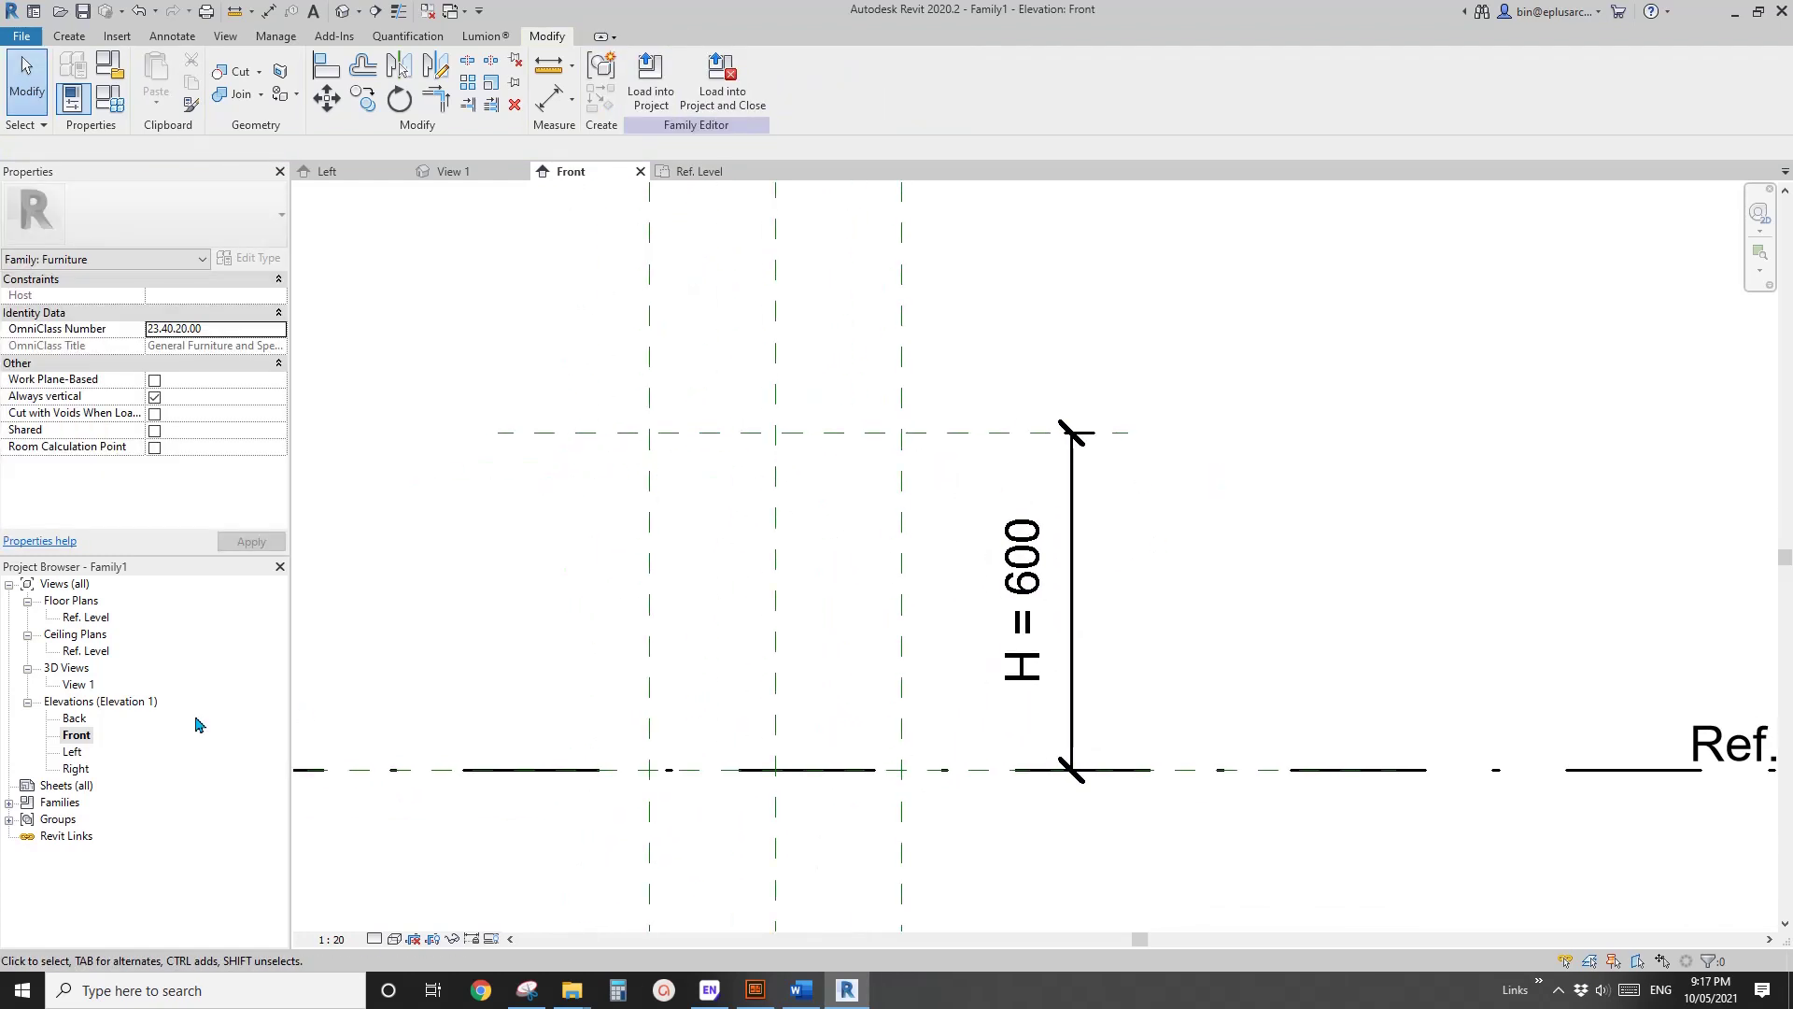
In the Ref. Level floor plan, draw vertical reference planes about 45 mm inside the left outer plane and about 37 mm inside the right one.
{"action": "double_click", "coordinate": [85, 621]}
{"action": "scroll", "coordinate": [784, 515], "scroll_direction": "up", "scroll_amount": 1}
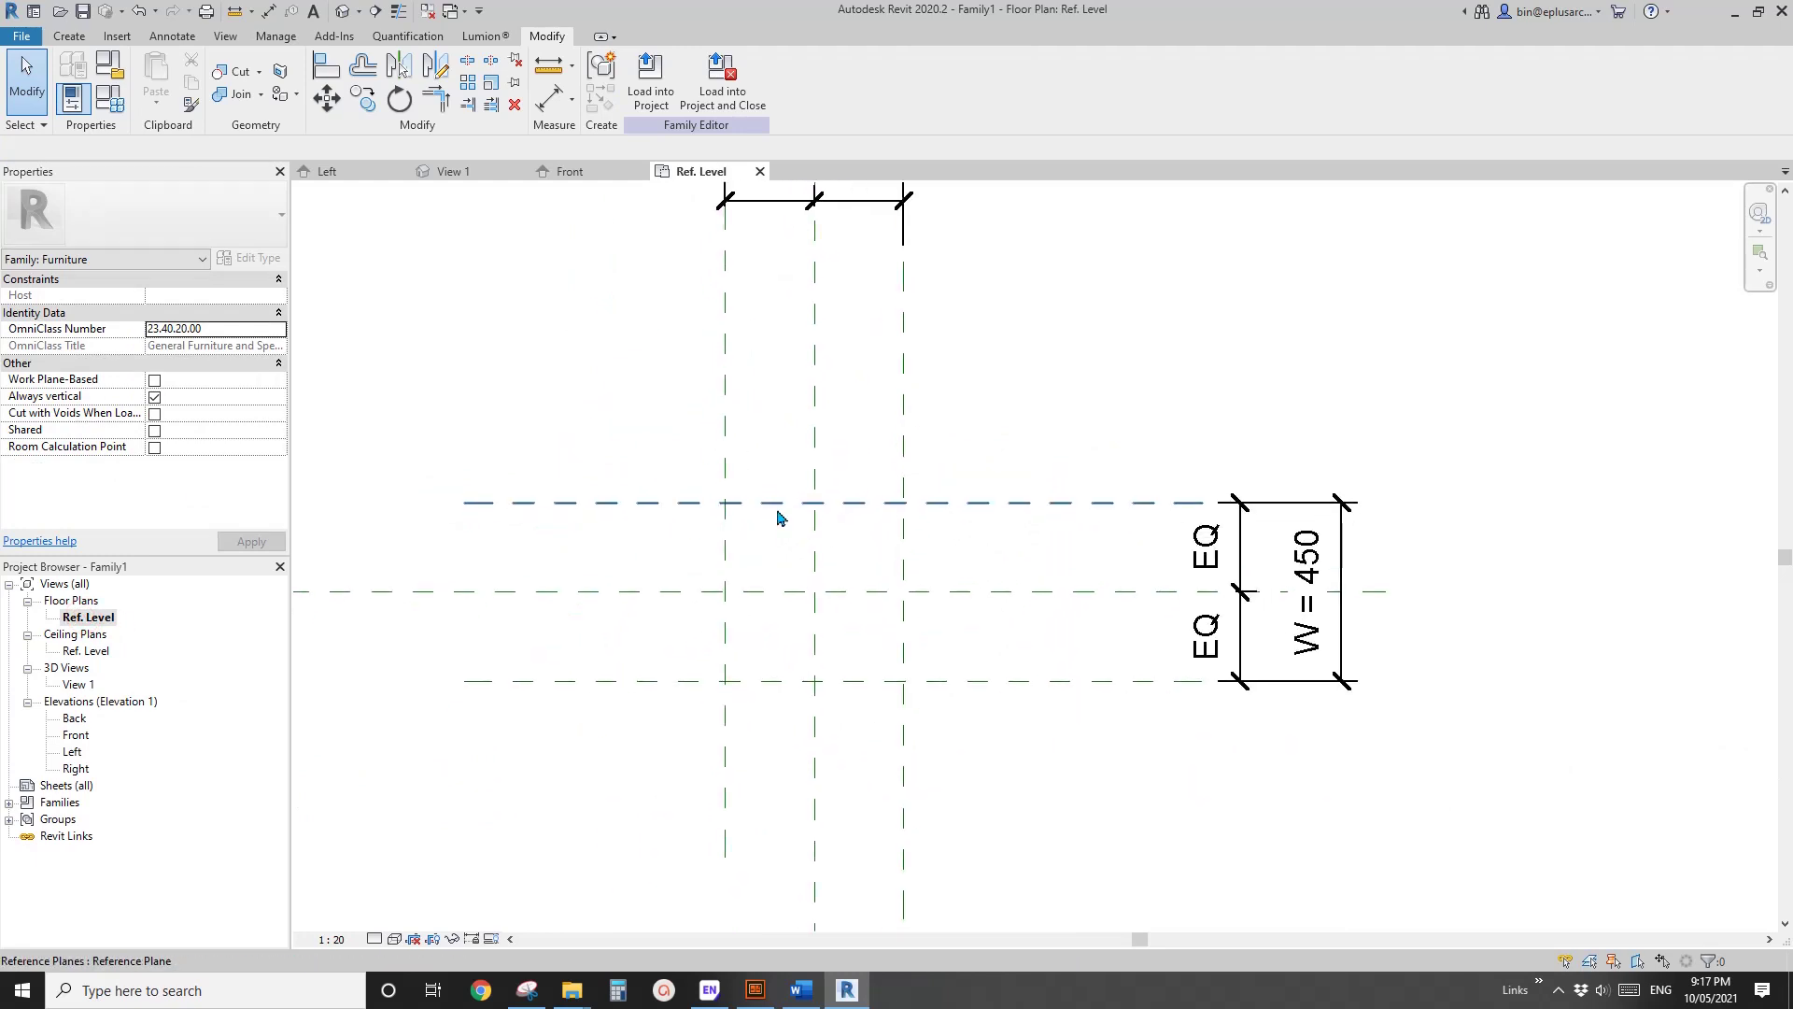
{"action": "key", "text": "r"}
{"action": "key", "text": "p"}
{"action": "left_click", "coordinate": [746, 449]}
{"action": "left_click", "coordinate": [746, 737]}
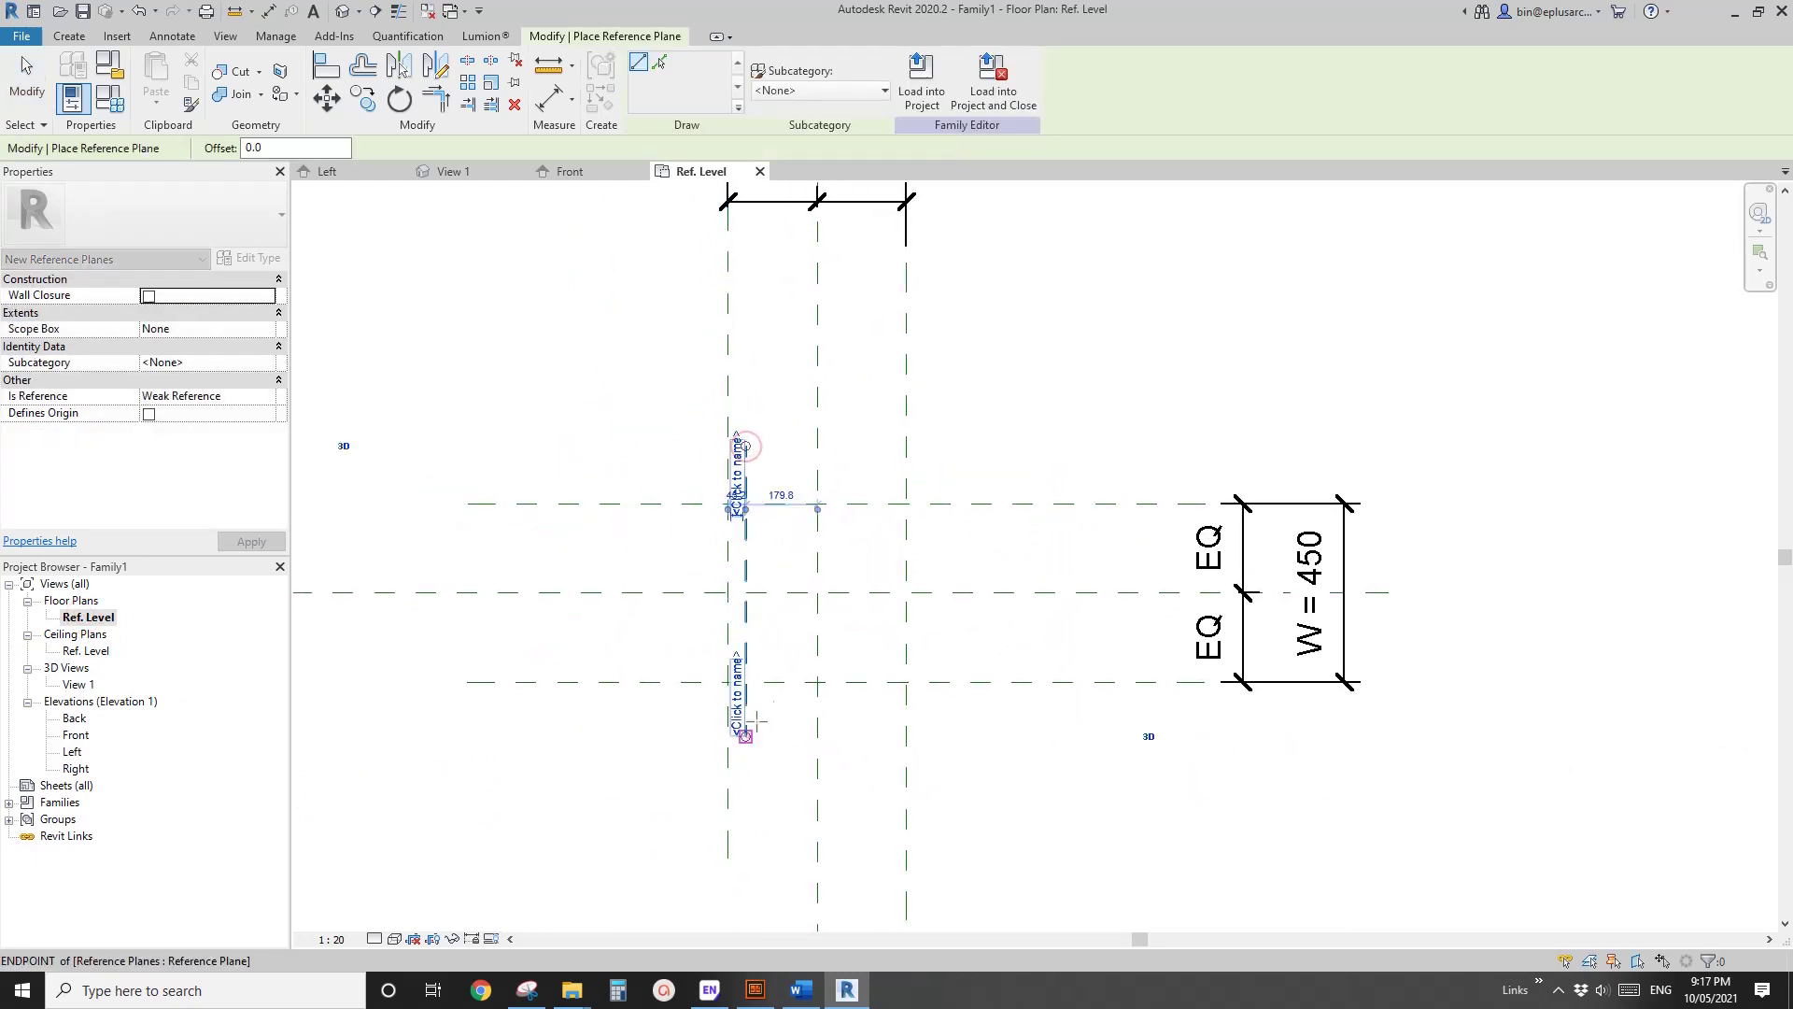
{"action": "left_click", "coordinate": [892, 716]}
{"action": "left_click", "coordinate": [892, 448]}
Draw horizontal reference planes about 51 mm inside the upper outer plane and about 41 mm inside the lower one.
{"action": "left_click", "coordinate": [945, 522]}
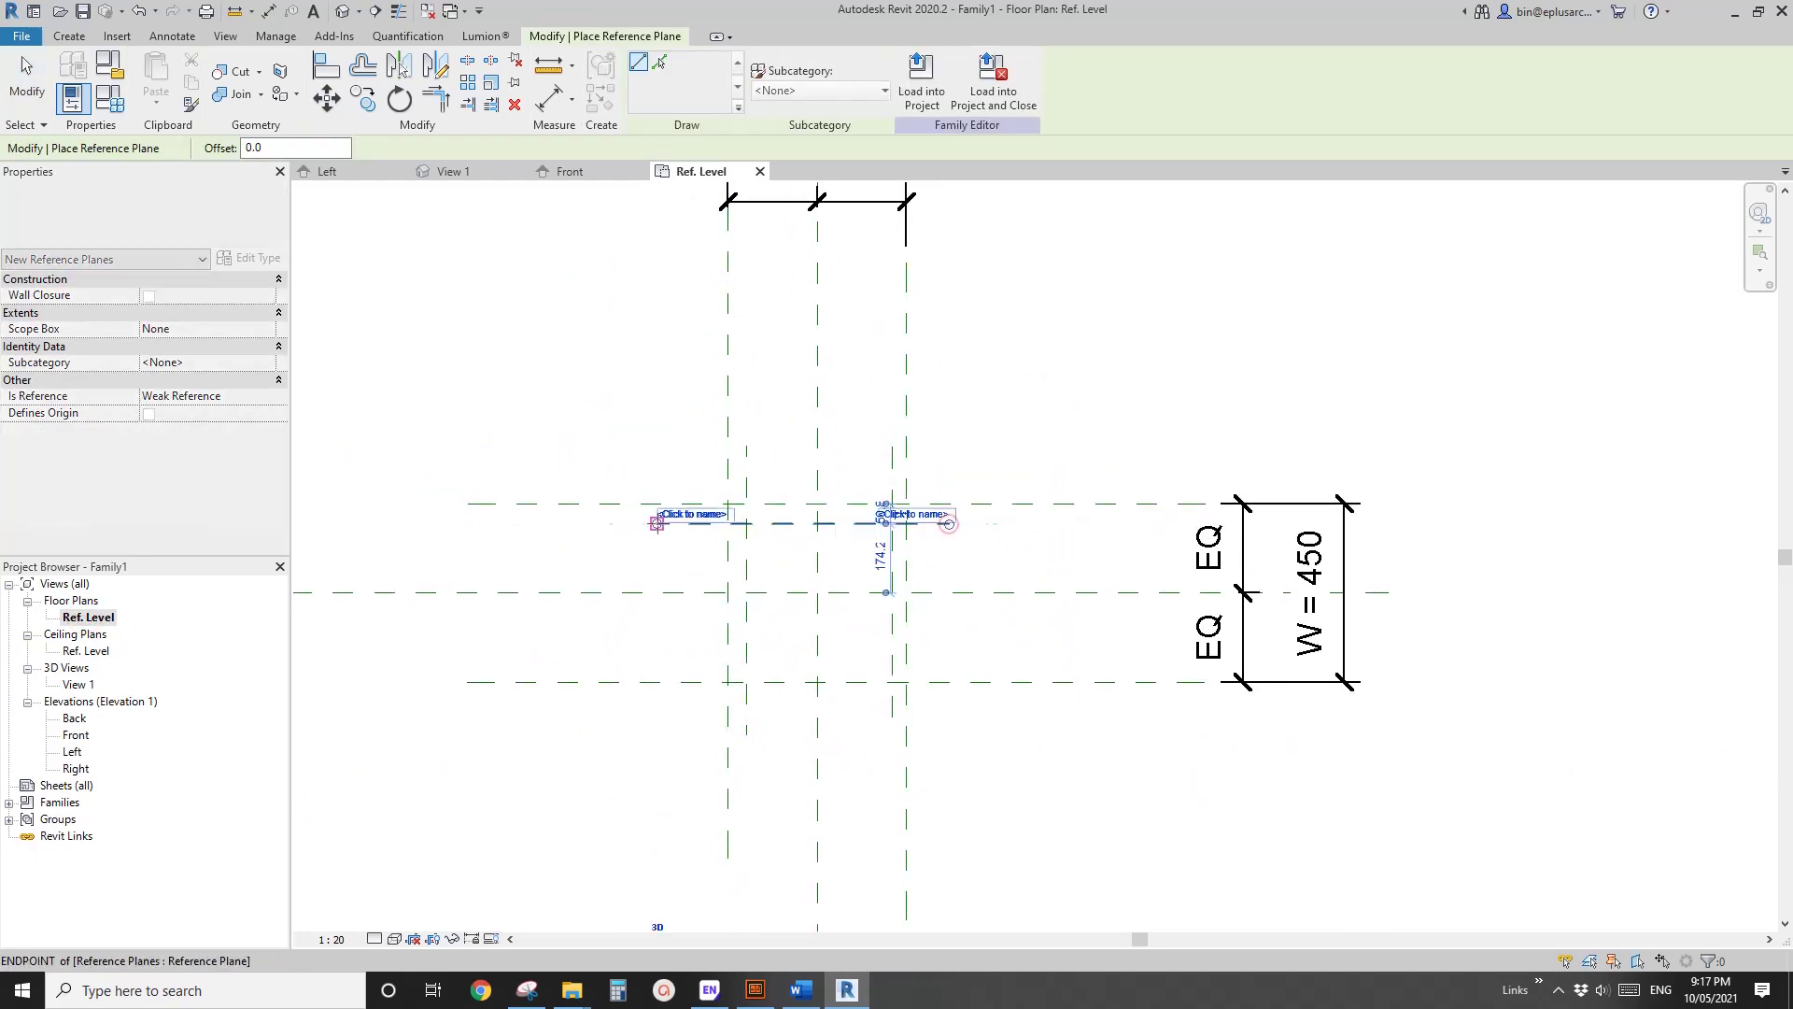
{"action": "left_click", "coordinate": [657, 523]}
{"action": "left_click", "coordinate": [687, 666]}
{"action": "left_click", "coordinate": [993, 665]}
{"action": "scroll", "coordinate": [887, 658], "scroll_direction": "up", "scroll_amount": 1}
{"action": "key", "text": "Escape"}
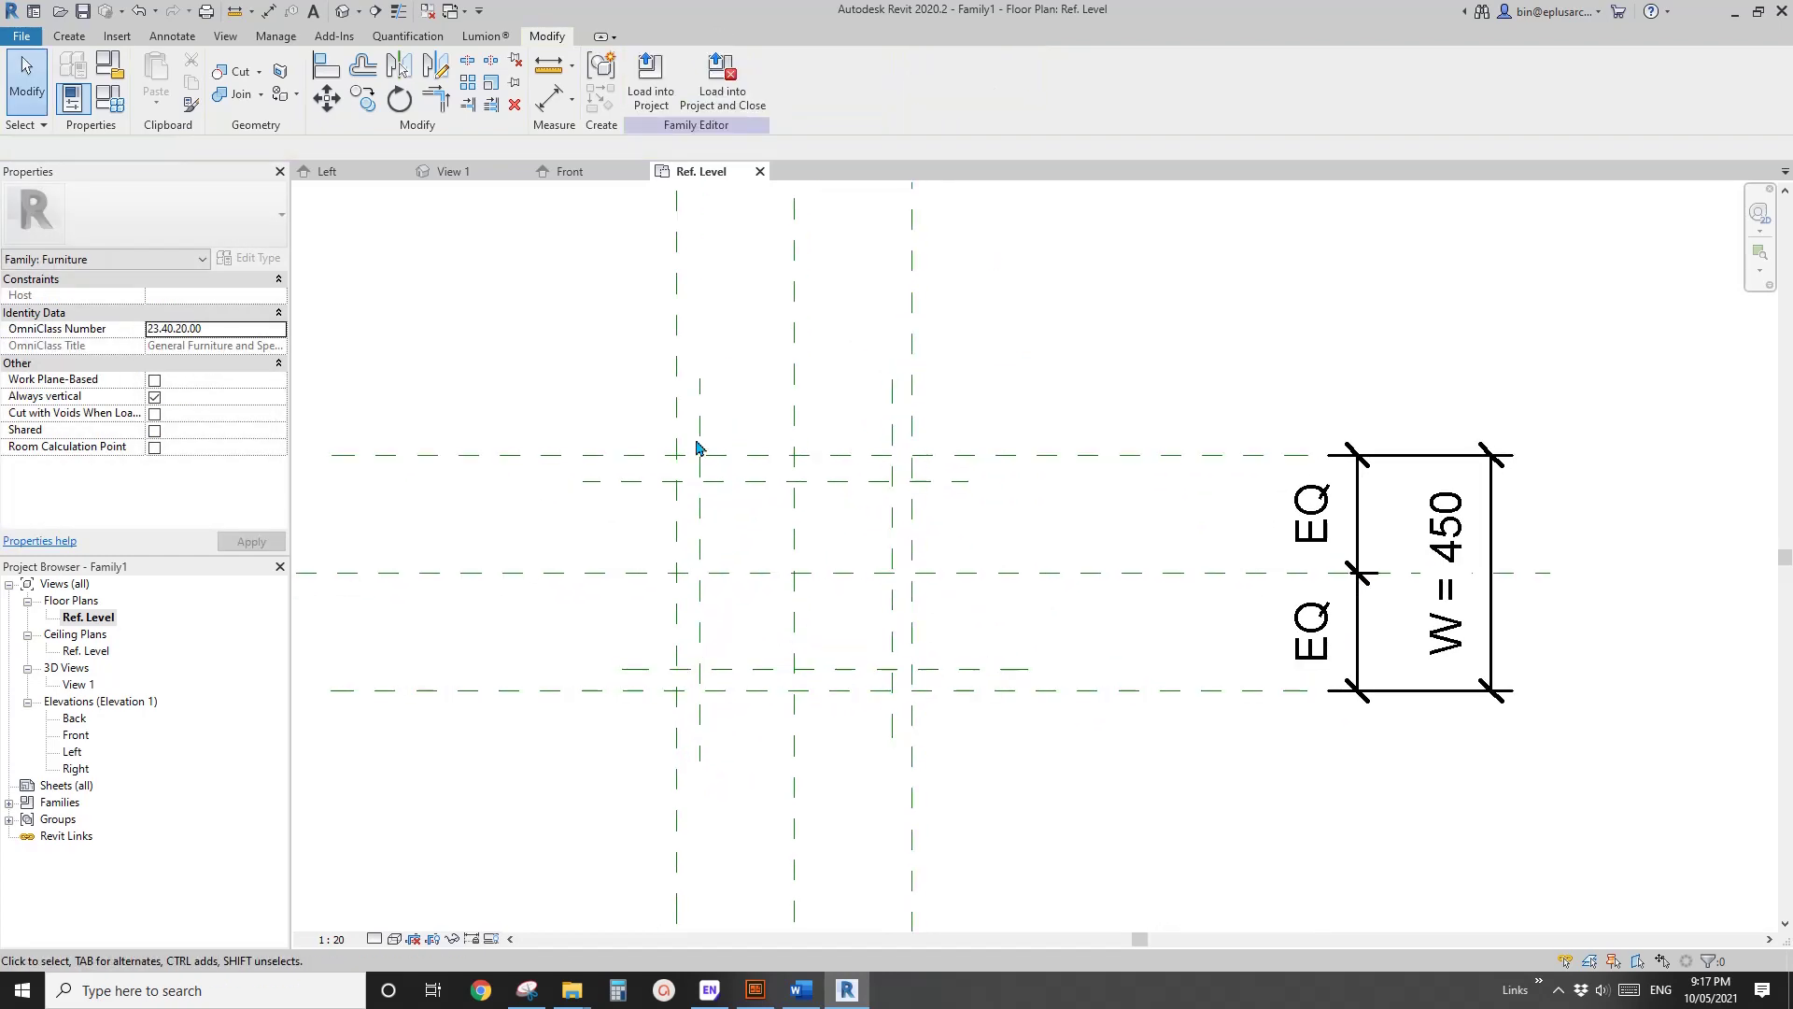
Check the leg and base frame bars in the Word reference picture, and return to Revit.
{"action": "left_click", "coordinate": [800, 990]}
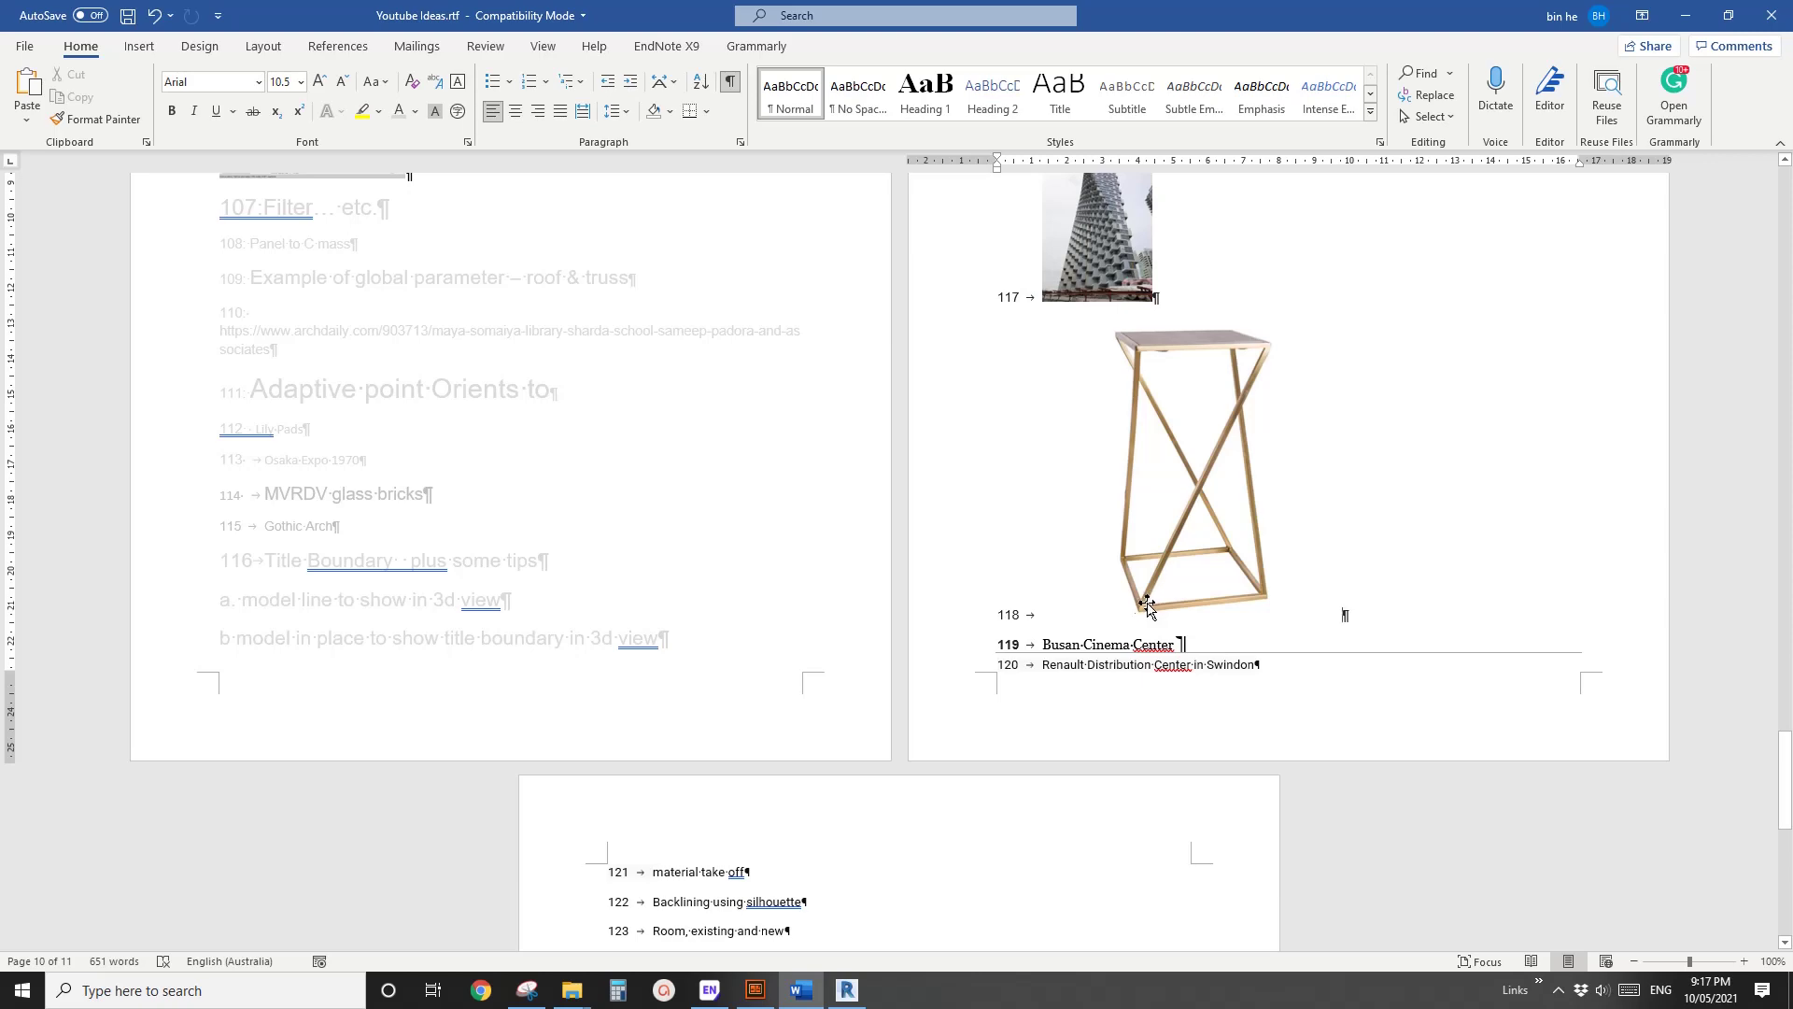
{"action": "left_click", "coordinate": [845, 989]}
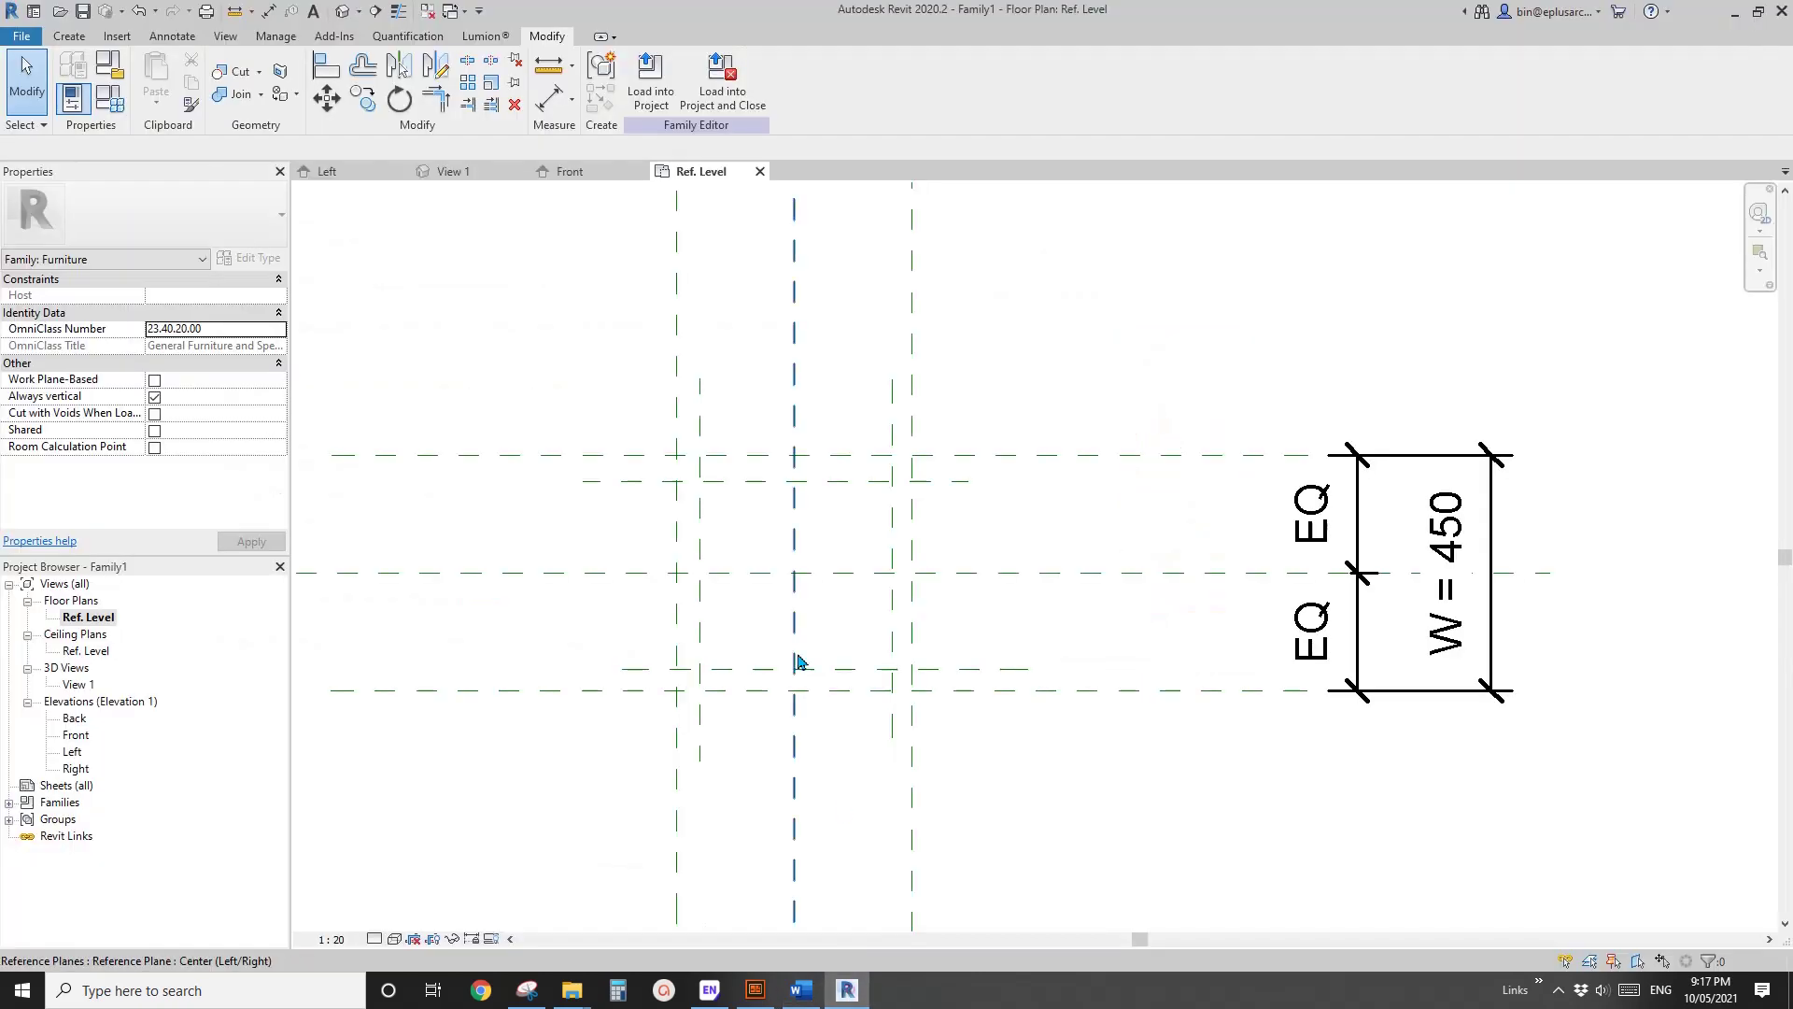
Dimension the gaps between the inner and outer horizontal reference planes at both the lower and upper sides.
{"action": "key", "text": "i"}
{"action": "left_click", "coordinate": [982, 649]}
{"action": "left_click", "coordinate": [1002, 671]}
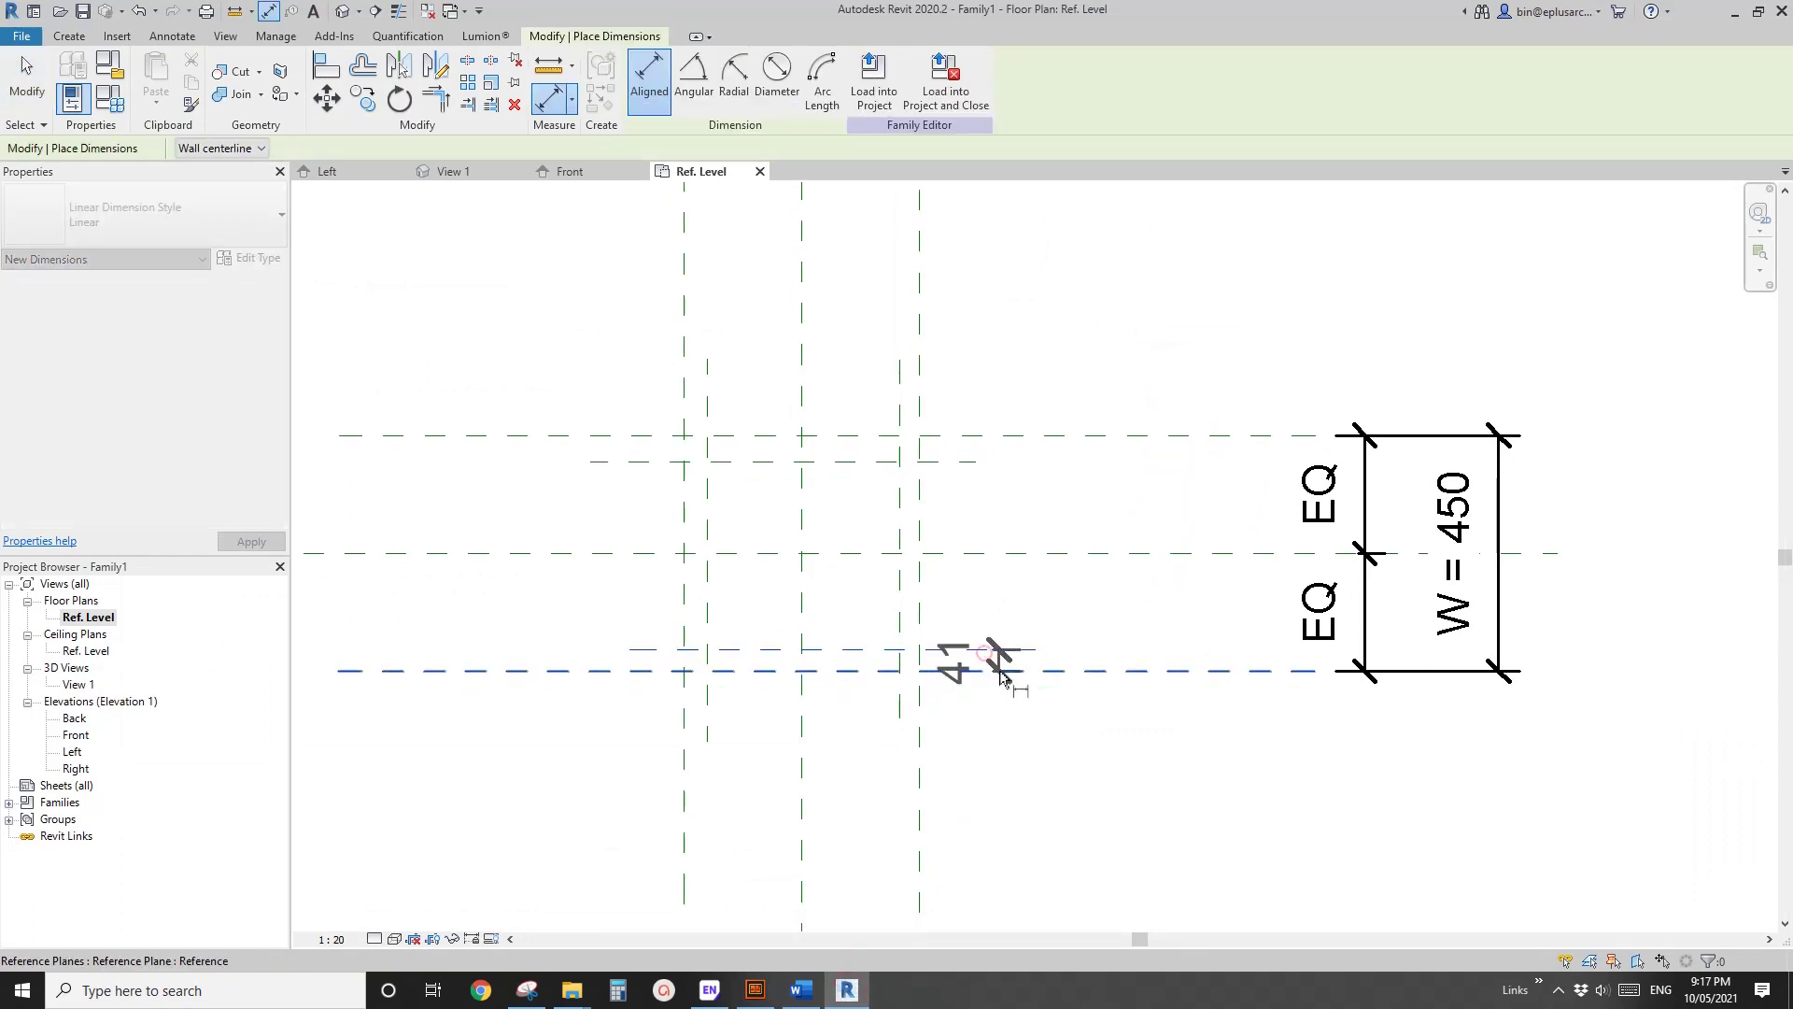
{"action": "left_click", "coordinate": [1039, 612]}
{"action": "left_click", "coordinate": [967, 461]}
{"action": "left_click", "coordinate": [968, 434]}
{"action": "left_click", "coordinate": [993, 393]}
Dimension the gaps between the inner and outer vertical reference planes at both the right and left sides.
{"action": "left_click", "coordinate": [920, 388]}
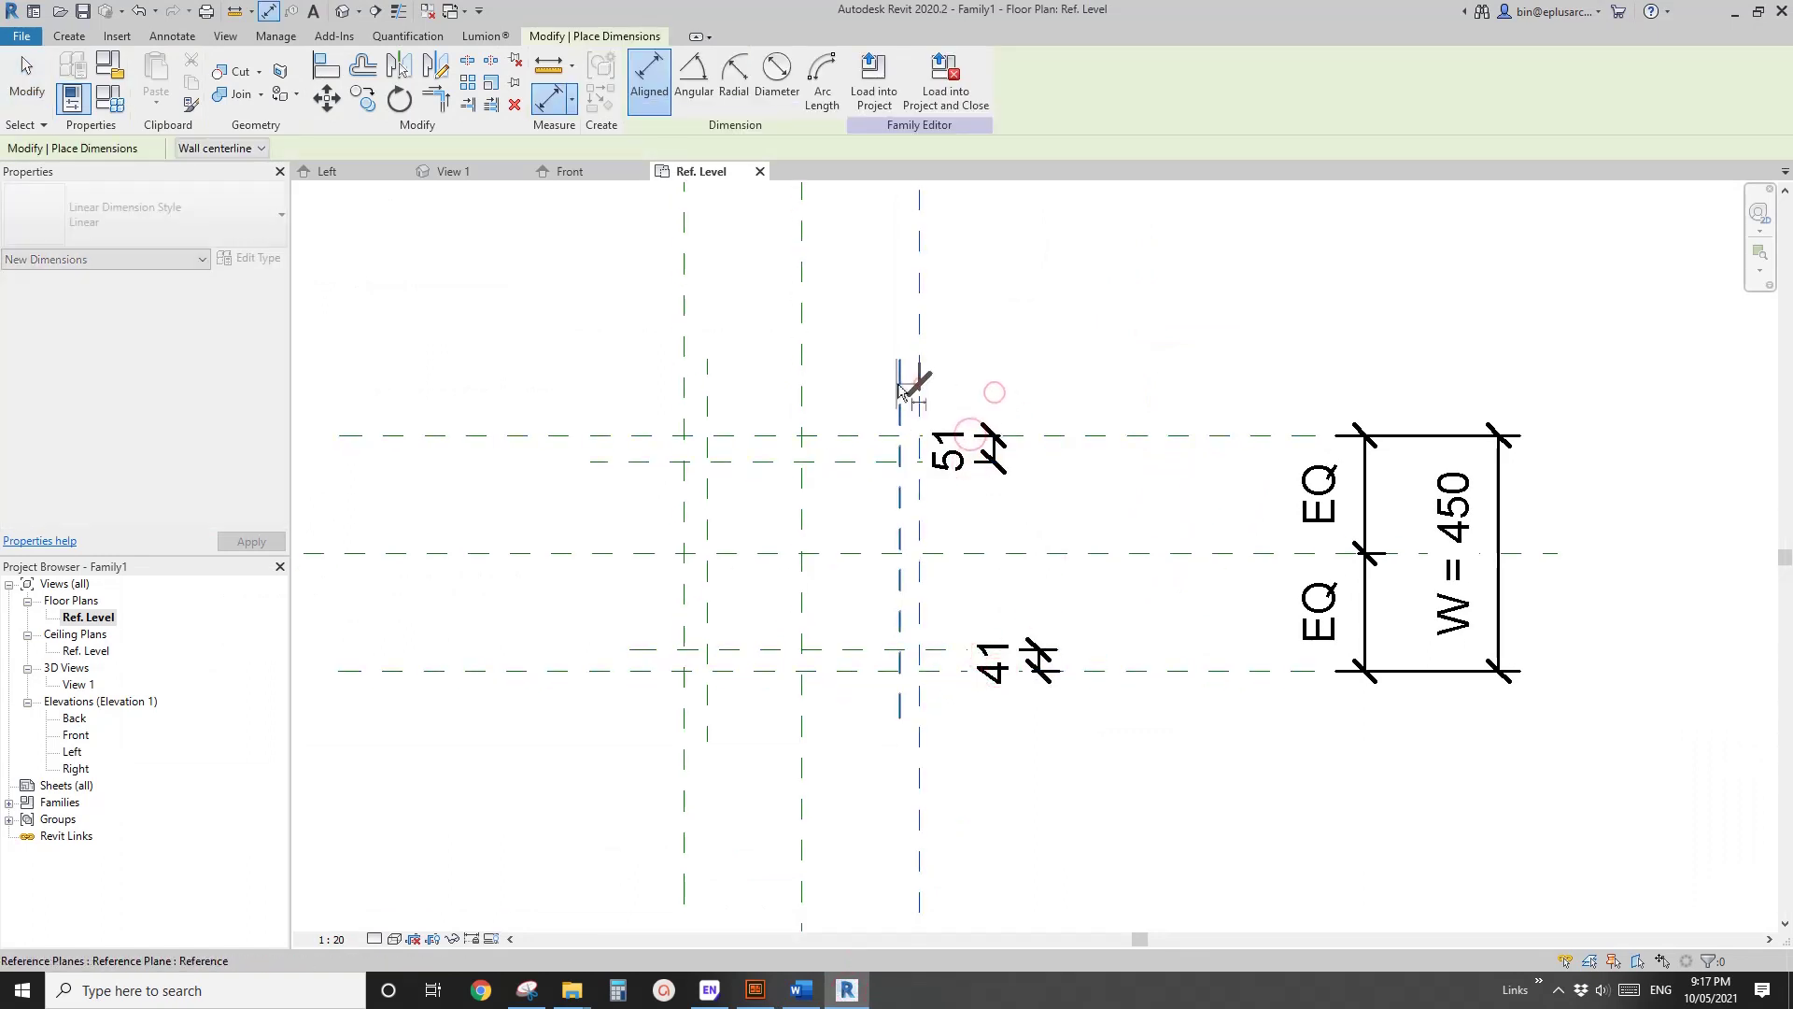
{"action": "left_click", "coordinate": [896, 384]}
{"action": "left_click", "coordinate": [880, 358]}
{"action": "left_click", "coordinate": [702, 377]}
{"action": "left_click", "coordinate": [685, 369]}
{"action": "left_click", "coordinate": [730, 306]}
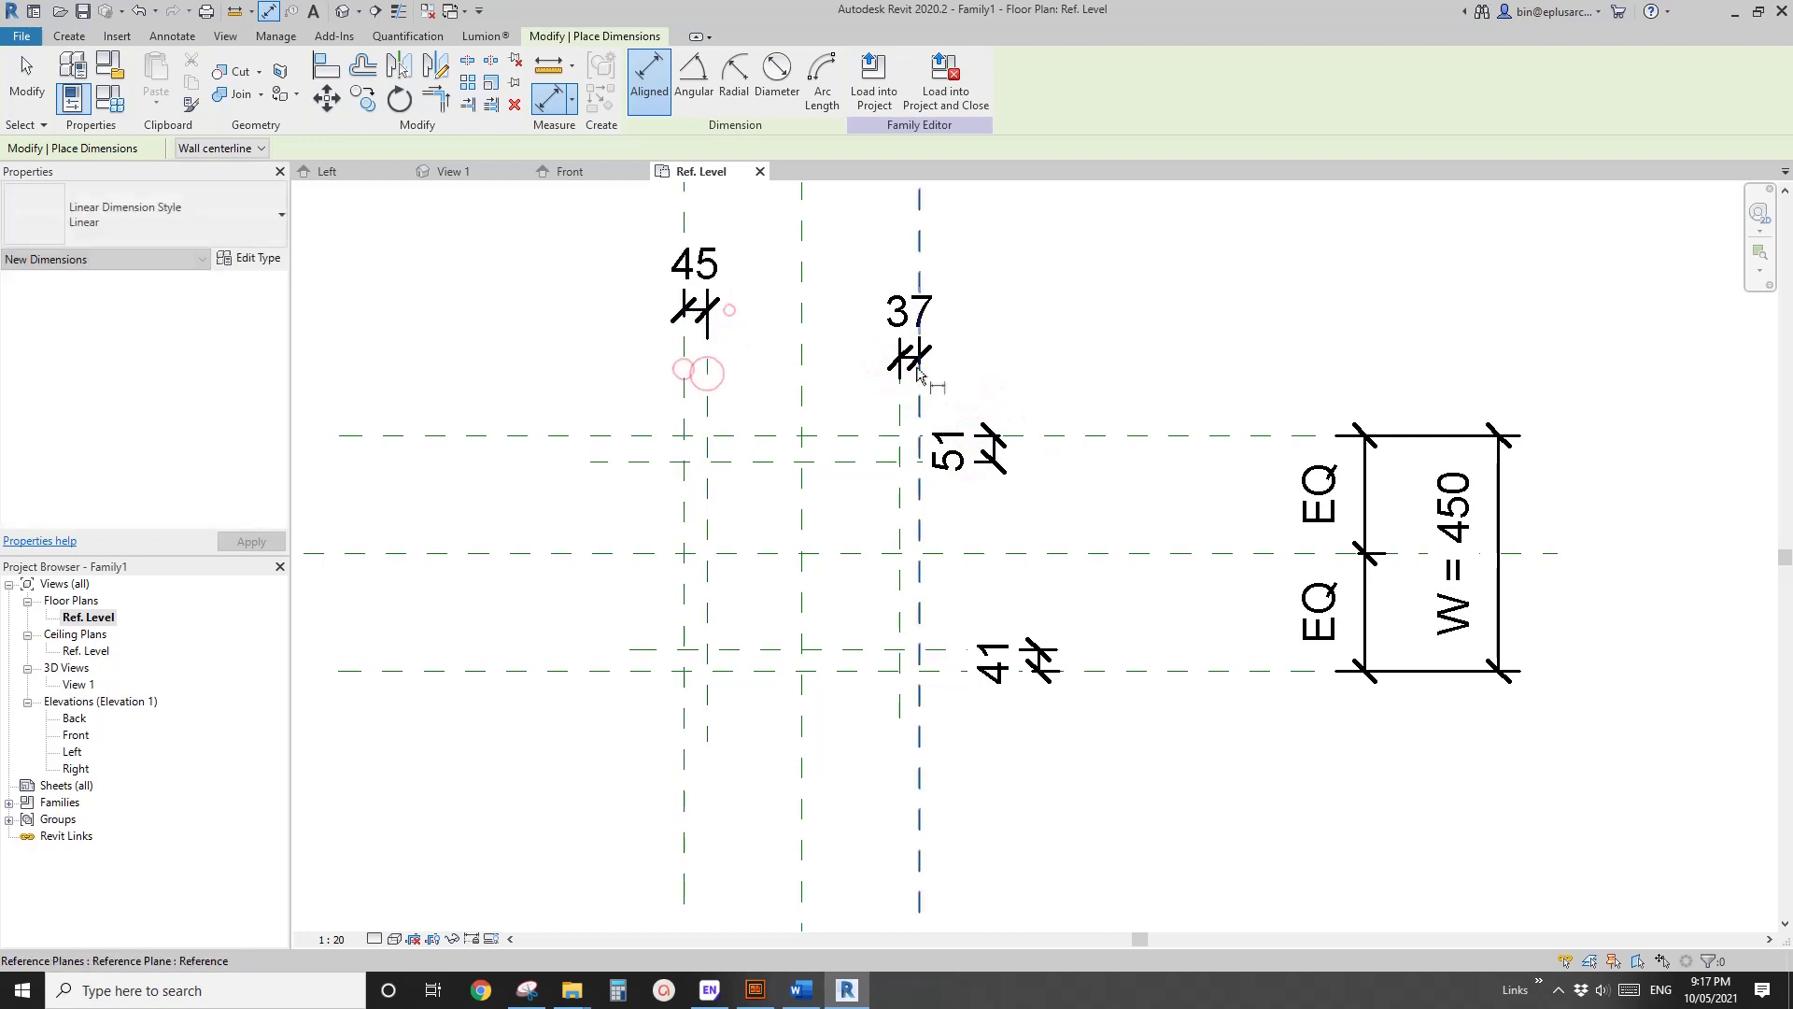
{"action": "key", "text": "Escape"}
Label all four gap dimensions with a new type-based family parameter named LW.
{"action": "left_click", "coordinate": [701, 263]}
{"action": "left_click", "coordinate": [903, 315], "text": "ctrl"}
{"action": "left_click", "coordinate": [948, 450], "text": "ctrl"}
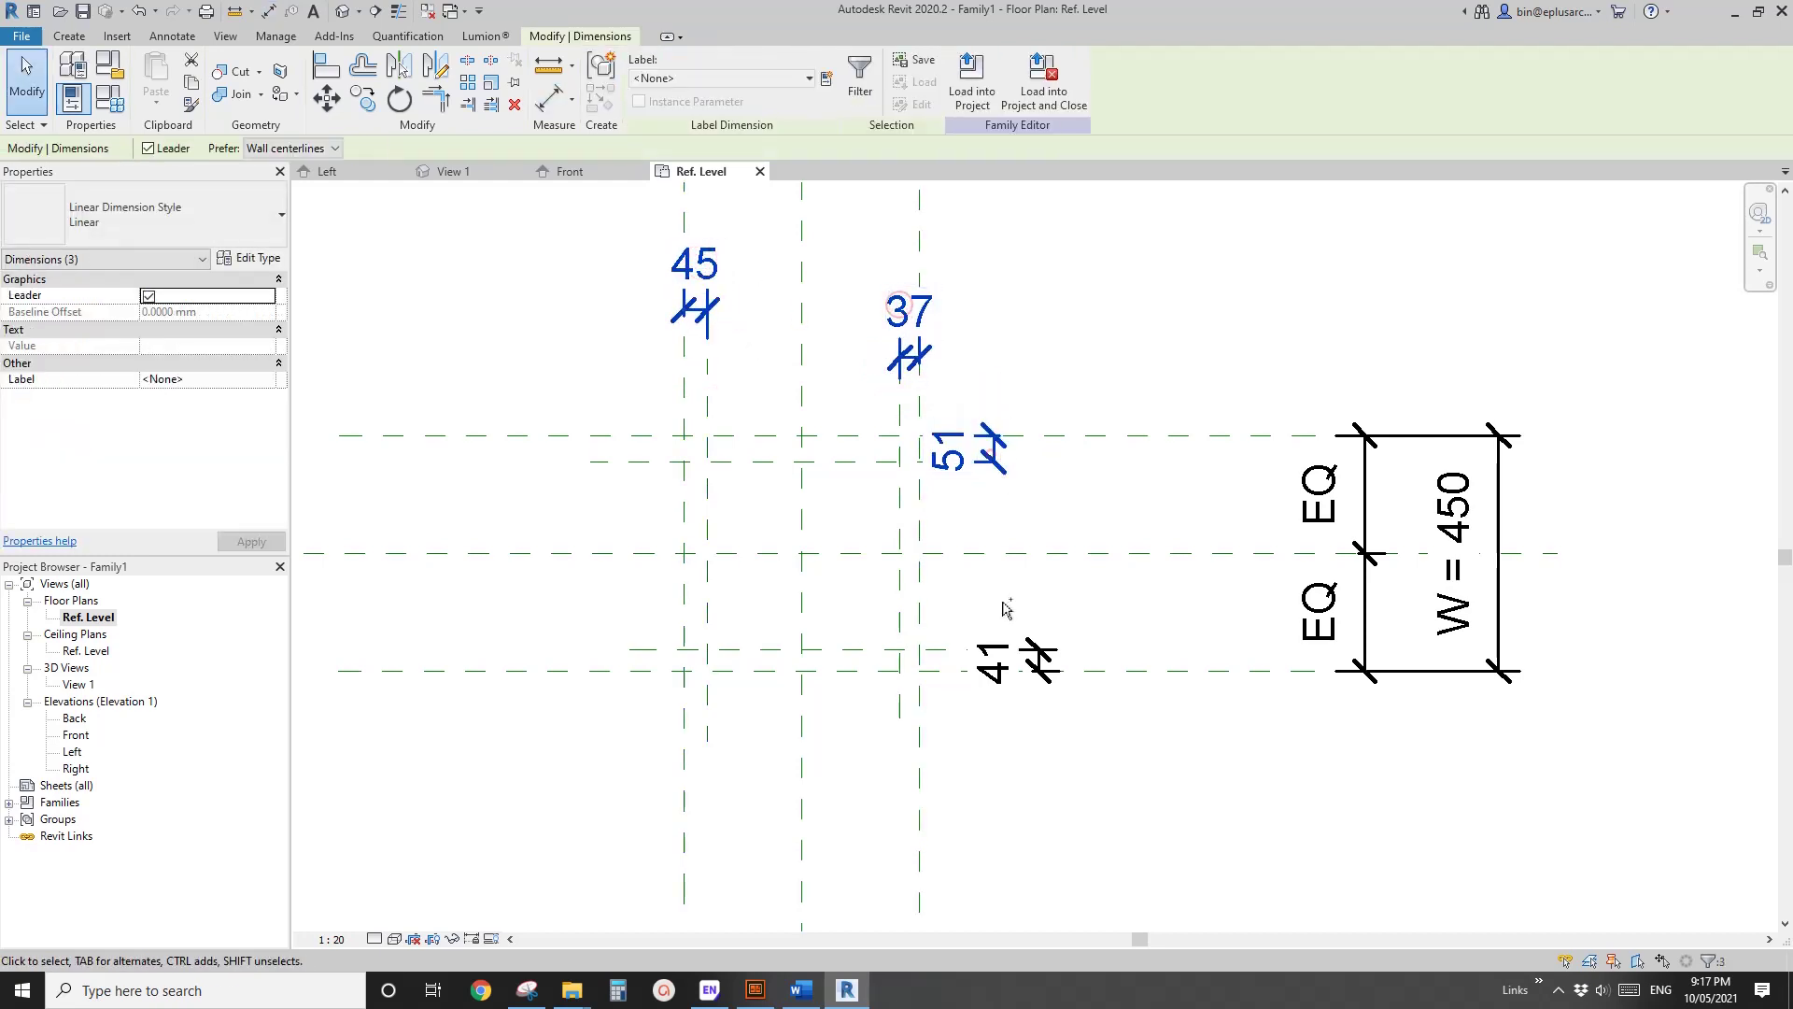
{"action": "left_click", "coordinate": [996, 646], "text": "ctrl"}
{"action": "left_click", "coordinate": [827, 78]}
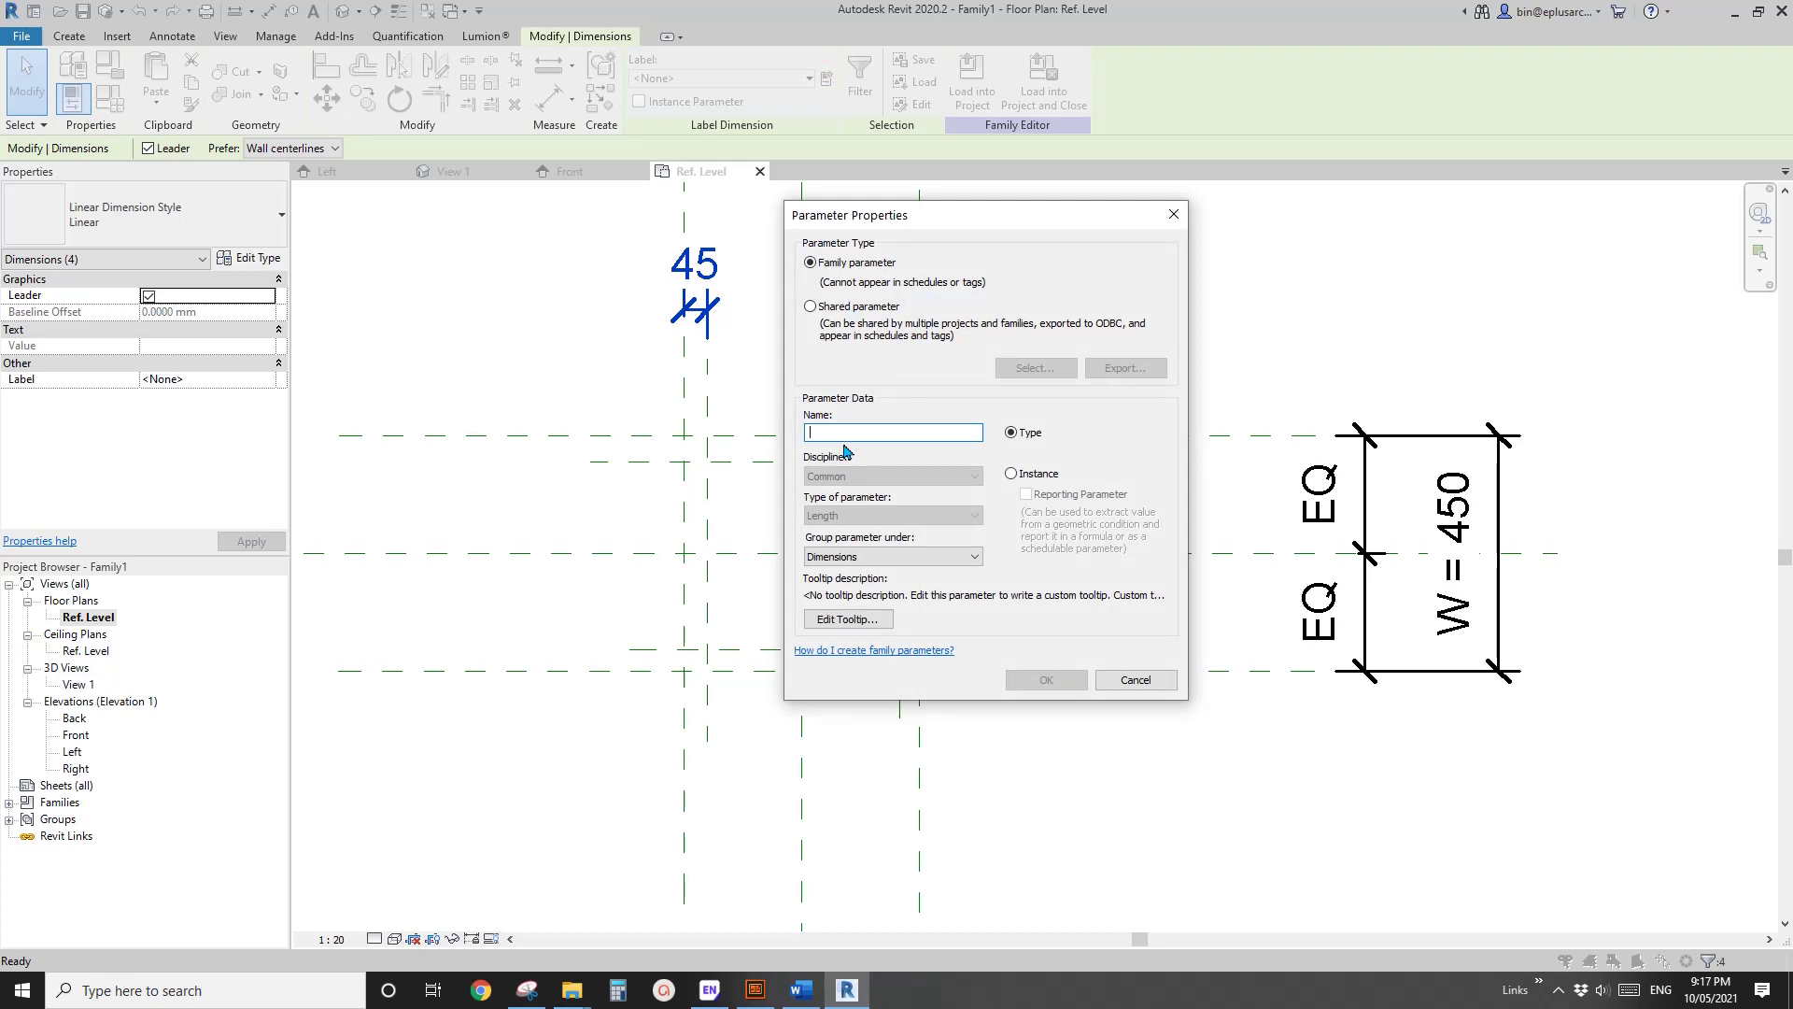
{"action": "type", "text": "LW"}
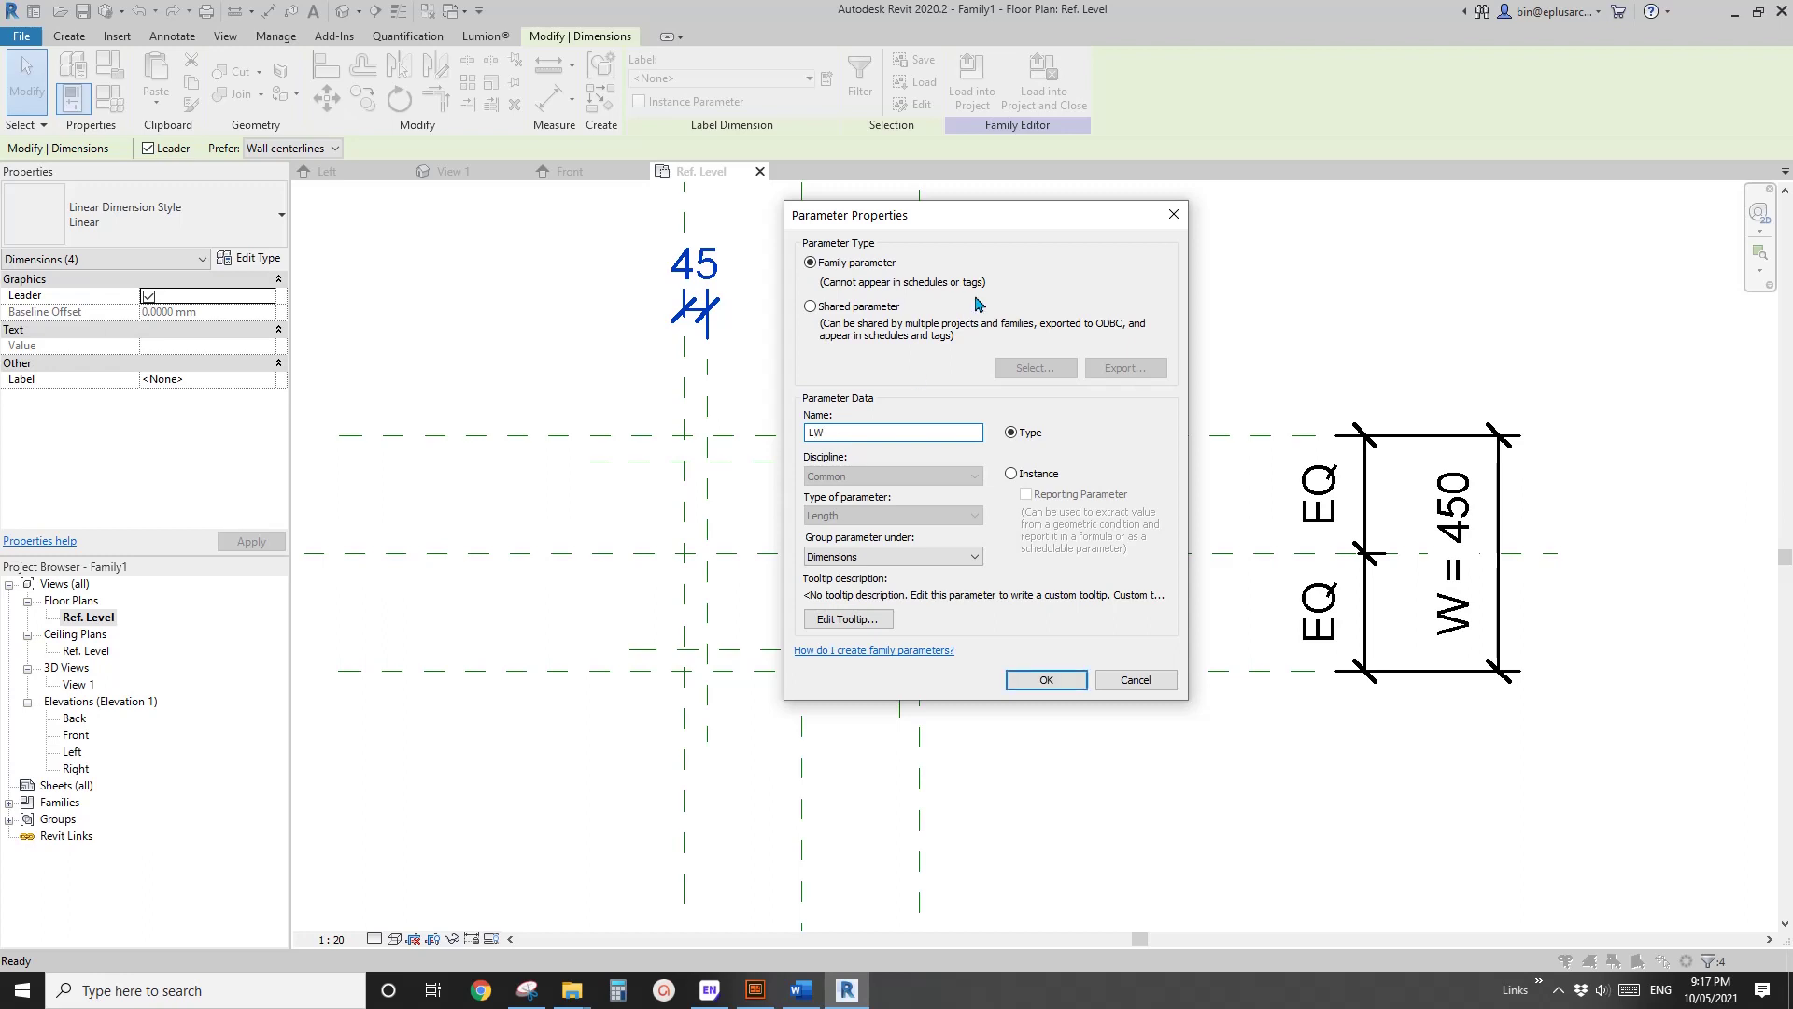
{"action": "left_click", "coordinate": [1012, 474]}
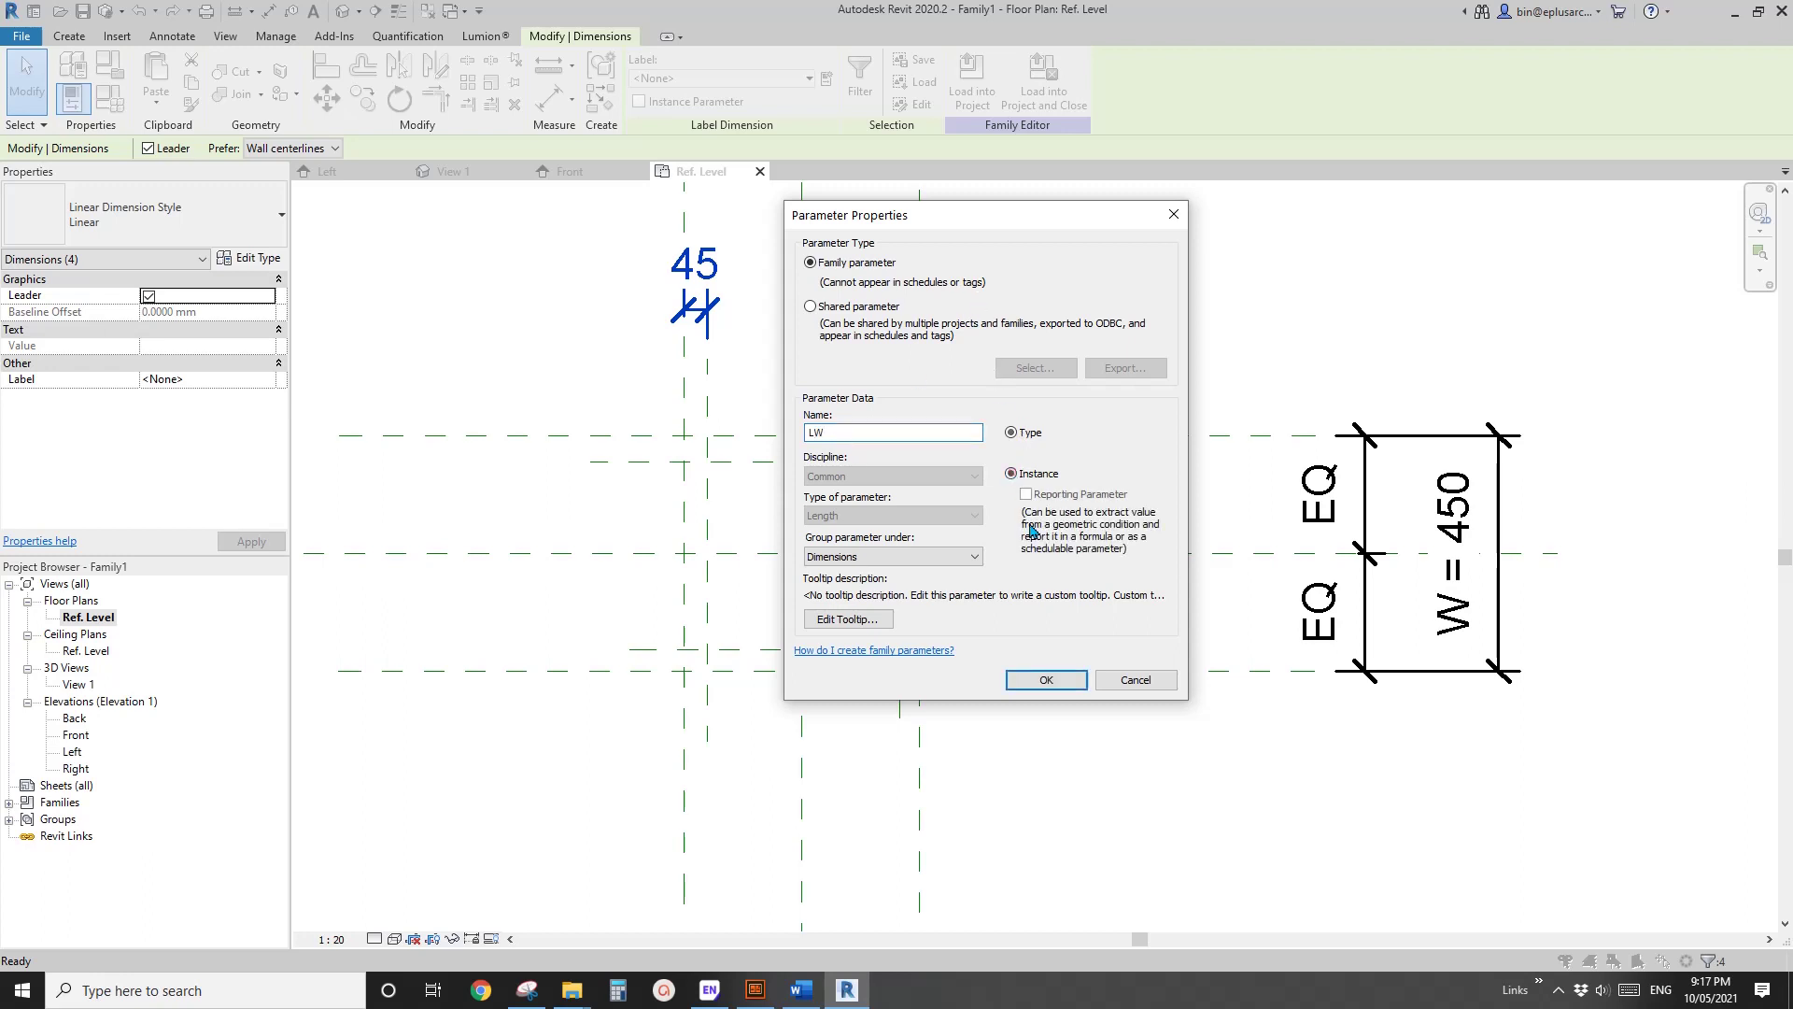
{"action": "left_click", "coordinate": [1012, 431]}
{"action": "left_click", "coordinate": [1047, 683]}
{"action": "middle_click_drag", "start_coordinate": [907, 577], "coordinate": [928, 576]}
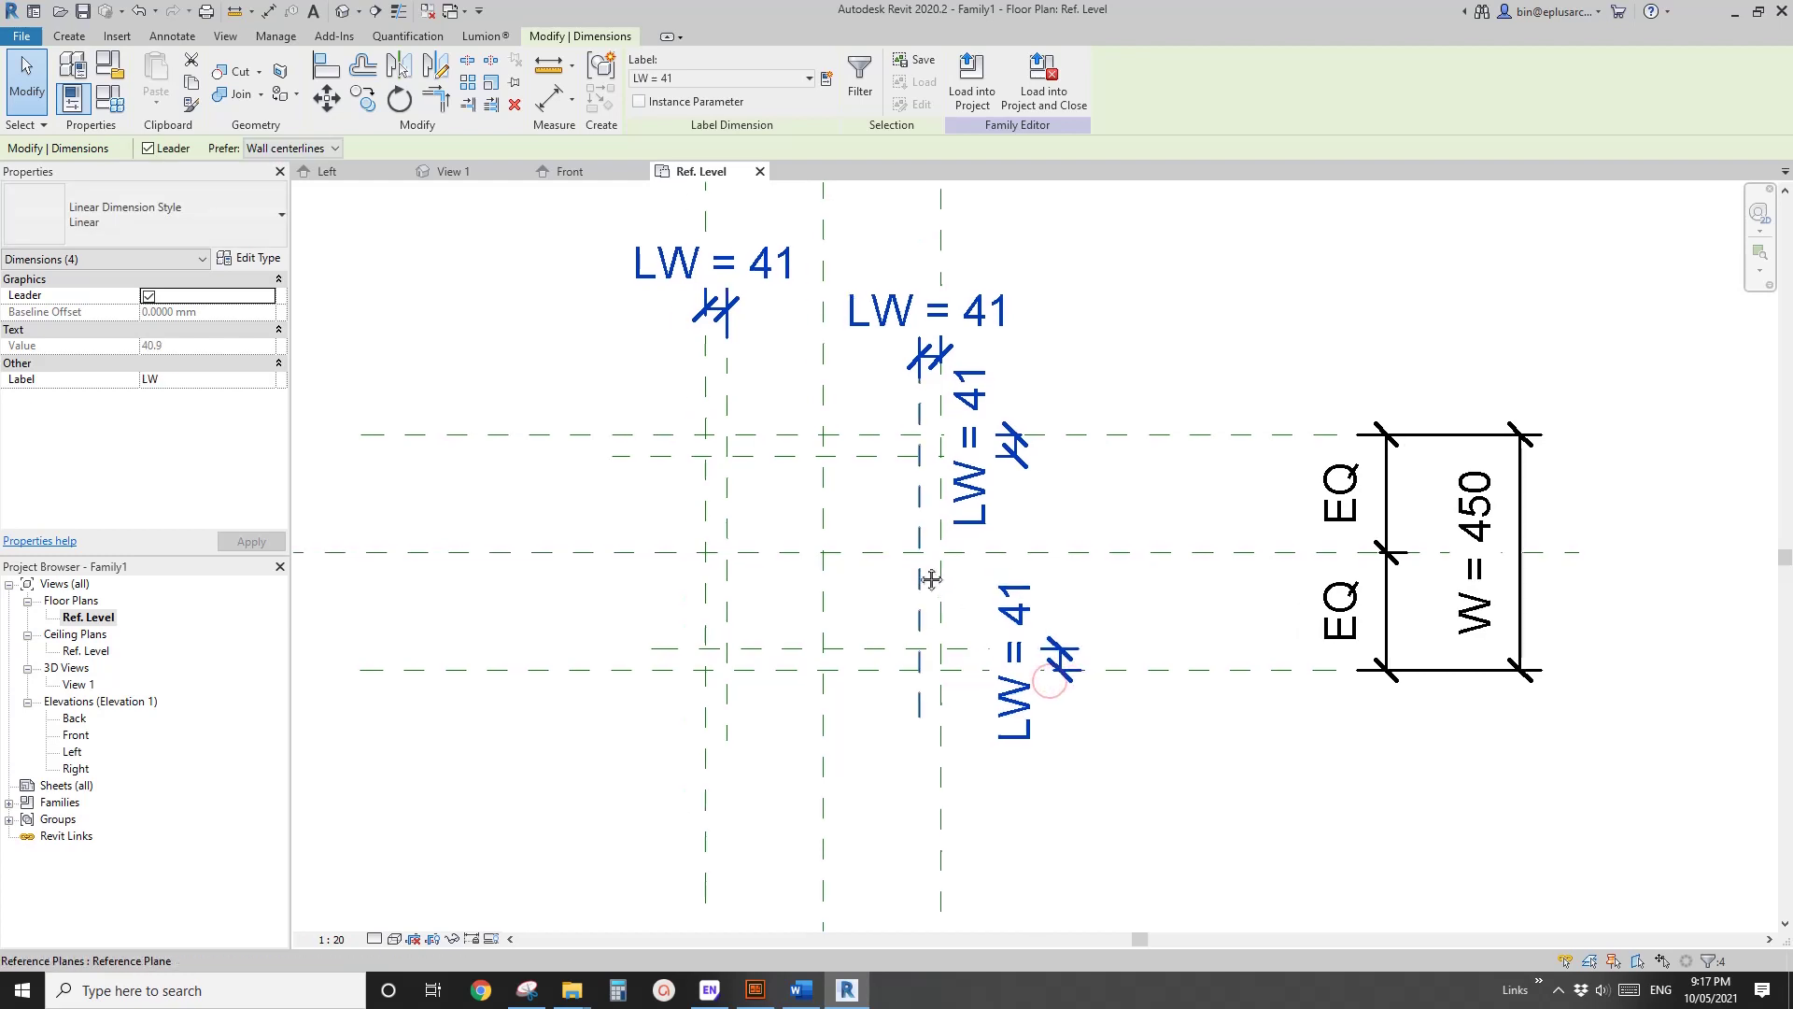
Set the LW parameter to 30 in the family types.
{"action": "key", "text": "Escape"}
{"action": "left_click", "coordinate": [112, 101]}
{"action": "left_click", "coordinate": [280, 421]}
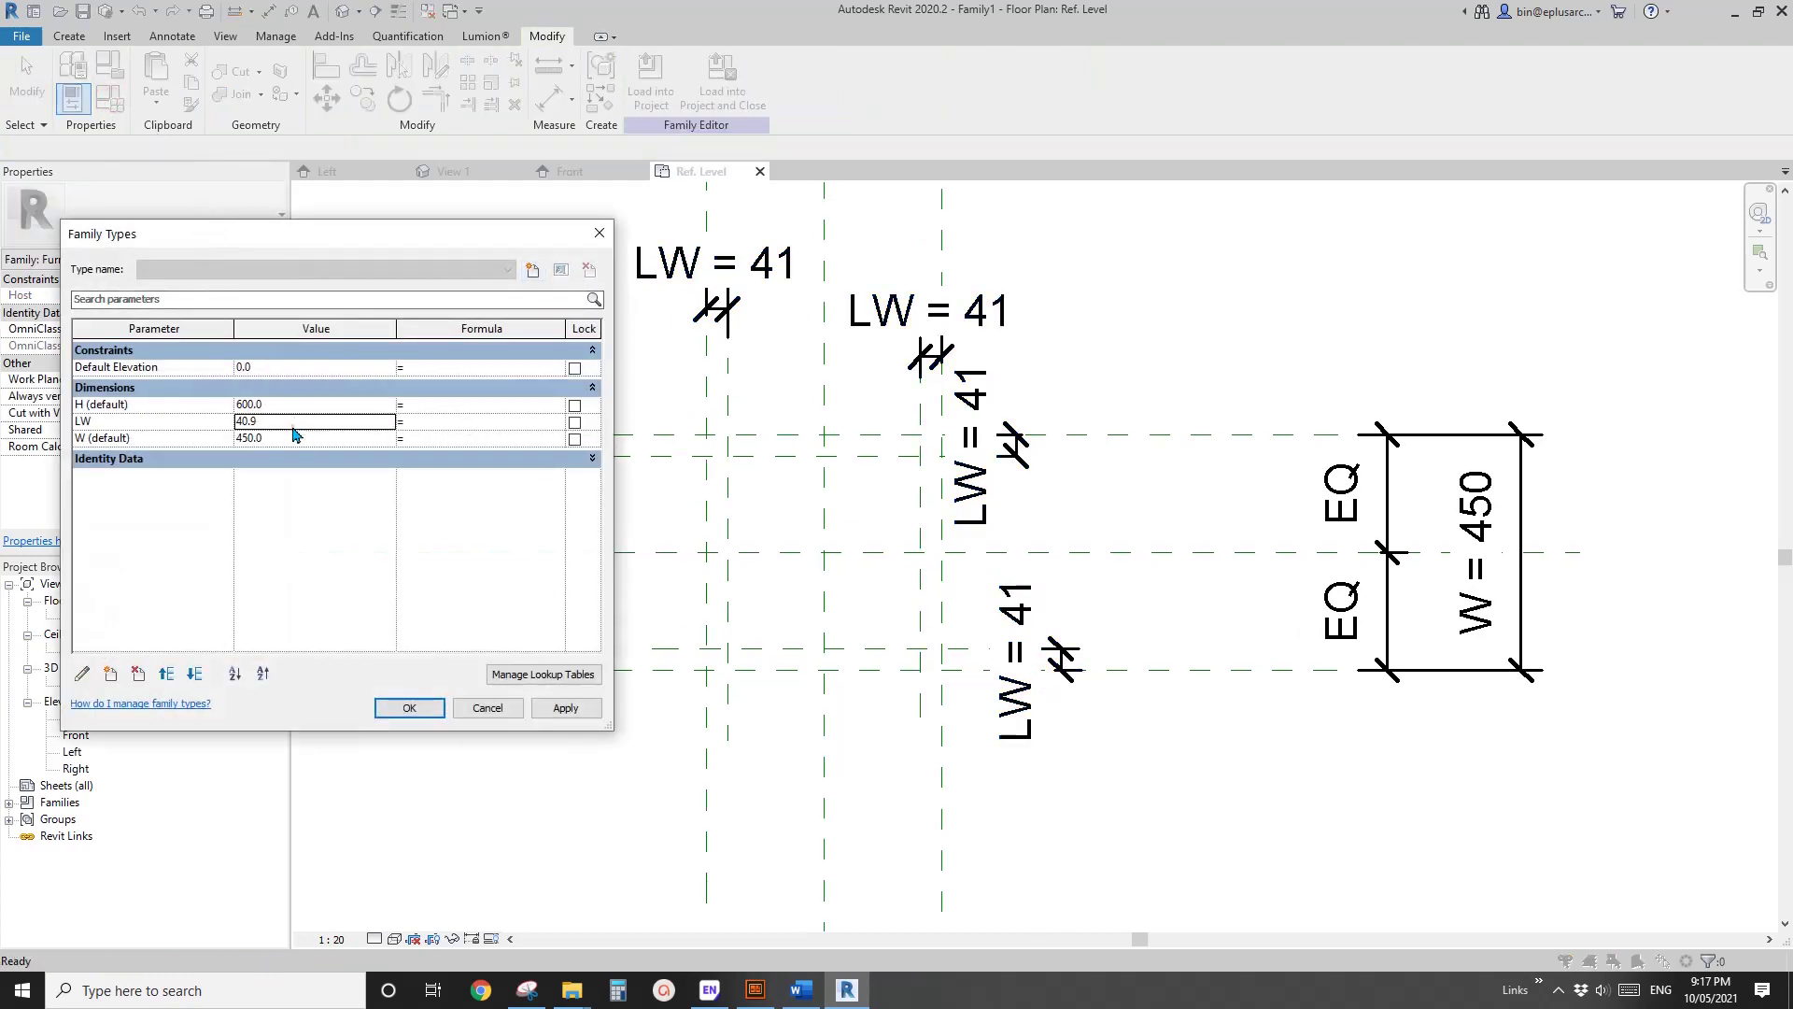
{"action": "type", "text": "30"}
{"action": "left_click", "coordinate": [565, 708]}
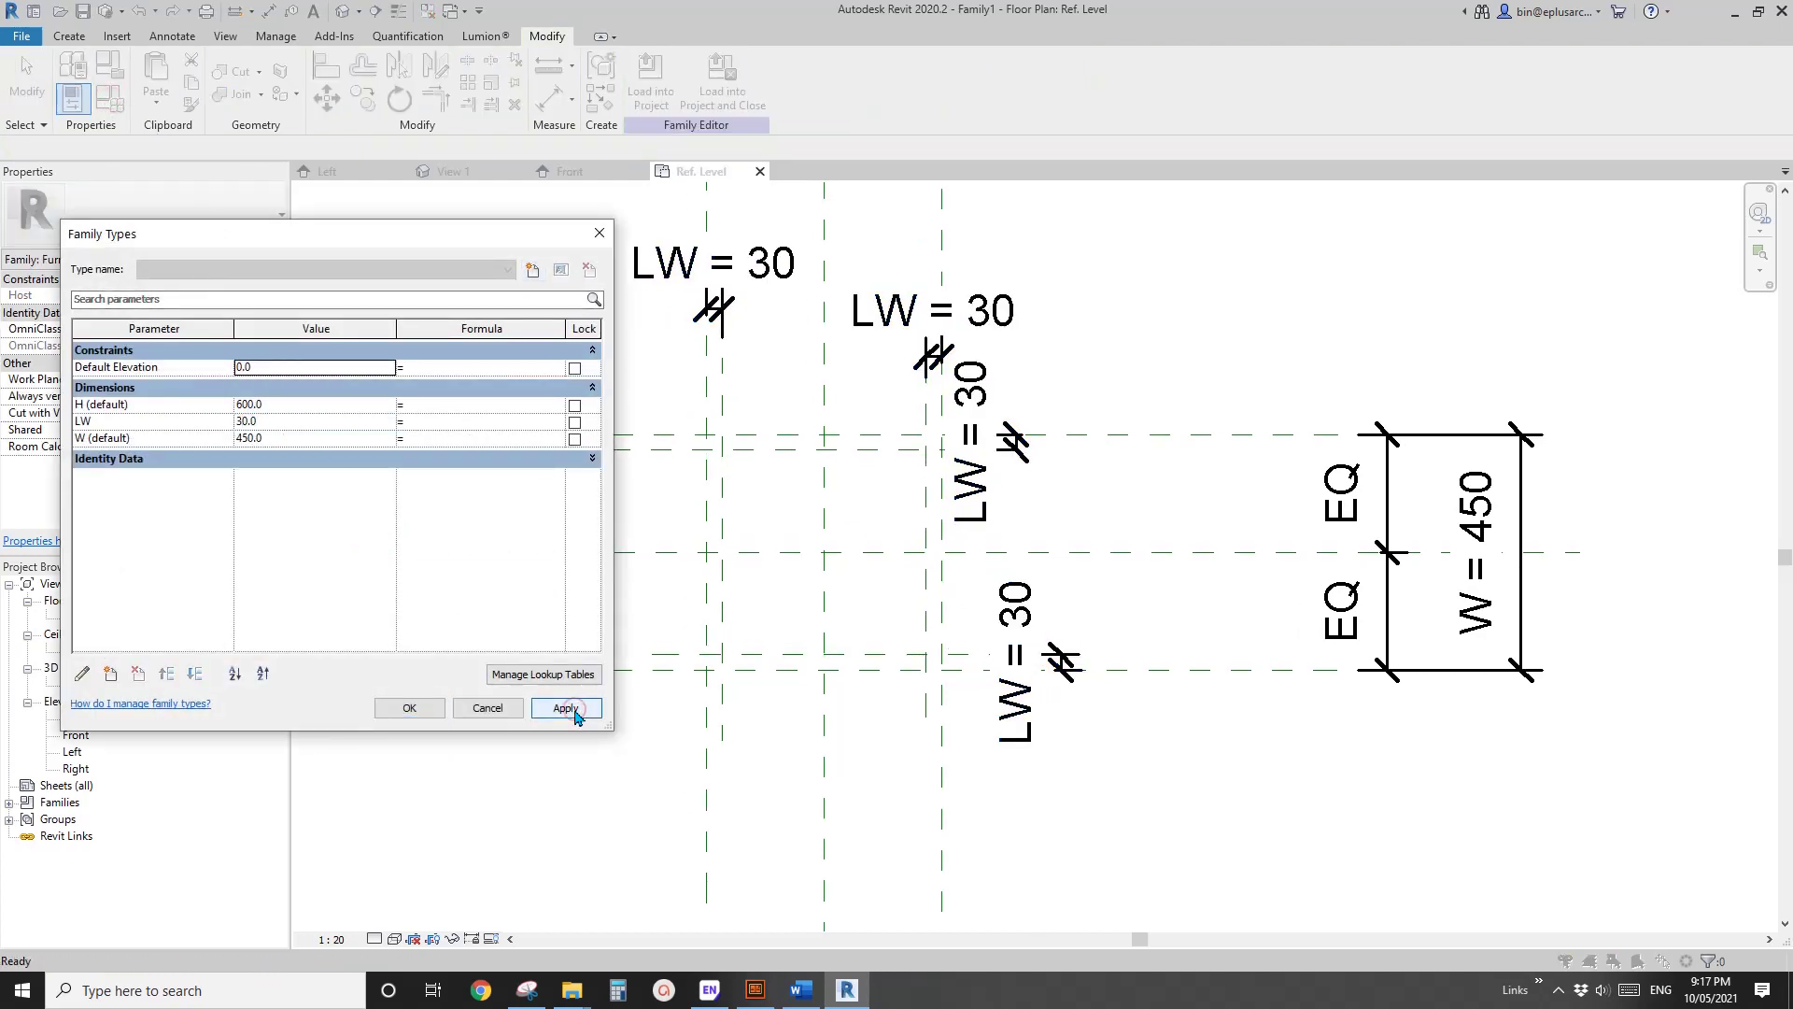
{"action": "left_click", "coordinate": [409, 708]}
{"action": "scroll", "coordinate": [738, 579], "scroll_direction": "up", "scroll_amount": 1}
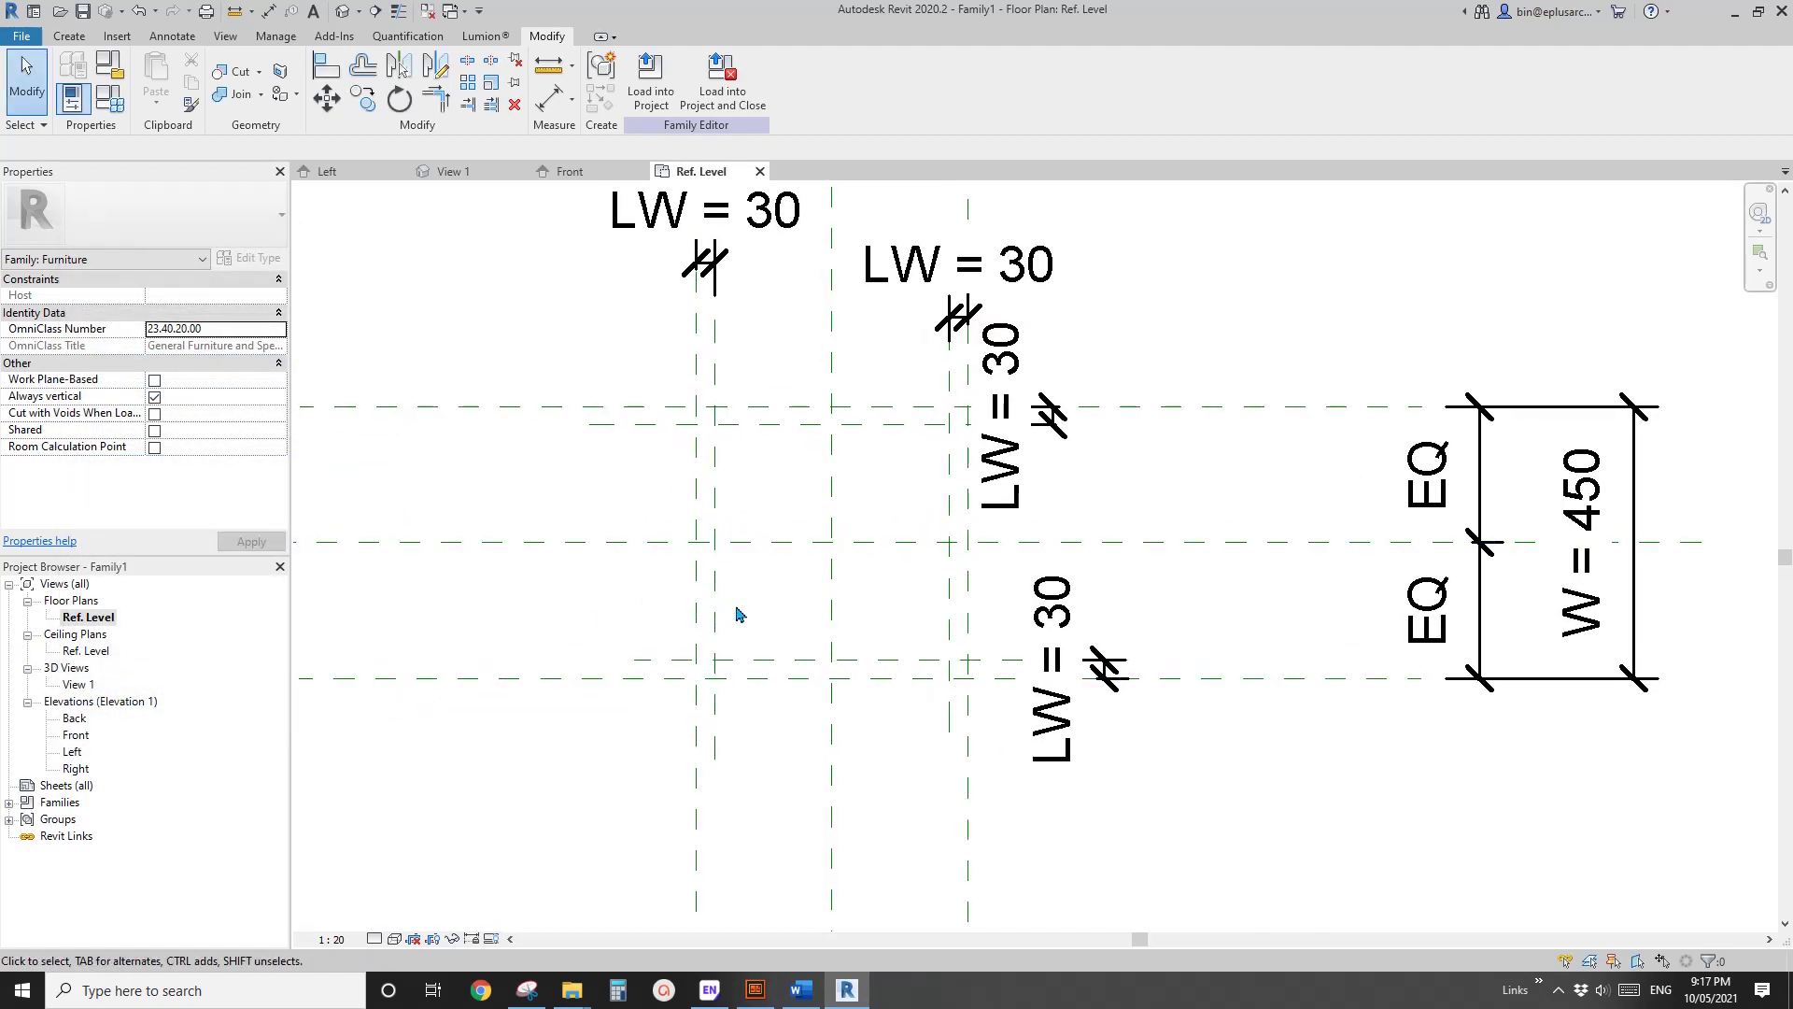
Open the Front elevation and examine the bottom frame in the Word reference picture before returning to Revit.
{"action": "middle_click_drag", "start_coordinate": [736, 607], "coordinate": [716, 603]}
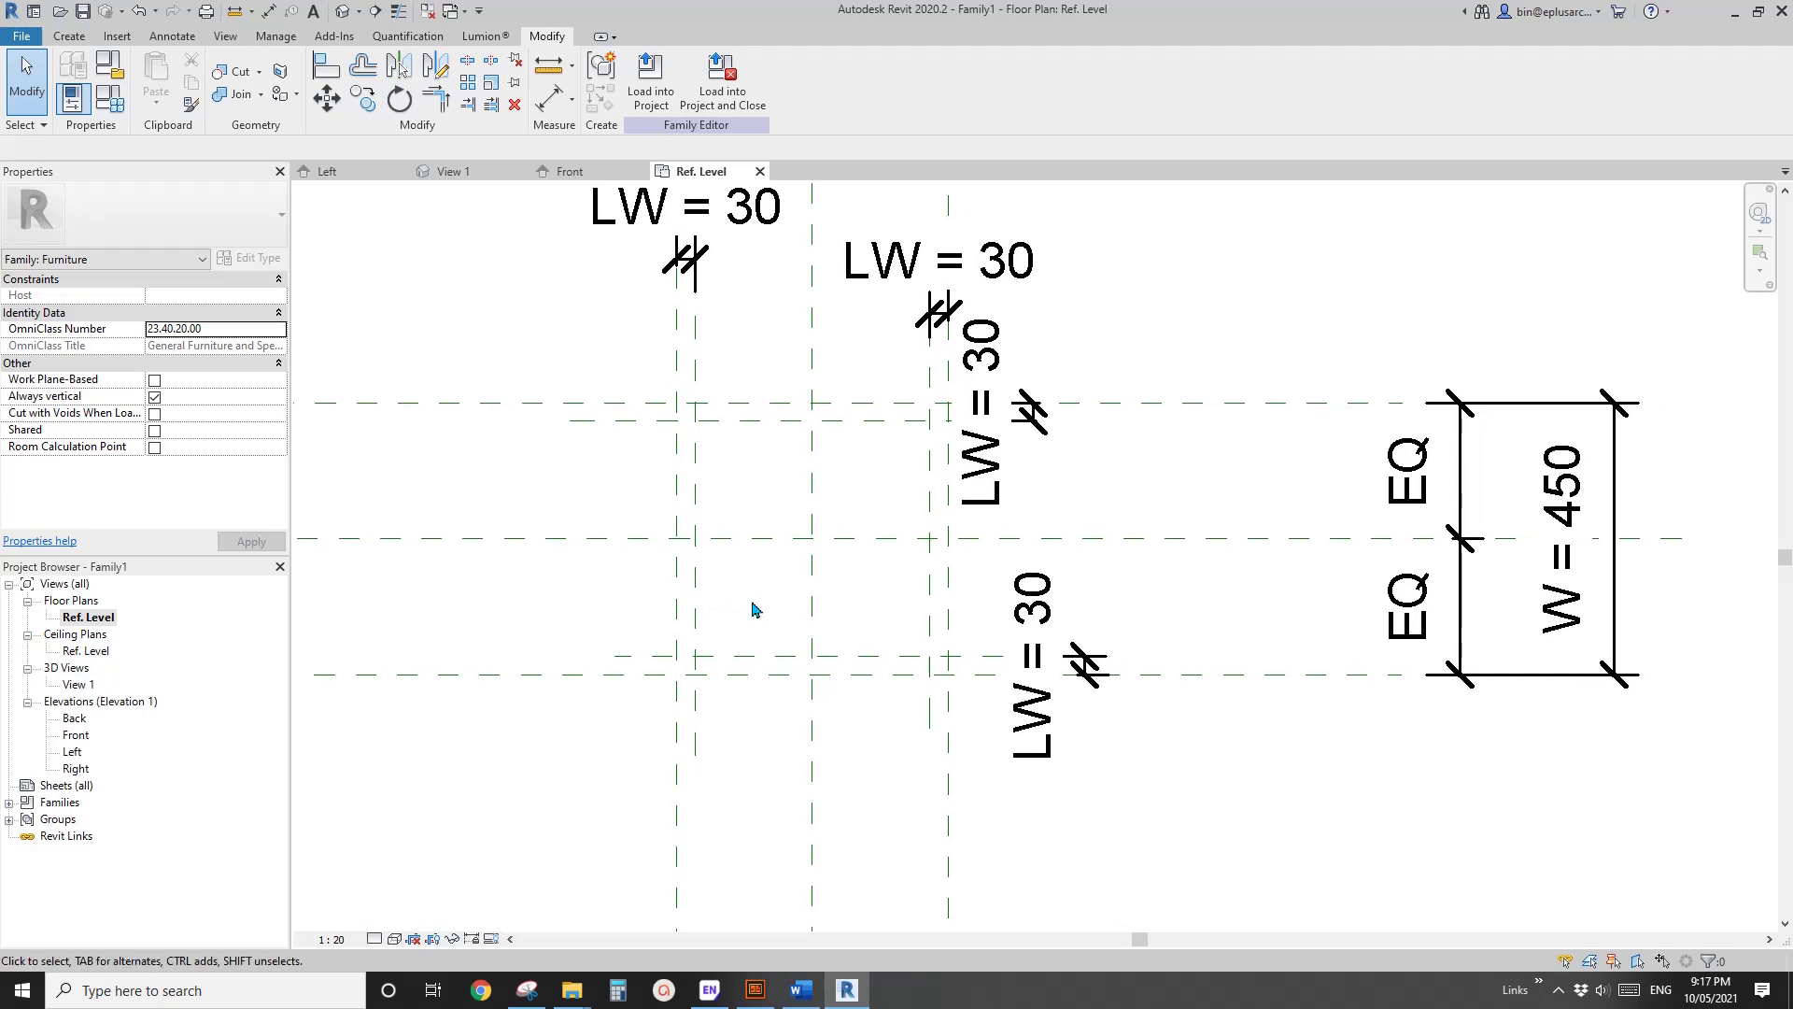
{"action": "double_click", "coordinate": [94, 735]}
{"action": "left_click", "coordinate": [801, 990]}
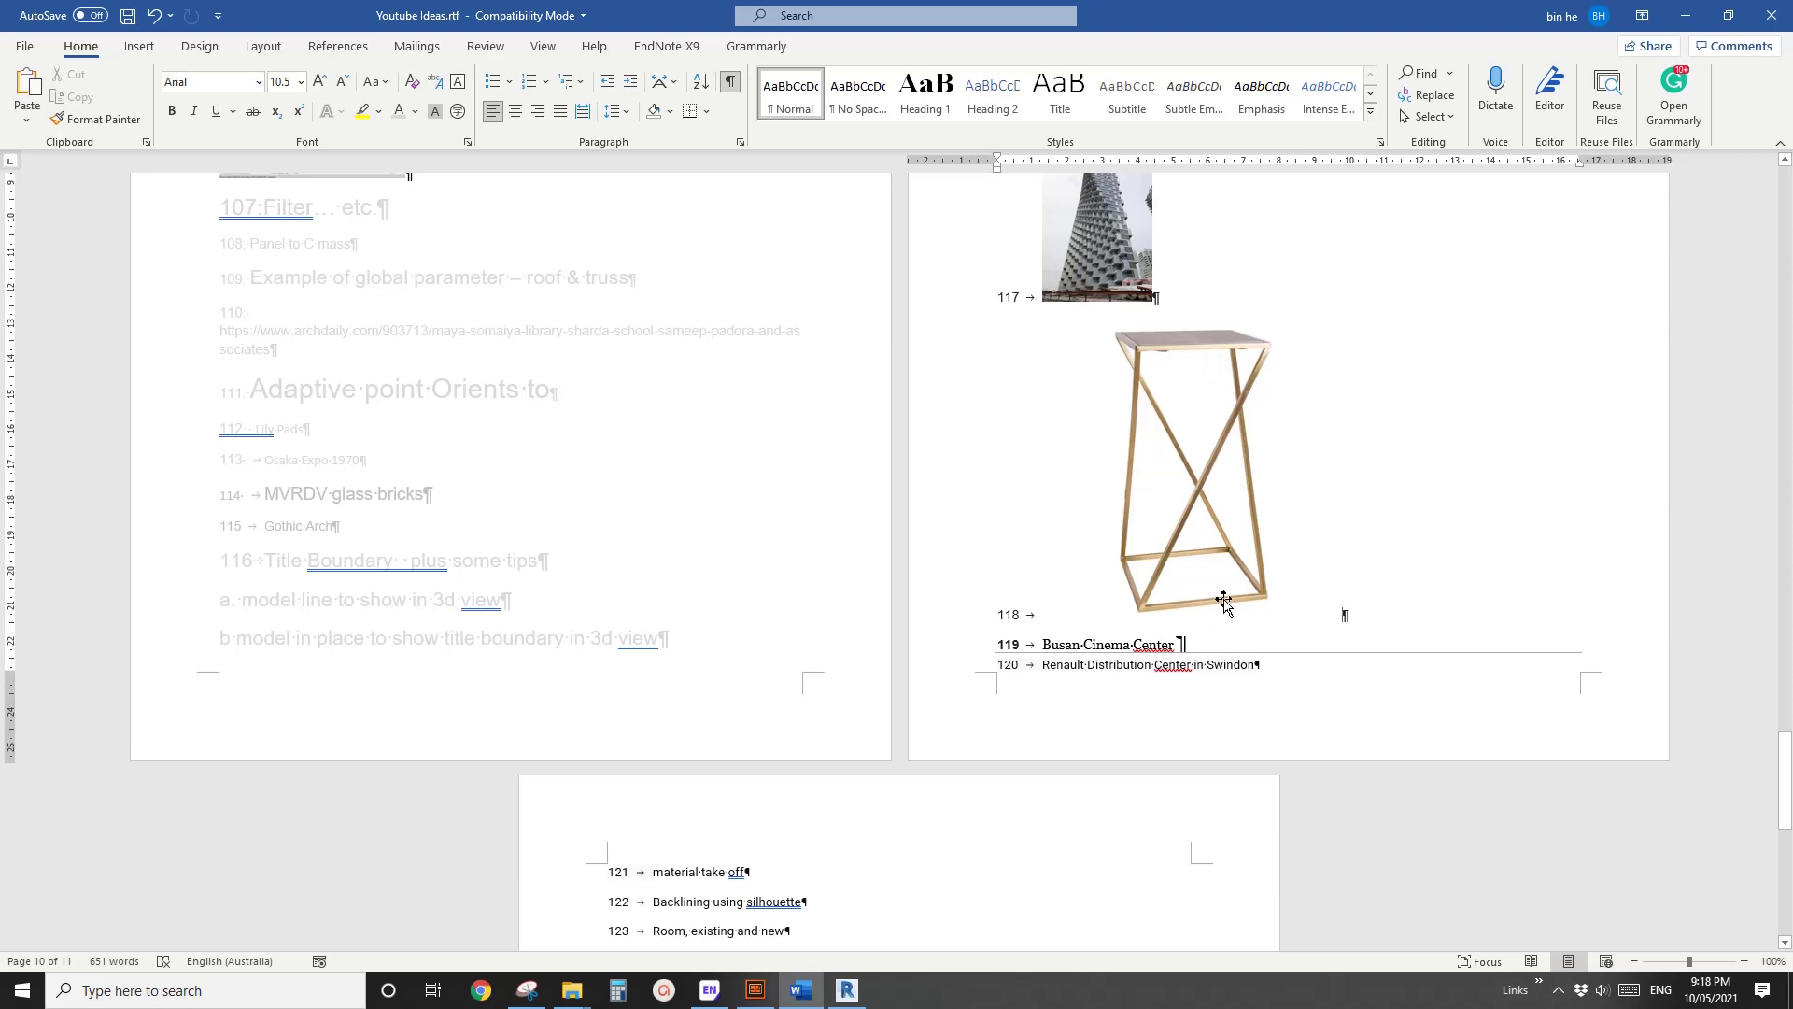
{"action": "left_click", "coordinate": [847, 989]}
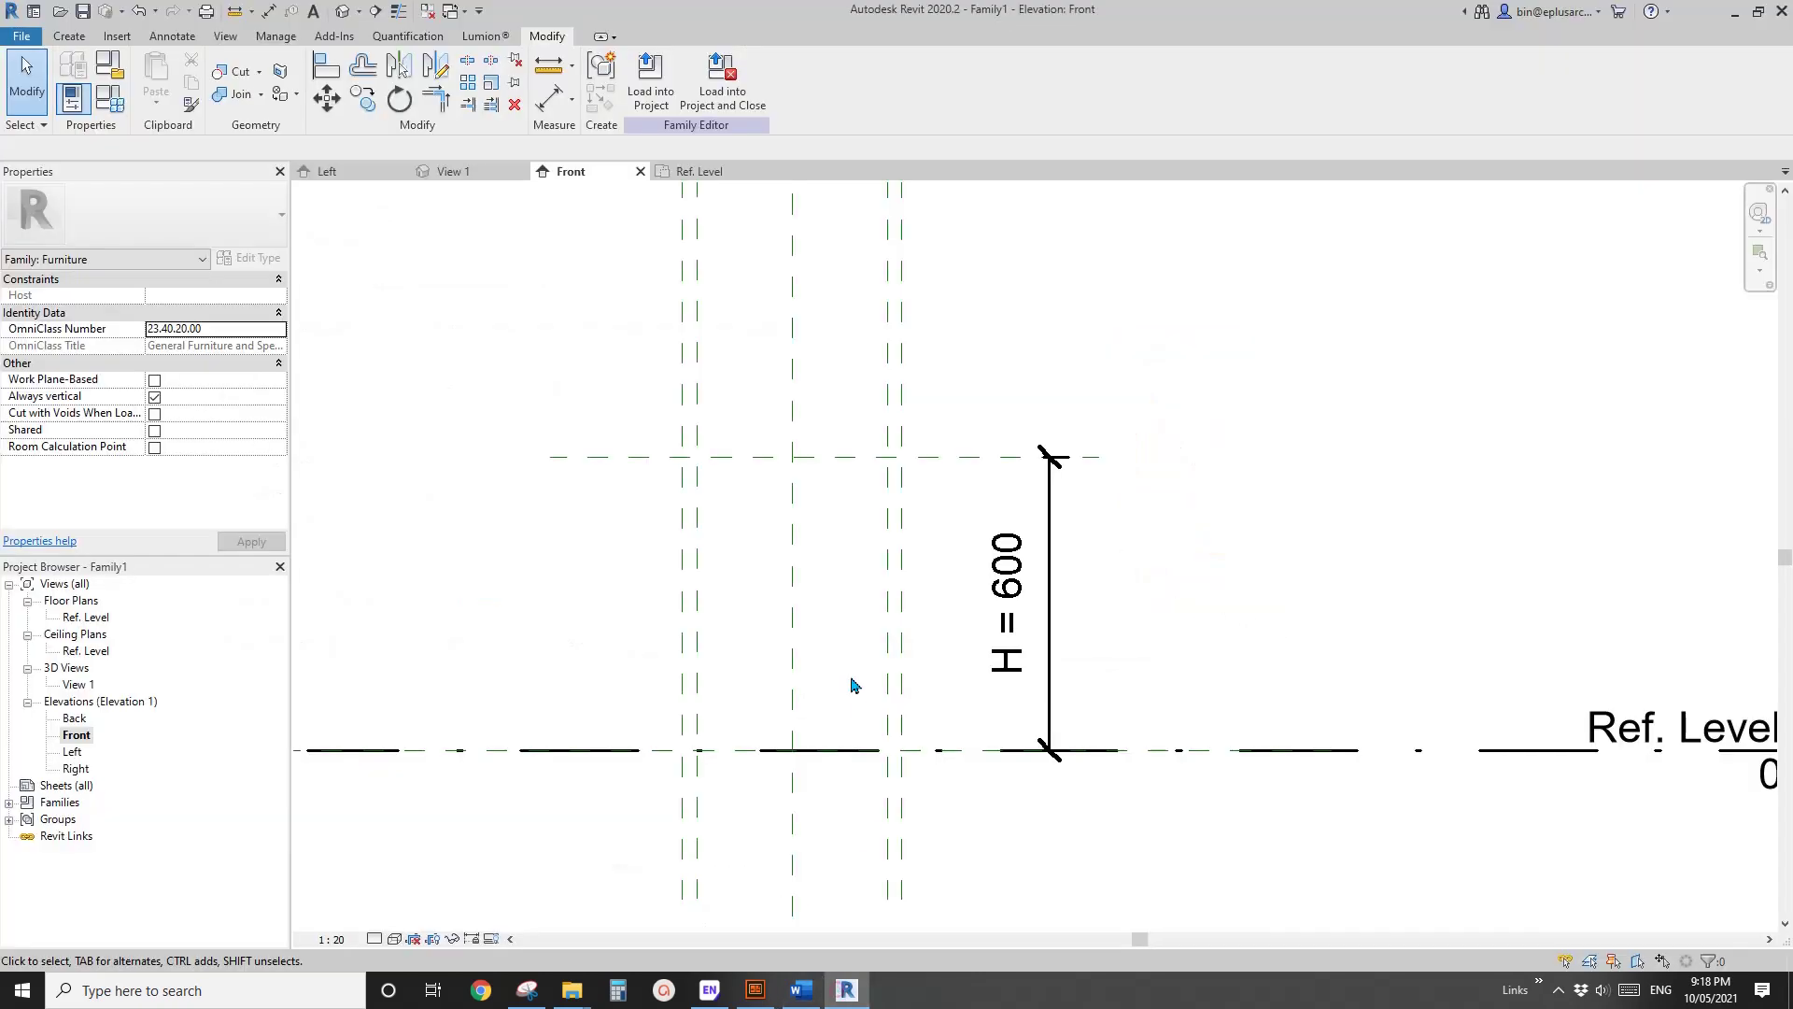
In the Front elevation, draw horizontal reference planes about 48 mm above Ref. Level and about 38 mm below the table's top plane.
{"action": "left_click", "coordinate": [635, 723]}
{"action": "left_click", "coordinate": [929, 724]}
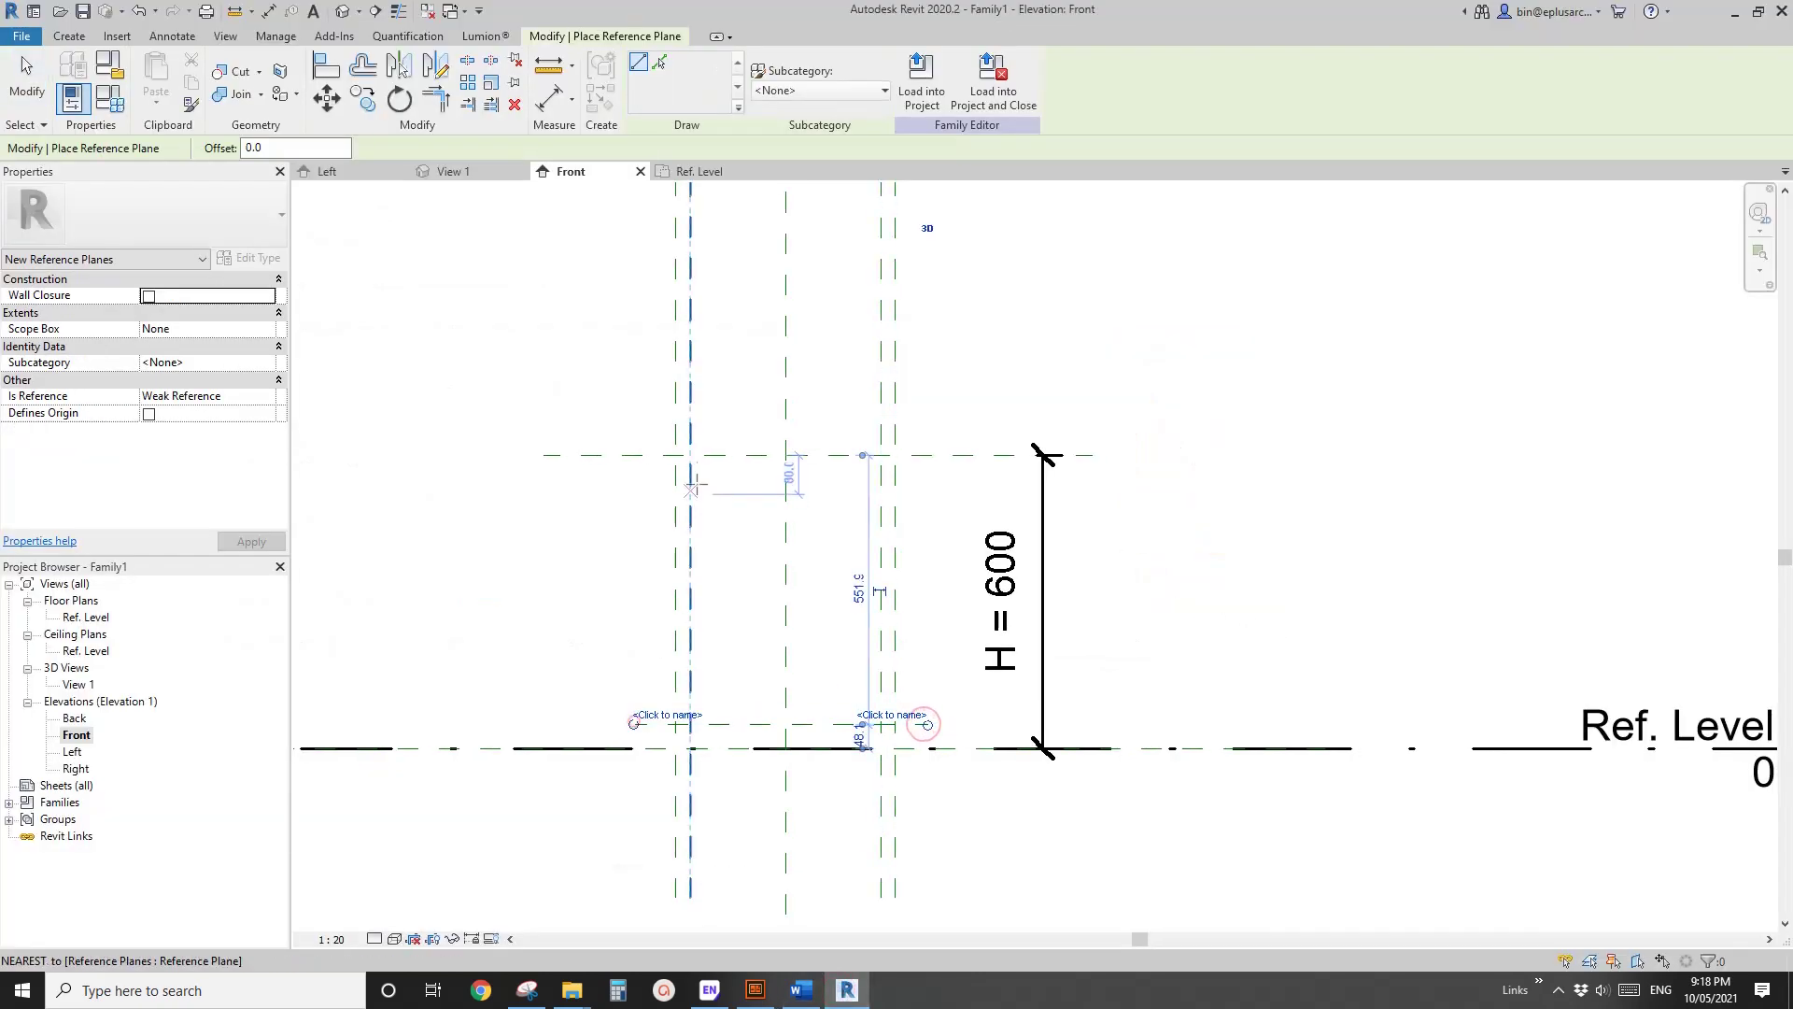
{"action": "left_click", "coordinate": [580, 473]}
{"action": "left_click", "coordinate": [954, 474]}
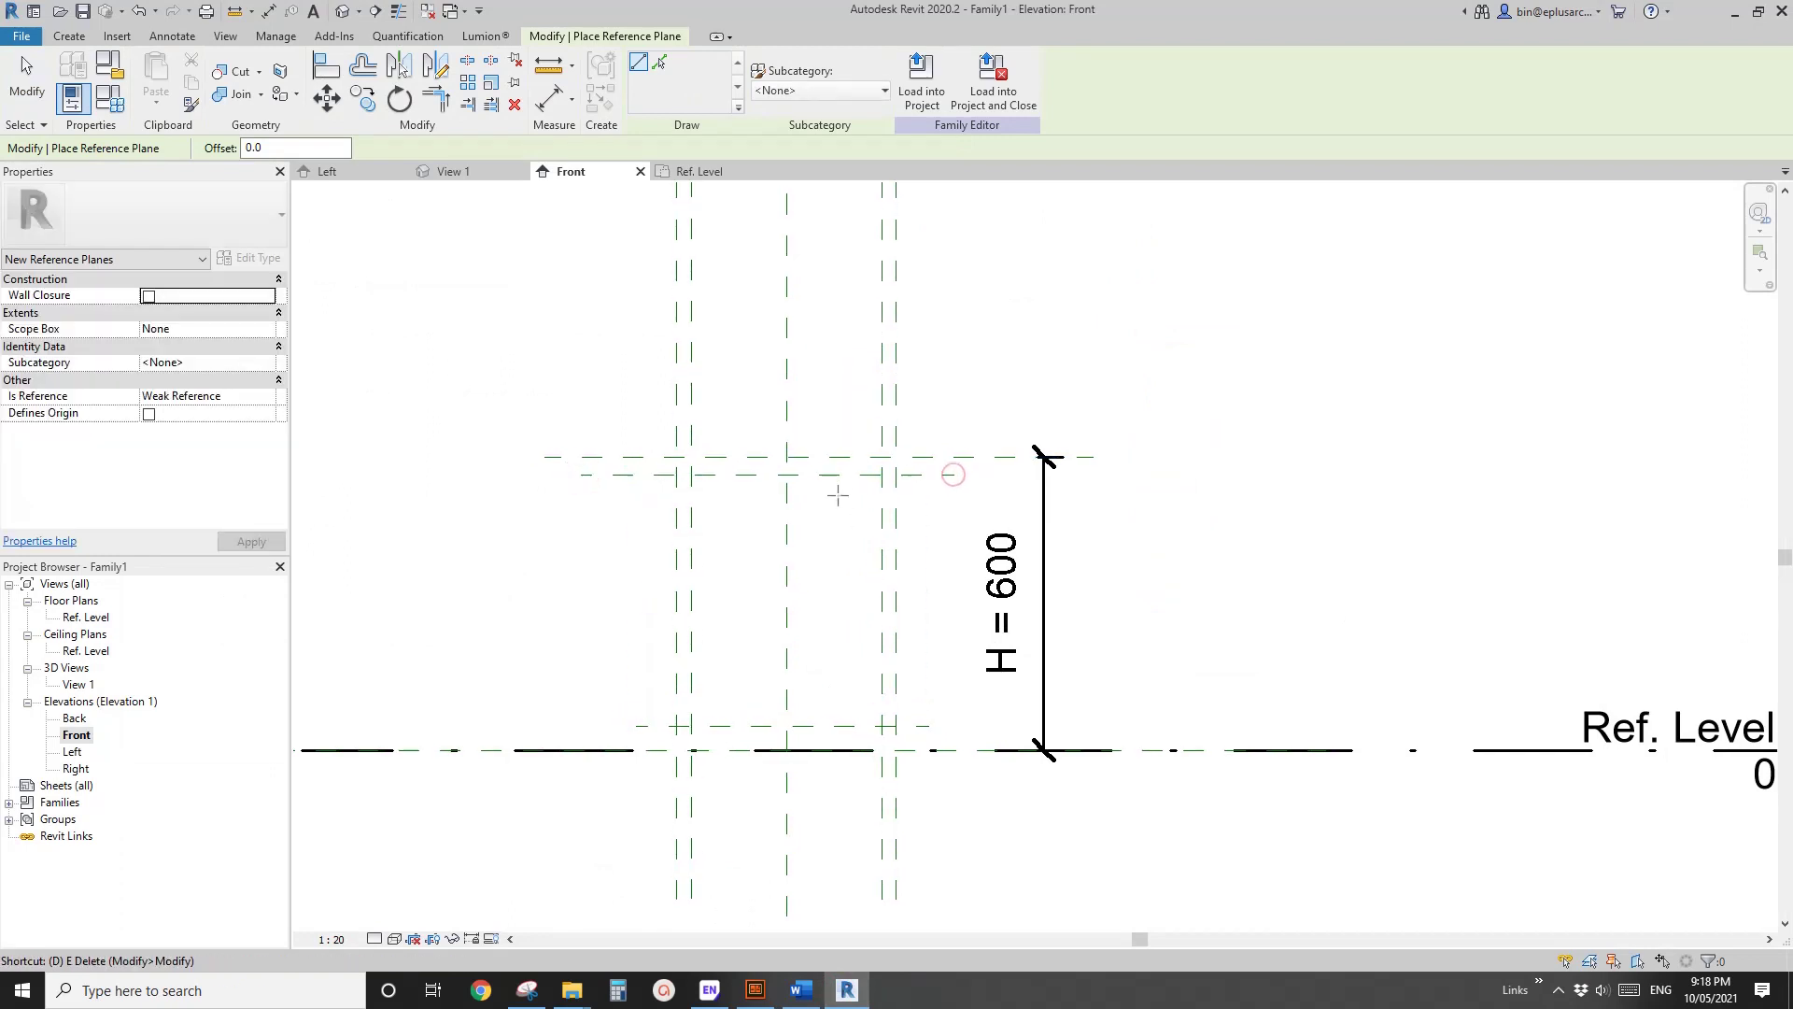
Dimension the gap from the upper inner plane to the top plane and from the lower inner plane to Ref. Level.
{"action": "key", "text": "Escape"}
{"action": "key", "text": "d"}
{"action": "key", "text": "i"}
{"action": "left_click", "coordinate": [642, 478]}
{"action": "left_click", "coordinate": [641, 456]}
{"action": "left_click", "coordinate": [608, 529]}
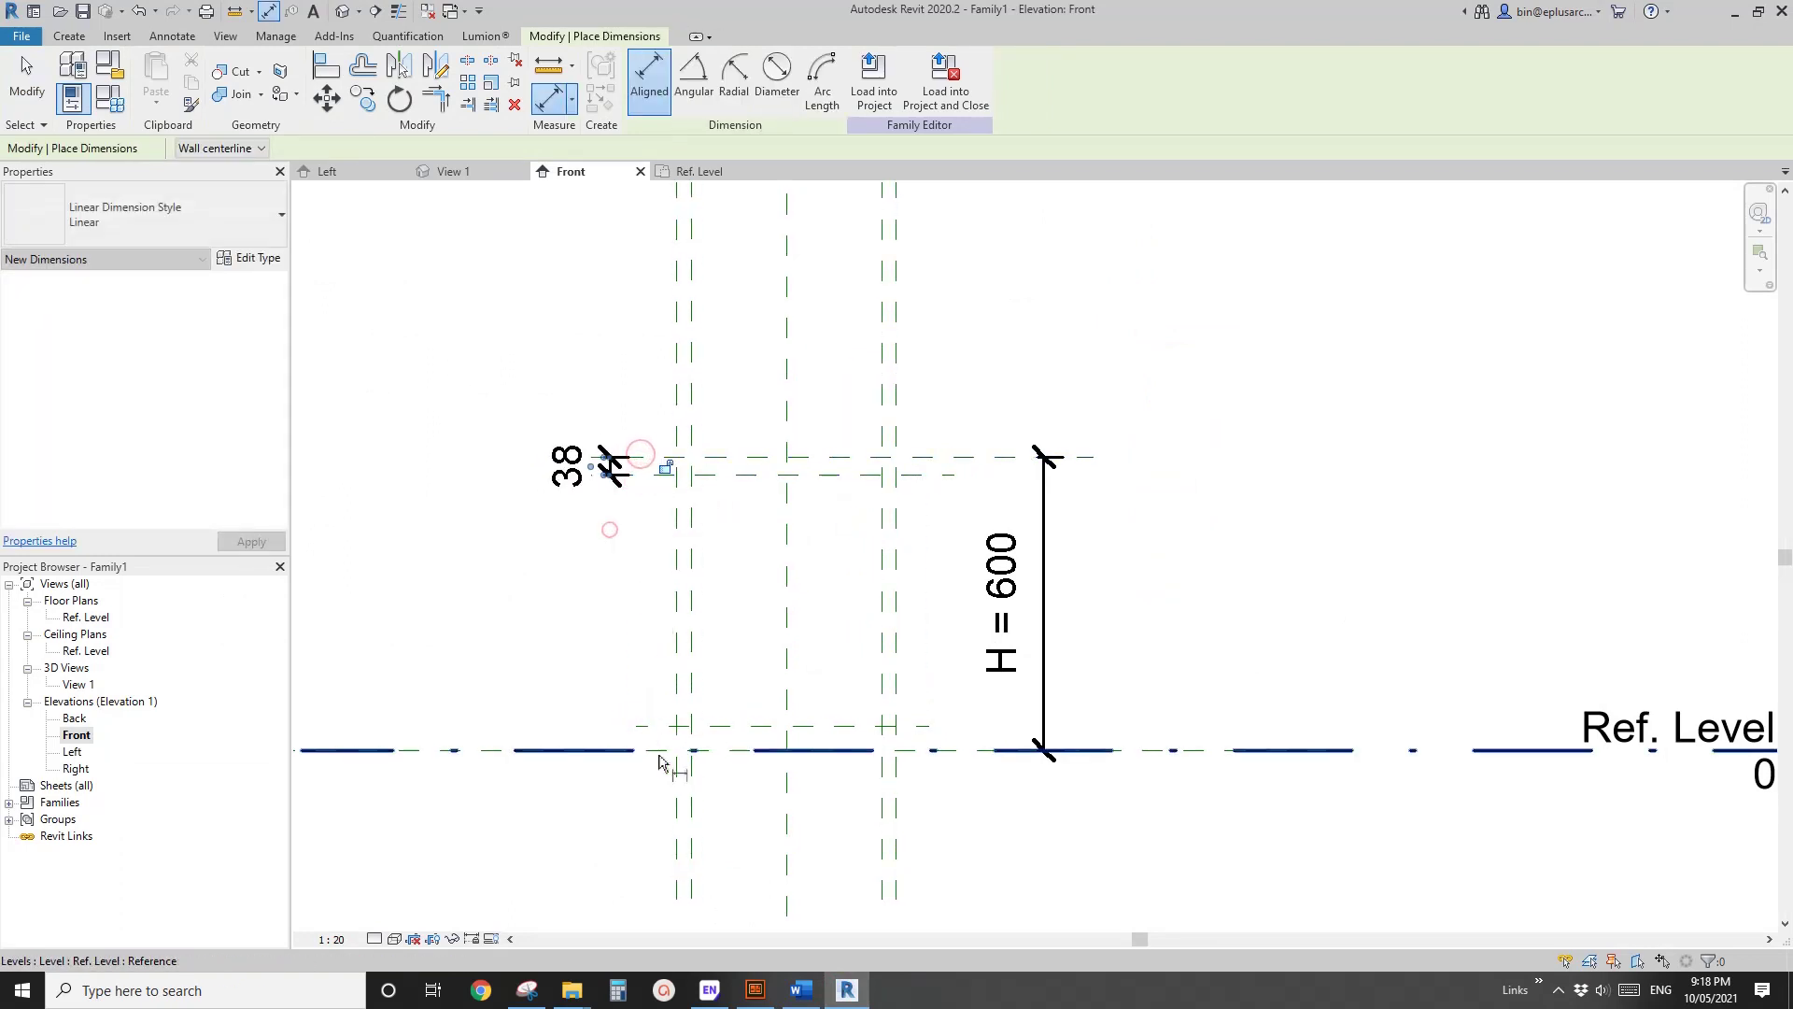
{"action": "left_click", "coordinate": [650, 727]}
{"action": "left_click", "coordinate": [652, 749]}
{"action": "left_click", "coordinate": [589, 660]}
{"action": "left_click", "coordinate": [592, 663]}
{"action": "key", "text": "Escape"}
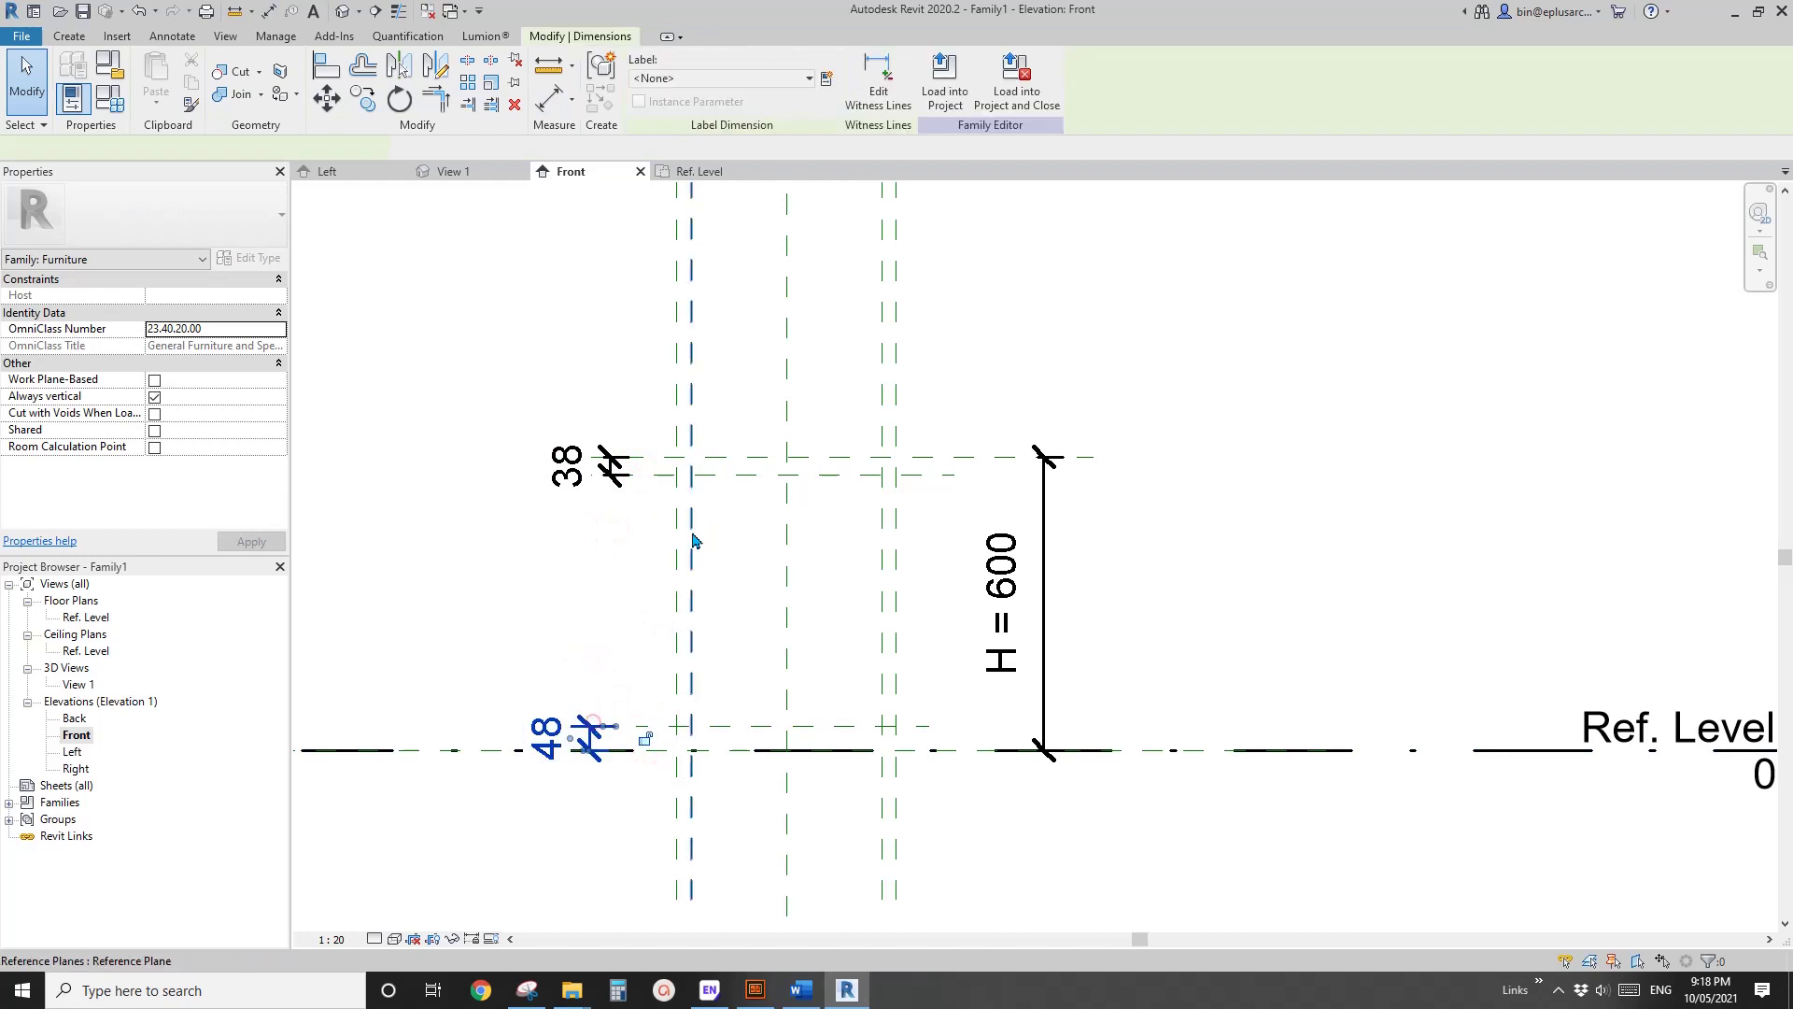
{"action": "left_click", "coordinate": [601, 492], "text": "ctrl"}
{"action": "key", "text": "Escape"}
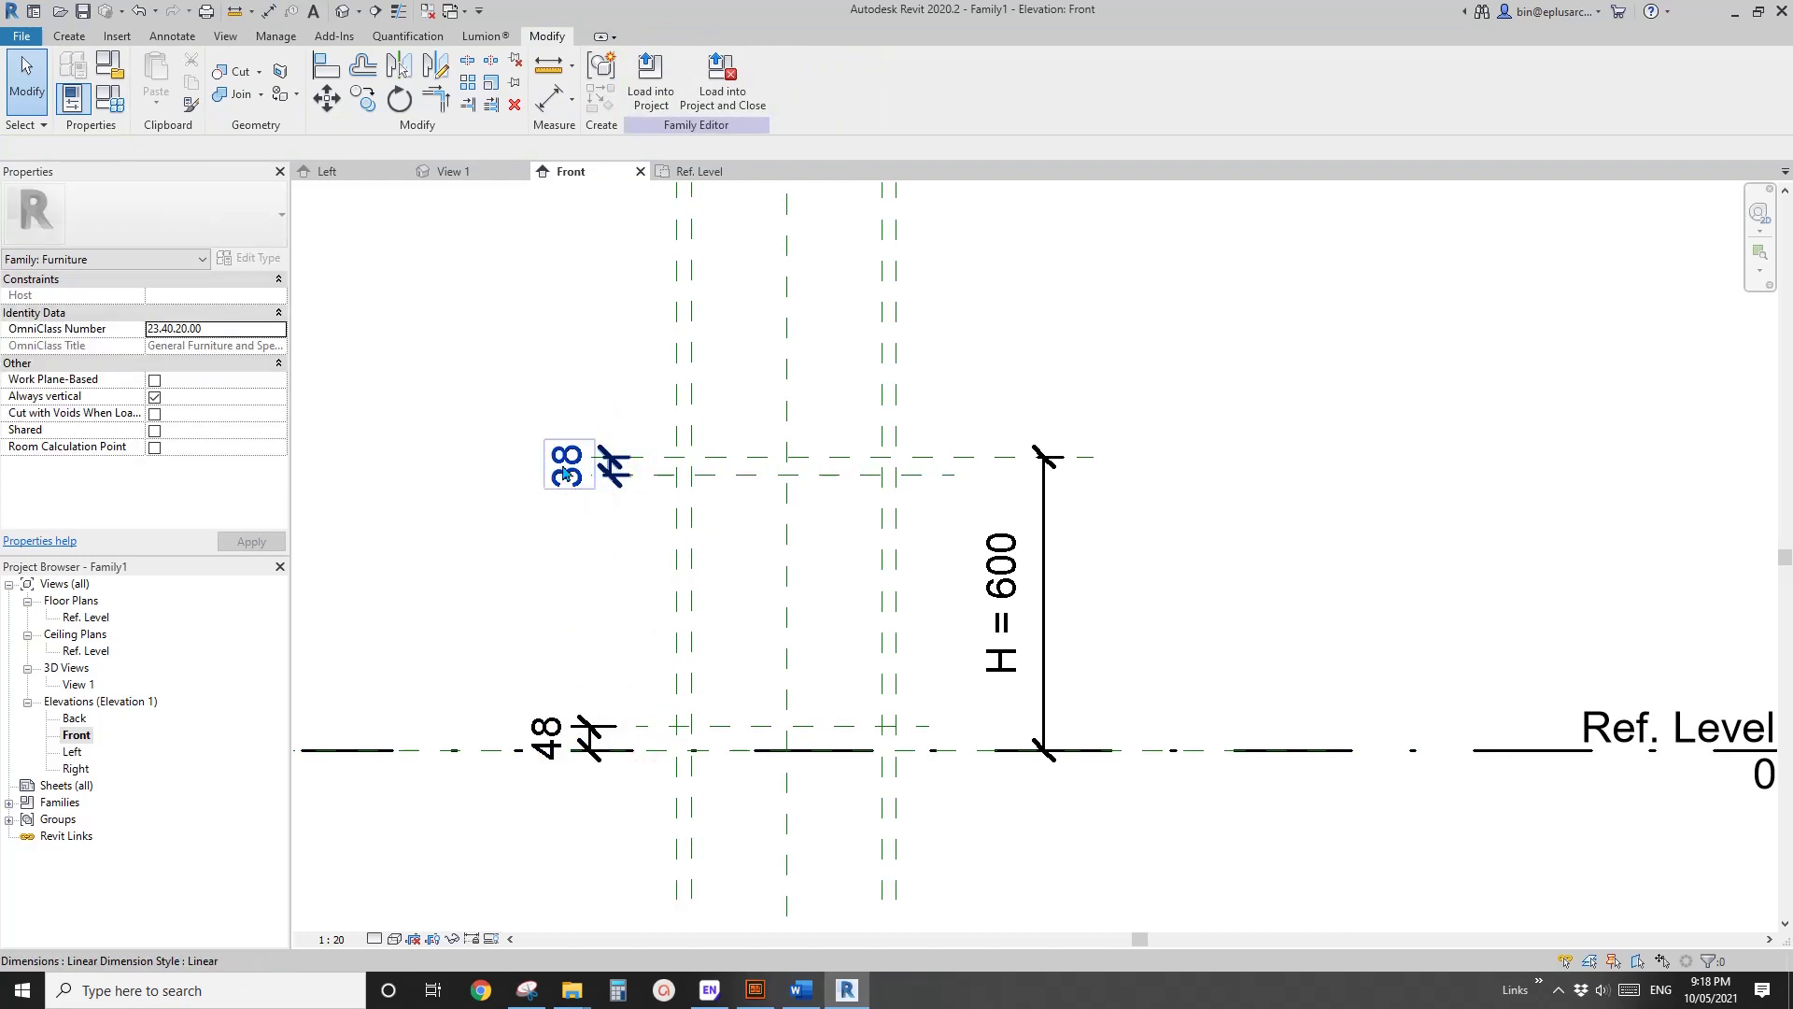
Label the upper and lower gap dimensions in the Front elevation with the LW parameter.
{"action": "left_click", "coordinate": [565, 464]}
{"action": "left_click", "coordinate": [549, 731], "text": "ctrl"}
{"action": "left_click", "coordinate": [808, 78]}
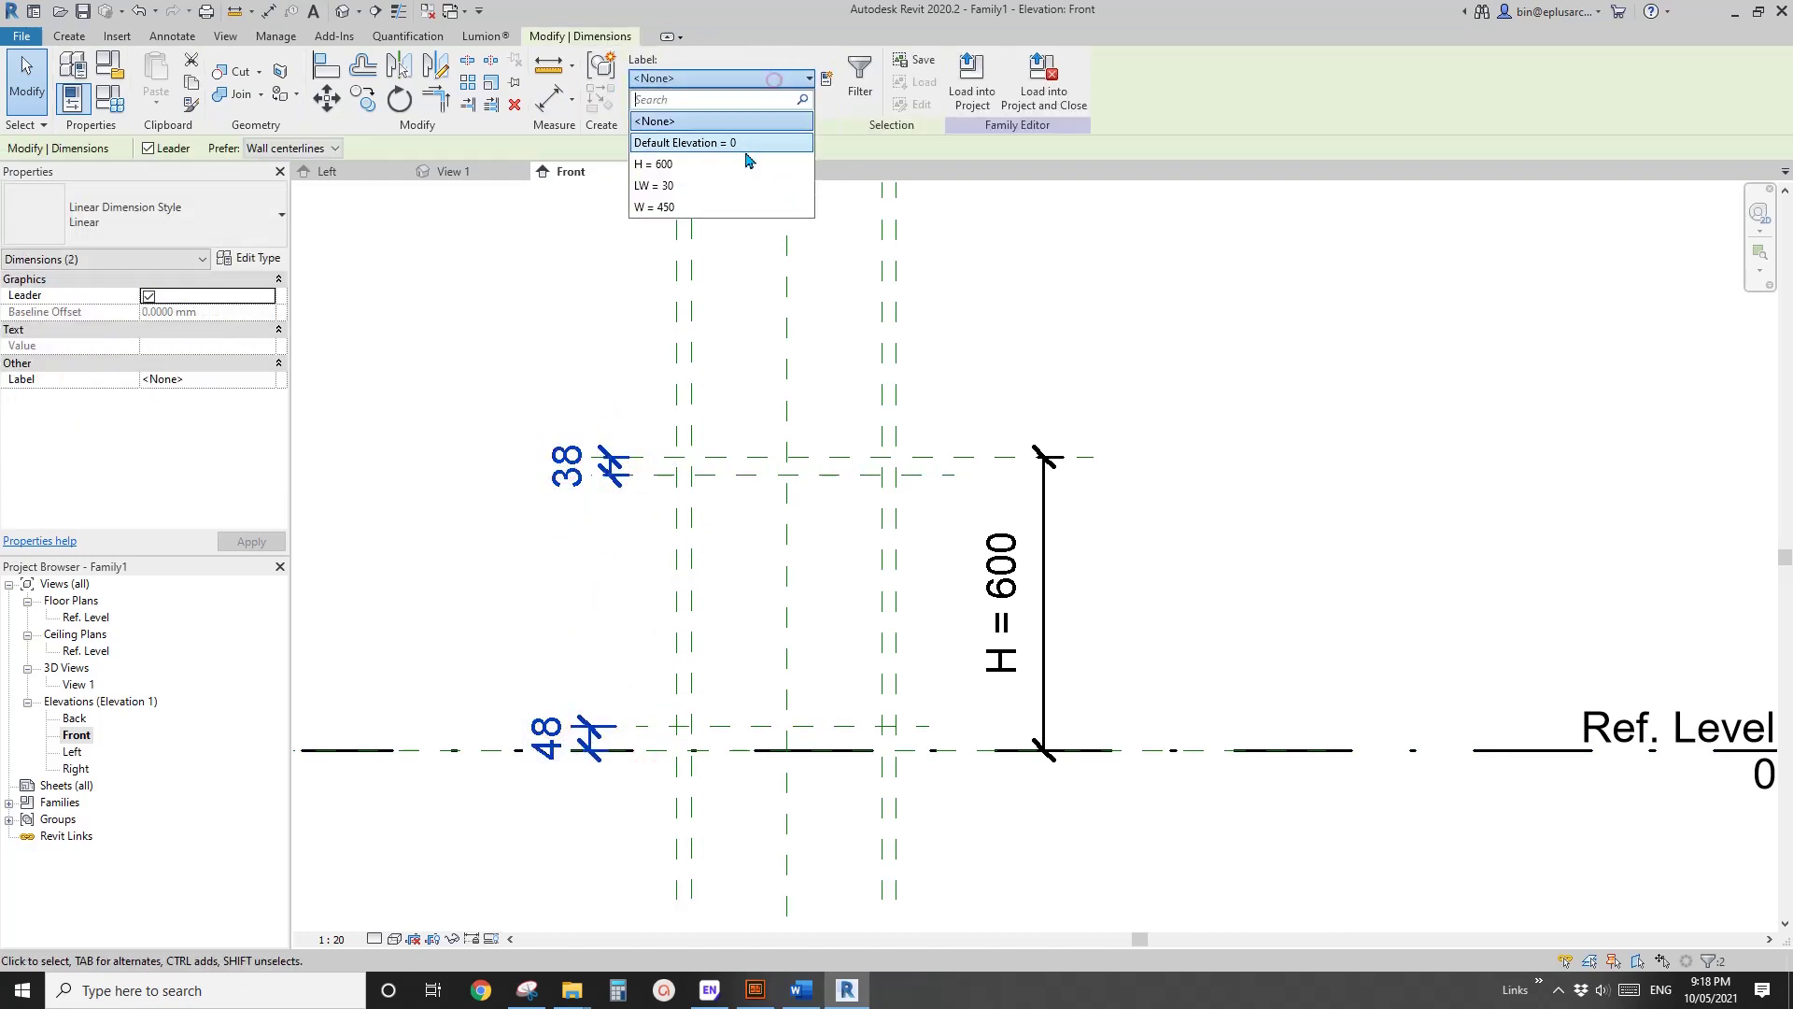
{"action": "left_click", "coordinate": [664, 184]}
{"action": "middle_click_drag", "start_coordinate": [844, 469], "coordinate": [828, 454]}
{"action": "left_click", "coordinate": [726, 570]}
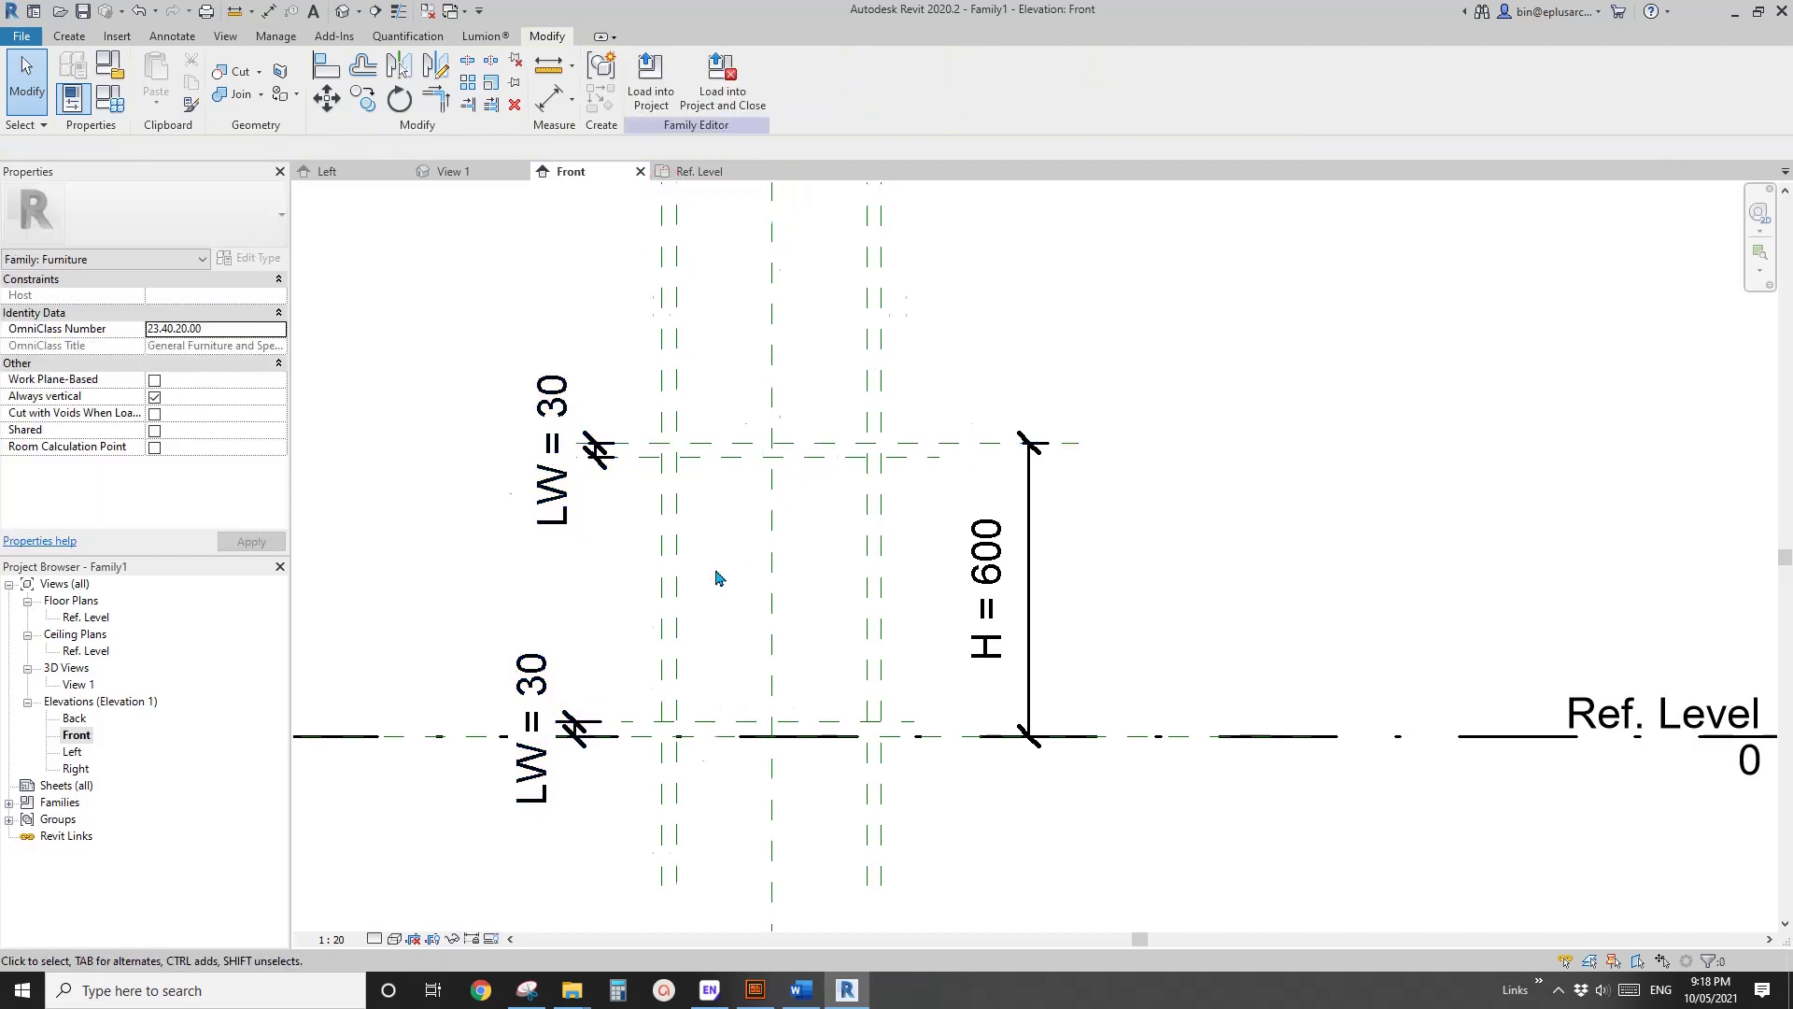
In the Ref. Level plan, start an extrusion, sketch a rectangle on the outer reference planes and lock its sides to them.
{"action": "scroll", "coordinate": [717, 576], "scroll_direction": "up", "scroll_amount": 1}
{"action": "double_click", "coordinate": [84, 618]}
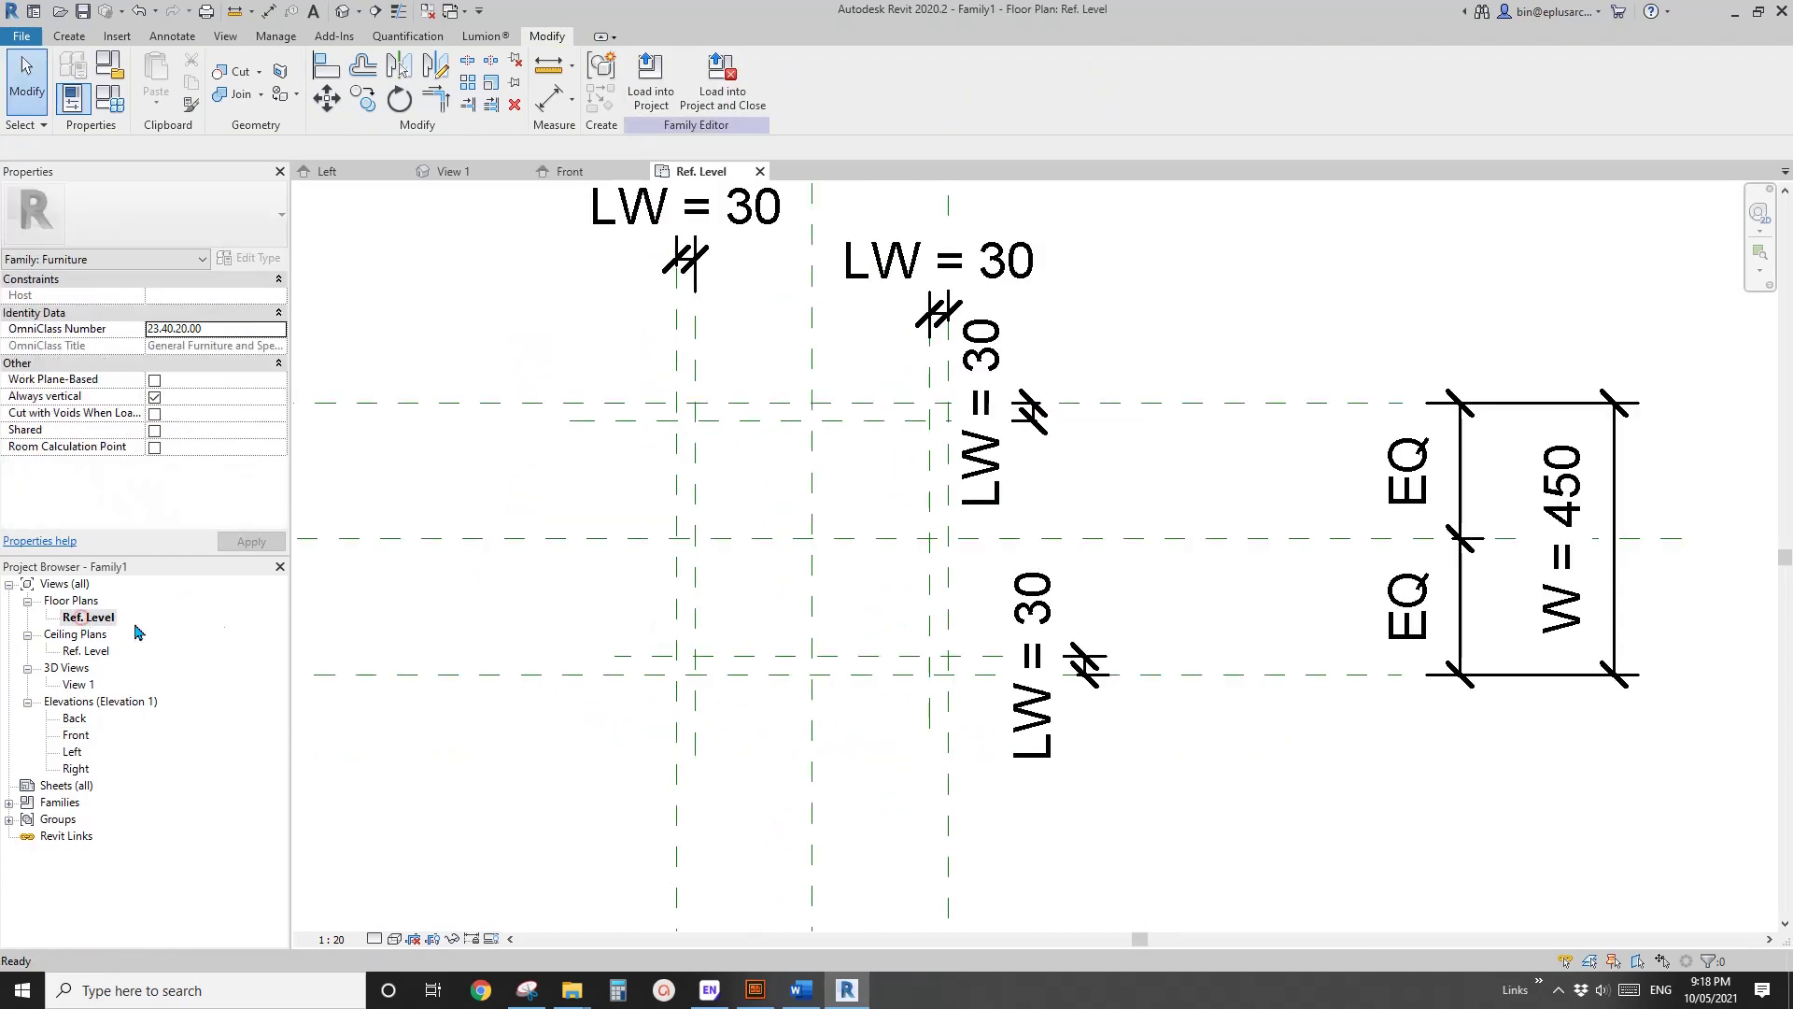
{"action": "scroll", "coordinate": [800, 560], "scroll_direction": "up", "scroll_amount": 3}
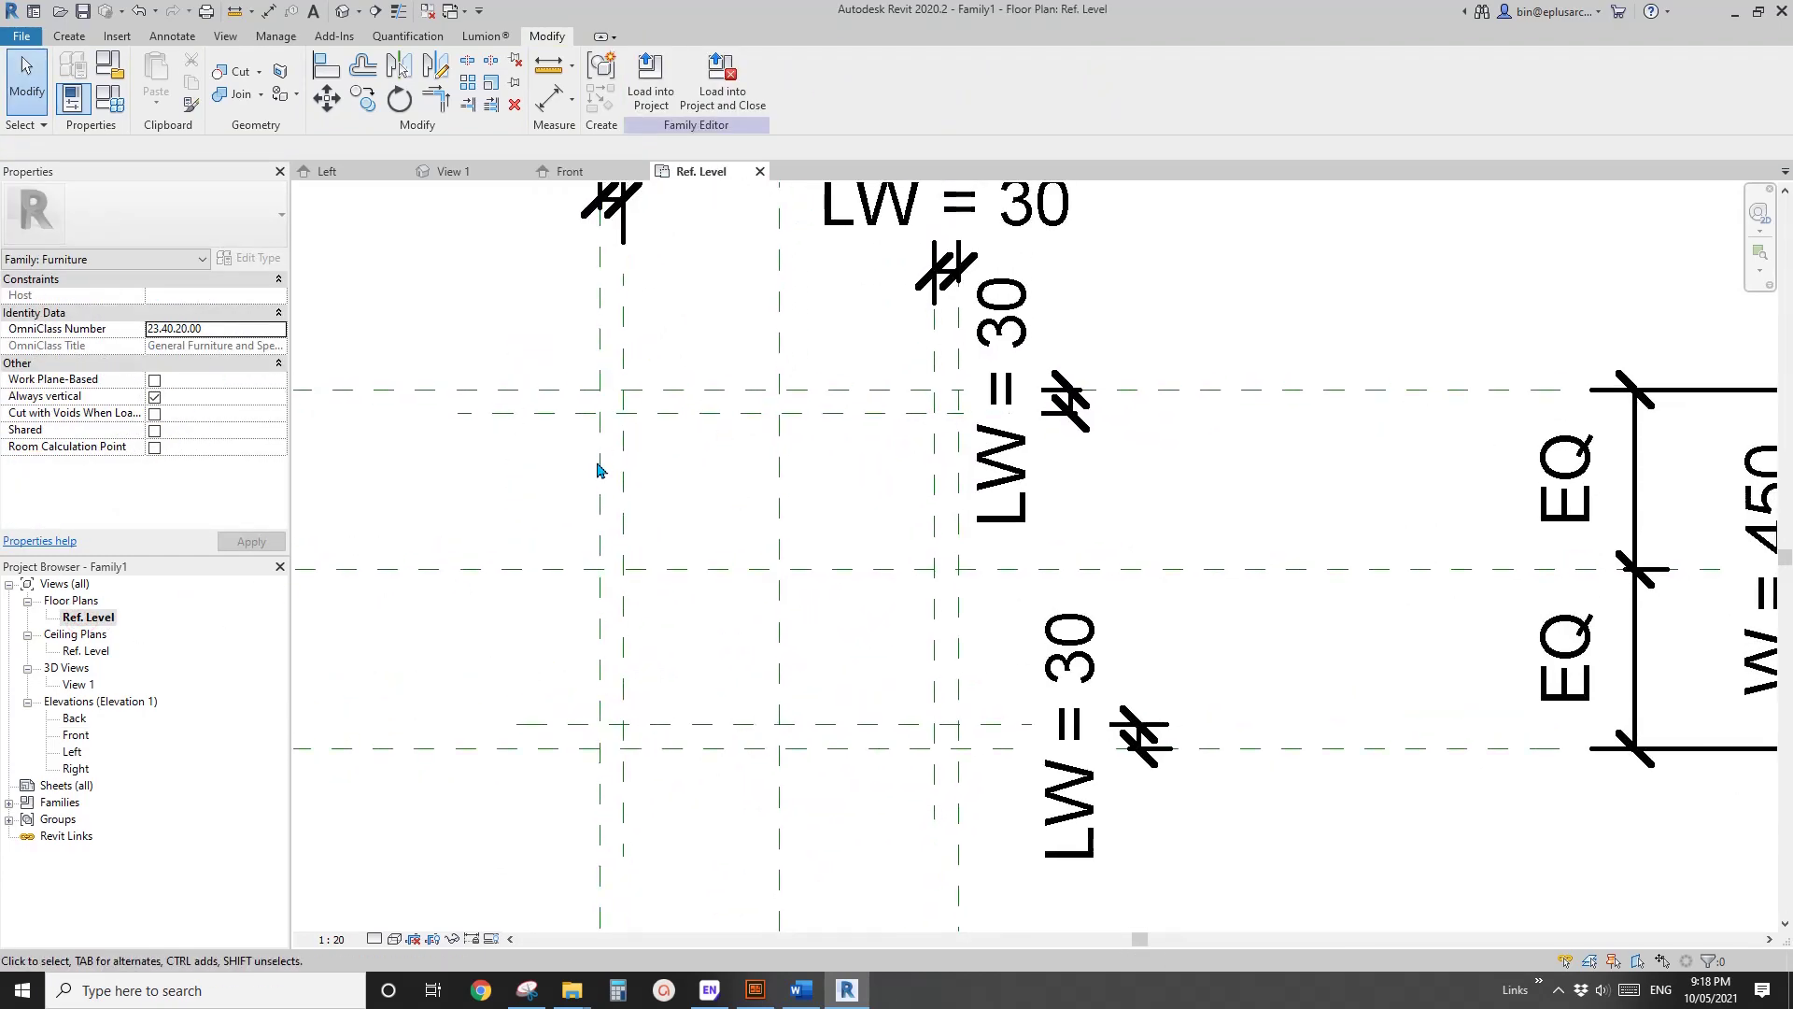
{"action": "left_click", "coordinate": [65, 36]}
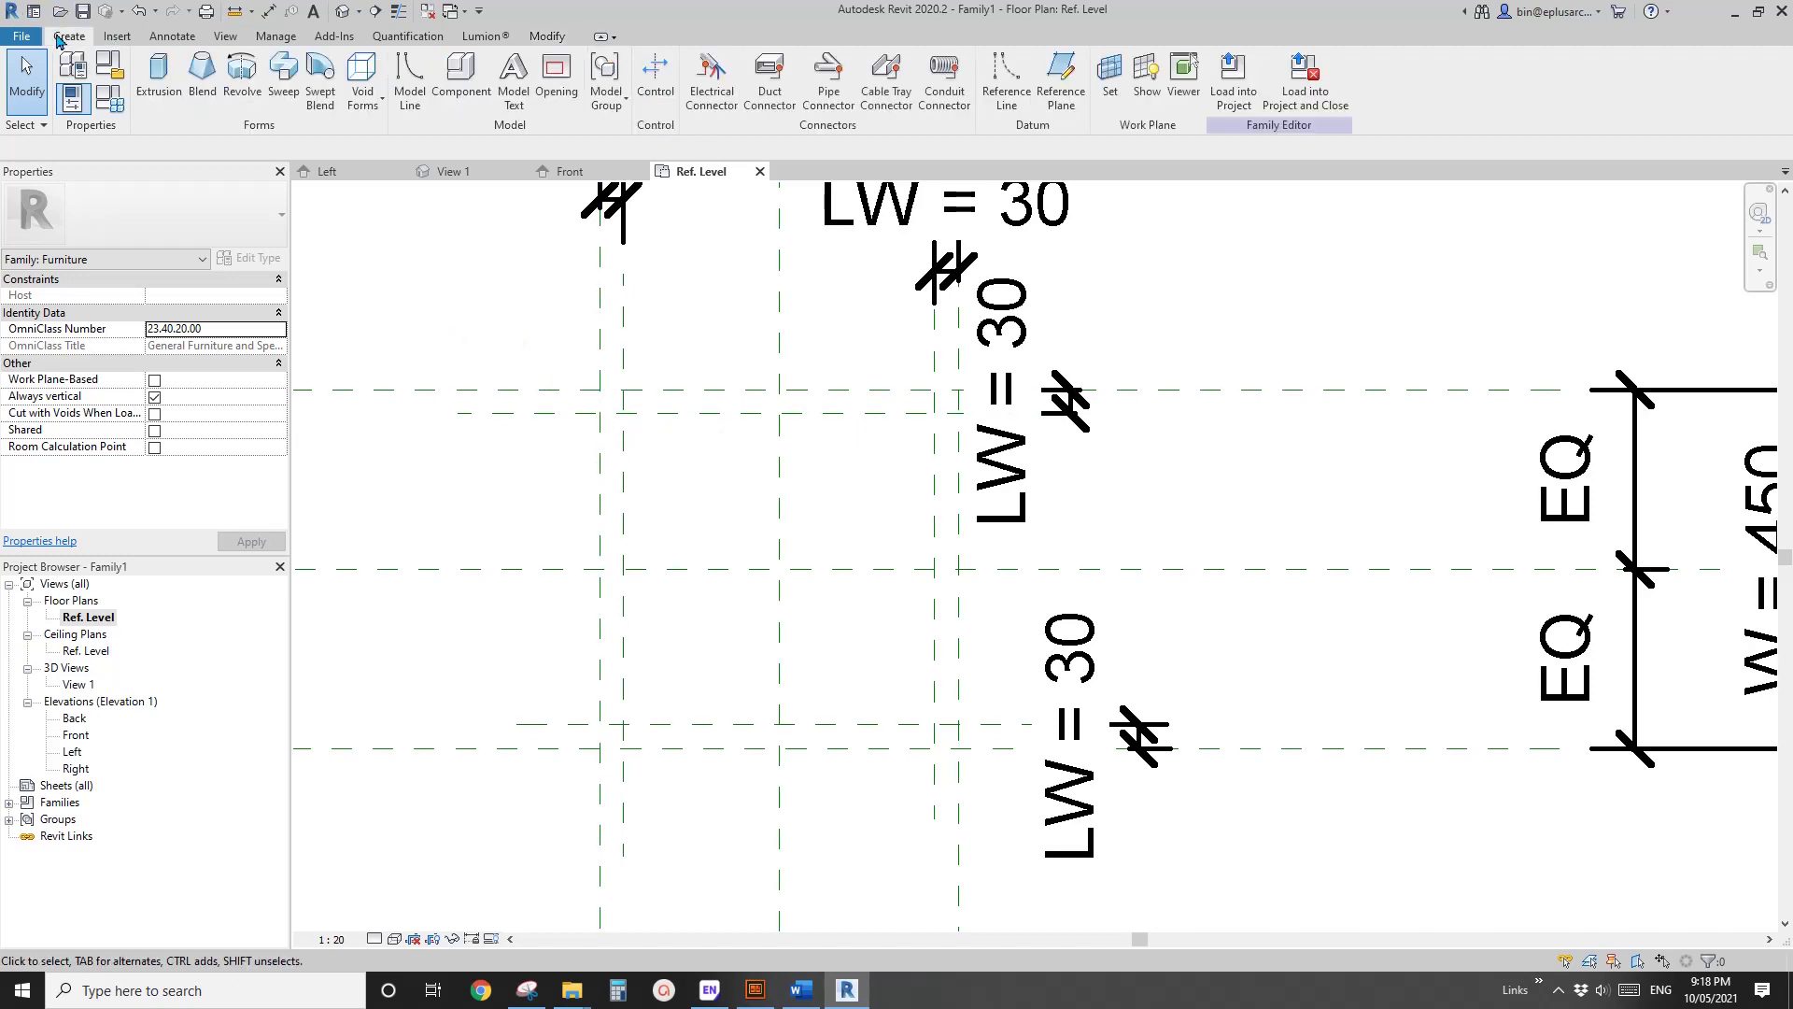
{"action": "left_click", "coordinate": [159, 79]}
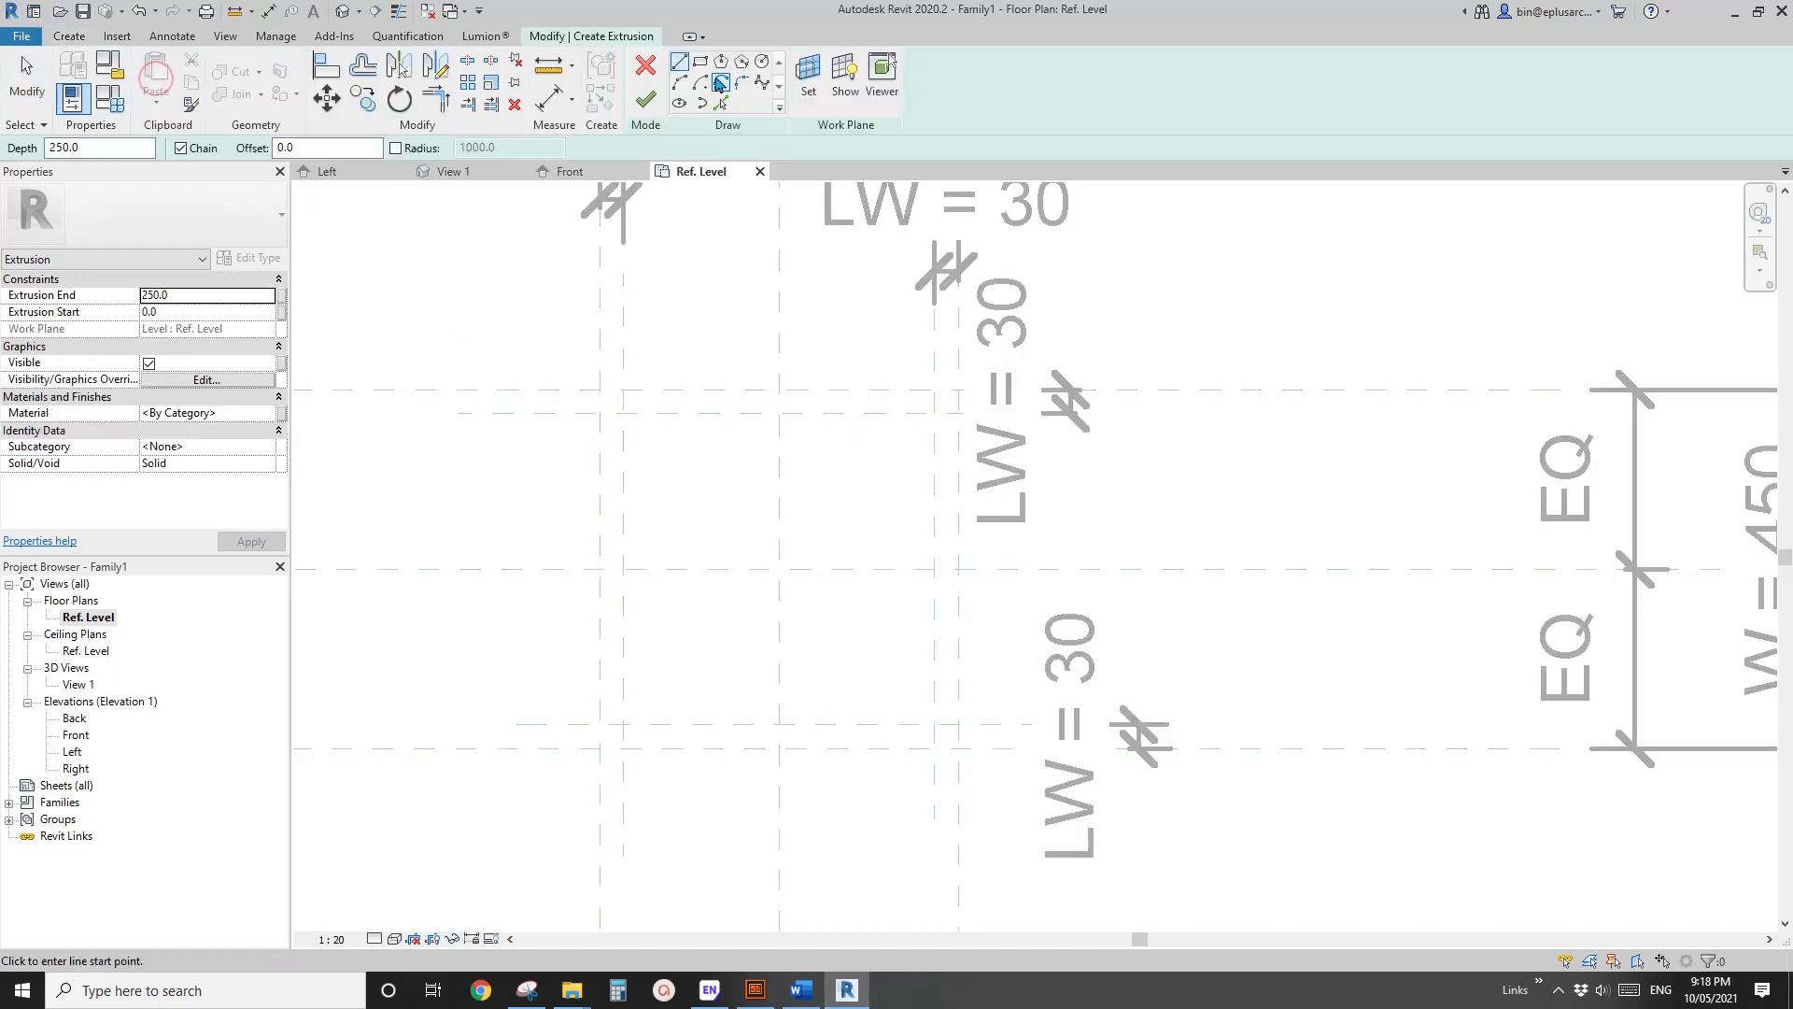
{"action": "left_click", "coordinate": [700, 62]}
{"action": "left_click", "coordinate": [600, 389]}
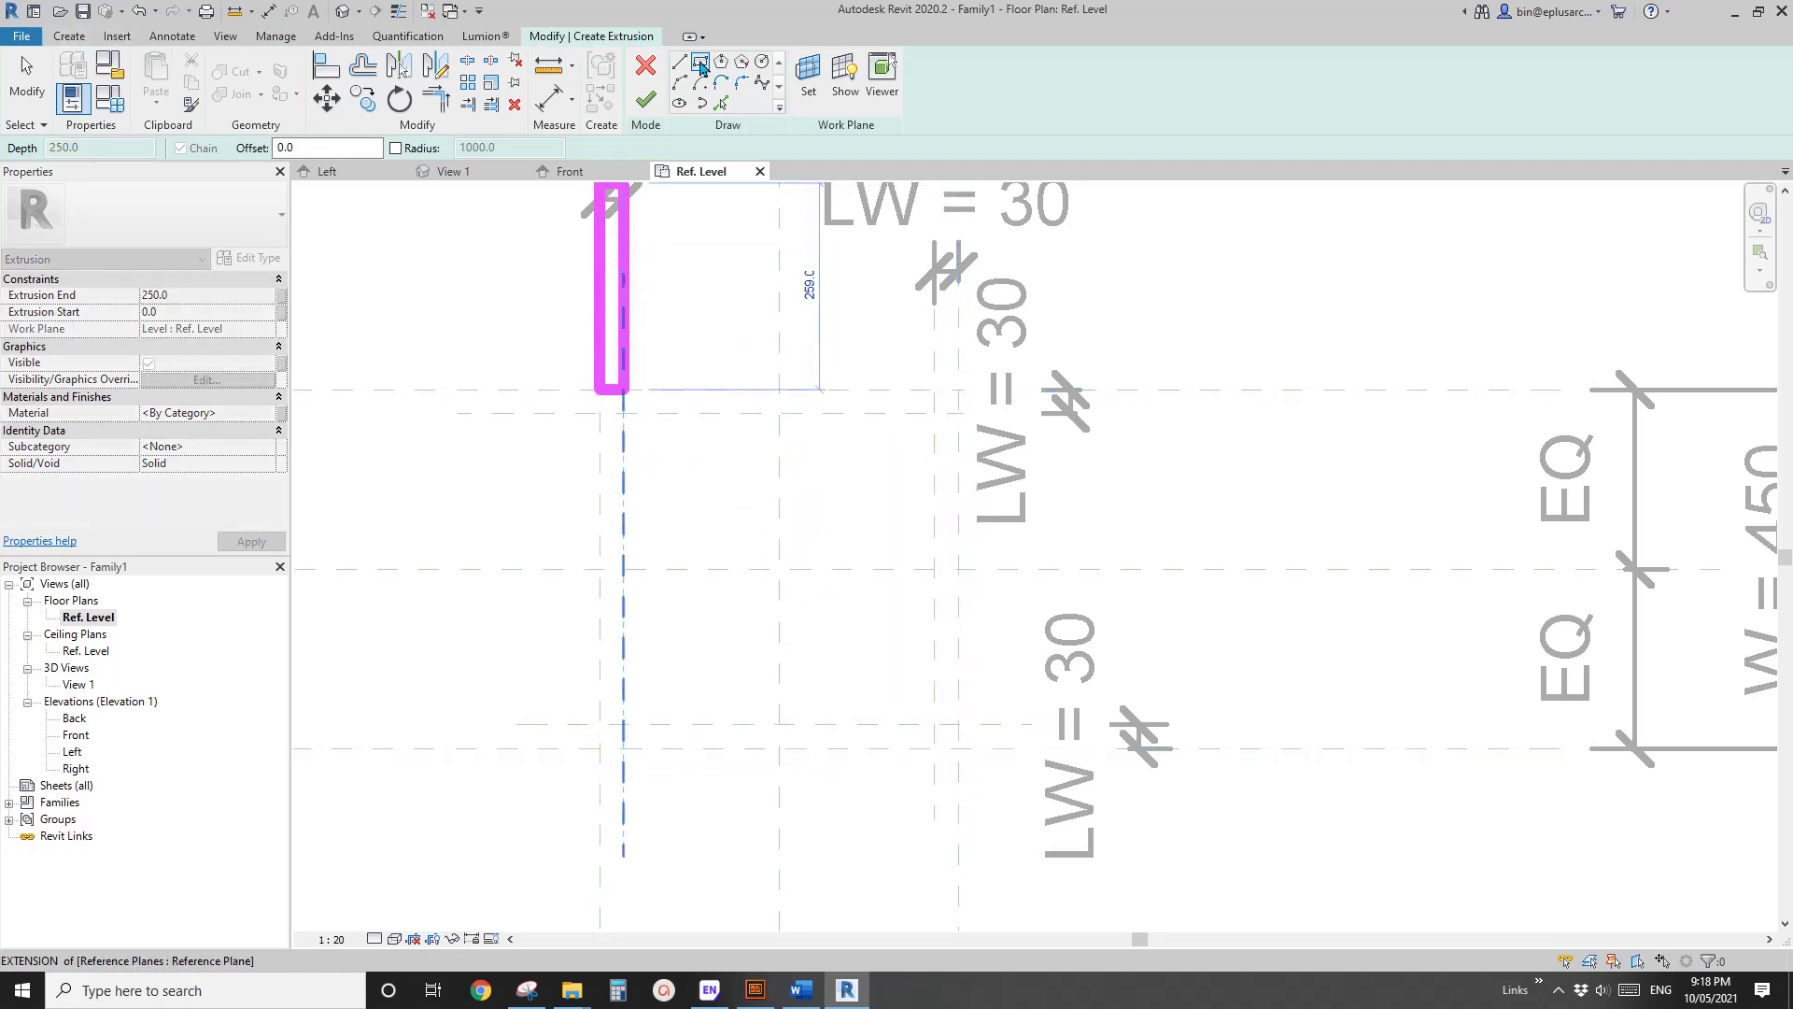
{"action": "left_click", "coordinate": [959, 747]}
{"action": "left_click", "coordinate": [892, 417]}
{"action": "left_click", "coordinate": [934, 523]}
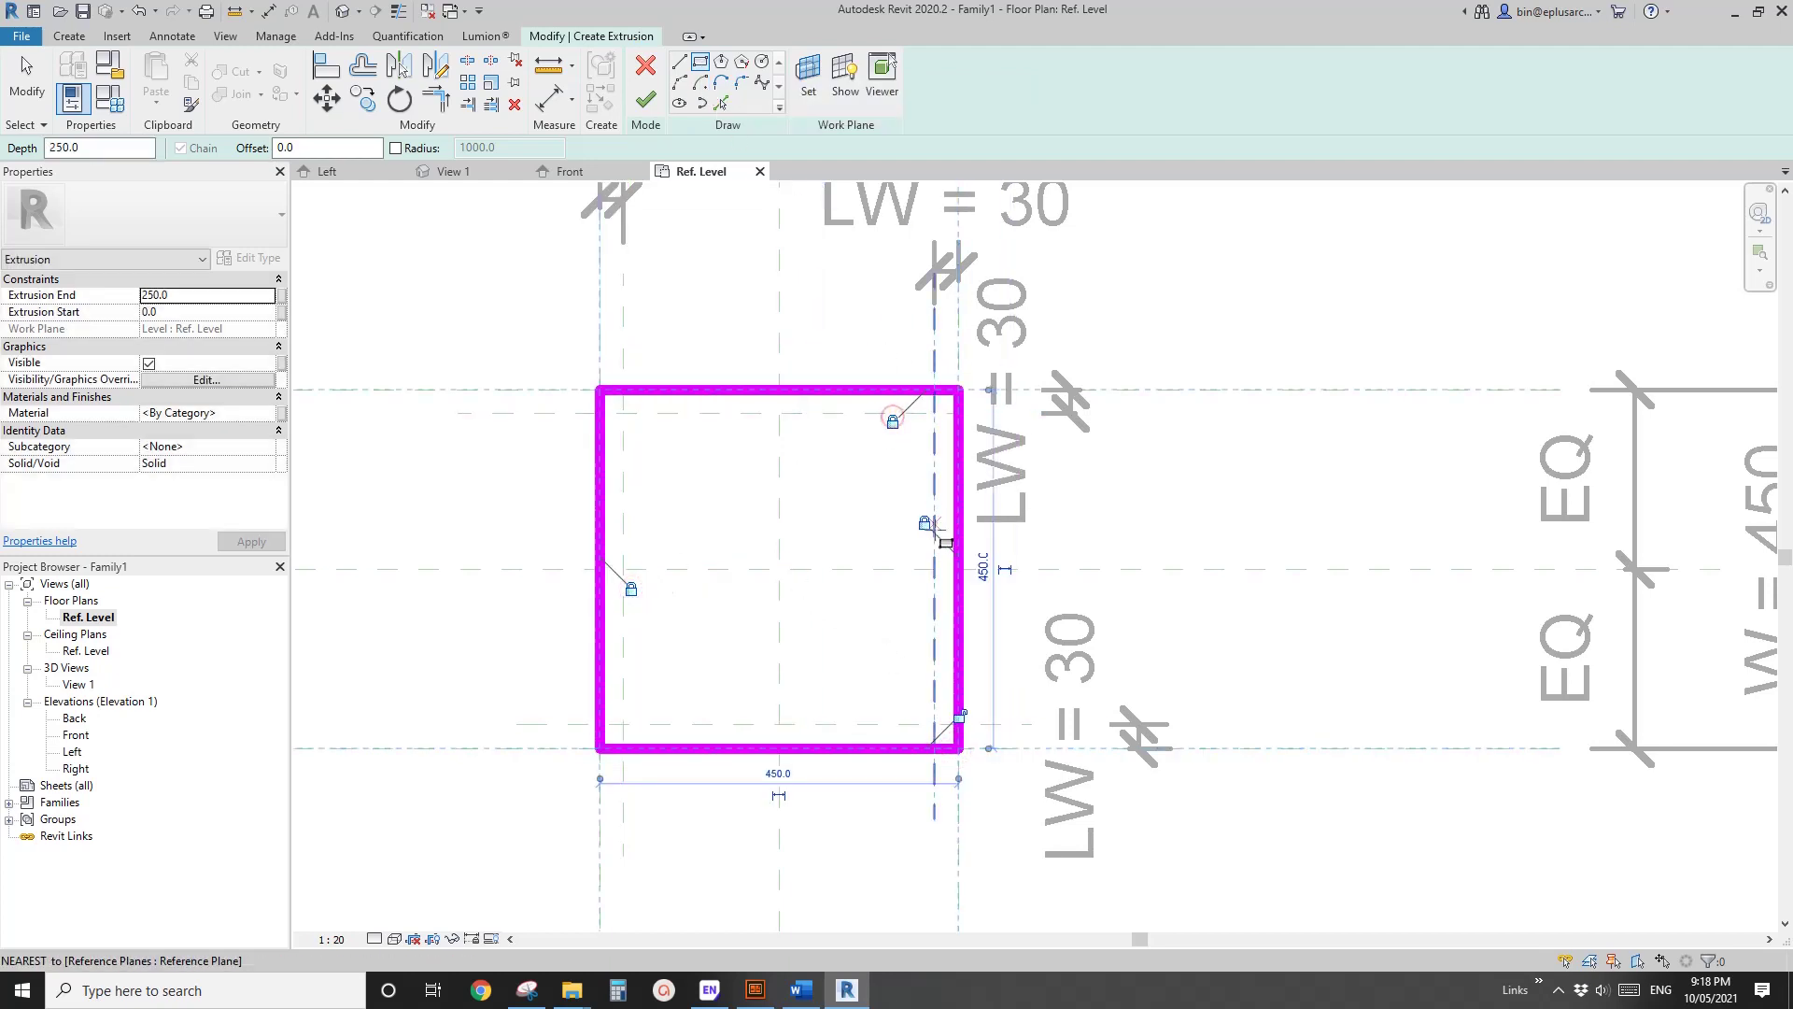
Sketch an inner rectangle on the inner reference planes and lock its sides to them.
{"action": "left_click", "coordinate": [623, 412]}
{"action": "left_click", "coordinate": [934, 724]}
{"action": "left_click", "coordinate": [860, 691]}
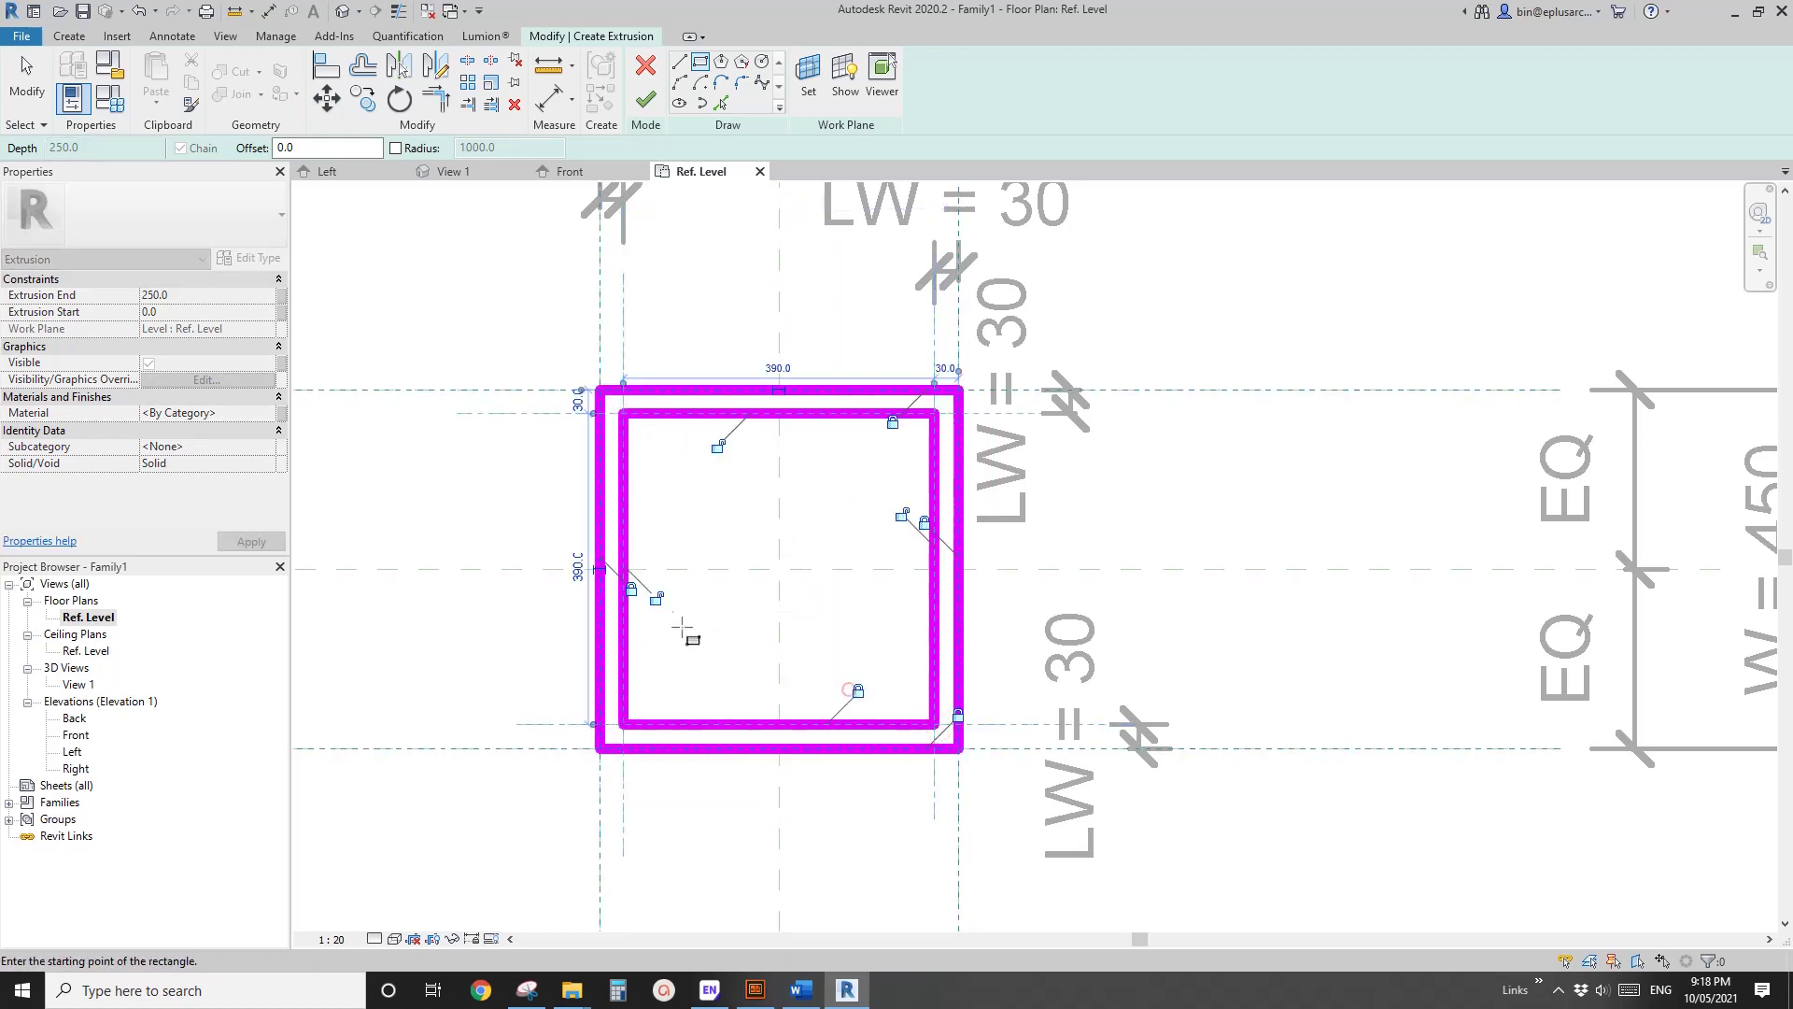
{"action": "left_click", "coordinate": [657, 600]}
{"action": "left_click", "coordinate": [718, 446]}
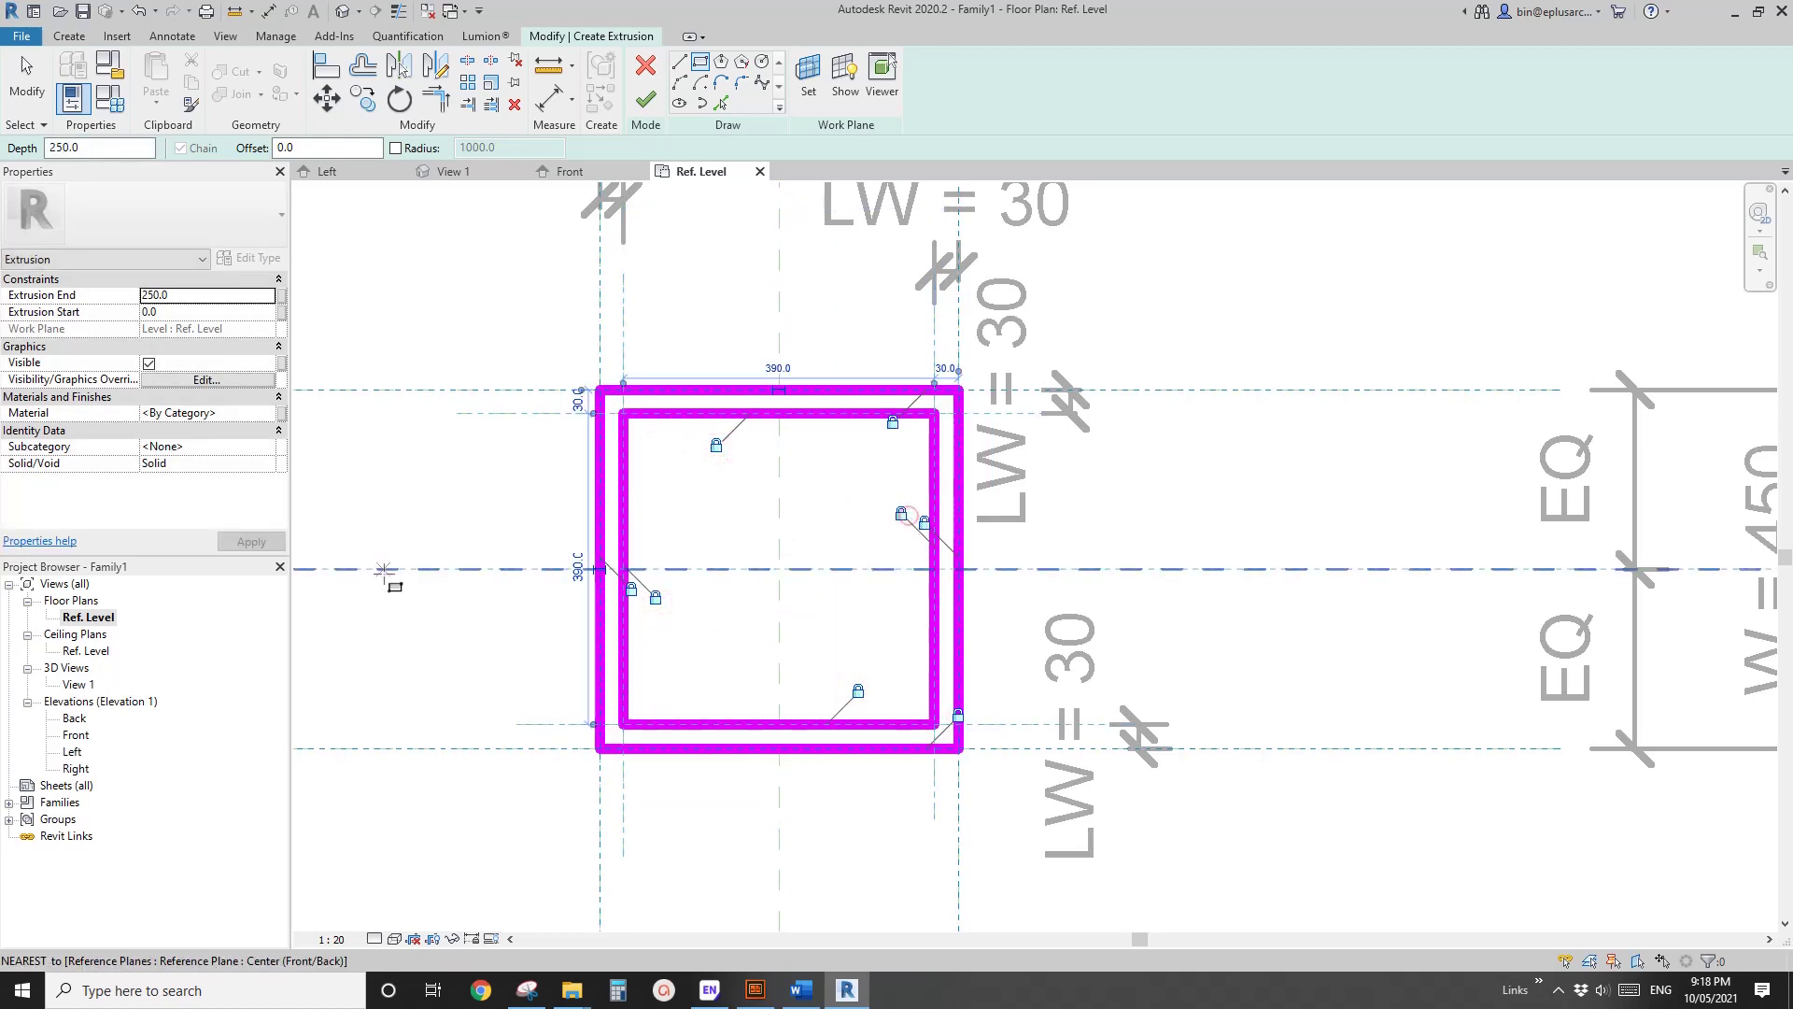
Finish the extrusion and, in the Front elevation, fit it between Ref. Level and the lower inner plane, locking it in place.
{"action": "double_click", "coordinate": [77, 735]}
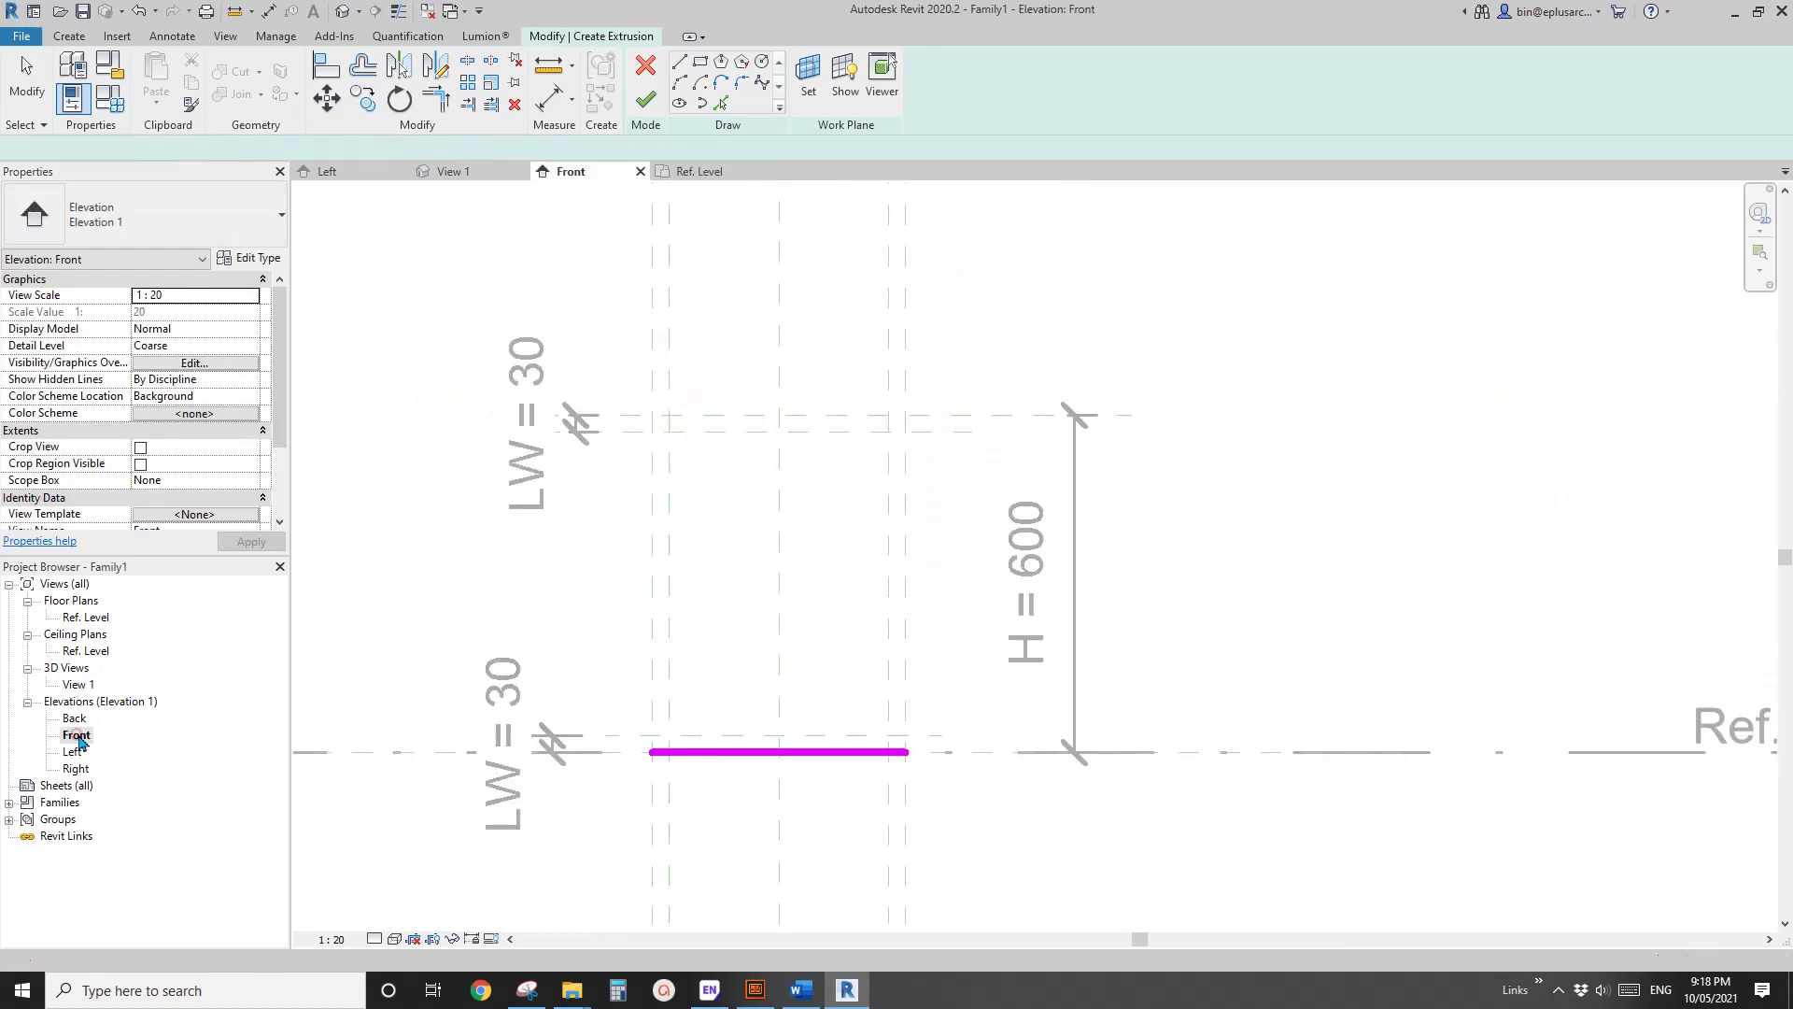
{"action": "left_click", "coordinate": [645, 99]}
{"action": "scroll", "coordinate": [785, 604], "scroll_direction": "up", "scroll_amount": 3}
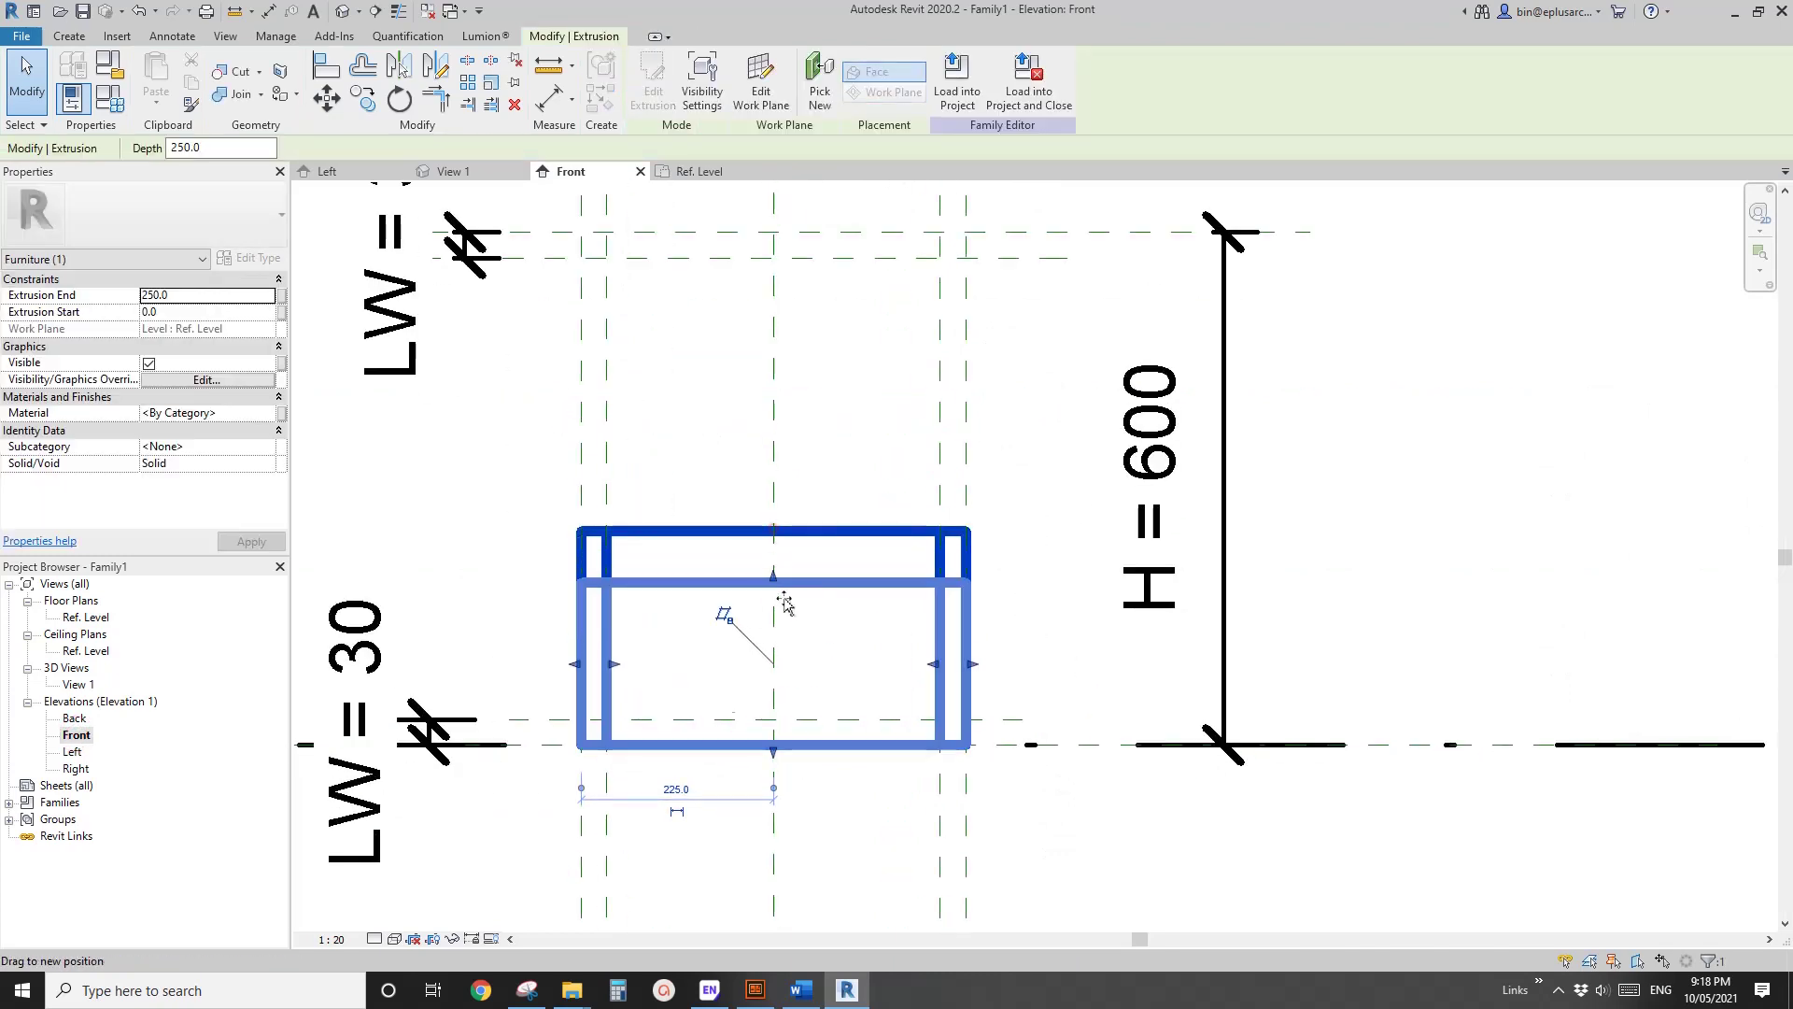
{"action": "left_click_drag", "start_coordinate": [784, 603], "coordinate": [775, 759]}
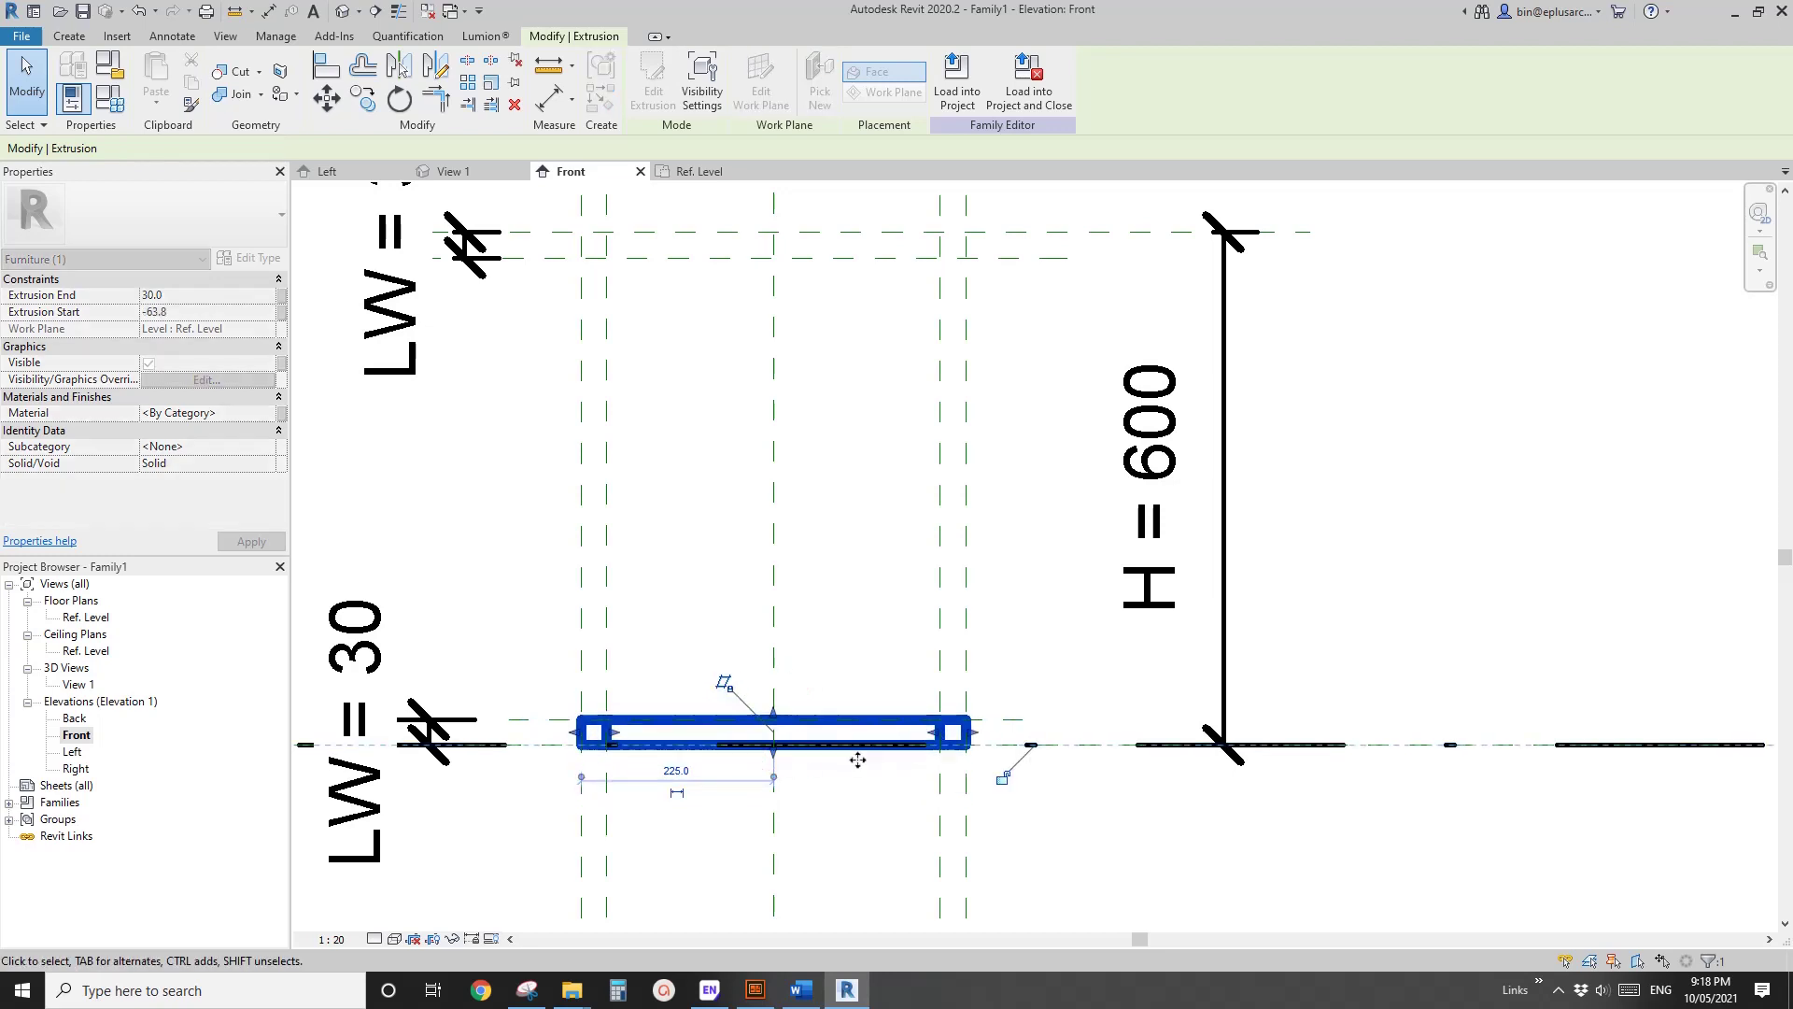
{"action": "left_click", "coordinate": [1005, 777]}
{"action": "middle_click_drag", "start_coordinate": [1074, 570], "coordinate": [1098, 537]}
{"action": "left_click", "coordinate": [1097, 537]}
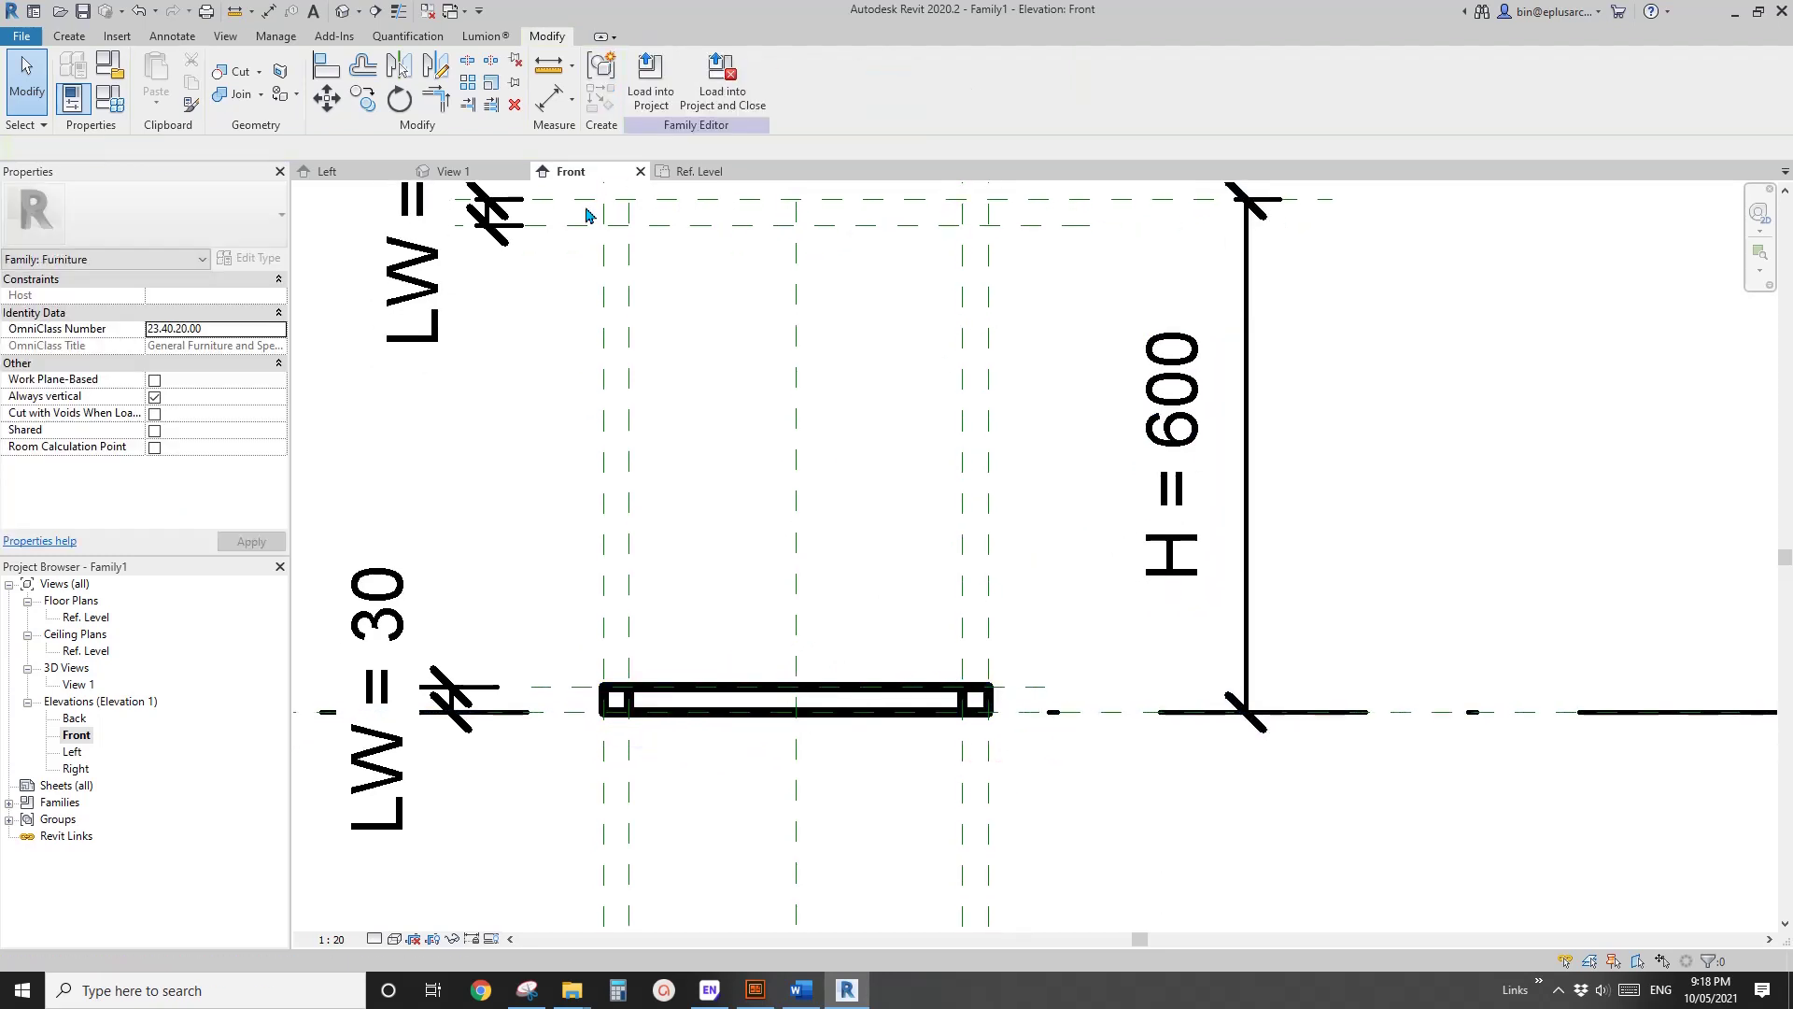
Open the default 3D view, set its scale to 1:10 and orbit around the bottom frame.
{"action": "left_click", "coordinate": [343, 12]}
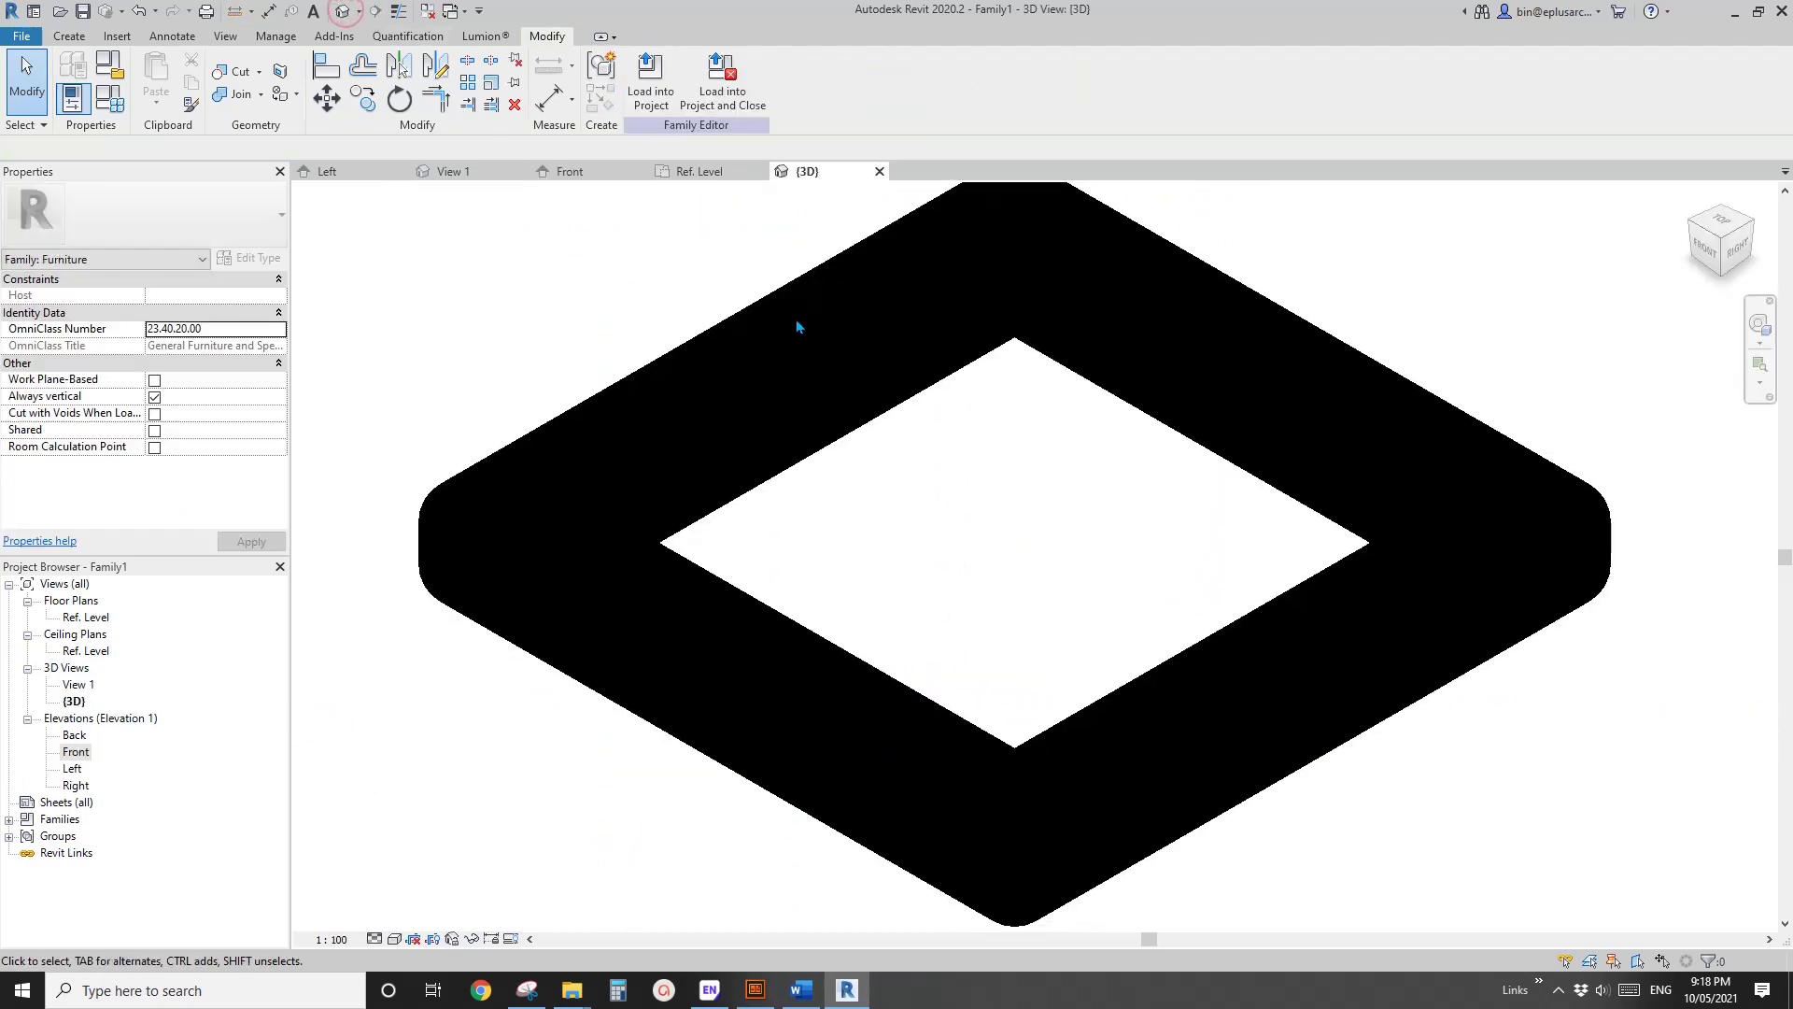
{"action": "left_click", "coordinate": [331, 939]}
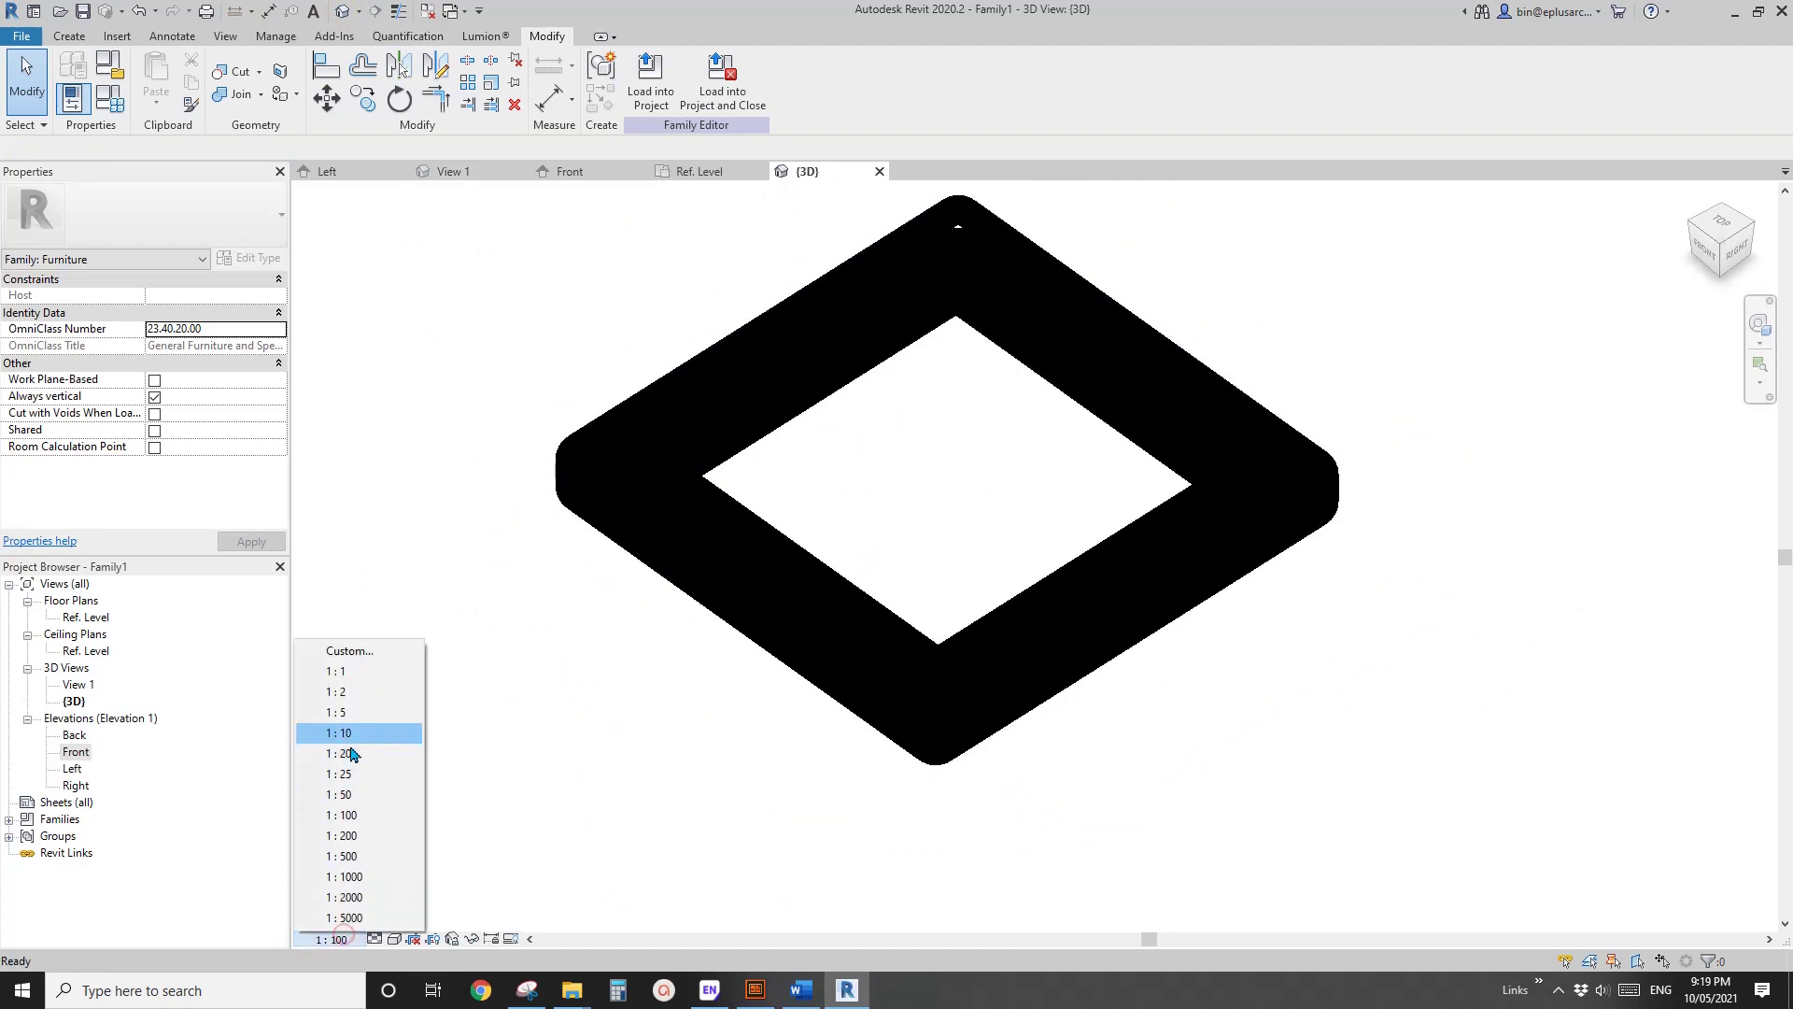
{"action": "left_click", "coordinate": [349, 737]}
{"action": "middle_click_drag", "start_coordinate": [896, 561], "coordinate": [590, 624], "text": "shift"}
Copy the bottom frame extrusion and paste it aligned to the same place in the Front elevation.
{"action": "double_click", "coordinate": [102, 620]}
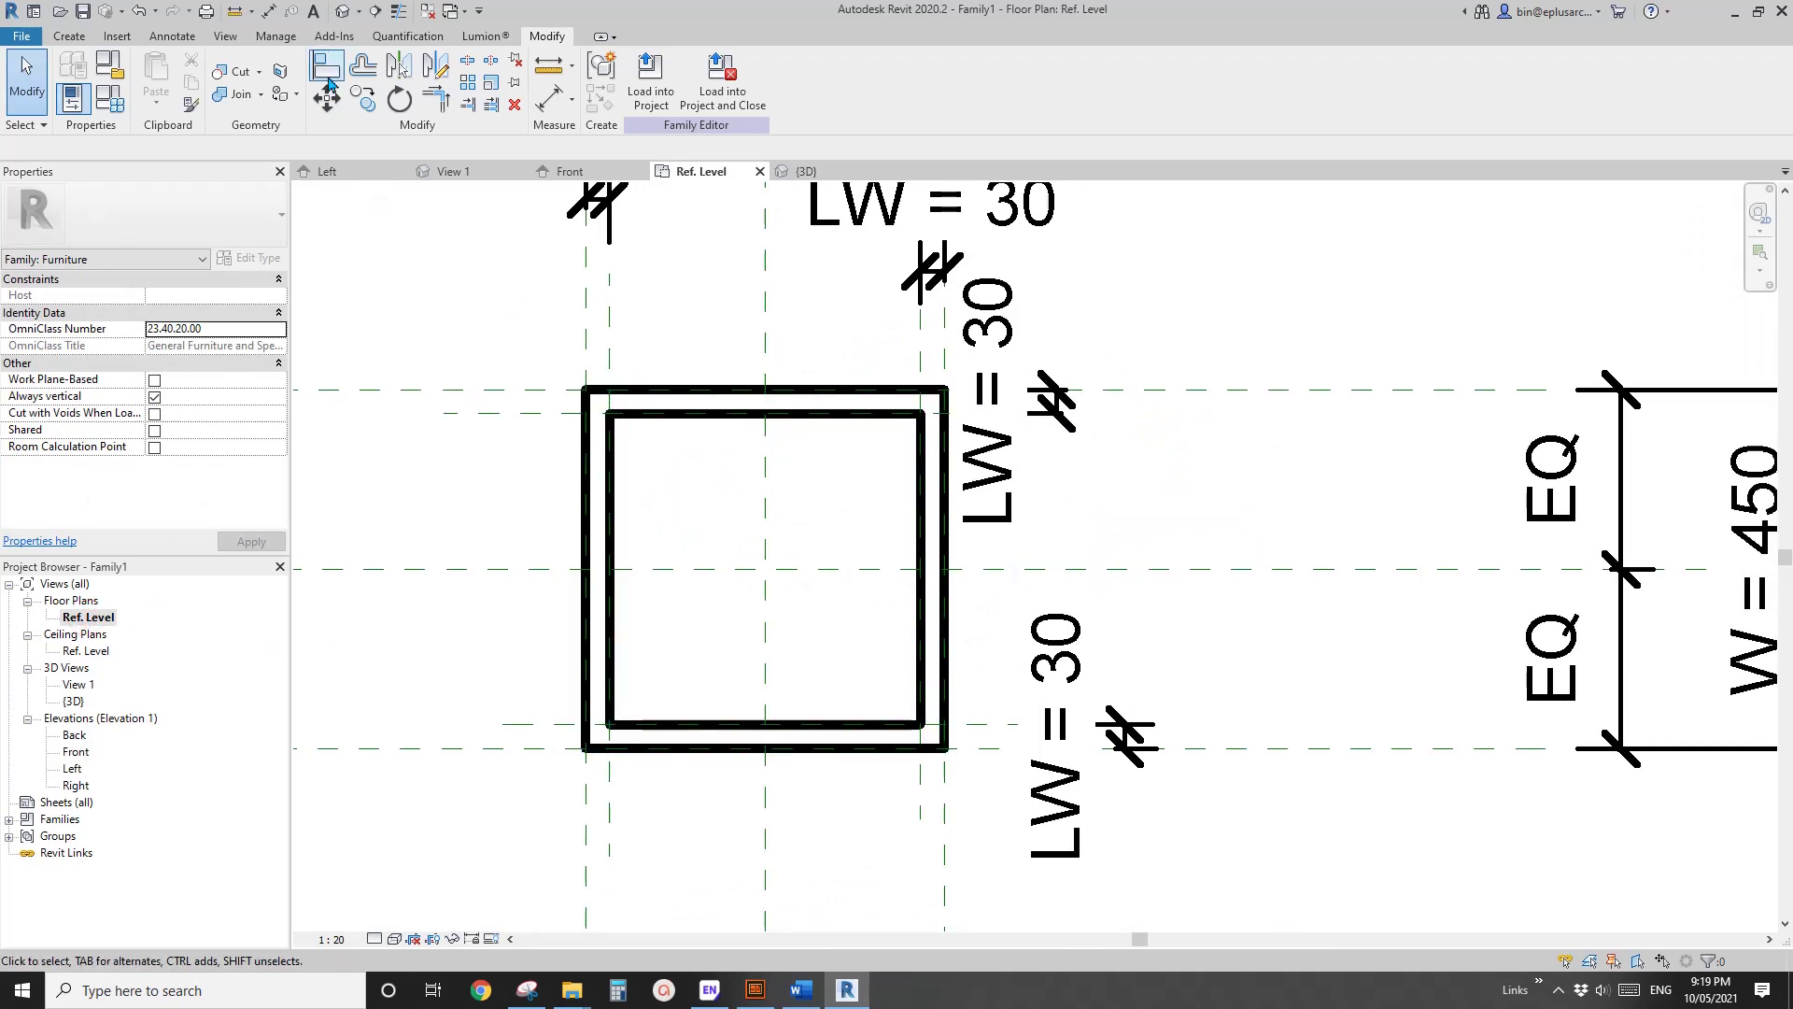
{"action": "left_click", "coordinate": [343, 11]}
{"action": "left_click", "coordinate": [755, 404]}
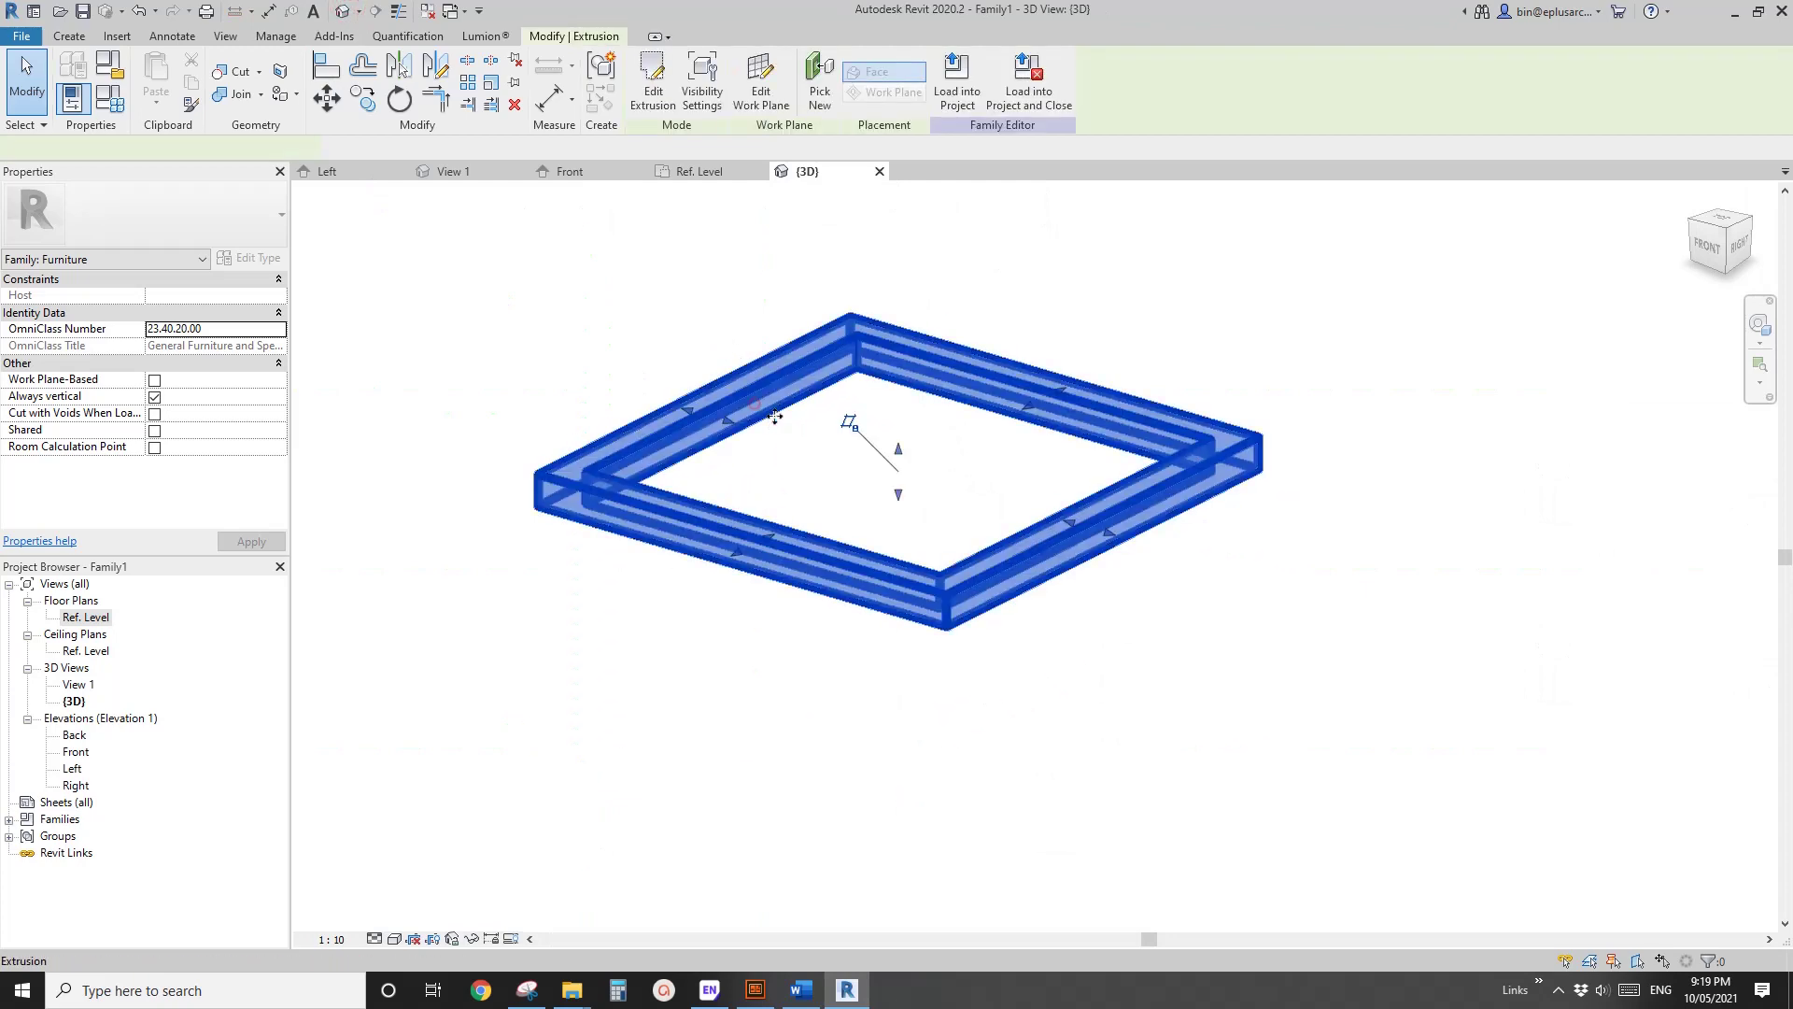
{"action": "scroll", "coordinate": [778, 423], "scroll_direction": "down", "scroll_amount": 1}
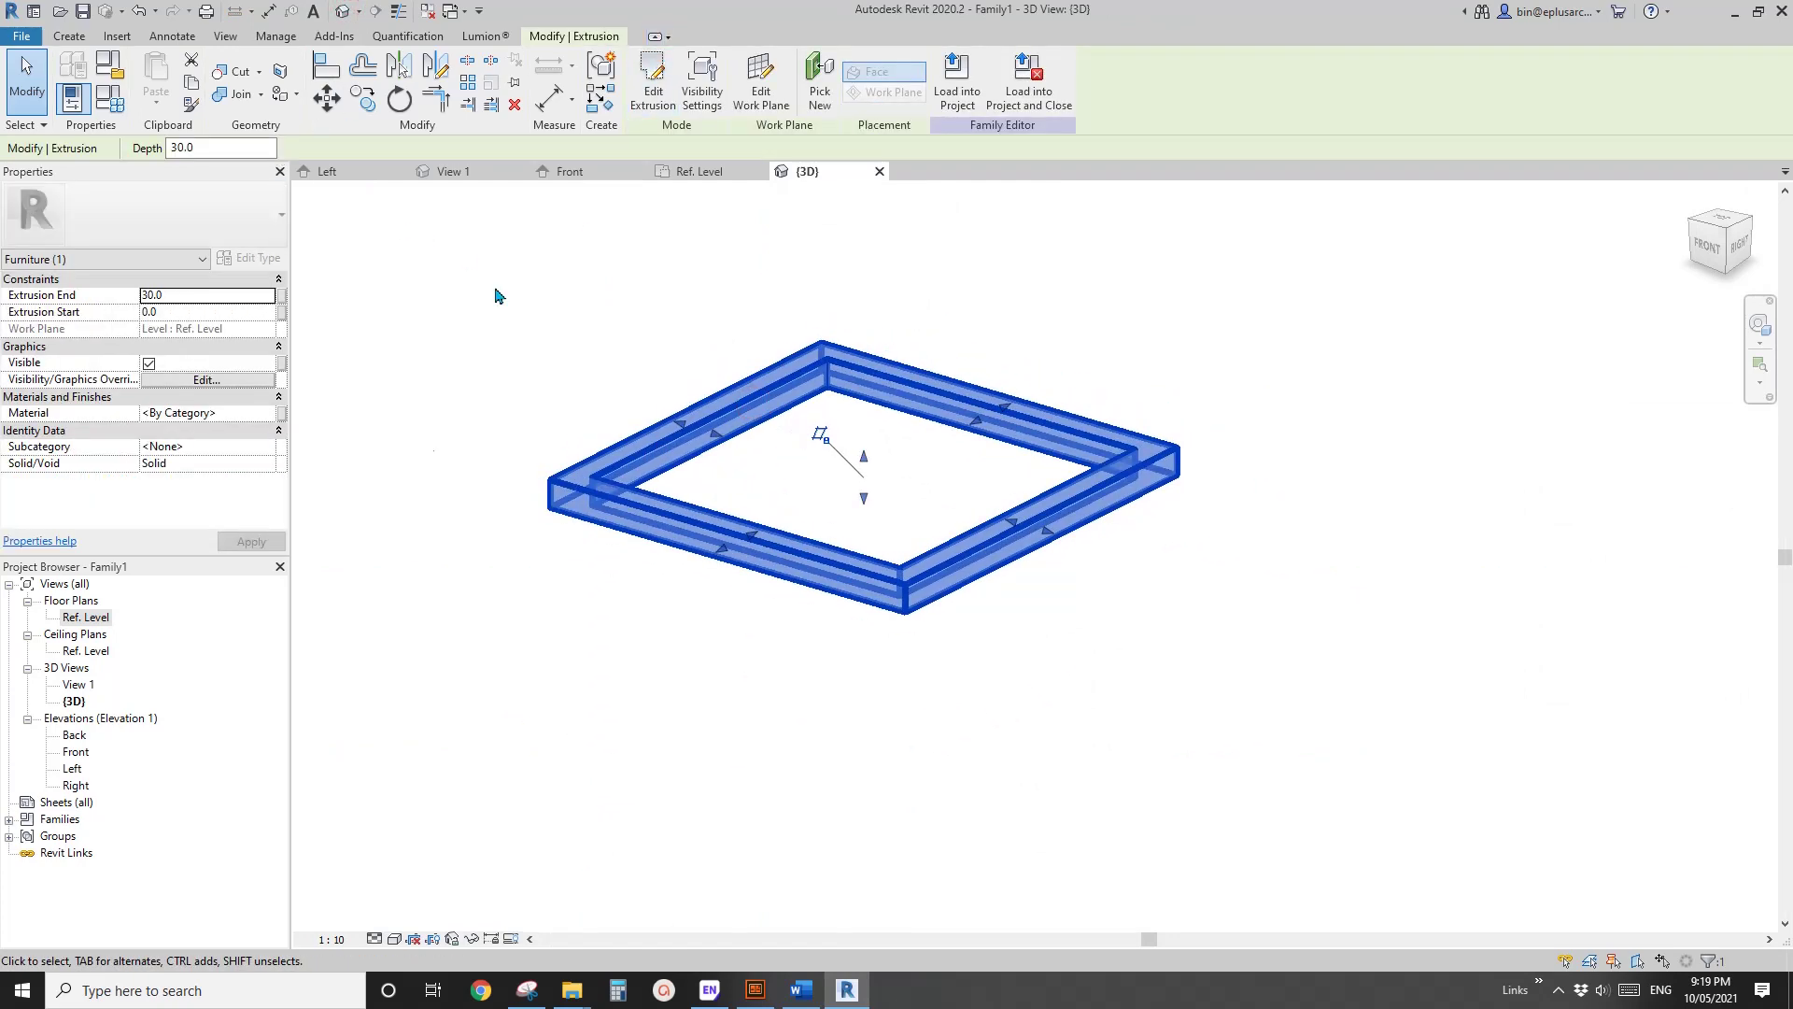
{"action": "double_click", "coordinate": [76, 753]}
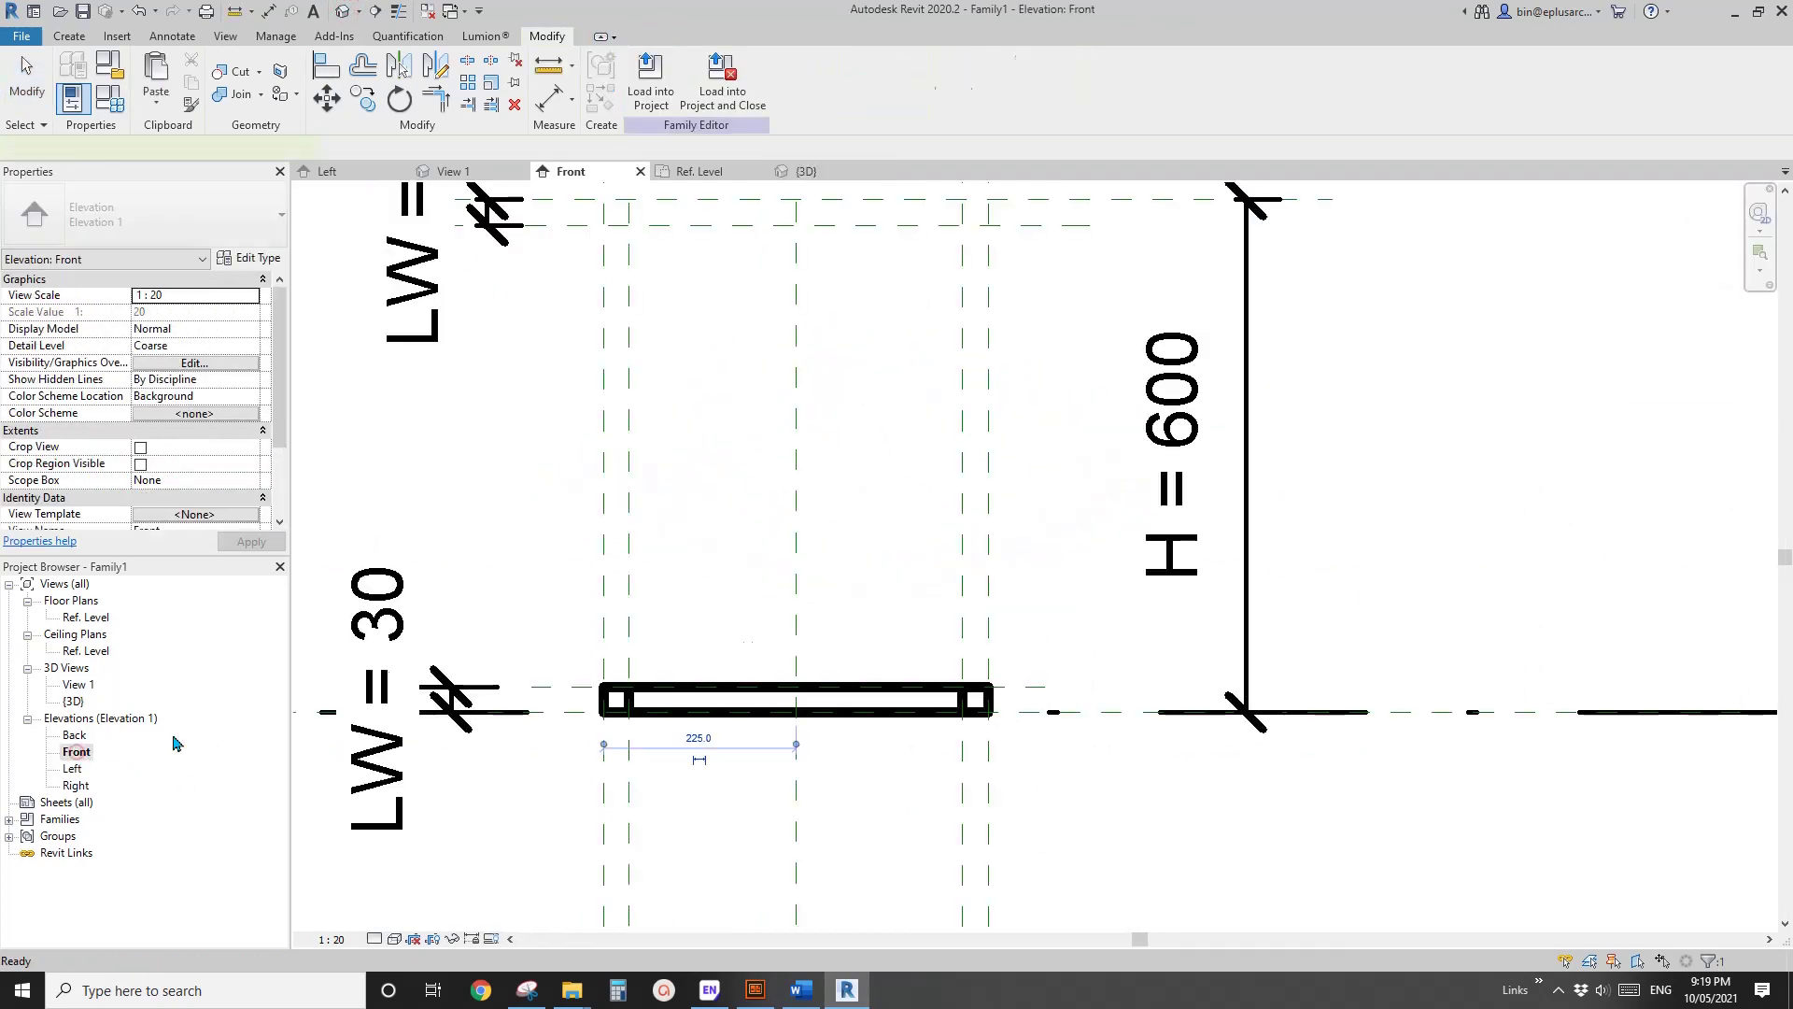
{"action": "scroll", "coordinate": [737, 705], "scroll_direction": "down", "scroll_amount": 2}
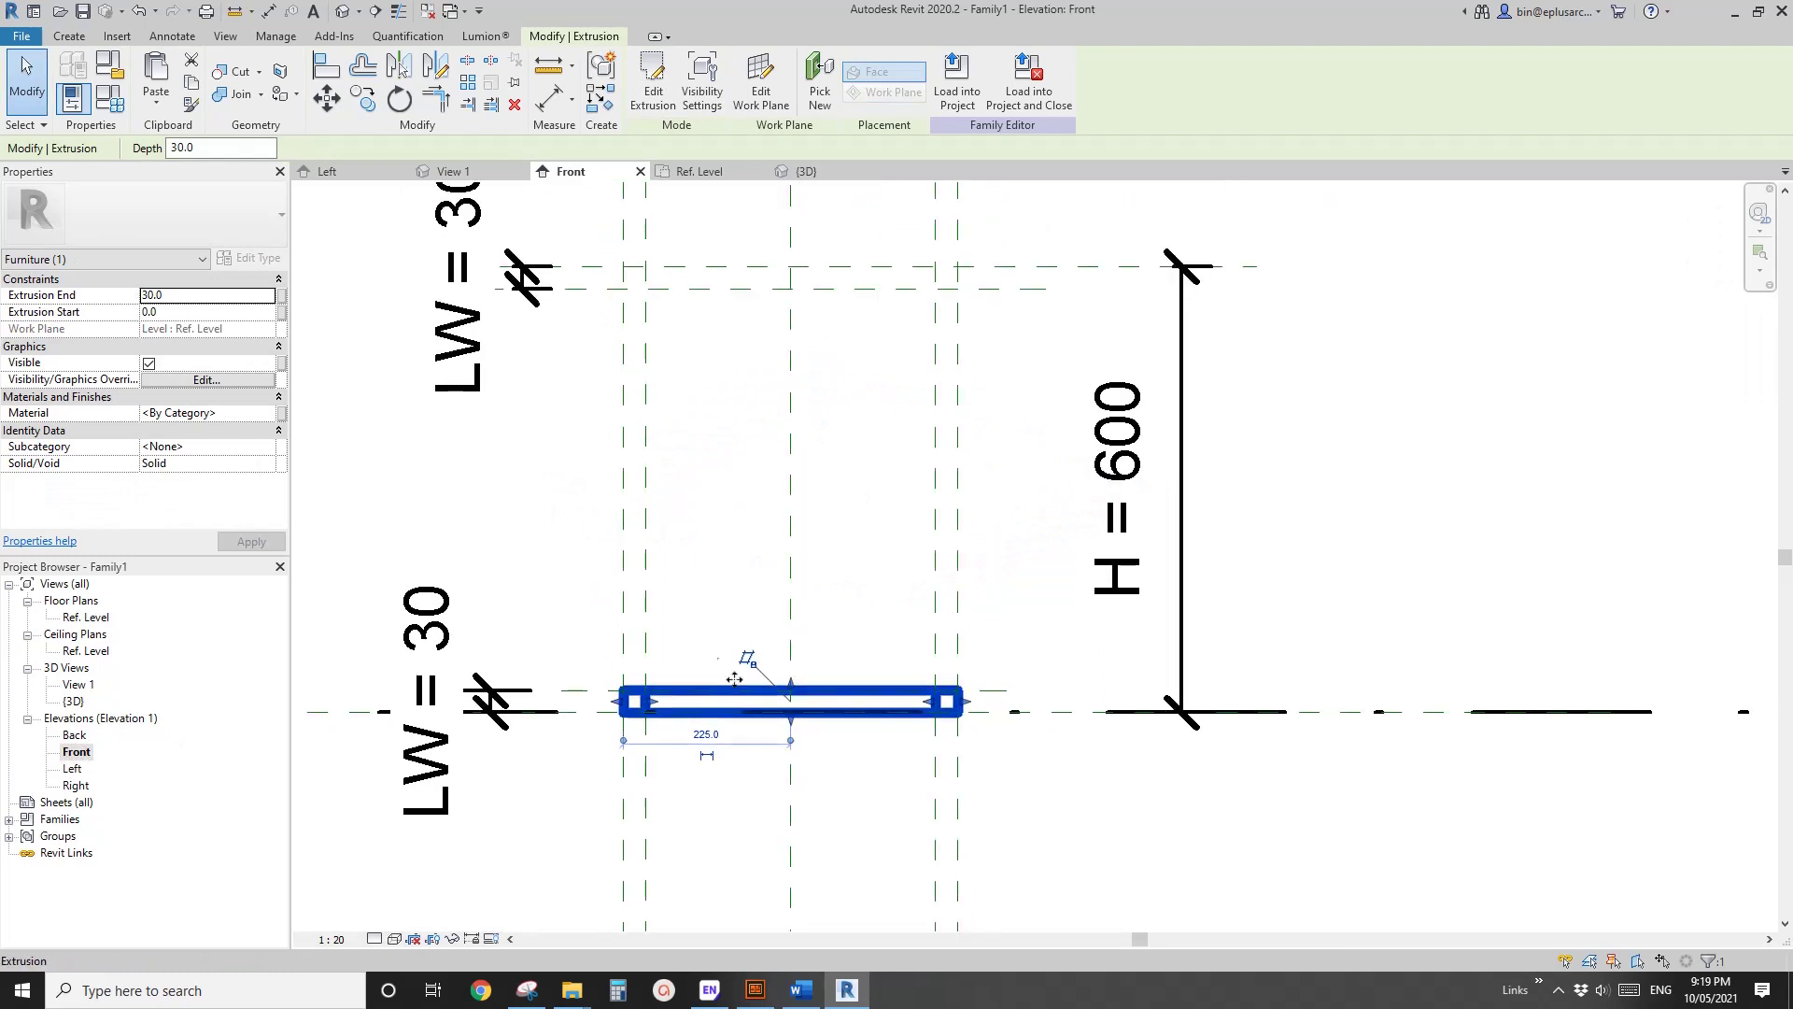
{"action": "left_click", "coordinate": [156, 101]}
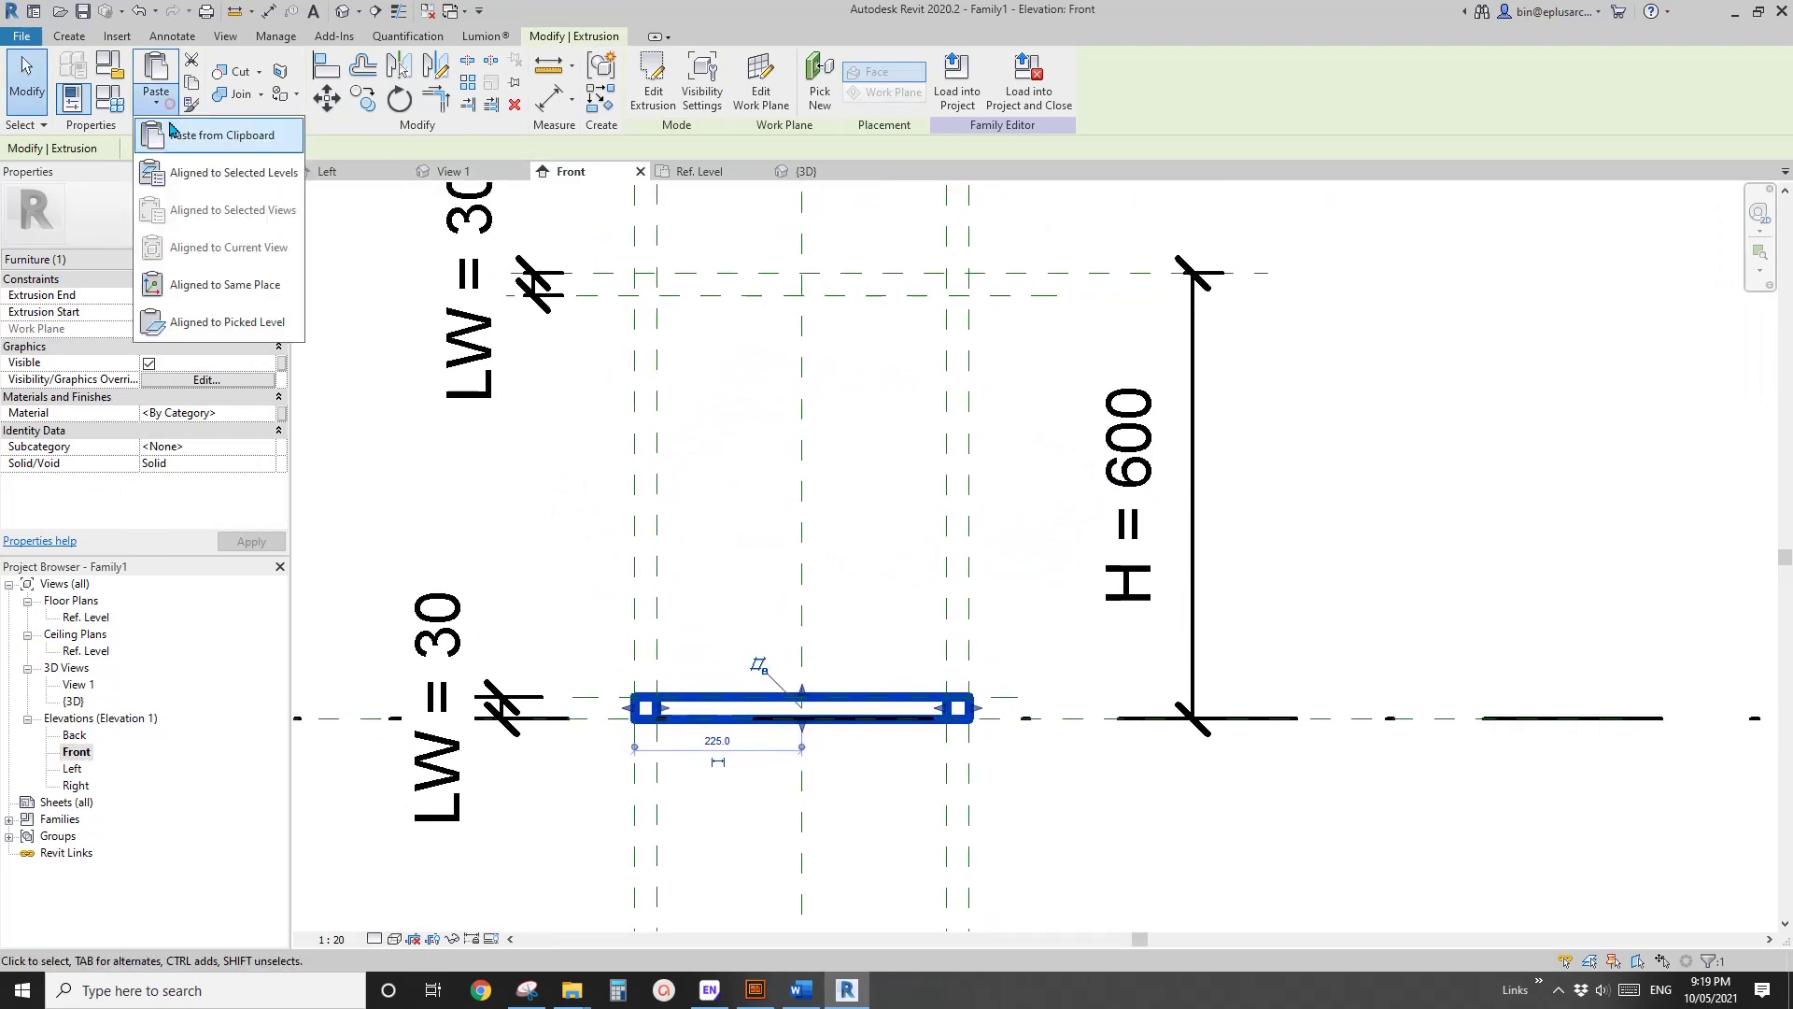
{"action": "left_click", "coordinate": [185, 286]}
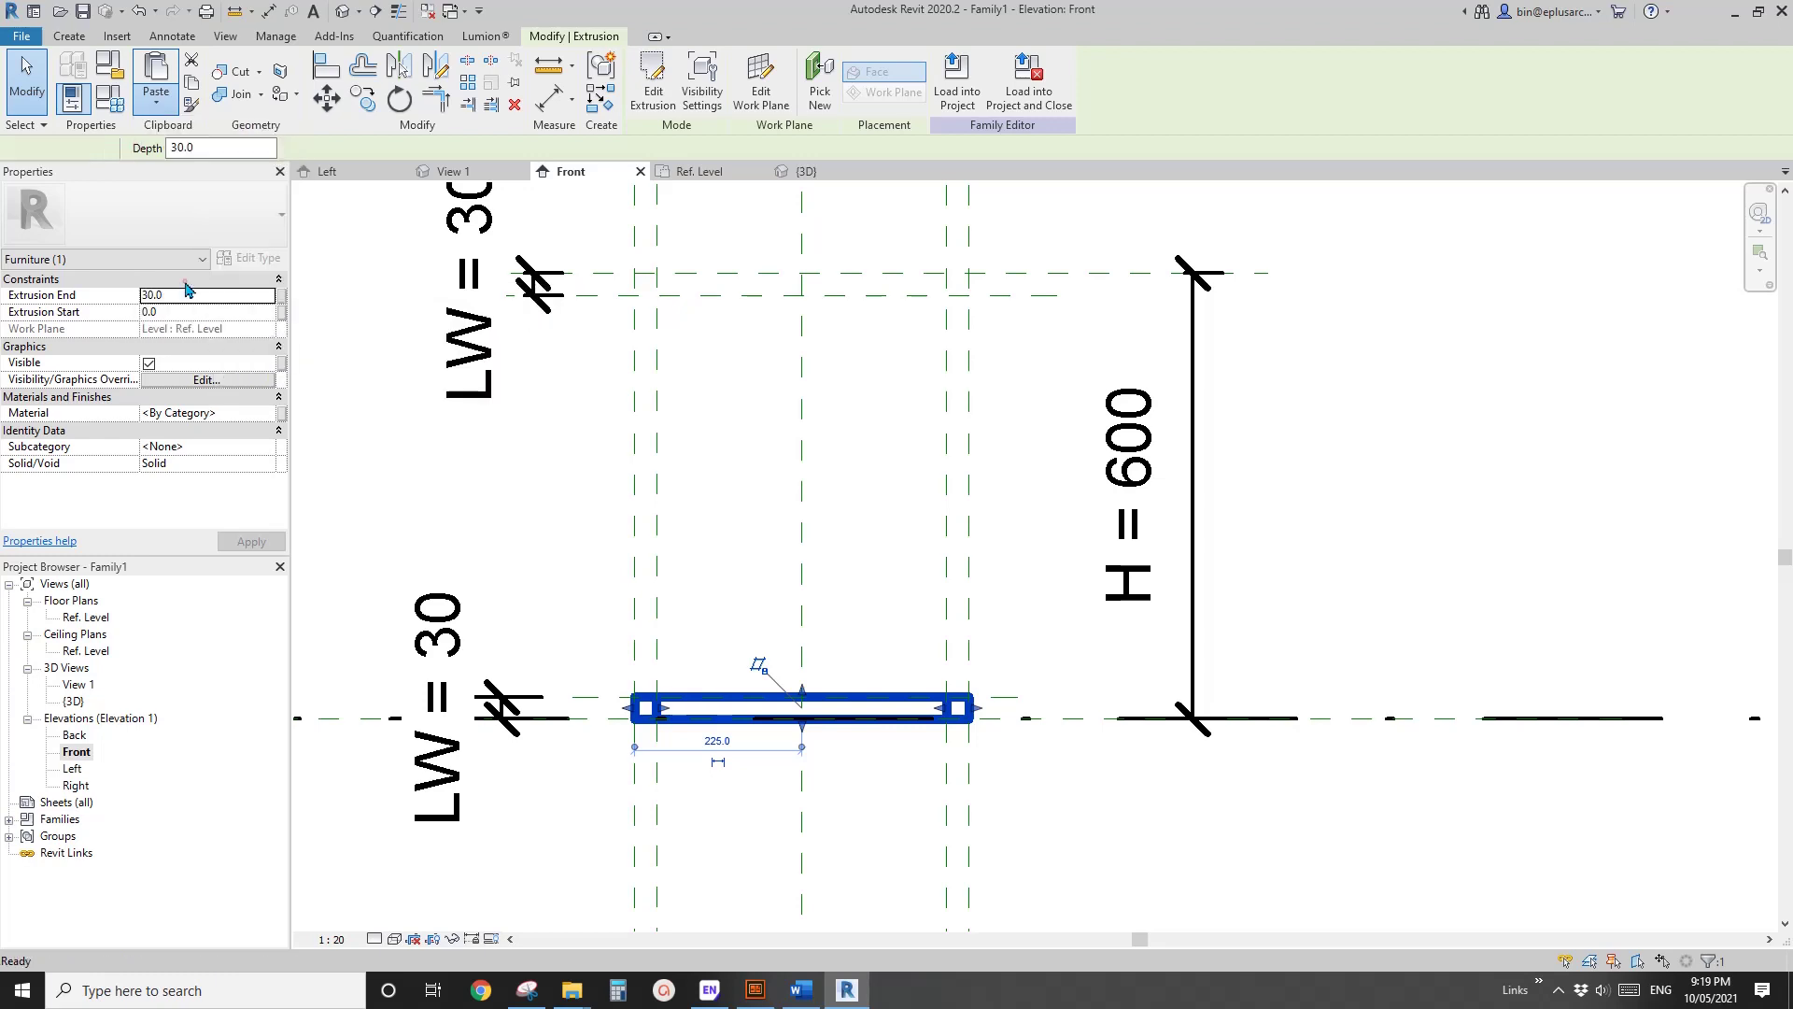
Stretch the copied frame's top to the table's top plane and its underside to the upper inner plane, and lock it.
{"action": "left_click_drag", "start_coordinate": [789, 676], "coordinate": [820, 261]}
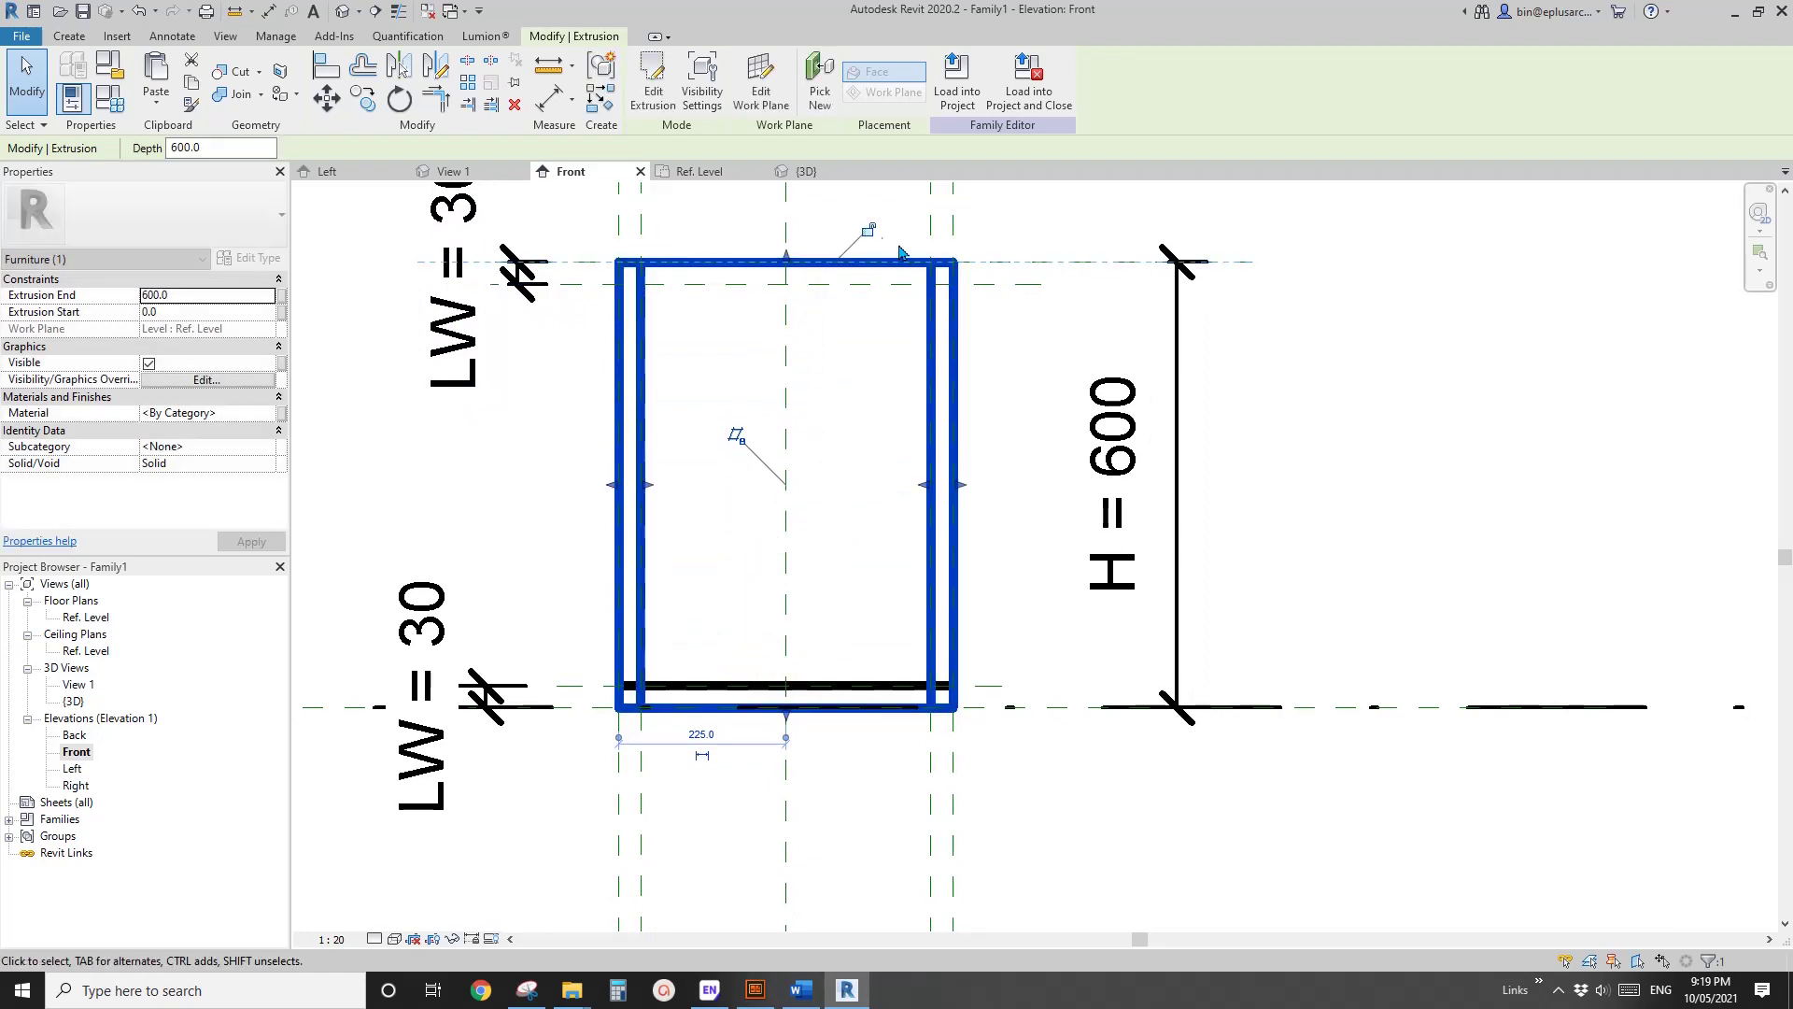
{"action": "left_click_drag", "start_coordinate": [789, 712], "coordinate": [822, 285]}
{"action": "left_click", "coordinate": [725, 321]}
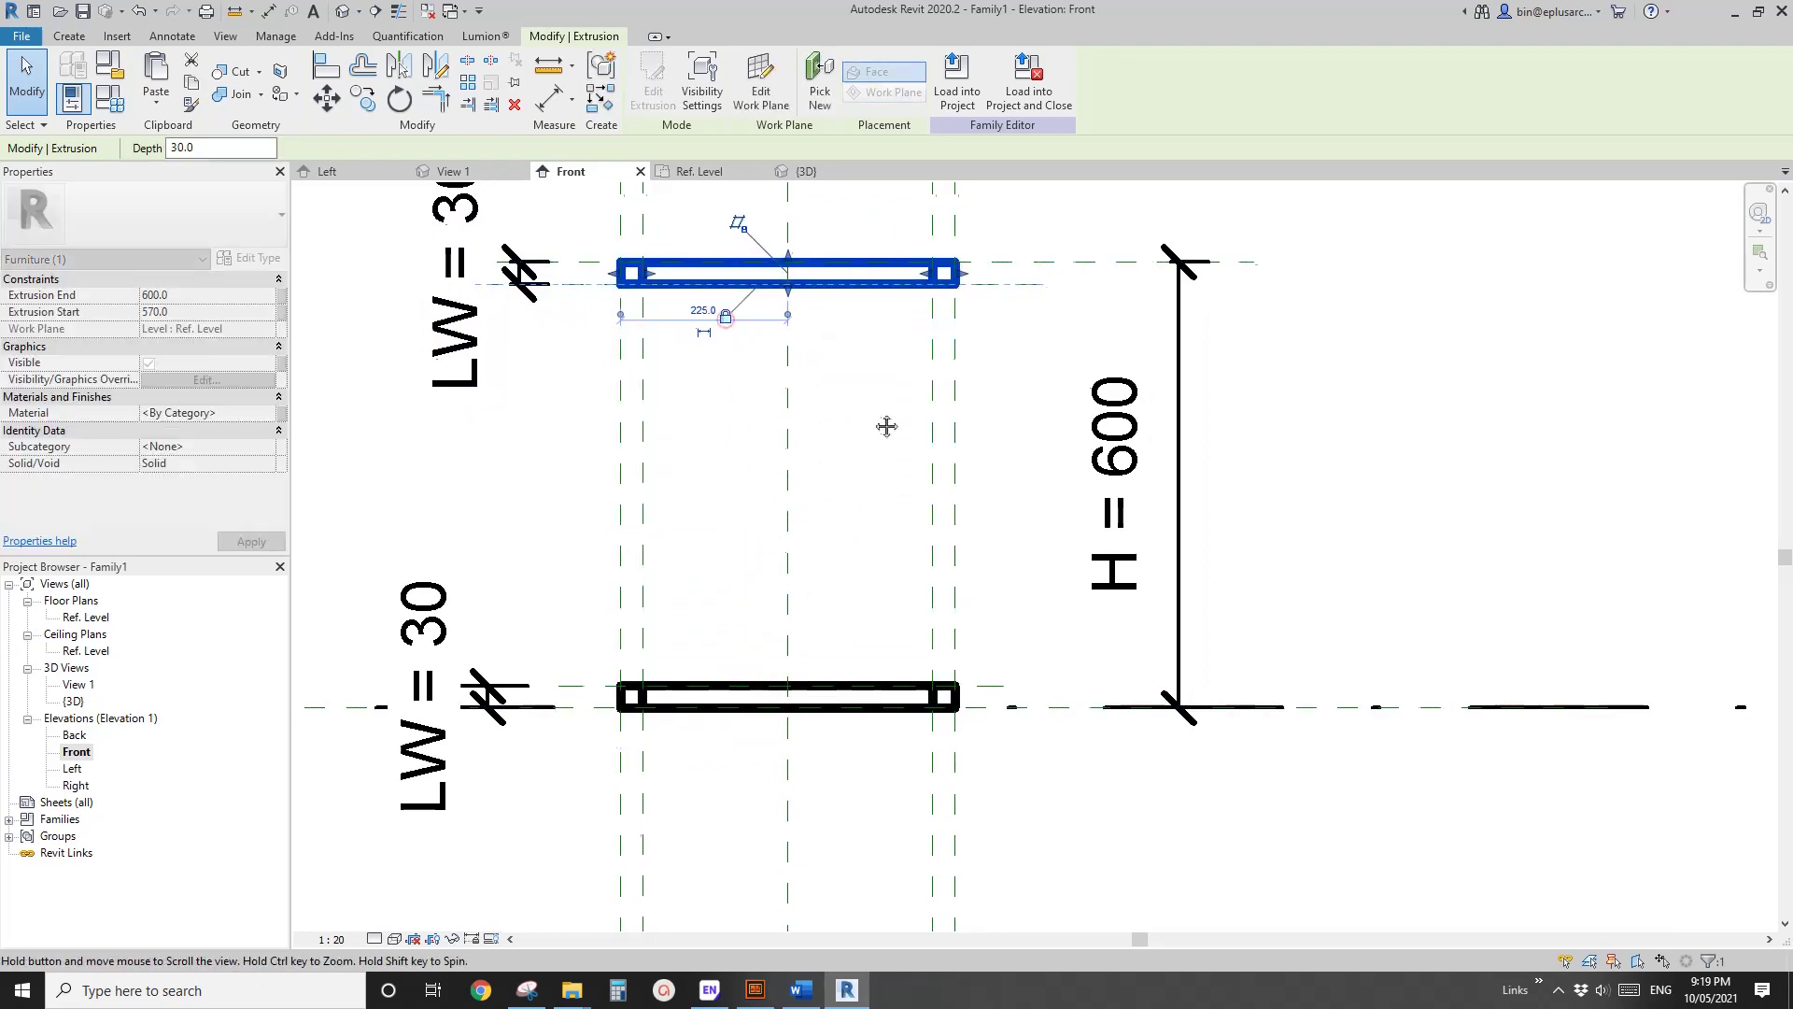
Edit the top frame's sketch in the Ref. Level plan and align and lock its four outer edges to the outer reference planes.
{"action": "double_click", "coordinate": [87, 617]}
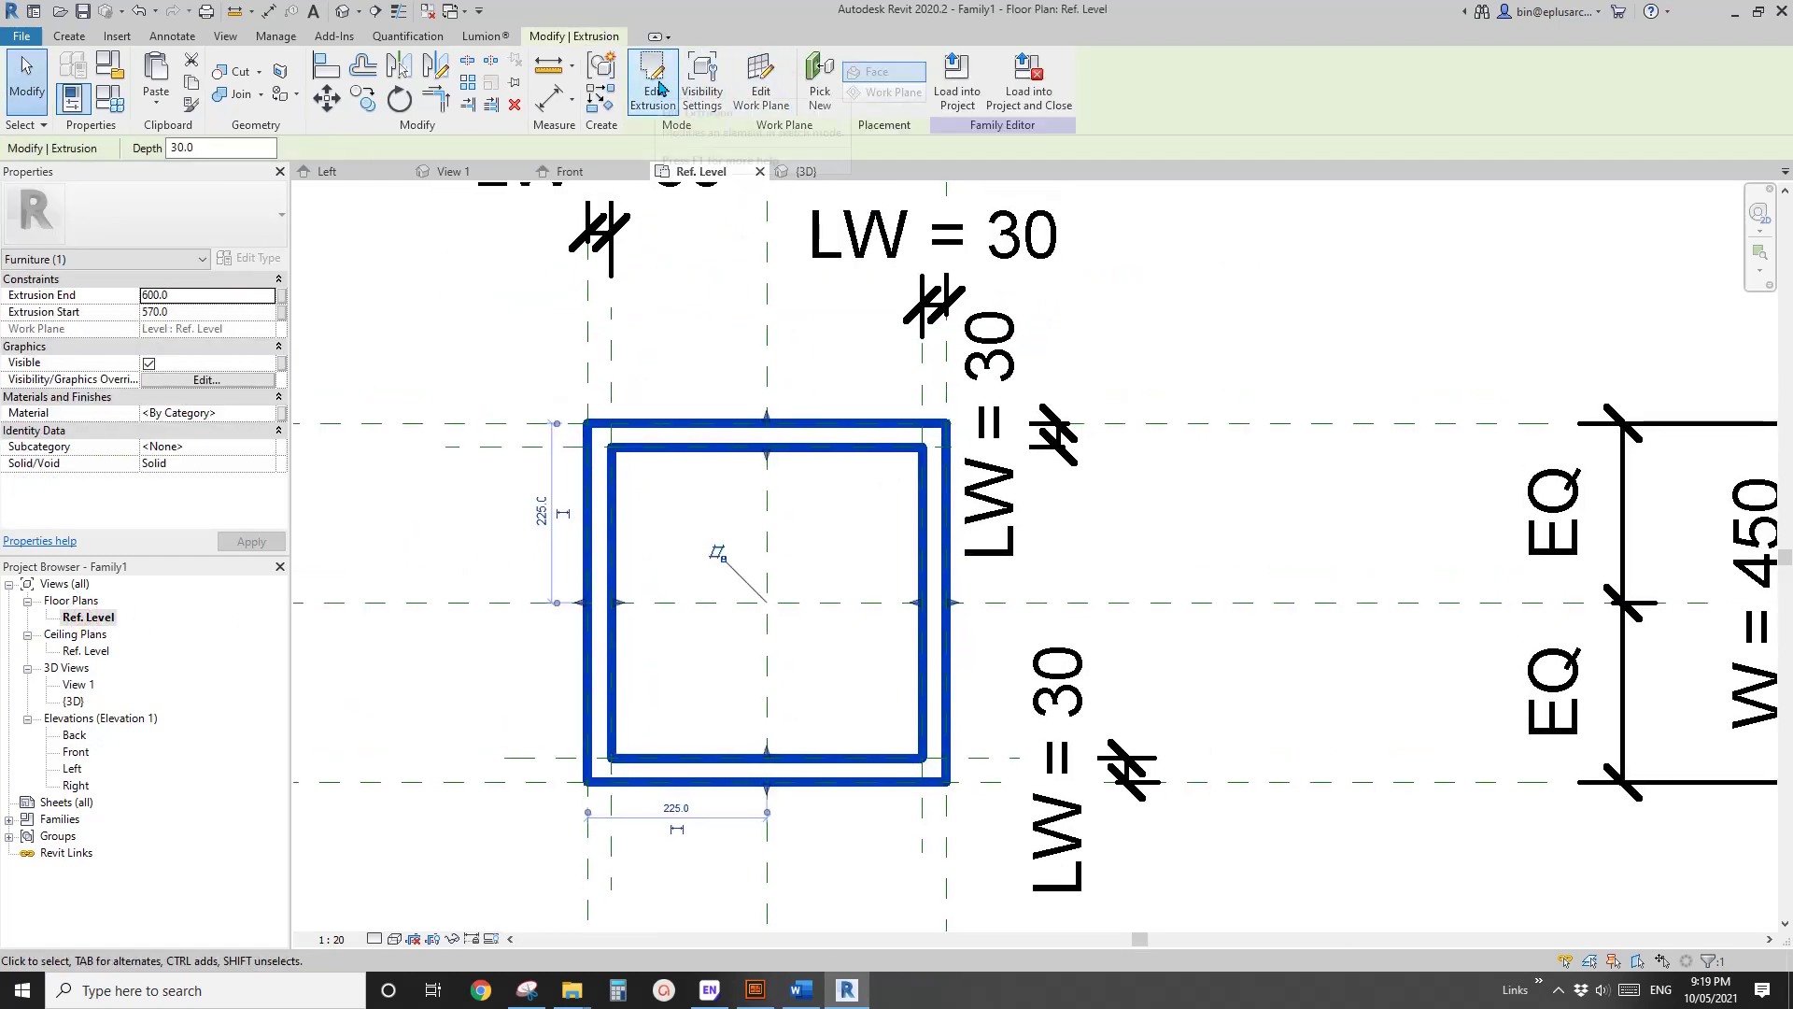
{"action": "left_click", "coordinate": [655, 89]}
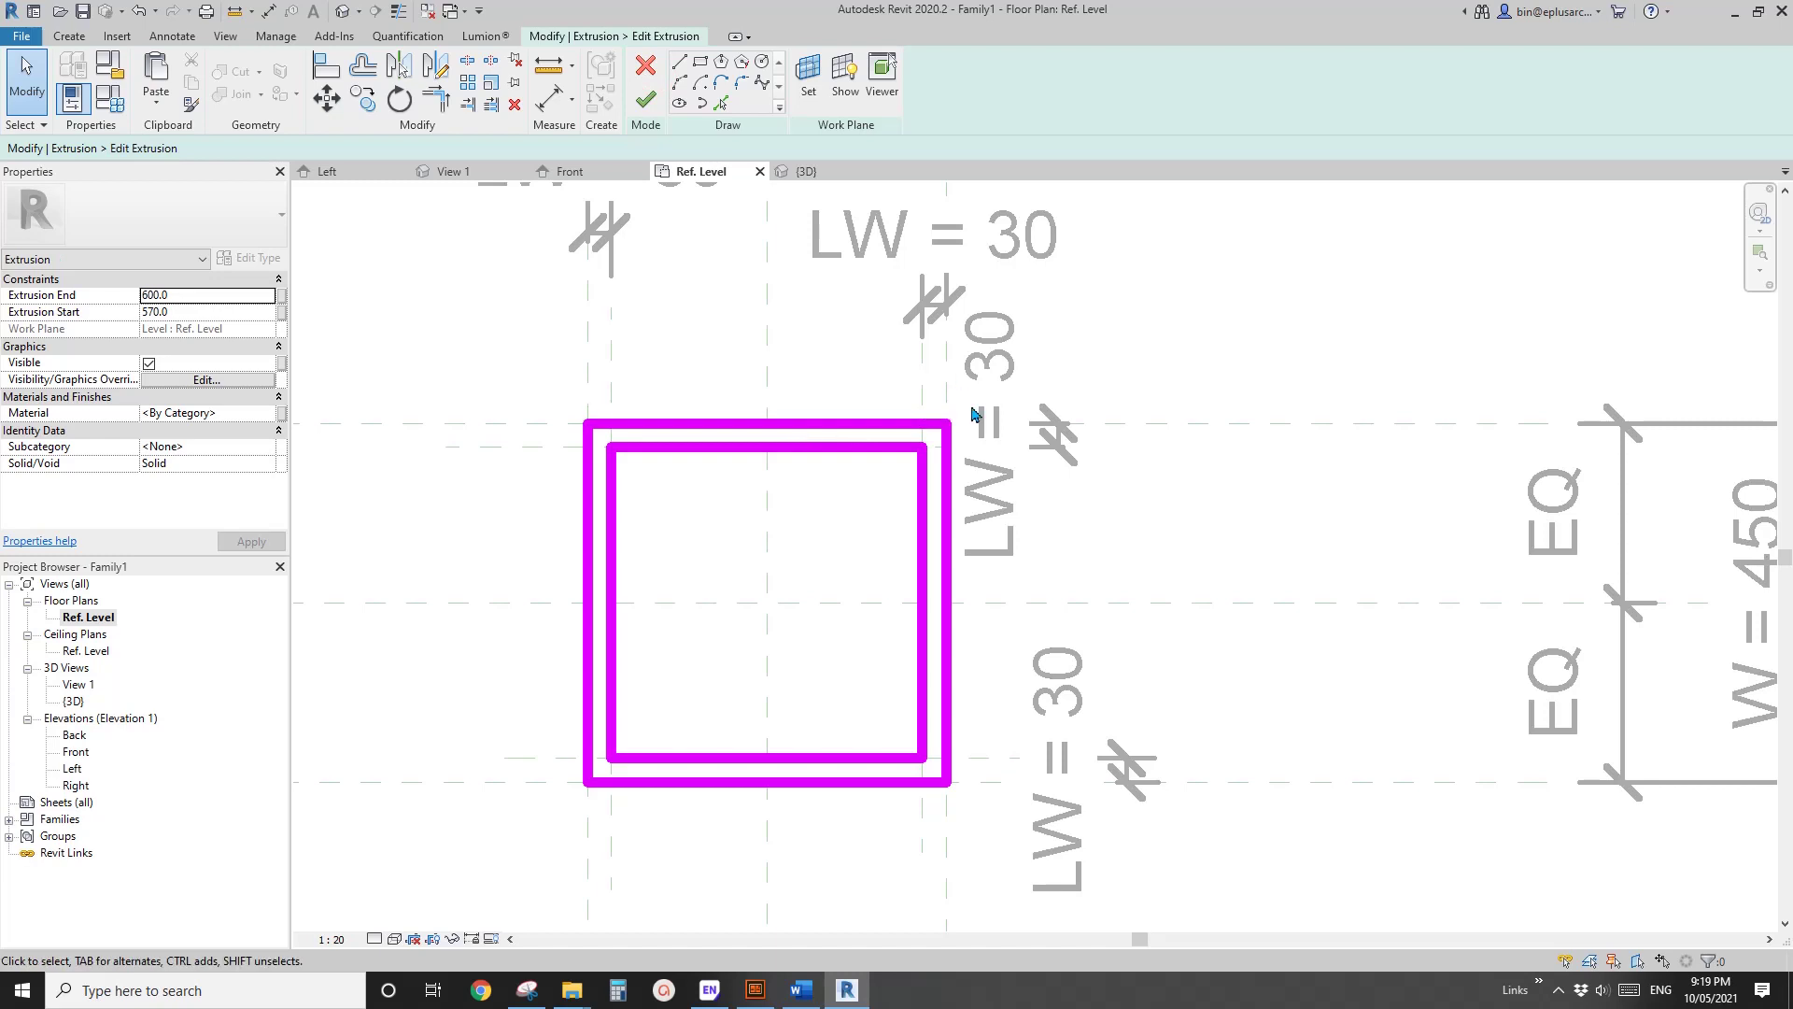
{"action": "key", "text": "a"}
{"action": "key", "text": "l"}
{"action": "left_click", "coordinate": [1160, 425]}
{"action": "left_click", "coordinate": [898, 422]}
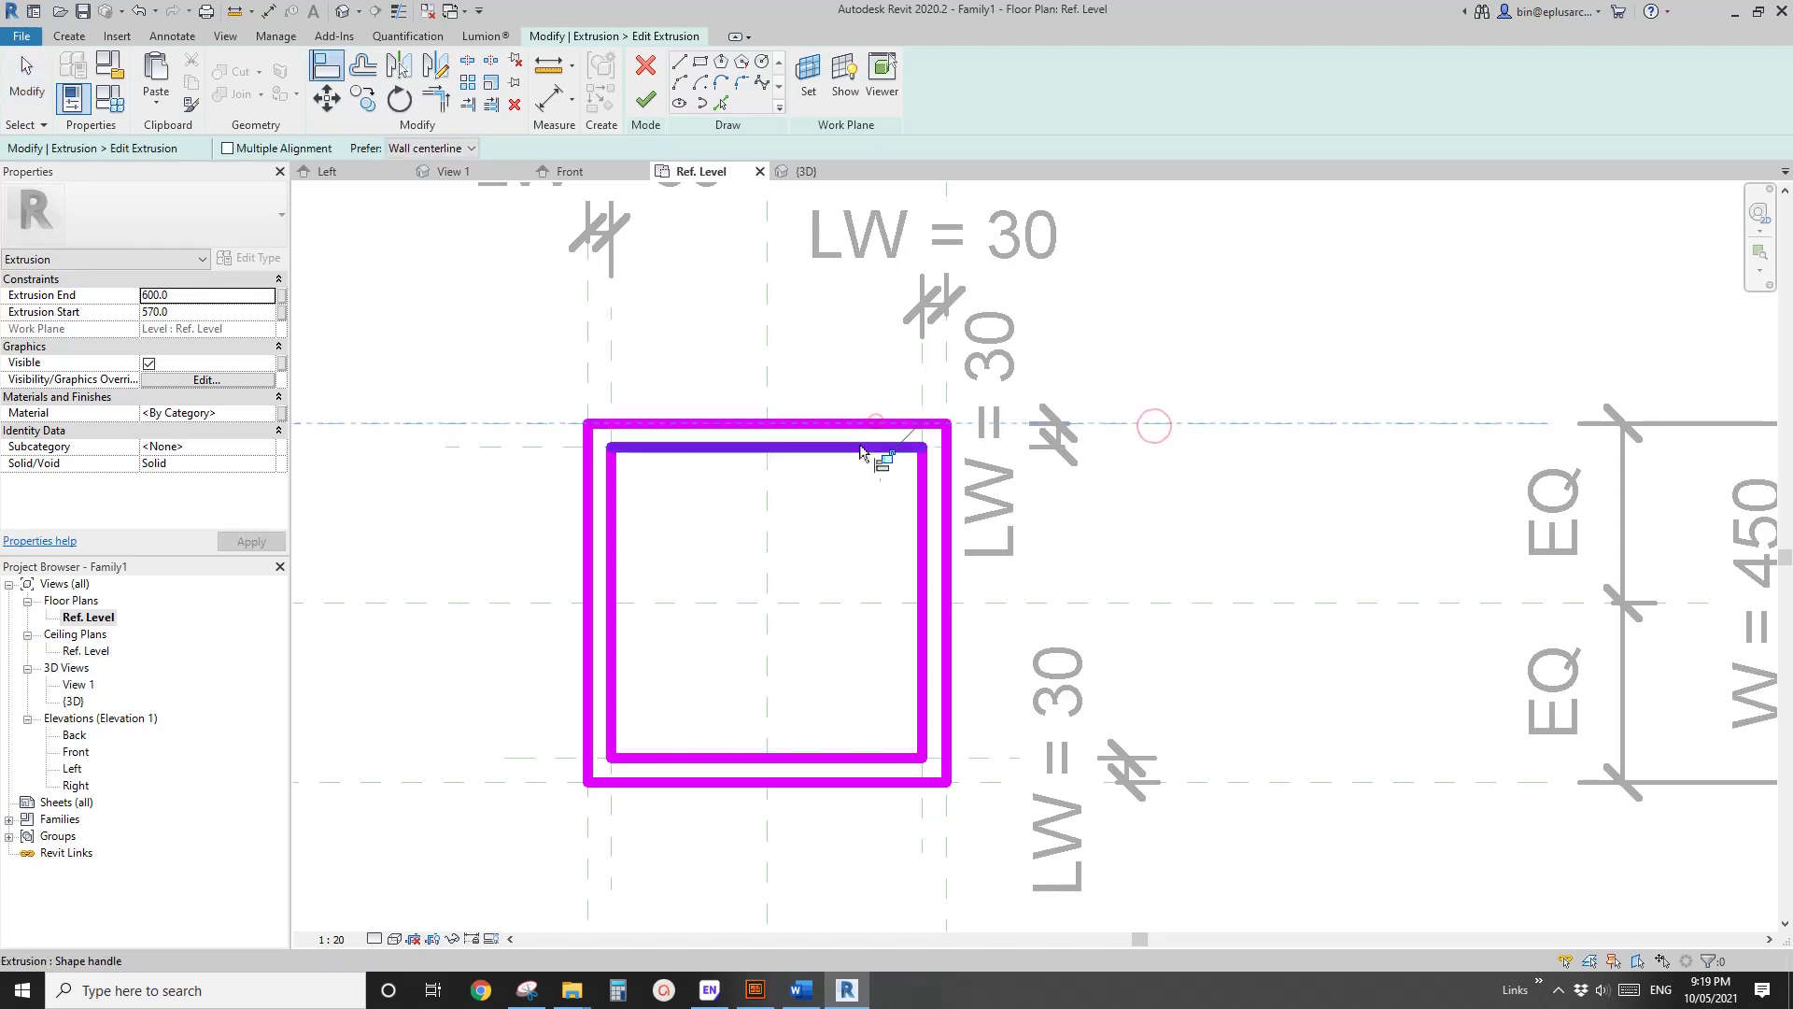
{"action": "left_click", "coordinate": [1007, 783]}
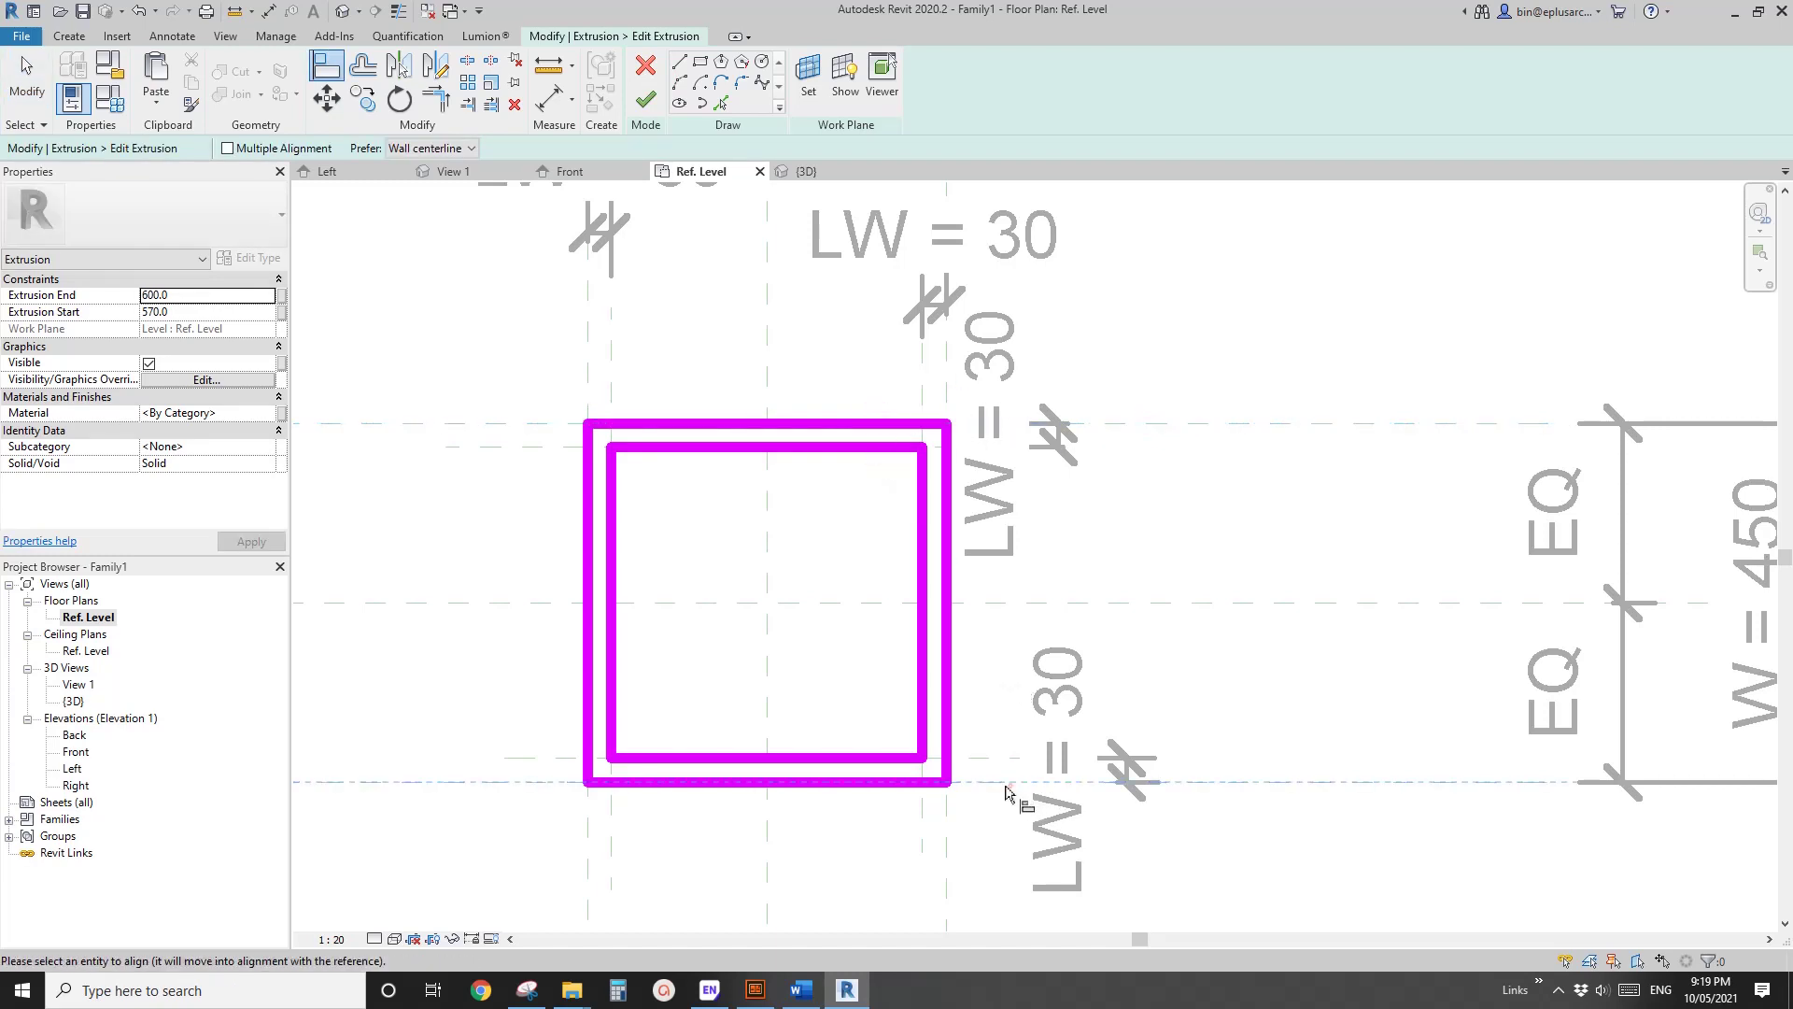
{"action": "left_click", "coordinate": [889, 785]}
{"action": "left_click", "coordinate": [953, 751]}
{"action": "left_click", "coordinate": [949, 383]}
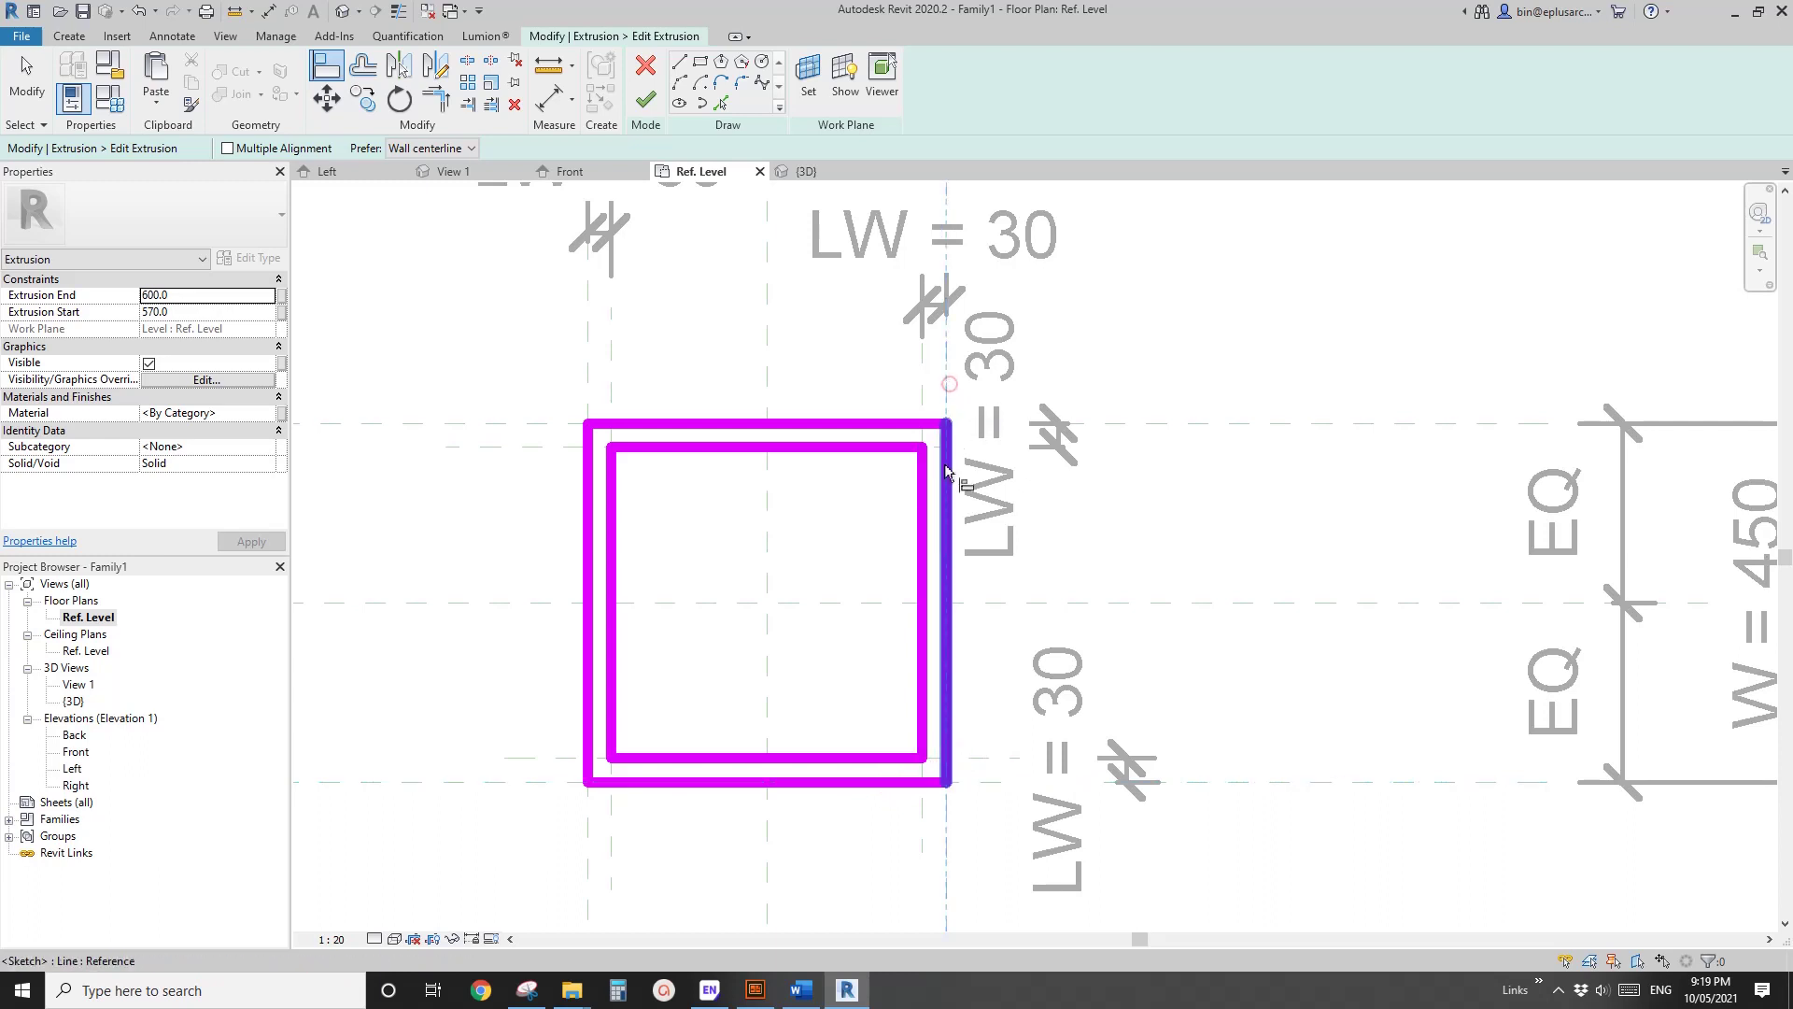
{"action": "left_click", "coordinate": [589, 379]}
{"action": "left_click", "coordinate": [587, 462]}
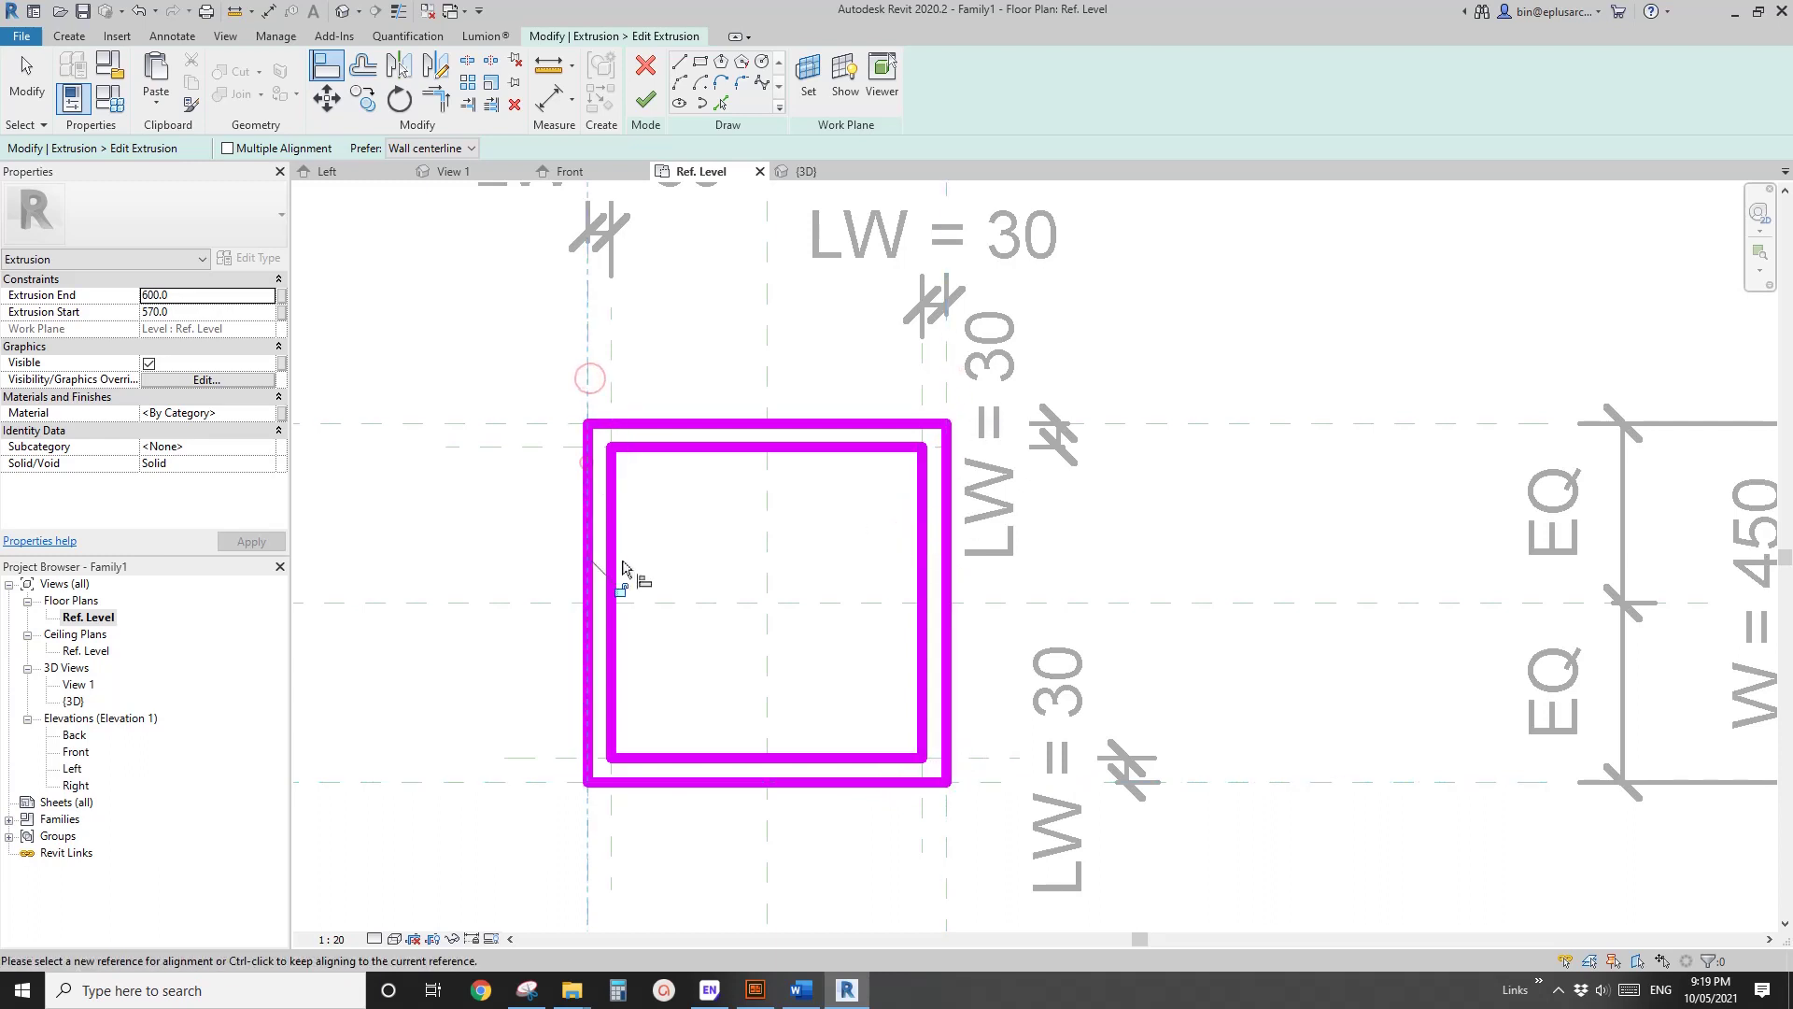
Align the four inner edges of the top frame's sketch to the inner reference planes and lock them.
{"action": "left_click", "coordinate": [607, 370]}
{"action": "left_click", "coordinate": [613, 486]}
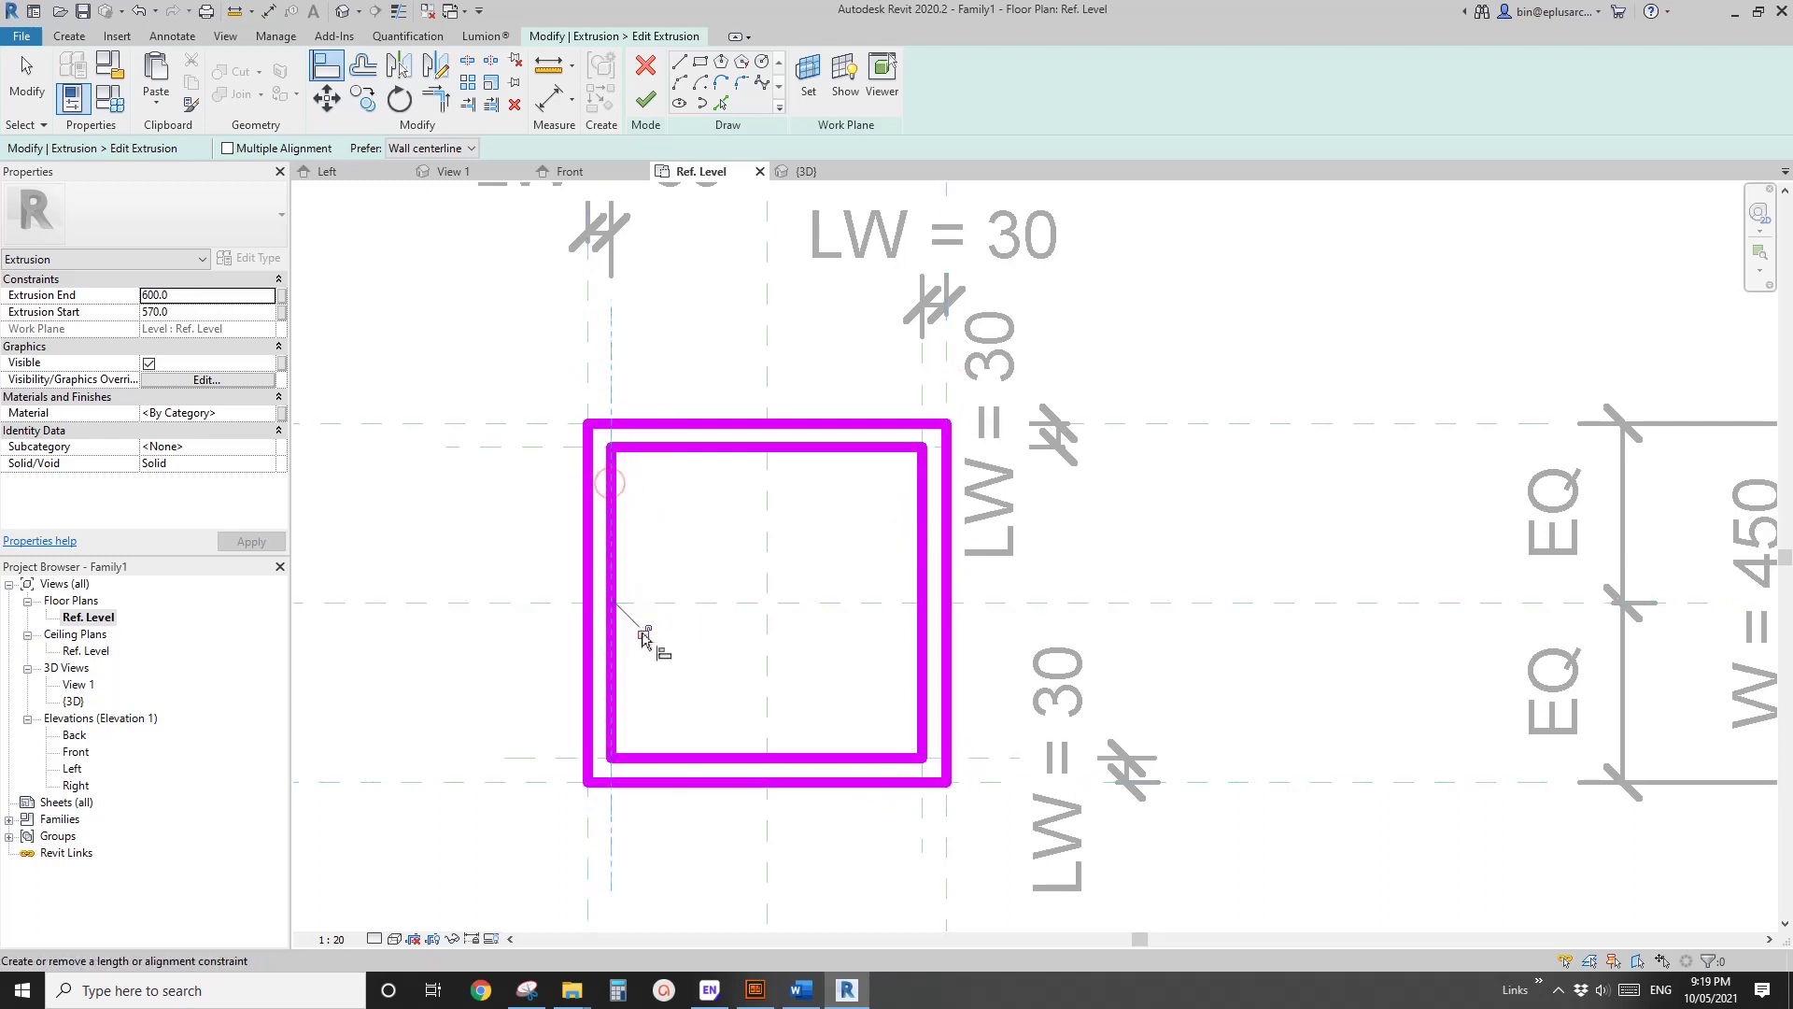
{"action": "left_click", "coordinate": [540, 448]}
{"action": "left_click", "coordinate": [675, 447]}
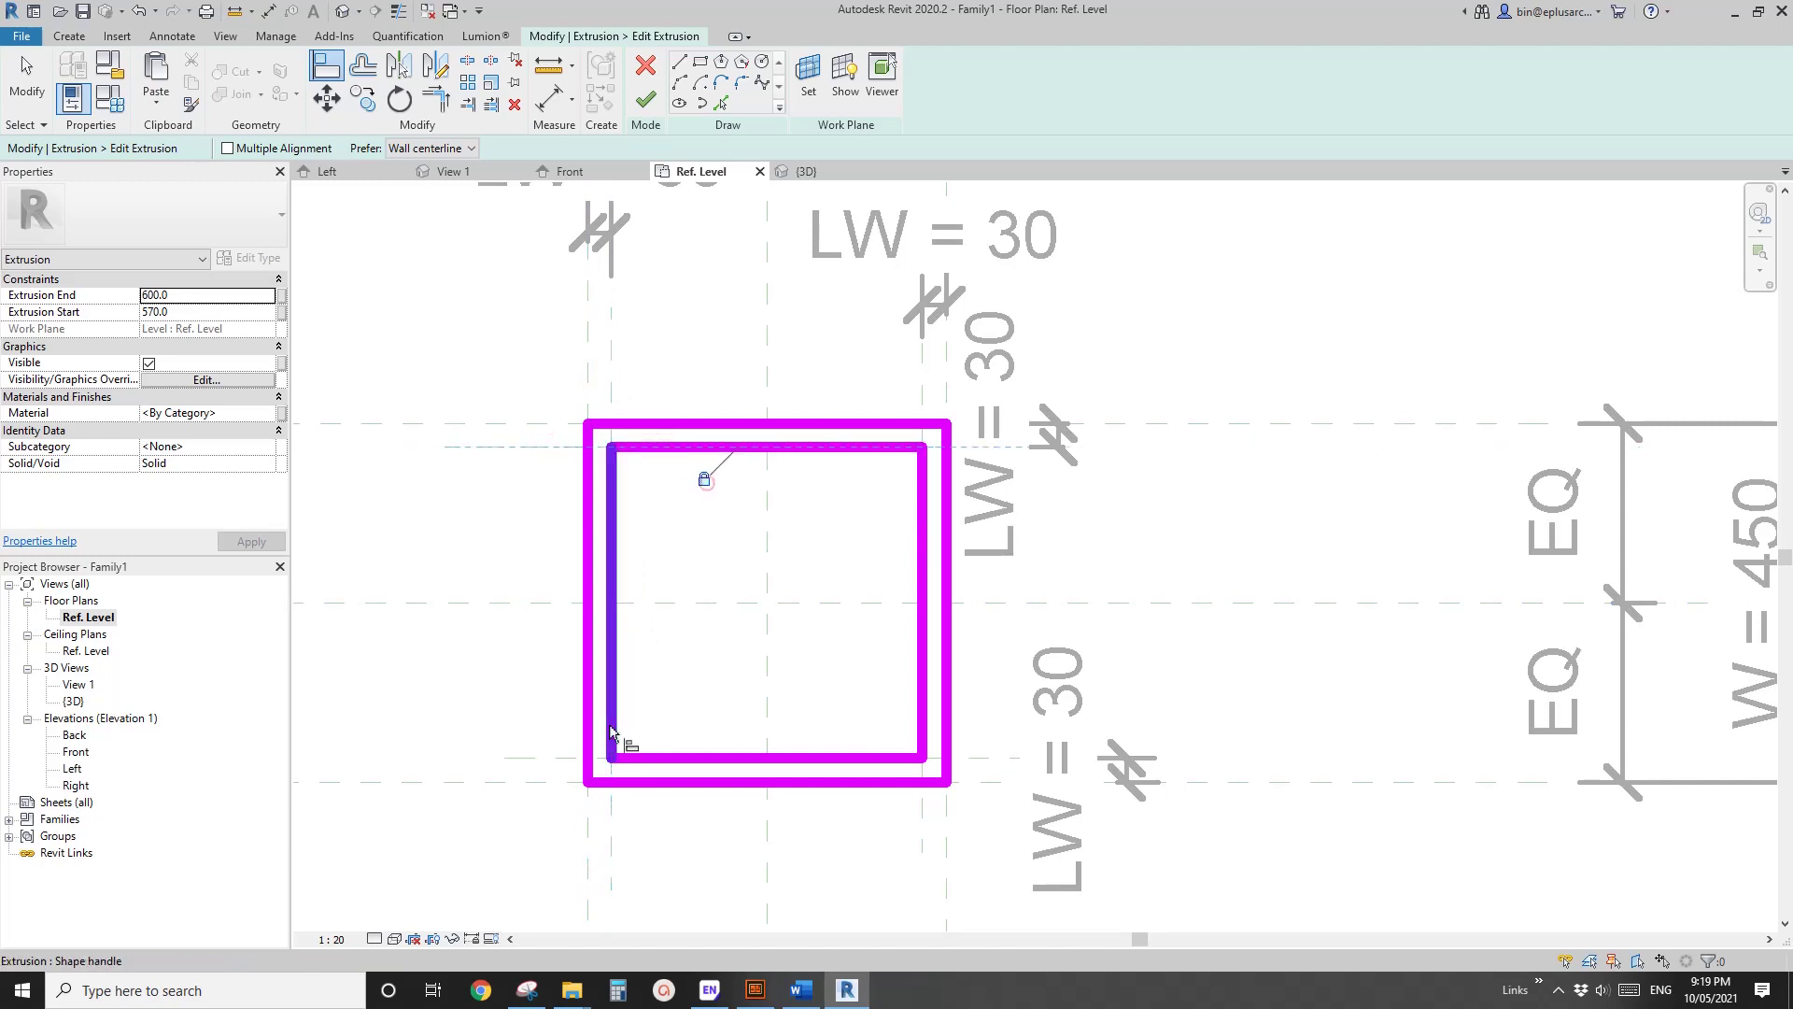
{"action": "left_click", "coordinate": [557, 758]}
{"action": "left_click", "coordinate": [848, 756]}
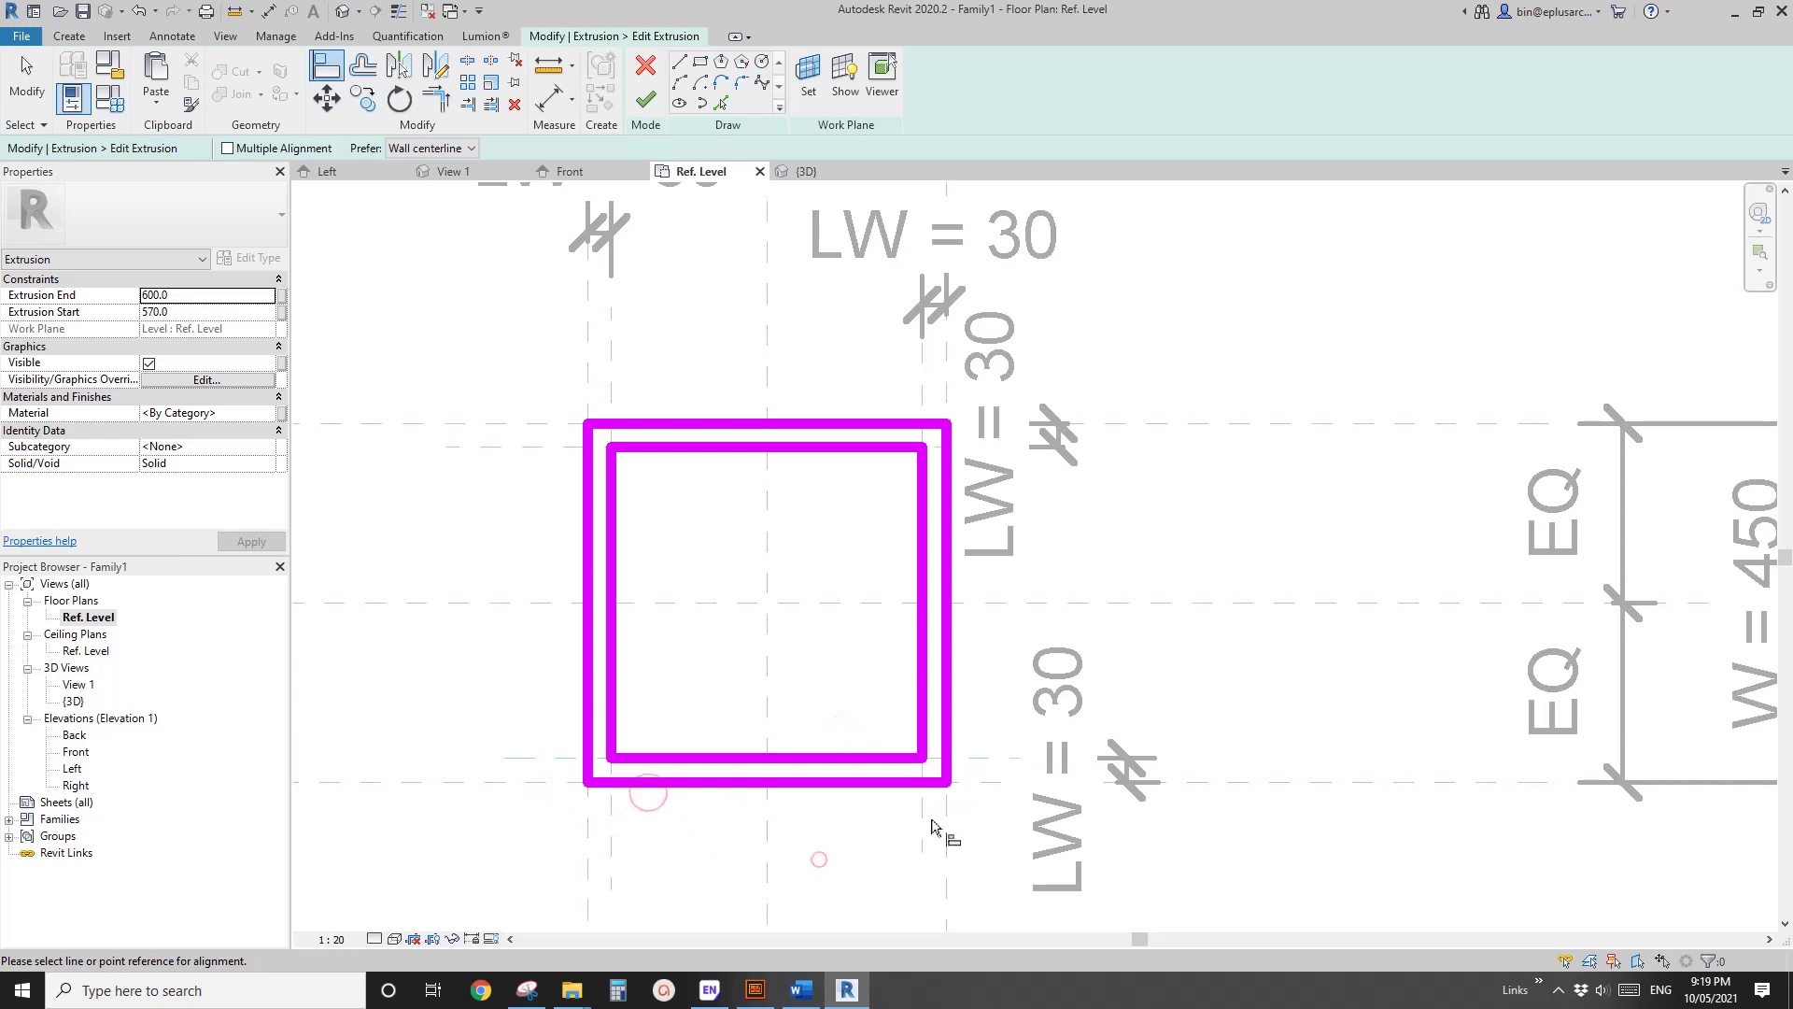
{"action": "left_click", "coordinate": [923, 743]}
{"action": "left_click", "coordinate": [892, 552]}
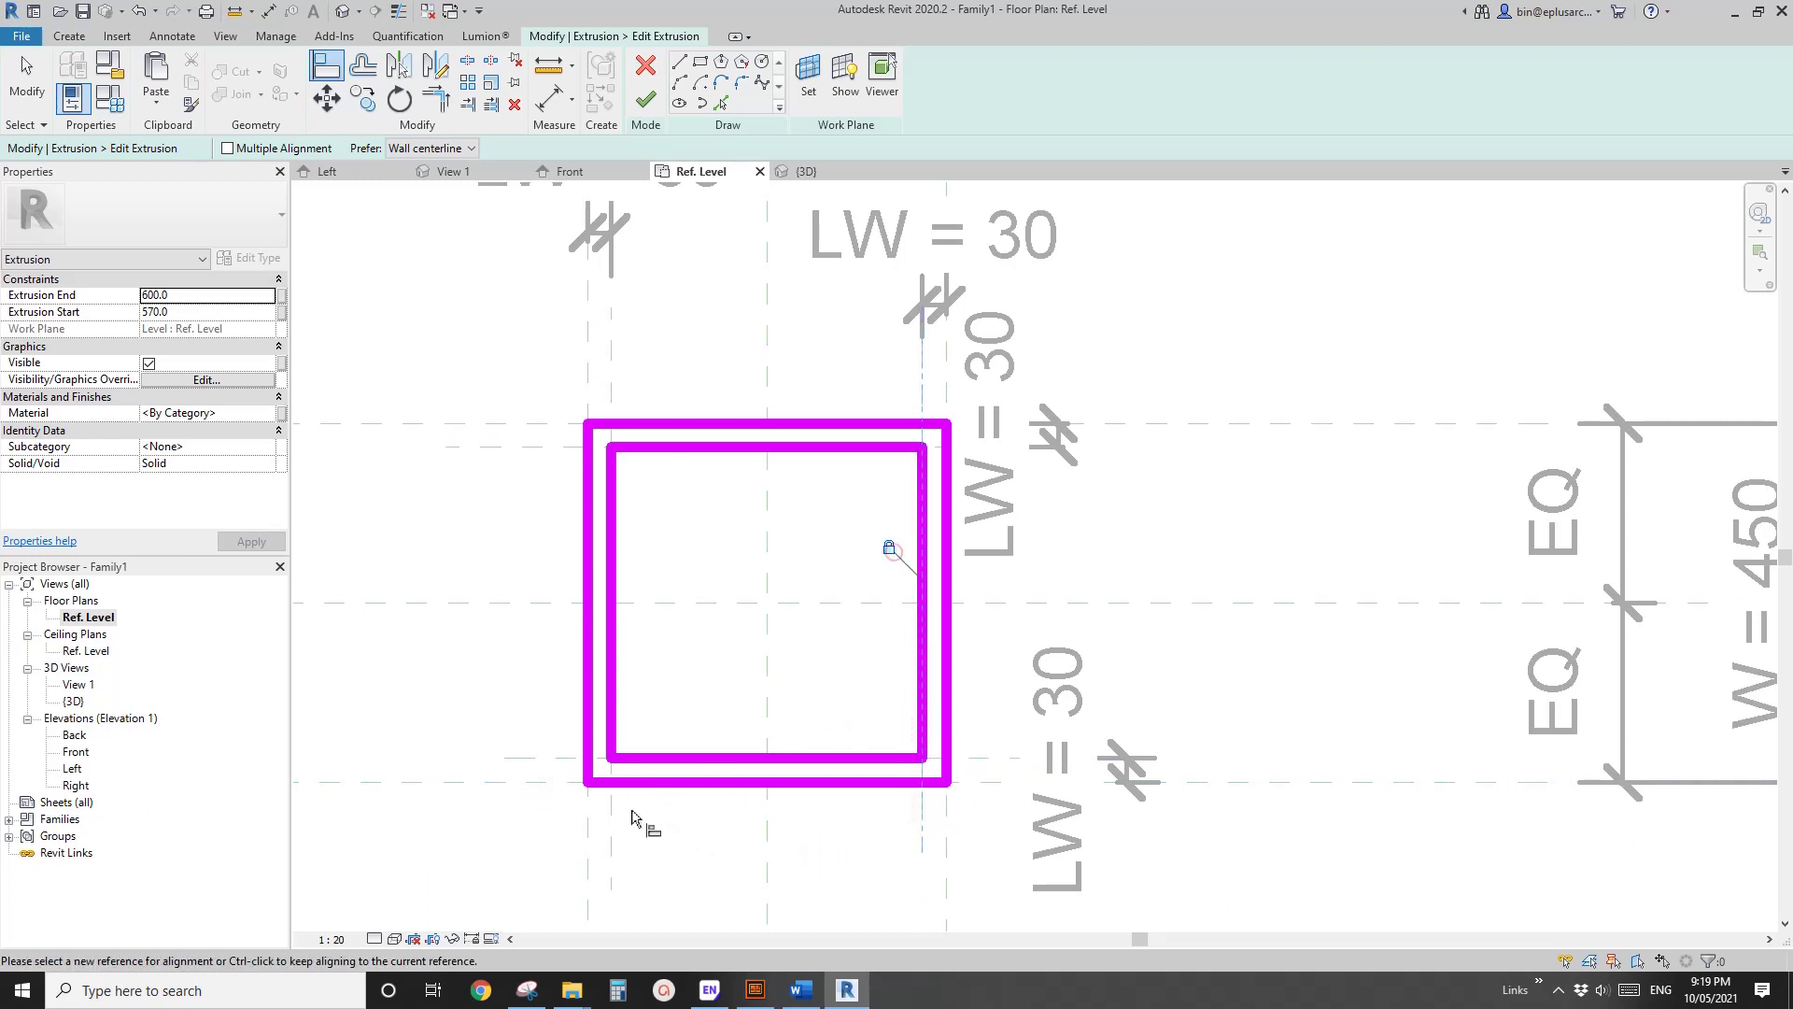
Align the left inner and outer edges of the top frame's sketch to their reference planes and lock them.
{"action": "left_click", "coordinate": [610, 810]}
{"action": "left_click", "coordinate": [612, 735]}
{"action": "left_click", "coordinate": [588, 831]}
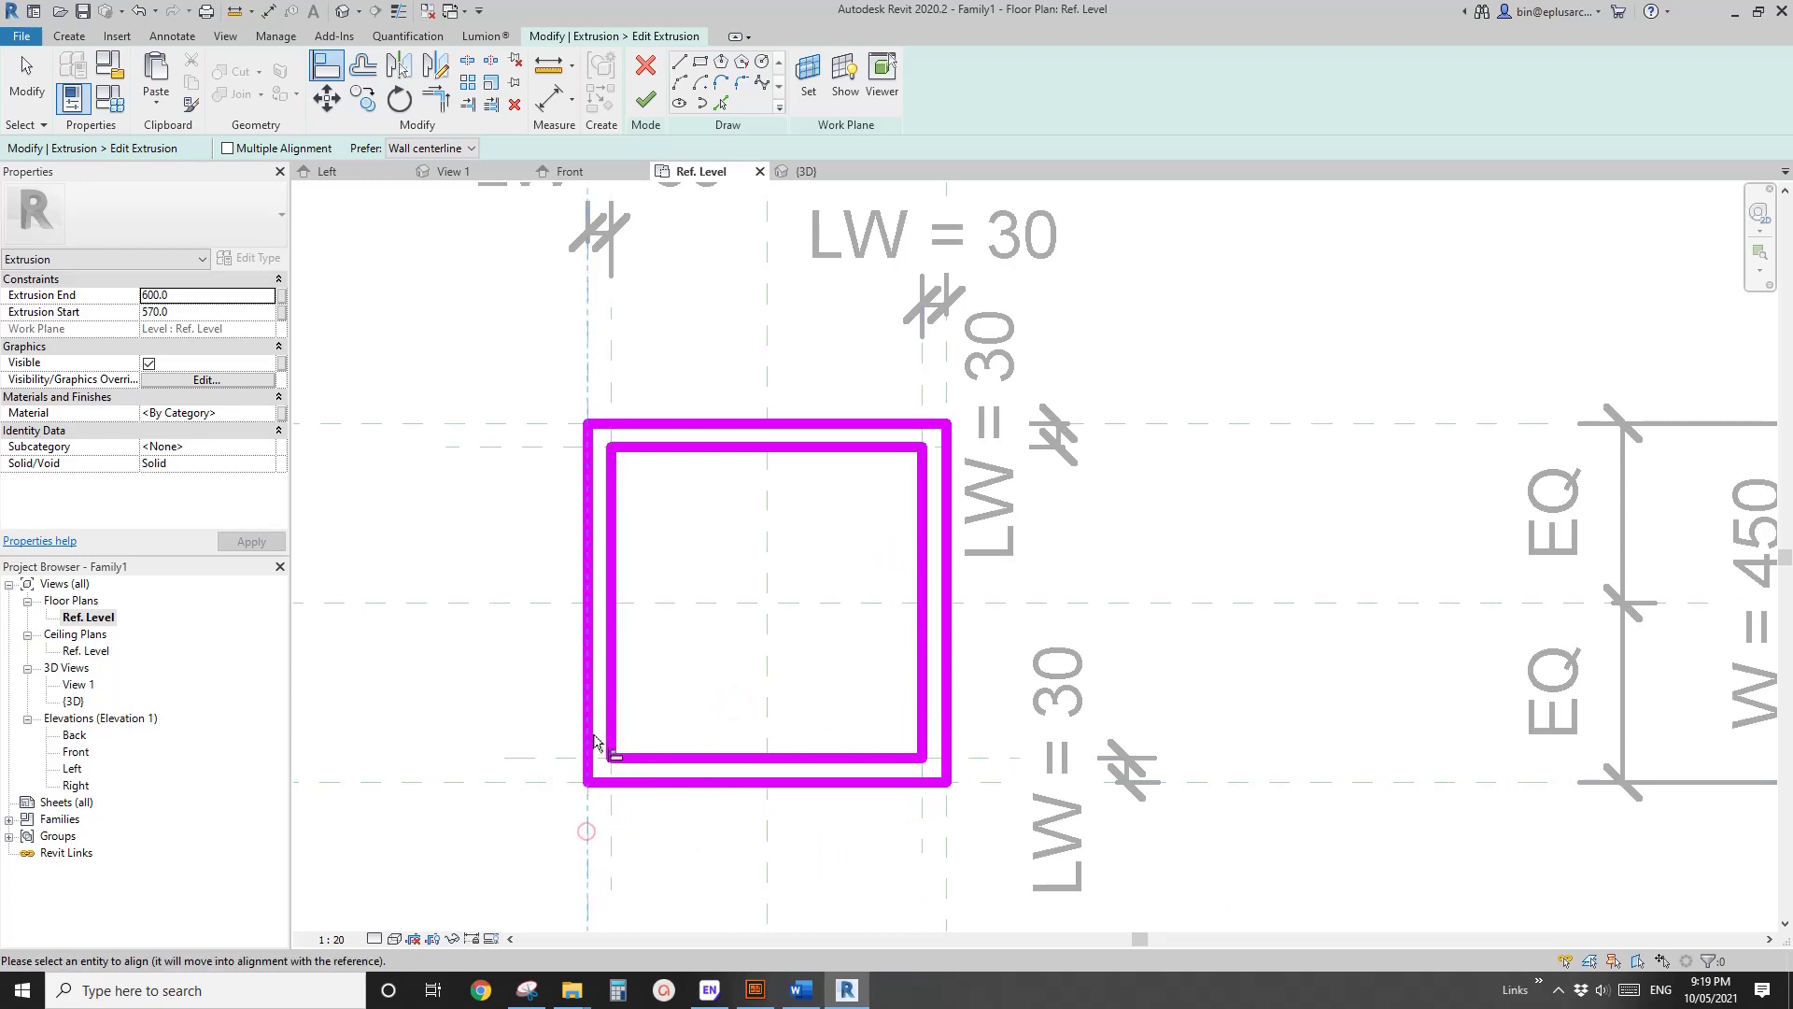
{"action": "left_click", "coordinate": [590, 733]}
{"action": "left_click", "coordinate": [727, 689]}
{"action": "left_click", "coordinate": [950, 827]}
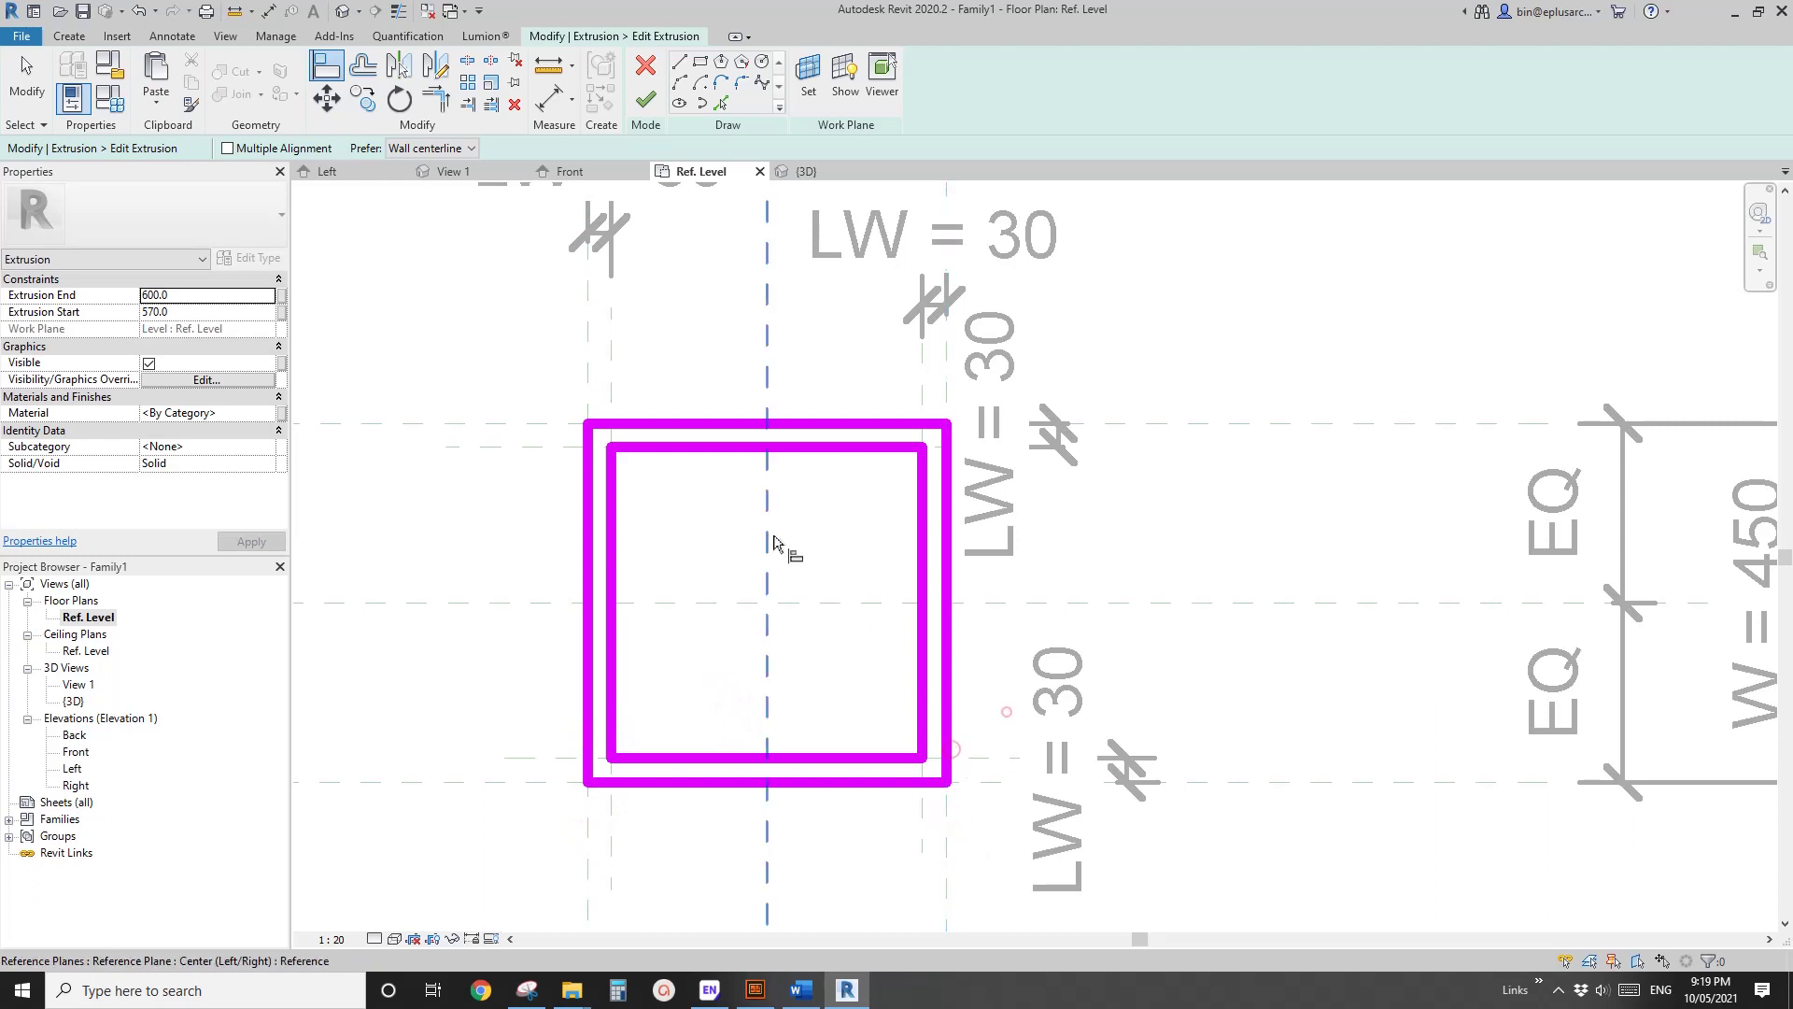
Turn on Automatic Sketch Dimensions in the Ref. Level plan's annotation visibility and check the top frame's sketch for missing constraints.
{"action": "key", "text": "v"}
{"action": "key", "text": "v"}
{"action": "left_click", "coordinate": [571, 254]}
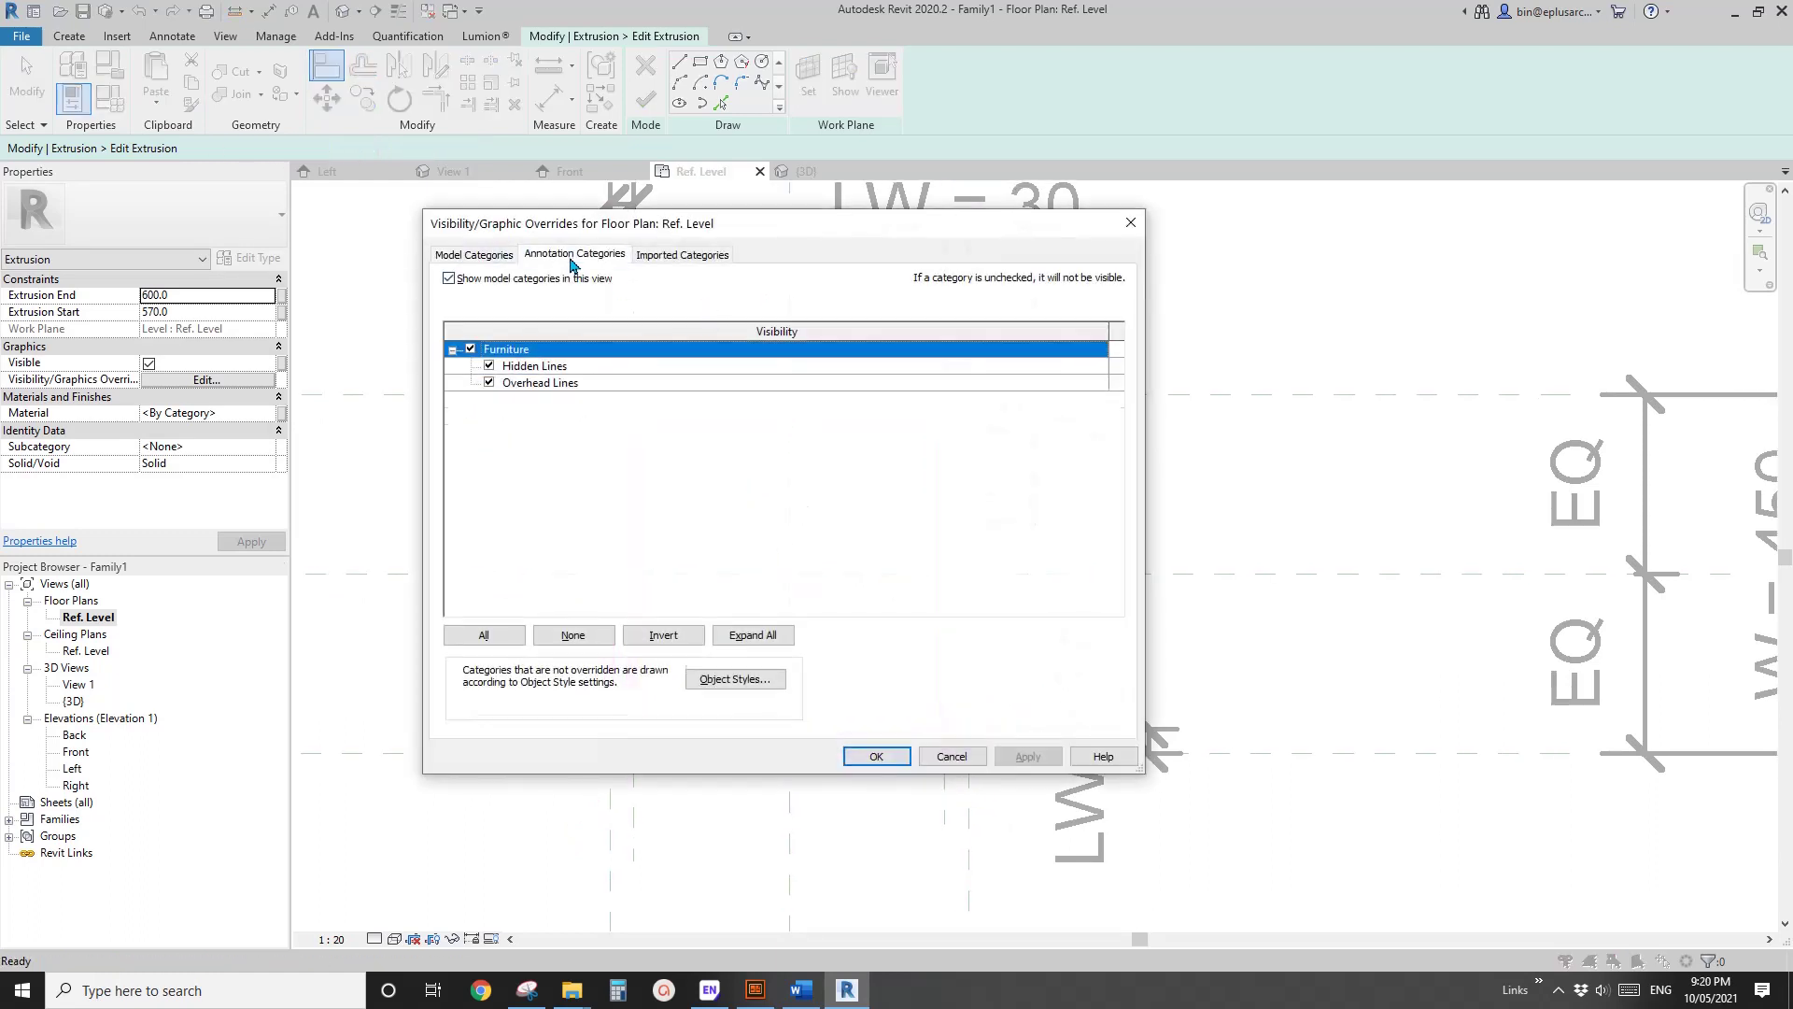
{"action": "left_click", "coordinate": [492, 365]}
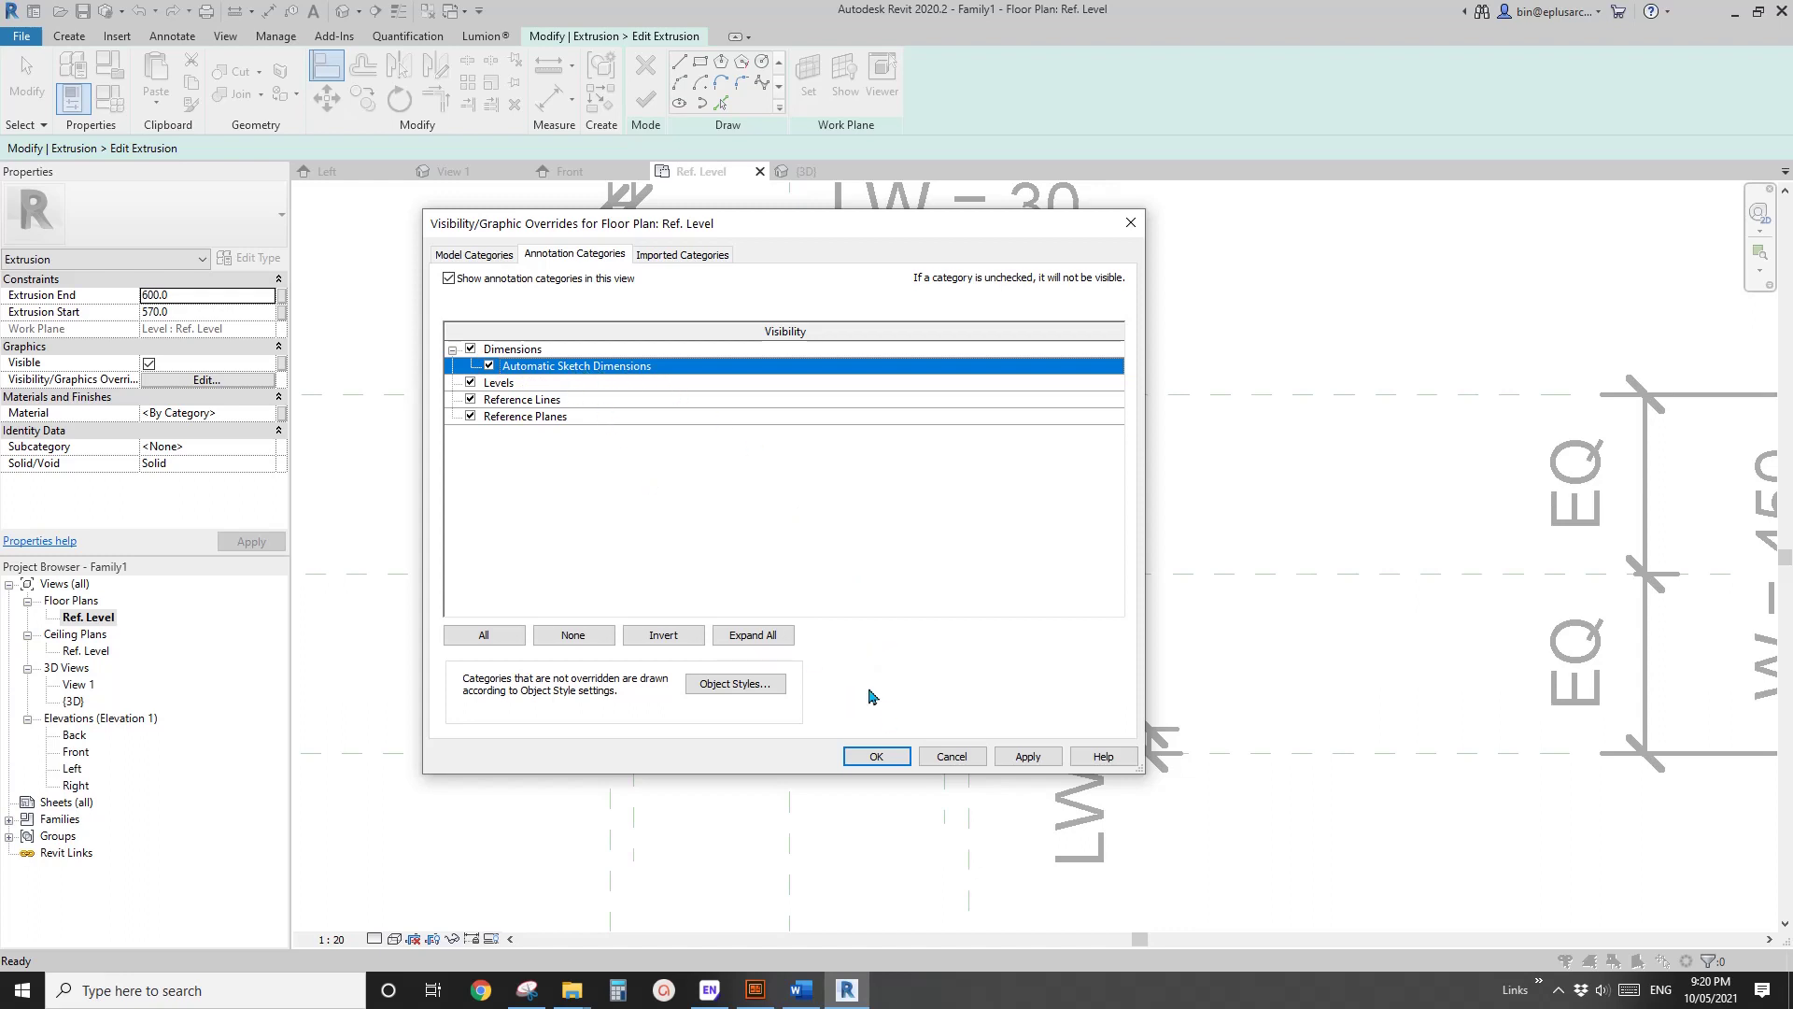
{"action": "left_click", "coordinate": [875, 756]}
{"action": "scroll", "coordinate": [866, 500], "scroll_direction": "down", "scroll_amount": 2}
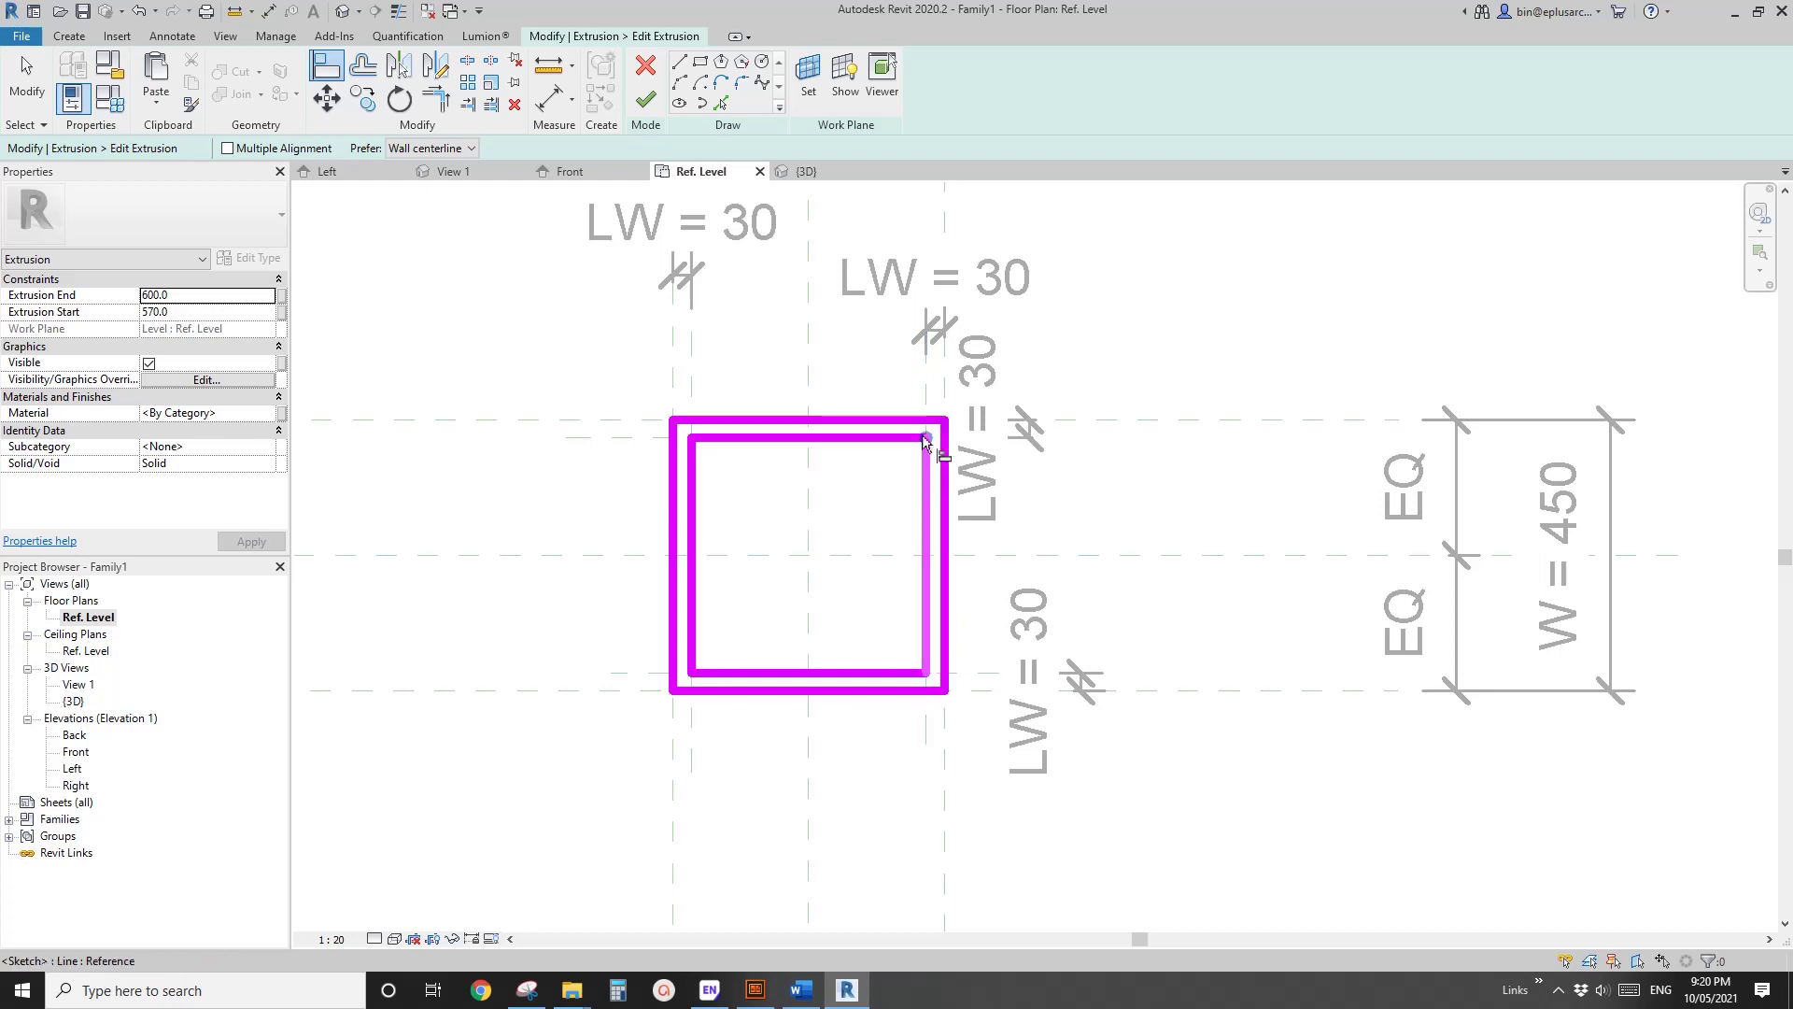
{"action": "scroll", "coordinate": [867, 480], "scroll_direction": "up", "scroll_amount": 1}
{"action": "mouse_move", "coordinate": [867, 480]}
{"action": "middle_mouse_down"}
{"action": "mouse_move", "coordinate": [896, 524]}
{"action": "mouse_move", "coordinate": [880, 507]}
{"action": "middle_mouse_up"}
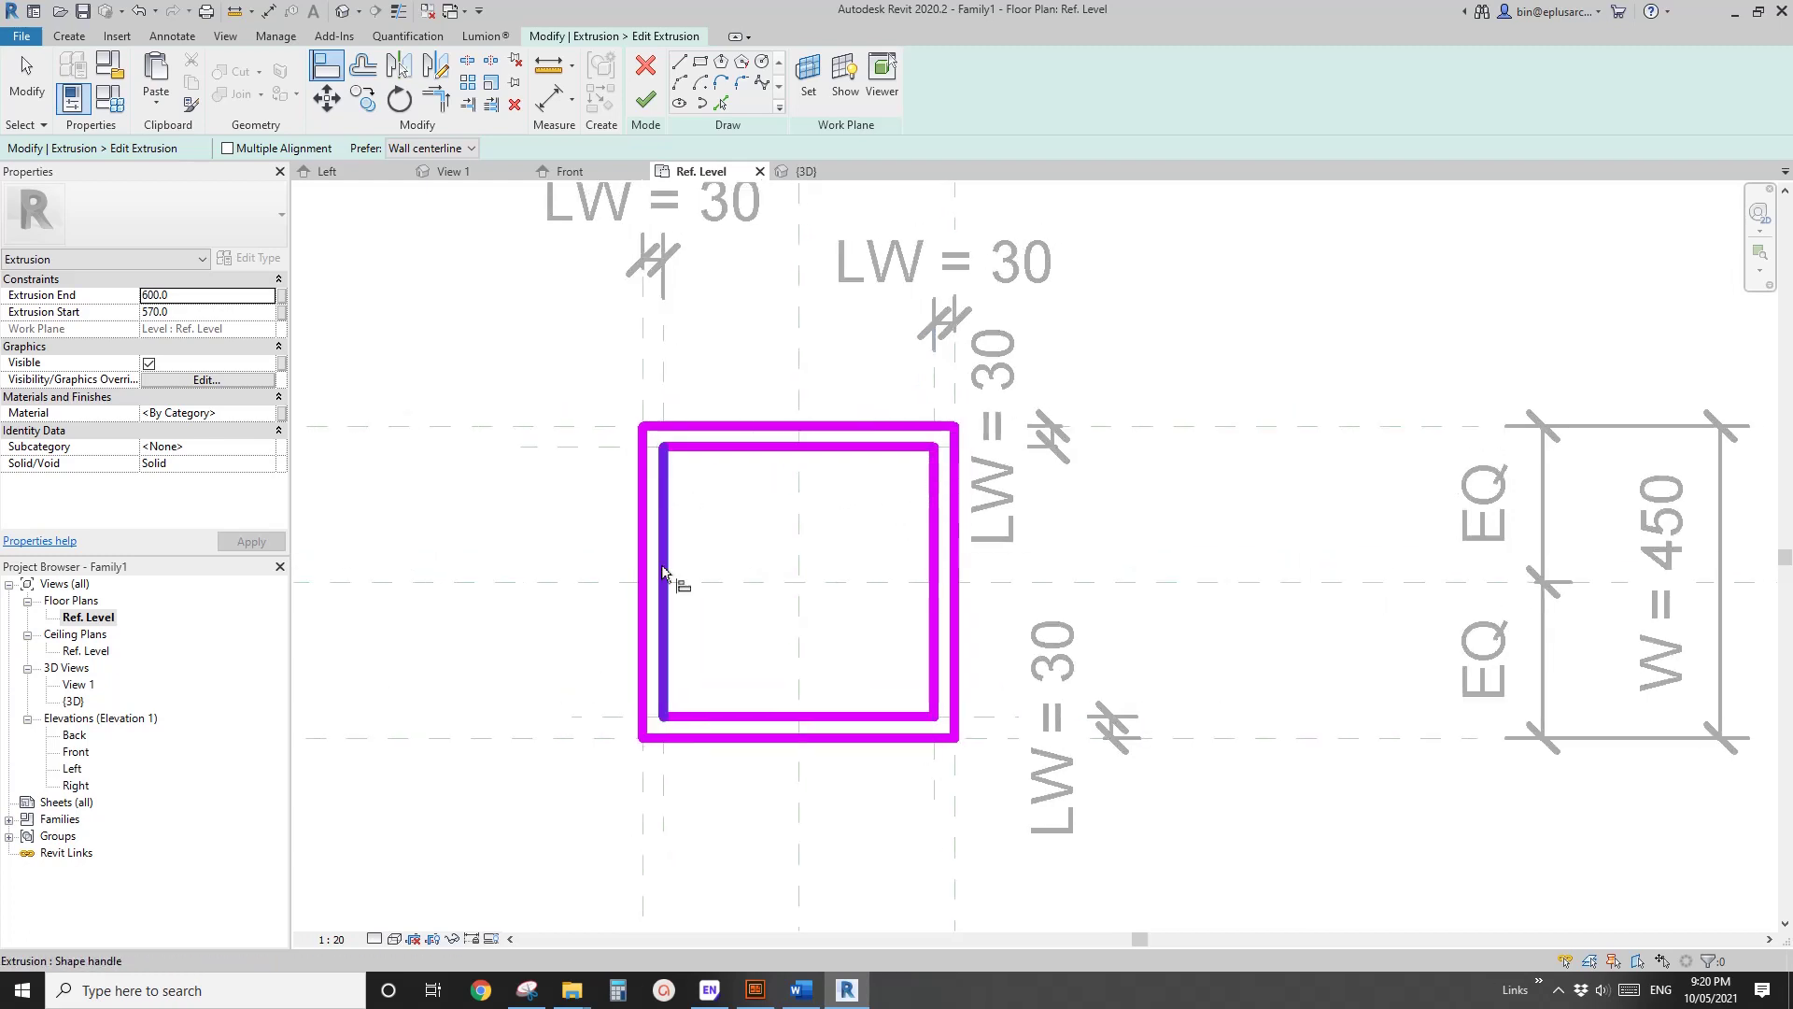
Finish the top frame's sketch and inspect both frames in the 3D view.
{"action": "left_click", "coordinate": [645, 99]}
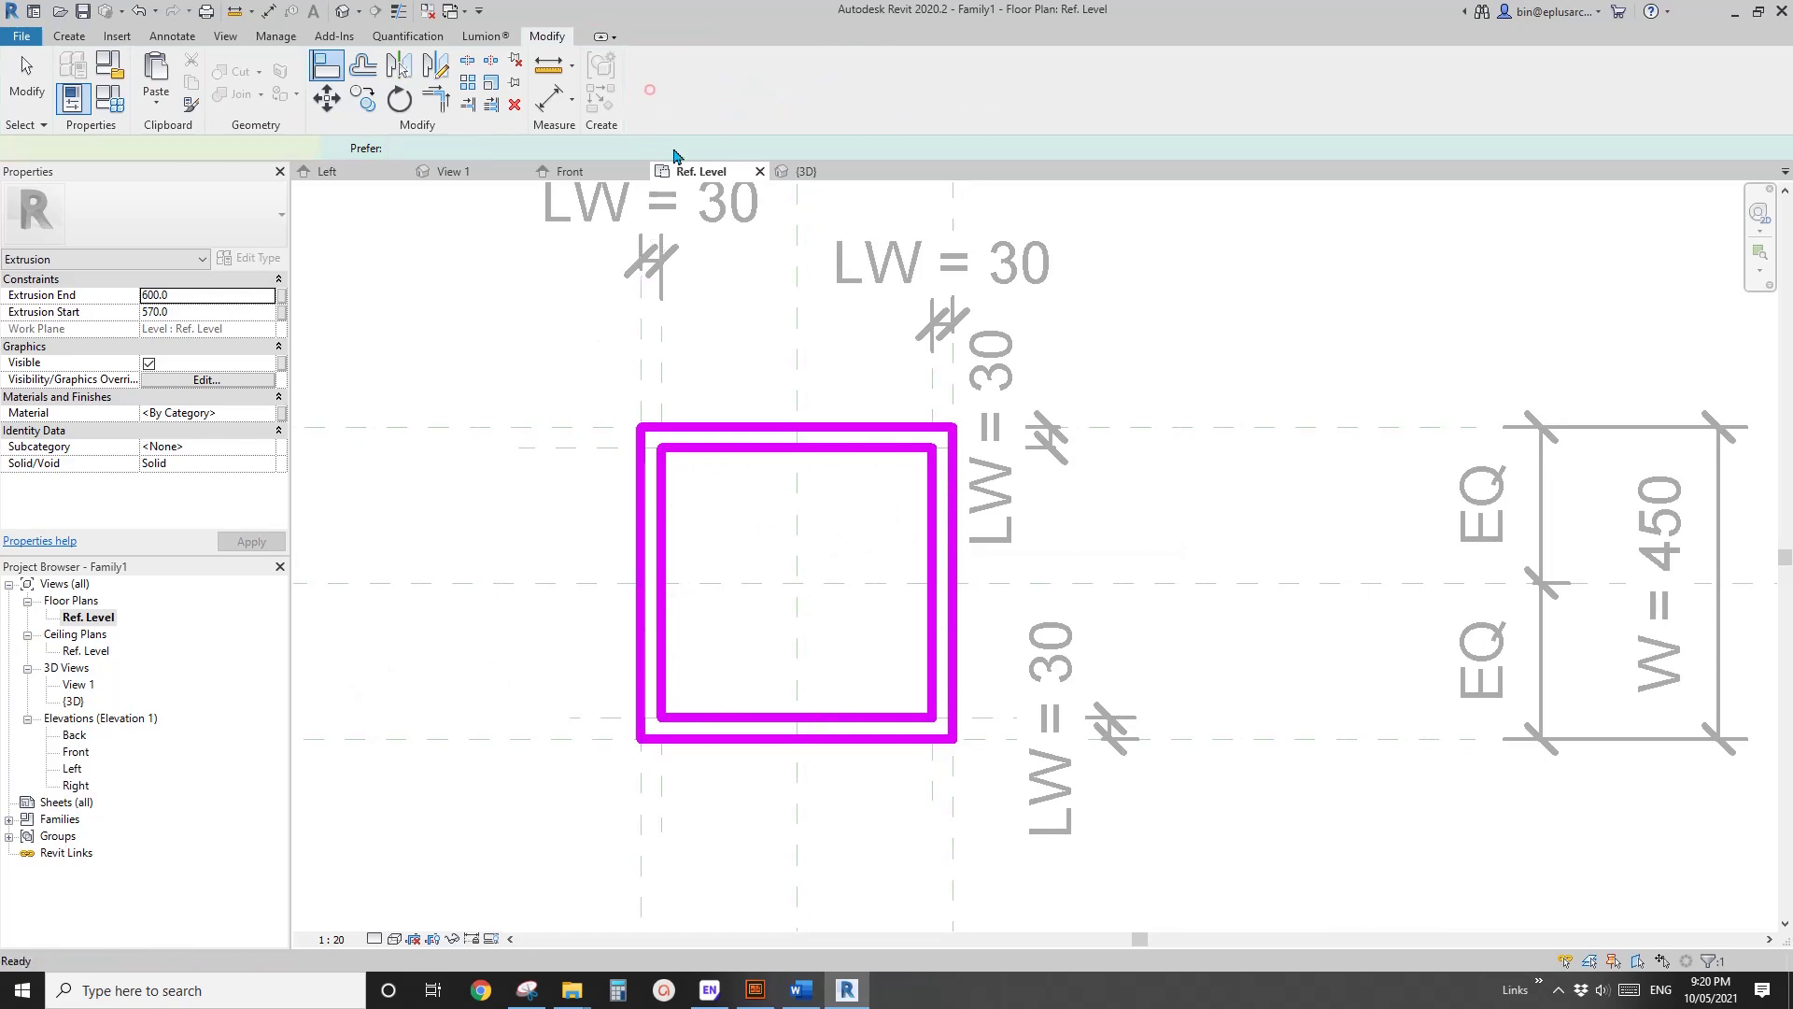
{"action": "left_click", "coordinate": [806, 171]}
{"action": "scroll", "coordinate": [644, 304], "scroll_direction": "down", "scroll_amount": 4}
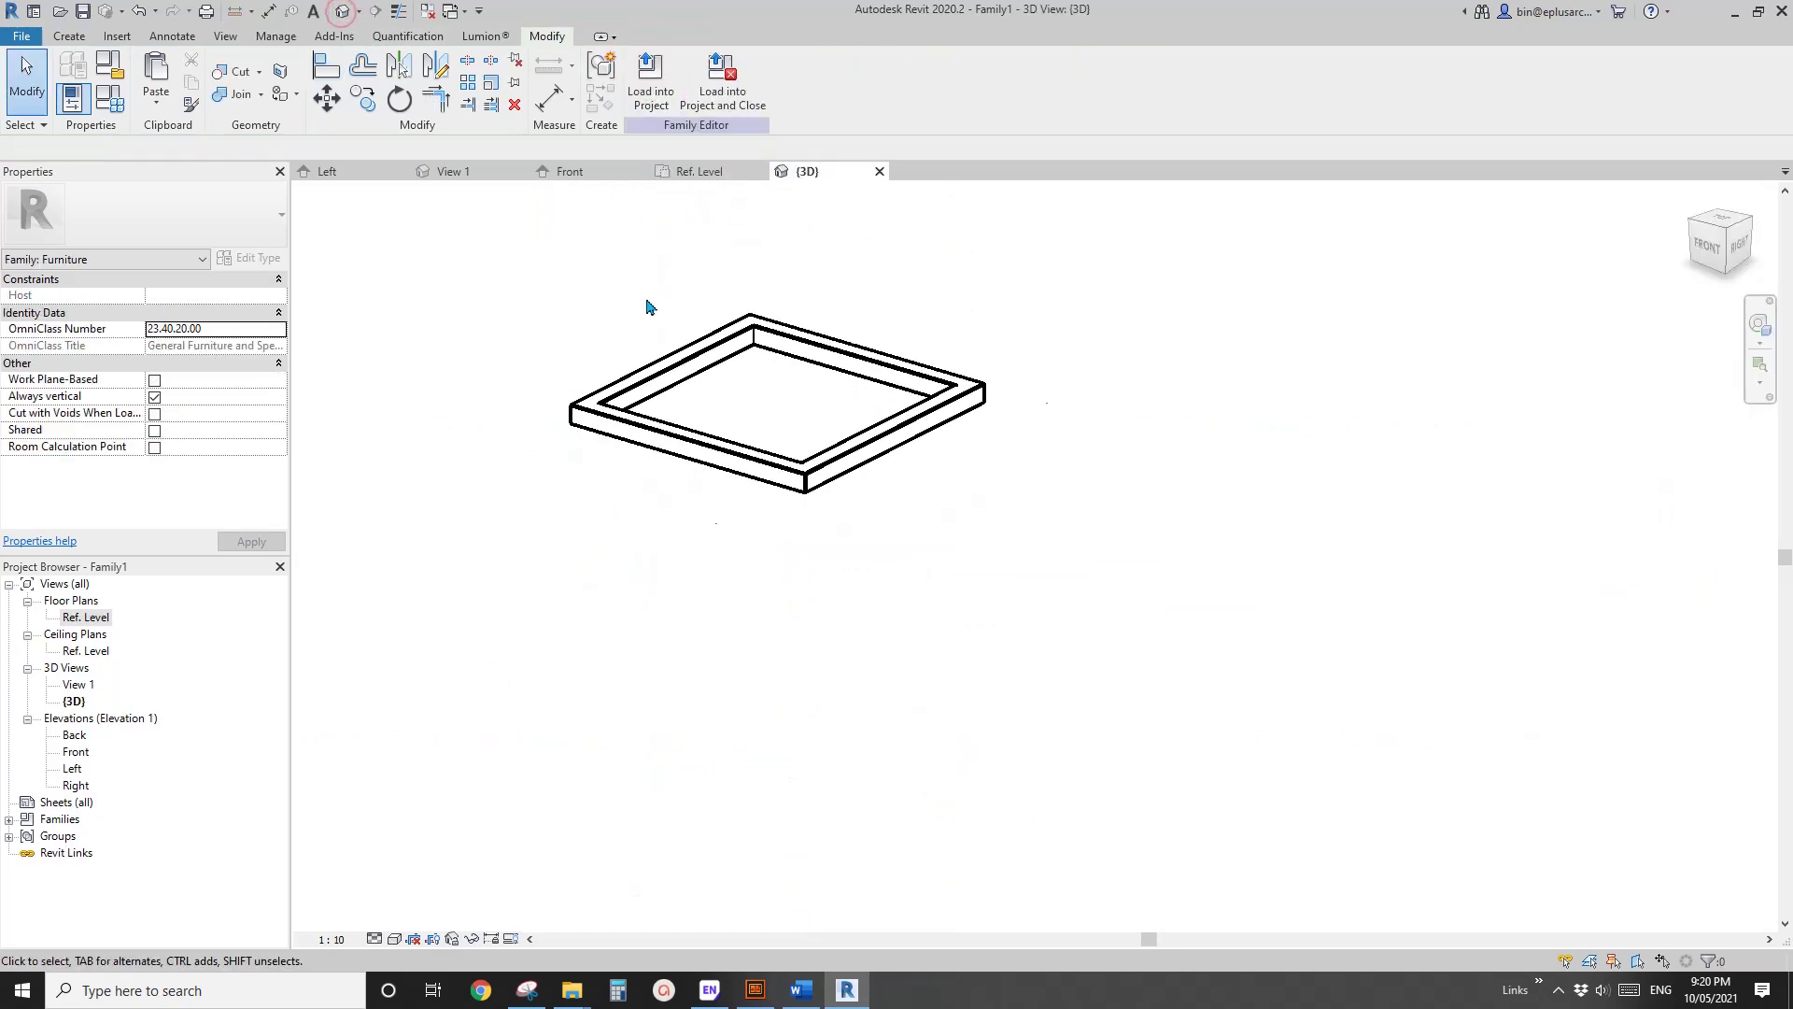
{"action": "middle_click_drag", "start_coordinate": [840, 411], "coordinate": [816, 586], "text": "shift"}
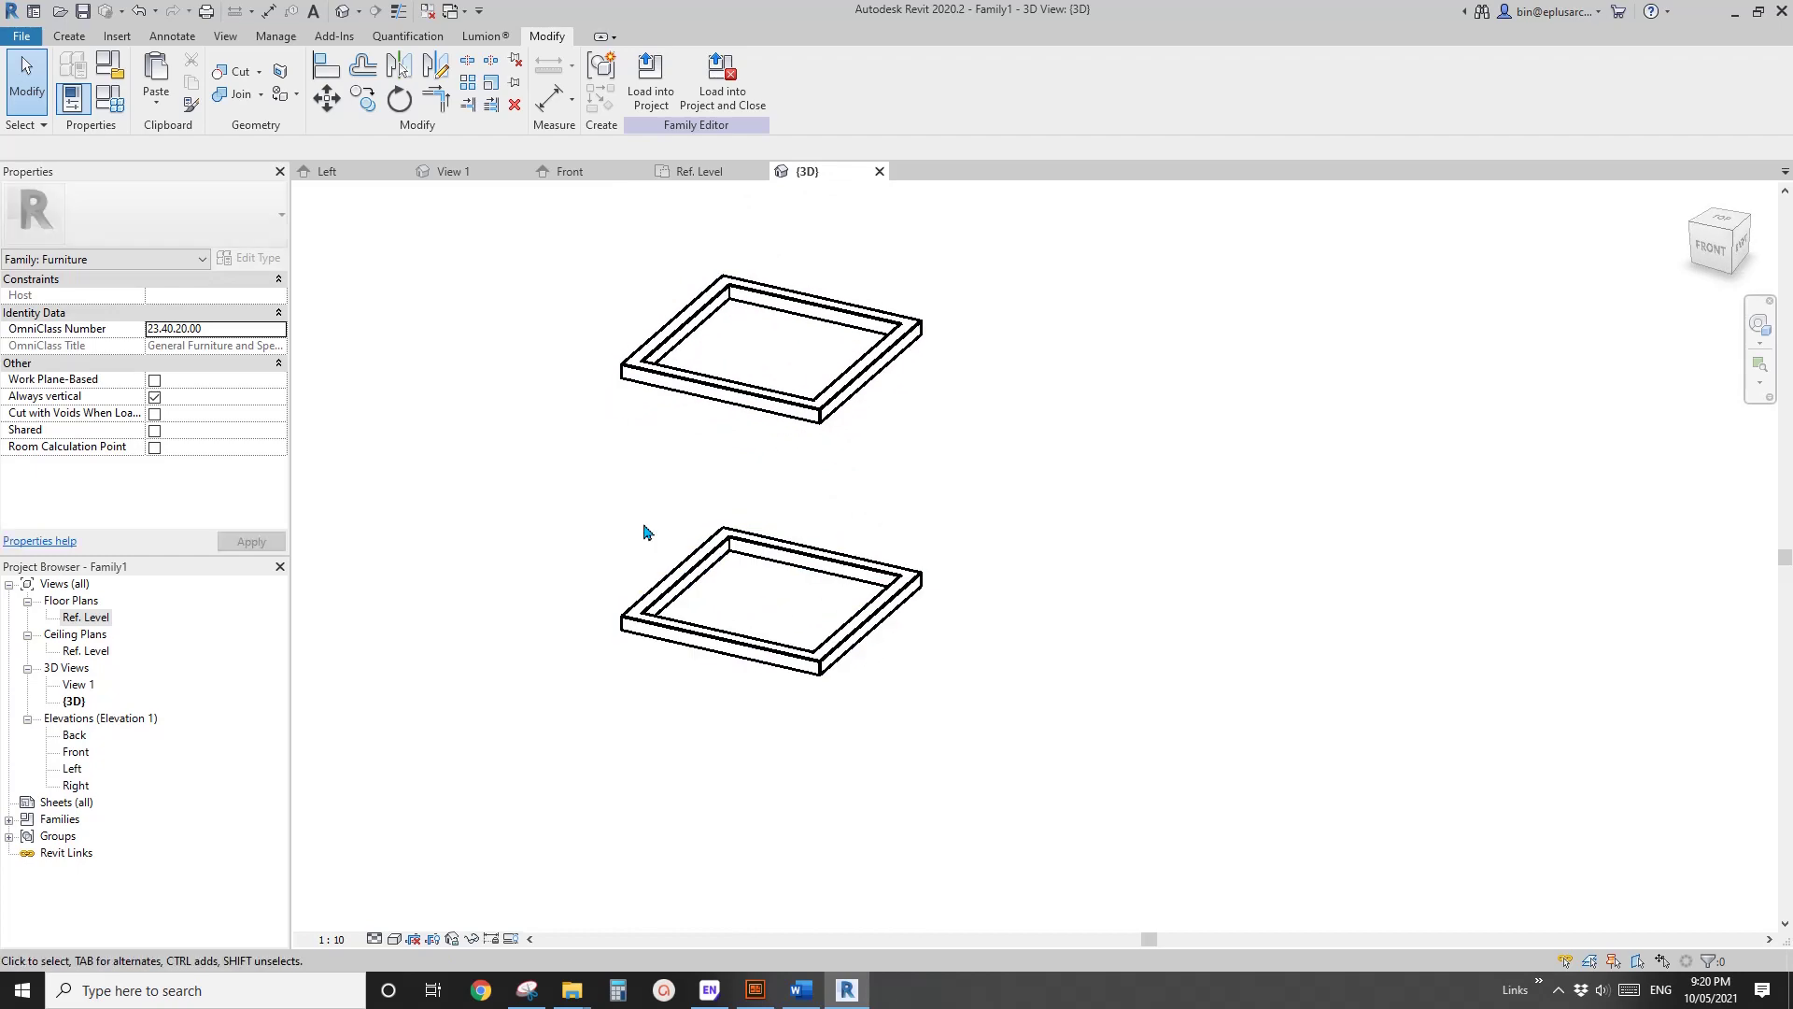
Open the Ref. Level plan and consult the cross-legged table picture in the Word document before returning to Revit.
{"action": "double_click", "coordinate": [90, 619]}
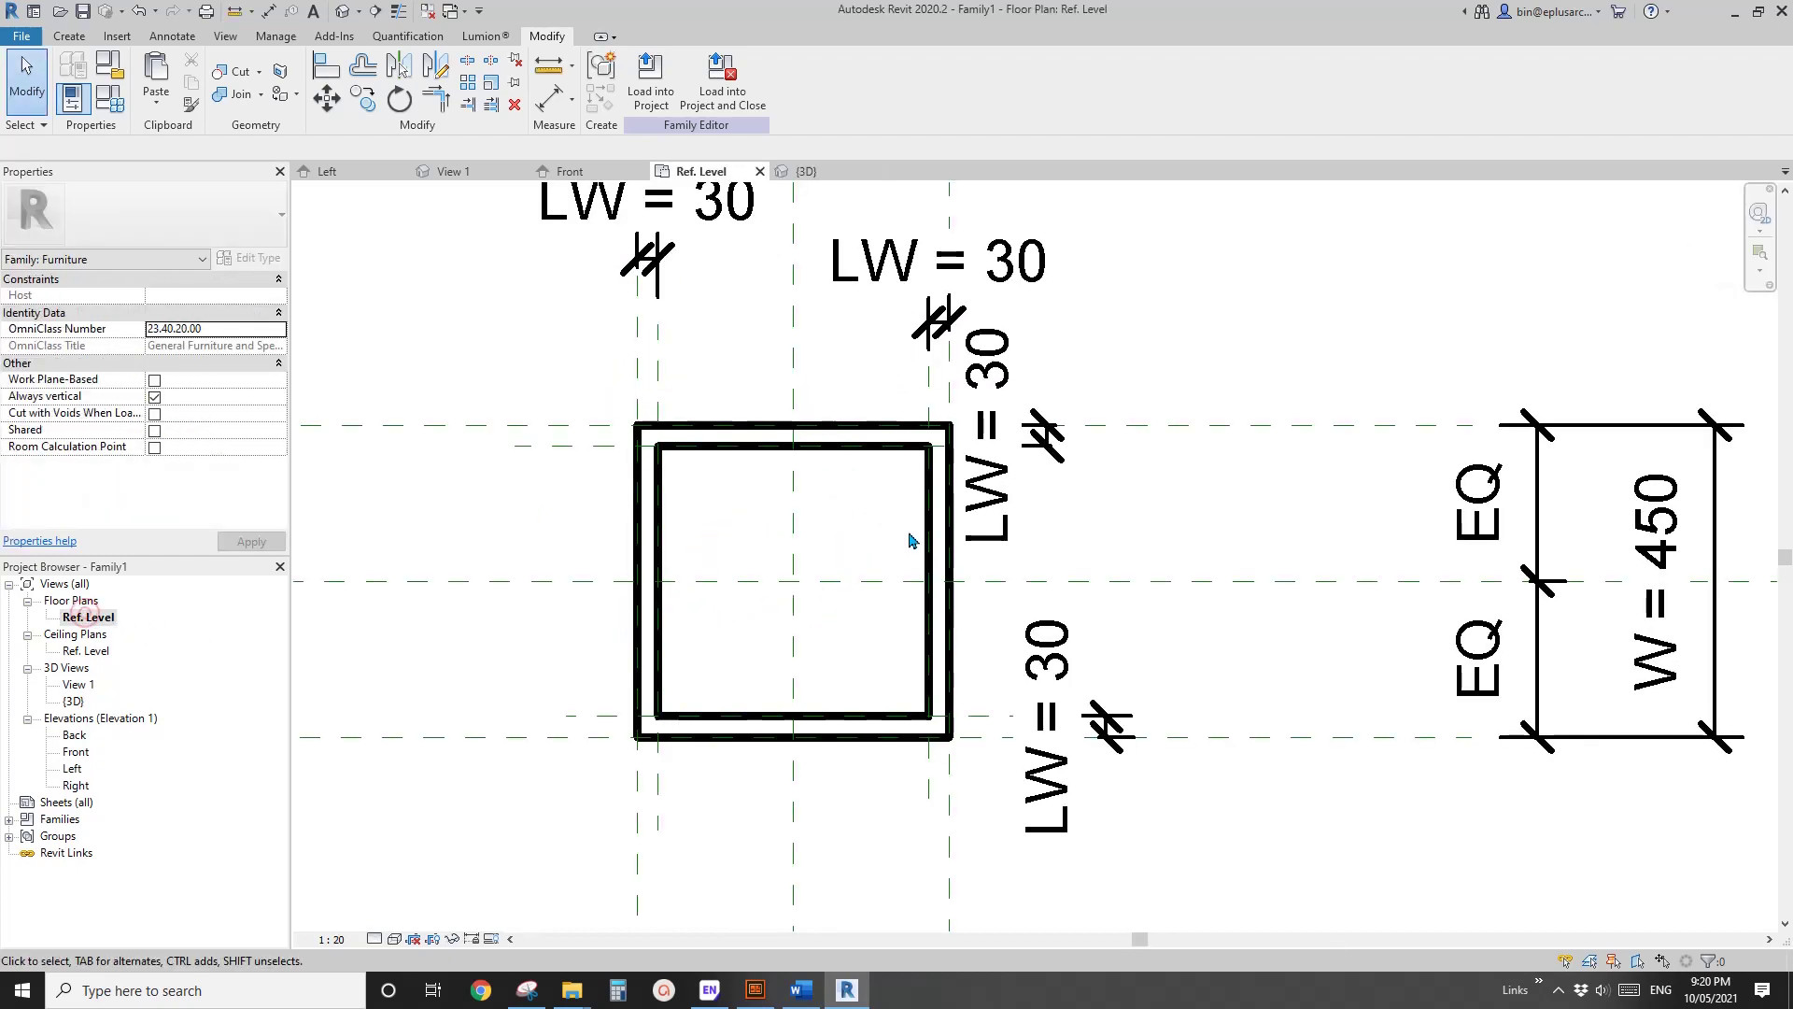
{"action": "left_click", "coordinate": [803, 992]}
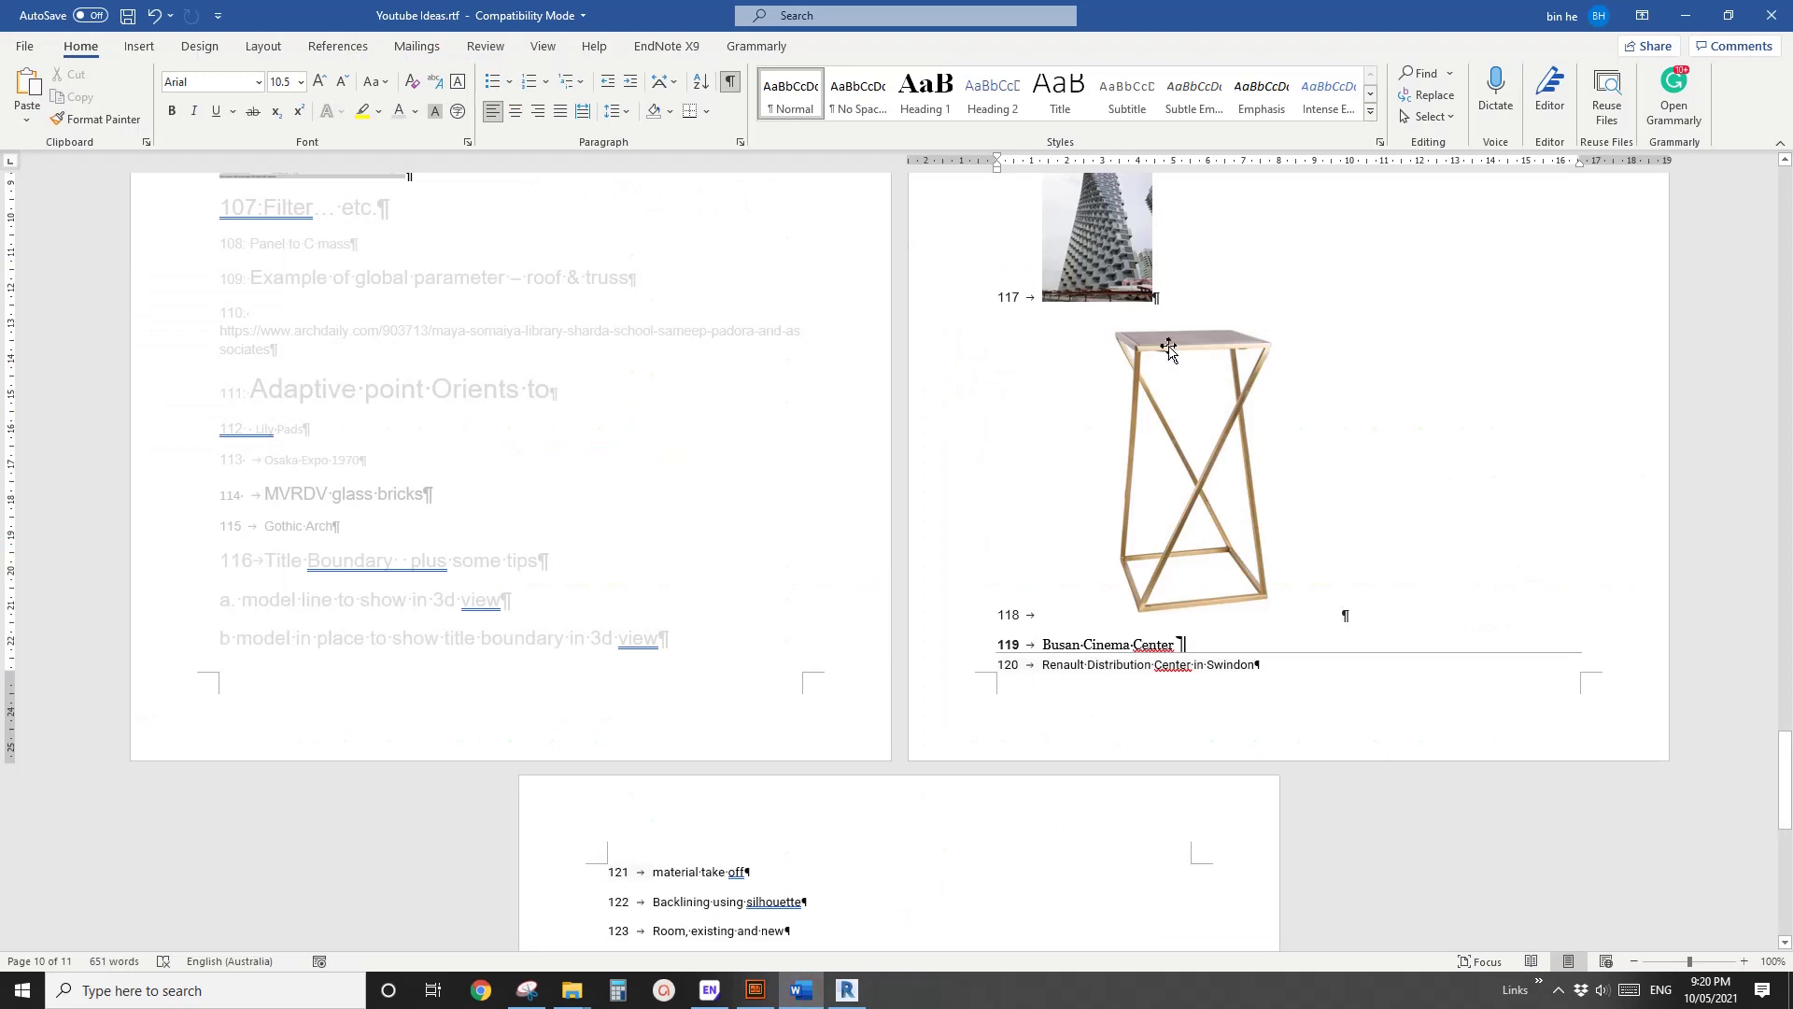
{"action": "left_click", "coordinate": [847, 990]}
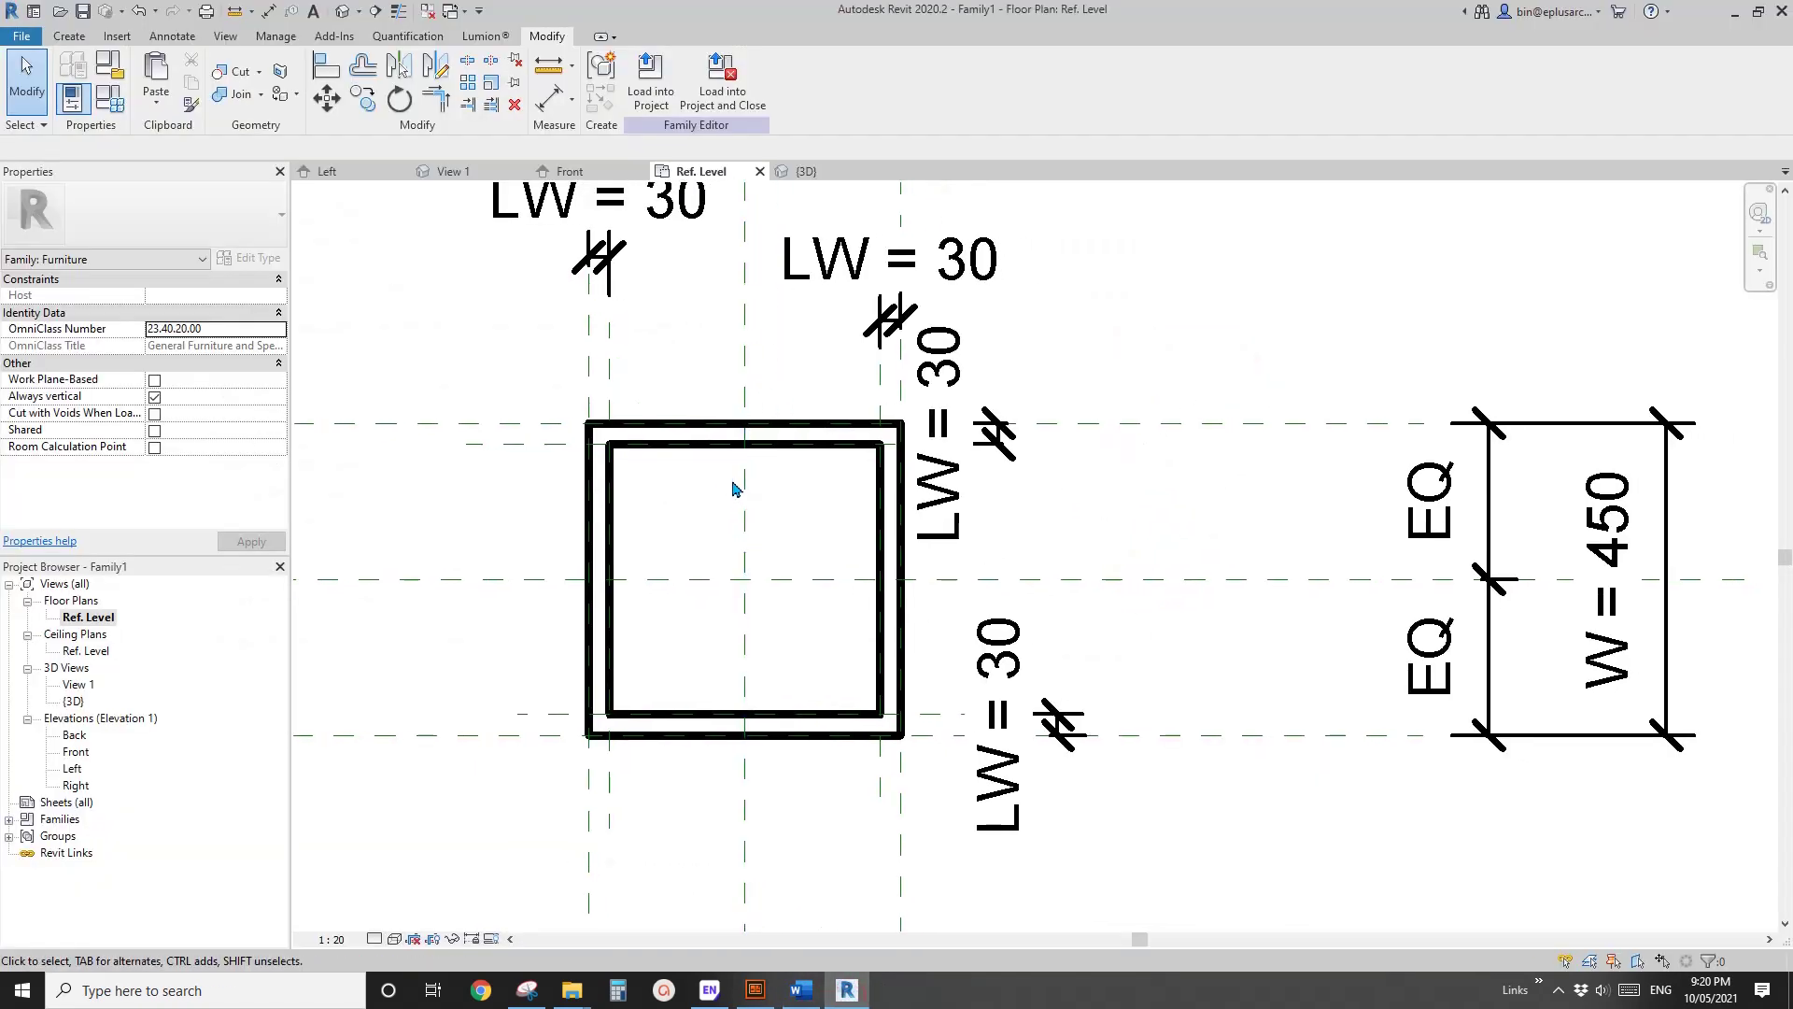
Temporarily hide the top and bottom frame extrusions in the Ref. Level plan.
{"action": "mouse_move", "coordinate": [736, 489]}
{"action": "middle_mouse_down"}
{"action": "mouse_move", "coordinate": [756, 484]}
{"action": "mouse_move", "coordinate": [713, 468]}
{"action": "middle_mouse_up"}
{"action": "left_click", "coordinate": [681, 440]}
{"action": "key", "text": "h"}
{"action": "key", "text": "h"}
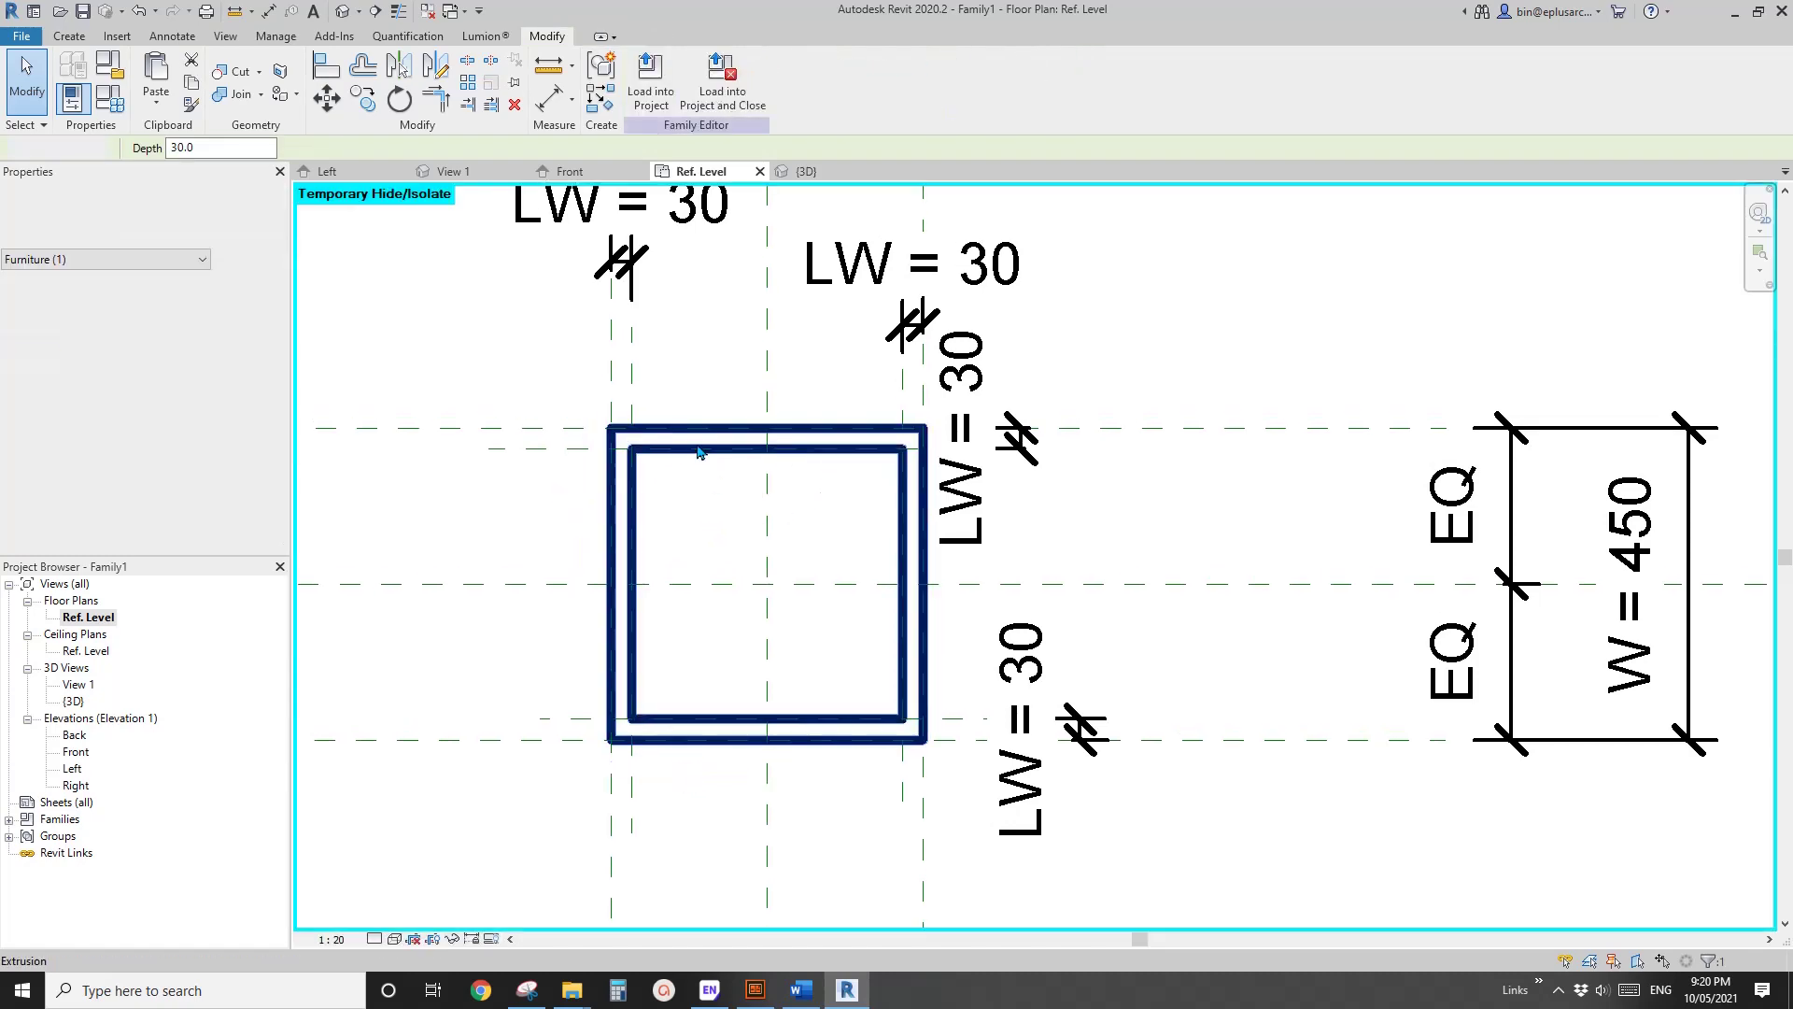
{"action": "left_click", "coordinate": [729, 453]}
{"action": "key", "text": "h"}
{"action": "key", "text": "h"}
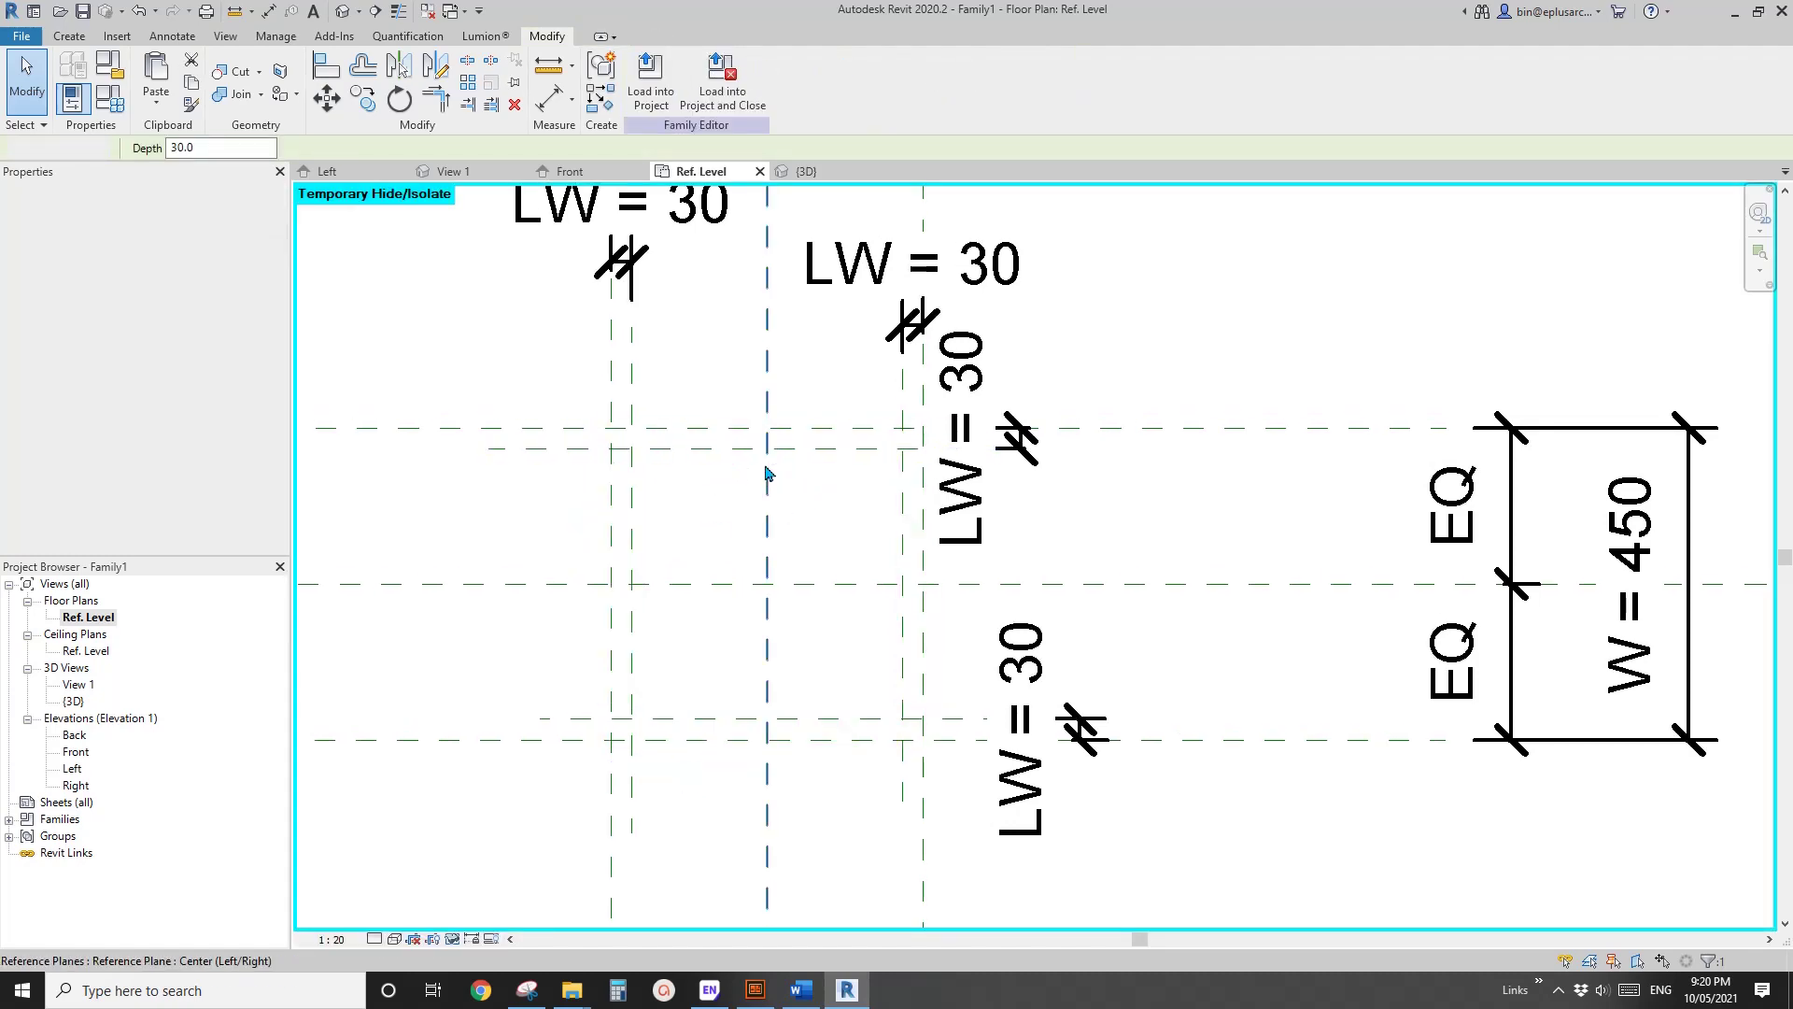
Start a blend and sketch its 30 mm square base at the back-left corner between the reference planes, locking all four sides.
{"action": "scroll", "coordinate": [773, 448], "scroll_direction": "up", "scroll_amount": 3}
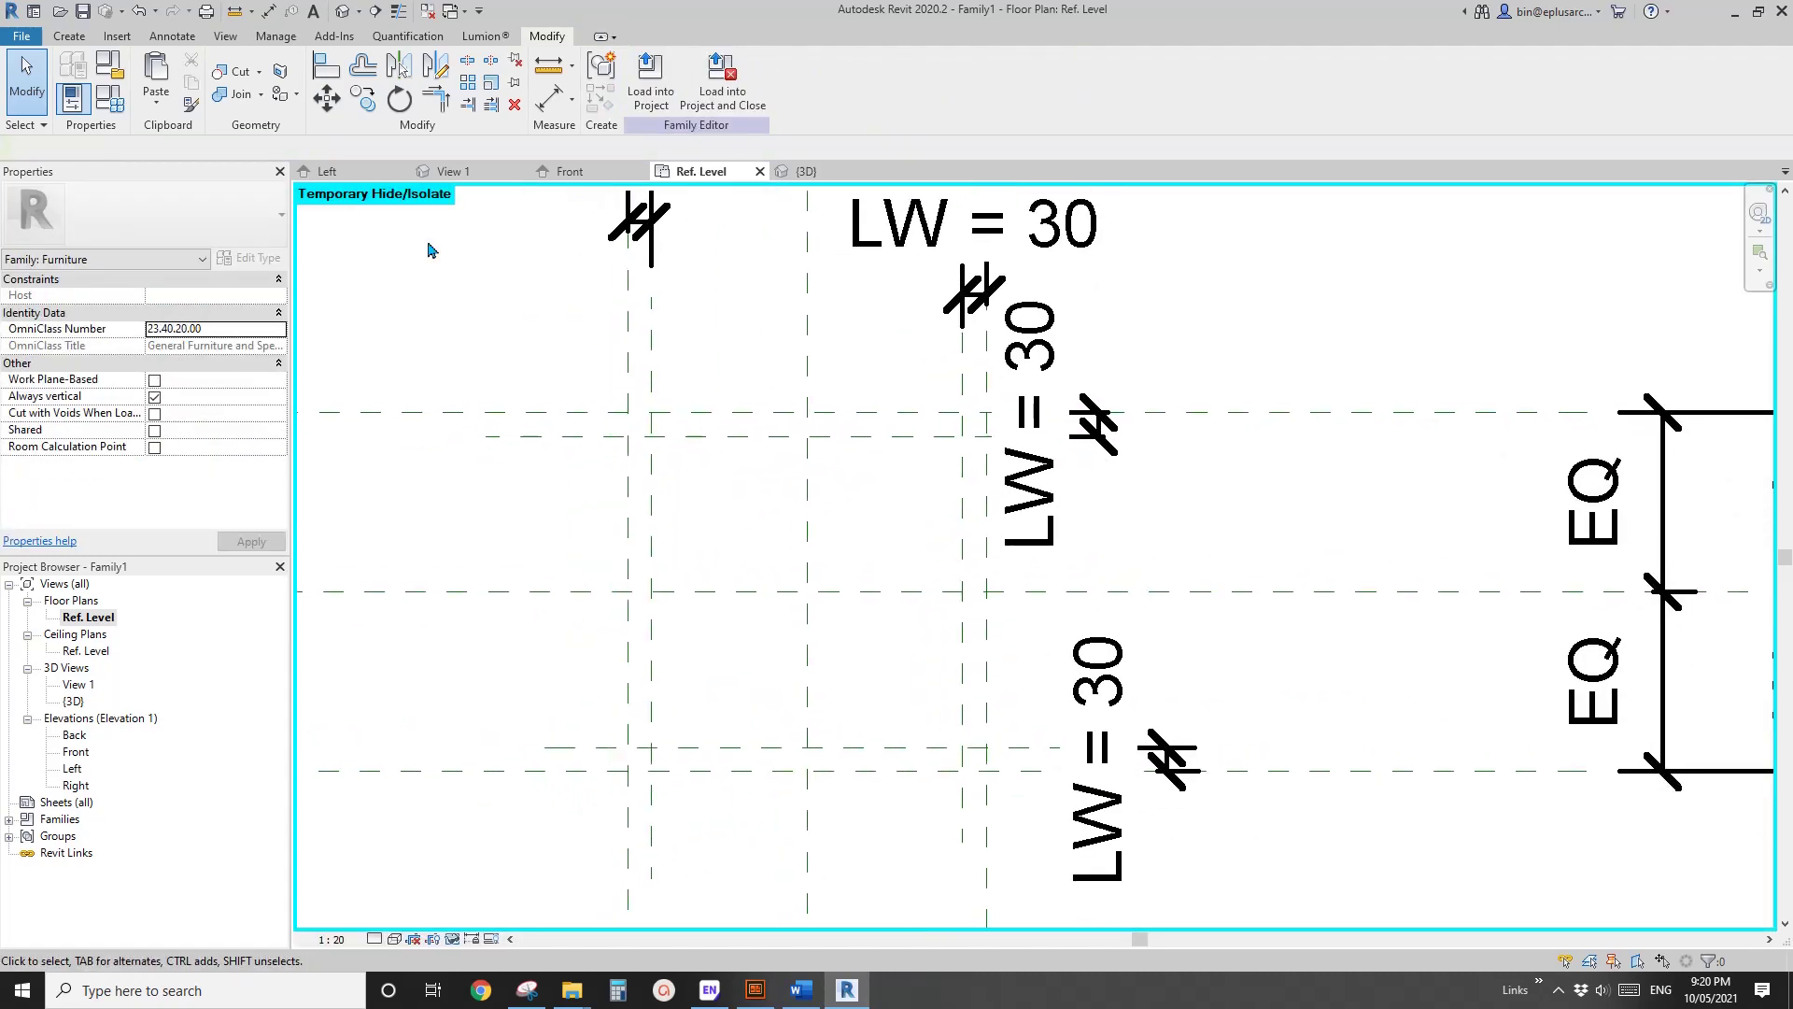
{"action": "left_click", "coordinate": [70, 37]}
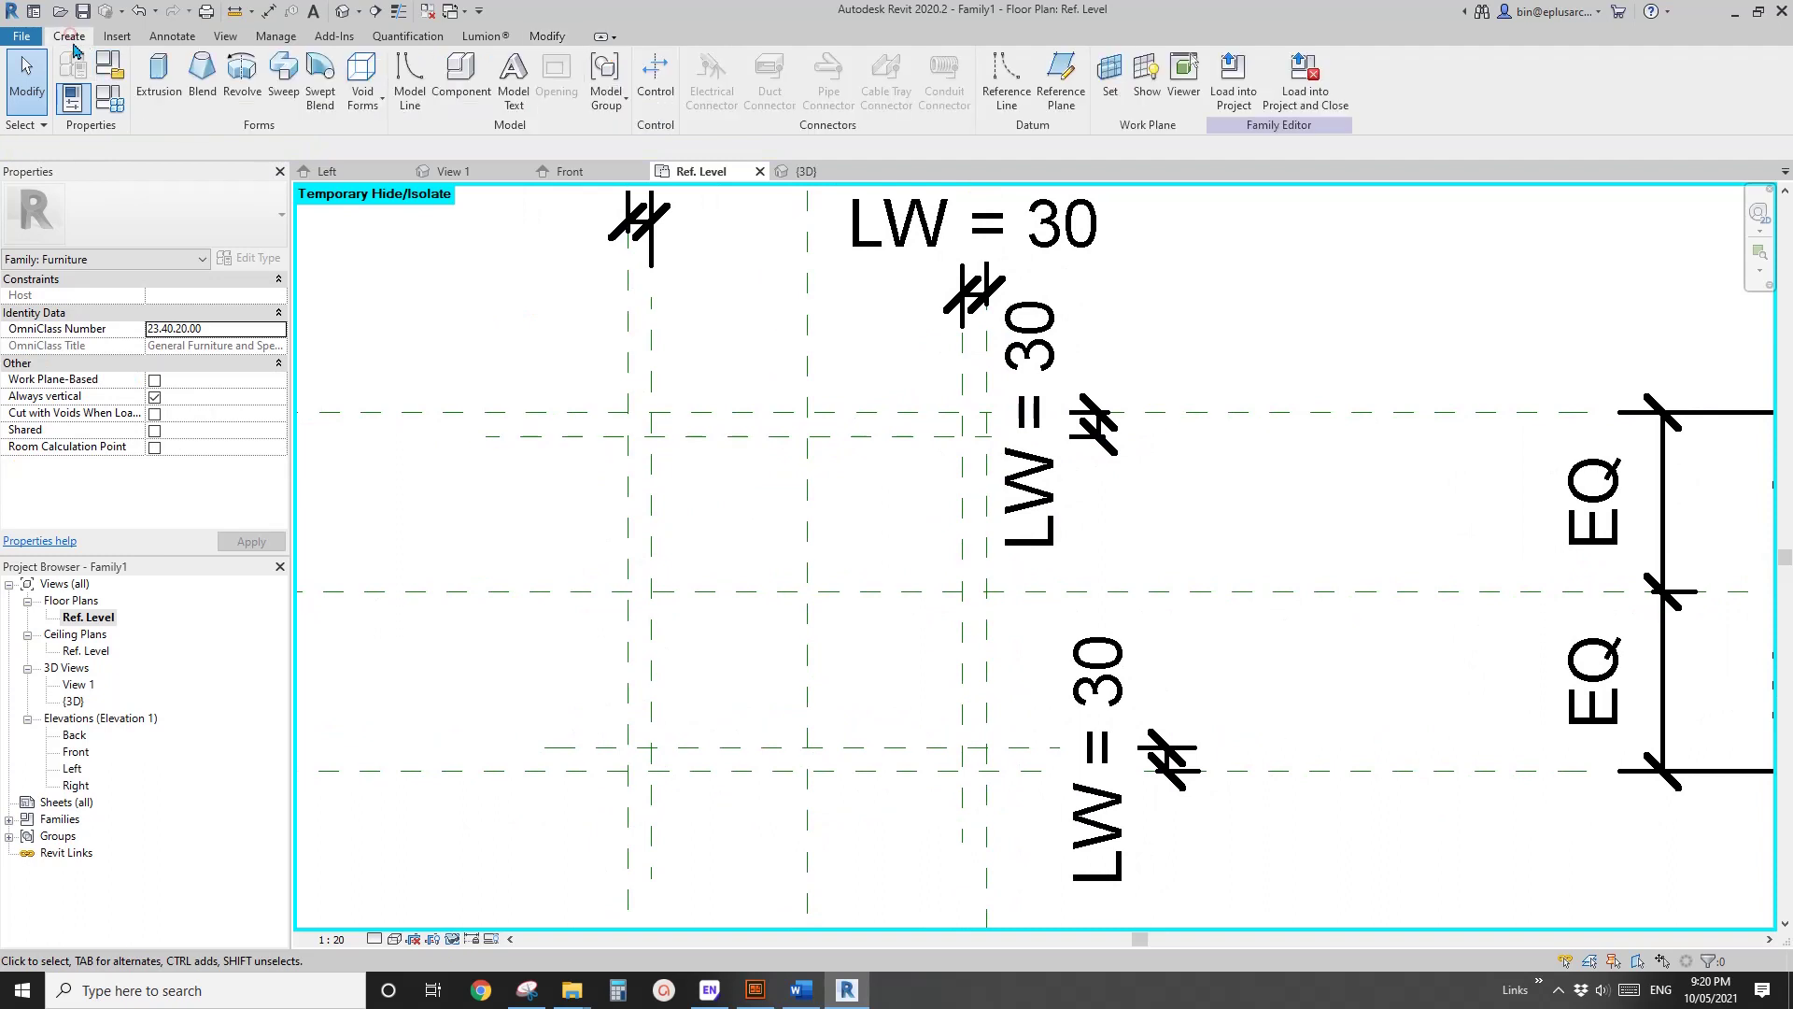
{"action": "left_click", "coordinate": [203, 94]}
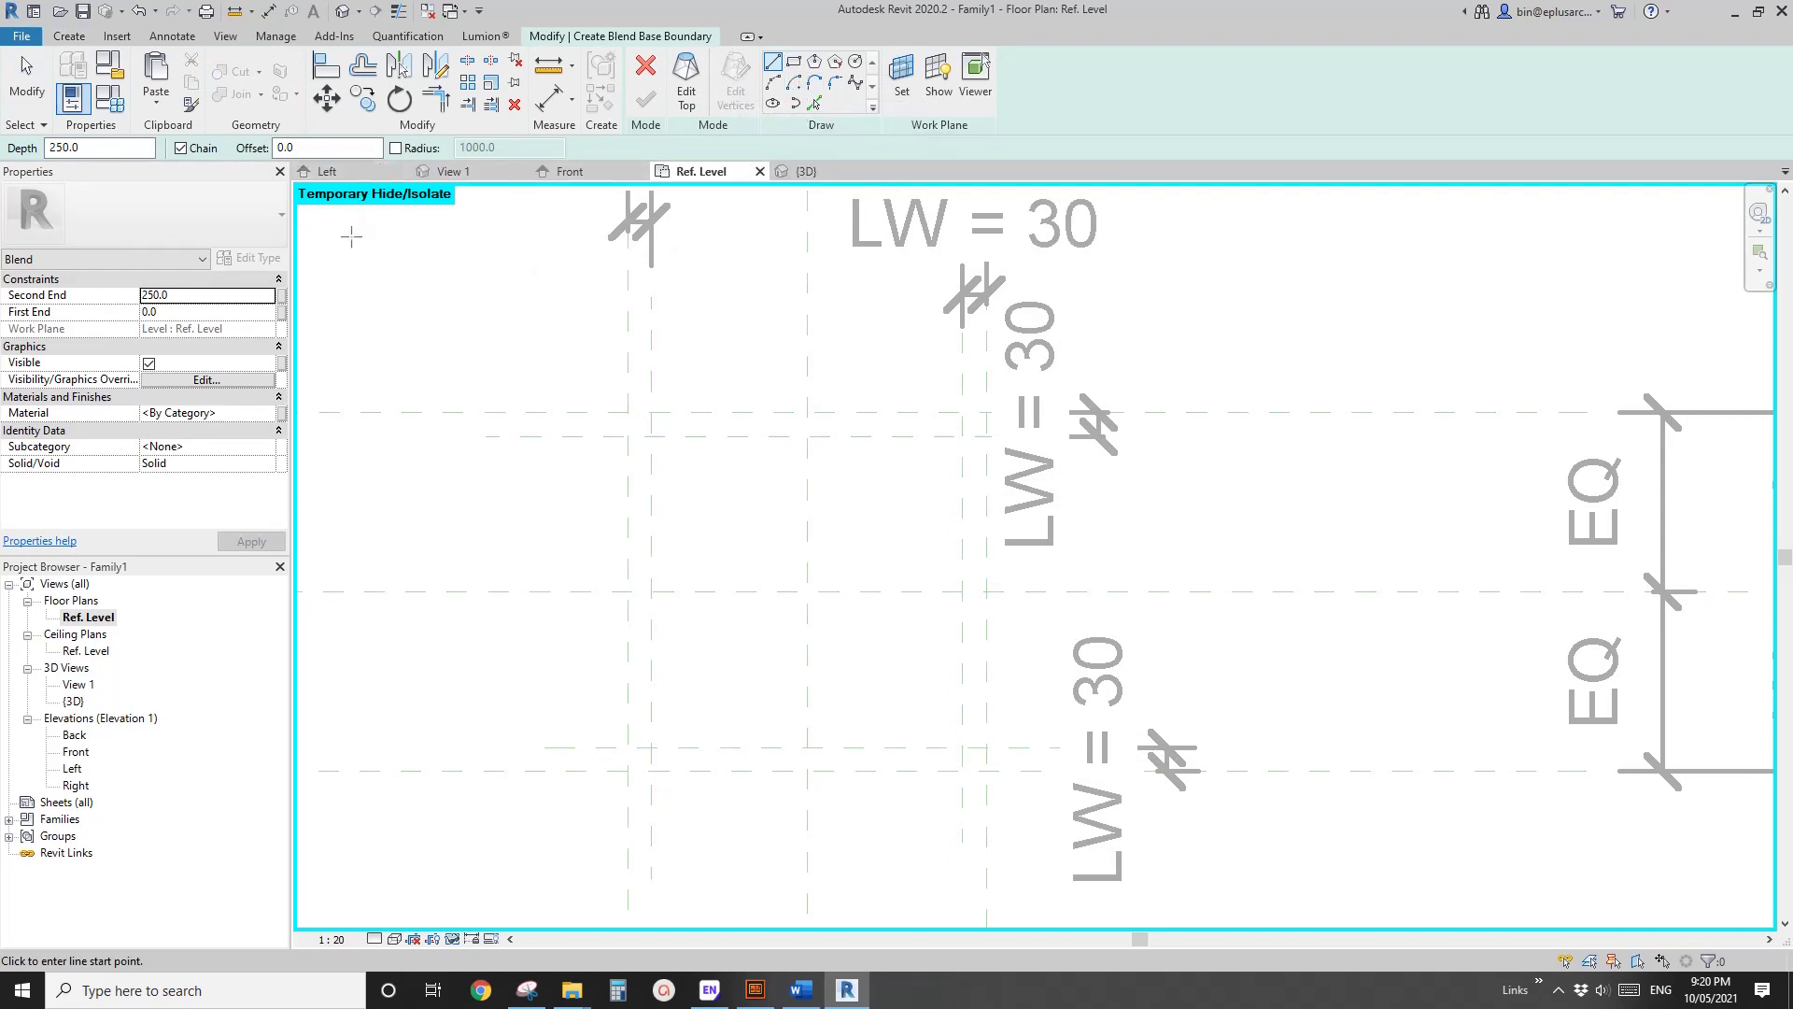
{"action": "middle_click_drag", "start_coordinate": [923, 394], "coordinate": [937, 399]}
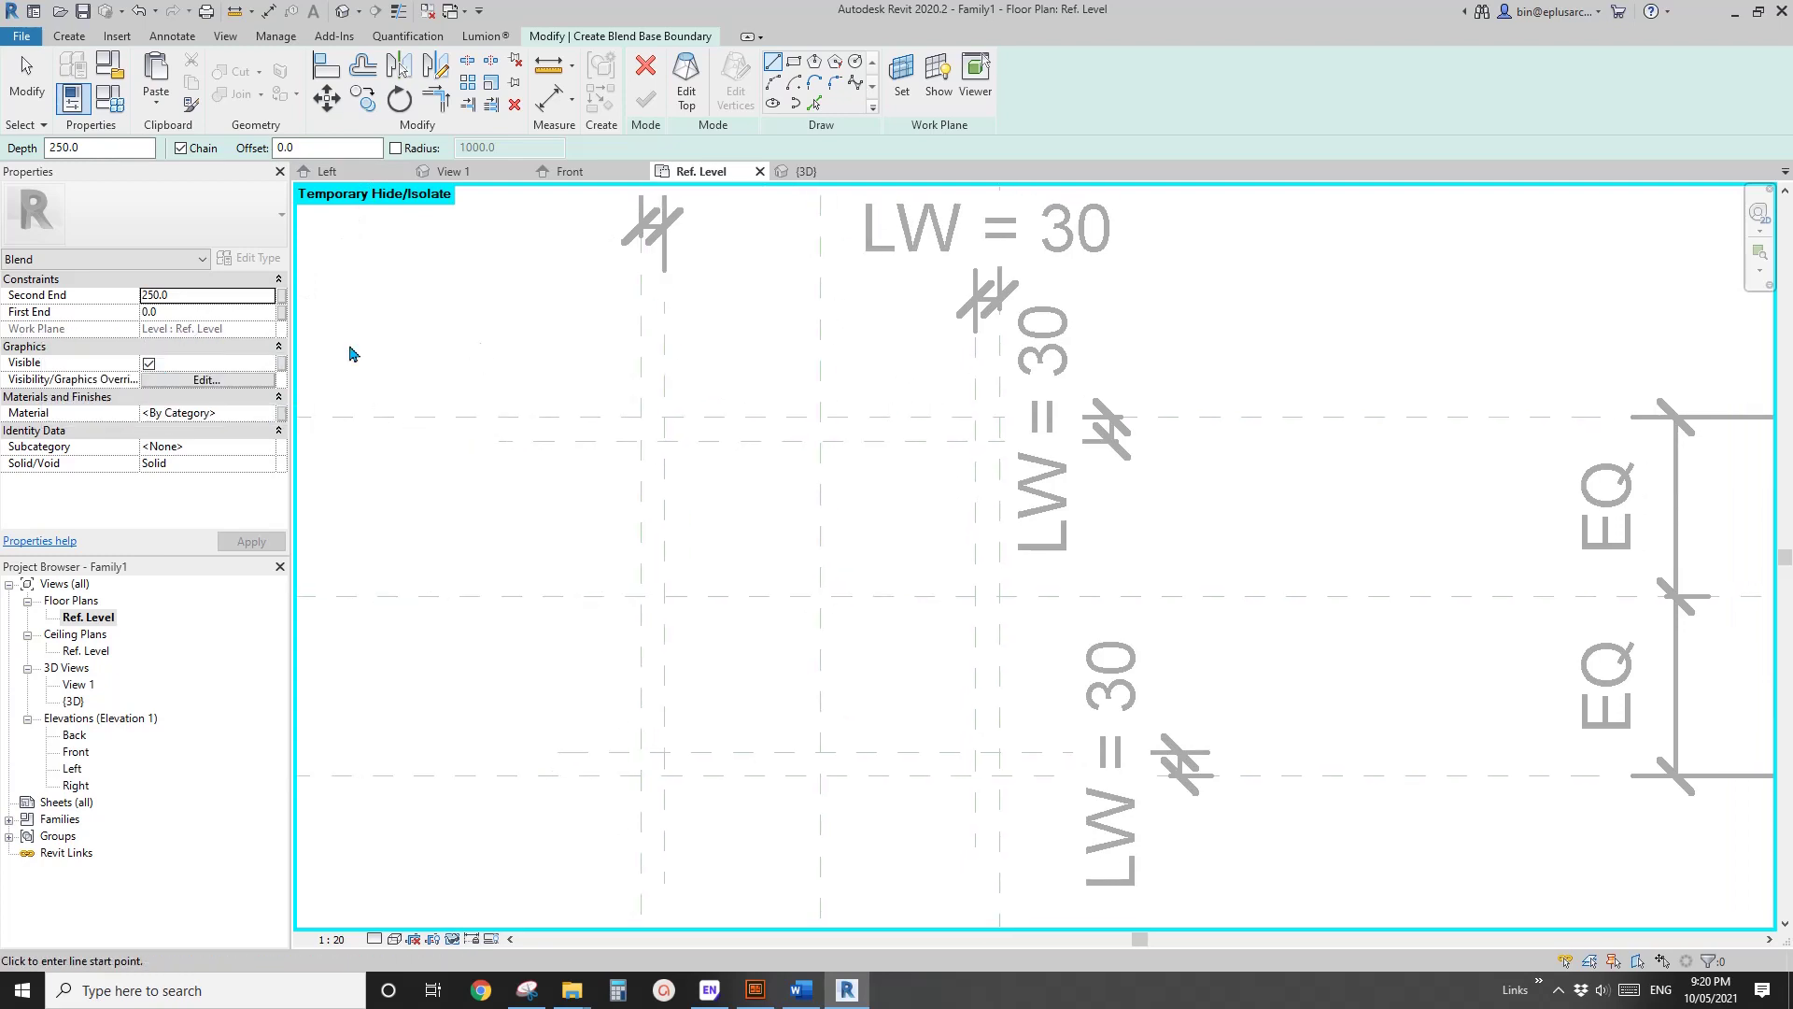
{"action": "middle_click_drag", "start_coordinate": [724, 412], "coordinate": [632, 380]}
{"action": "scroll", "coordinate": [680, 304], "scroll_direction": "up", "scroll_amount": 1}
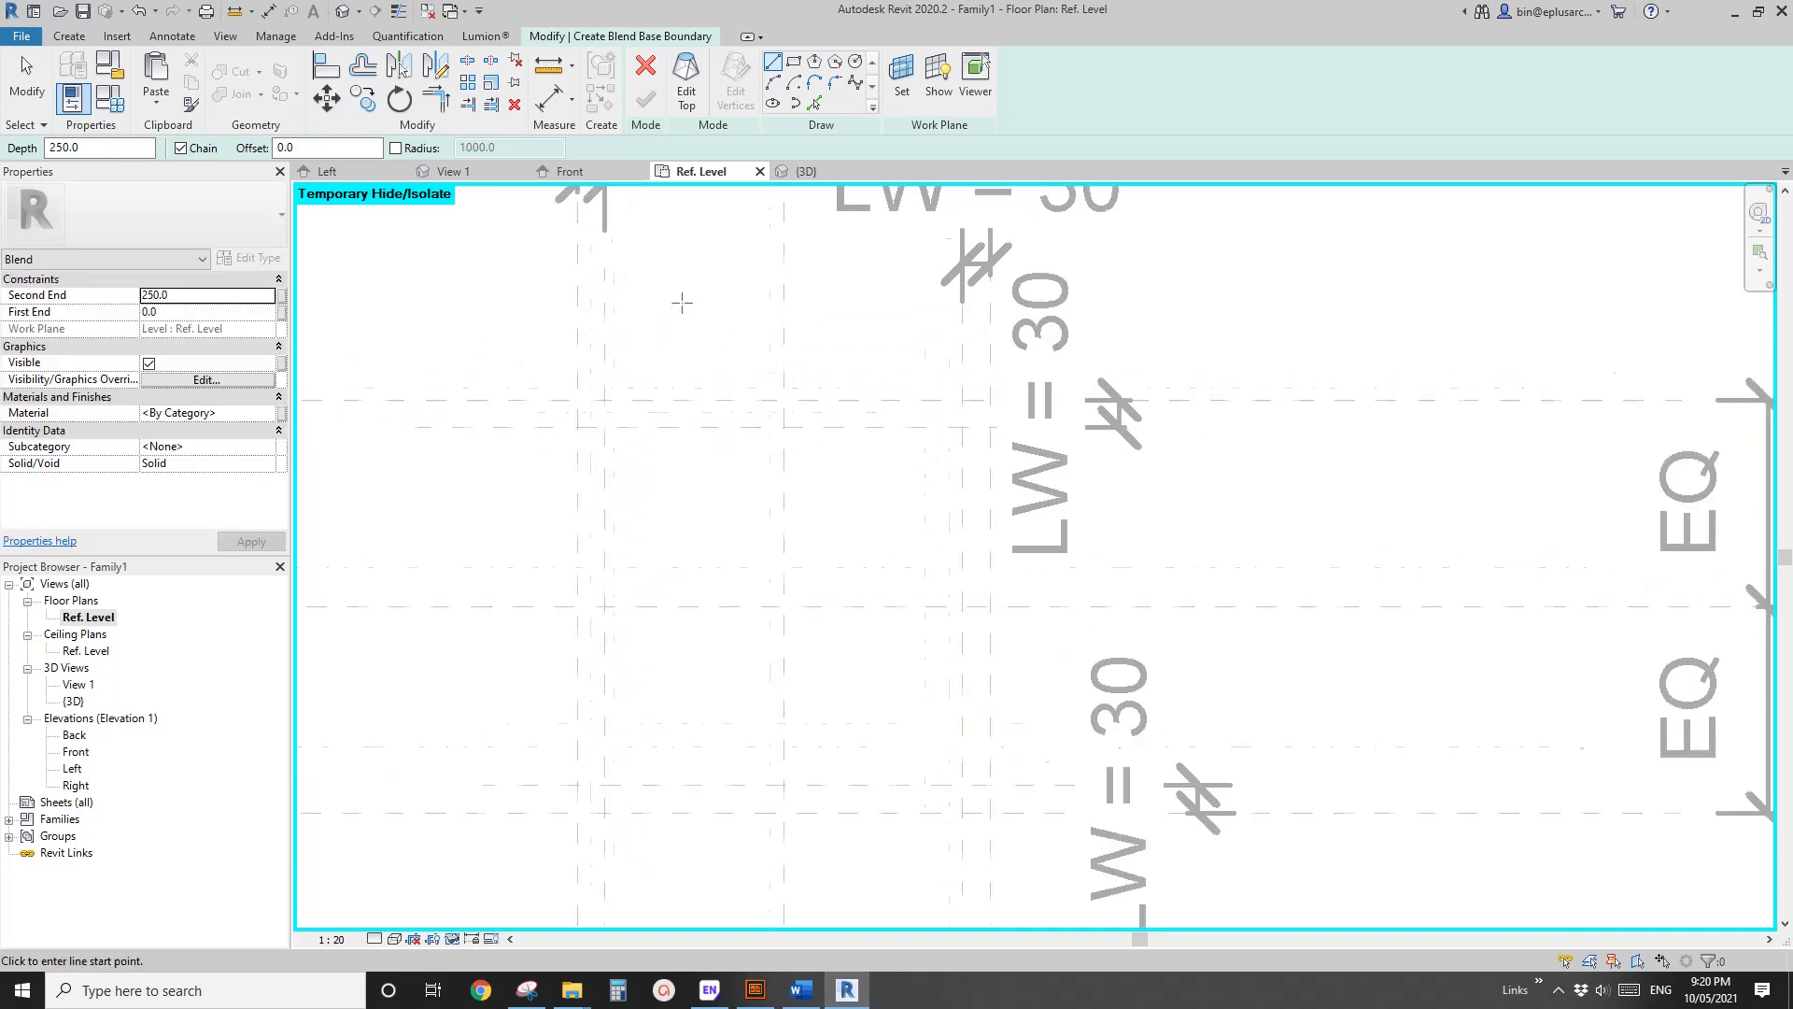
{"action": "middle_click_drag", "start_coordinate": [681, 302], "coordinate": [753, 289]}
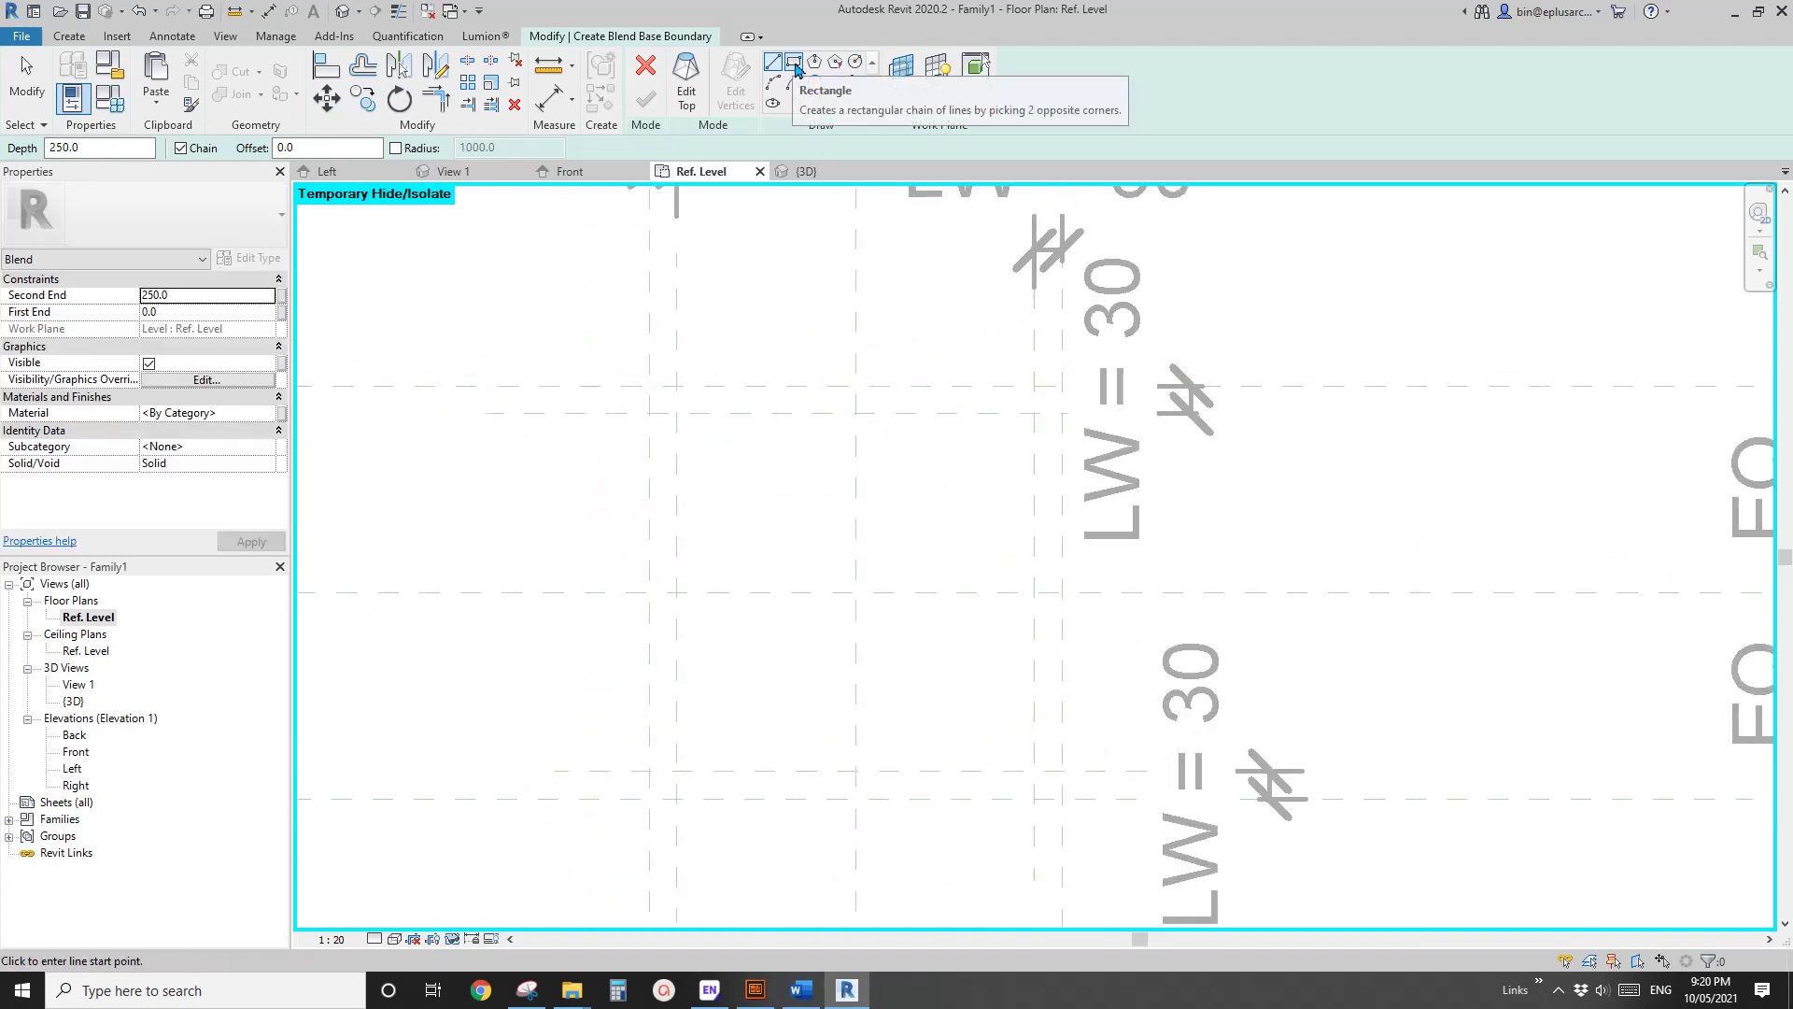
{"action": "left_click", "coordinate": [795, 70]}
{"action": "left_click", "coordinate": [662, 400]}
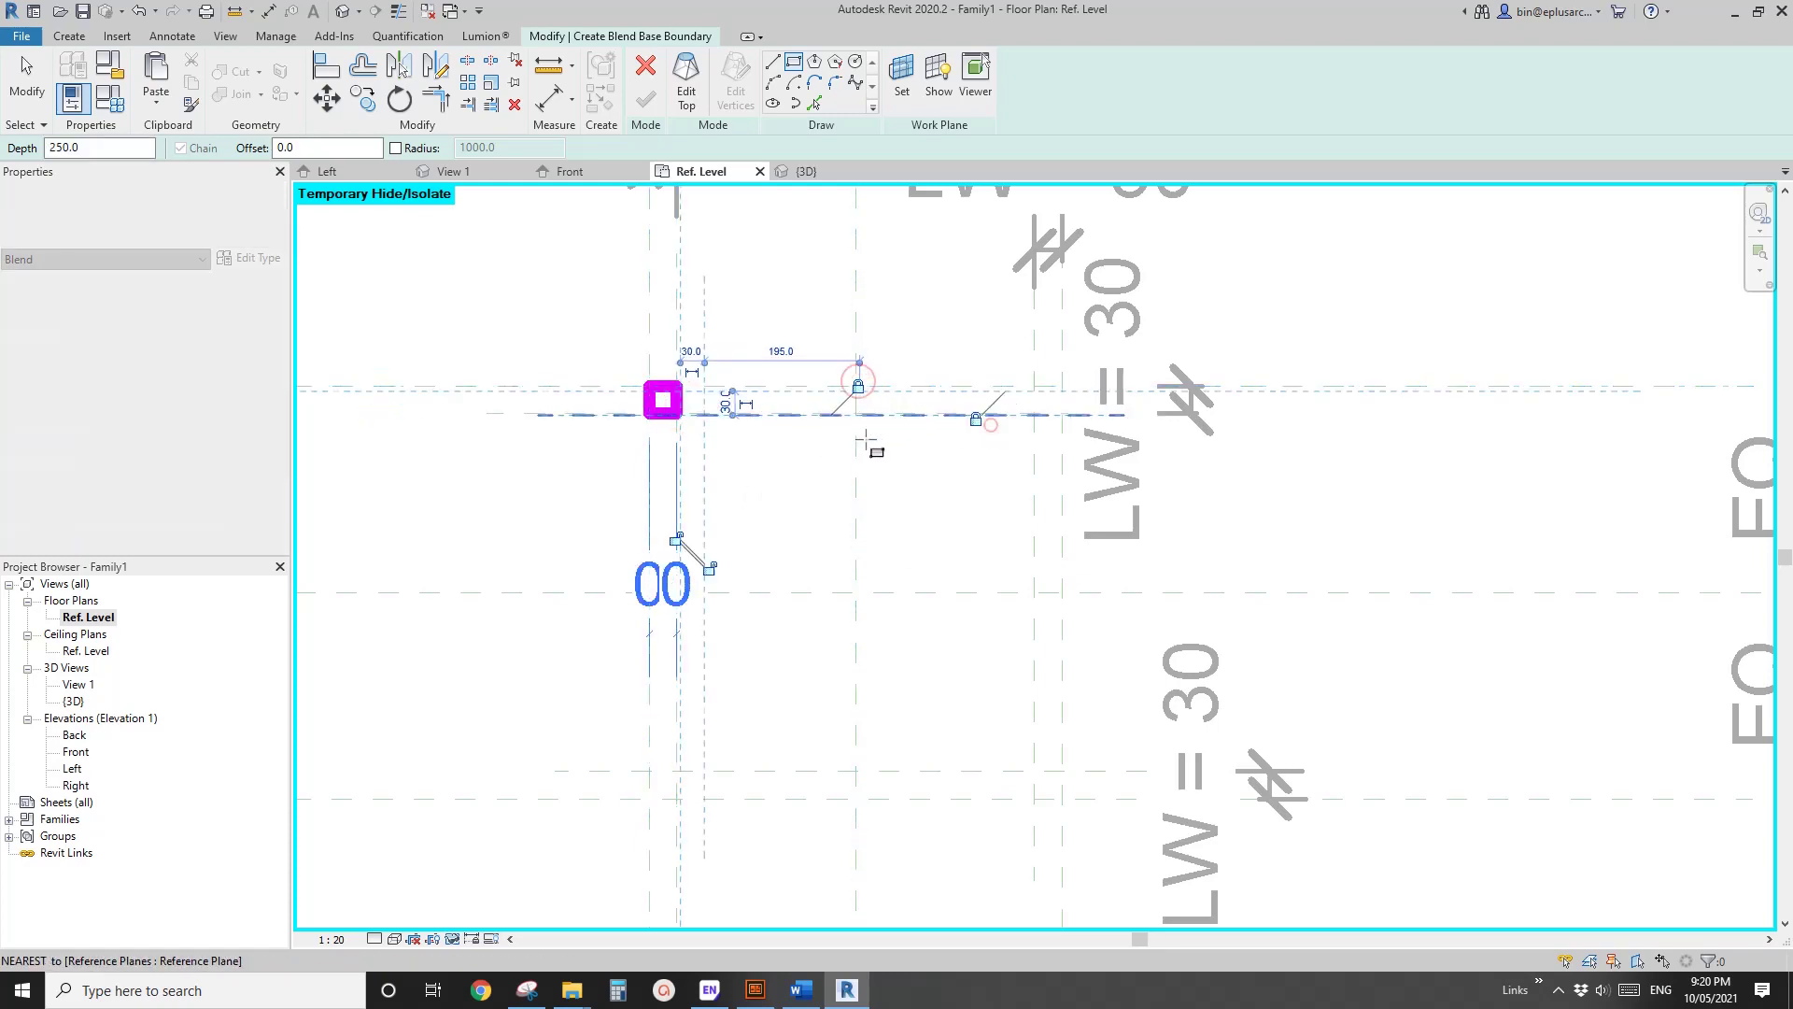
{"action": "scroll", "coordinate": [868, 452], "scroll_direction": "down", "scroll_amount": 2}
{"action": "left_click", "coordinate": [730, 580]}
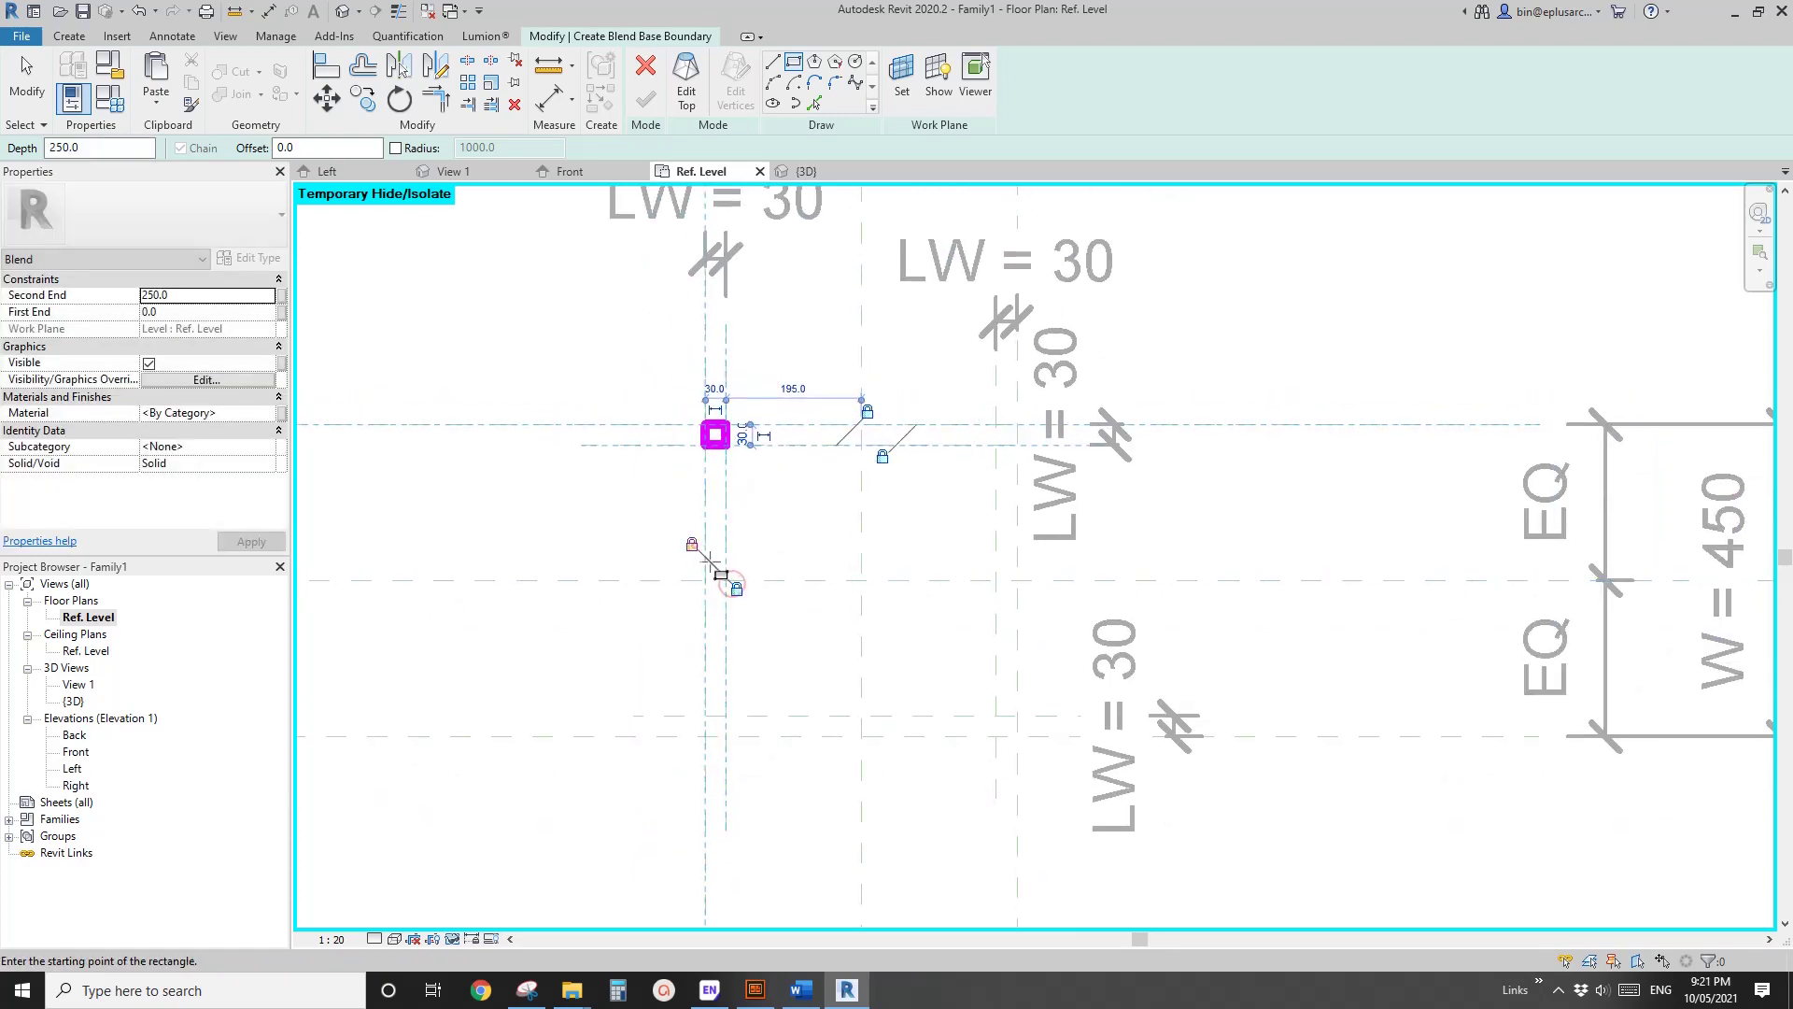
{"action": "middle_click_drag", "start_coordinate": [733, 598], "coordinate": [717, 495]}
{"action": "middle_click_drag", "start_coordinate": [719, 633], "coordinate": [800, 529]}
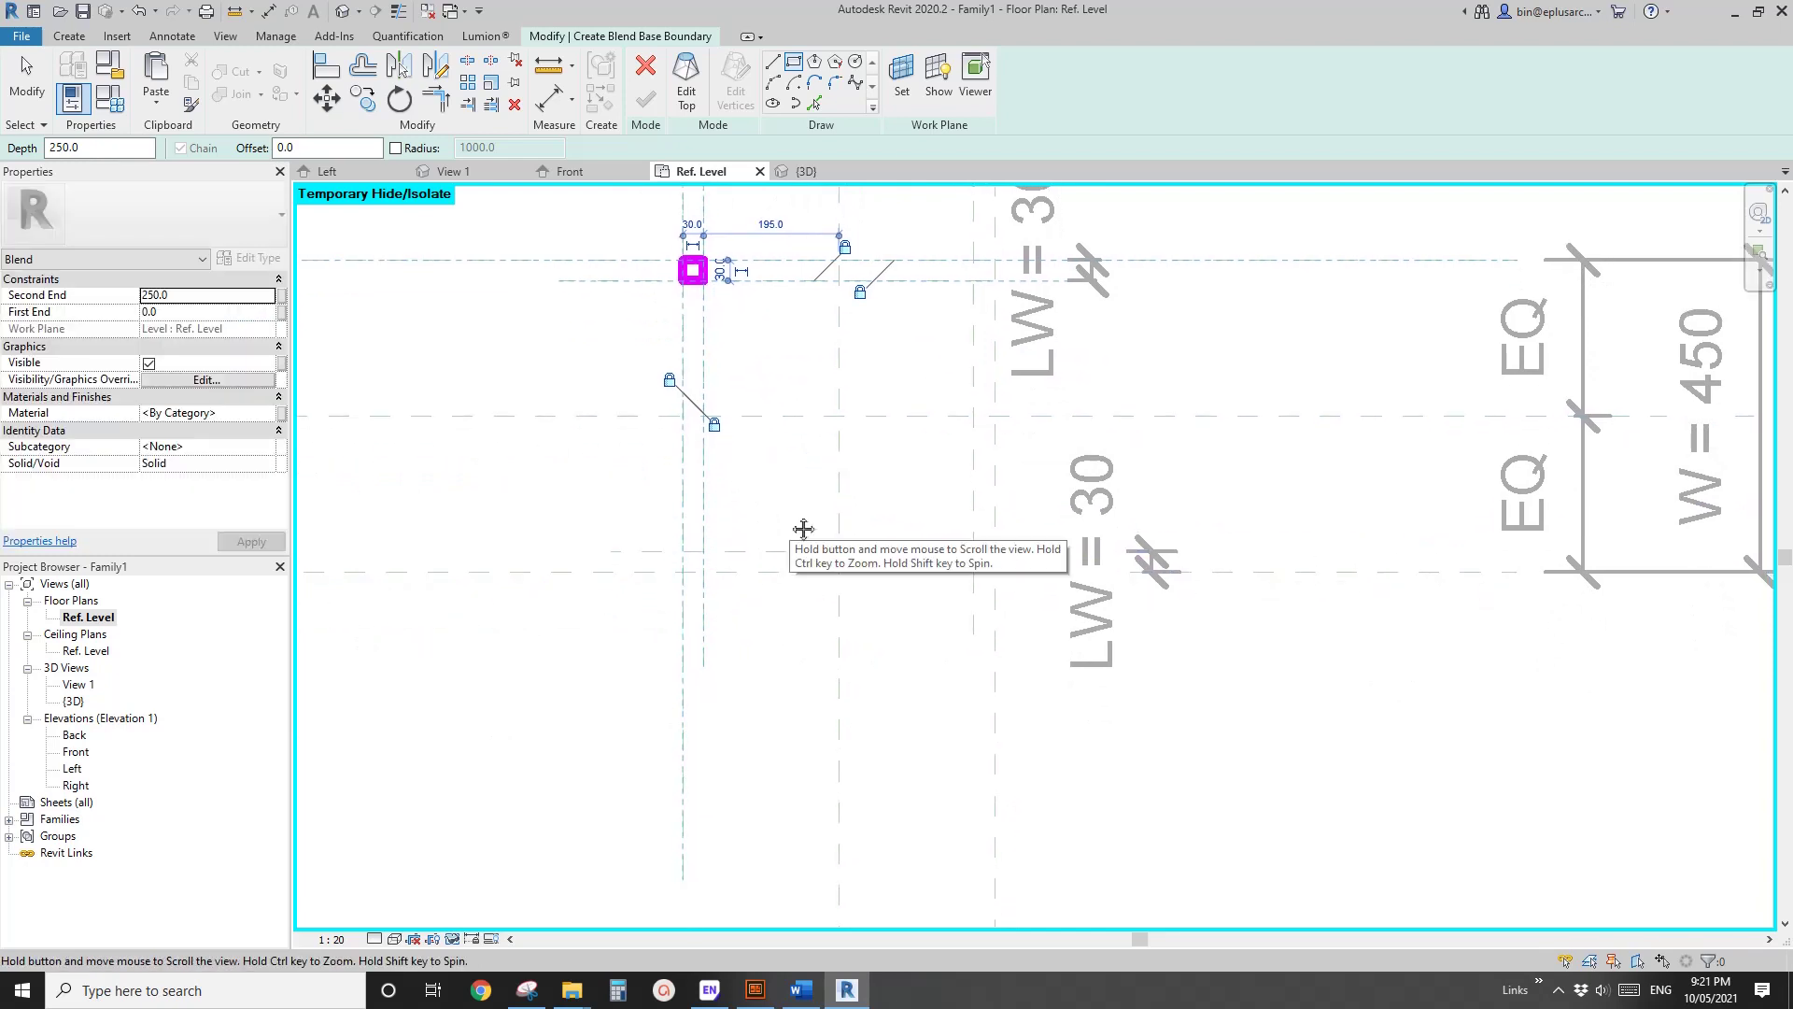
{"action": "middle_click_drag", "start_coordinate": [781, 417], "coordinate": [796, 455]}
{"action": "scroll", "coordinate": [717, 323], "scroll_direction": "up", "scroll_amount": 1}
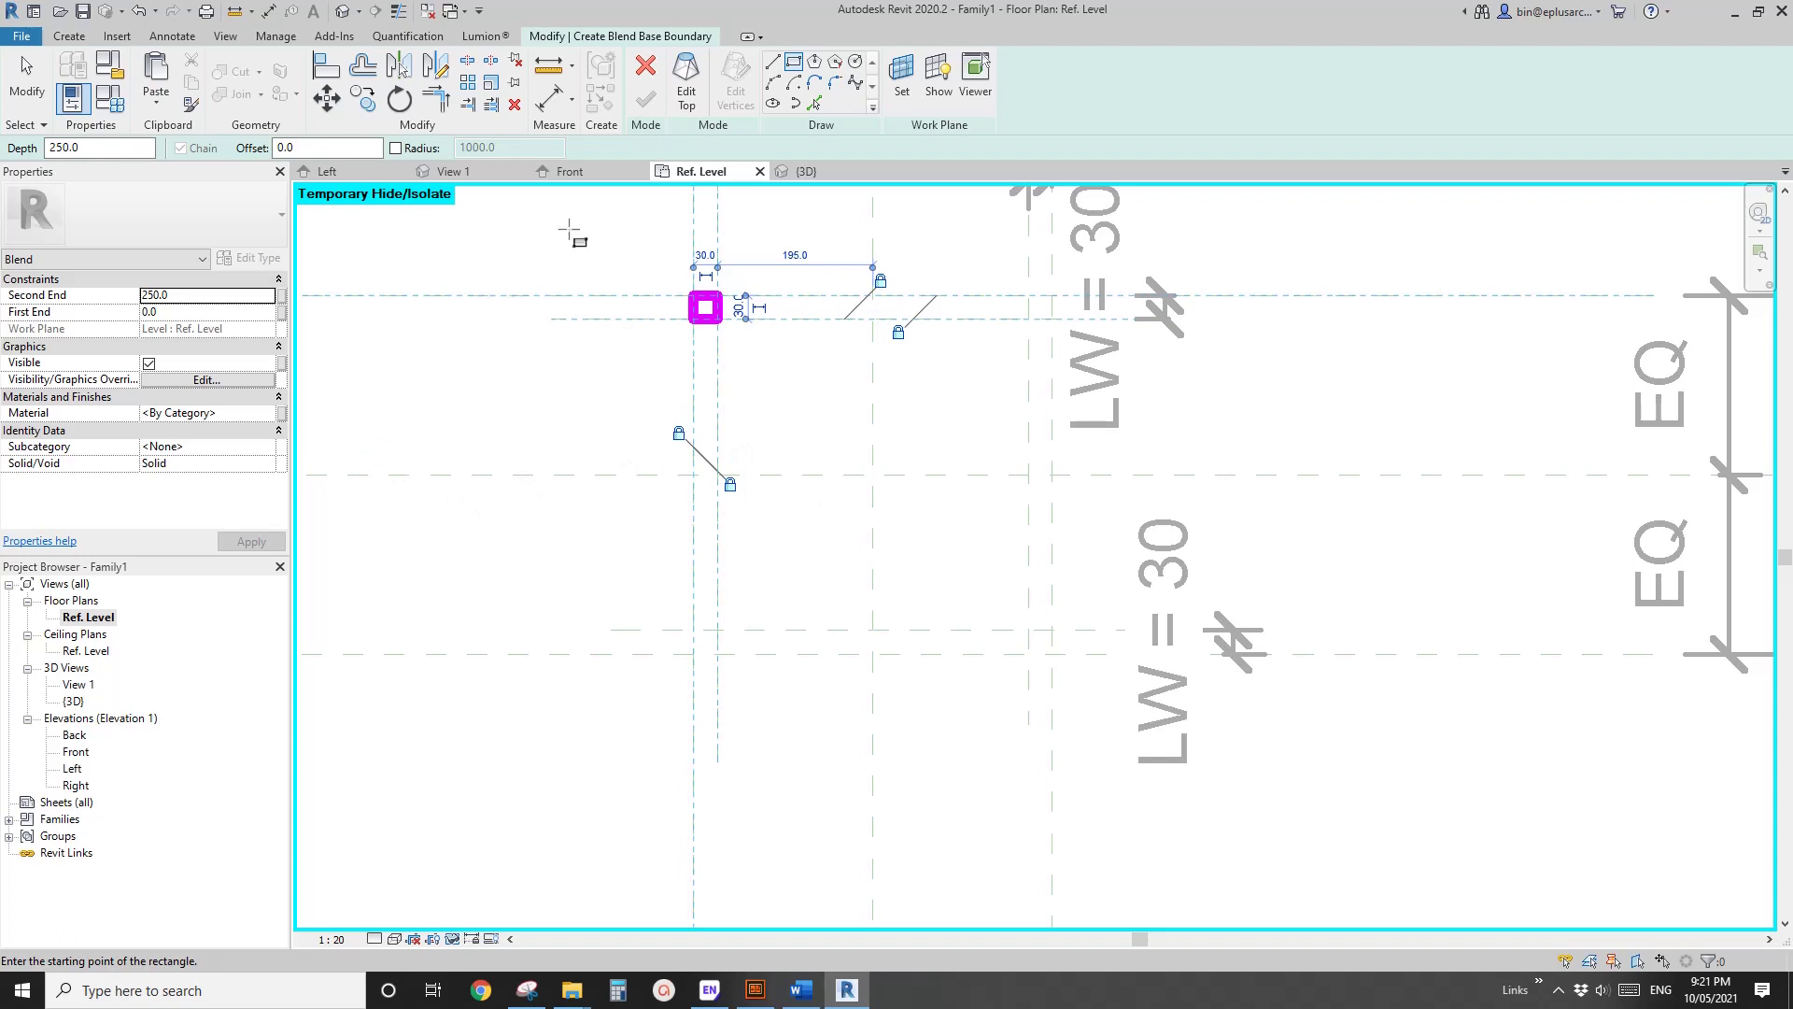
Sketch the blend's 30 mm square top at the front-left corner, lock its sides to the reference planes, and finish the blend.
{"action": "left_click", "coordinate": [687, 96]}
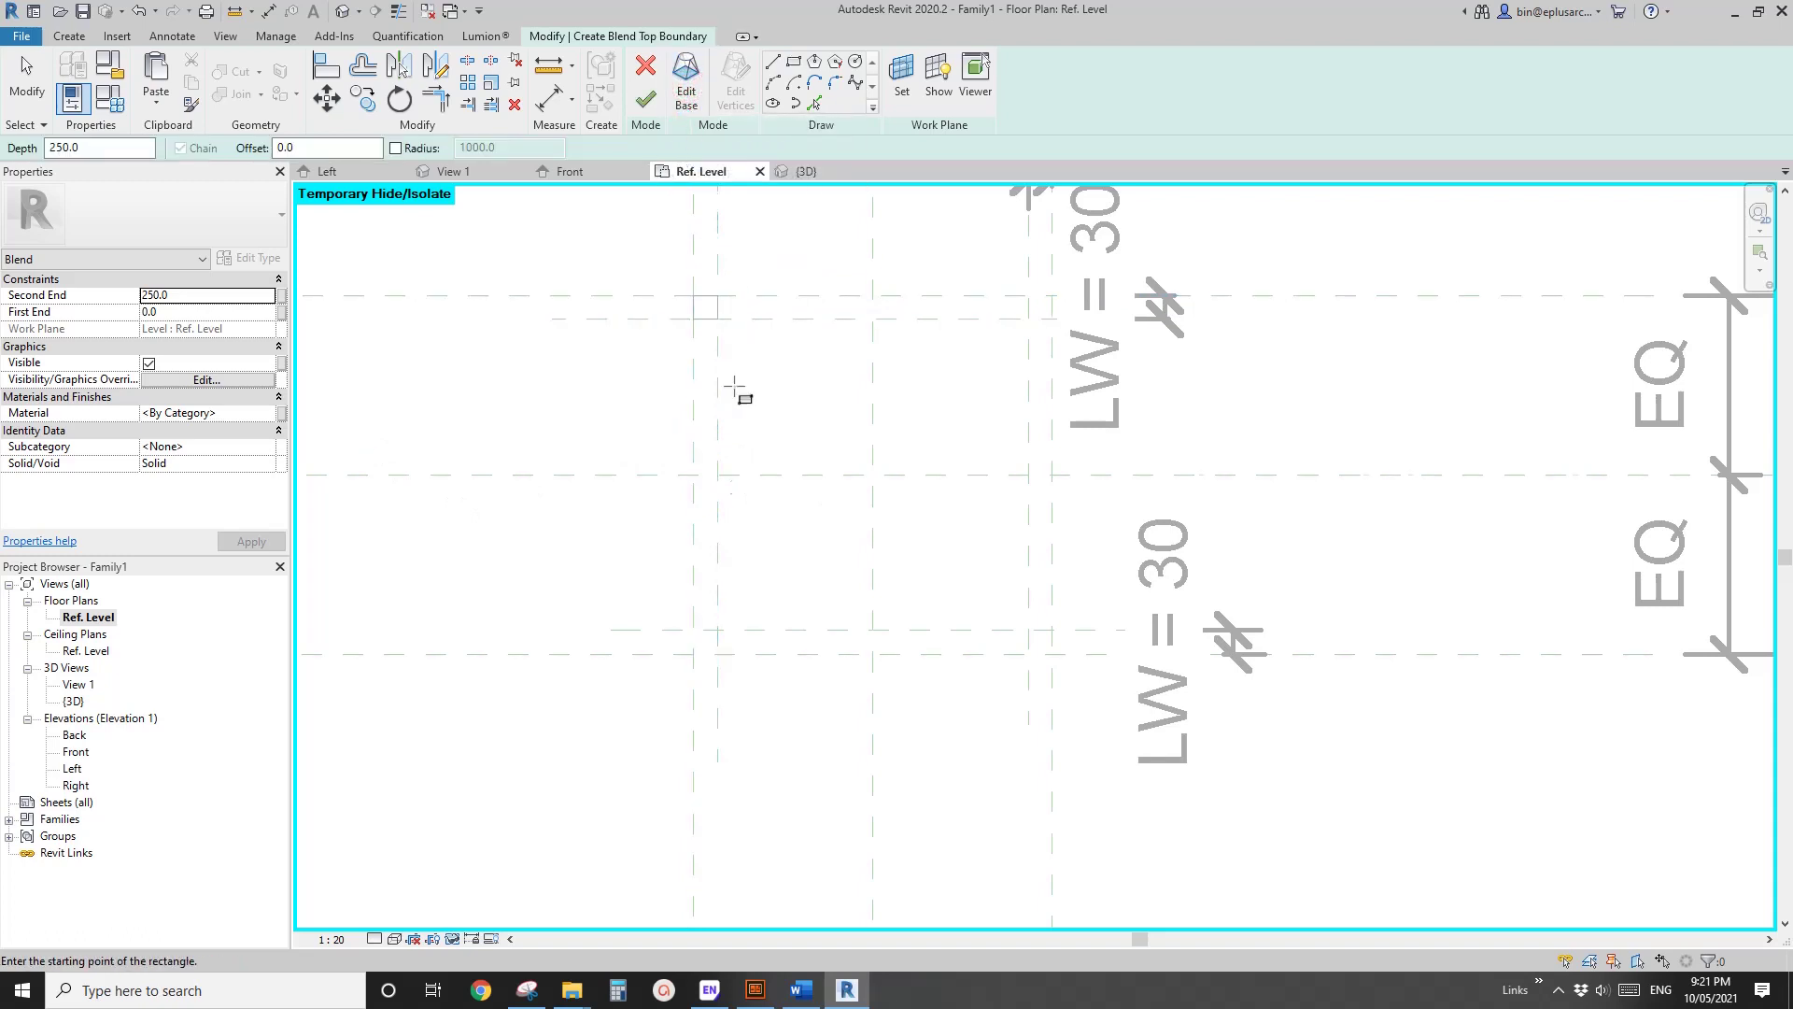
{"action": "left_click", "coordinate": [795, 66]}
{"action": "left_click", "coordinate": [717, 654]}
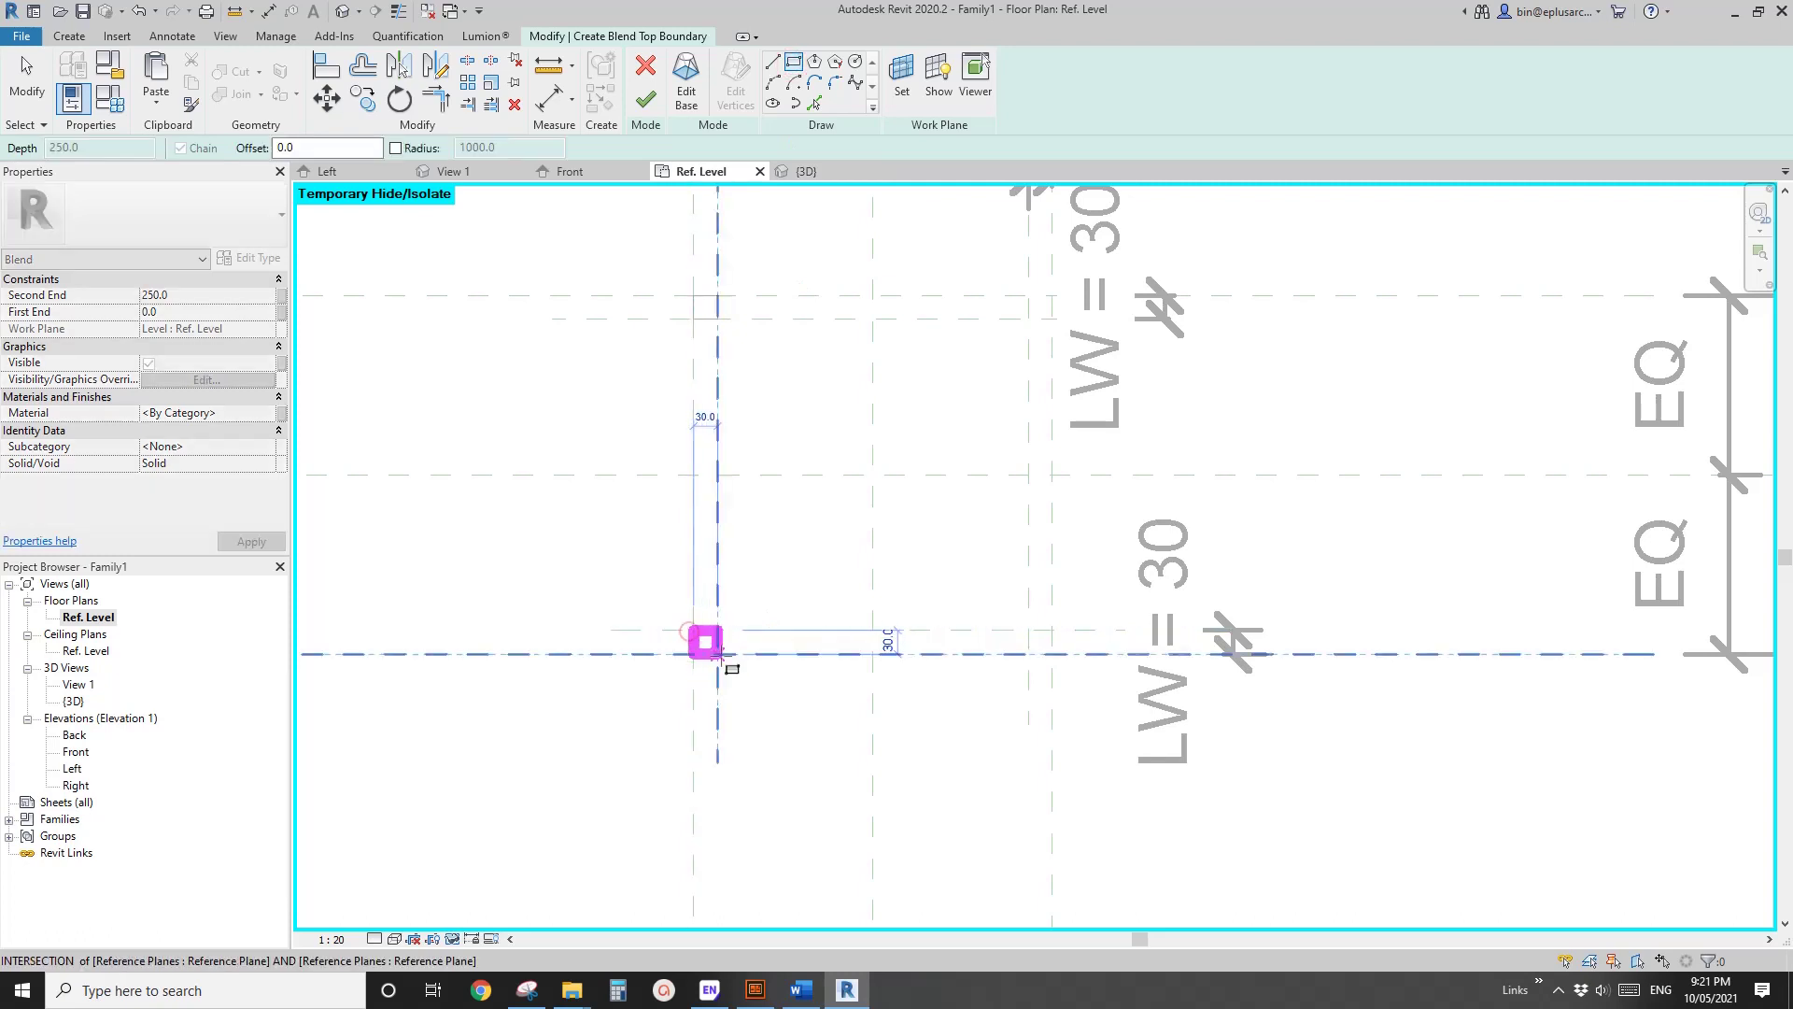
{"action": "left_click", "coordinate": [717, 654]}
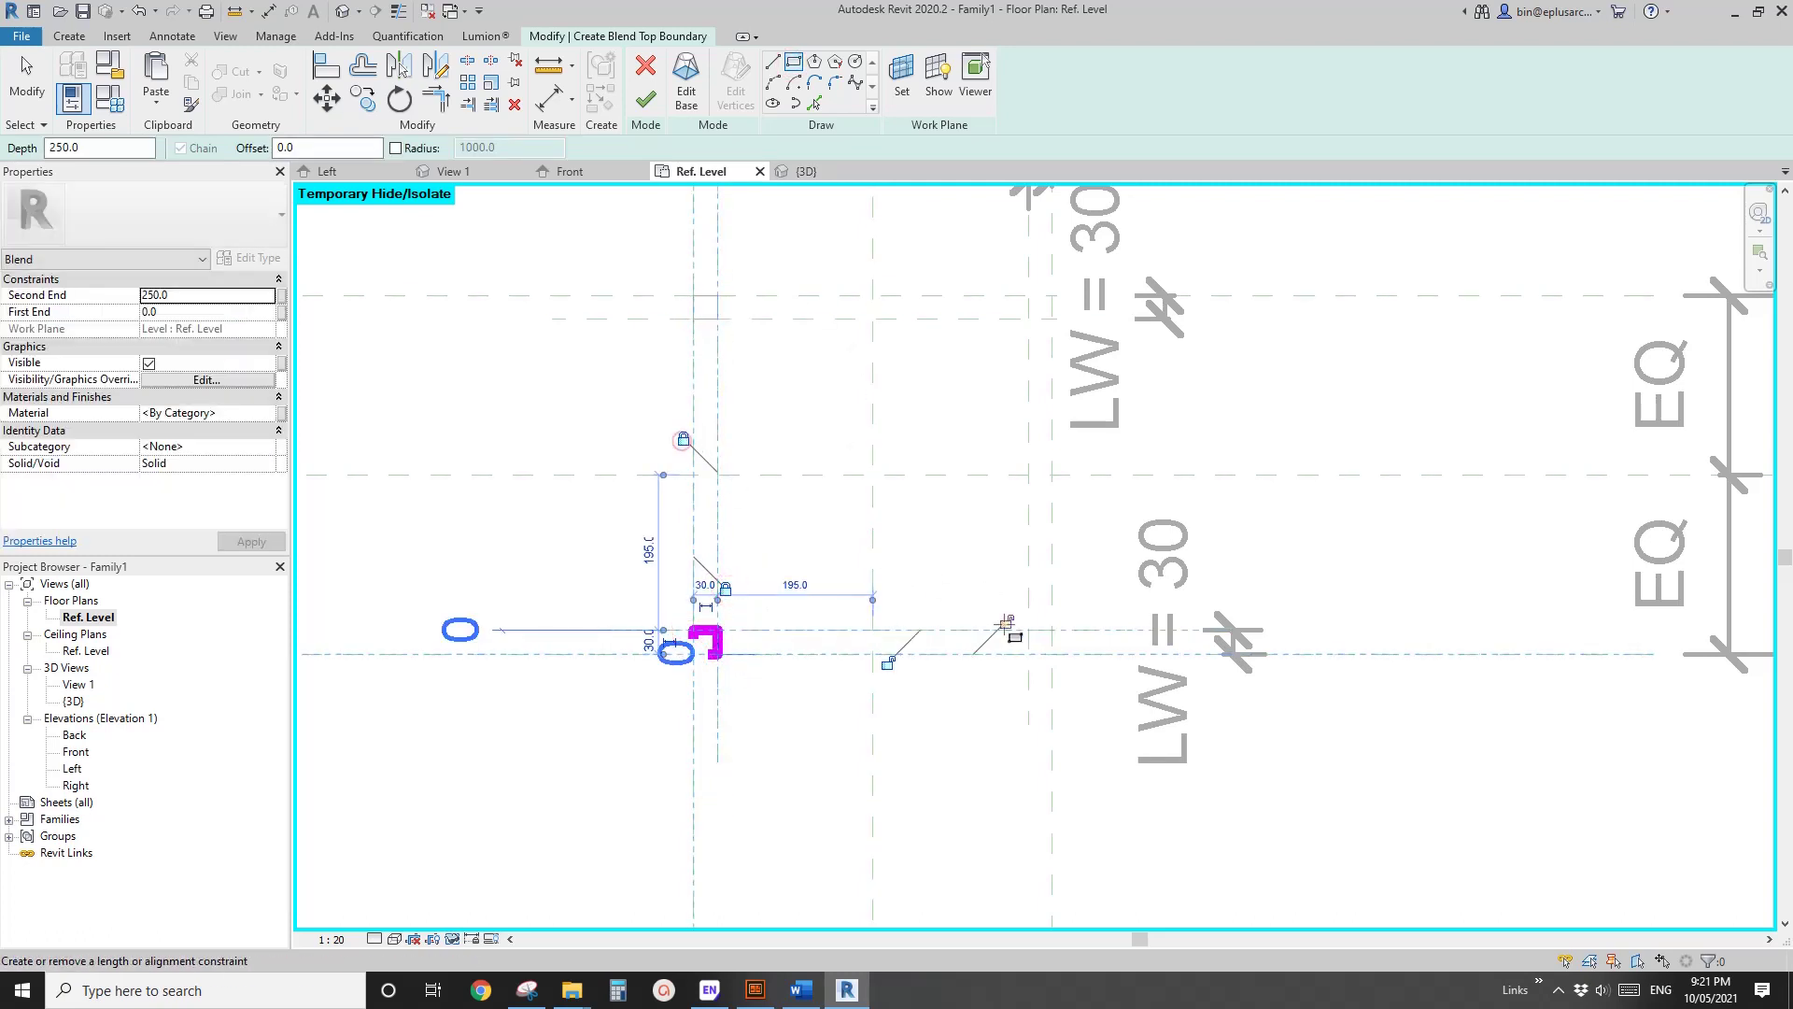
{"action": "left_click", "coordinate": [643, 103]}
In the Front elevation, stretch the blend between the upper and lower inner reference planes, from 30 to 570 mm, and lock both ends.
{"action": "double_click", "coordinate": [77, 751]}
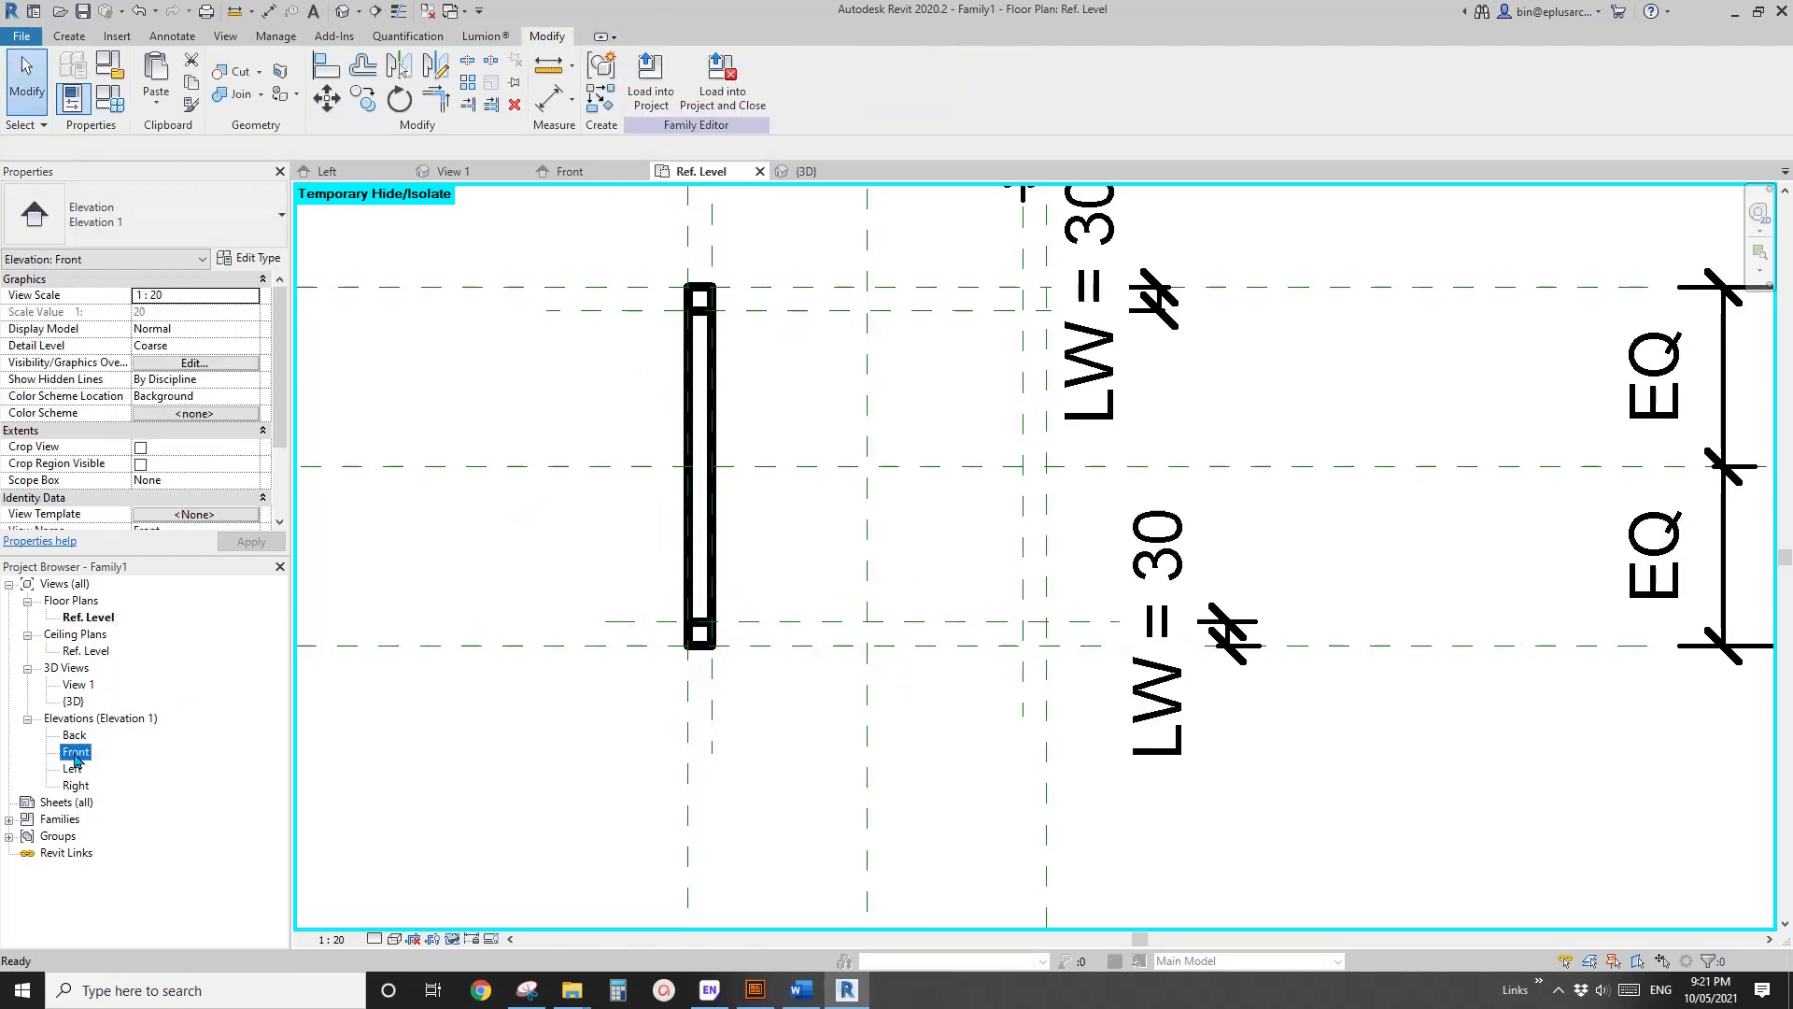
{"action": "left_click_drag", "start_coordinate": [635, 532], "coordinate": [644, 451]}
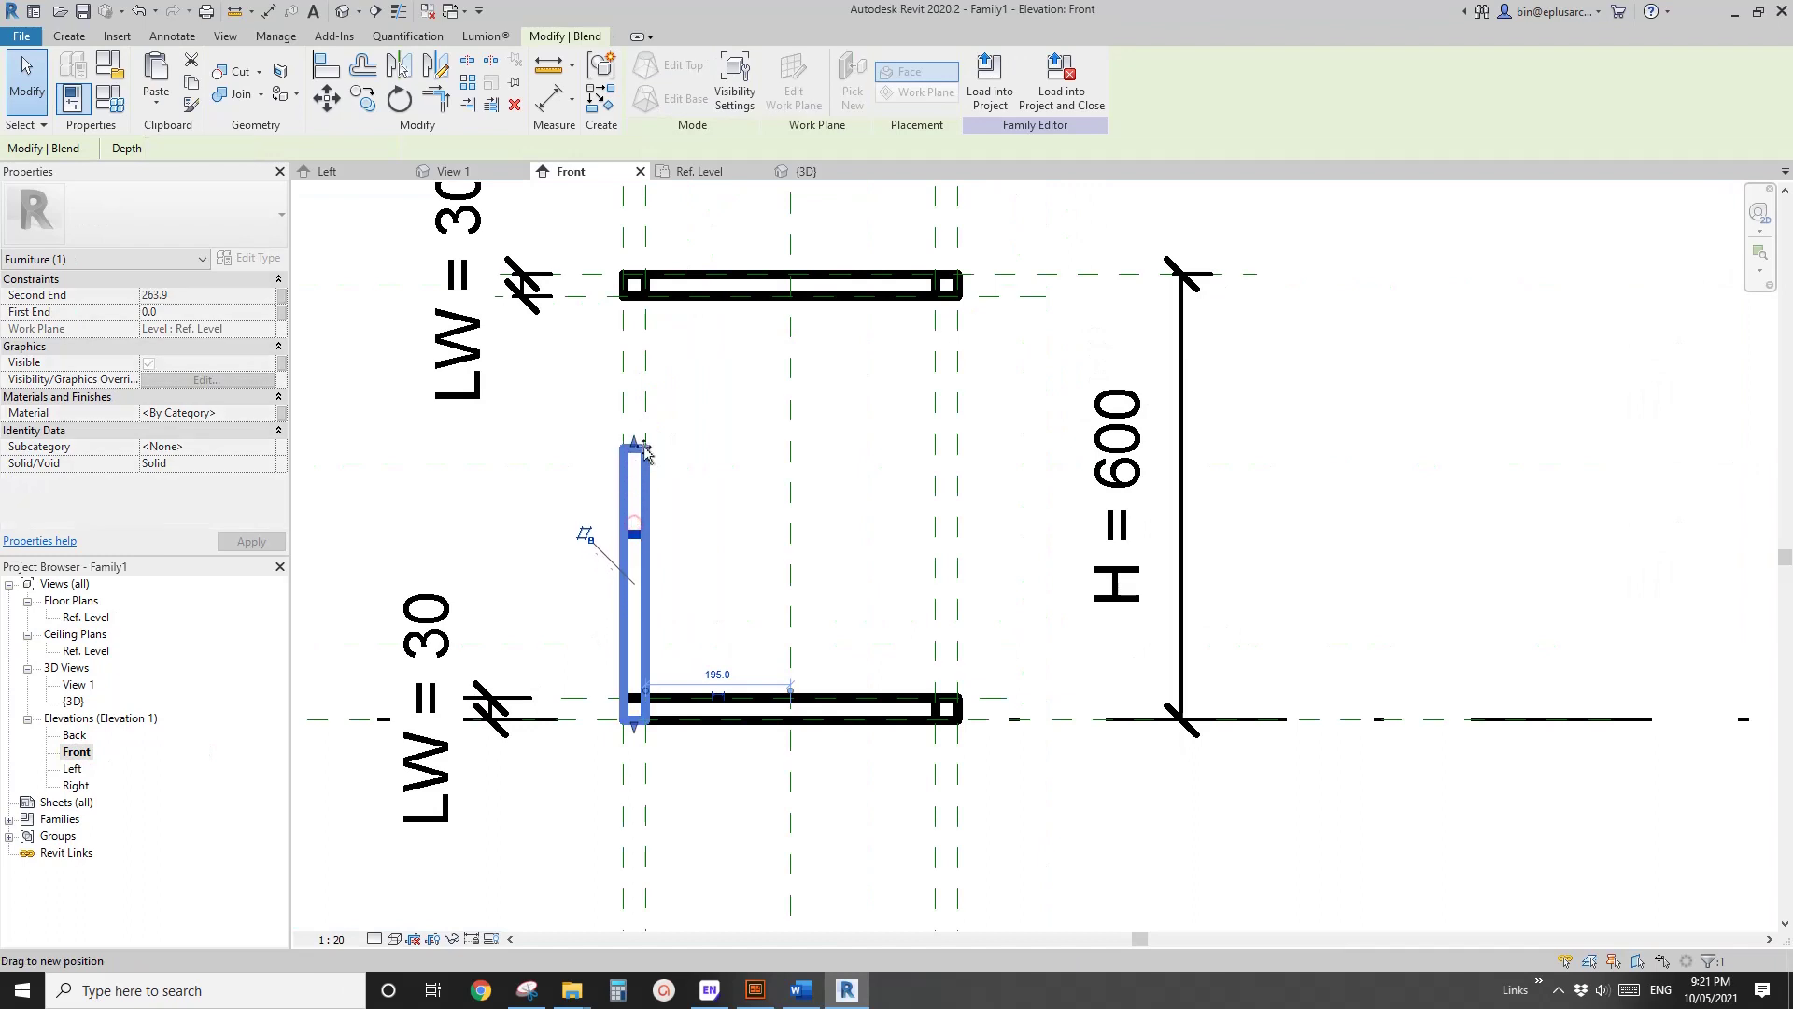
{"action": "left_click_drag", "start_coordinate": [651, 310], "coordinate": [597, 304]}
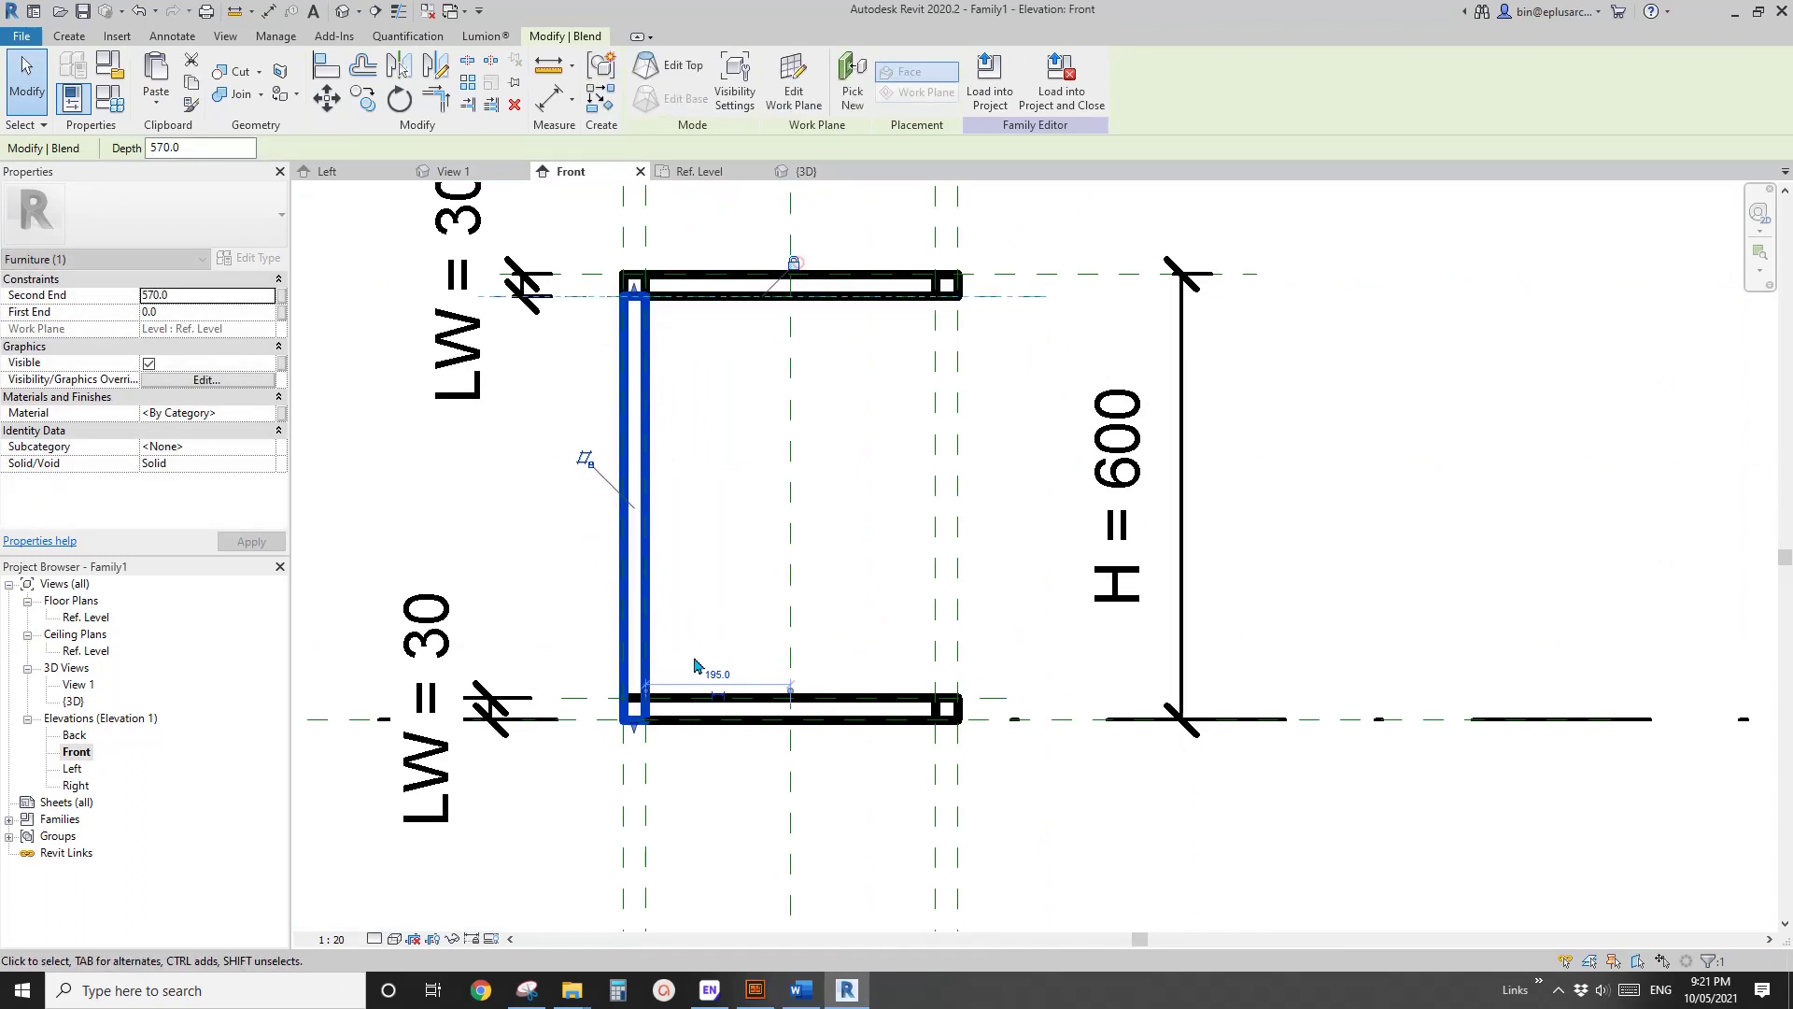
{"action": "left_click_drag", "start_coordinate": [642, 742], "coordinate": [593, 705]}
{"action": "left_click", "coordinate": [750, 731]}
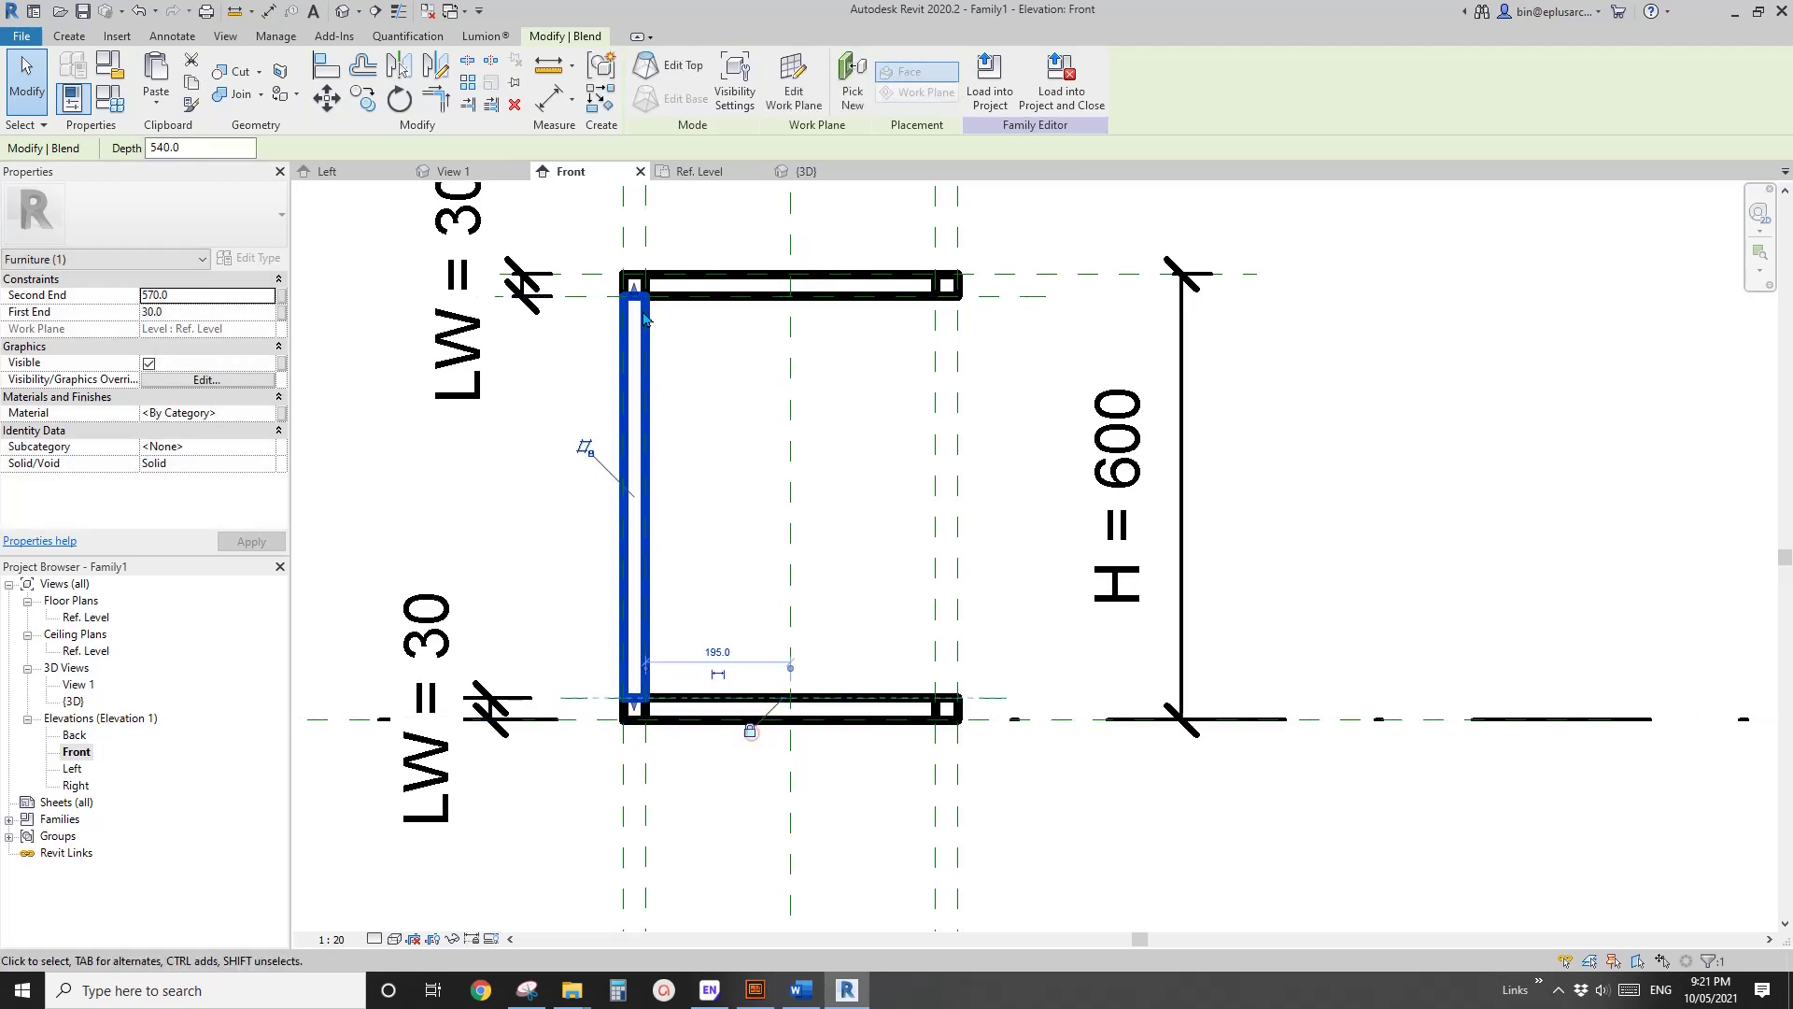
Join the diagonal leg's geometry with the top and bottom frames in the 3D view.
{"action": "left_click", "coordinate": [348, 17]}
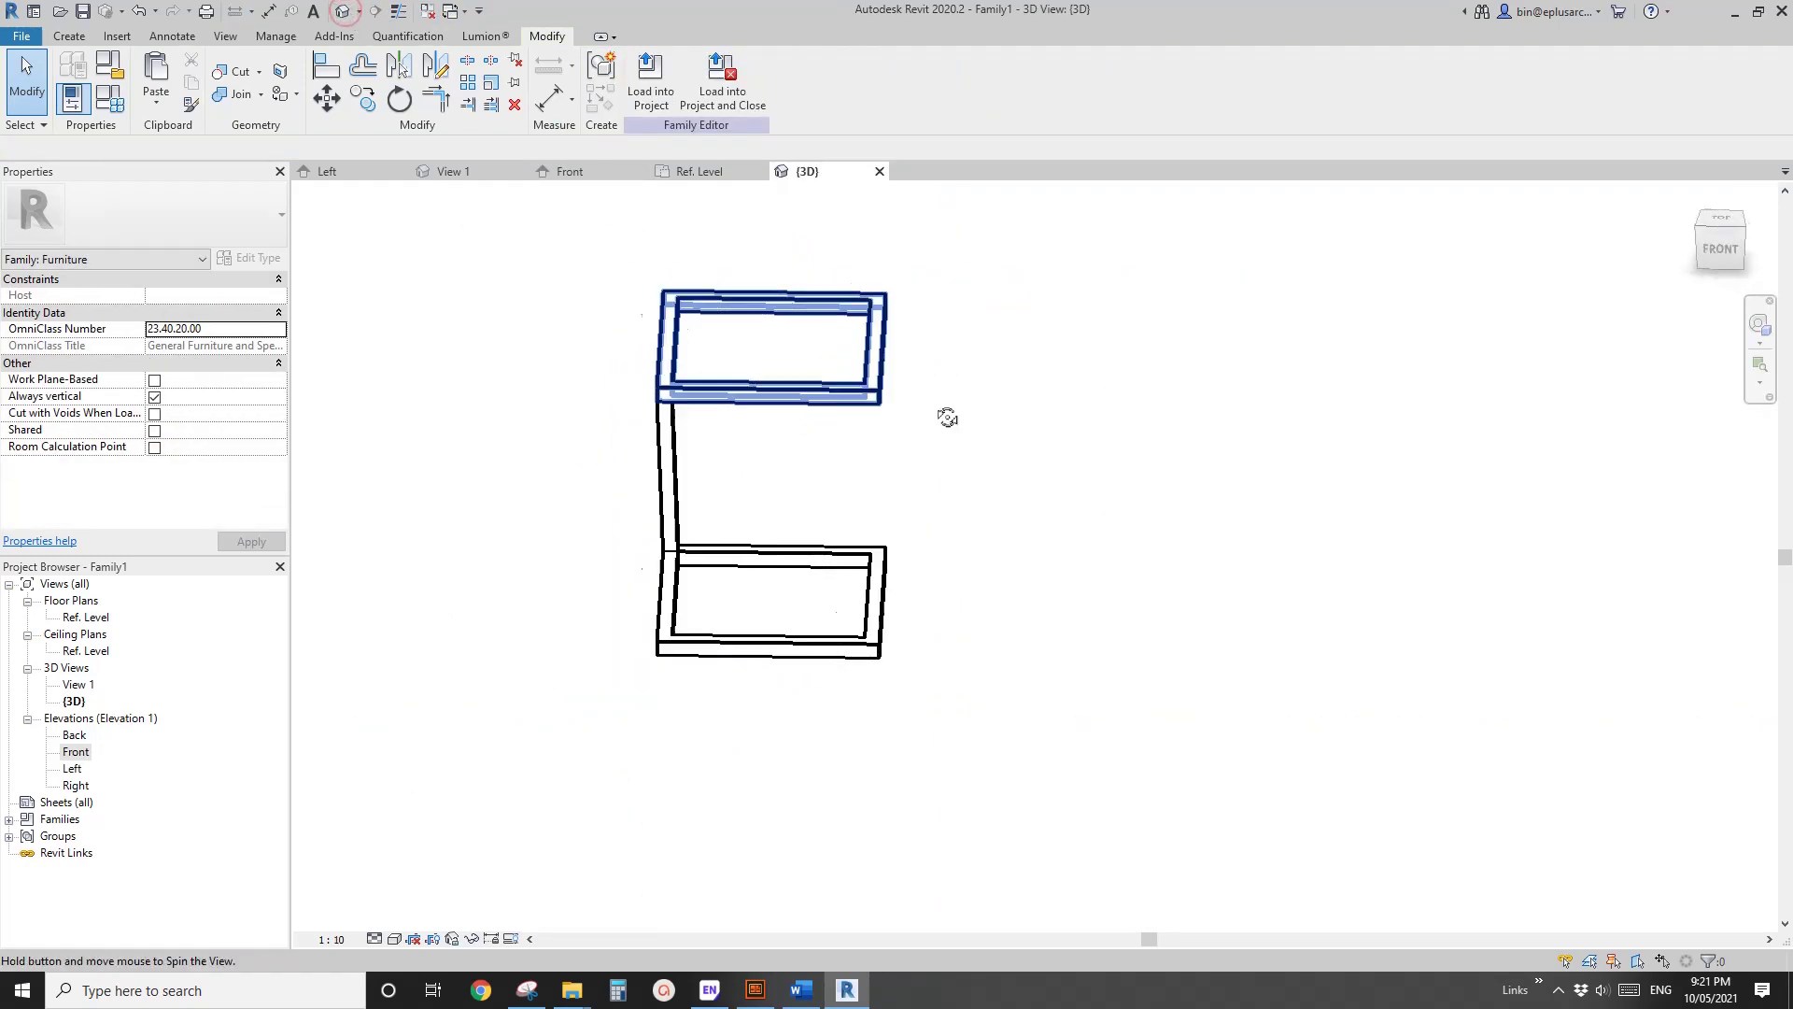
{"action": "middle_click_drag", "start_coordinate": [1343, 384], "coordinate": [1050, 337], "text": "shift"}
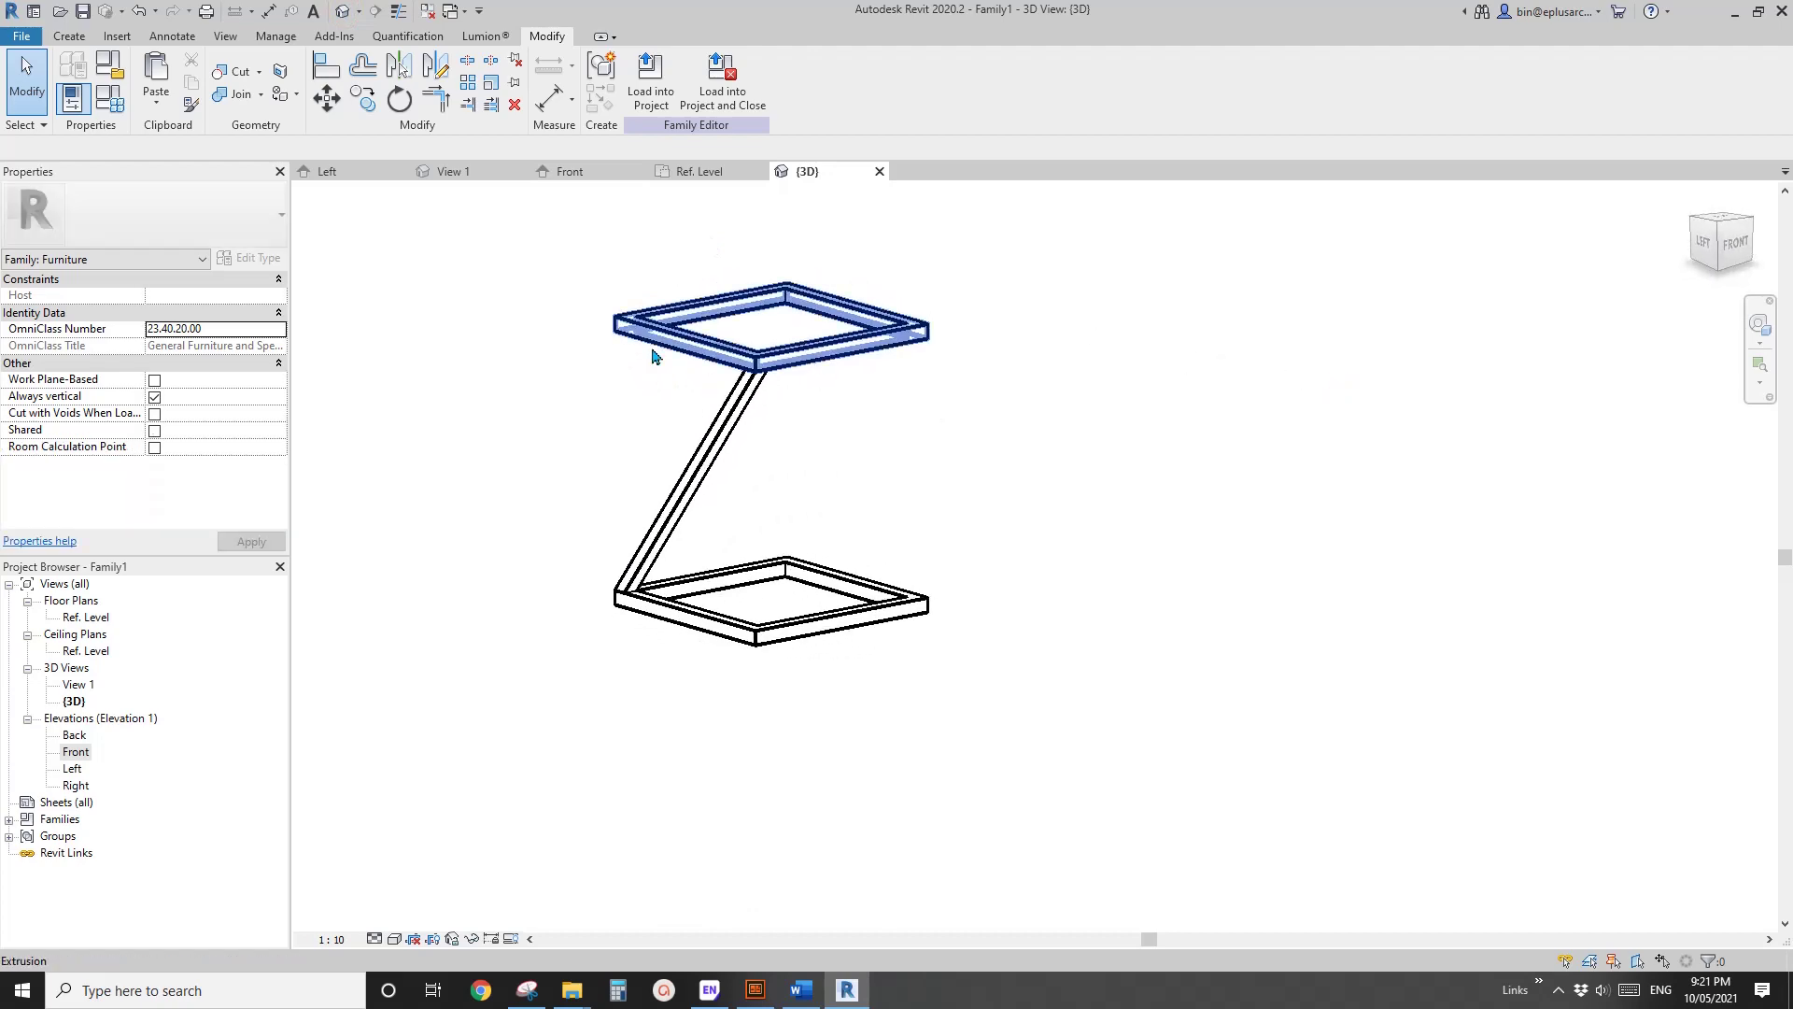
{"action": "scroll", "coordinate": [656, 354], "scroll_direction": "up", "scroll_amount": 1}
{"action": "left_click", "coordinate": [240, 98]}
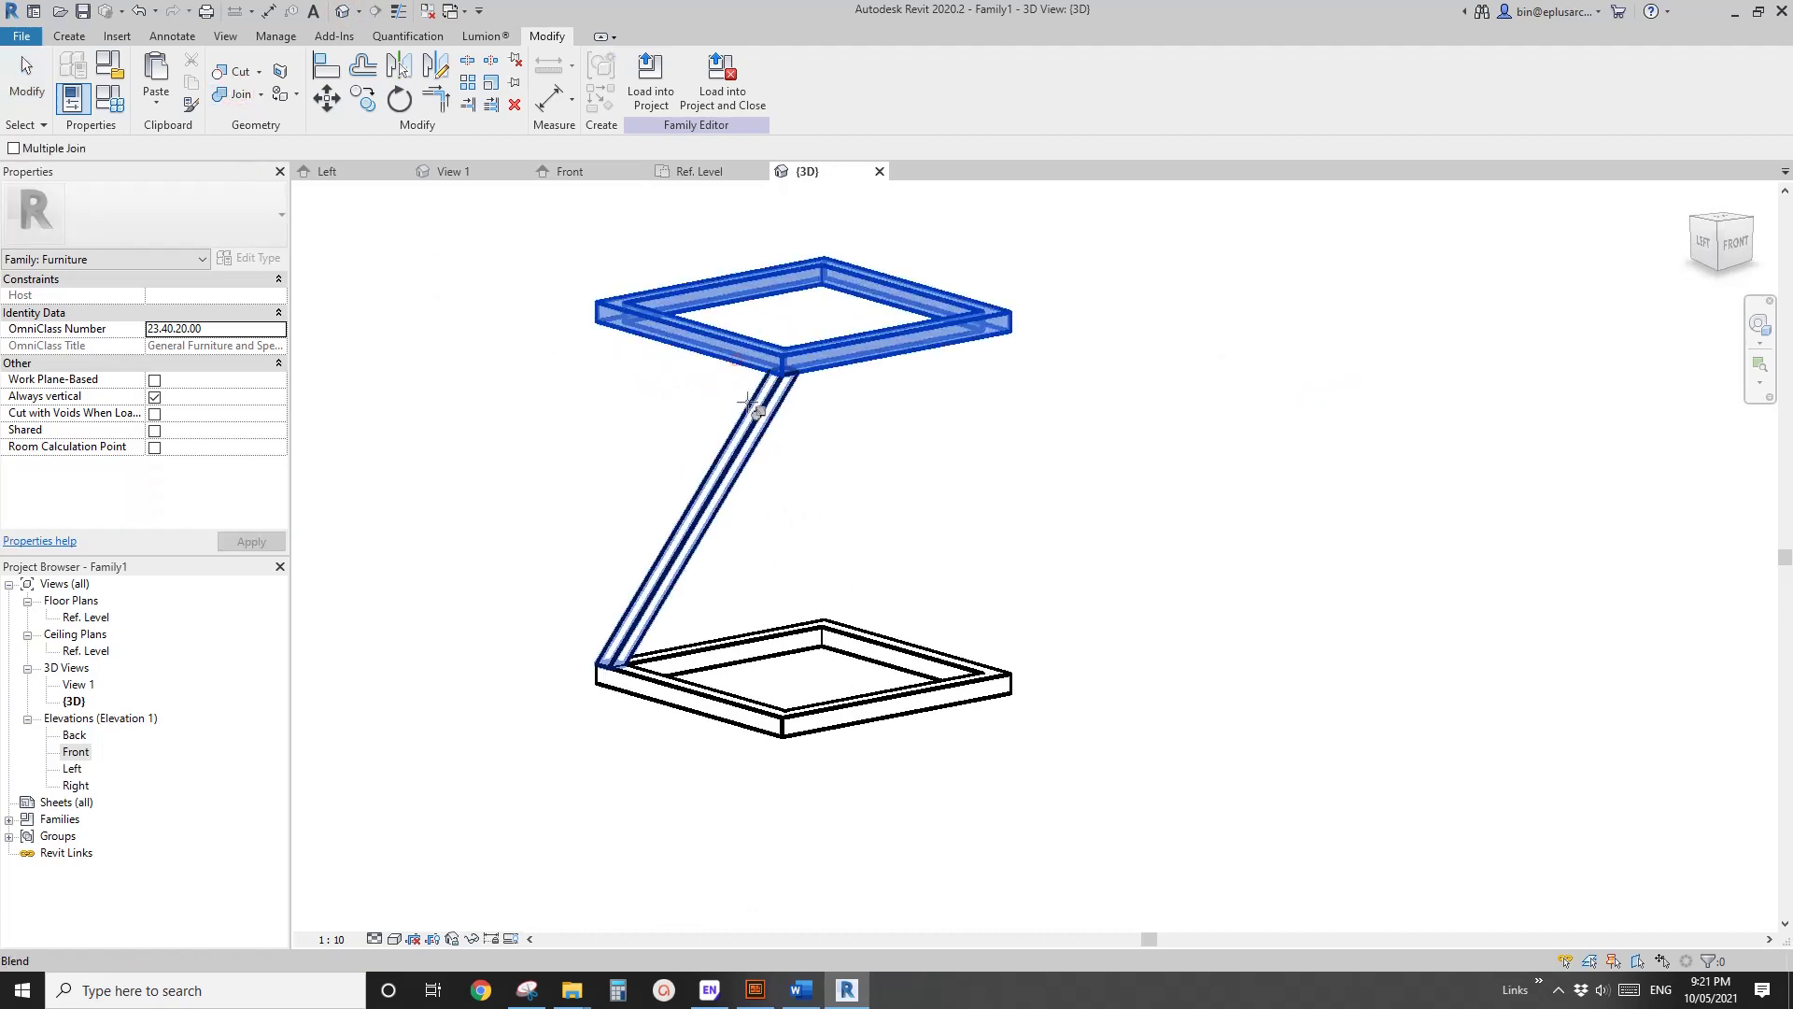
{"action": "left_click", "coordinate": [751, 411]}
{"action": "key", "text": "Escape"}
{"action": "key", "text": "Escape"}
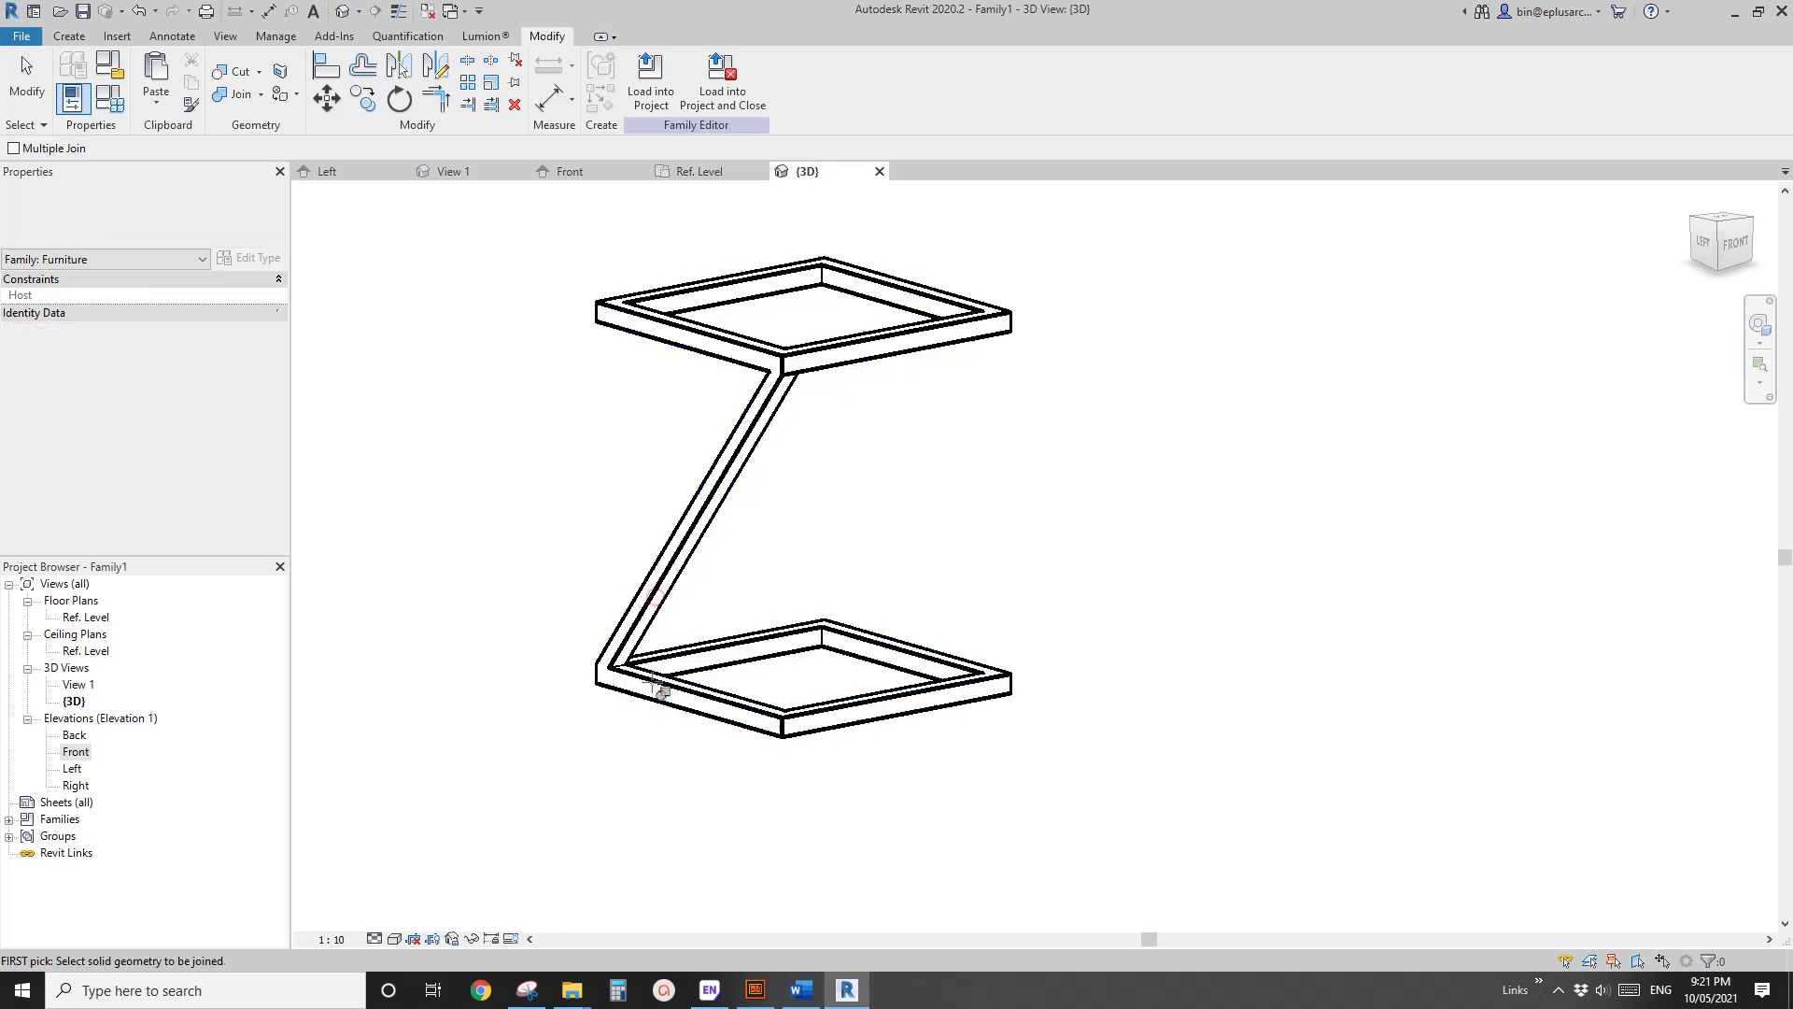
{"action": "scroll", "coordinate": [604, 701], "scroll_direction": "up", "scroll_amount": 2}
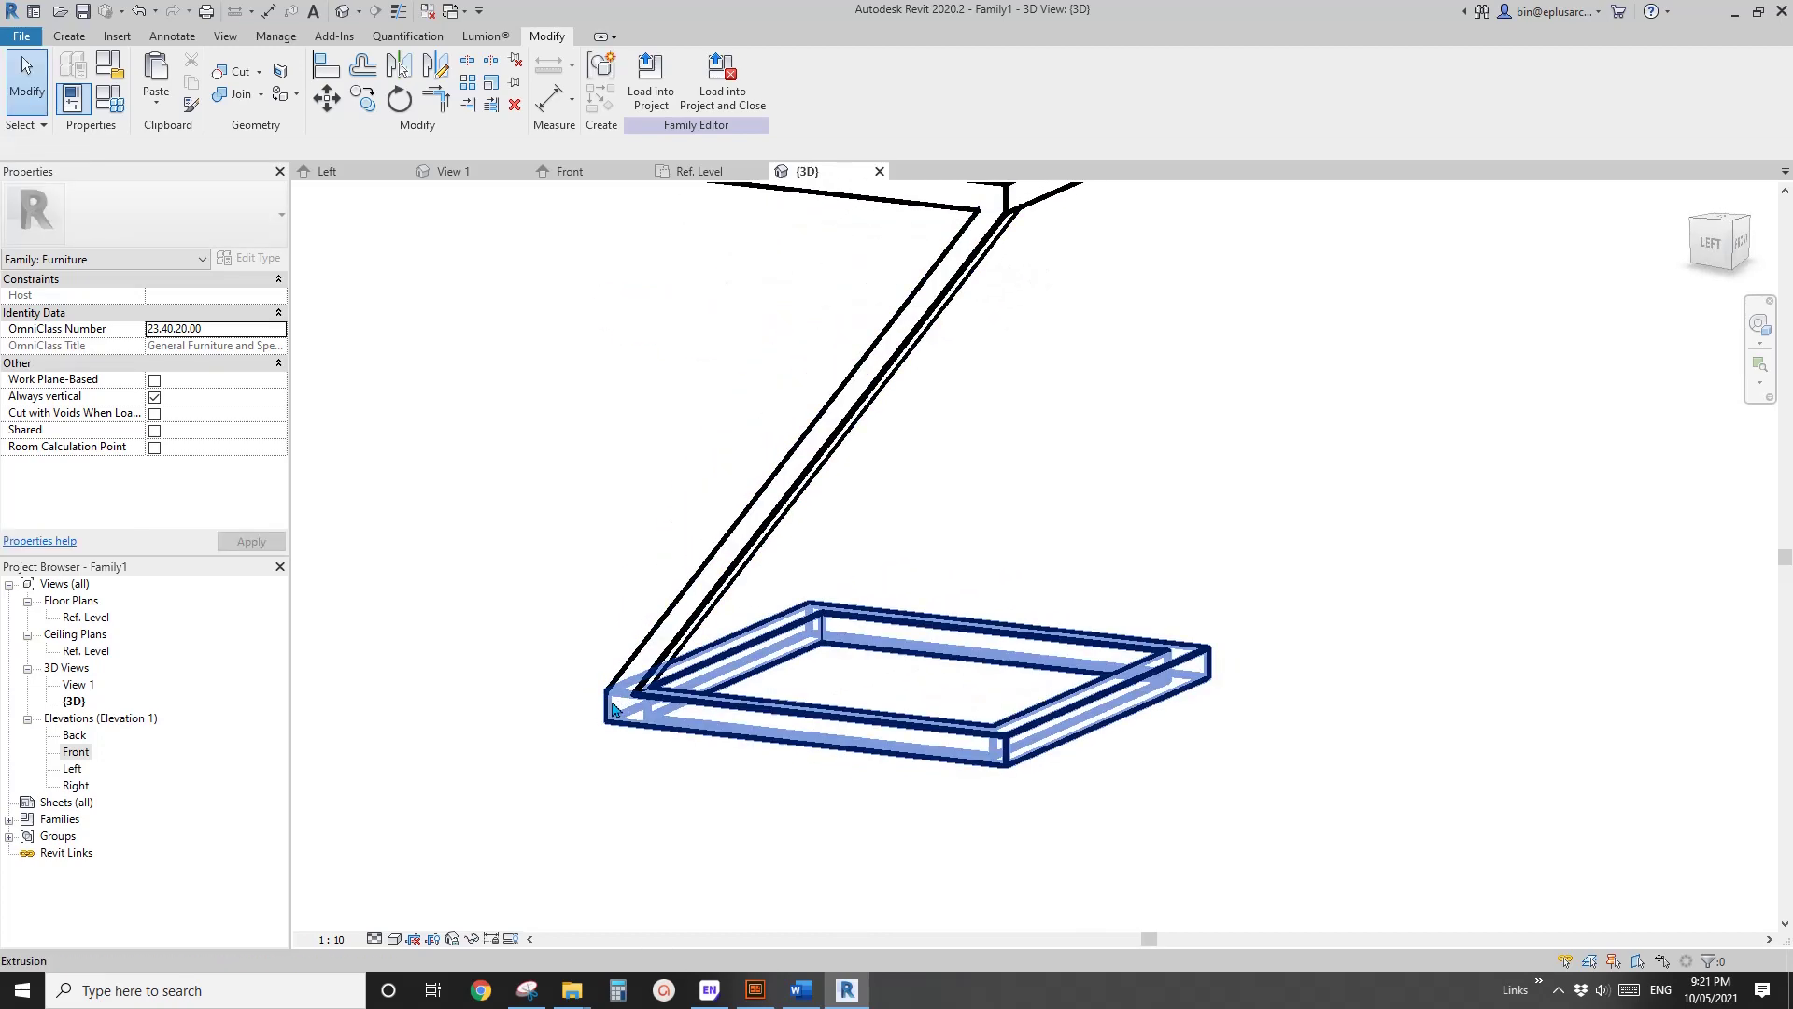
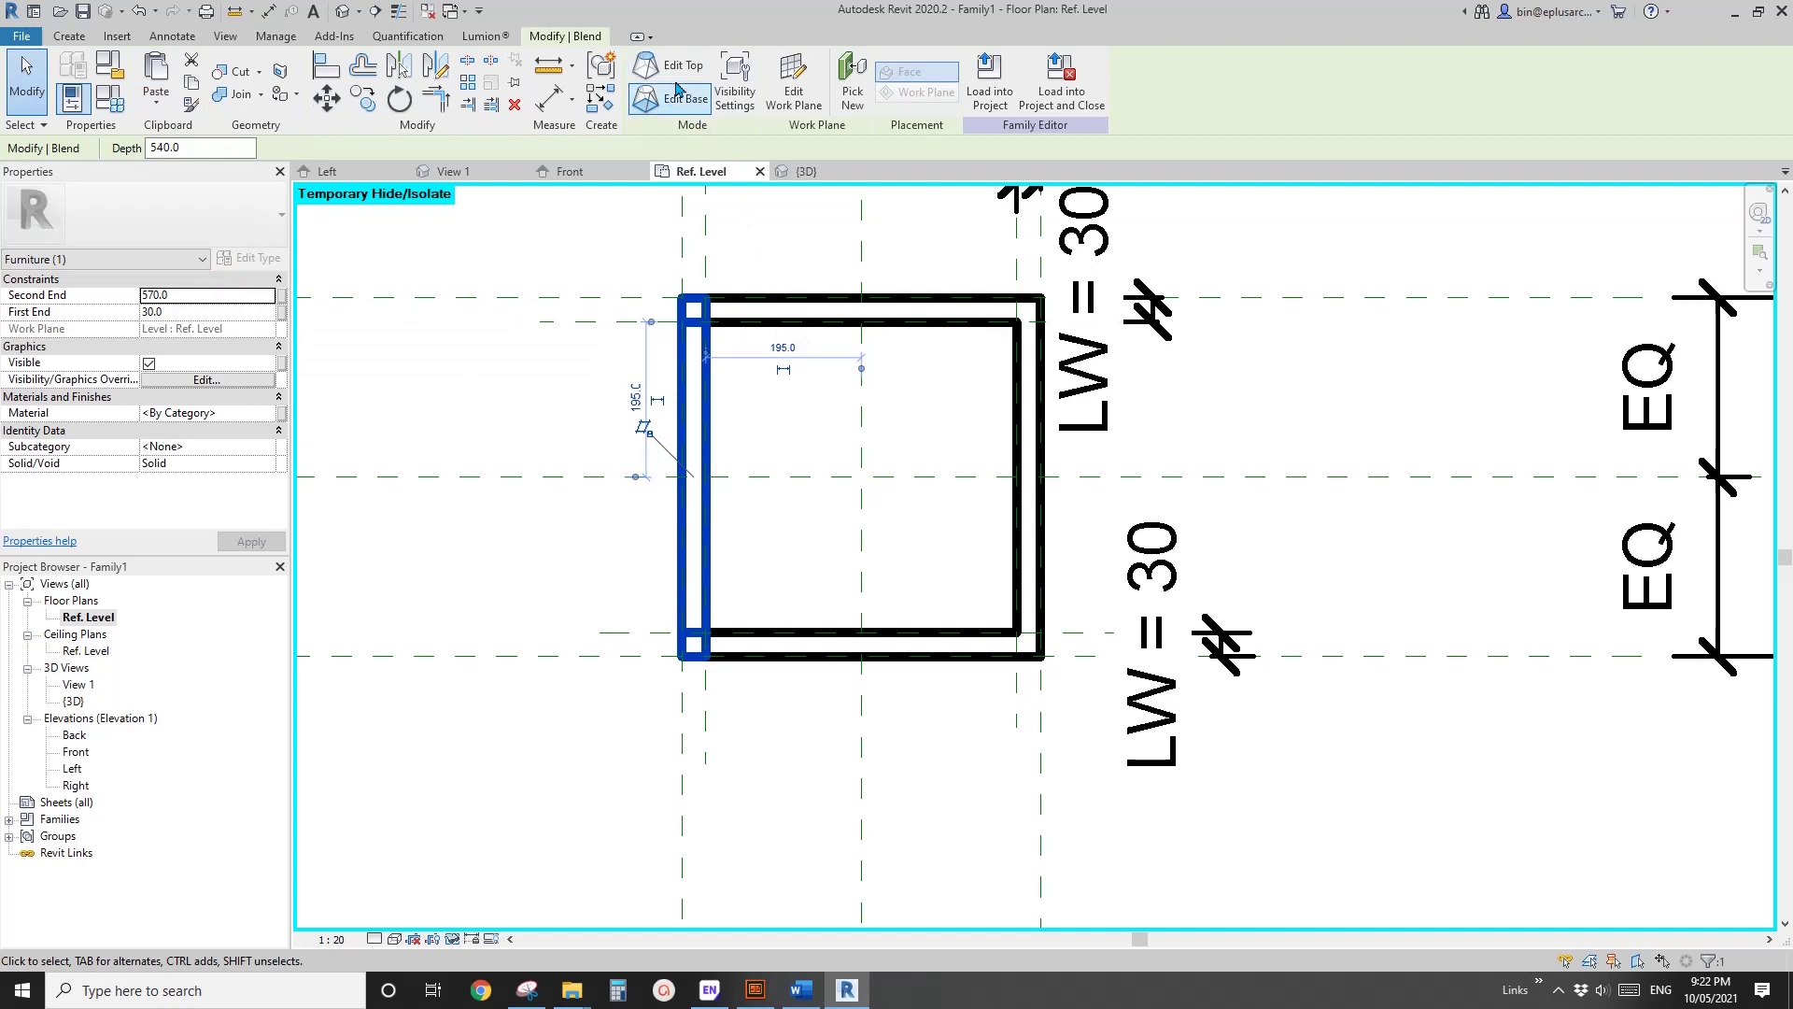
Redraw the pasted blend's base as a 30 mm square at the front-left corner and lock its sides to the reference planes.
{"action": "left_click", "coordinate": [684, 100]}
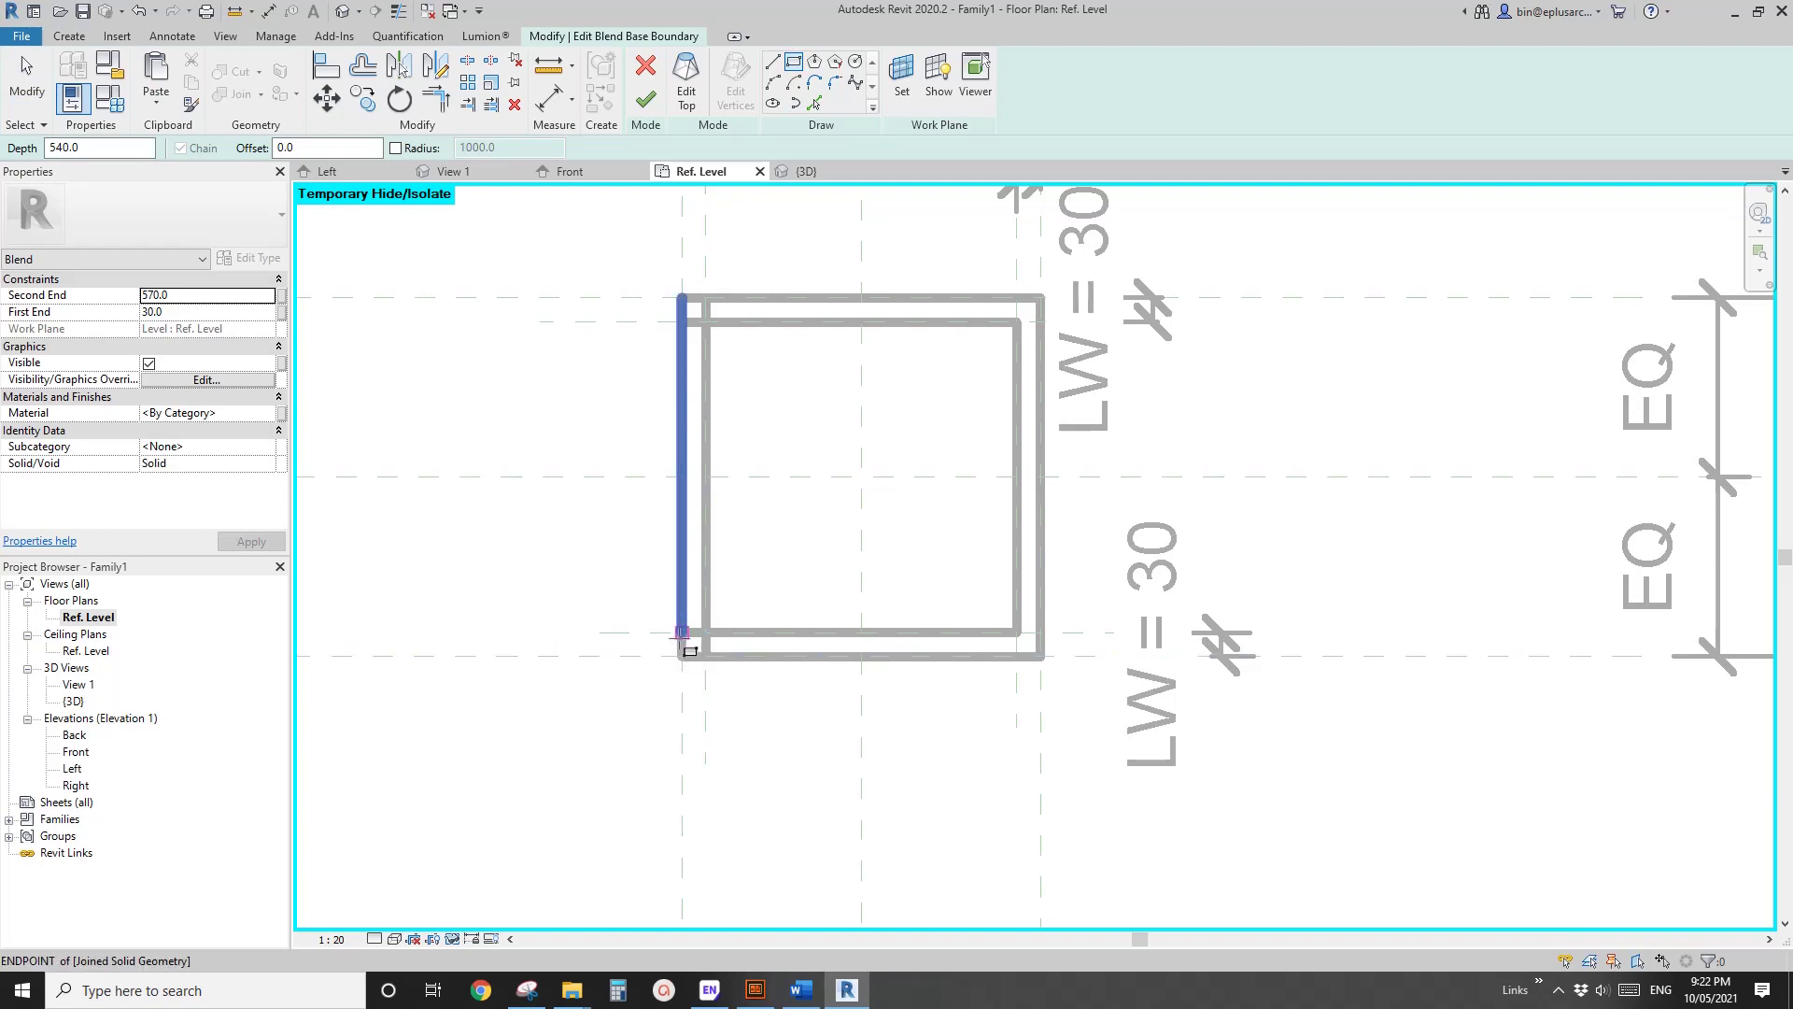
{"action": "left_click", "coordinate": [691, 644]}
{"action": "left_click", "coordinate": [709, 658]}
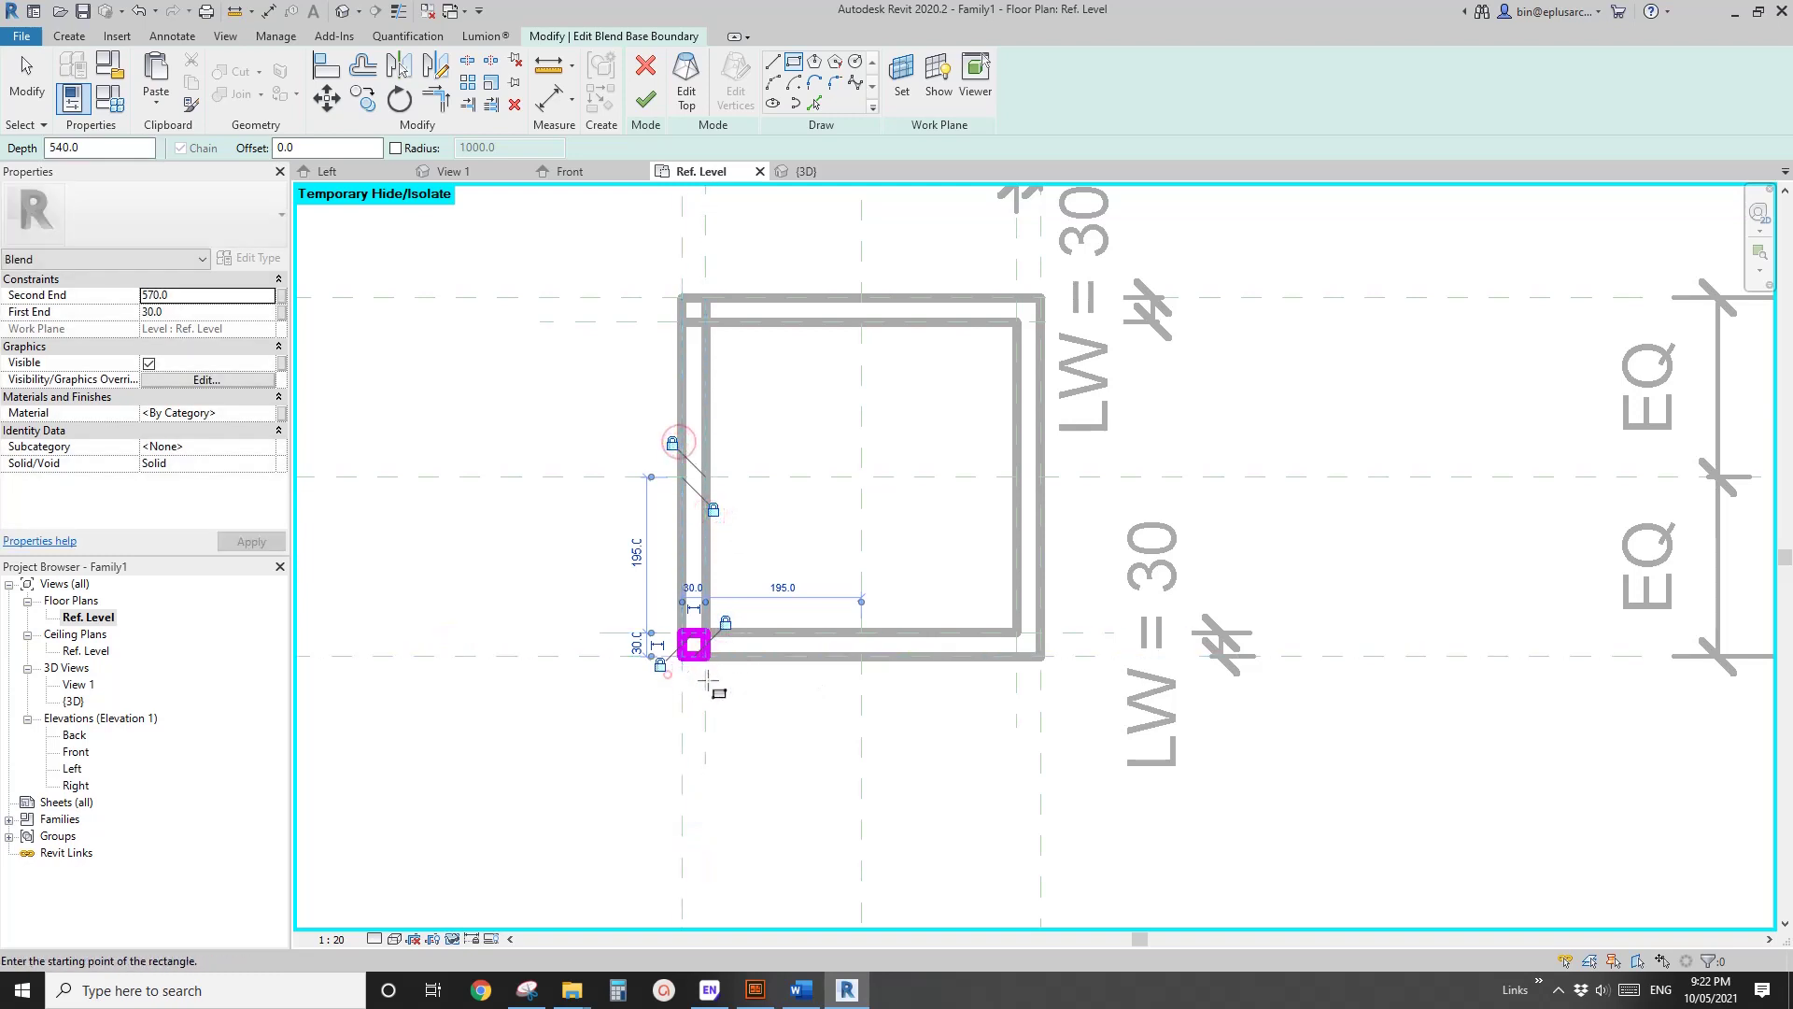
{"action": "middle_click_drag", "start_coordinate": [794, 527], "coordinate": [797, 542]}
Redraw the blend's top as a 30 mm square at the front-right corner, lock its sides to the reference planes, and finish the blend.
{"action": "left_click", "coordinate": [685, 93]}
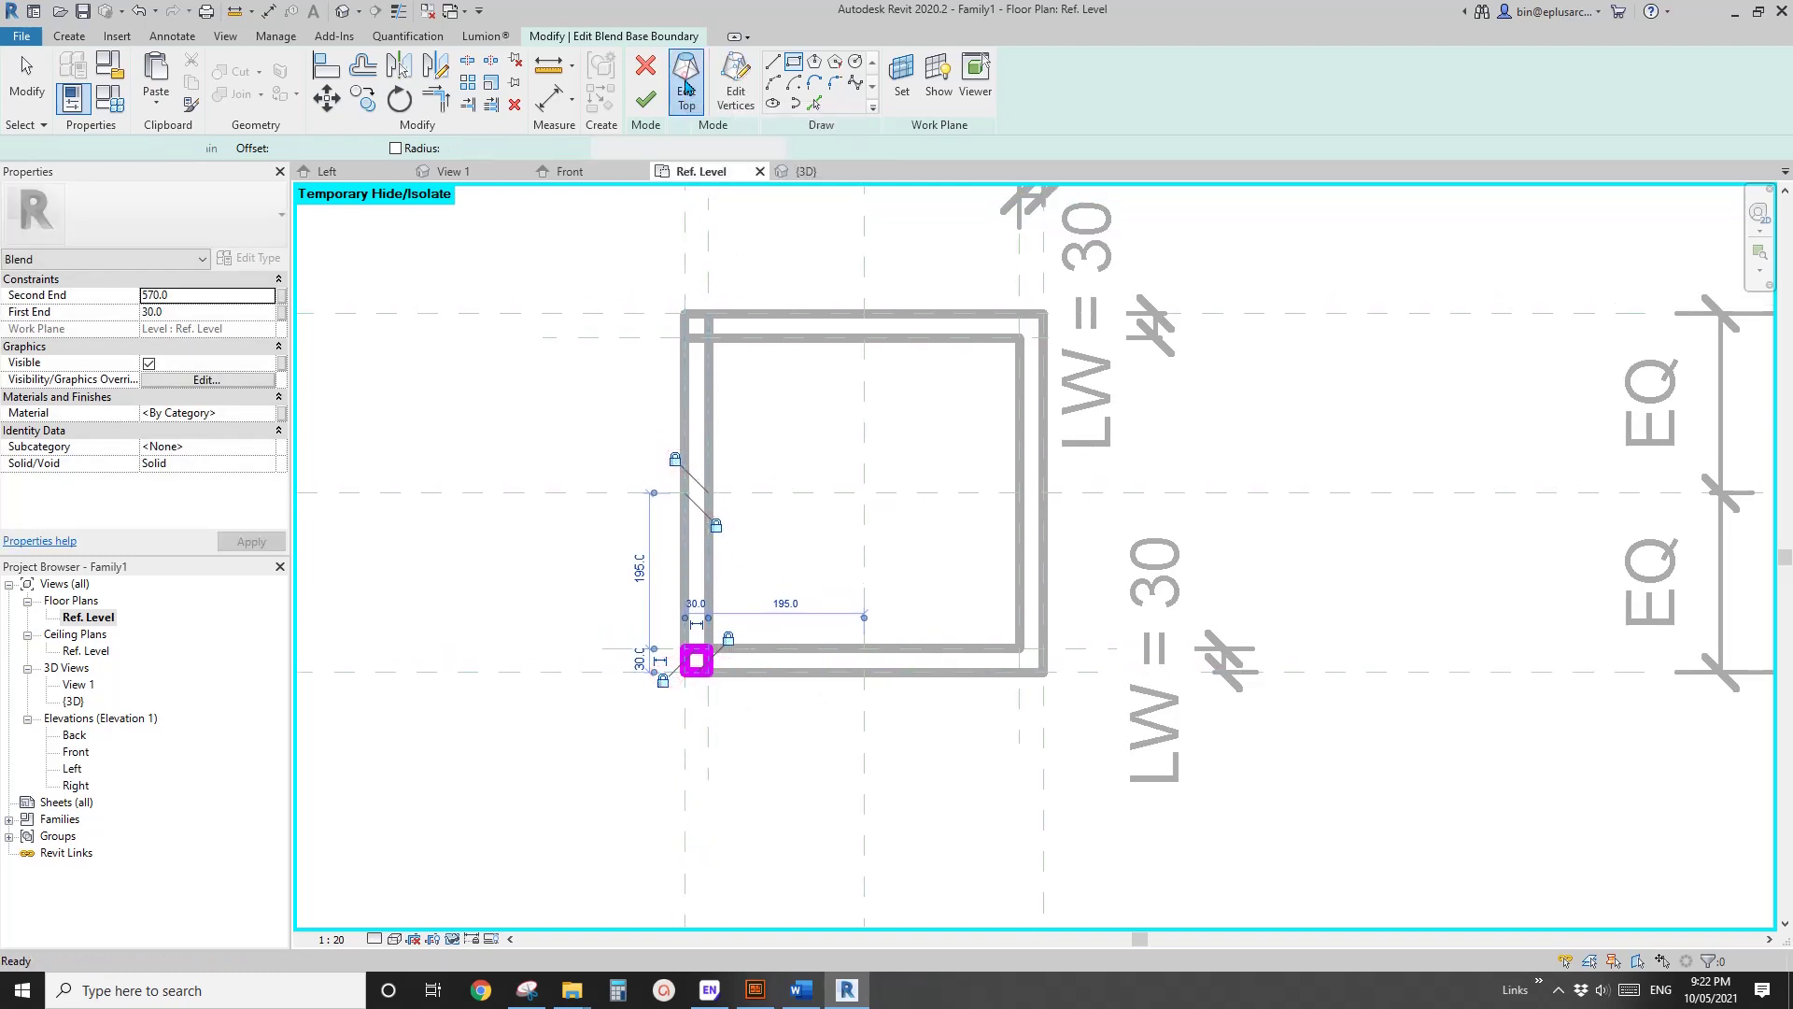
{"action": "left_click", "coordinate": [632, 608]}
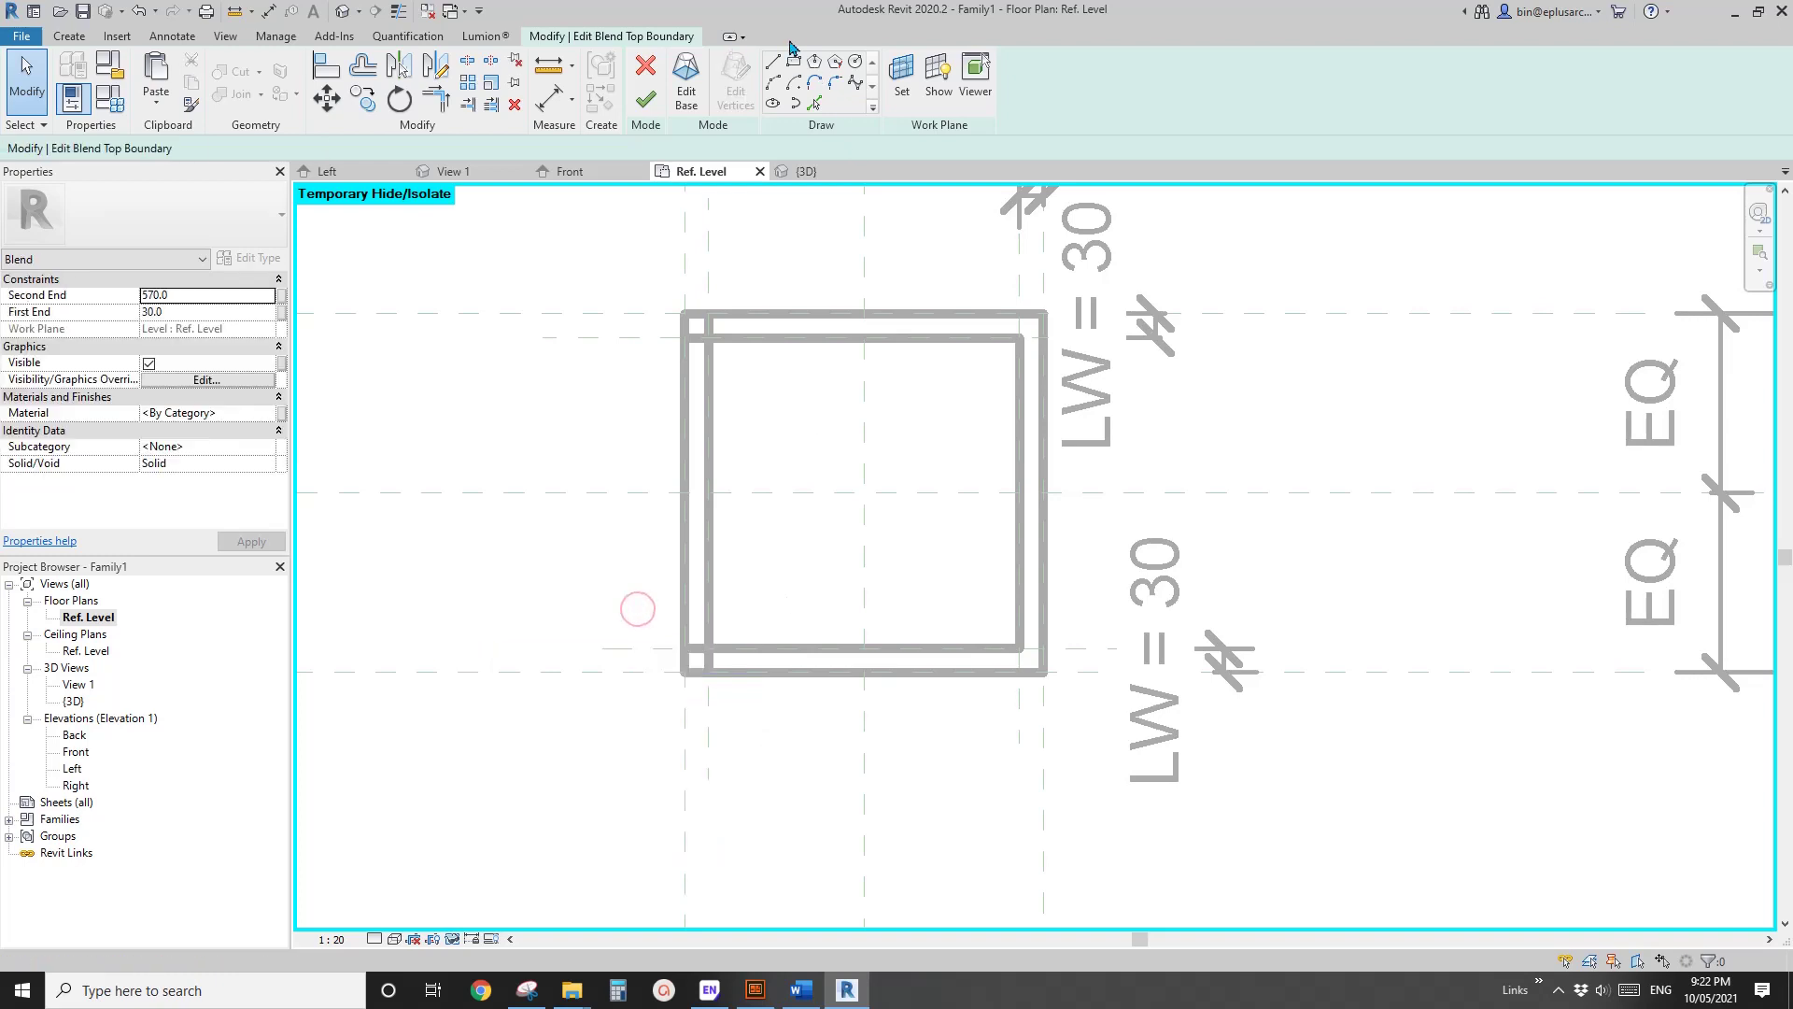
{"action": "left_click", "coordinate": [793, 62]}
{"action": "left_click", "coordinate": [1031, 661]}
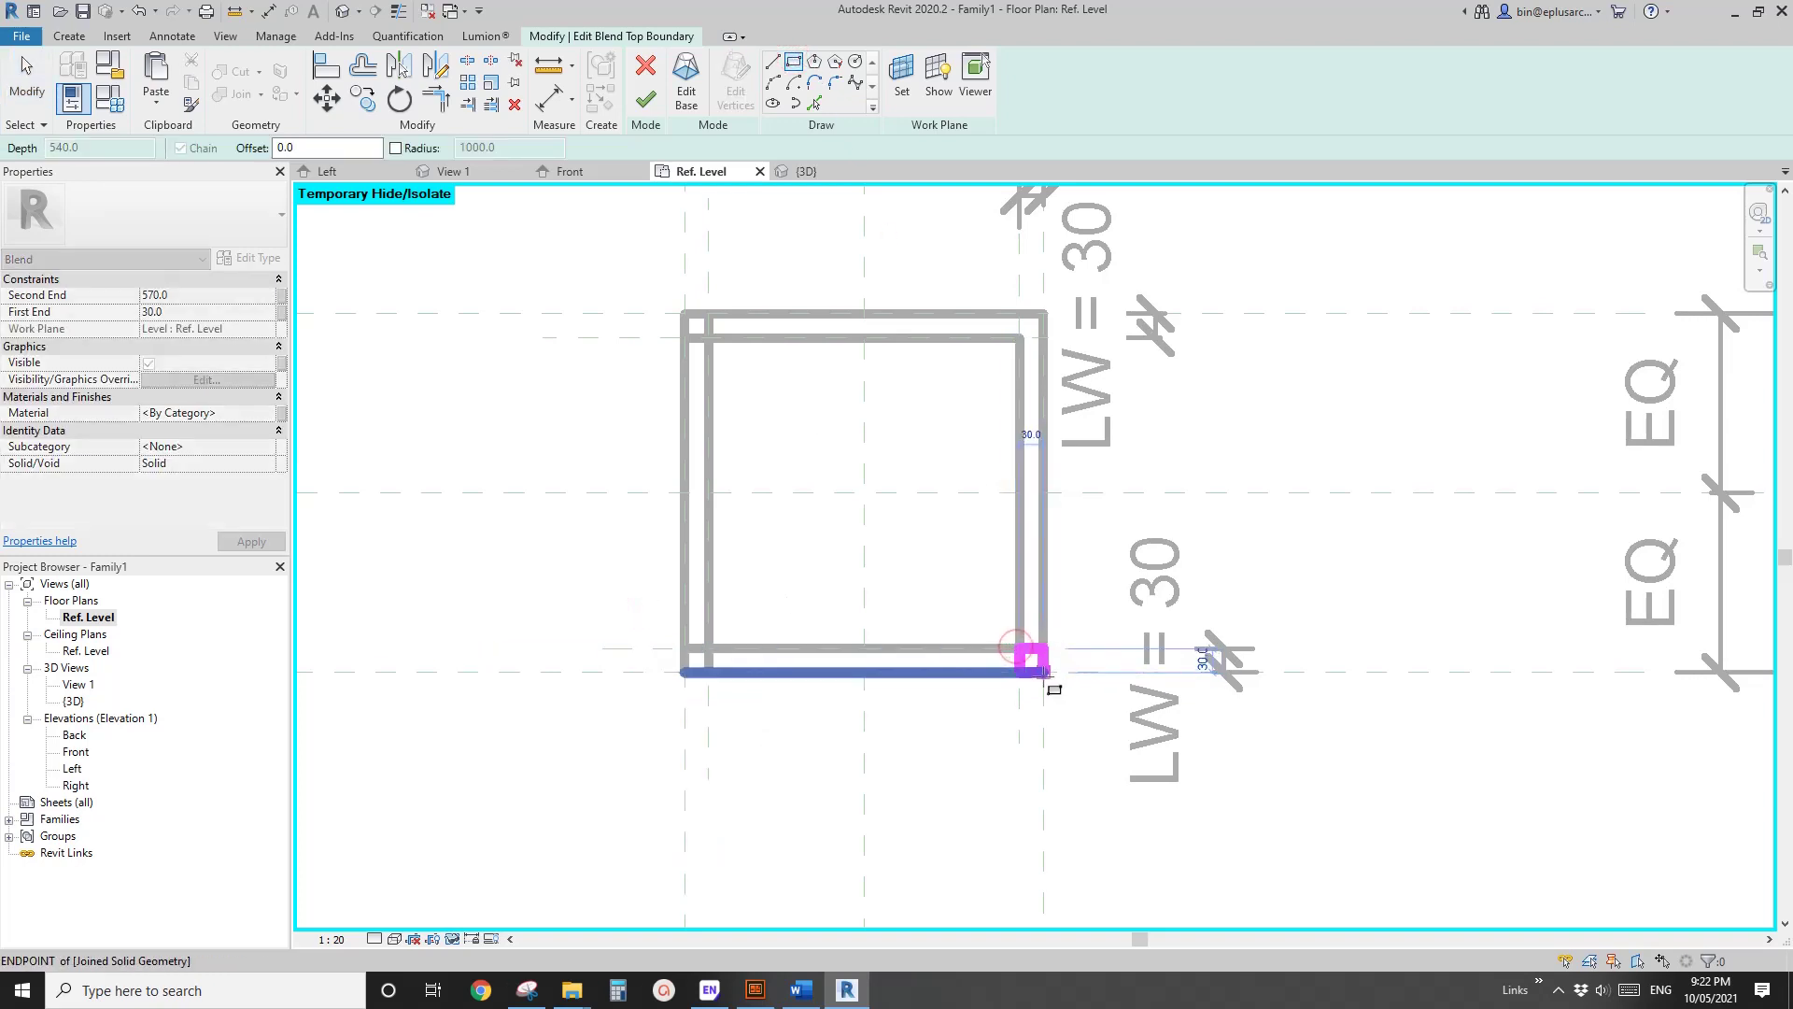
{"action": "left_click", "coordinate": [1066, 519]}
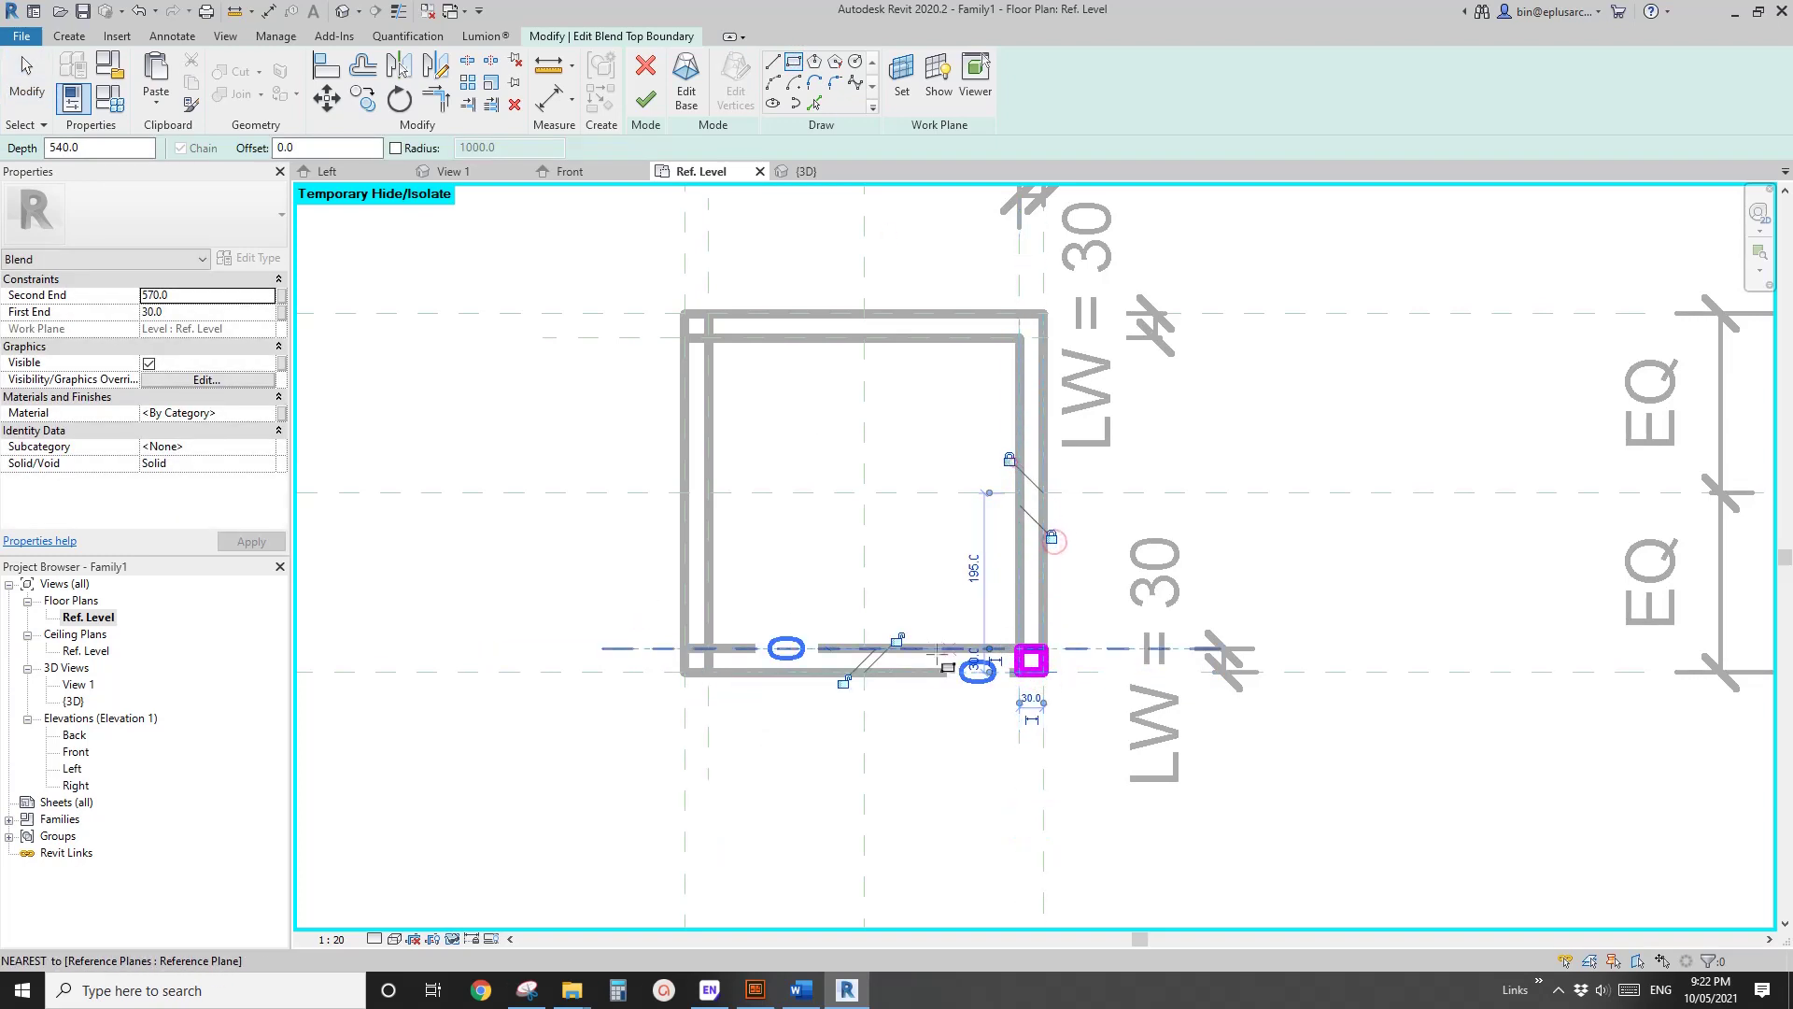
{"action": "left_click", "coordinate": [645, 99]}
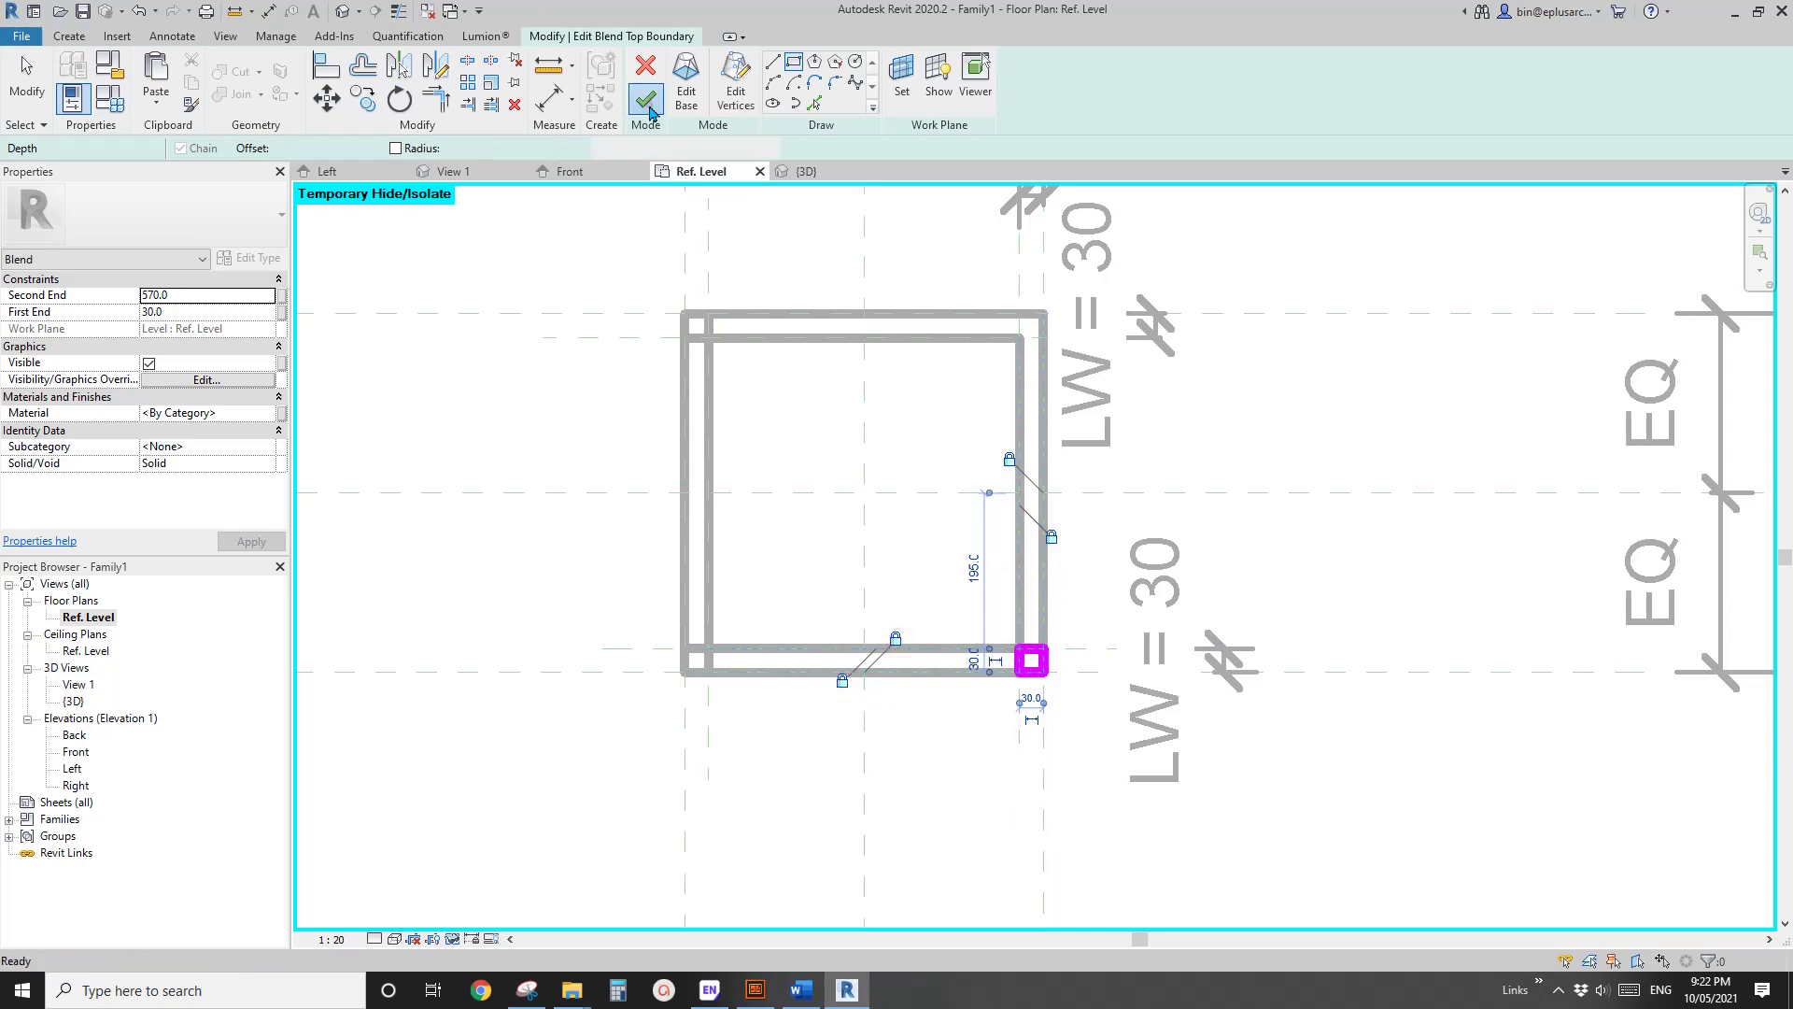
In the Front elevation, align the front diagonal leg's ends to the upper and lower inner reference planes and lock both.
{"action": "double_click", "coordinate": [79, 753]}
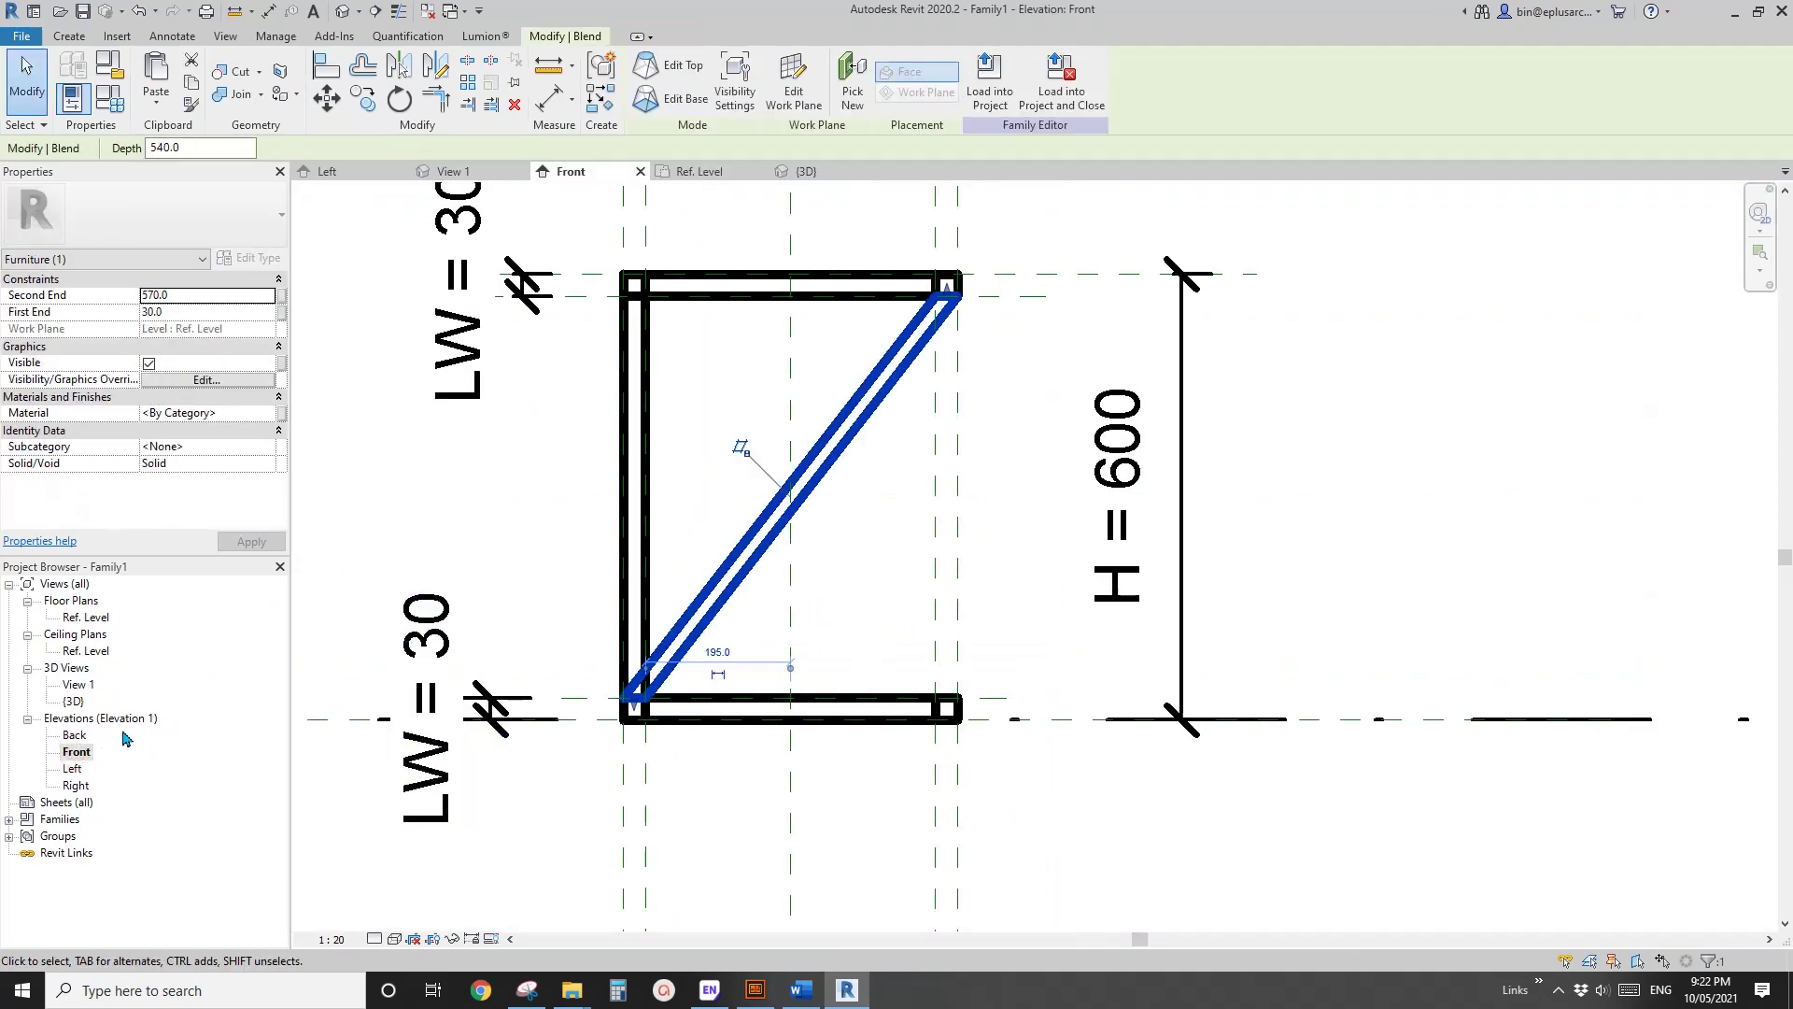
{"action": "mouse_move", "coordinate": [898, 353]}
{"action": "left_mouse_down"}
{"action": "mouse_move", "coordinate": [894, 411]}
{"action": "mouse_move", "coordinate": [898, 357]}
{"action": "mouse_move", "coordinate": [928, 352]}
{"action": "mouse_move", "coordinate": [902, 361]}
{"action": "left_mouse_up"}
{"action": "middle_click_drag", "start_coordinate": [783, 404], "coordinate": [857, 363]}
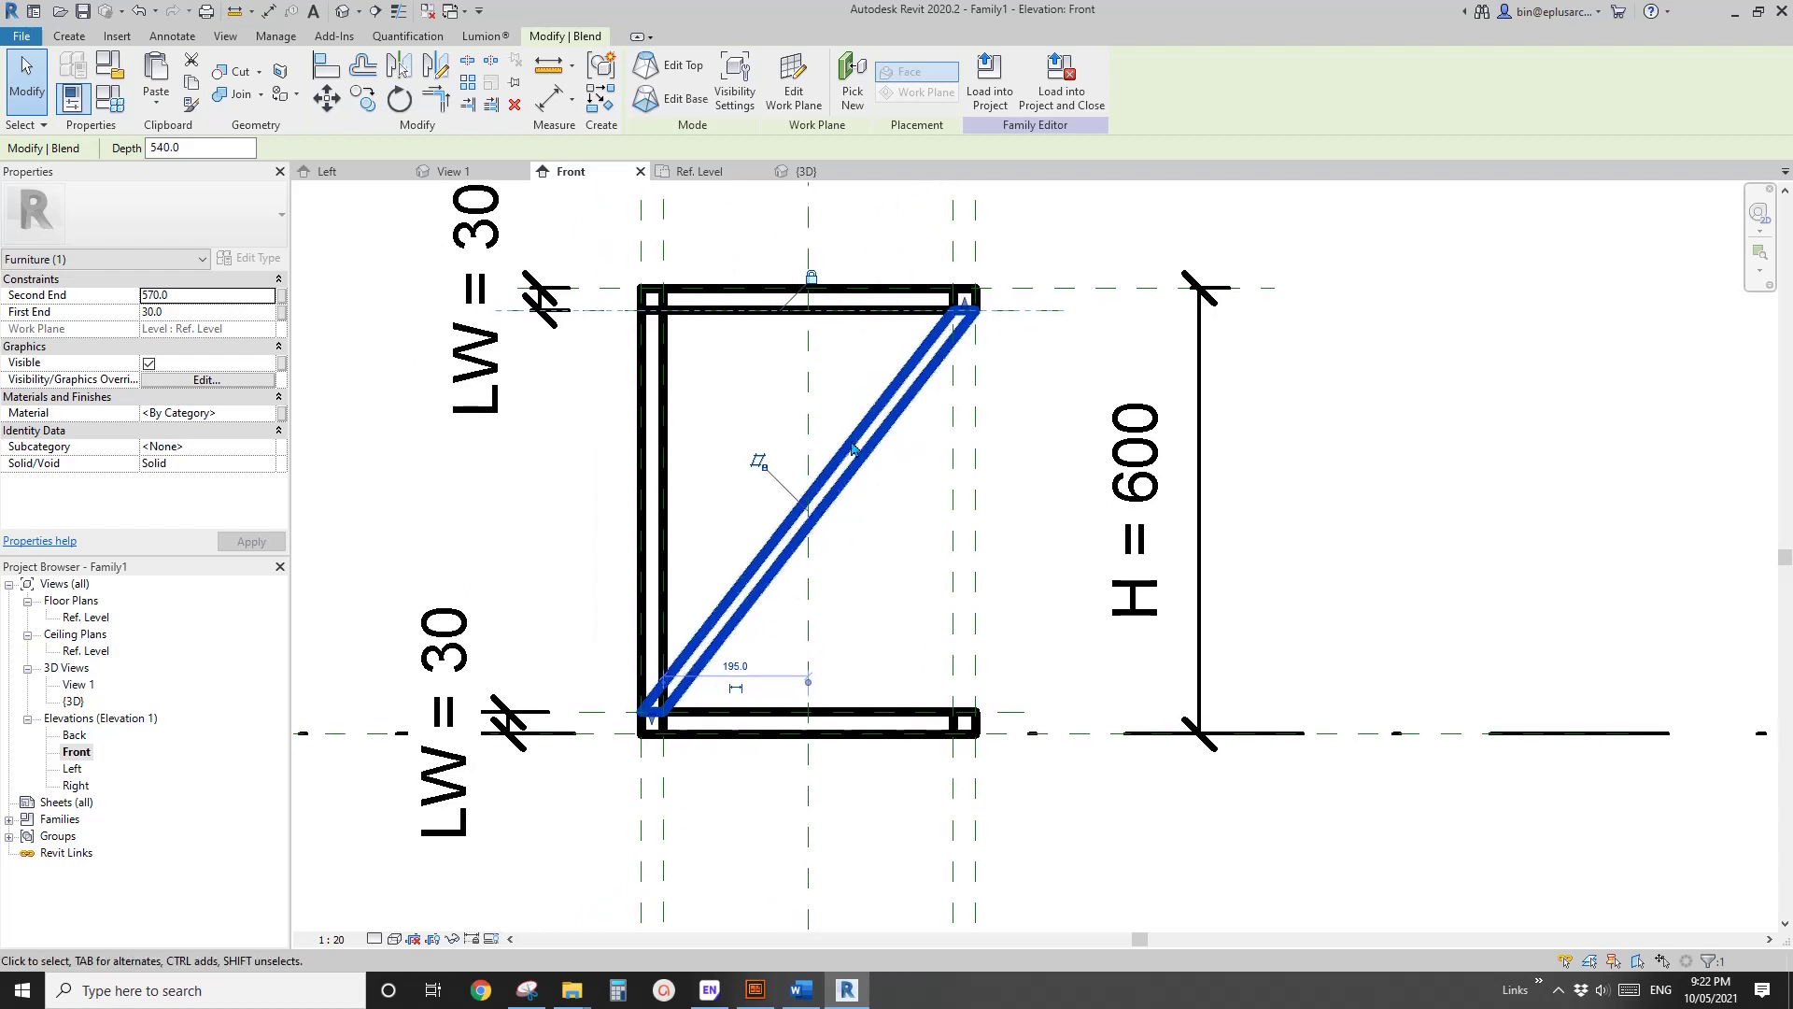
{"action": "mouse_move", "coordinate": [652, 720]}
{"action": "left_mouse_down"}
{"action": "mouse_move", "coordinate": [677, 642]}
{"action": "mouse_move", "coordinate": [672, 716]}
{"action": "left_mouse_up"}
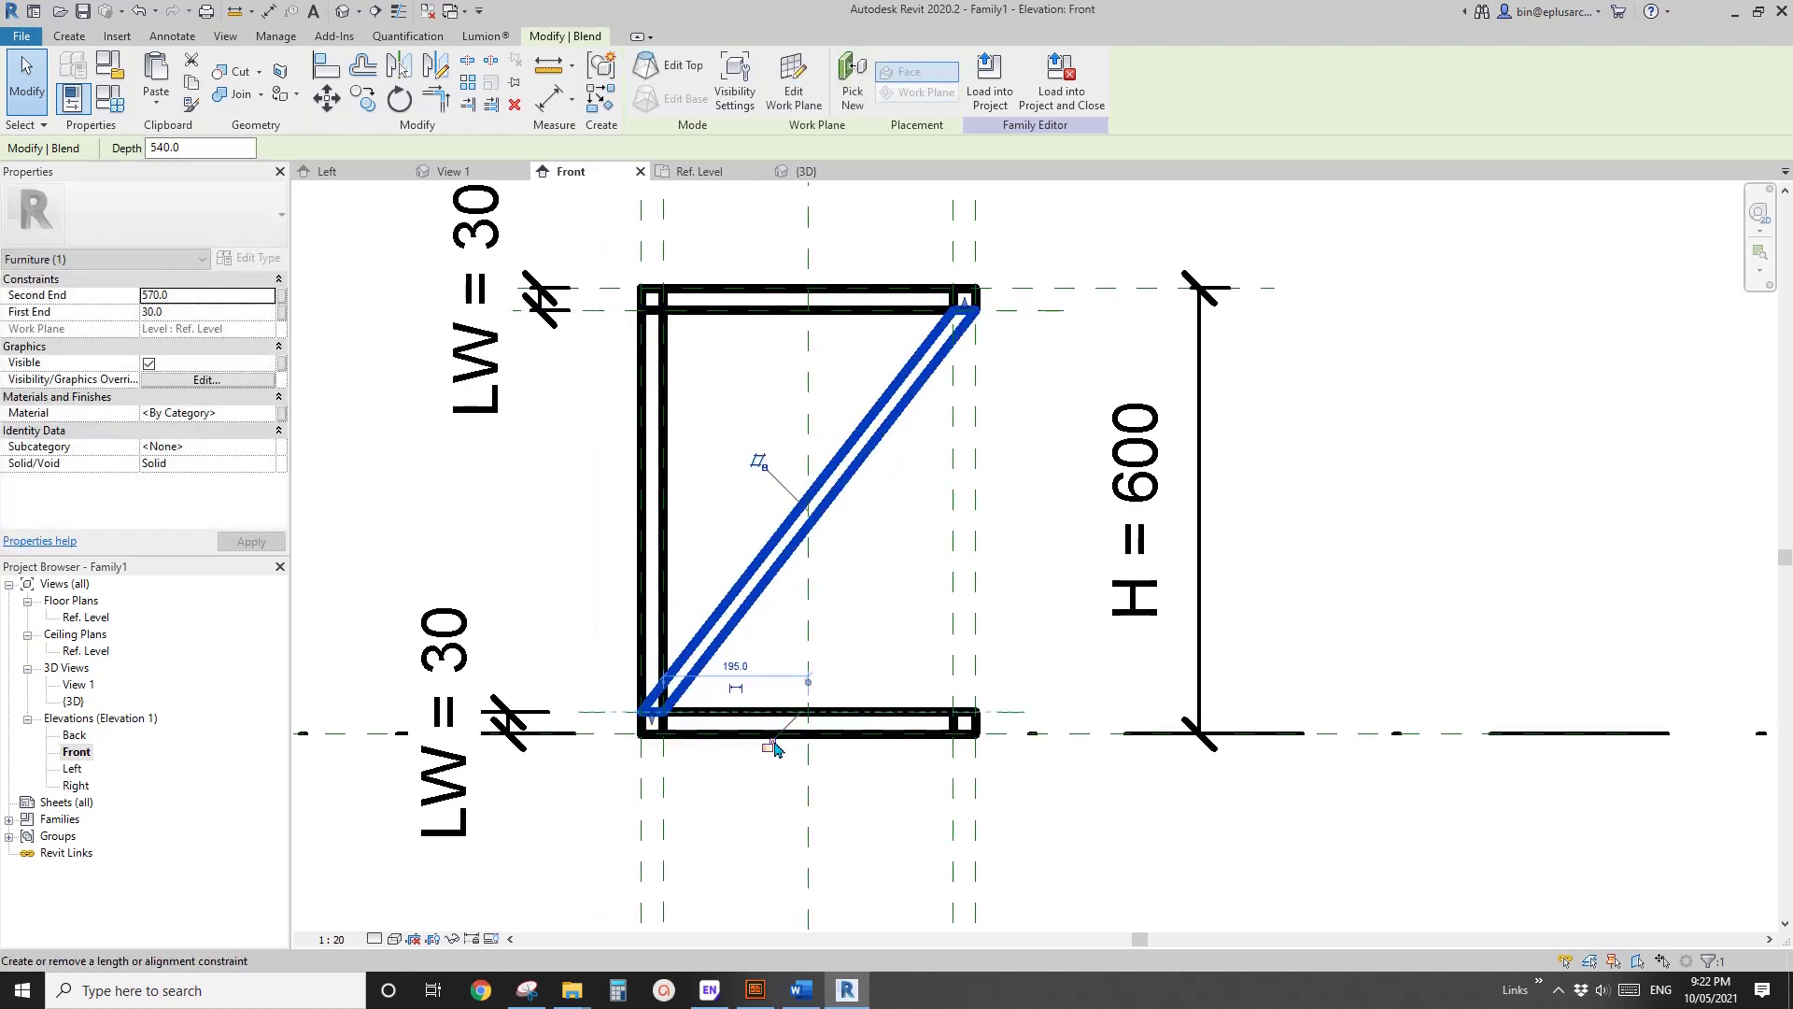
{"action": "middle_click_drag", "start_coordinate": [938, 581], "coordinate": [906, 592]}
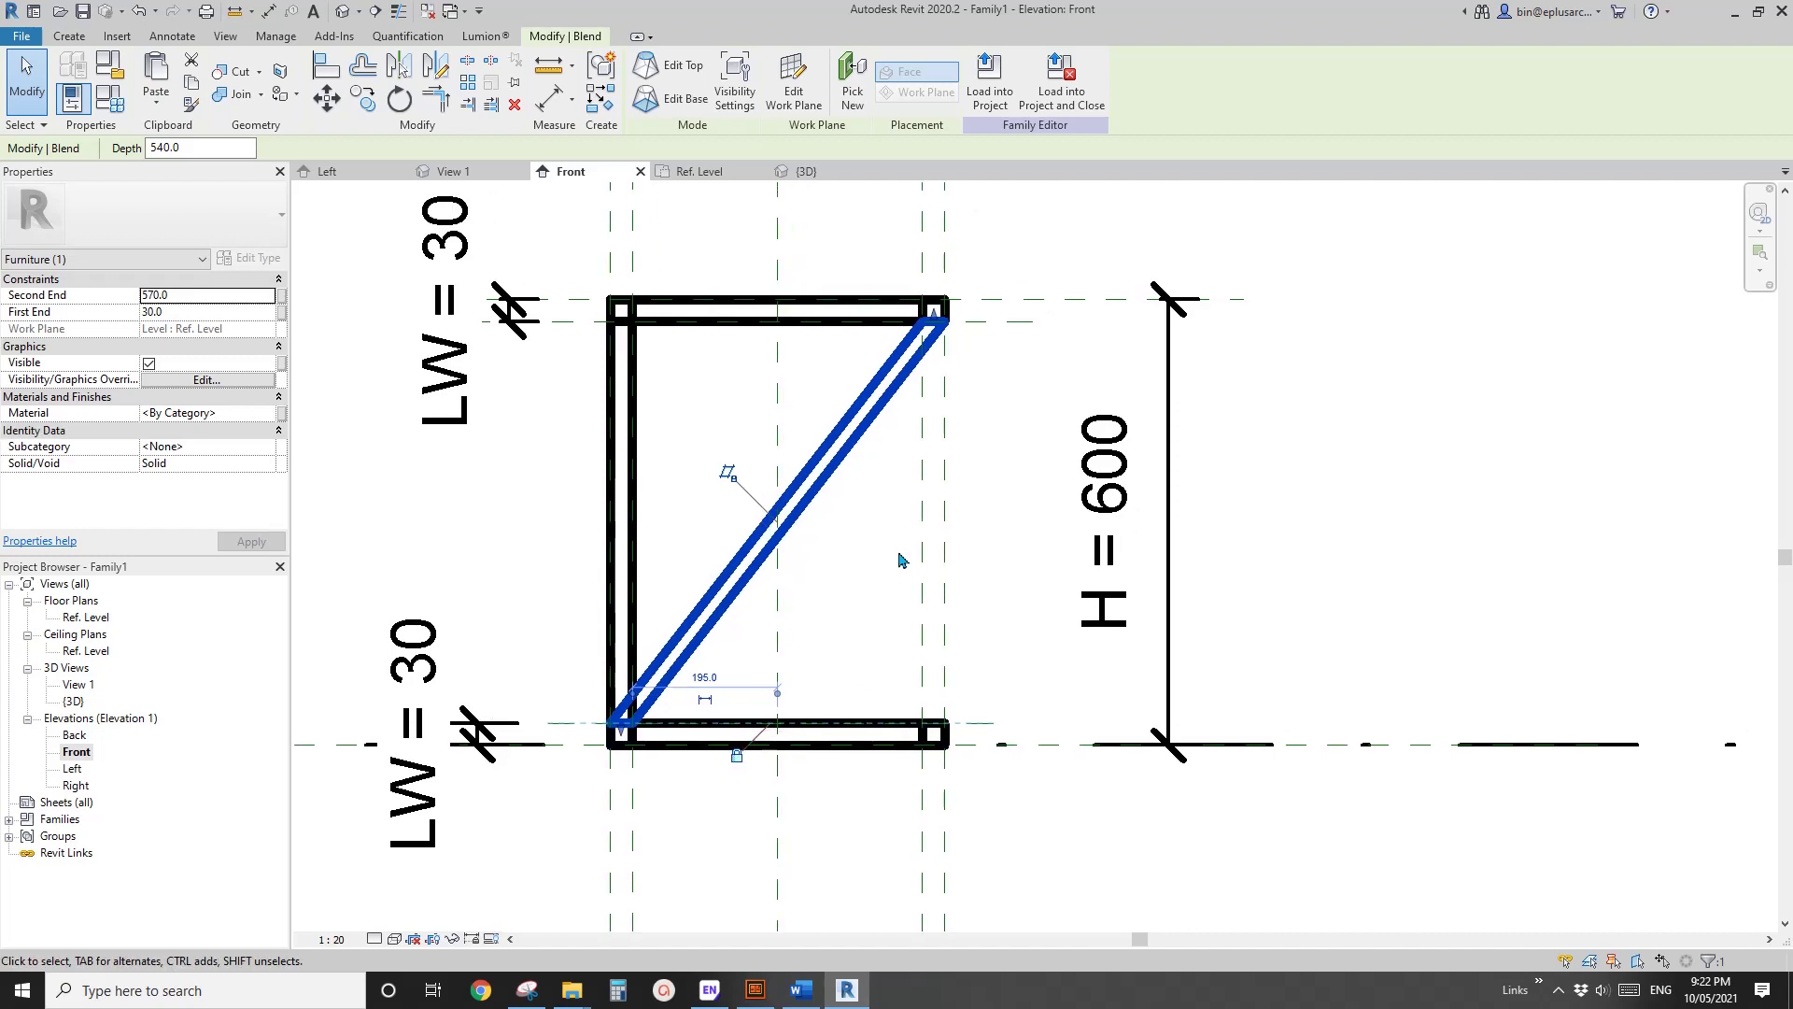
{"action": "mouse_move", "coordinate": [890, 525]}
{"action": "middle_mouse_down"}
{"action": "mouse_move", "coordinate": [875, 528]}
{"action": "mouse_move", "coordinate": [923, 502]}
{"action": "middle_mouse_up"}
{"action": "key", "text": "Escape"}
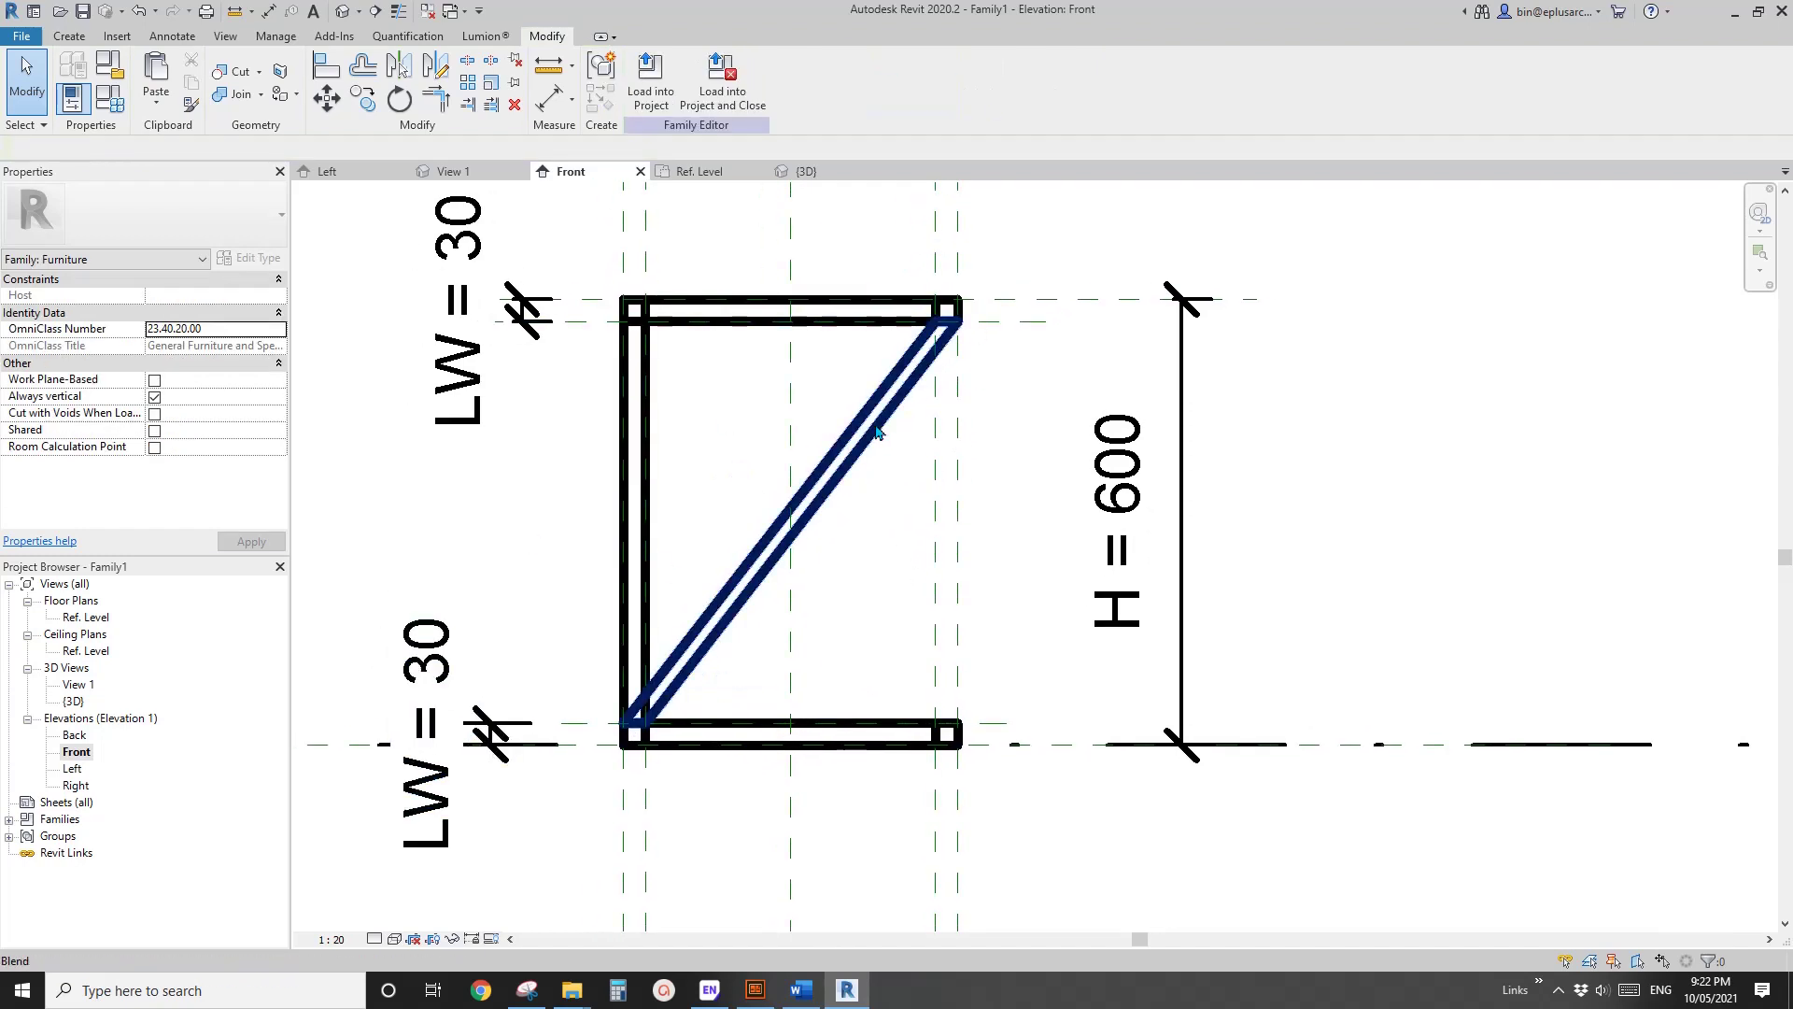
{"action": "scroll", "coordinate": [919, 411], "scroll_direction": "up", "scroll_amount": 2}
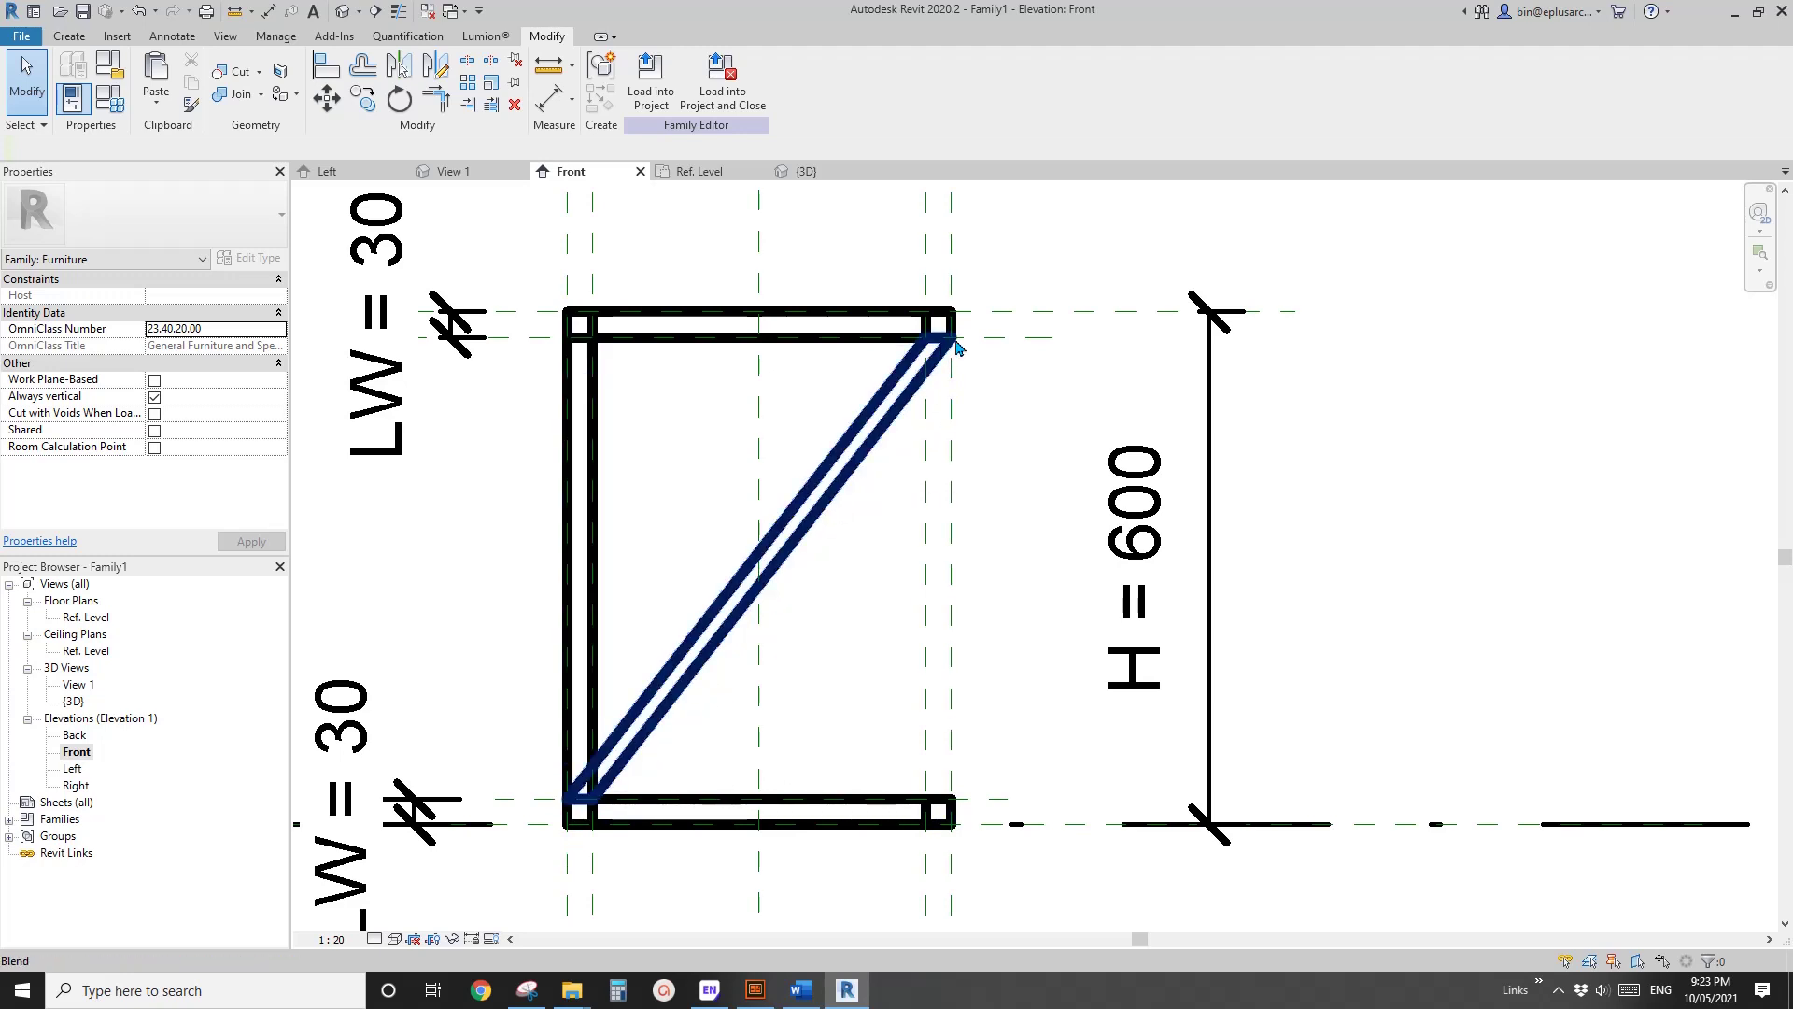
{"action": "middle_click_drag", "start_coordinate": [718, 467], "coordinate": [781, 470]}
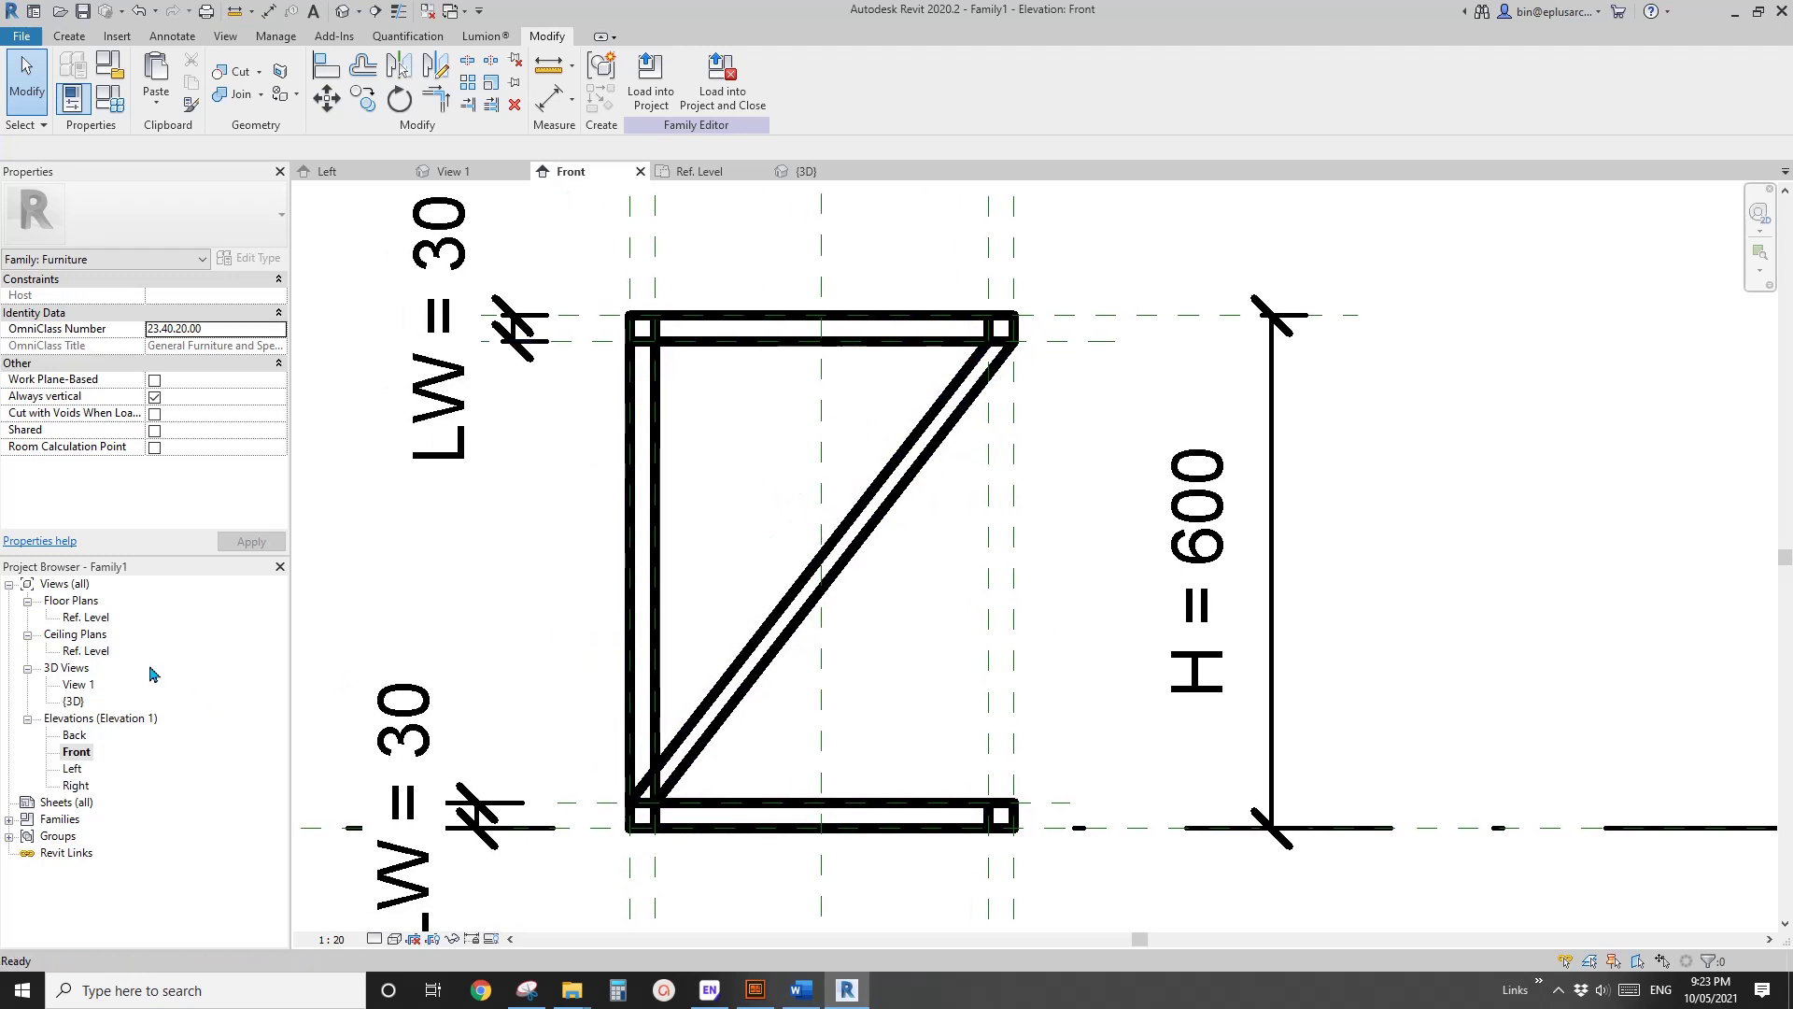
In the Ref. Level plan, paste a leg copy in the same place and redraw its base as a locked 30 mm square at the front-right corner.
{"action": "double_click", "coordinate": [85, 617]}
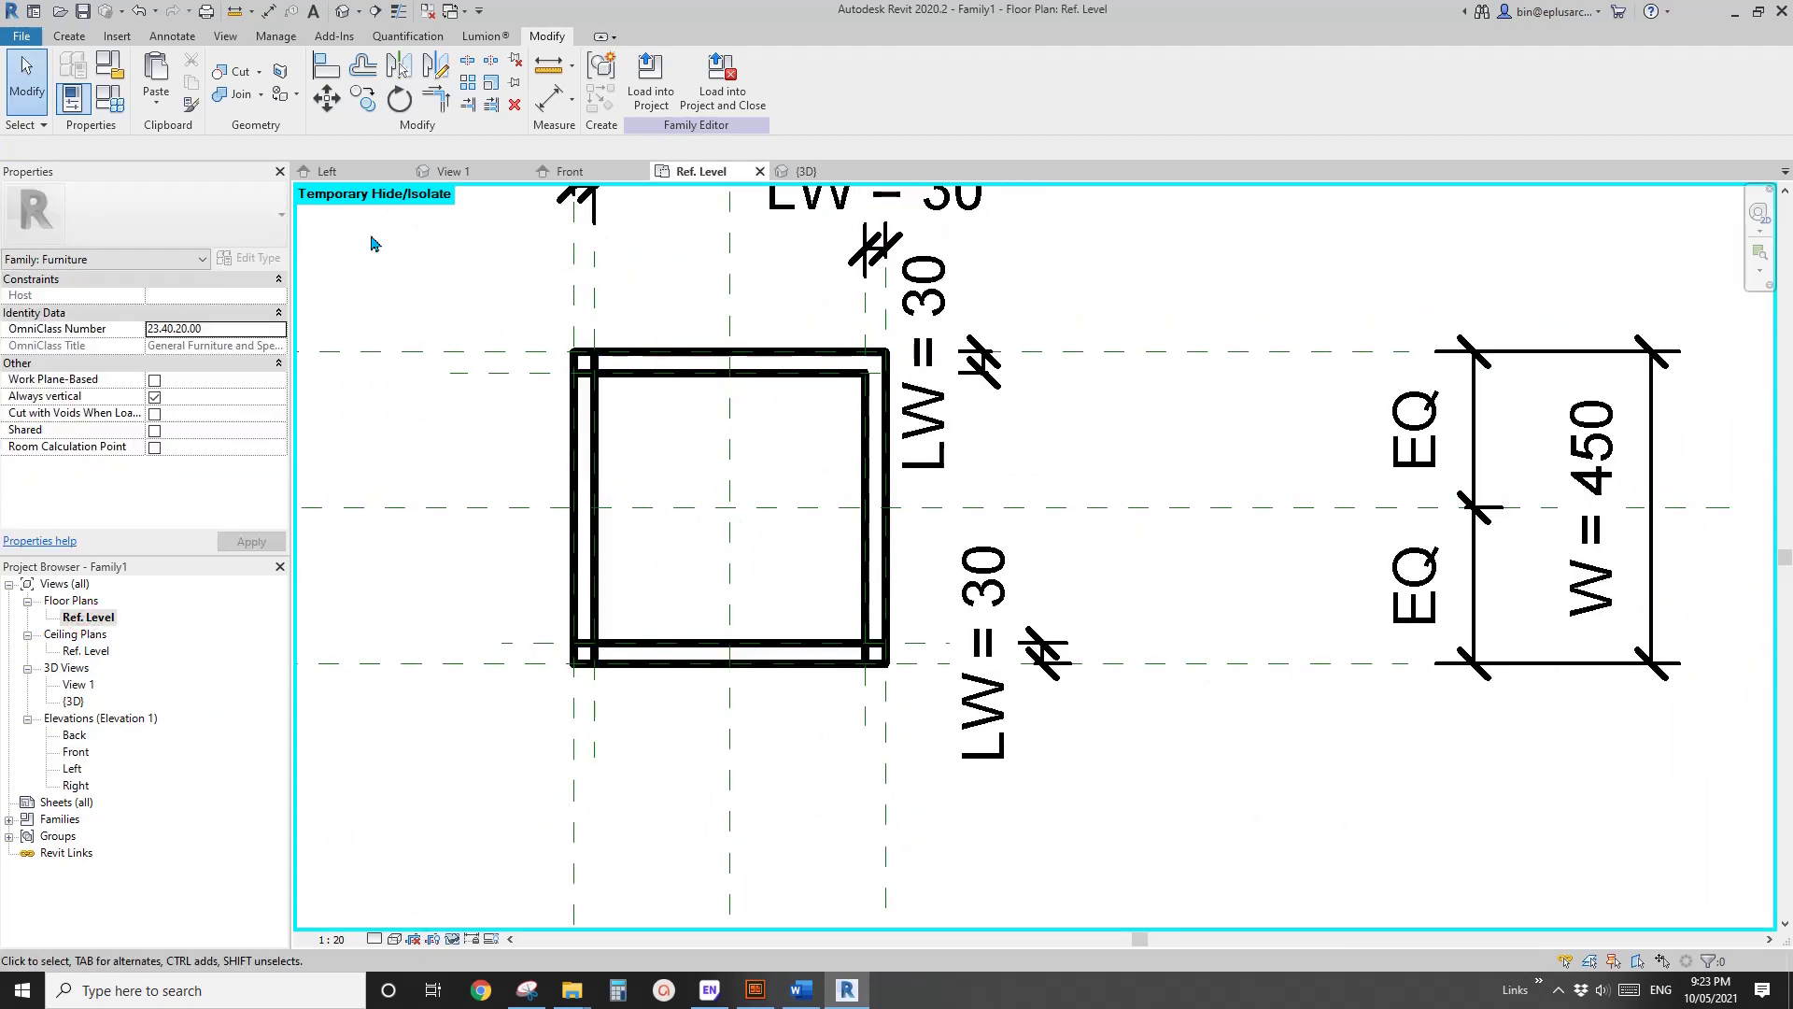
{"action": "left_click", "coordinate": [156, 101]}
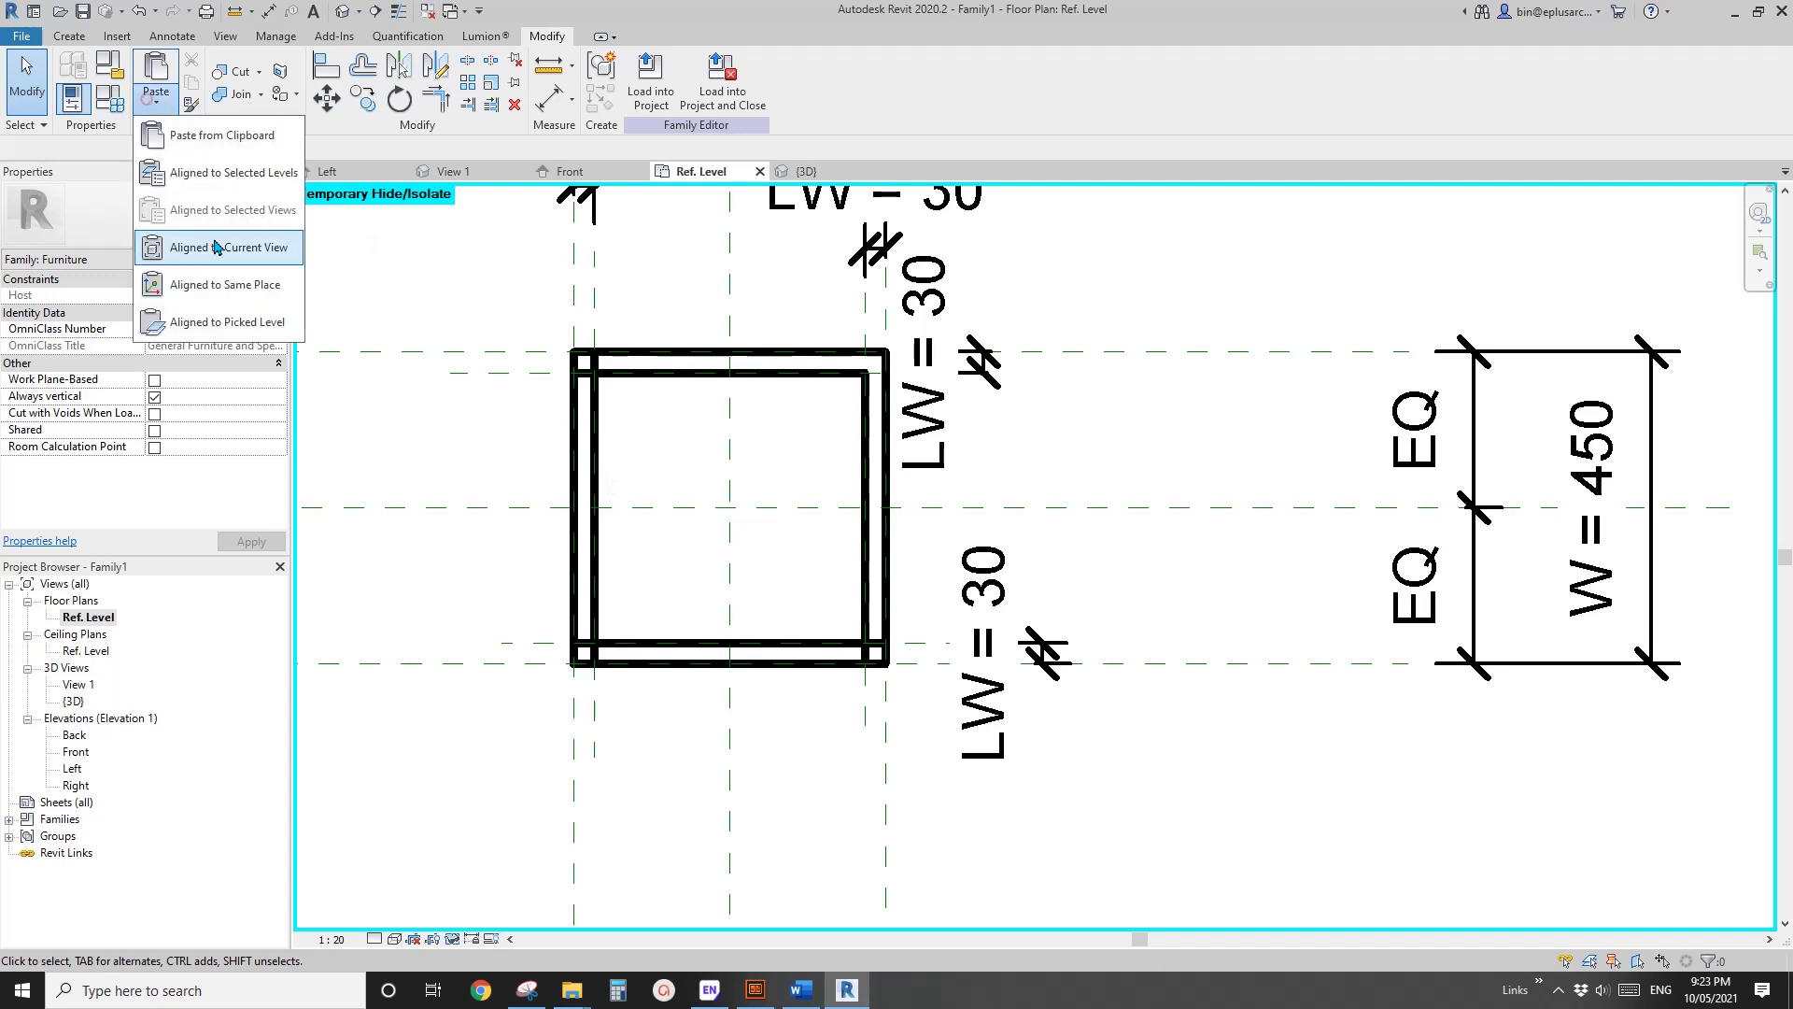
{"action": "left_click", "coordinate": [240, 293]}
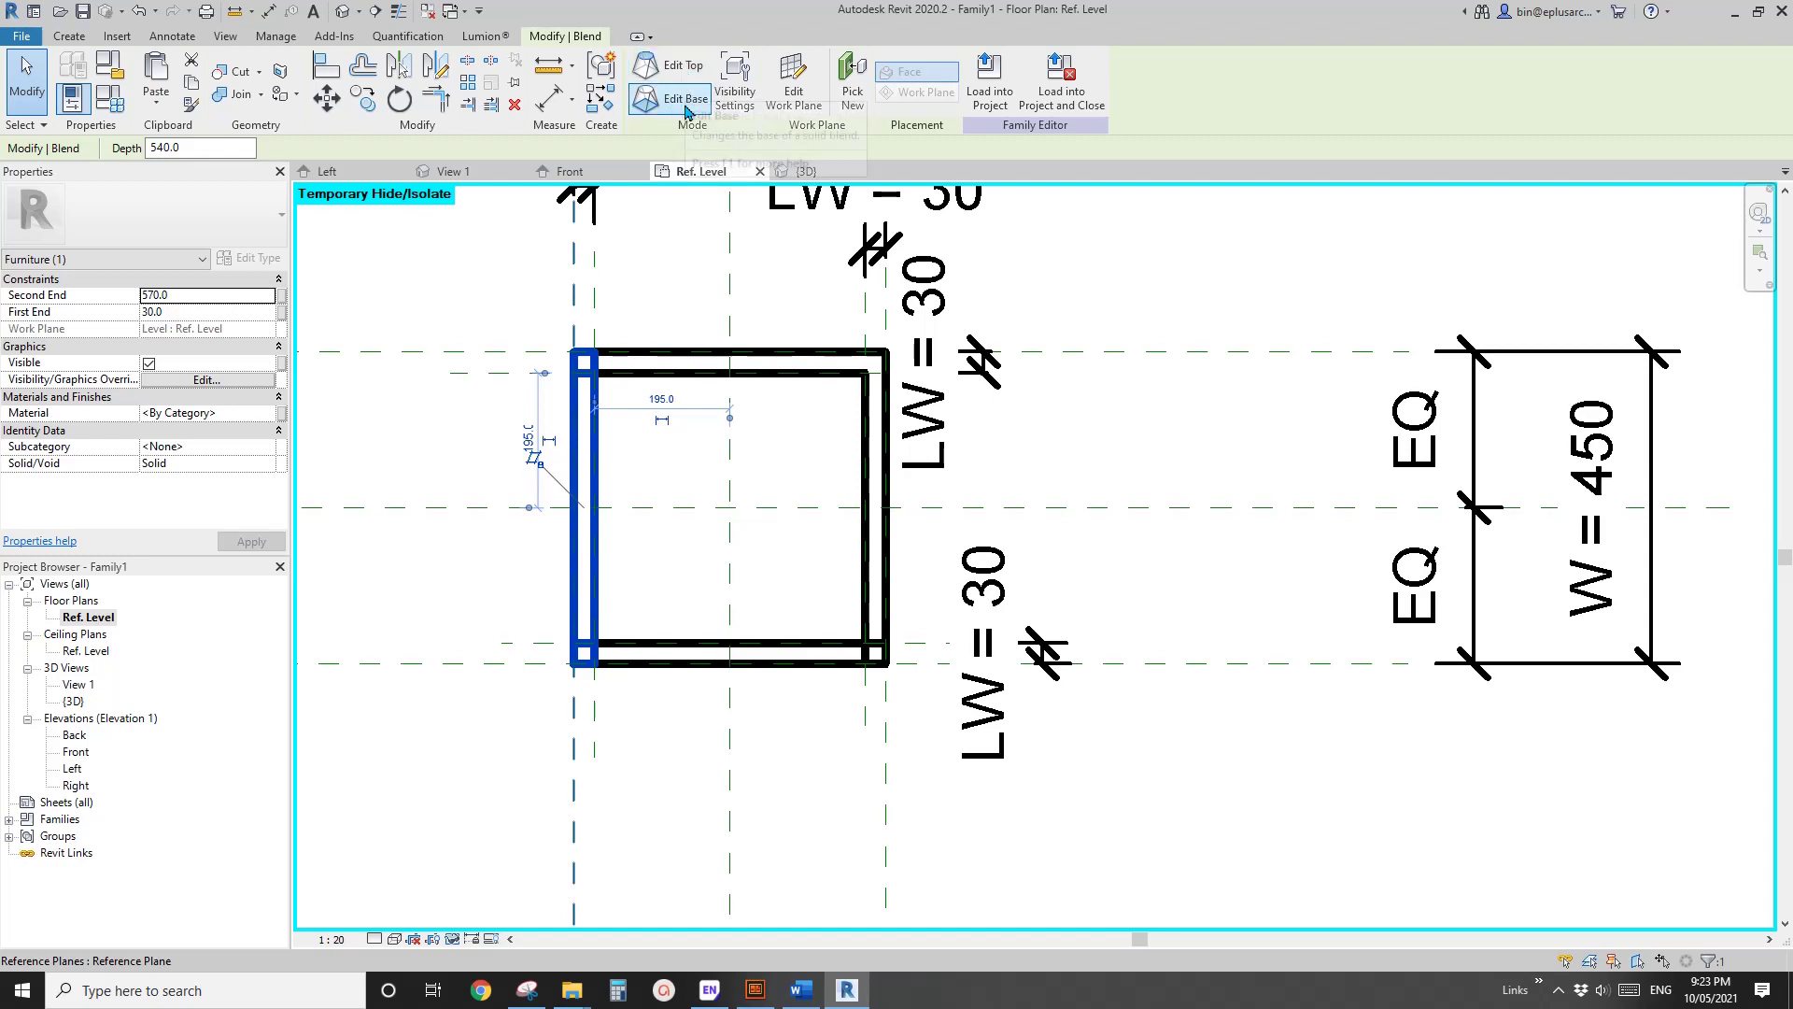
{"action": "left_click", "coordinate": [687, 109]}
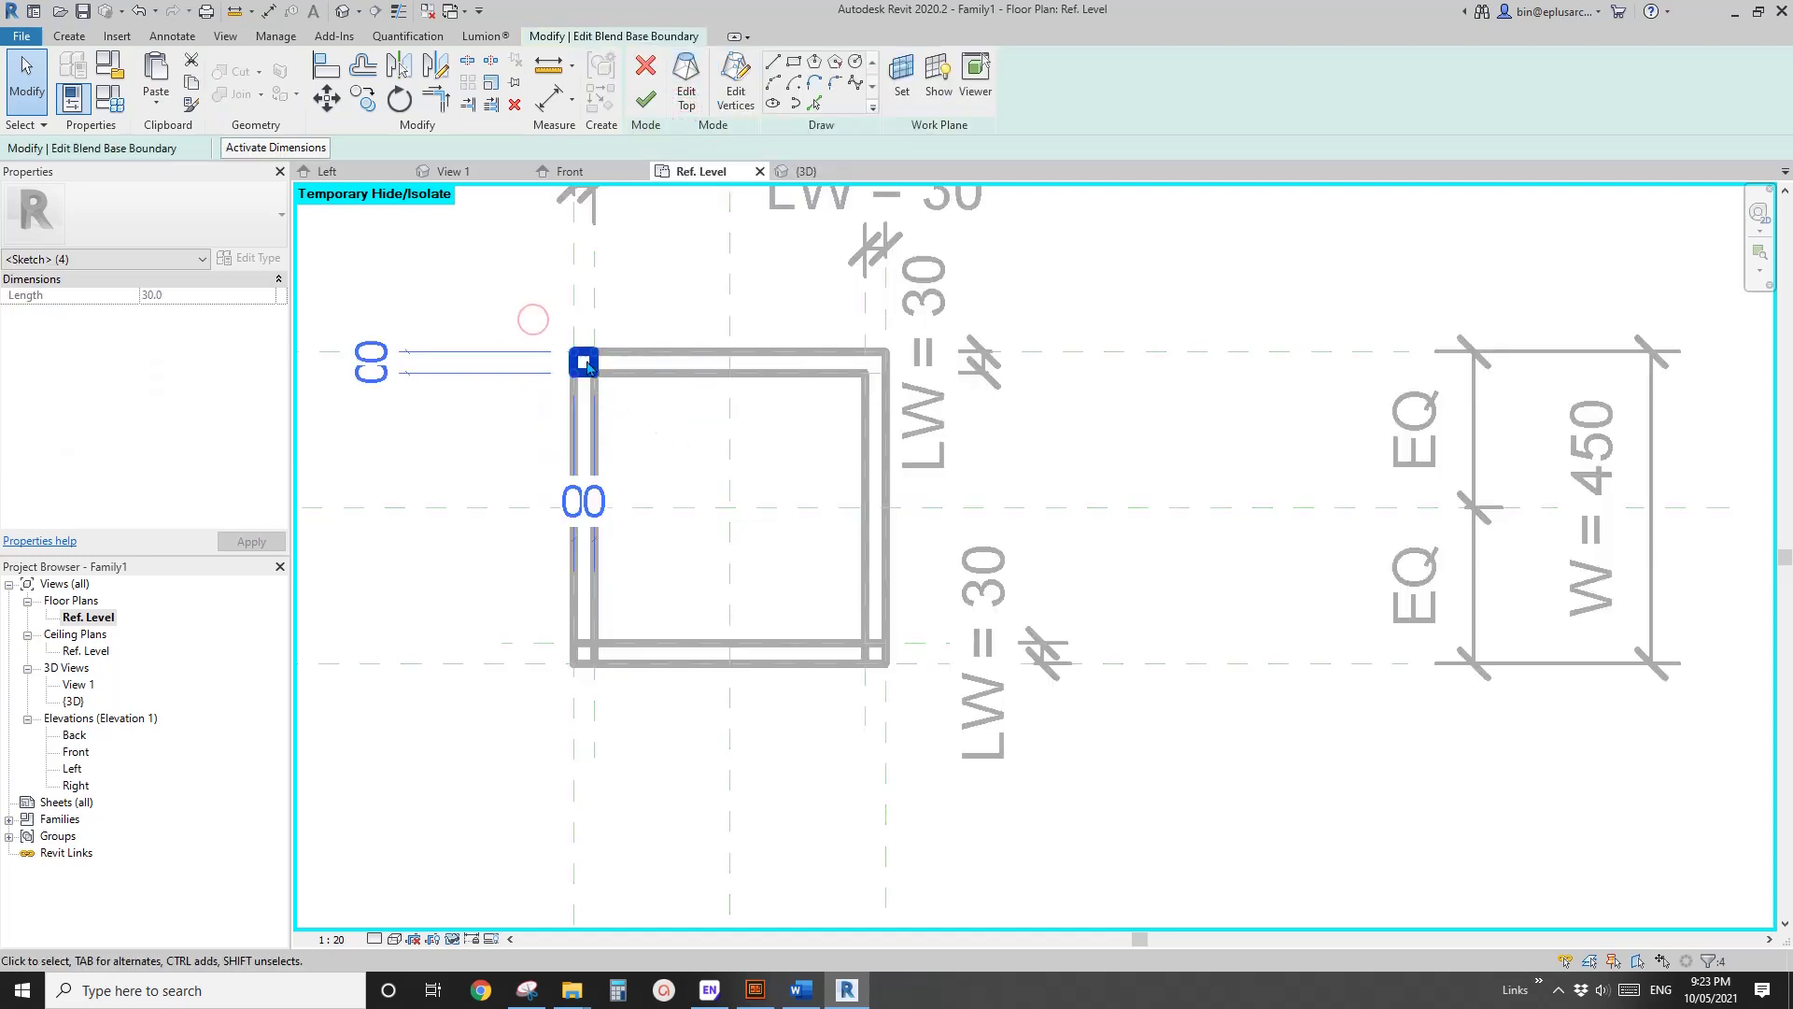
{"action": "left_click", "coordinate": [792, 62]}
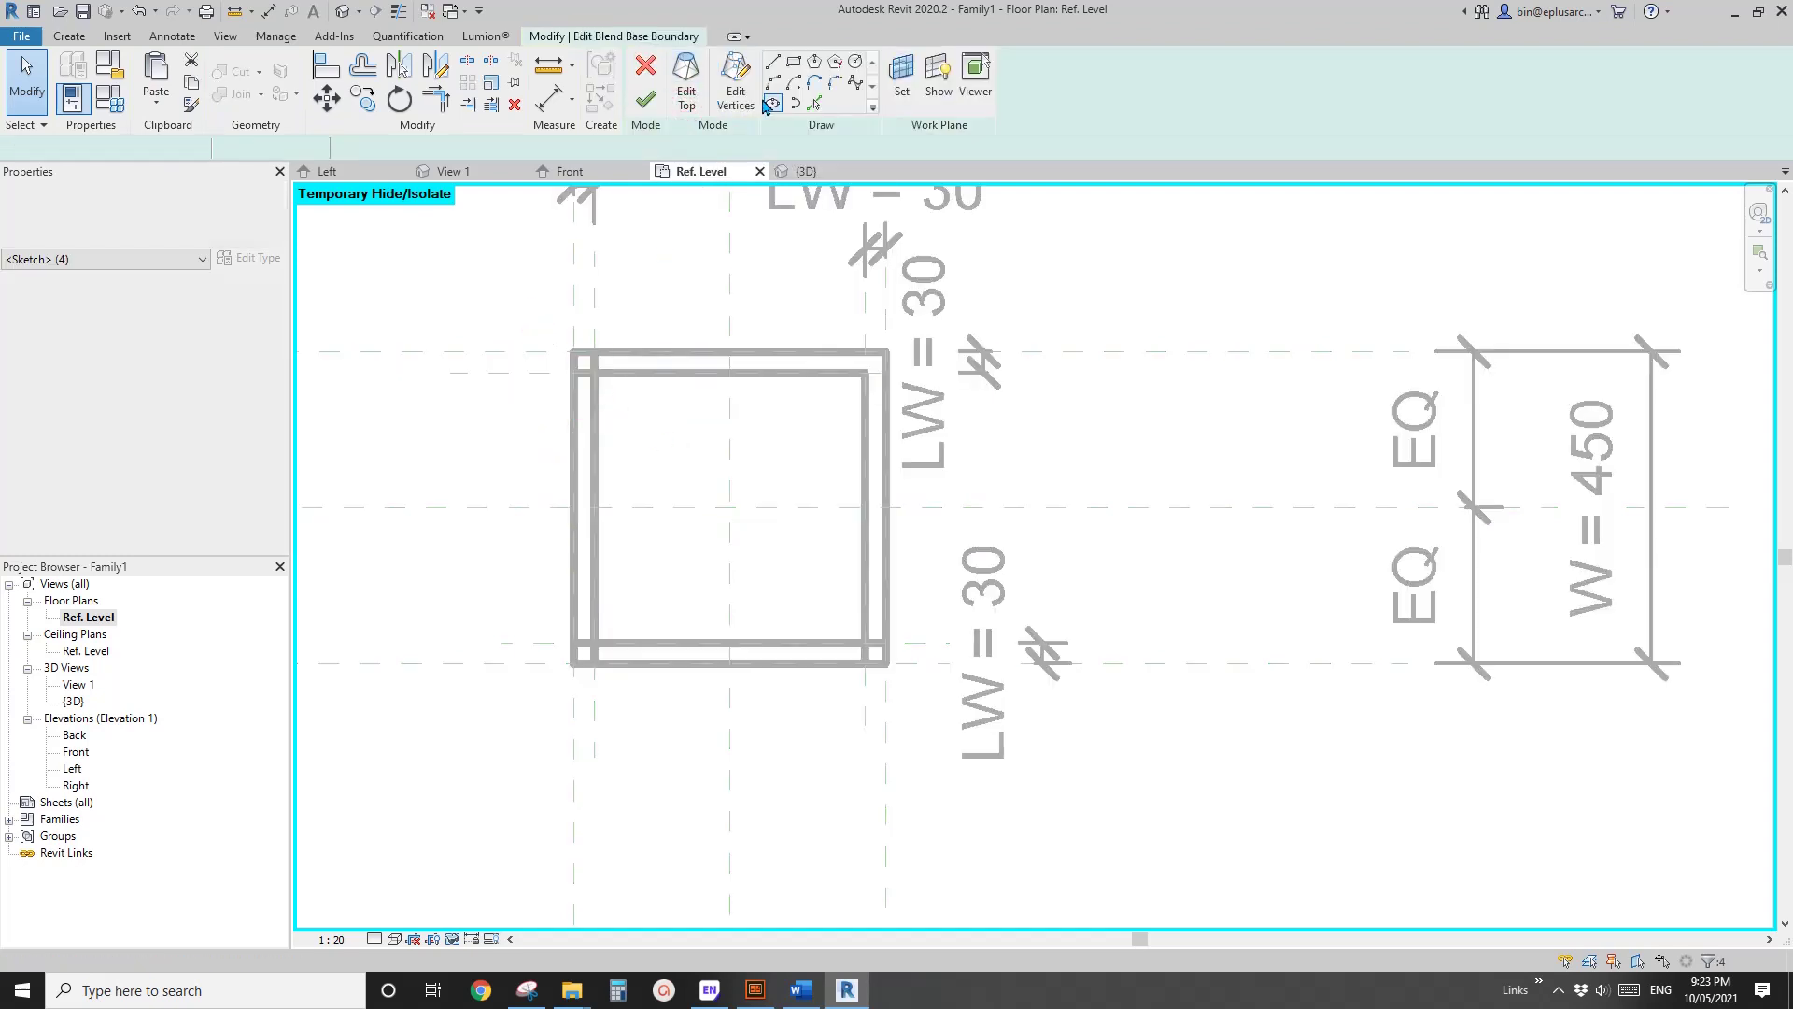
{"action": "left_click", "coordinate": [865, 643]}
{"action": "left_click", "coordinate": [886, 664]}
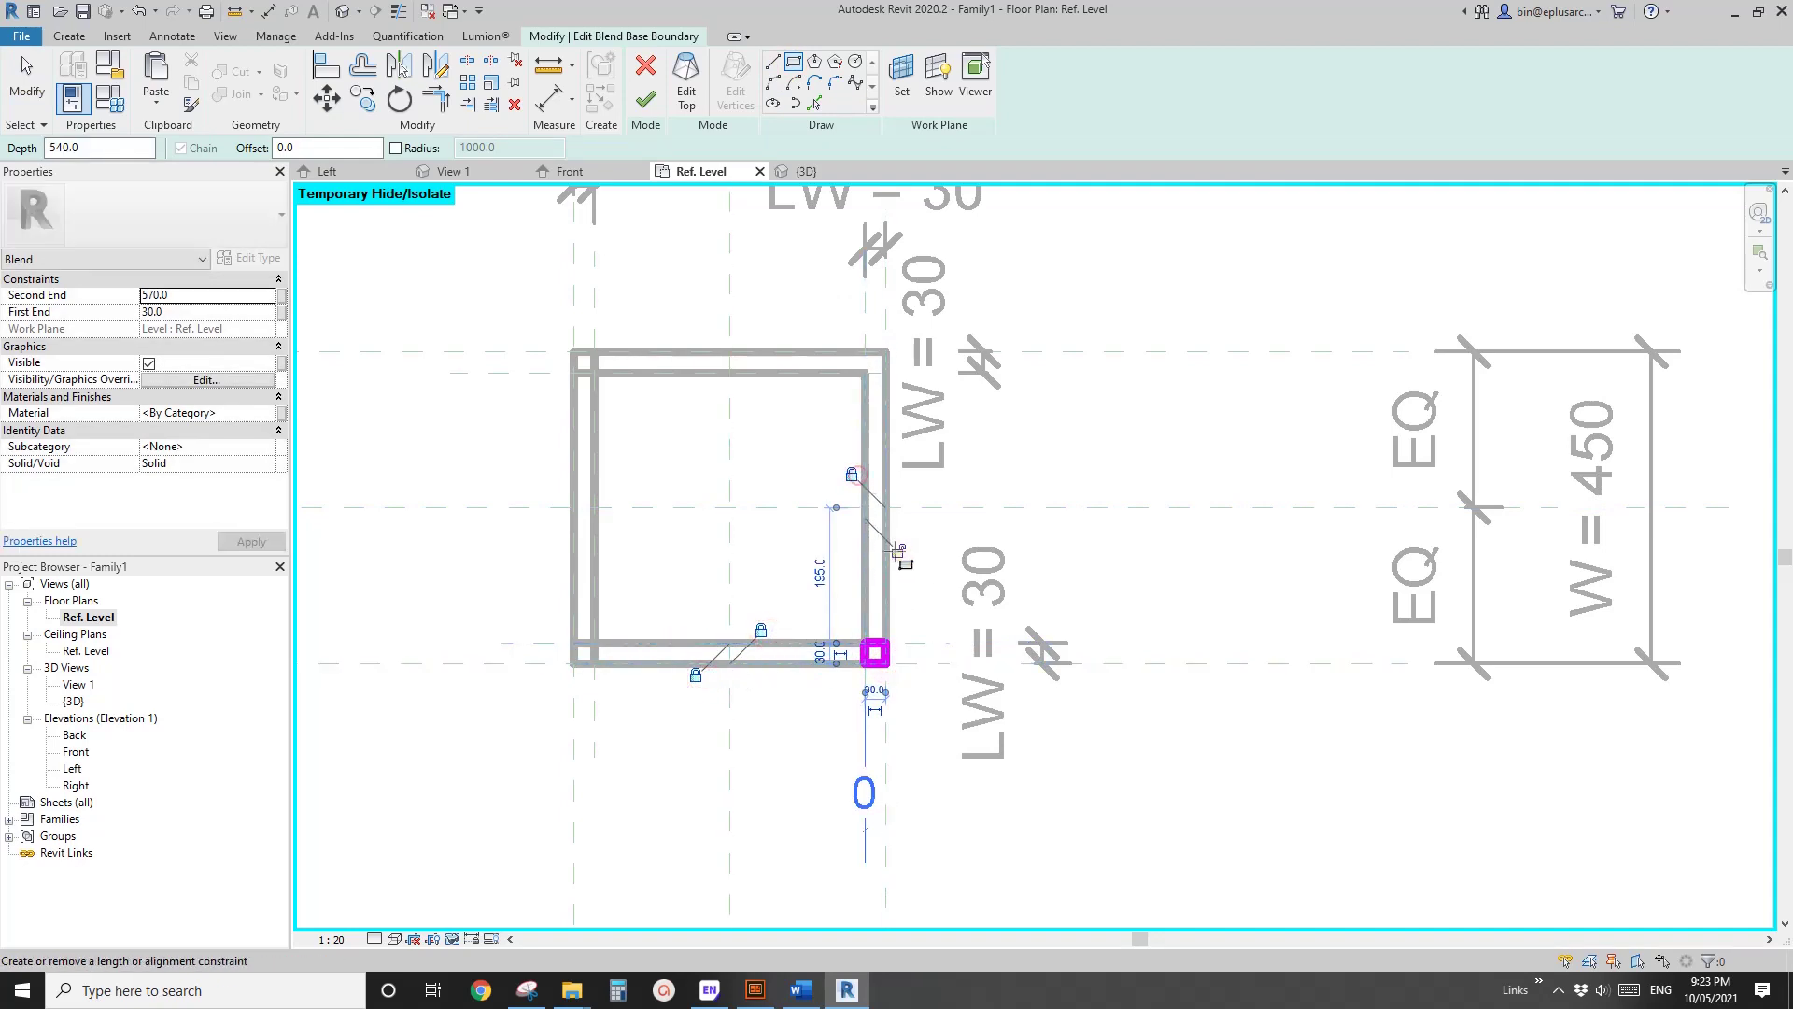
Replace this blend's top with a 30 mm square at the back-right corner and lock its sides to the reference planes.
{"action": "left_click", "coordinate": [686, 90]}
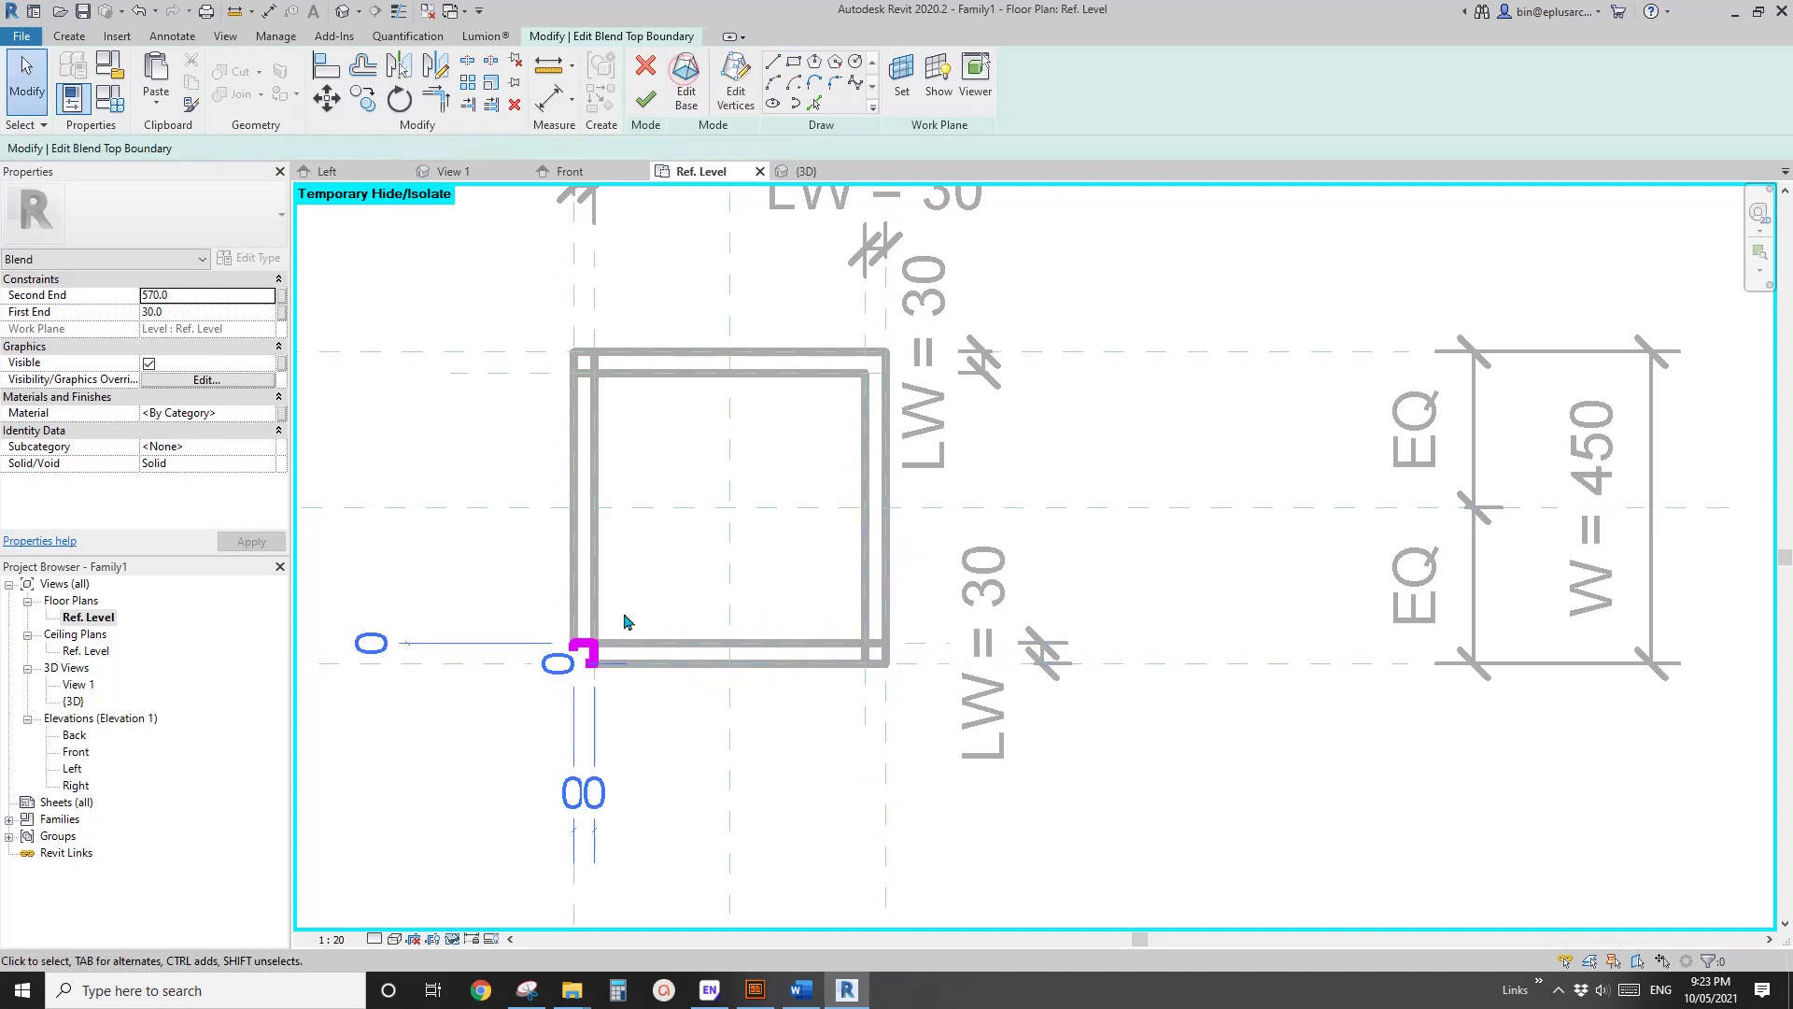
{"action": "left_click_drag", "start_coordinate": [540, 599], "coordinate": [660, 706]}
{"action": "key", "text": "Delete"}
{"action": "left_click", "coordinate": [792, 62]}
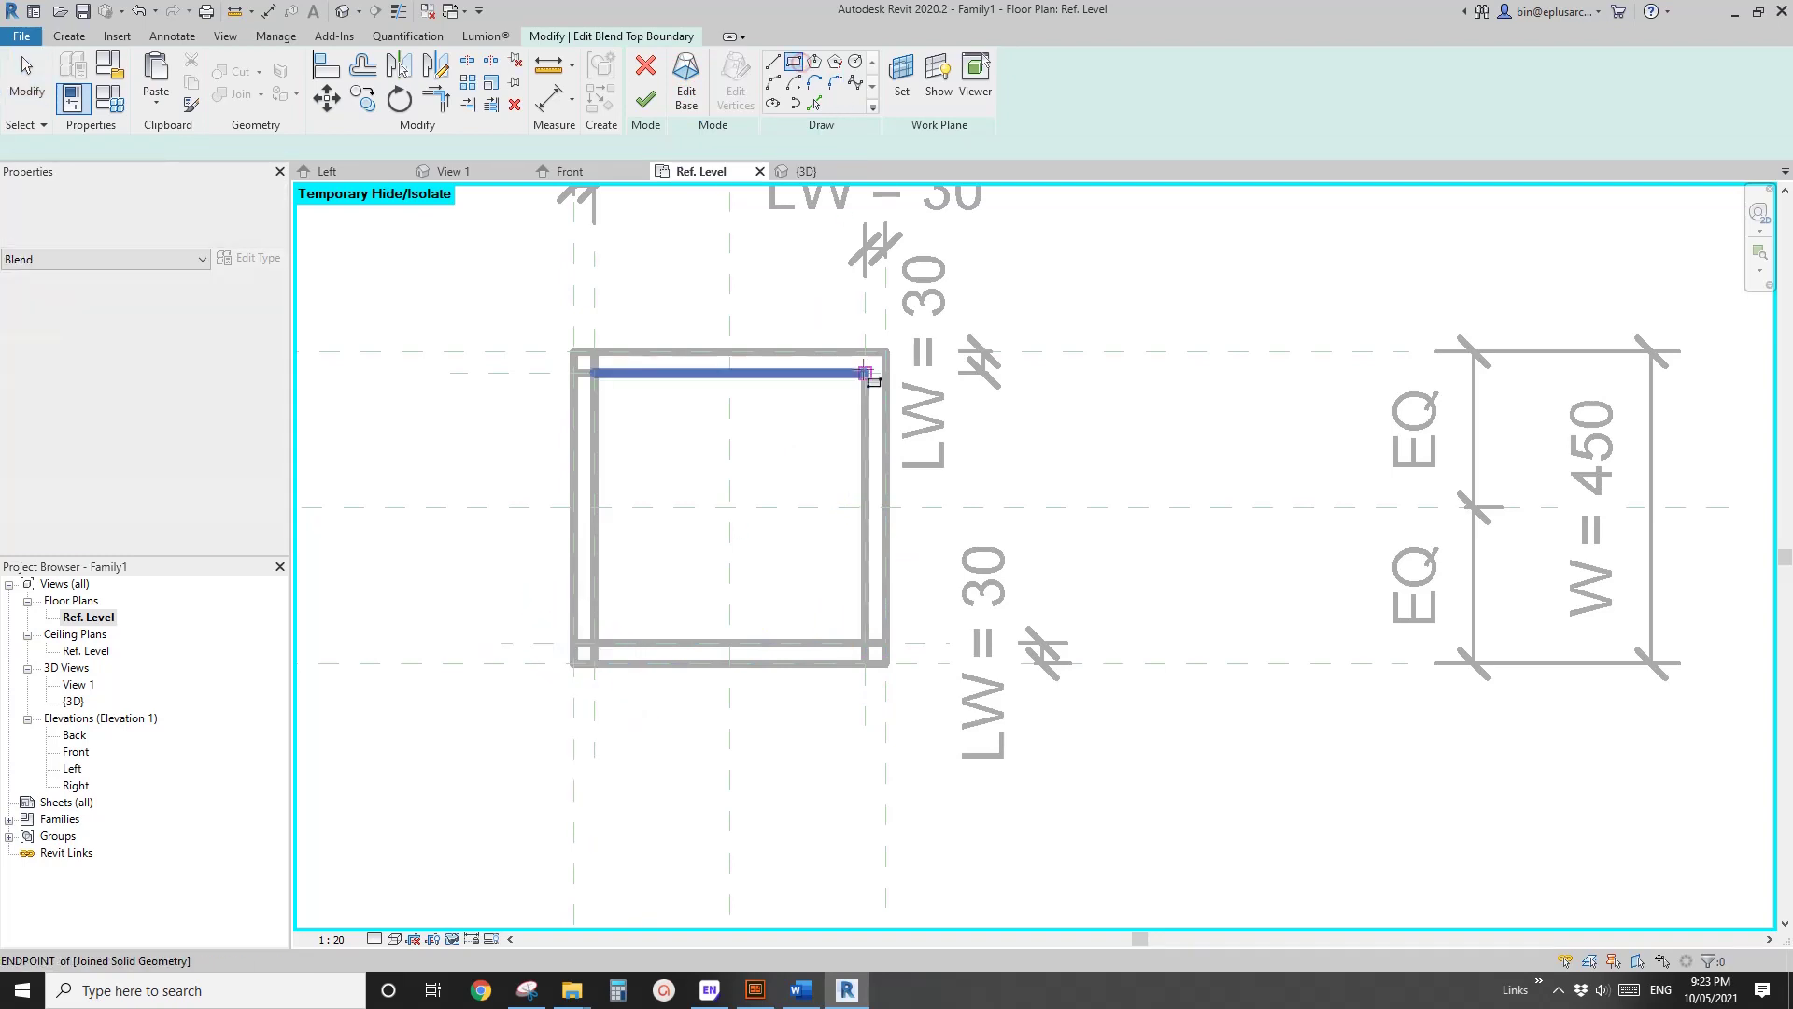
{"action": "left_click", "coordinate": [875, 362]}
{"action": "left_click", "coordinate": [583, 653]}
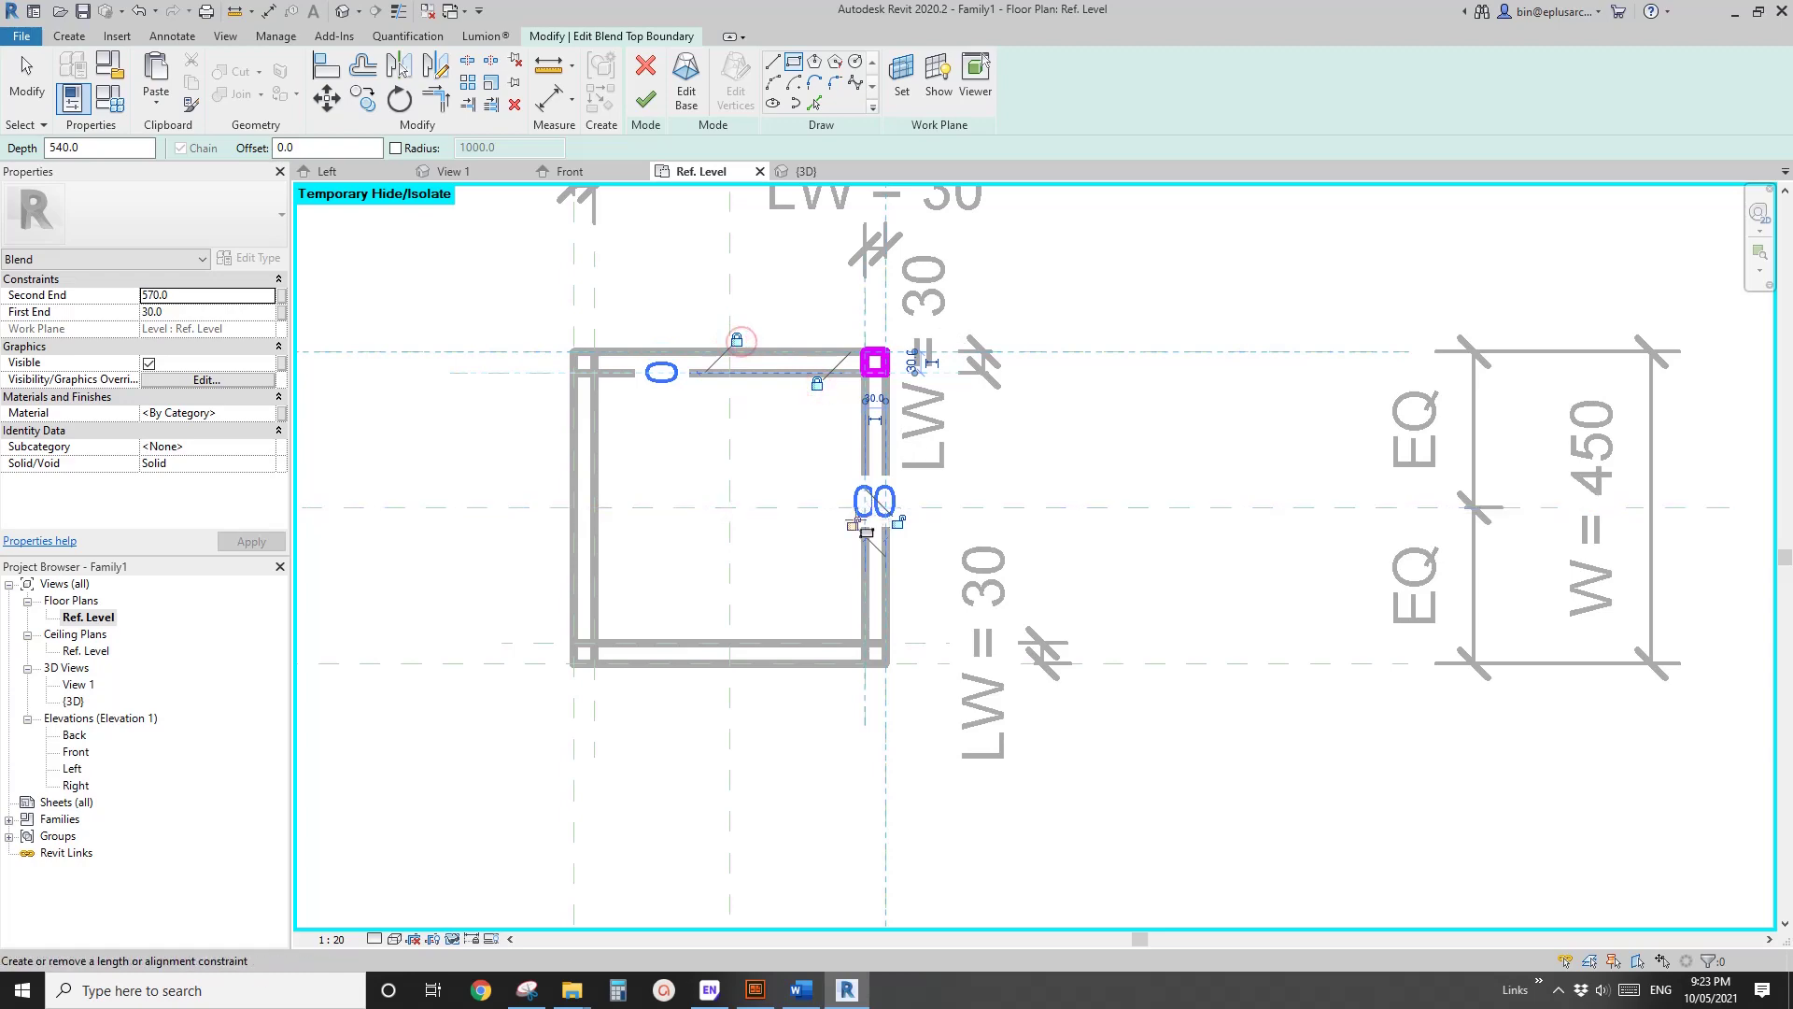
Finish the right-side blend and, in the Front elevation, lock its ends to the upper and lower inner reference planes.
{"action": "double_click", "coordinate": [84, 754]}
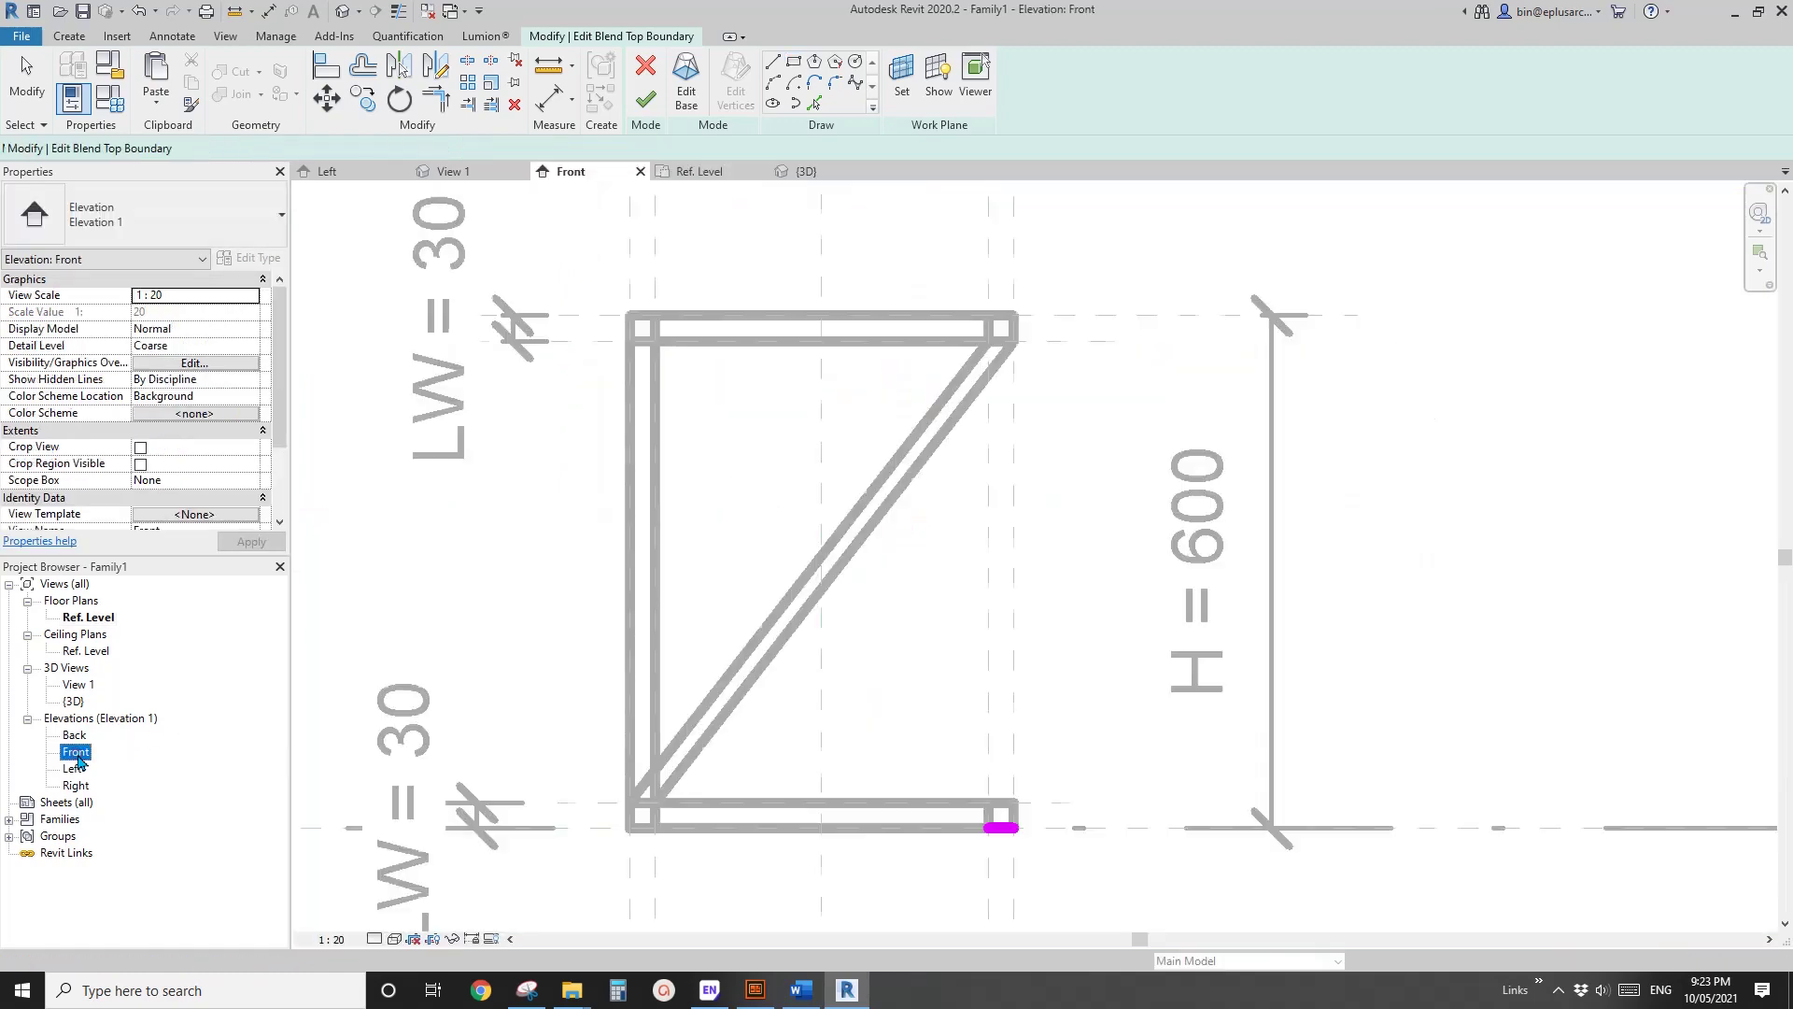
{"action": "left_click", "coordinate": [645, 99]}
{"action": "left_click_drag", "start_coordinate": [1003, 333], "coordinate": [1056, 343]}
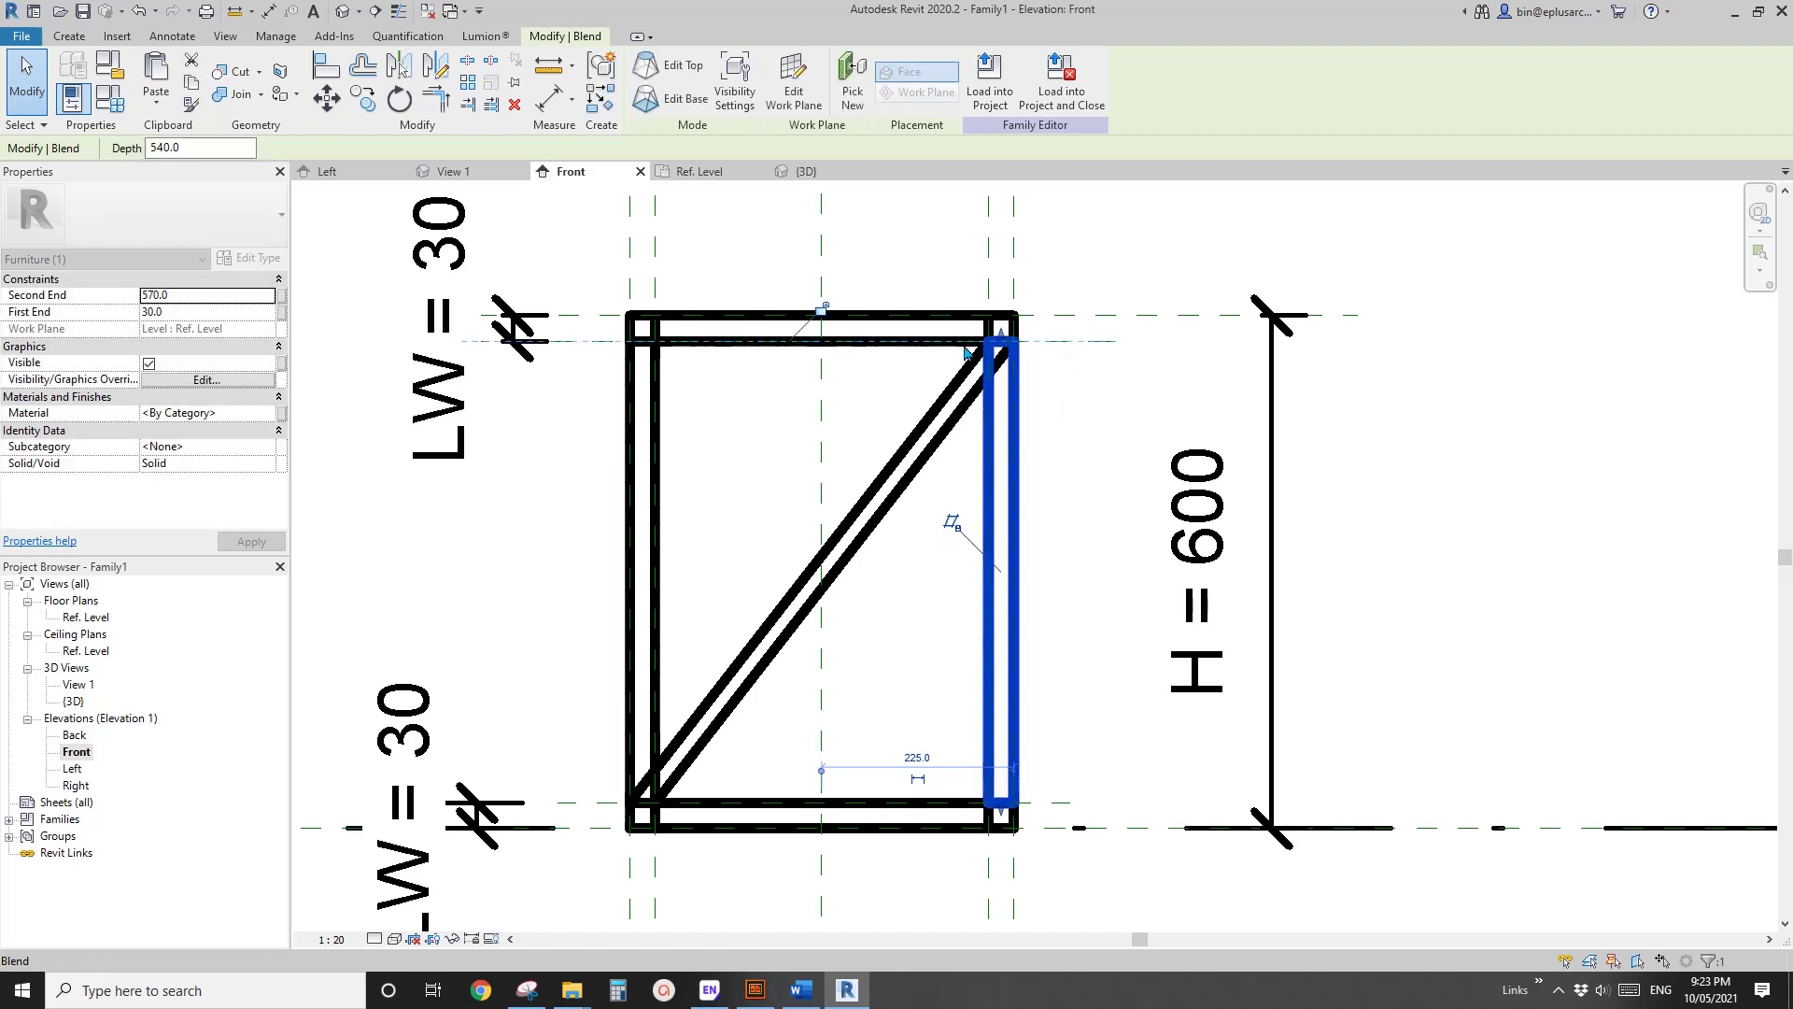
{"action": "left_click_drag", "start_coordinate": [1001, 809], "coordinate": [1058, 801]}
{"action": "left_click", "coordinate": [783, 836]}
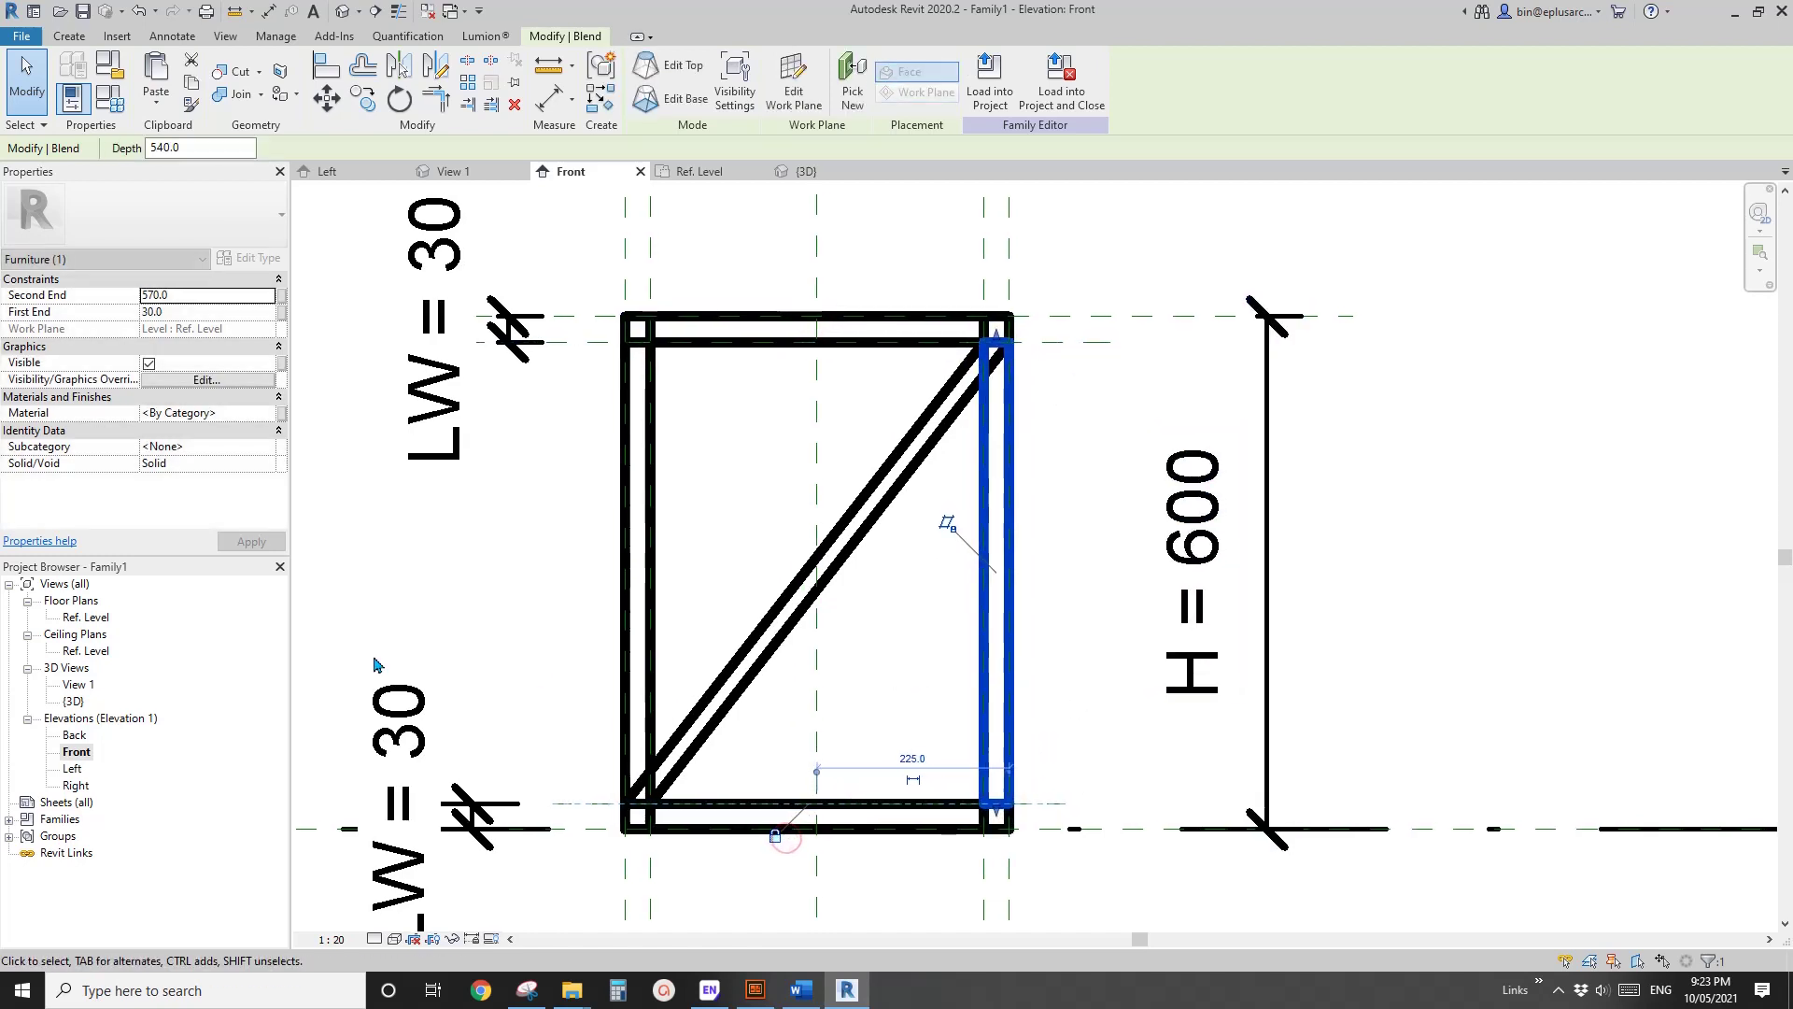
In the Ref. Level plan, paste another leg copy in its original position and redraw its base as a locked 30 mm square at the back-right corner.
{"action": "double_click", "coordinate": [86, 617]}
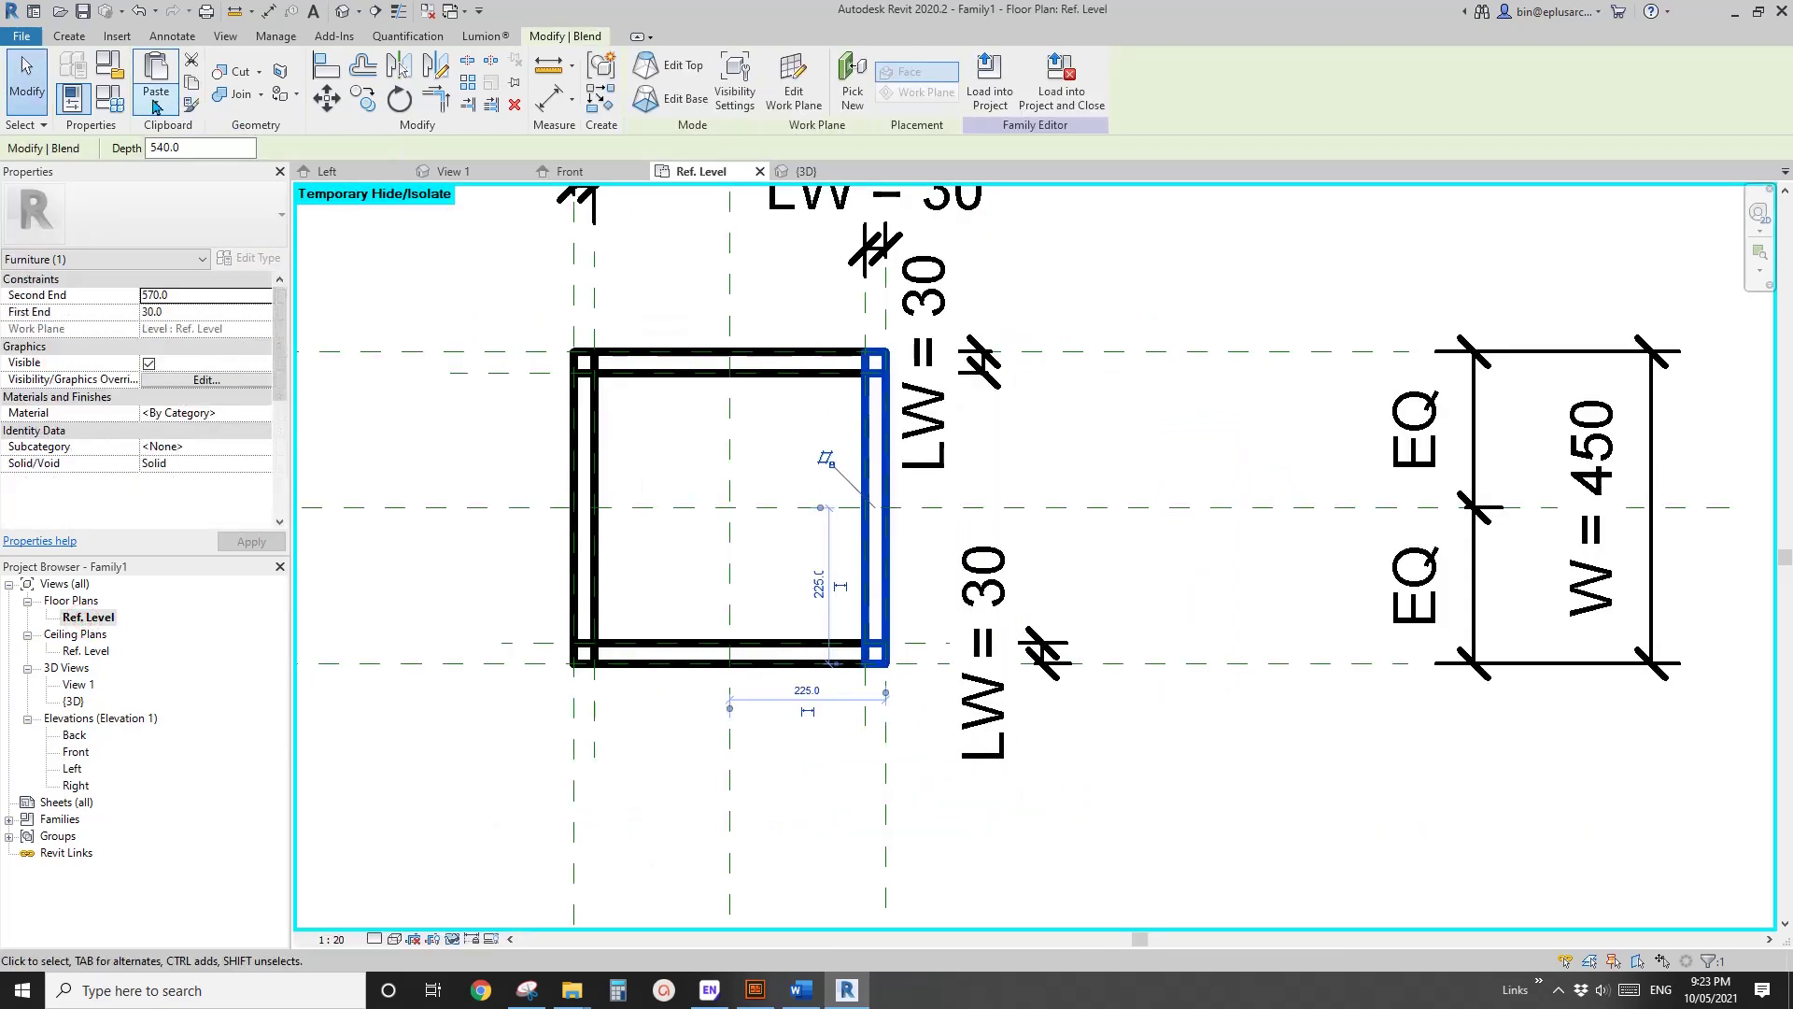
{"action": "left_click", "coordinate": [156, 93]}
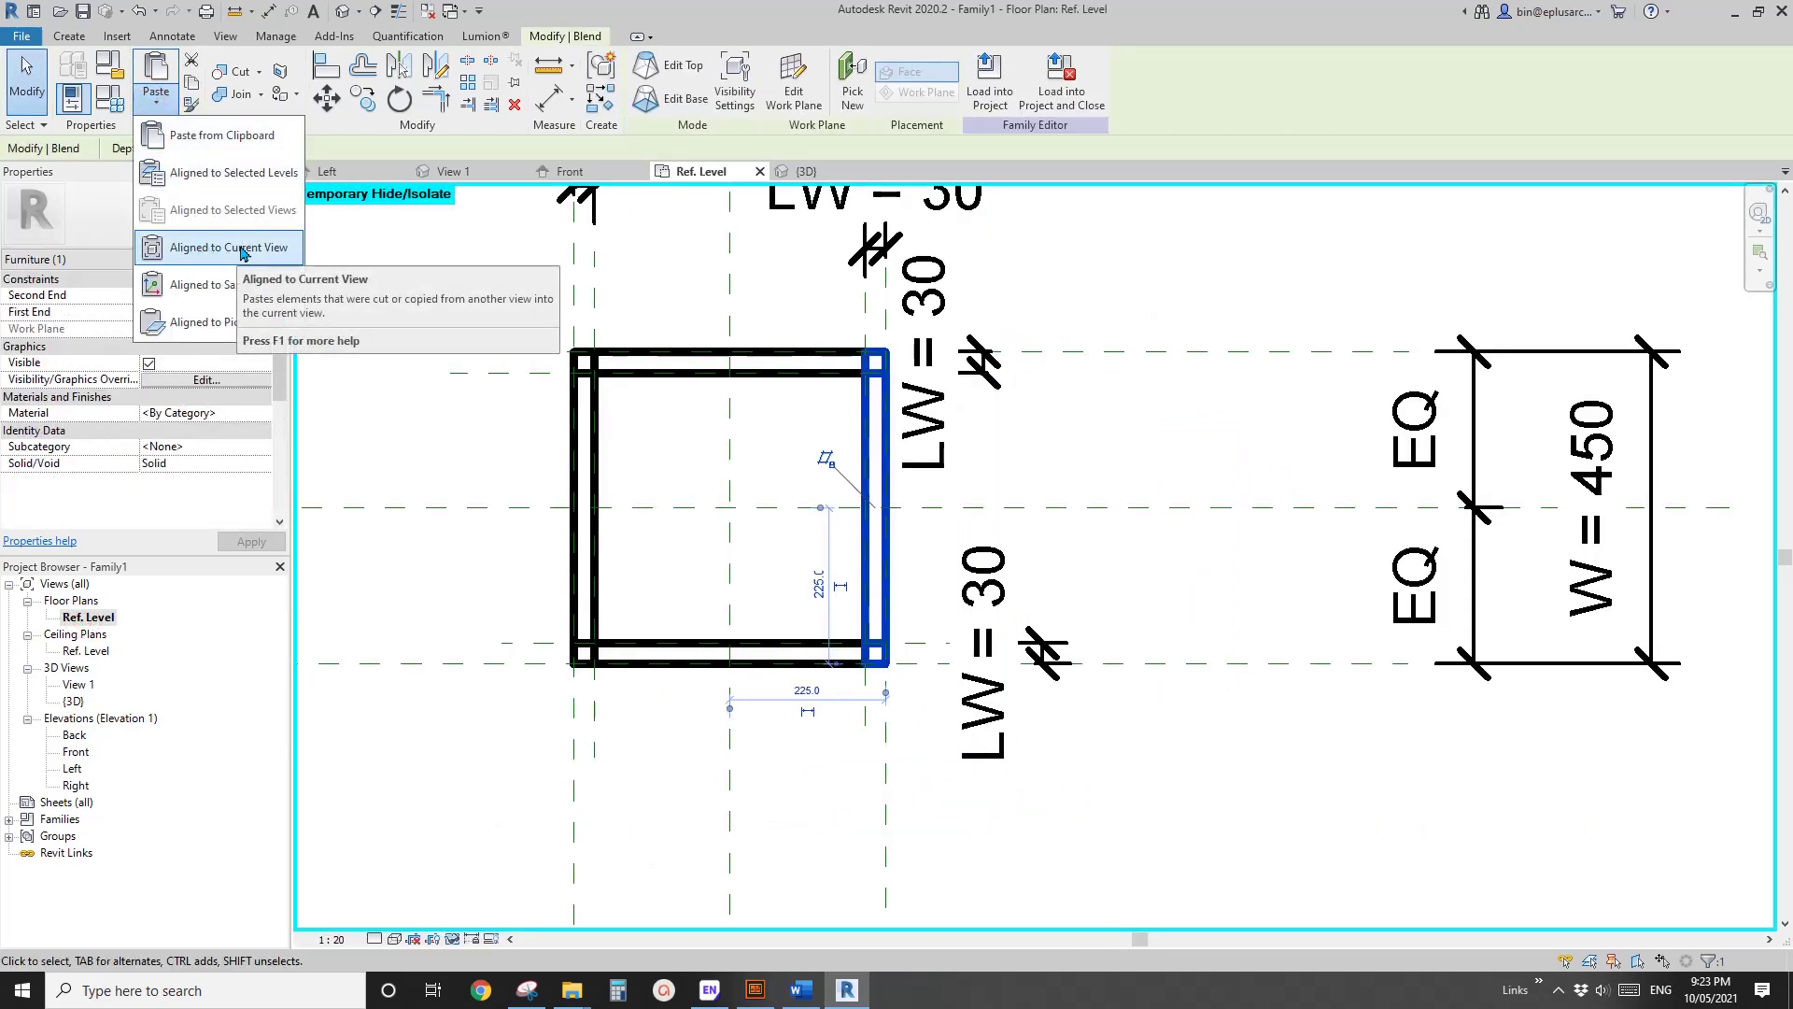
{"action": "left_click", "coordinate": [229, 247]}
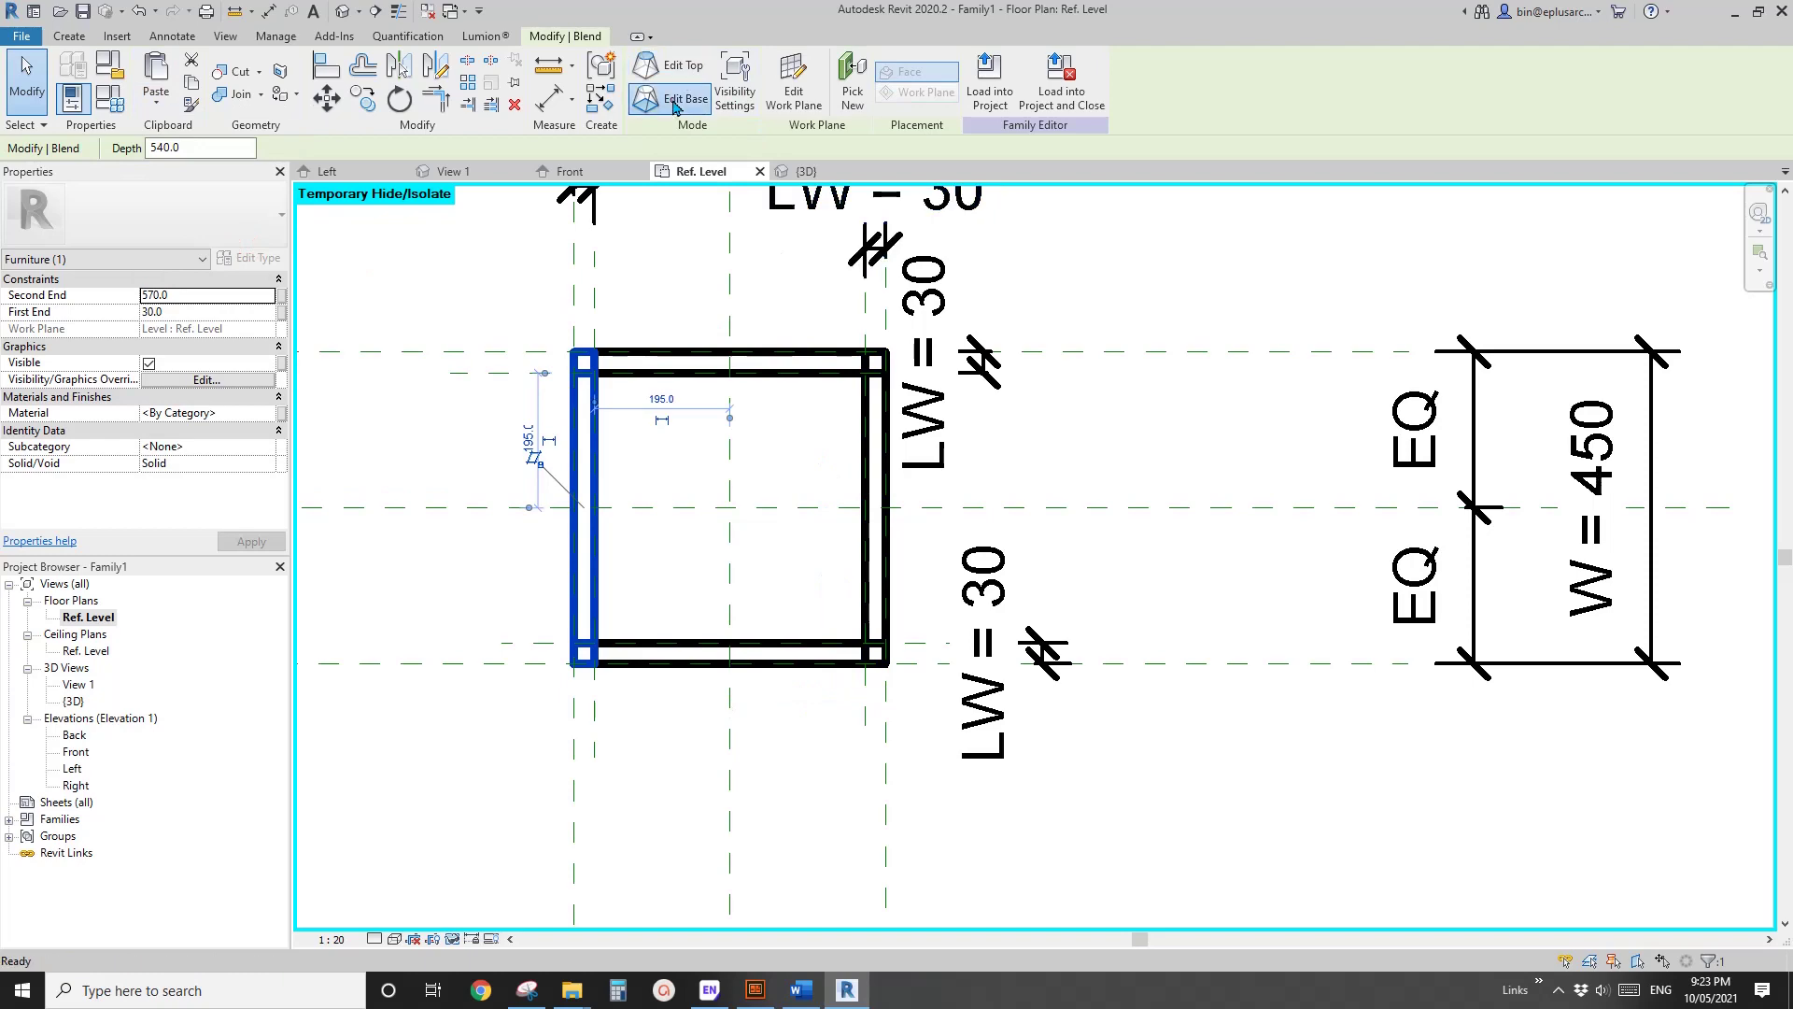
{"action": "left_click", "coordinate": [674, 100]}
{"action": "left_click", "coordinate": [793, 61]}
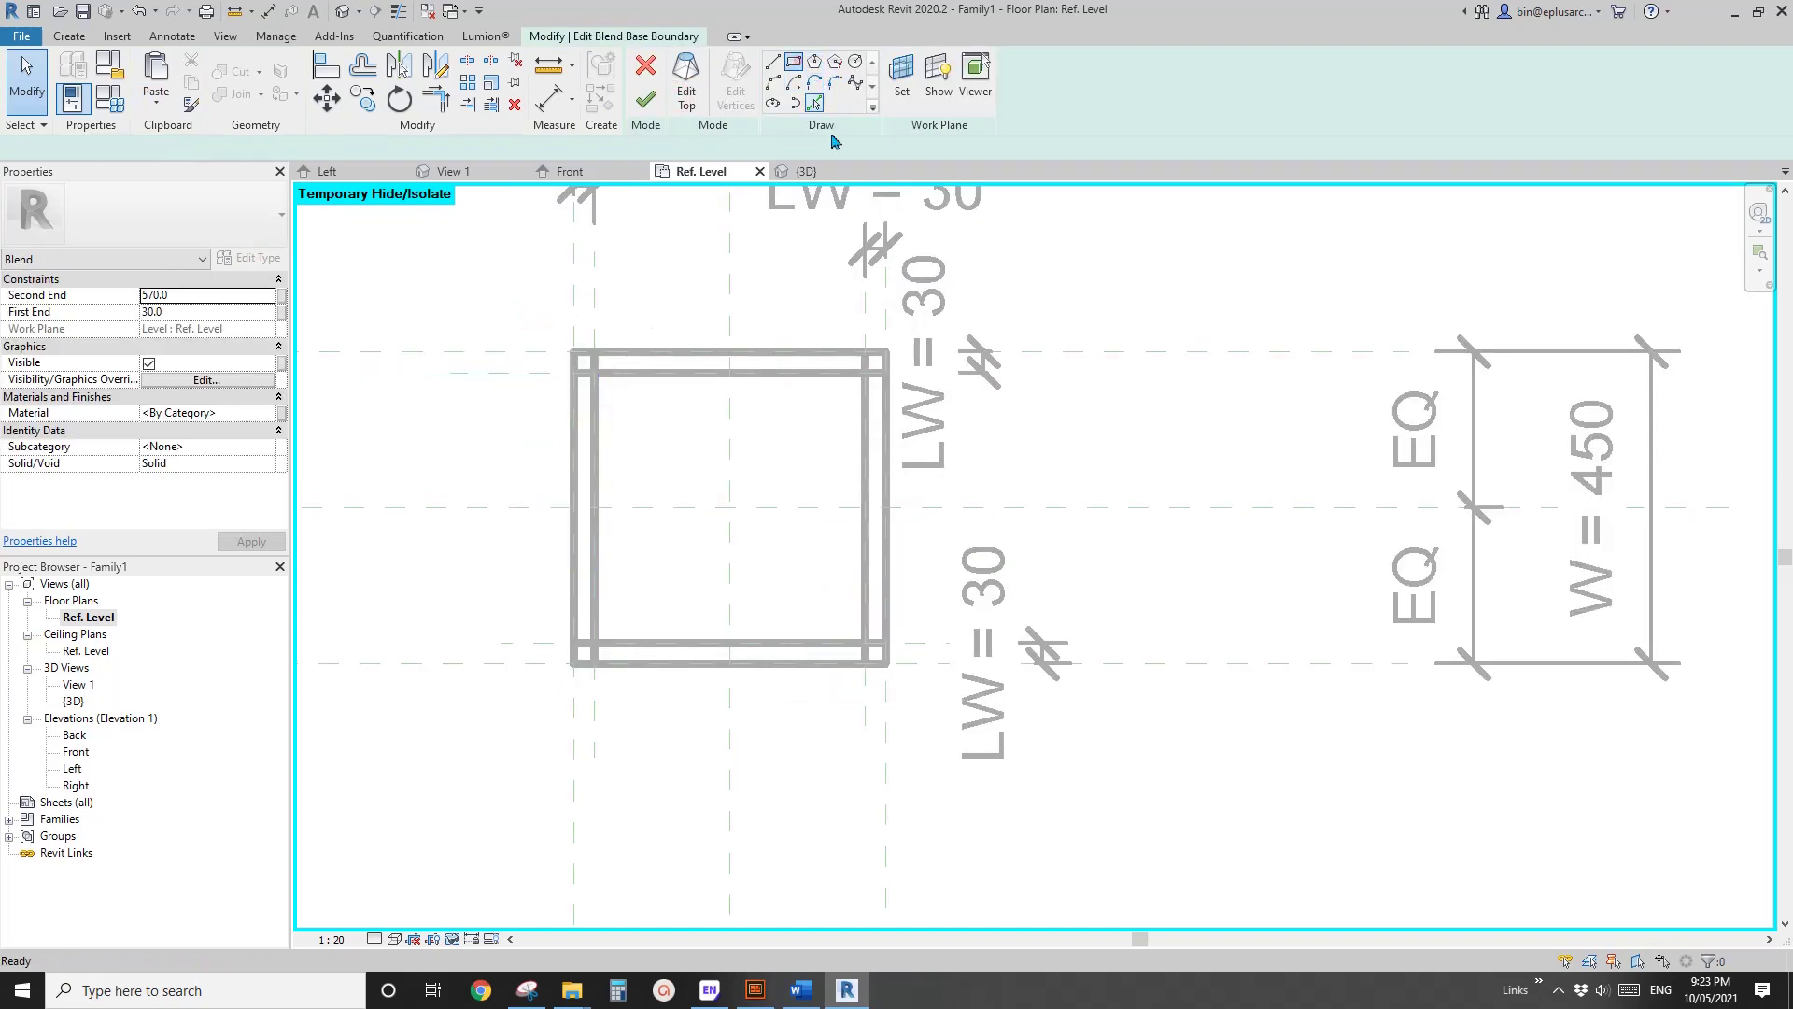
{"action": "left_click", "coordinate": [868, 357]}
{"action": "left_click", "coordinate": [579, 656]}
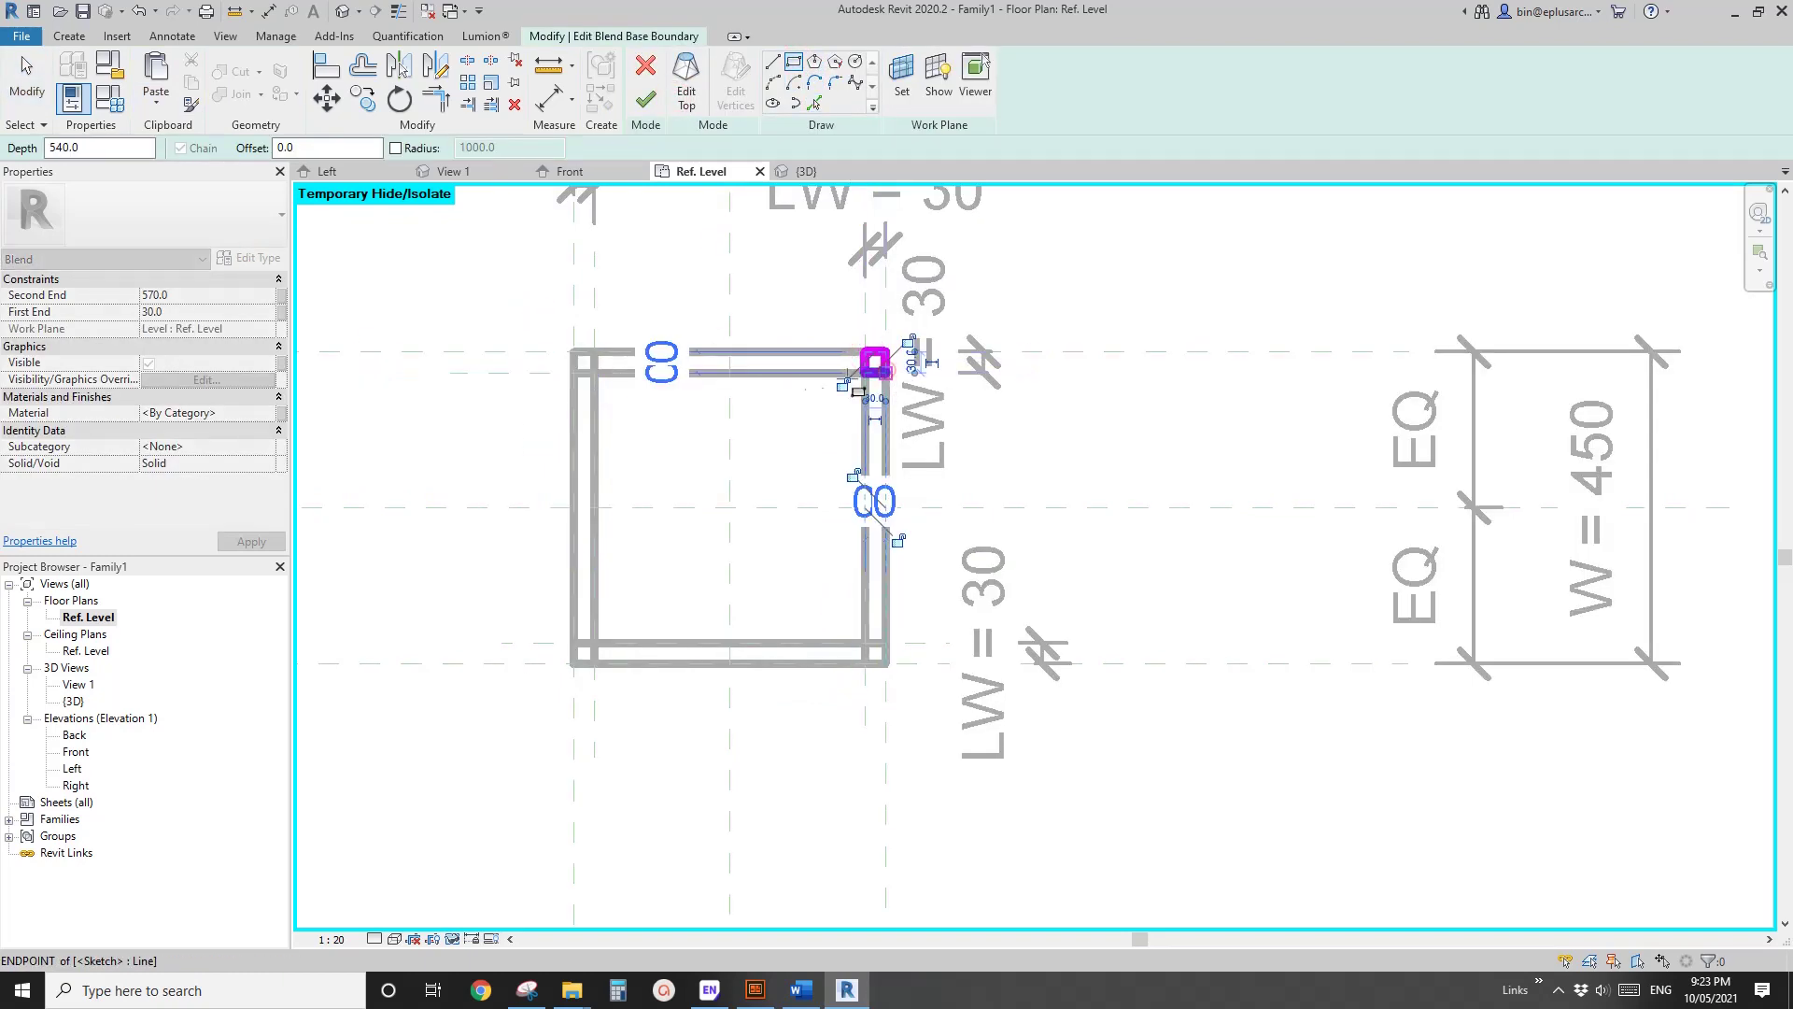
{"action": "left_click", "coordinate": [909, 342]}
{"action": "left_click", "coordinate": [853, 476]}
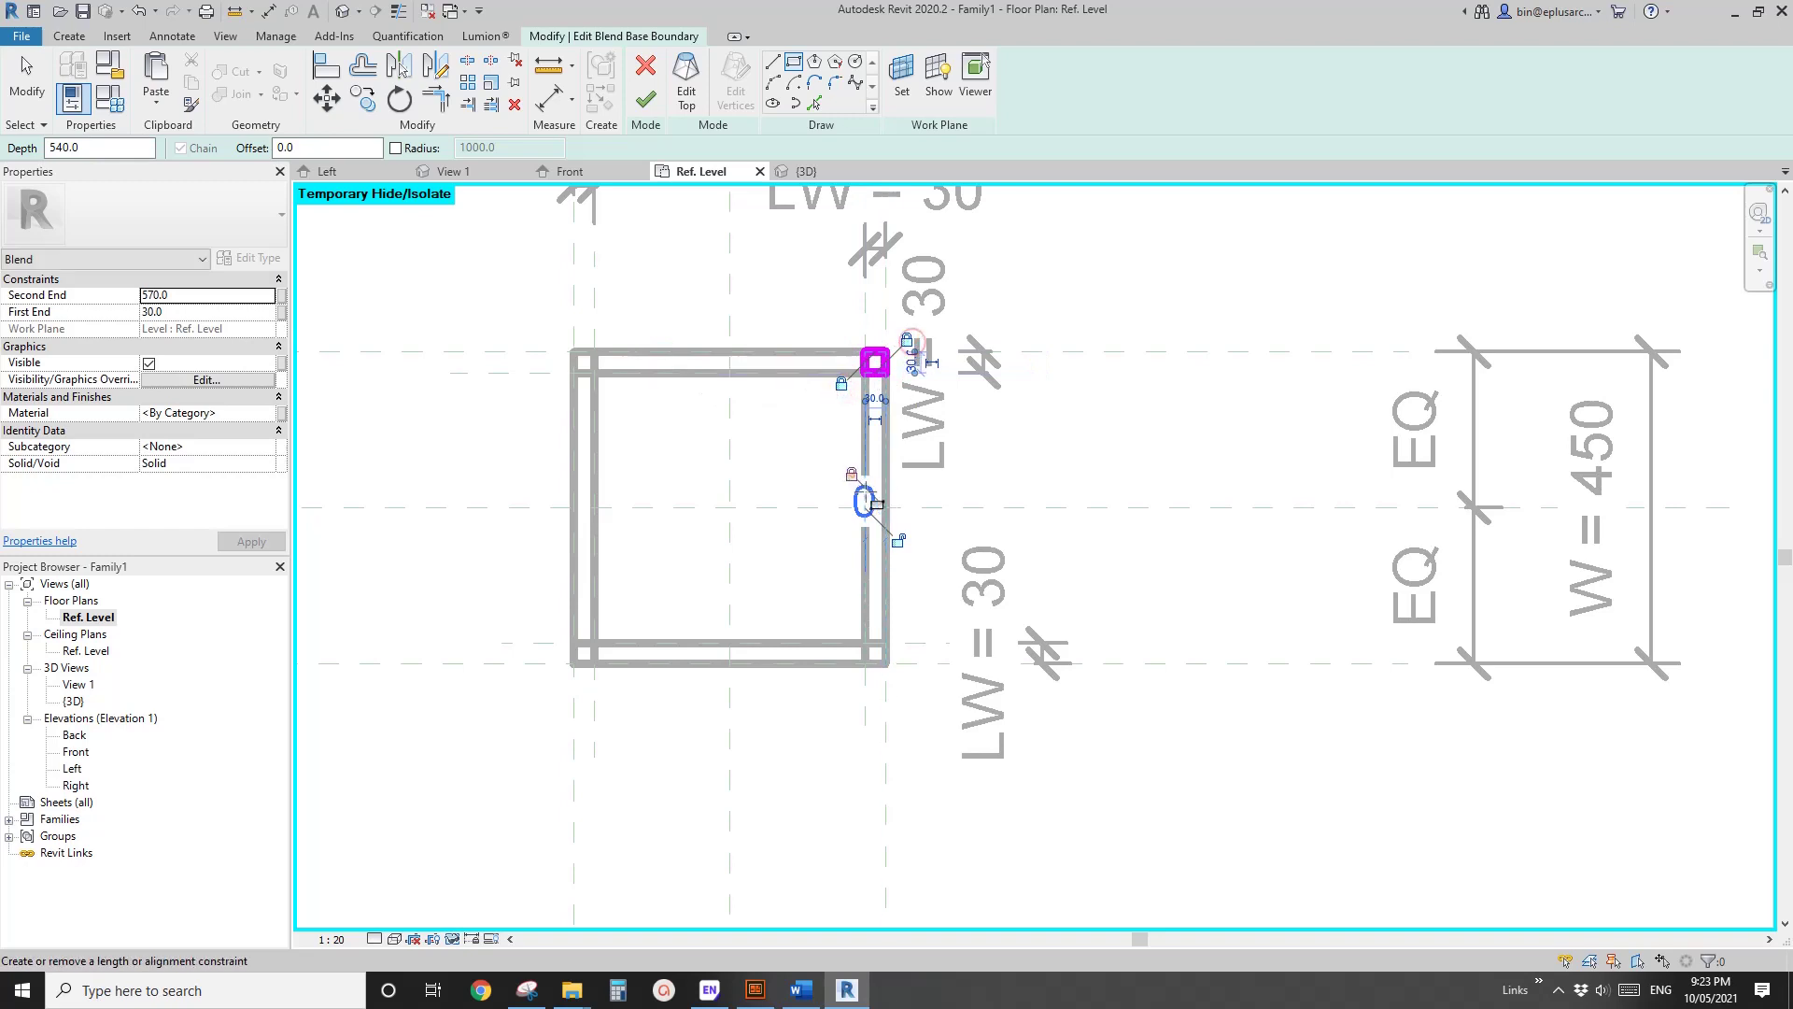
{"action": "left_click", "coordinate": [898, 539]}
Replace the blend's top with a 30 mm square at the back-left corner and lock its sides to the reference planes.
{"action": "left_click", "coordinate": [688, 82]}
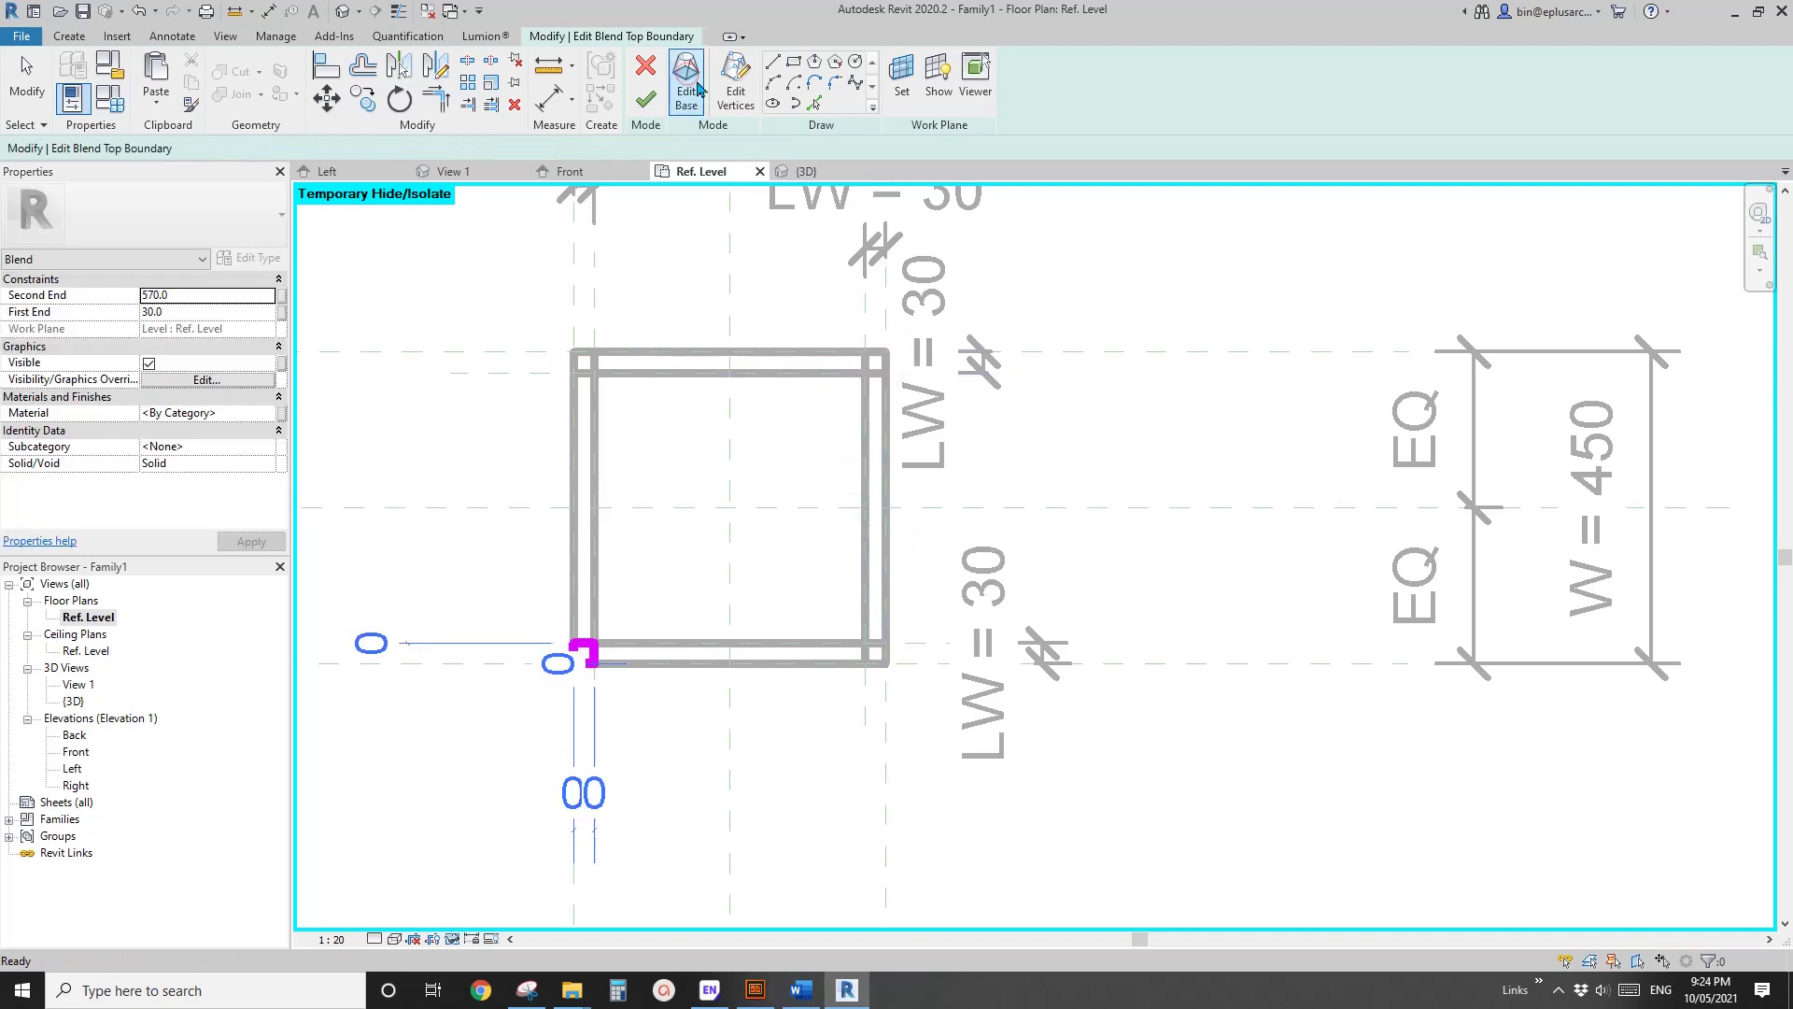
{"action": "left_click_drag", "start_coordinate": [520, 586], "coordinate": [630, 706]}
{"action": "key", "text": "Delete"}
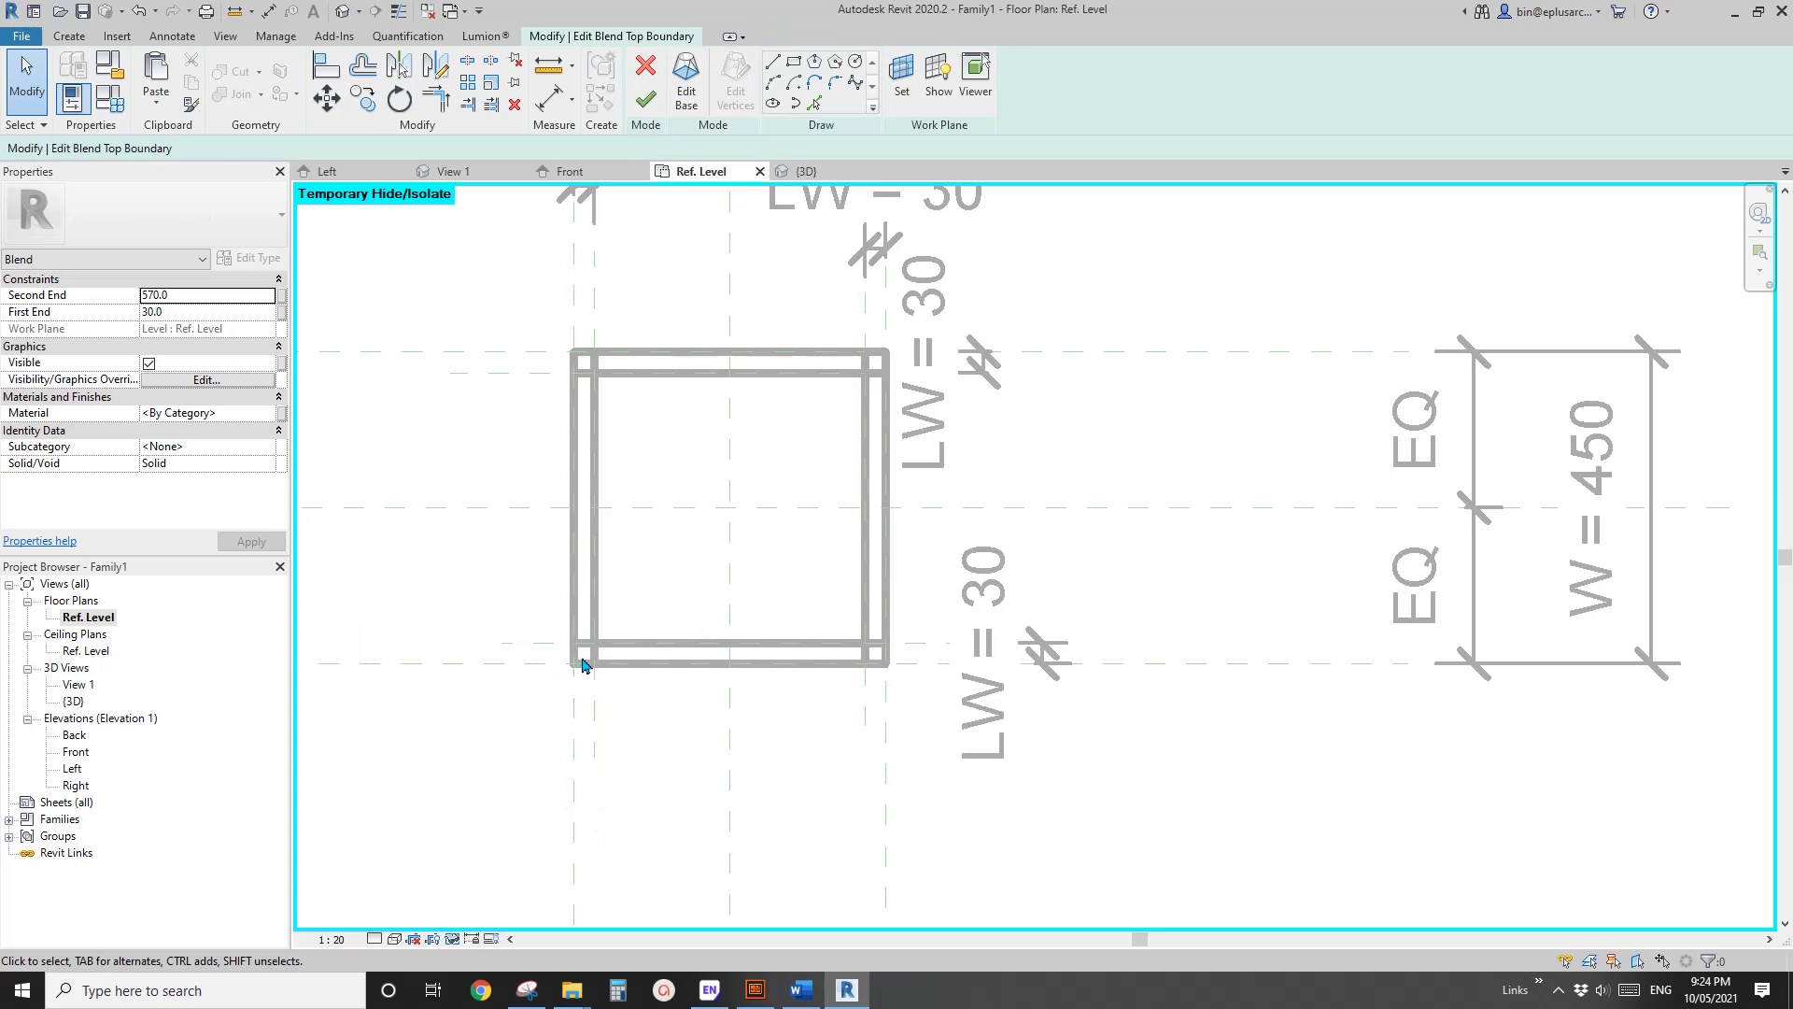
{"action": "left_click", "coordinate": [795, 65]}
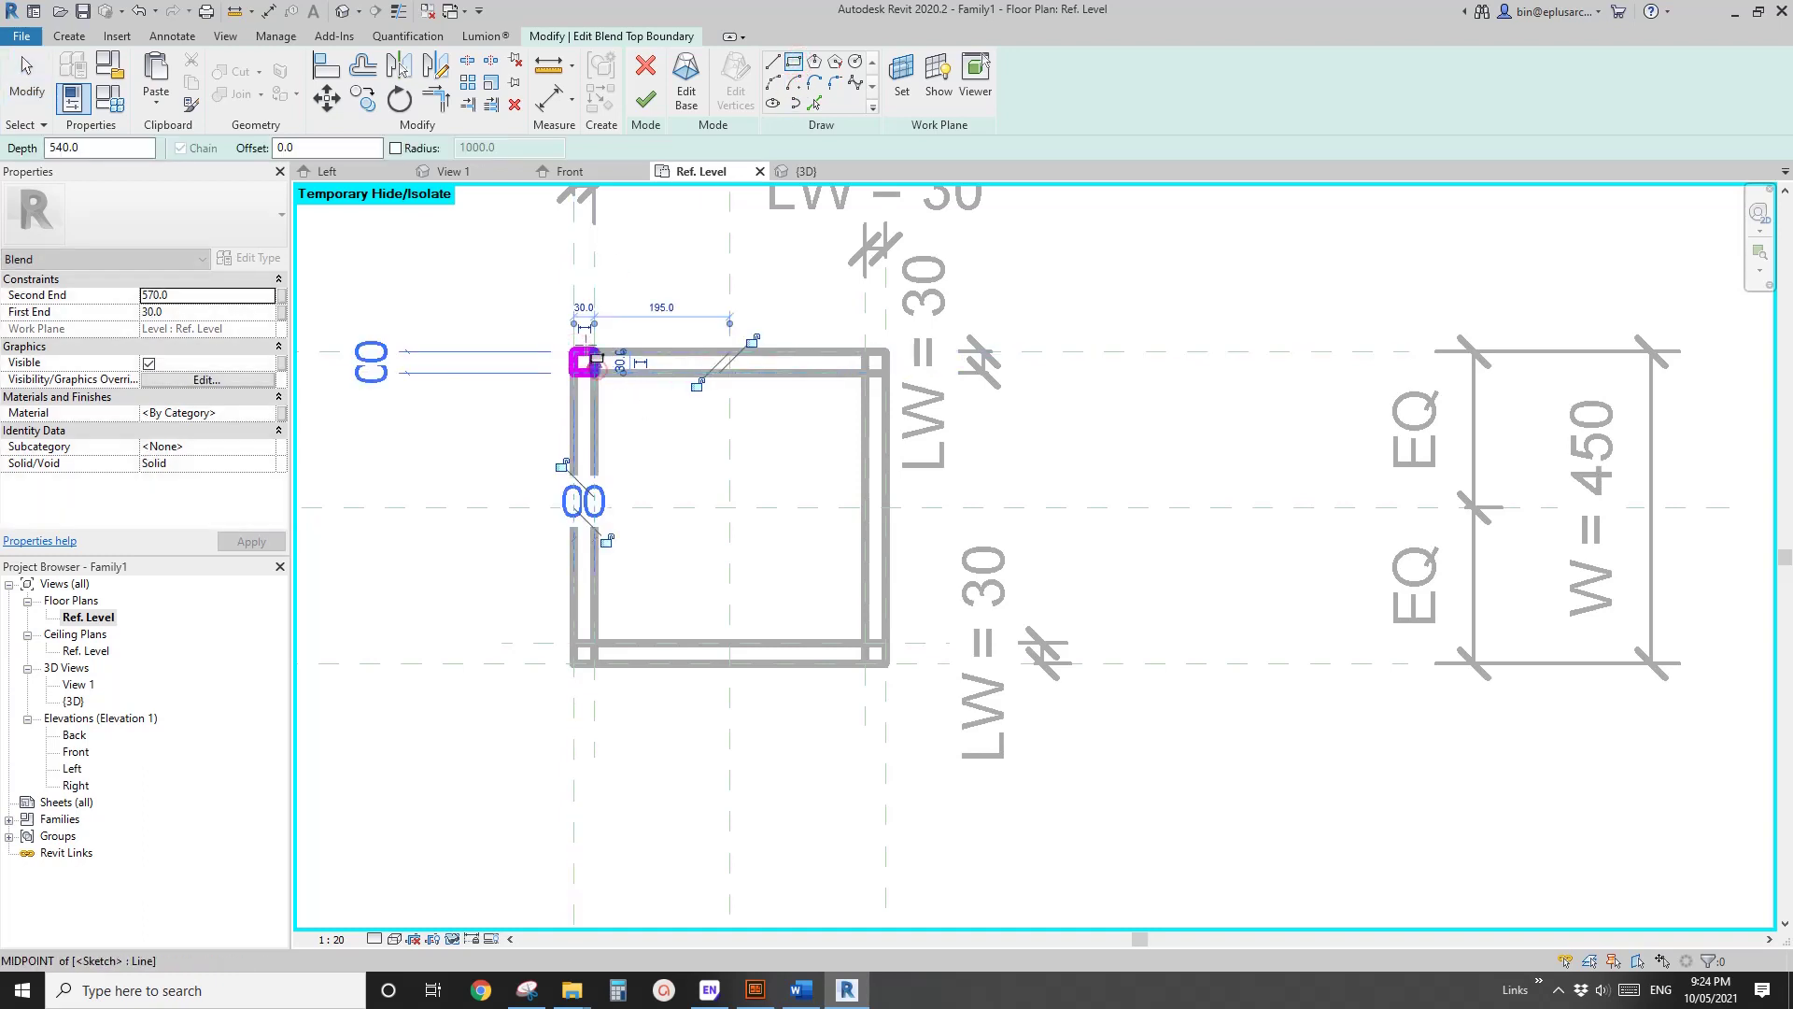
{"action": "left_click", "coordinate": [697, 383]}
{"action": "left_click", "coordinate": [561, 464]}
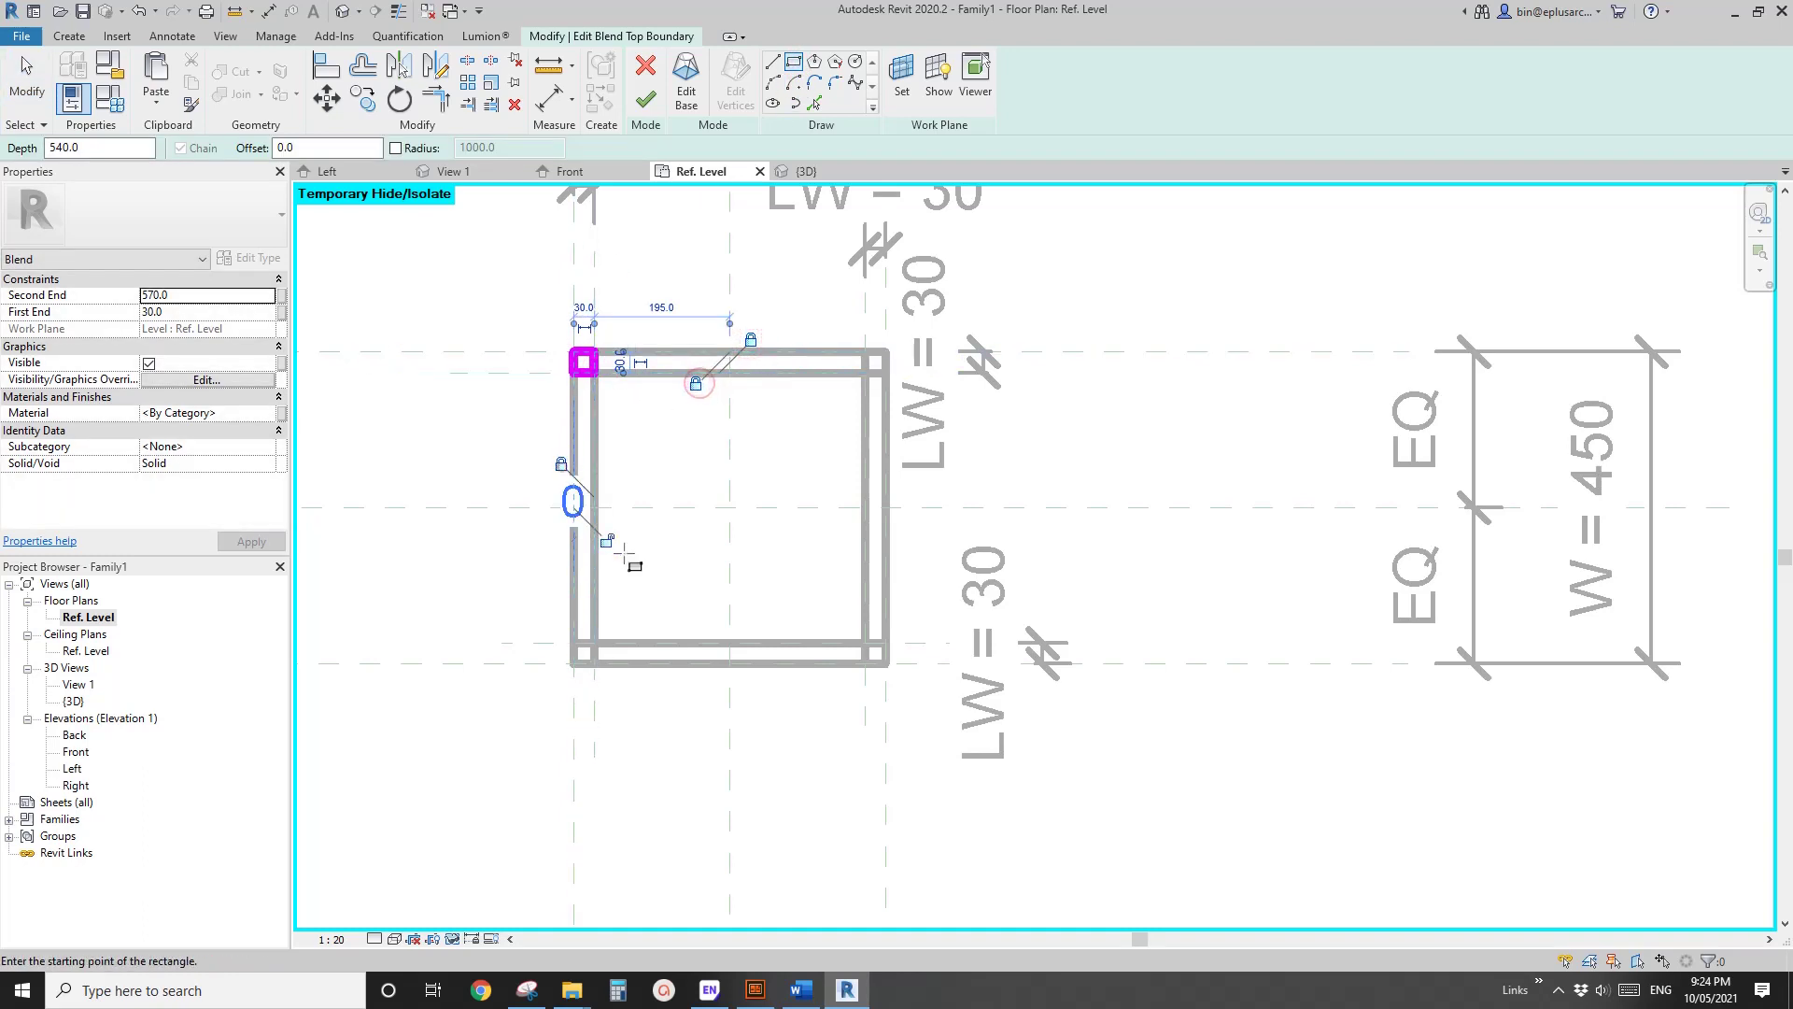
Finish the back-side blend and, in the Front elevation, lock its ends to the upper and lower inner reference planes.
{"action": "double_click", "coordinate": [75, 752]}
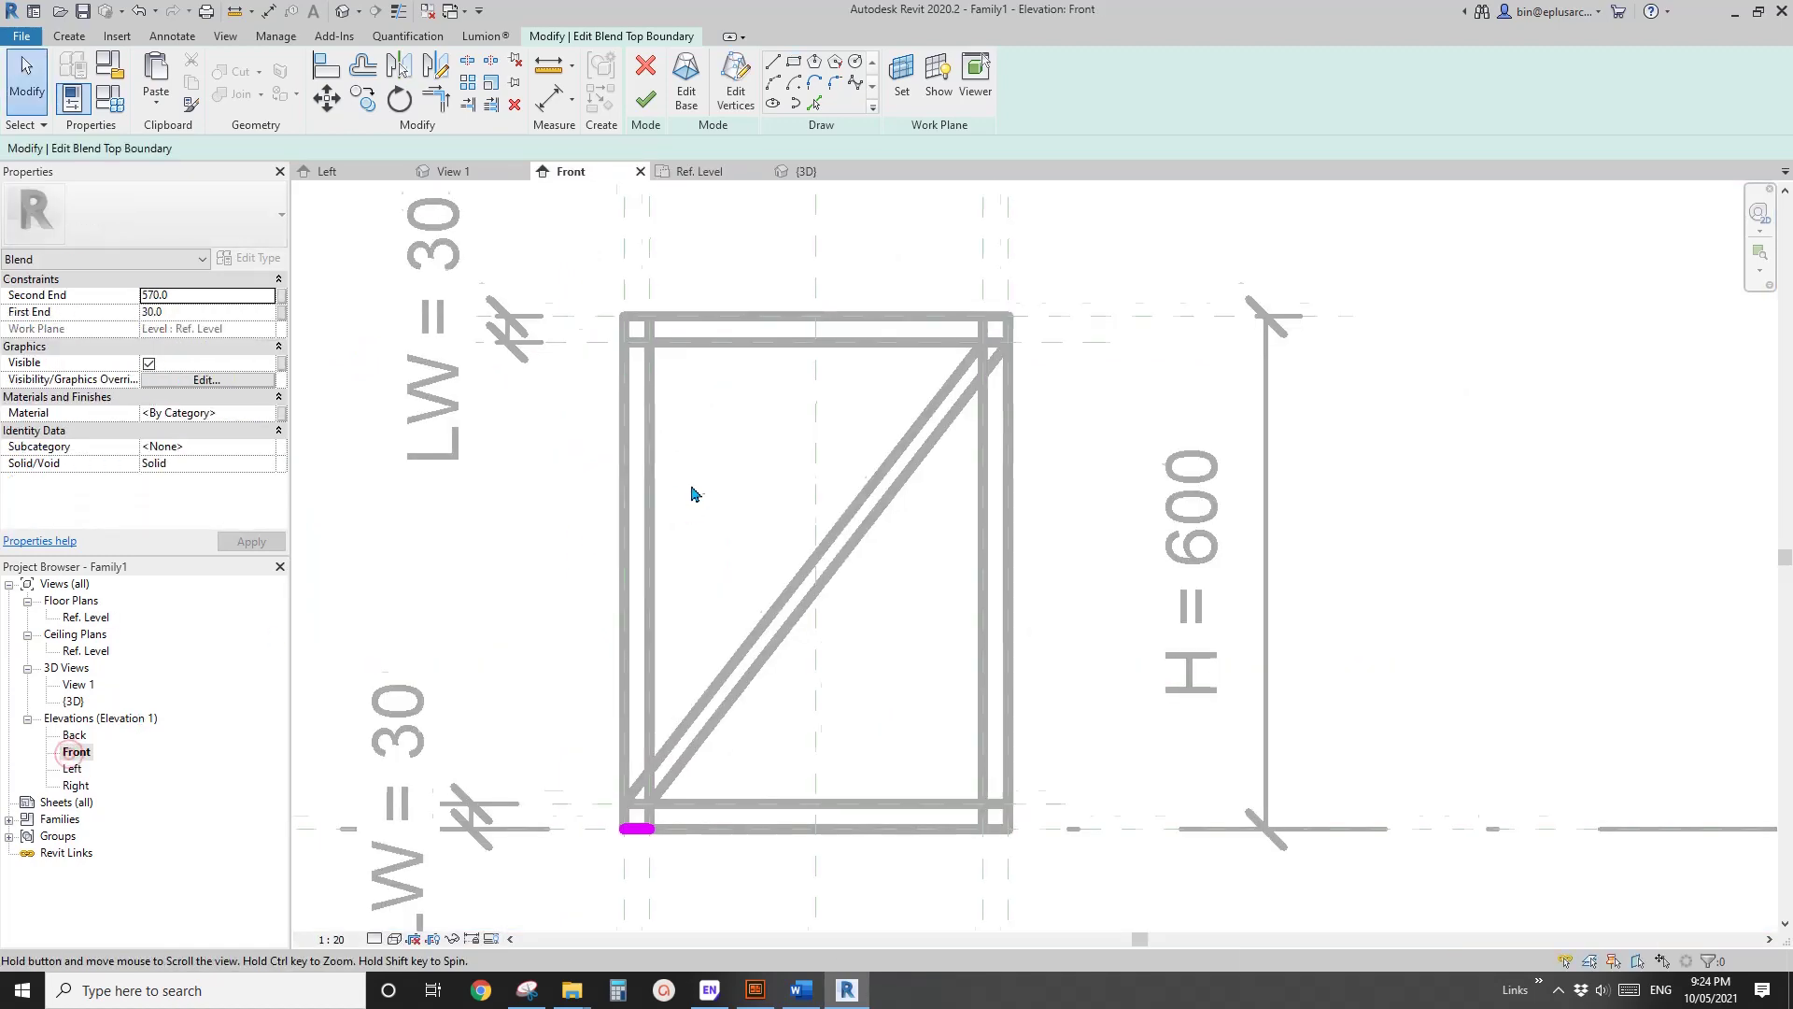
{"action": "left_click", "coordinate": [645, 98]}
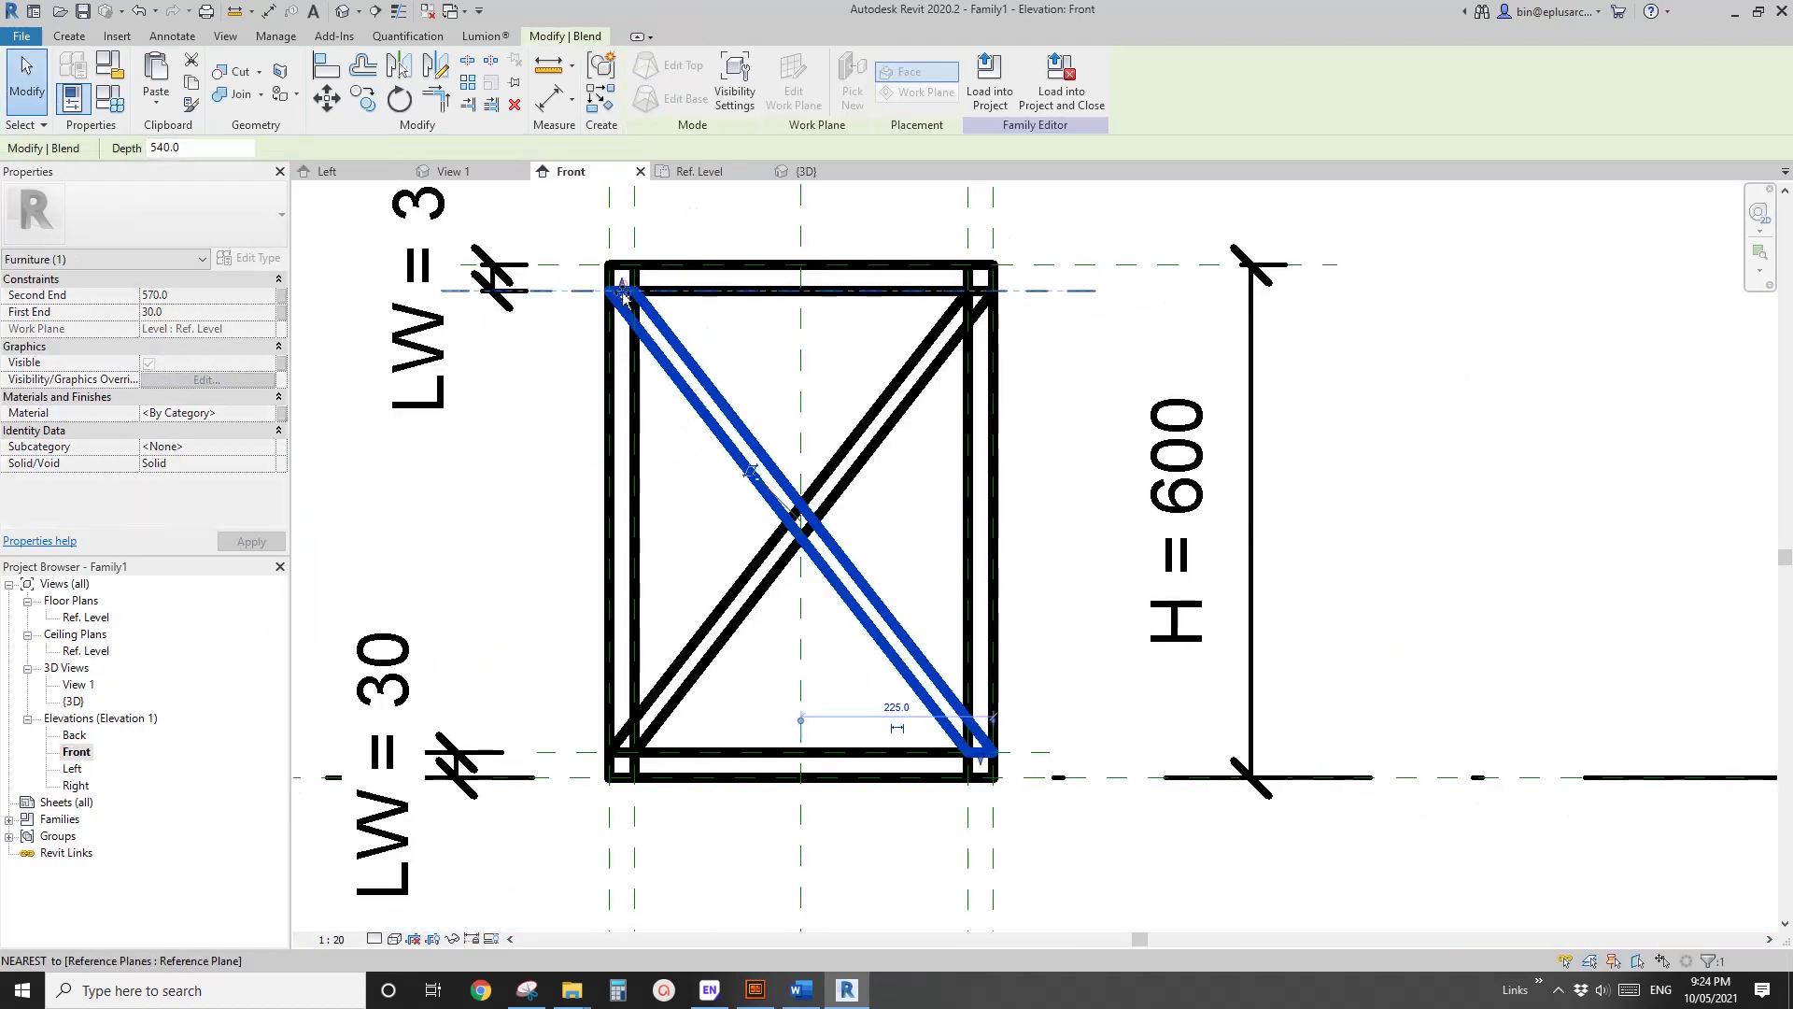
{"action": "left_click_drag", "start_coordinate": [622, 284], "coordinate": [612, 290]}
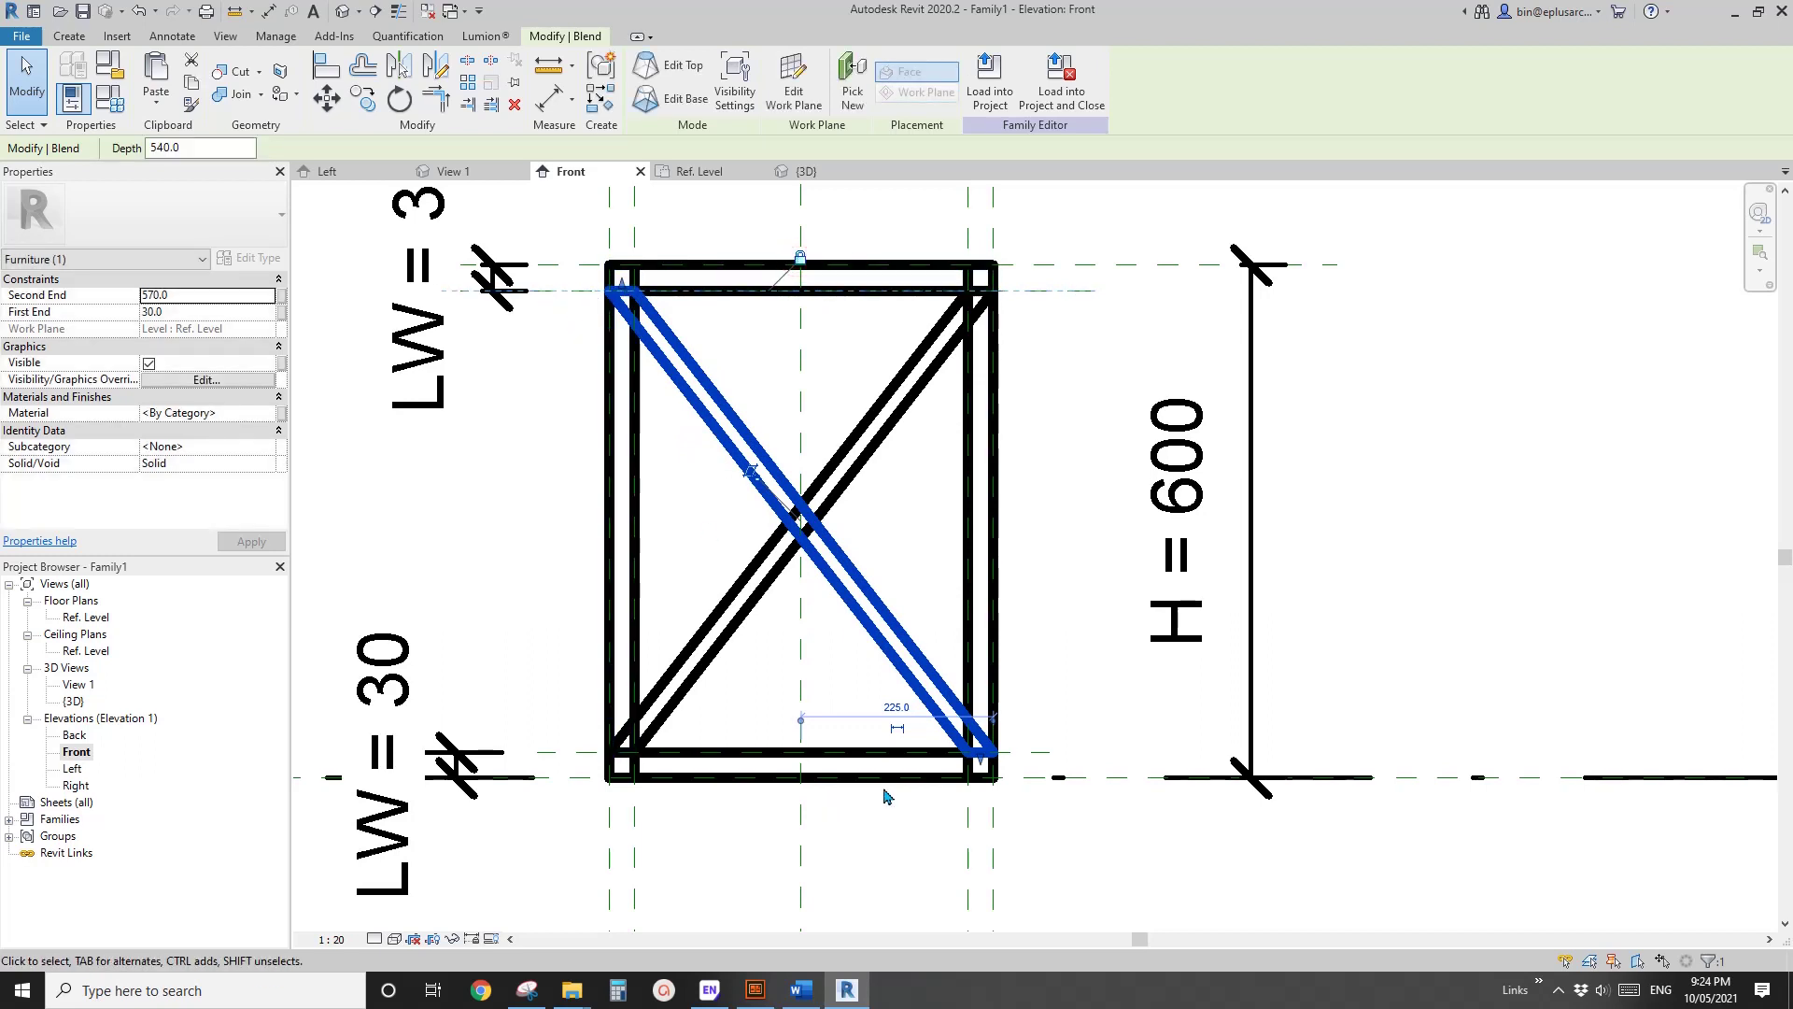
{"action": "left_click_drag", "start_coordinate": [982, 760], "coordinate": [1039, 753]}
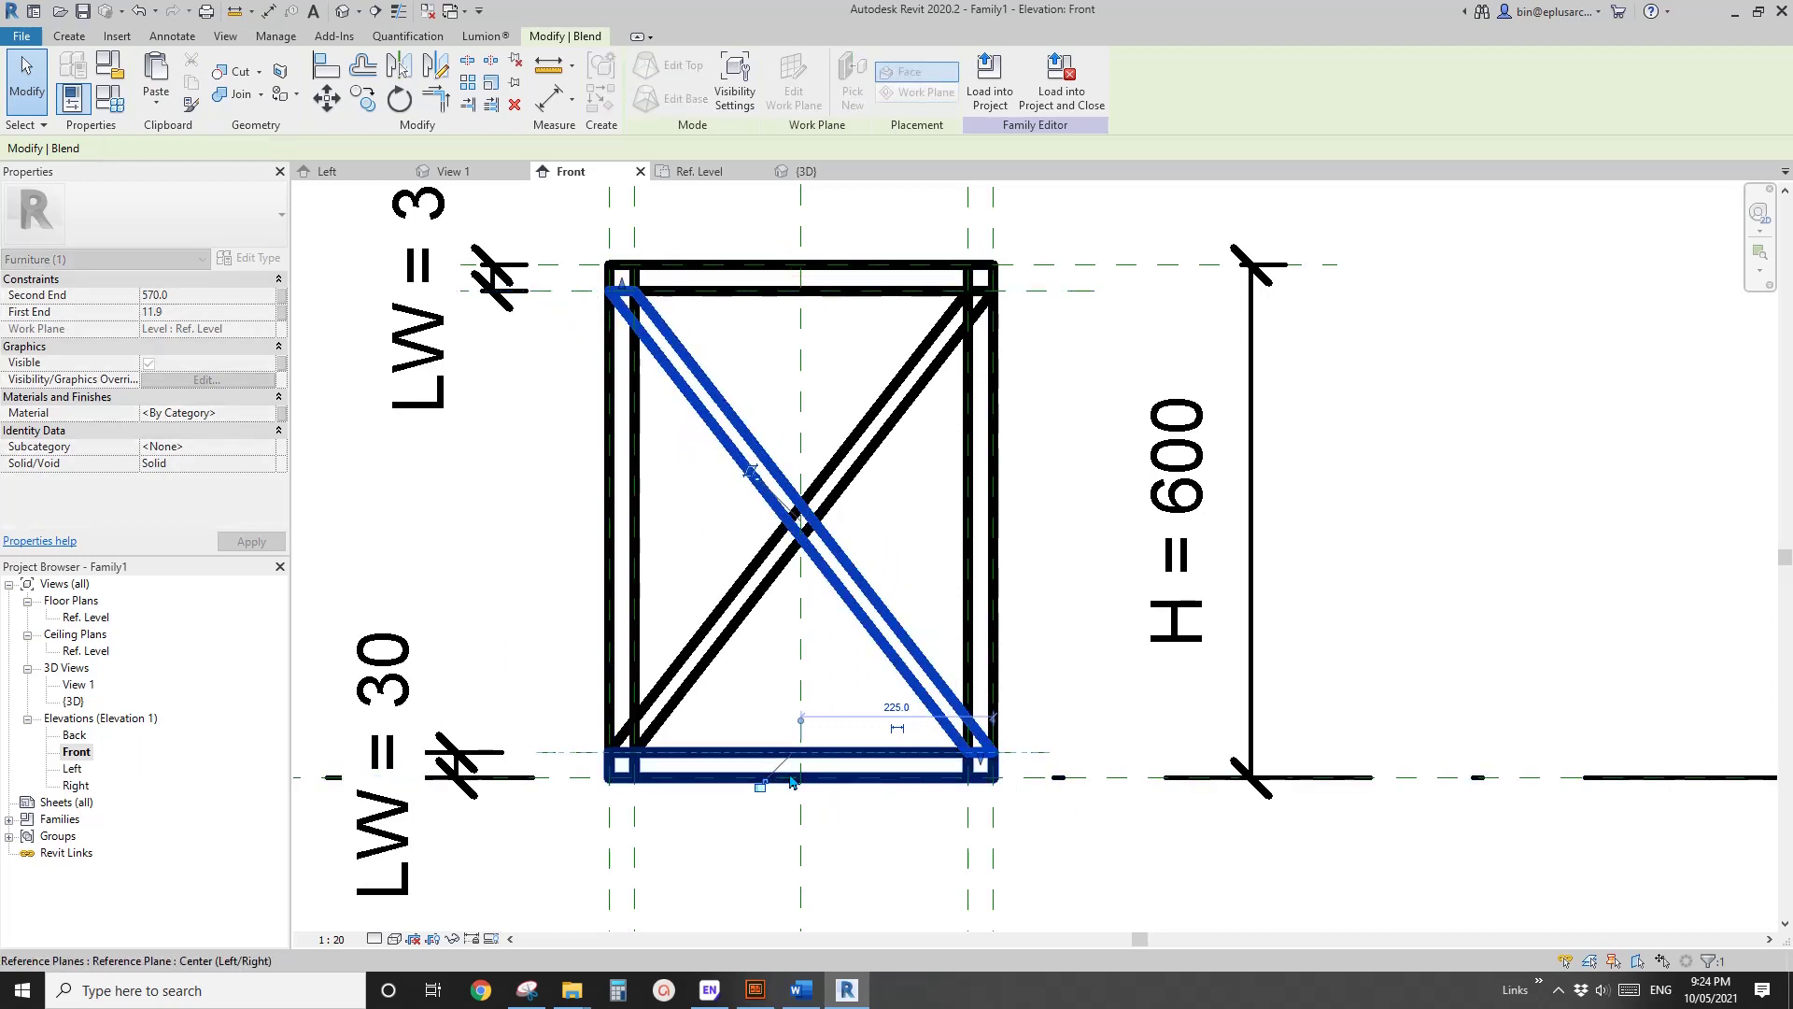
{"action": "left_click", "coordinate": [759, 784]}
{"action": "middle_click_drag", "start_coordinate": [882, 618], "coordinate": [871, 613]}
{"action": "key", "text": "Escape"}
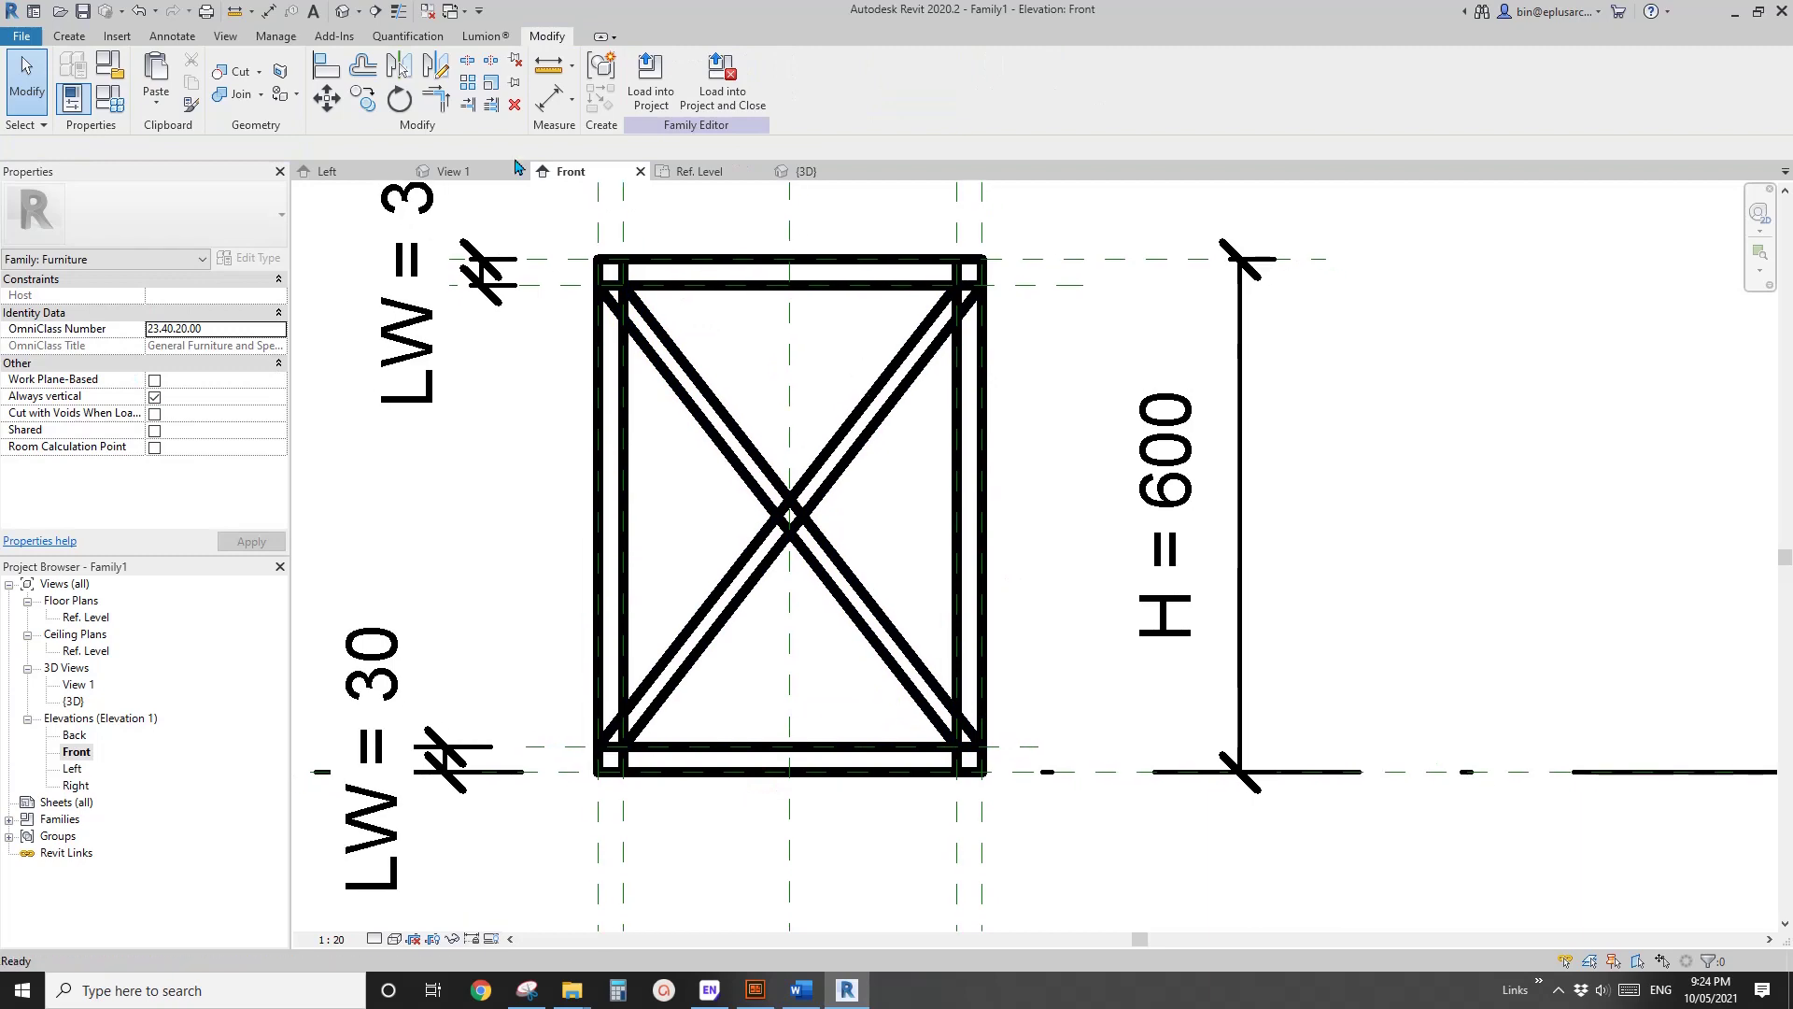
In the 3D view, use Join Geometry to join the new diagonal leg with the table frame.
{"action": "left_click", "coordinate": [338, 16]}
{"action": "middle_click_drag", "start_coordinate": [1111, 471], "coordinate": [1002, 397], "text": "shift"}
{"action": "left_click", "coordinate": [238, 95]}
{"action": "middle_click_drag", "start_coordinate": [513, 271], "coordinate": [855, 434], "text": "shift"}
{"action": "left_click", "coordinate": [855, 434]}
{"action": "left_click", "coordinate": [1128, 399]}
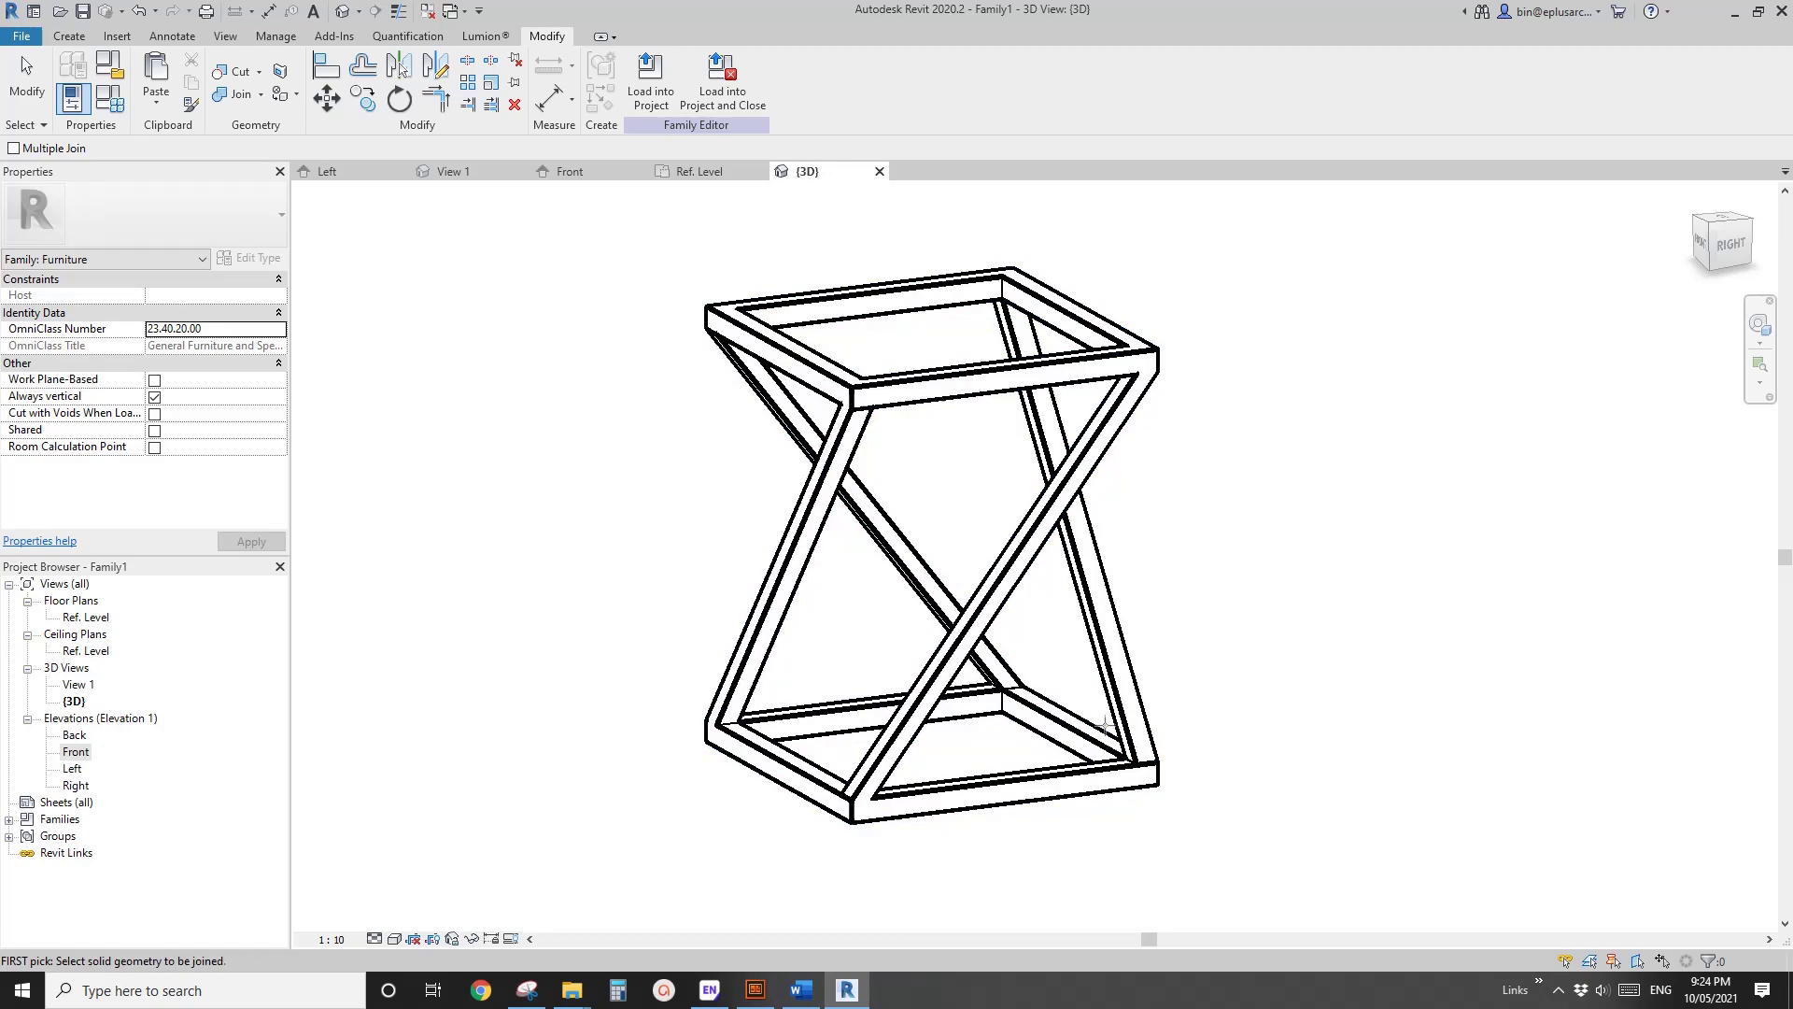
{"action": "middle_click_drag", "start_coordinate": [887, 691], "coordinate": [1056, 574], "text": "shift"}
{"action": "key", "text": "Escape"}
{"action": "key", "text": "Escape"}
Compare the joined frame with the side table's reference photo in the Word document, and return to Revit.
{"action": "scroll", "coordinate": [1079, 574], "scroll_direction": "down", "scroll_amount": 1}
{"action": "middle_click_drag", "start_coordinate": [1244, 564], "coordinate": [934, 747], "text": "shift"}
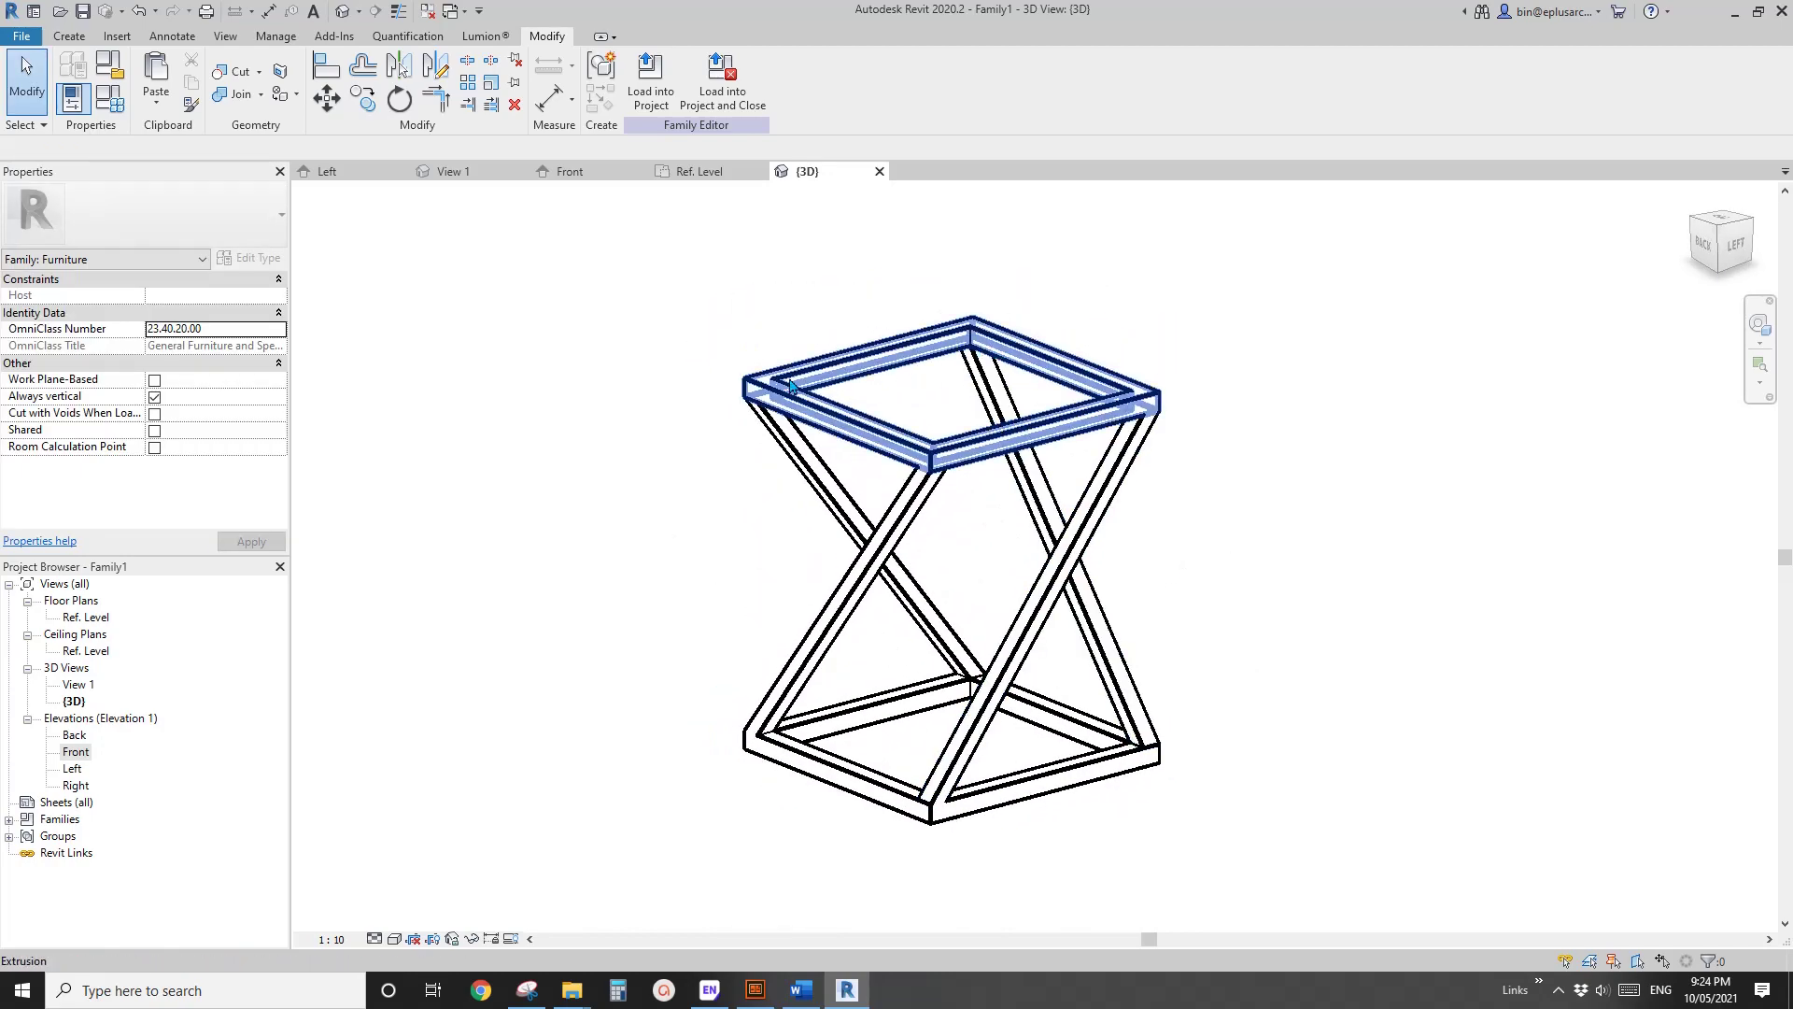
{"action": "left_click", "coordinate": [818, 985]}
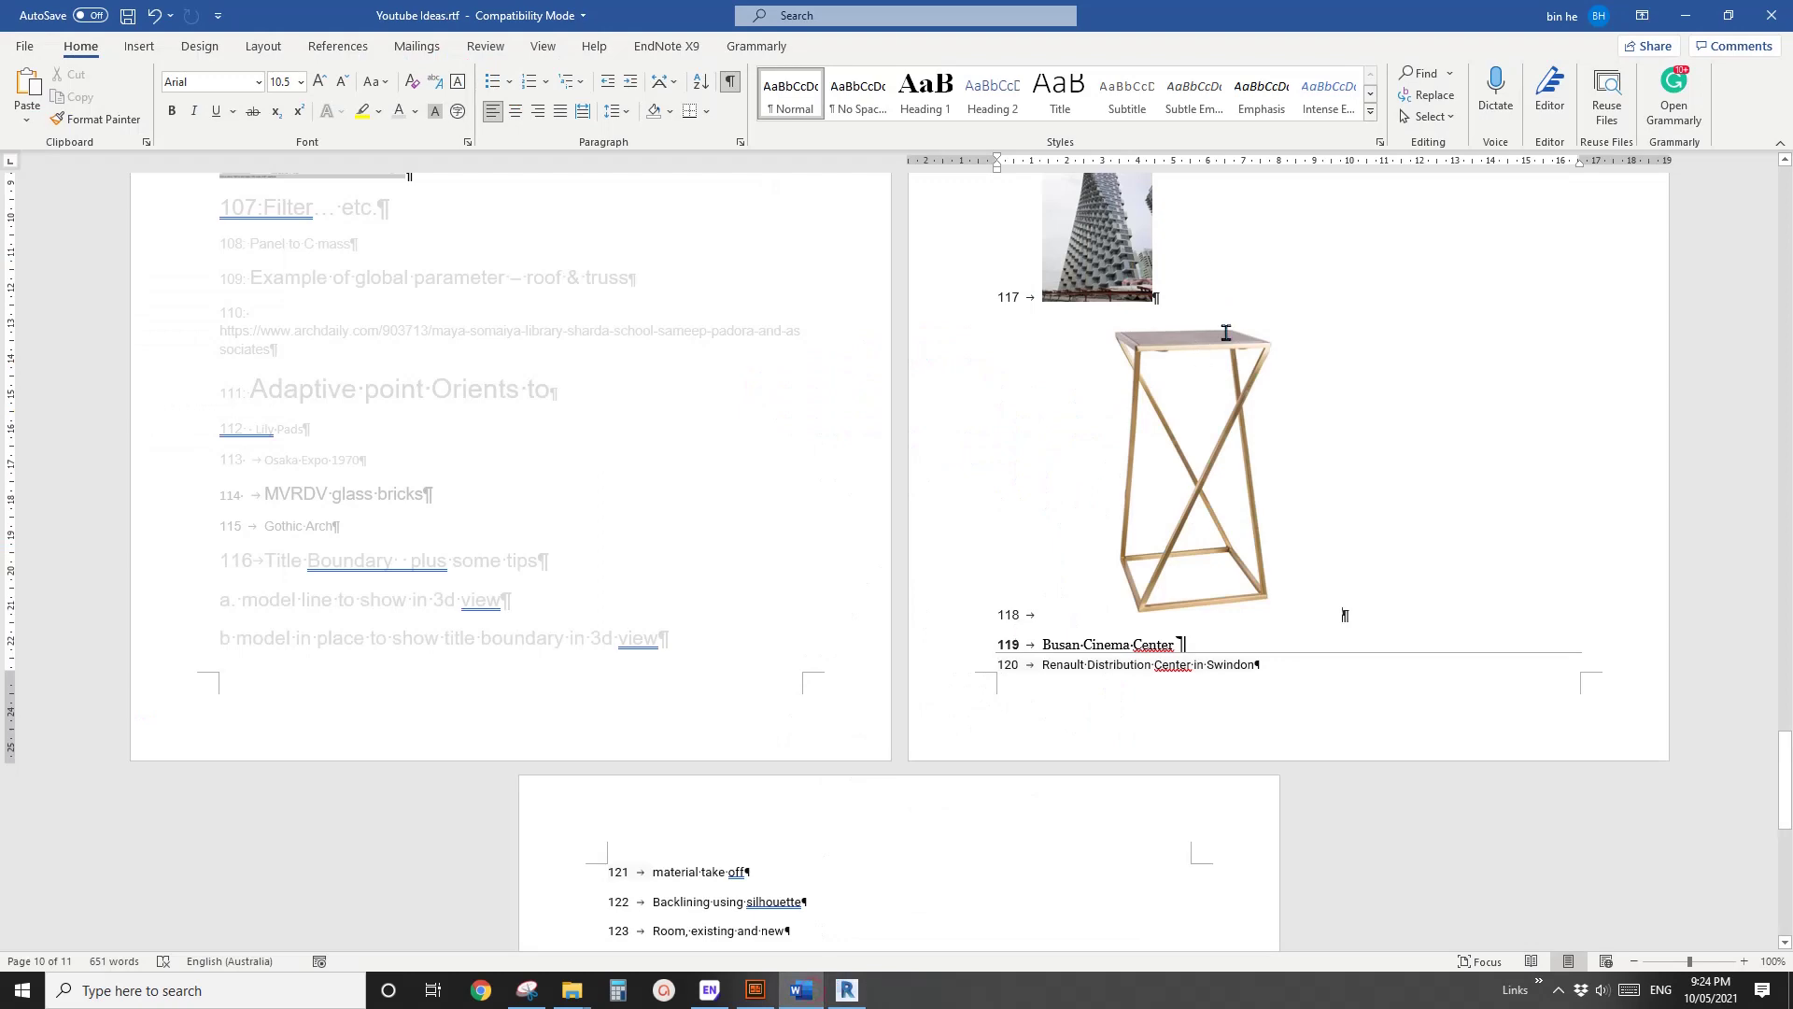
{"action": "left_click", "coordinate": [847, 990]}
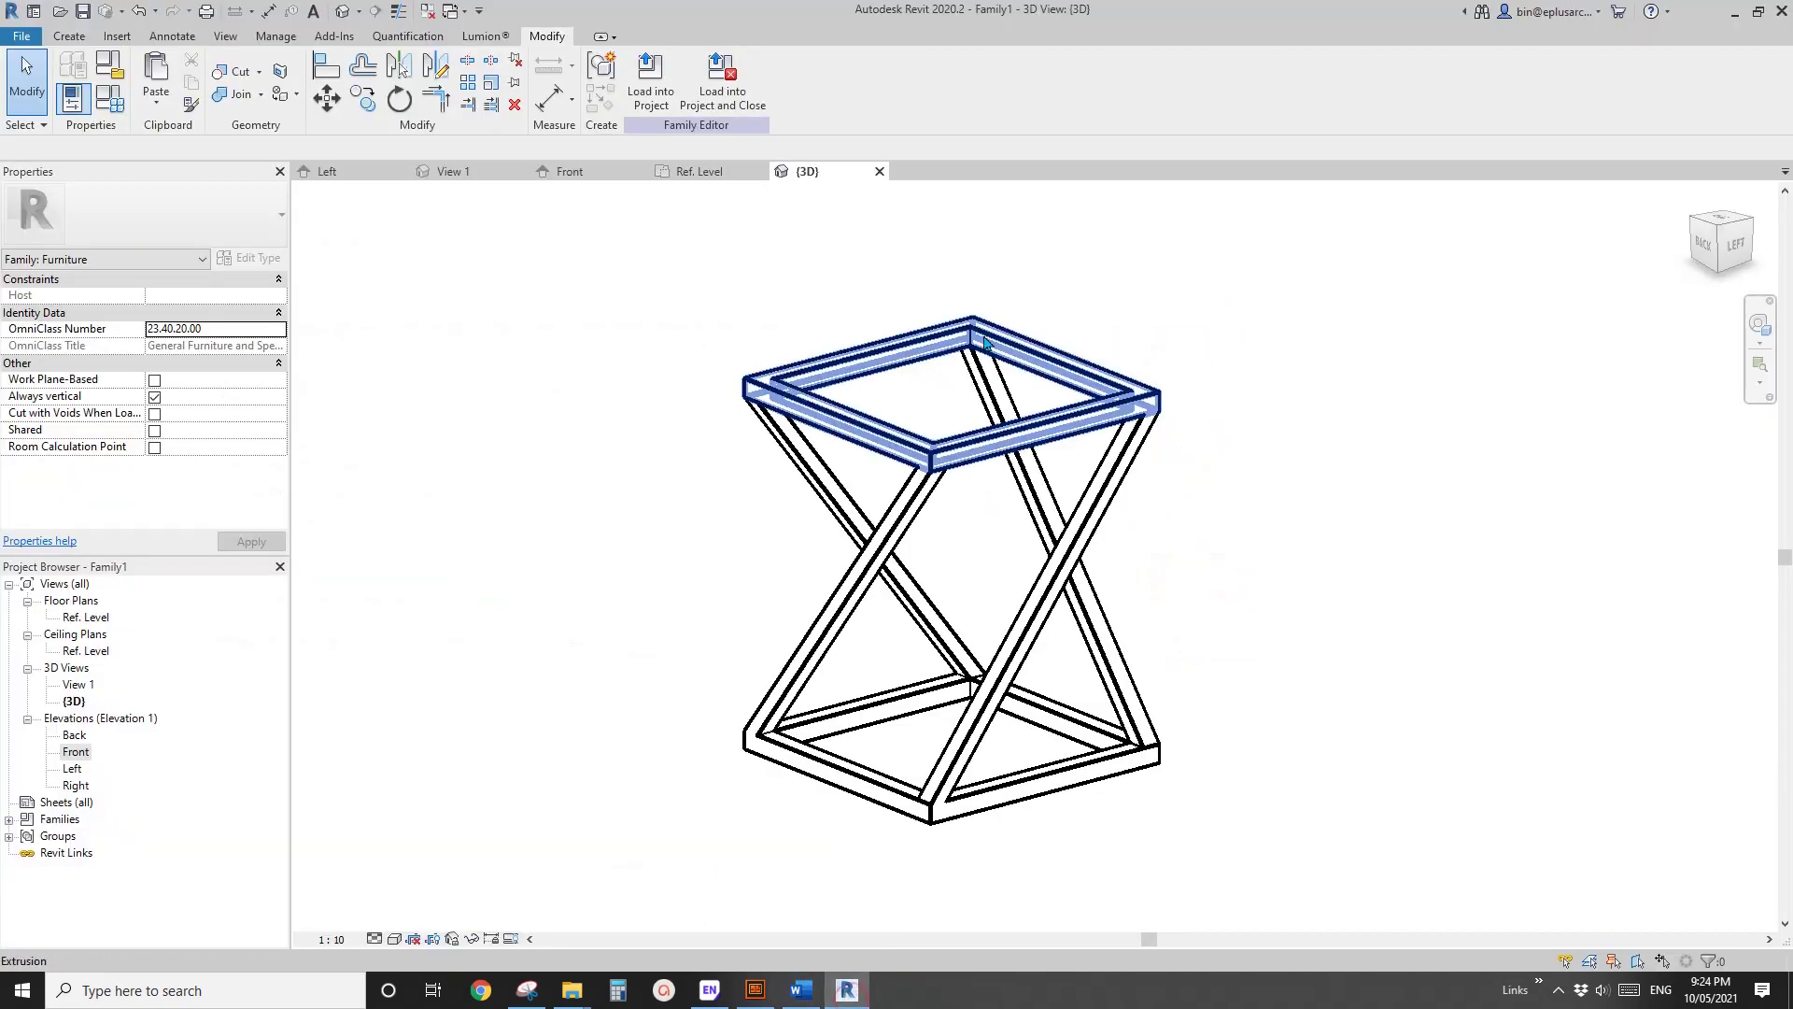
{"action": "middle_click_drag", "start_coordinate": [827, 388], "coordinate": [737, 420]}
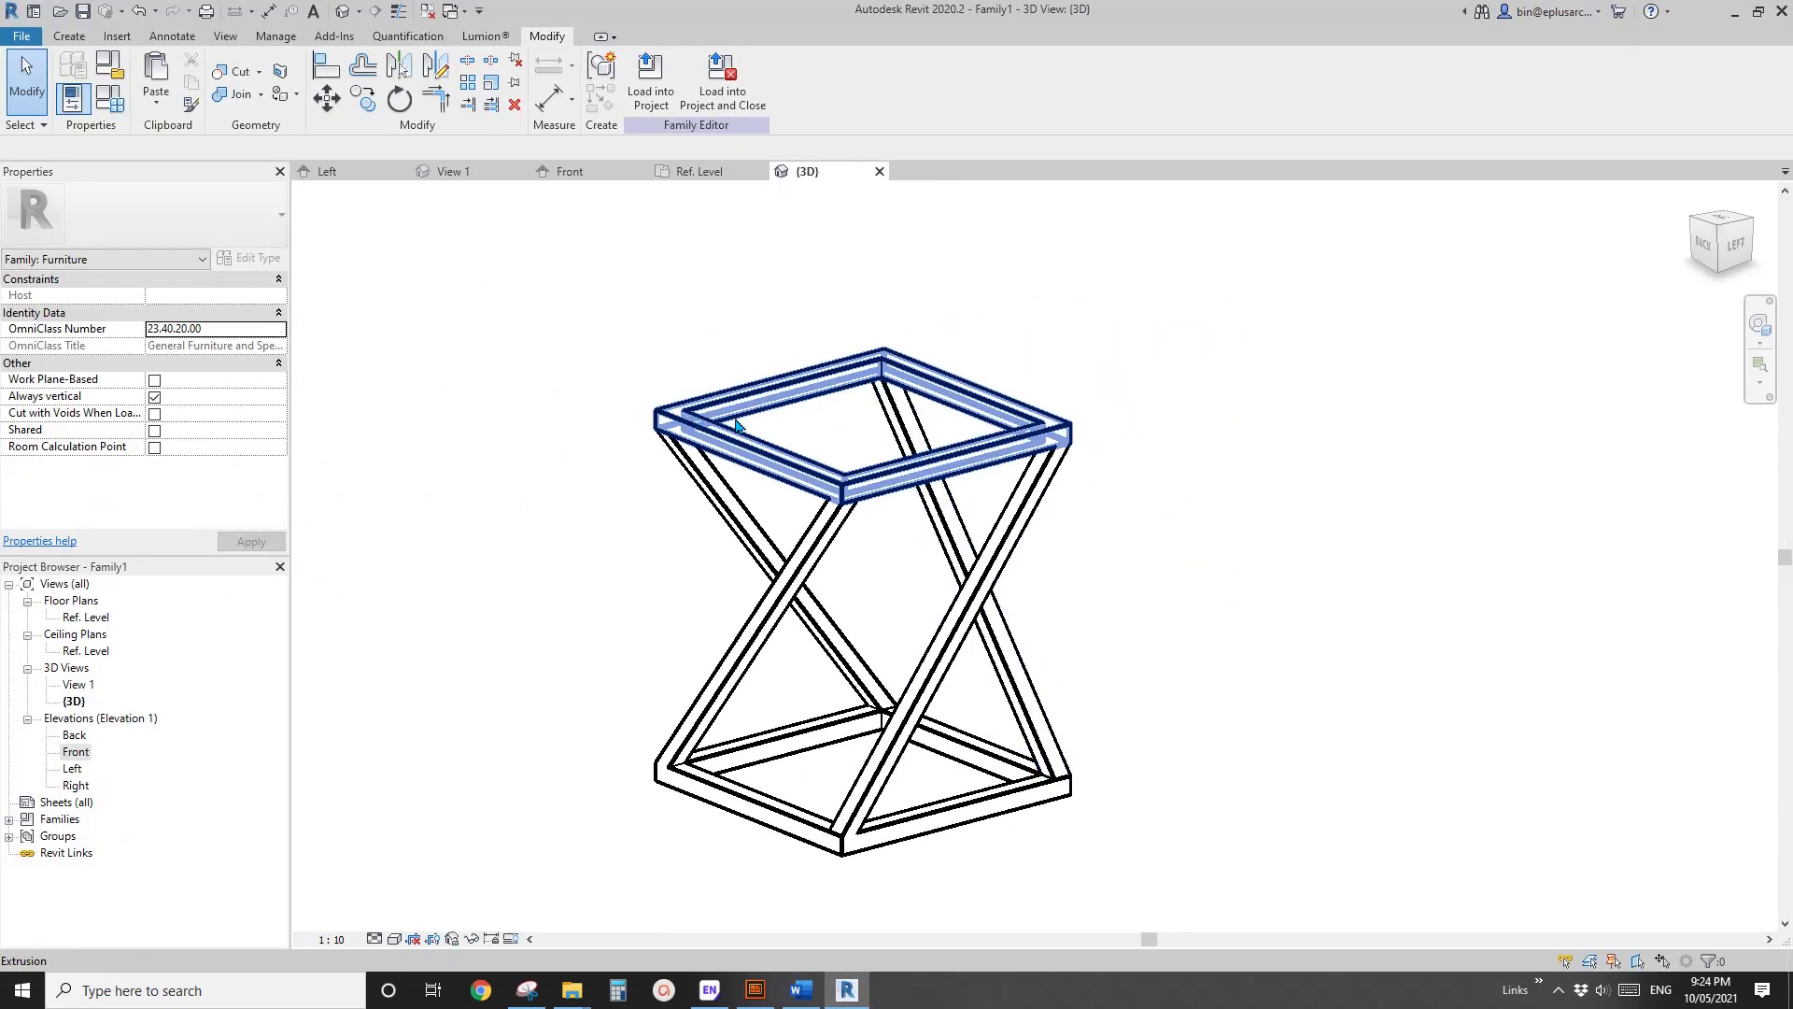
In the Ref. Level plan, start an extrusion and sketch a 390 mm square tabletop panel inside the frame's inner reference planes.
{"action": "double_click", "coordinate": [88, 617]}
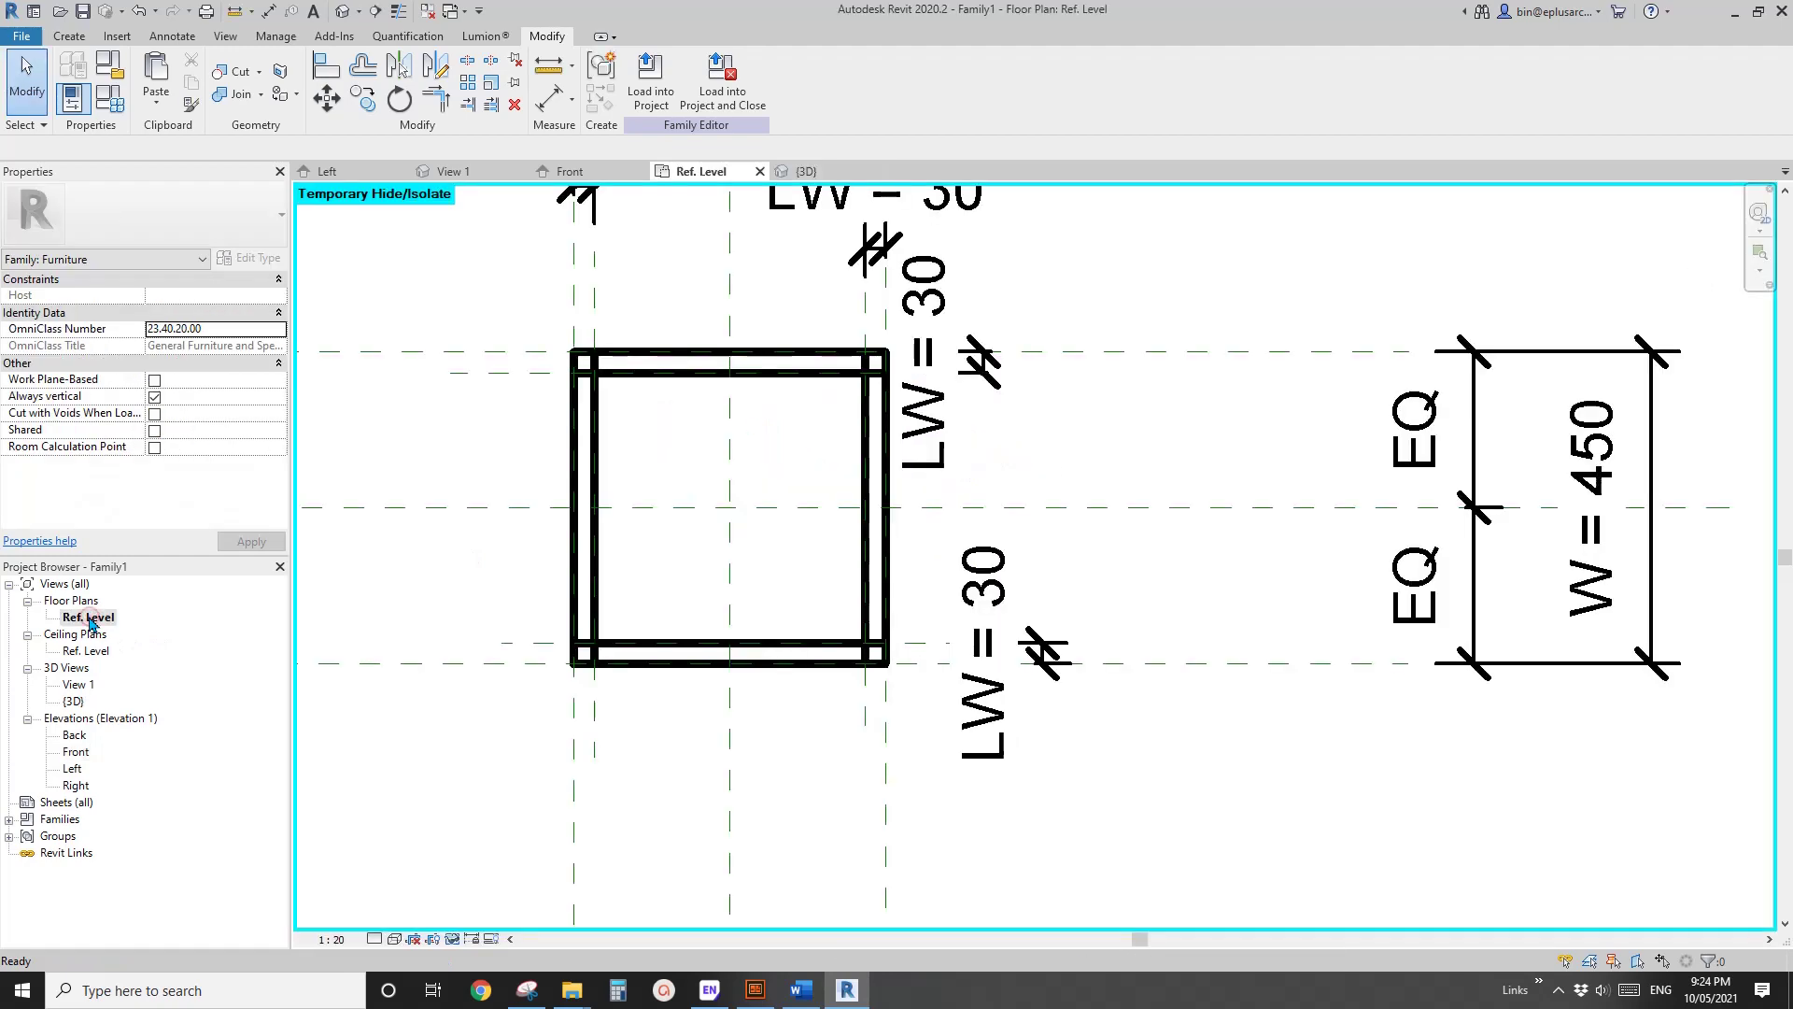
{"action": "middle_click_drag", "start_coordinate": [677, 473], "coordinate": [700, 476]}
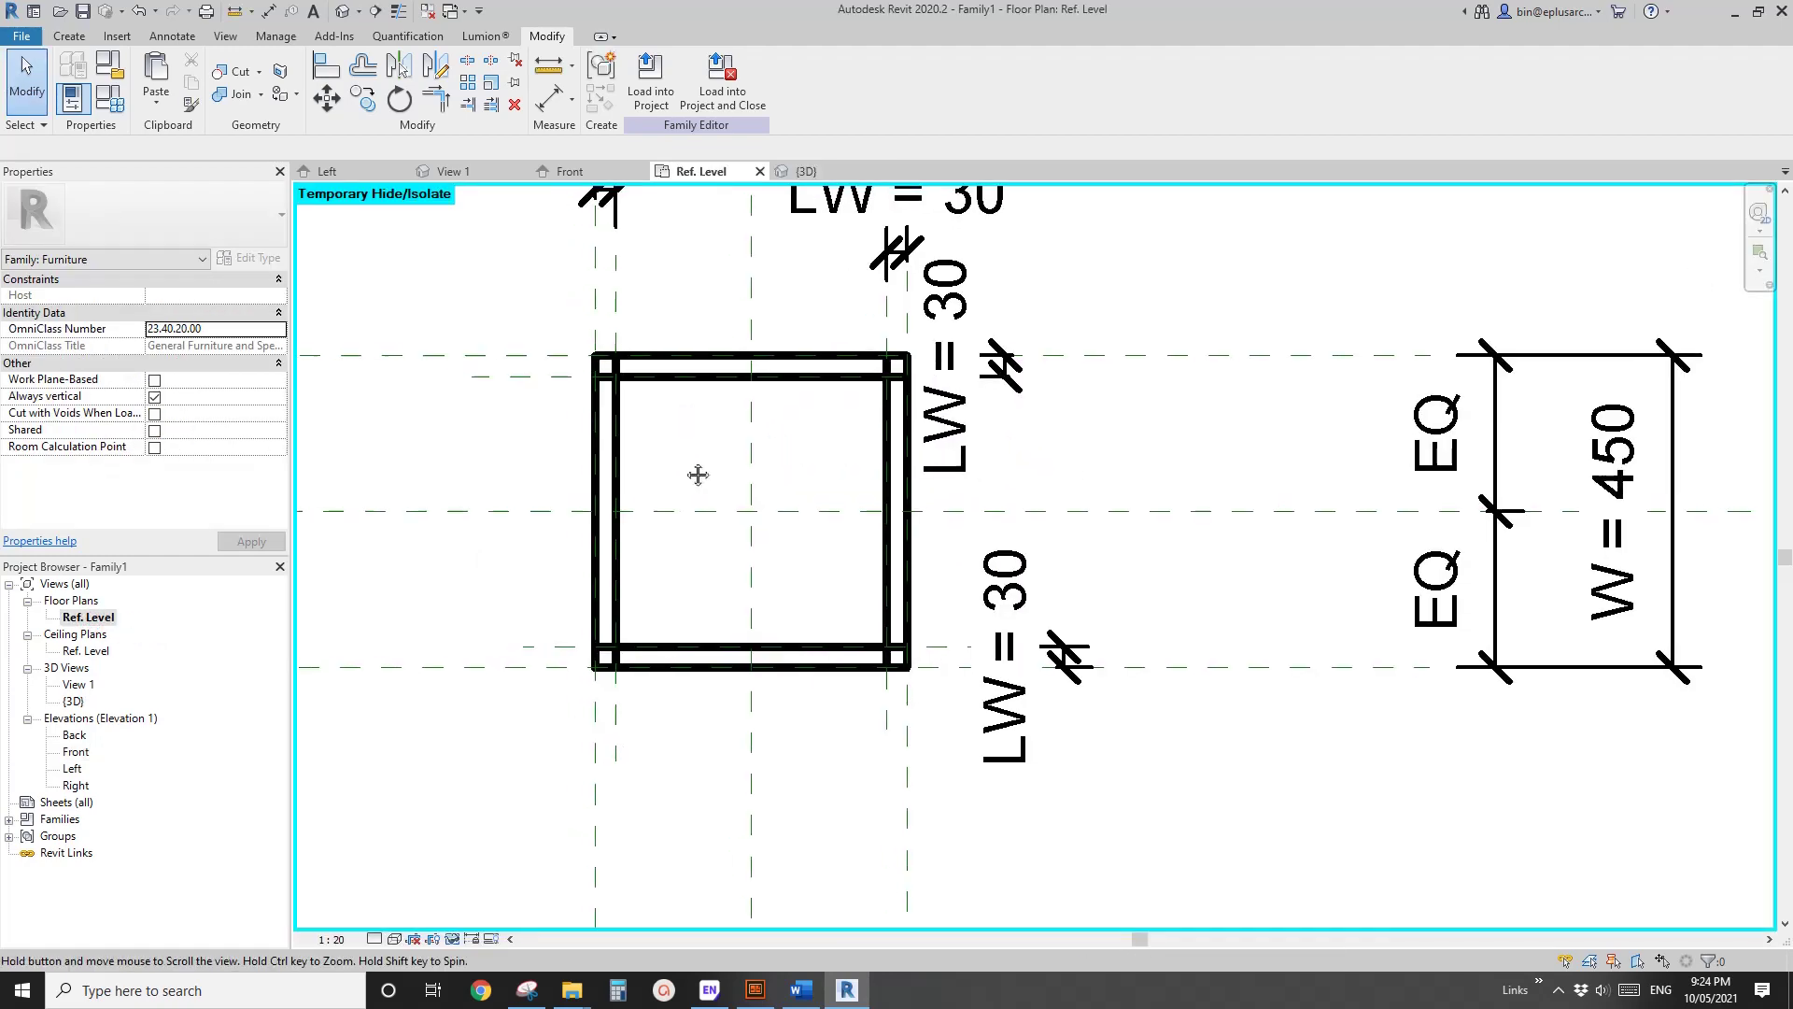
{"action": "left_click", "coordinate": [69, 35]}
{"action": "left_click", "coordinate": [161, 75]}
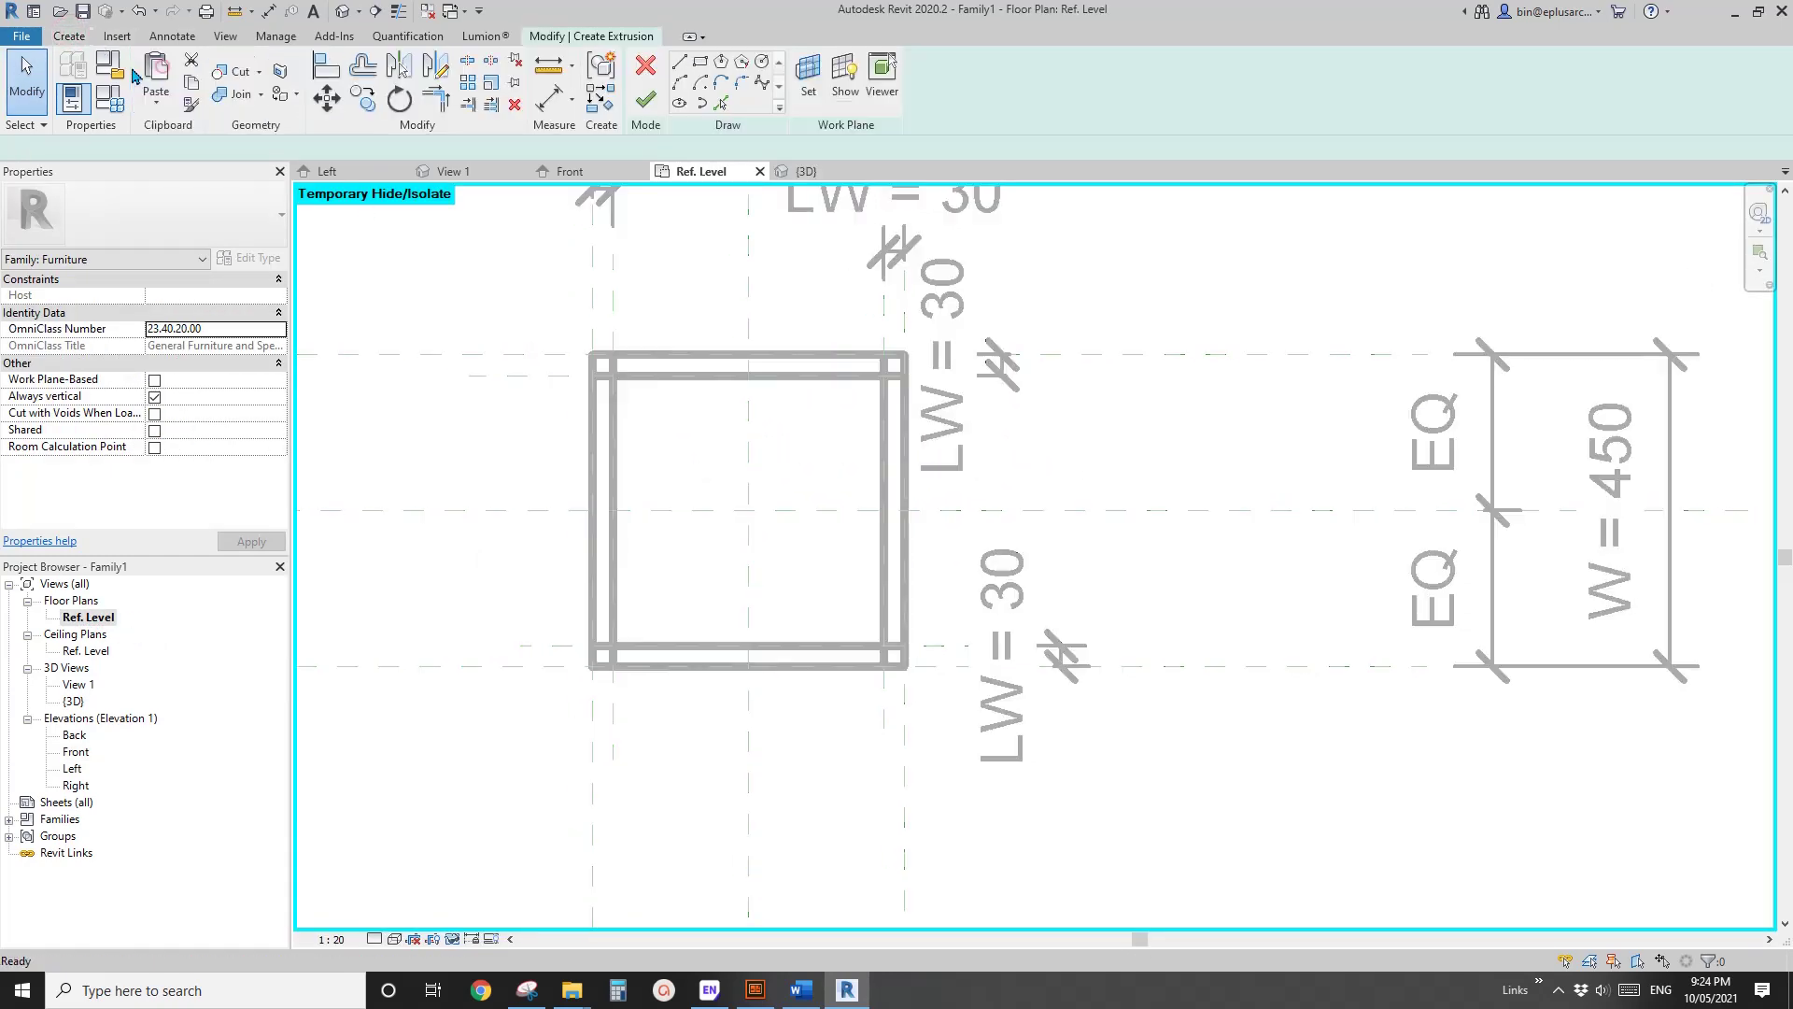
{"action": "left_click", "coordinate": [701, 61]}
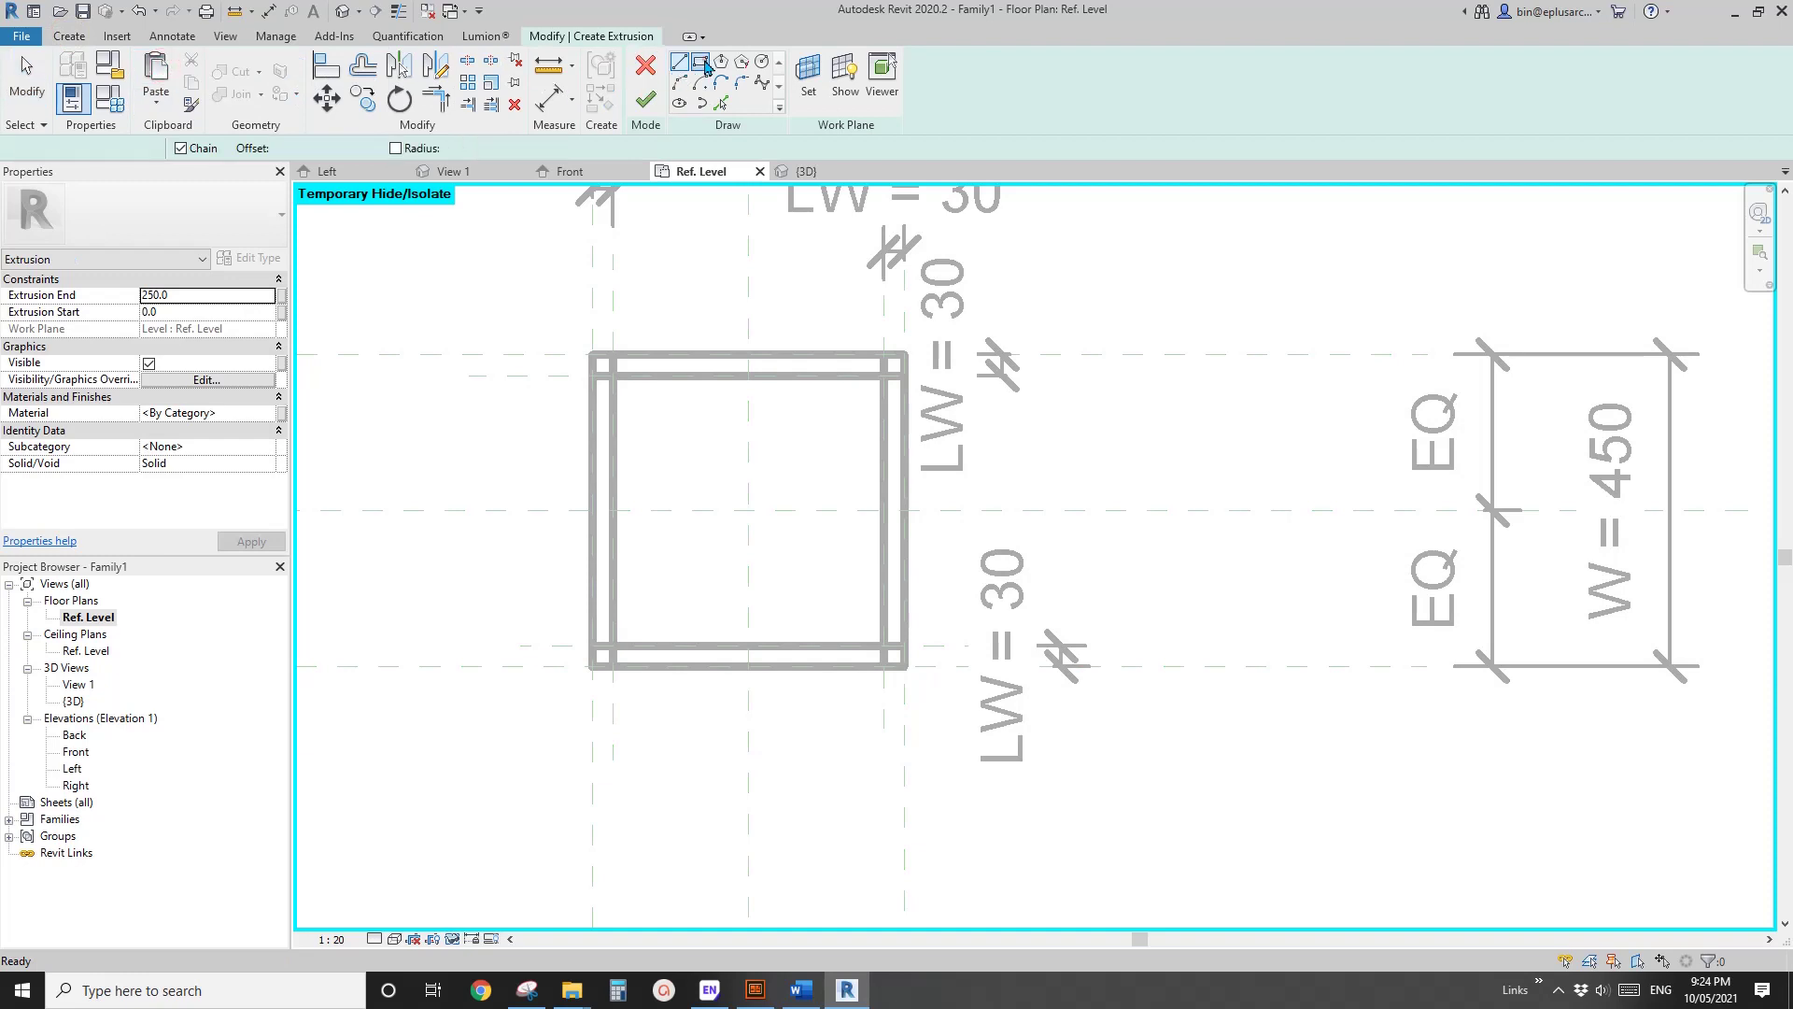
{"action": "left_click", "coordinate": [613, 375]}
{"action": "left_click", "coordinate": [885, 644]}
Lock all four sides of the tabletop sketch to the inner reference planes.
{"action": "left_click", "coordinate": [851, 478]}
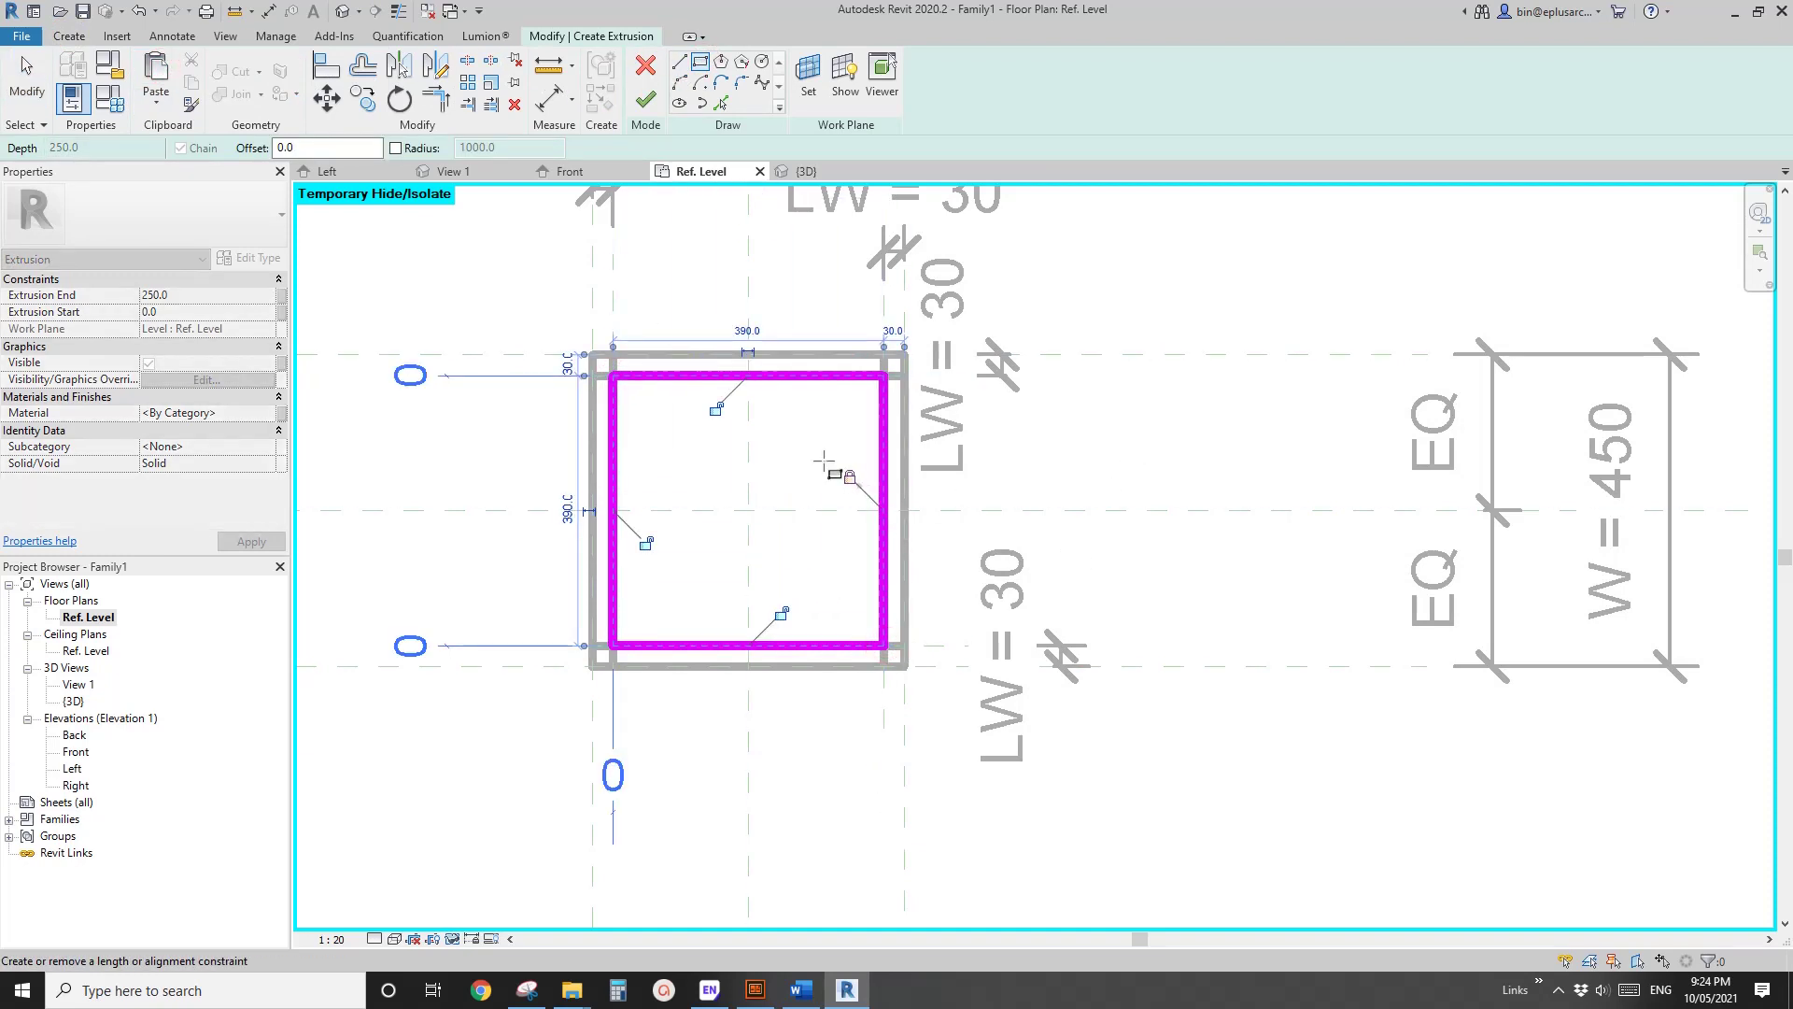
{"action": "left_click", "coordinate": [716, 409]}
{"action": "left_click", "coordinate": [648, 541]}
{"action": "left_click", "coordinate": [780, 614]}
{"action": "left_click", "coordinate": [780, 614]}
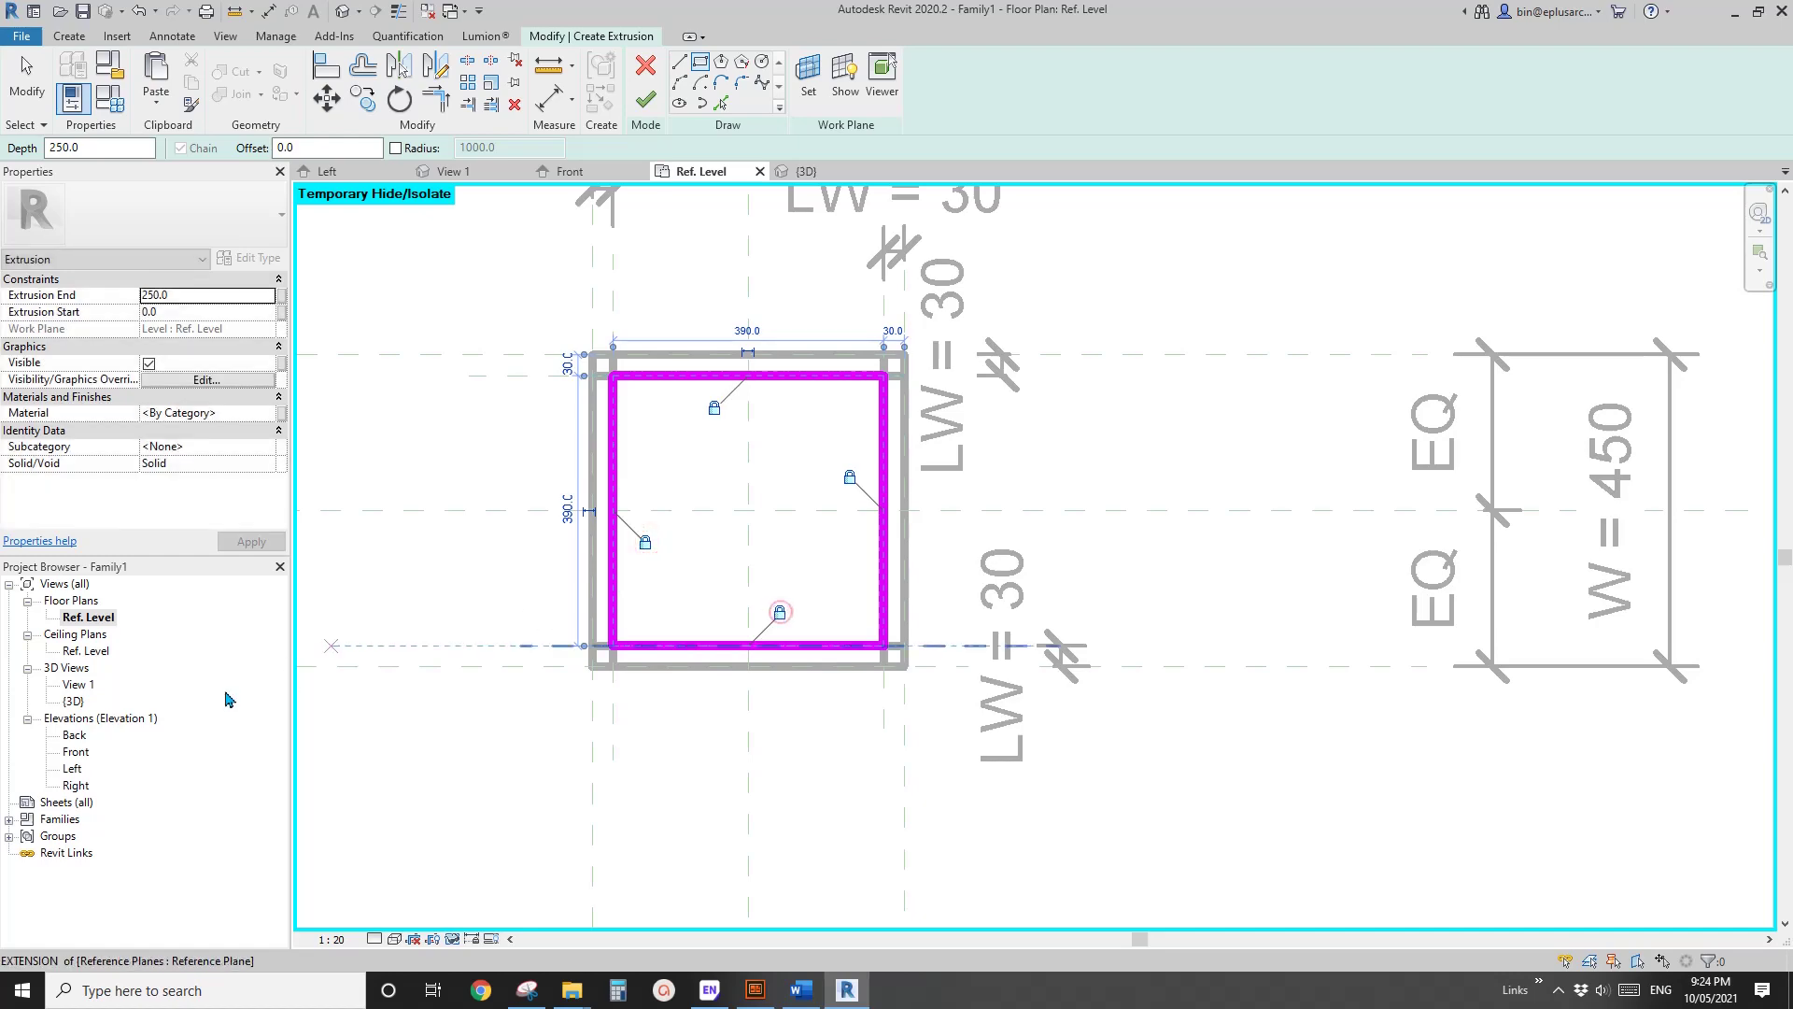
Finish the tabletop extrusion and, in the Front elevation, stretch it from 570 to 600 mm, locking its top and bottom to the reference planes.
{"action": "double_click", "coordinate": [77, 751]}
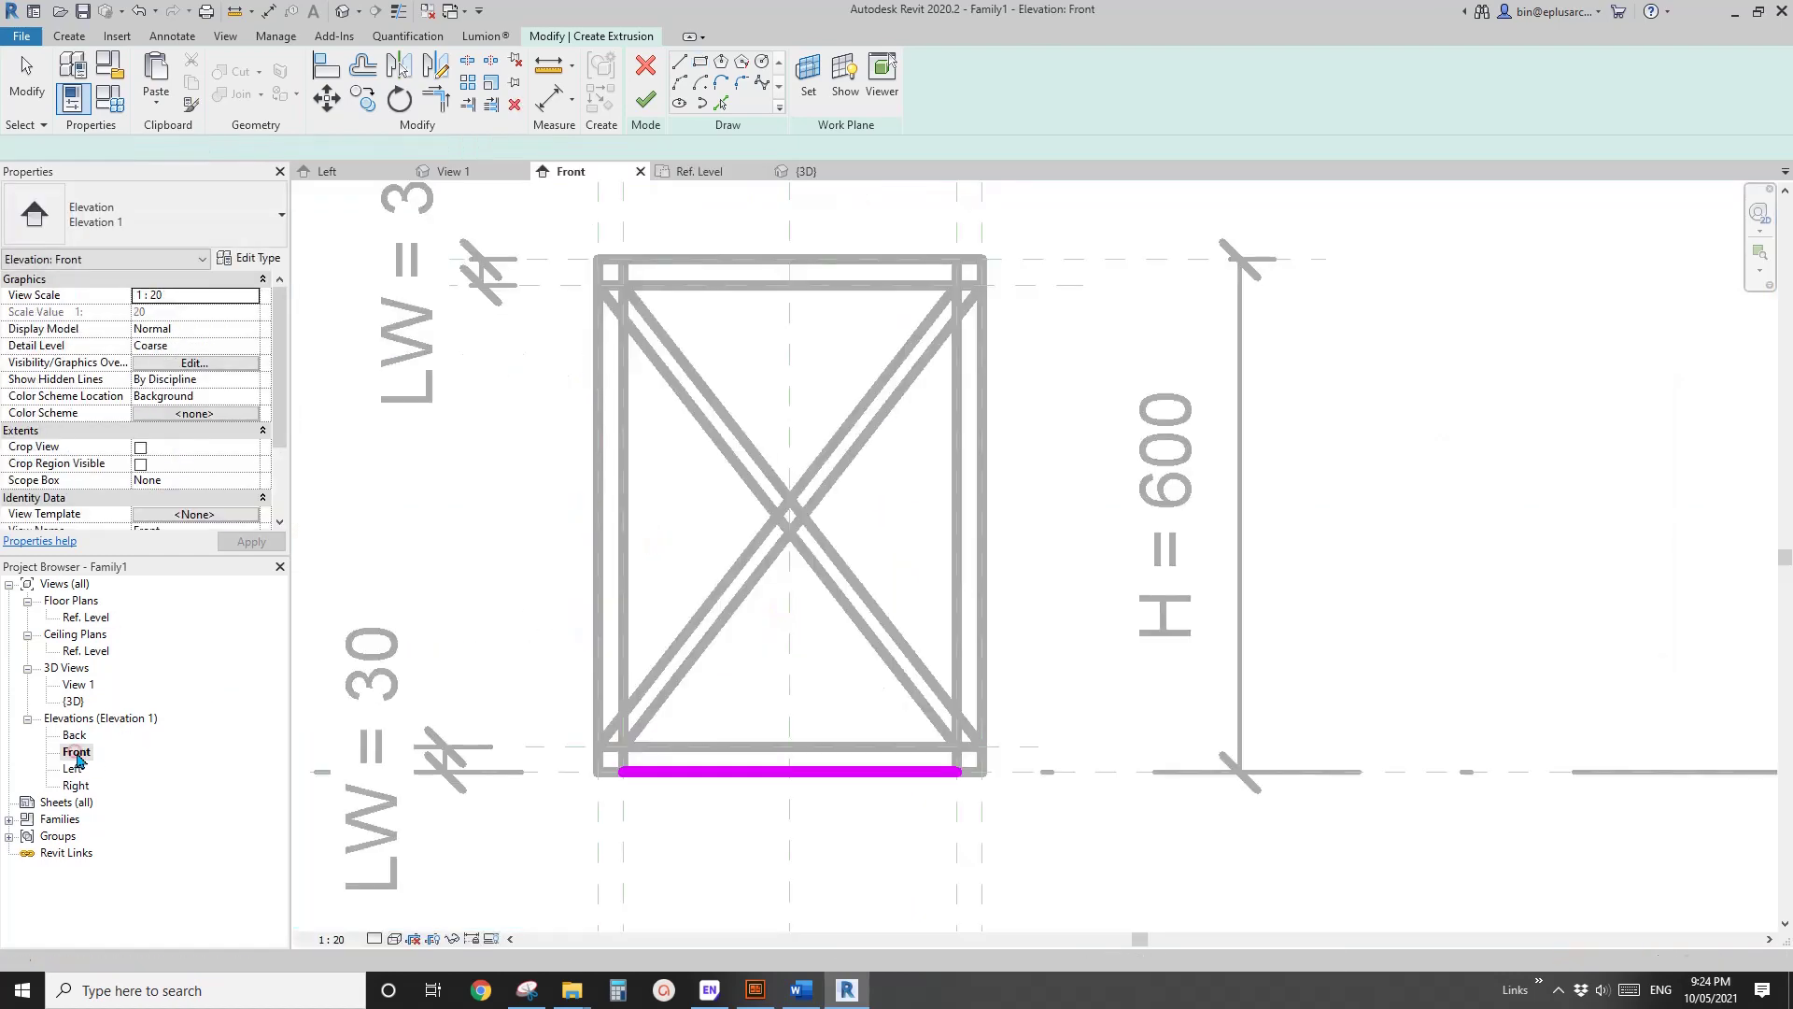
{"action": "left_click", "coordinate": [645, 98]}
{"action": "middle_click_drag", "start_coordinate": [793, 536], "coordinate": [756, 551]}
{"action": "left_click_drag", "start_coordinate": [756, 554], "coordinate": [1009, 271]}
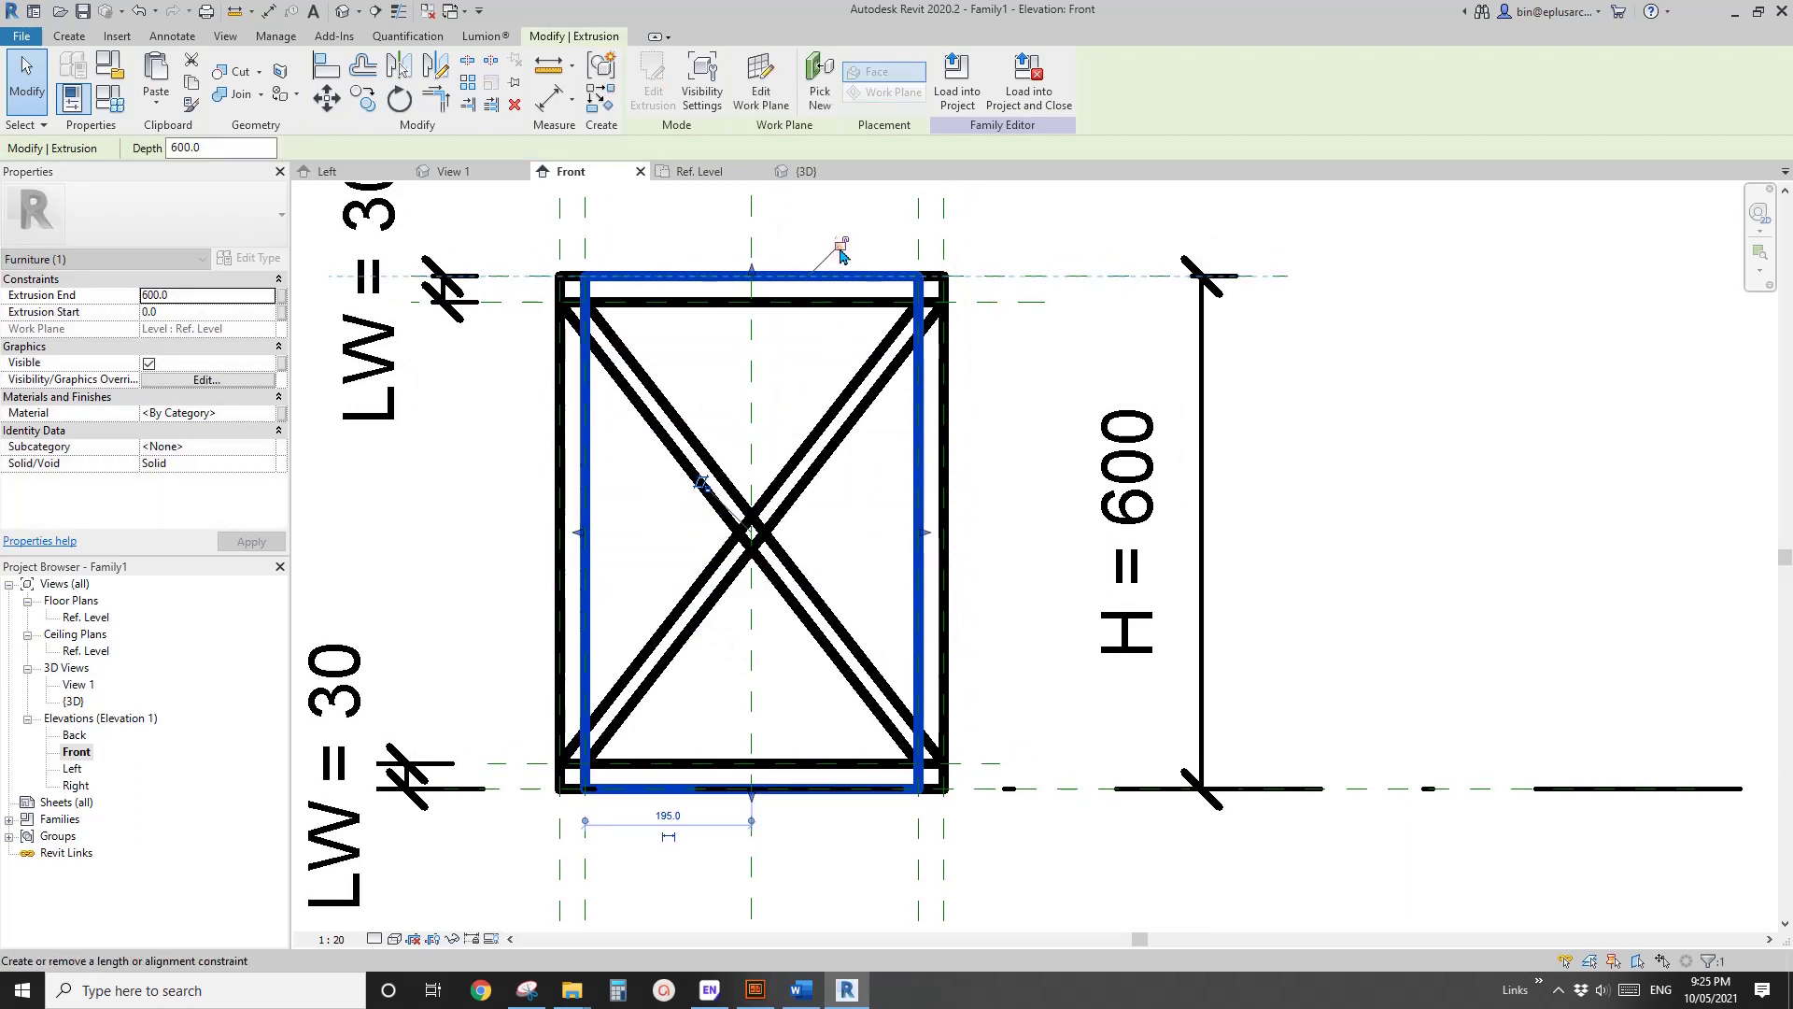
{"action": "left_click_drag", "start_coordinate": [752, 794], "coordinate": [1020, 301]}
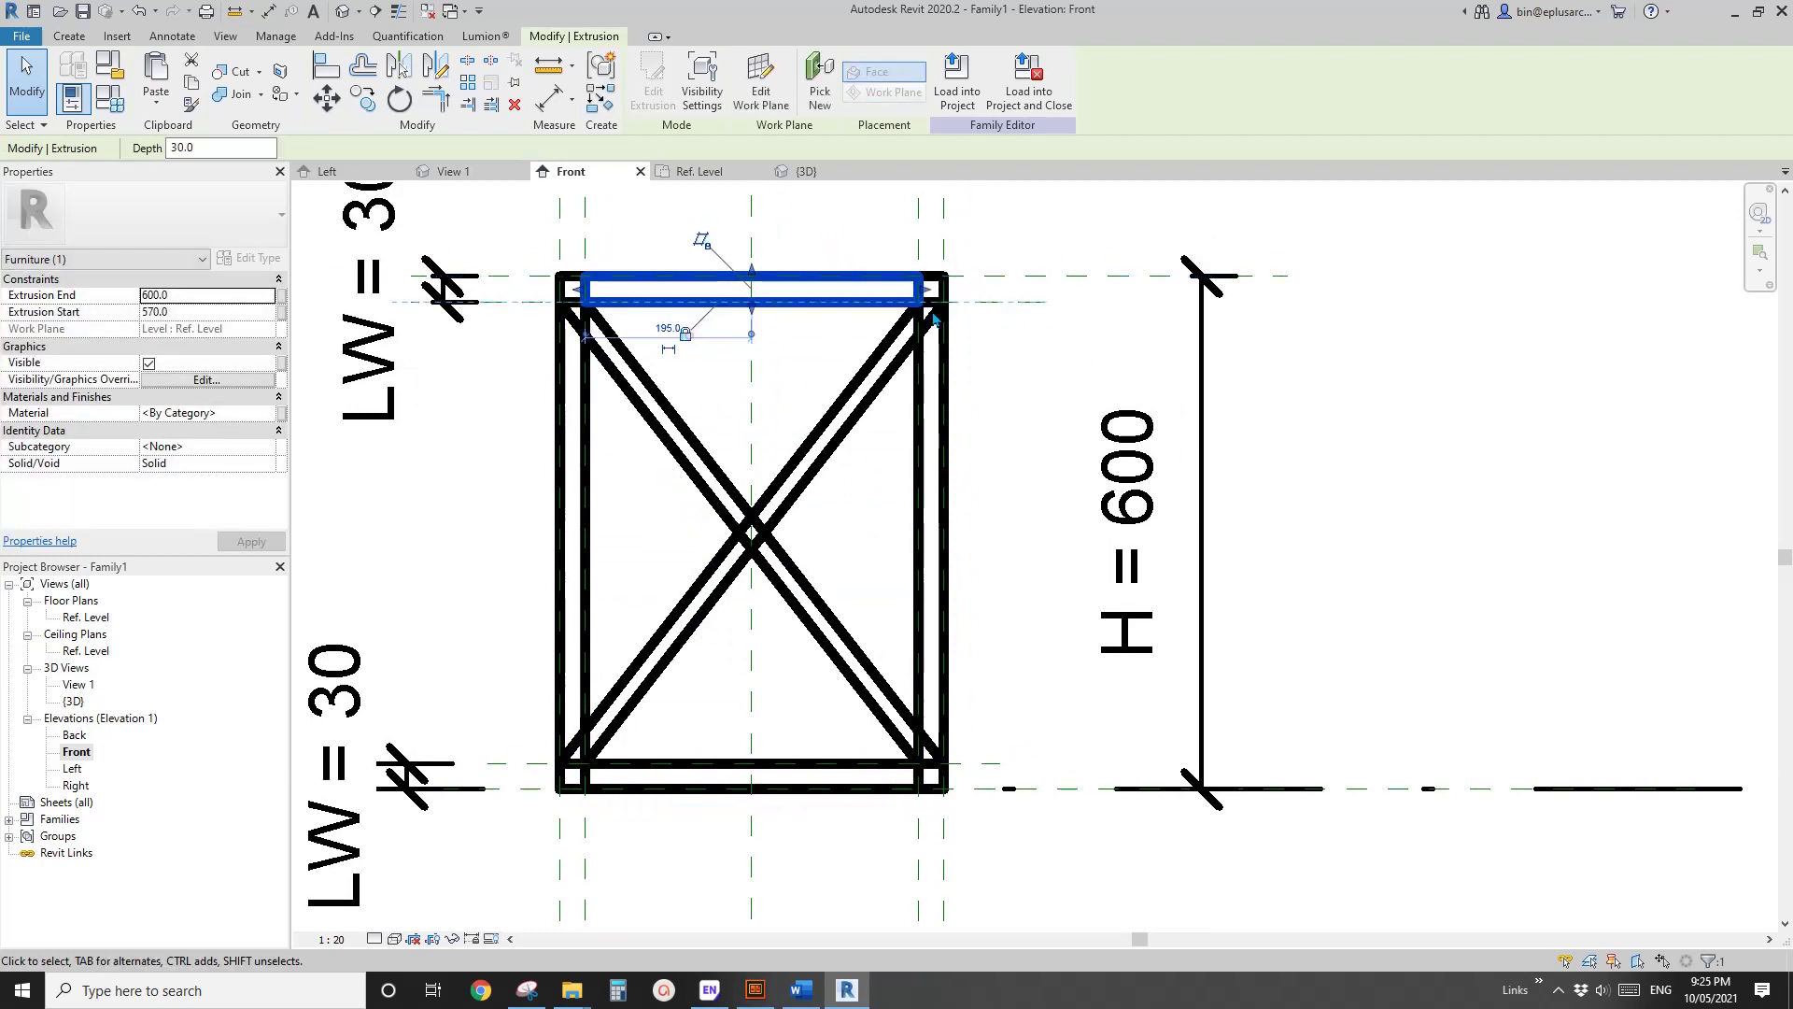
{"action": "scroll", "coordinate": [832, 388], "scroll_direction": "down", "scroll_amount": 2}
{"action": "left_click", "coordinate": [665, 243]}
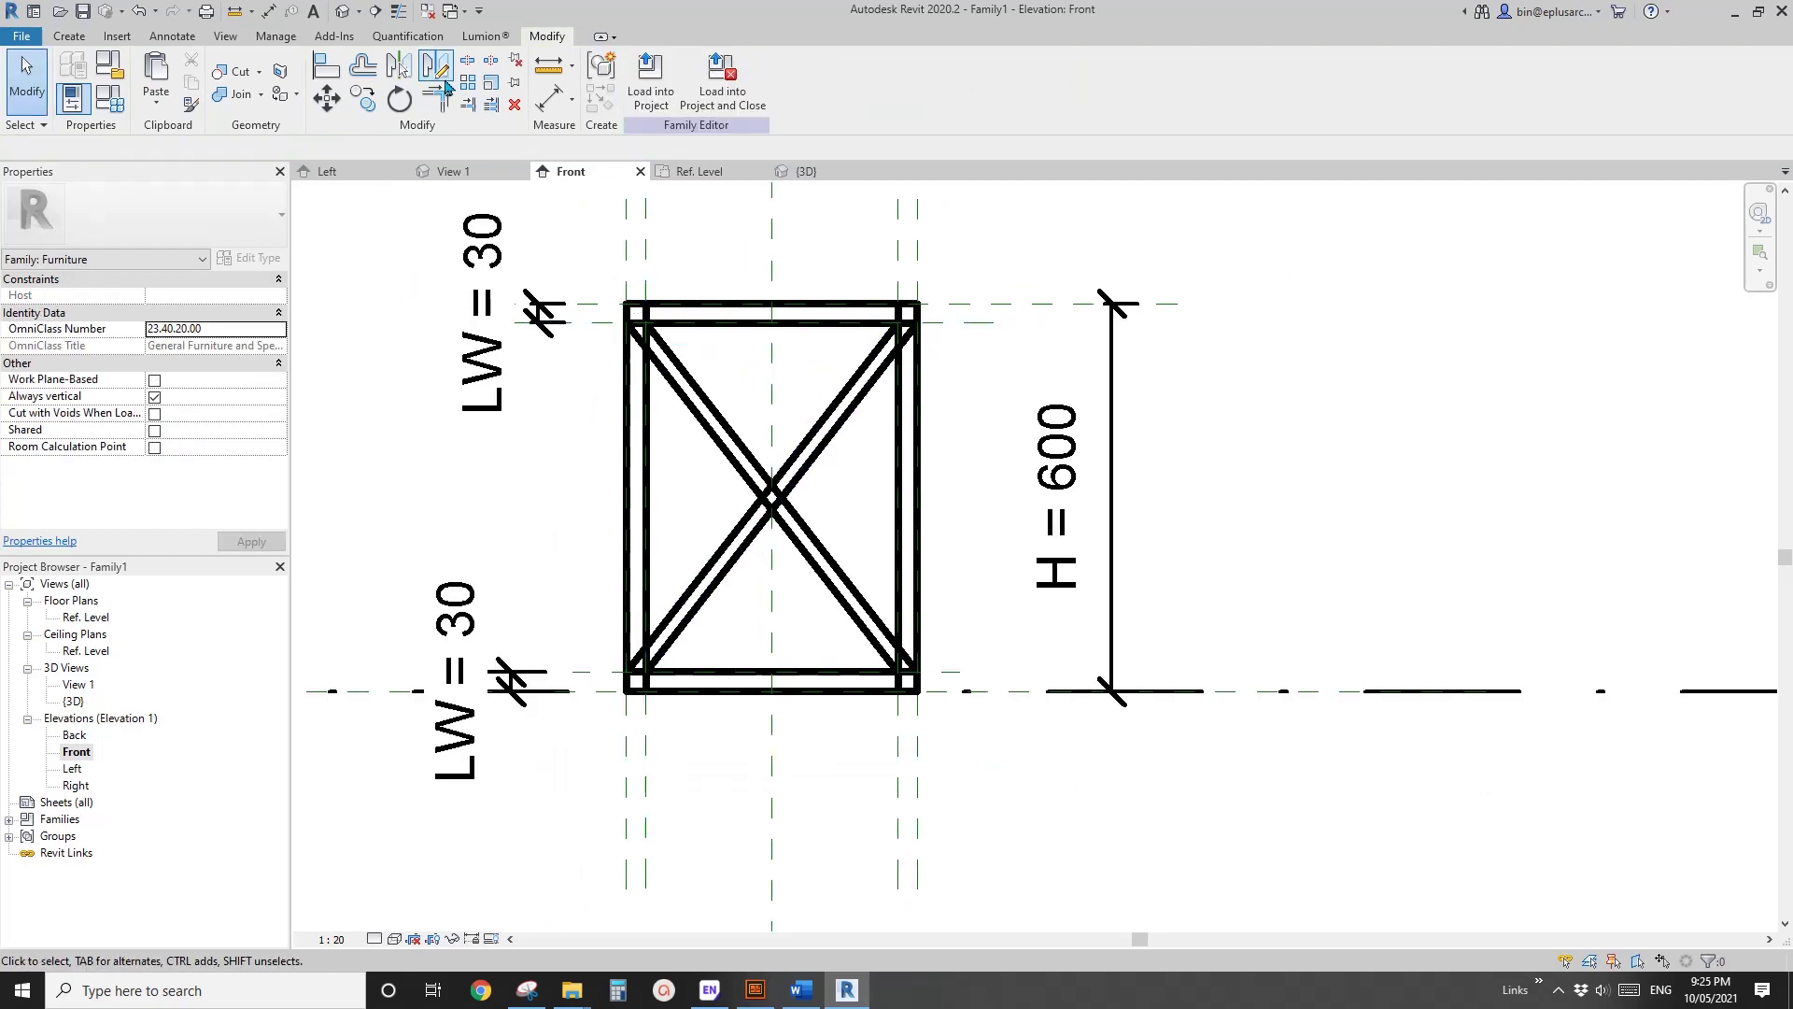
In the 3D view, associate the lower frame's material with a new type parameter named Frame Material under Materials and Finishes.
{"action": "left_click", "coordinate": [342, 11]}
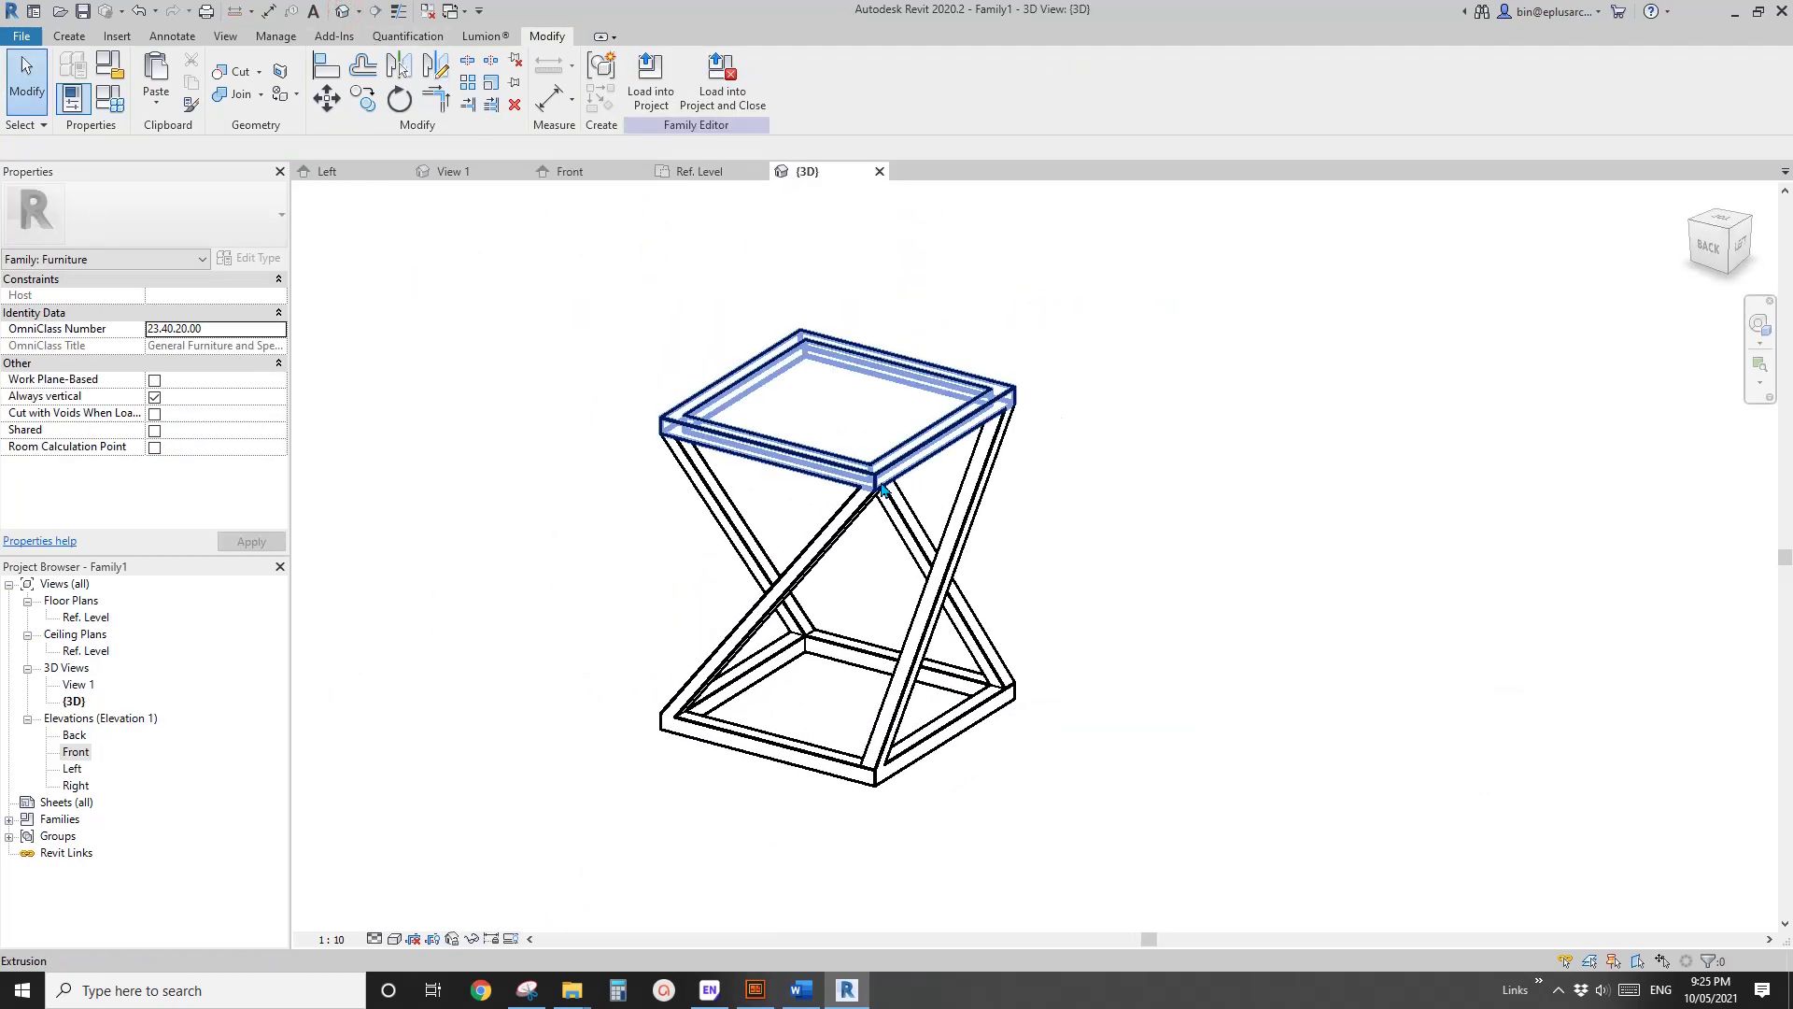
{"action": "left_click", "coordinate": [882, 488]}
{"action": "scroll", "coordinate": [934, 611], "scroll_direction": "up", "scroll_amount": 1}
{"action": "left_click", "coordinate": [934, 612]}
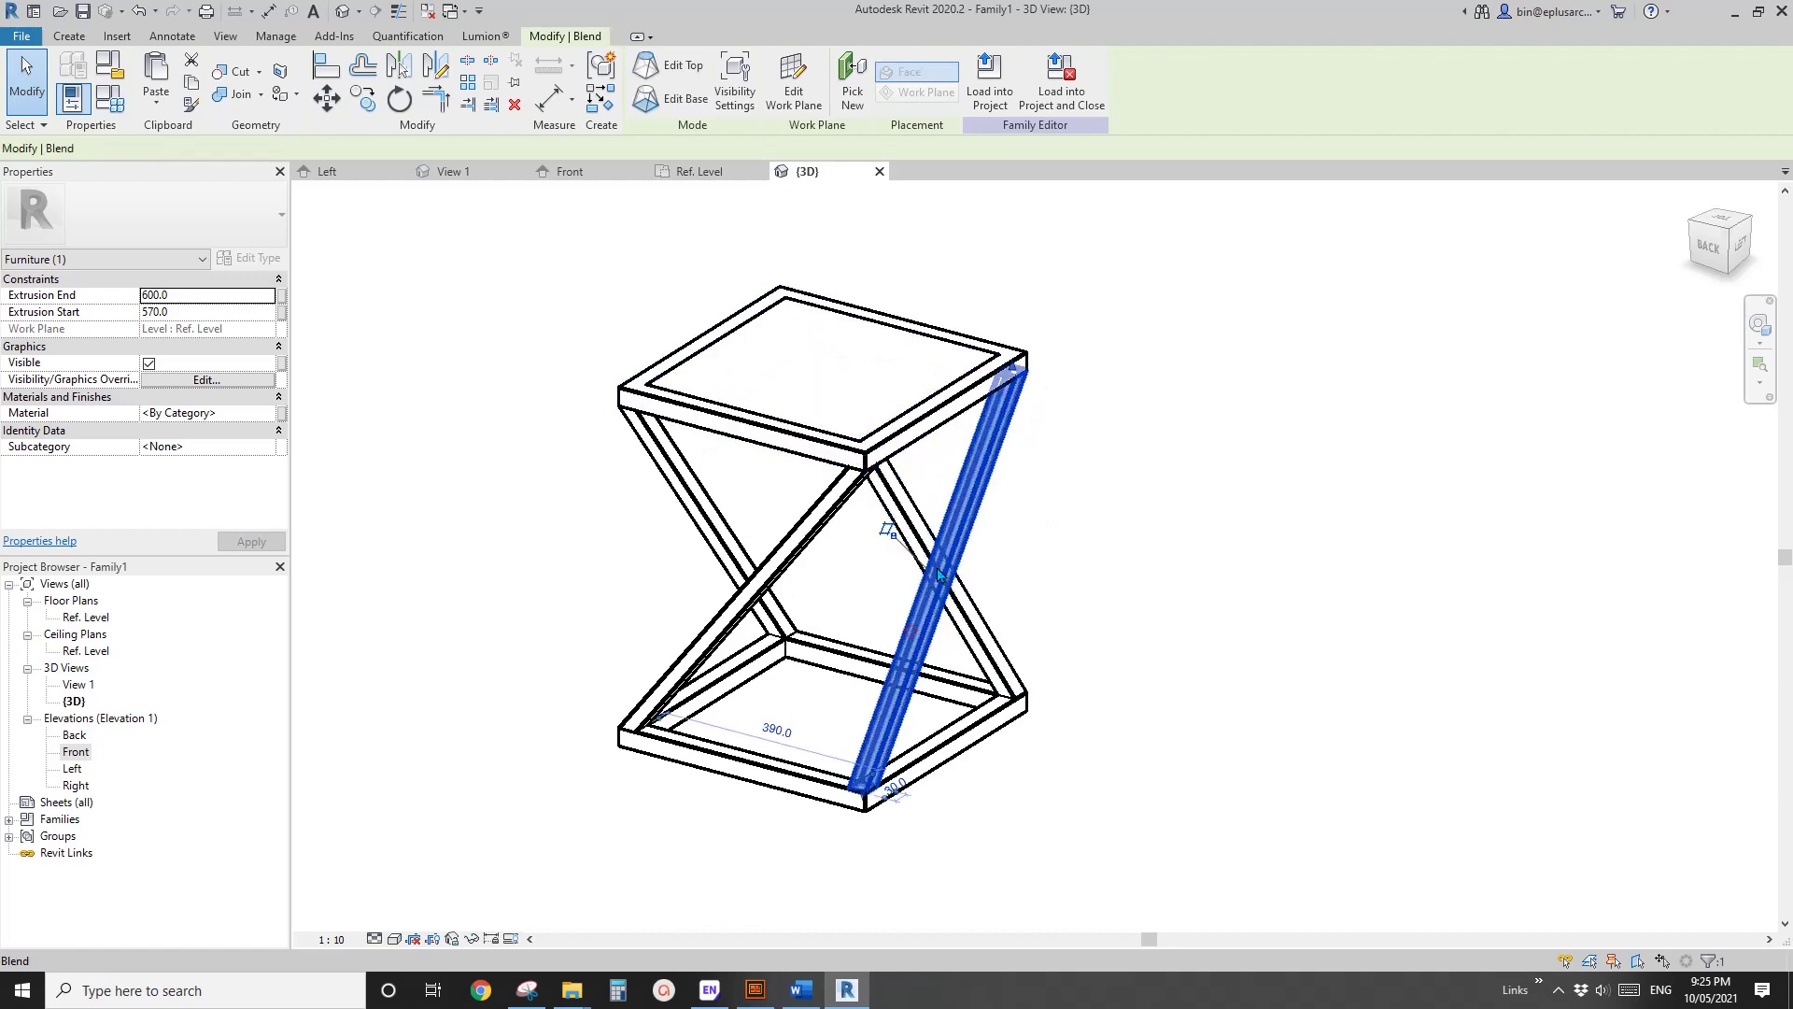
{"action": "middle_click_drag", "start_coordinate": [810, 796], "coordinate": [767, 775], "text": "shift"}
{"action": "left_click", "coordinate": [890, 763]}
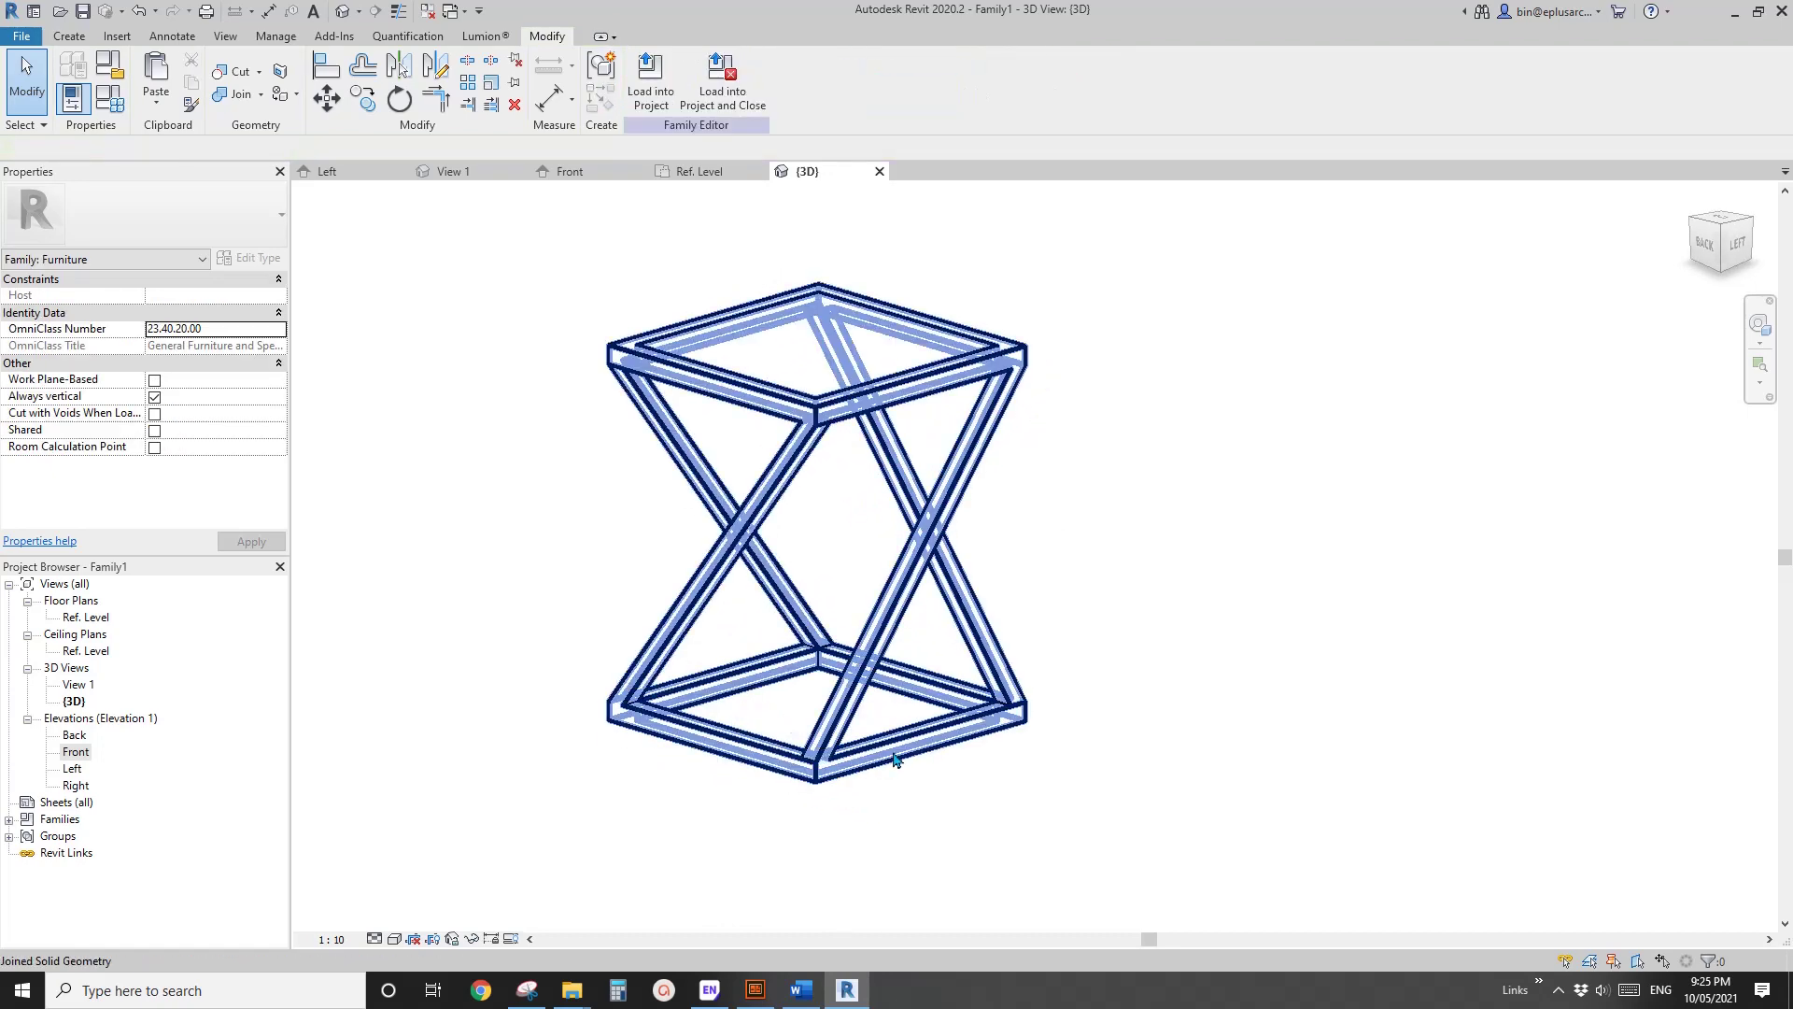
{"action": "left_click", "coordinate": [893, 749]}
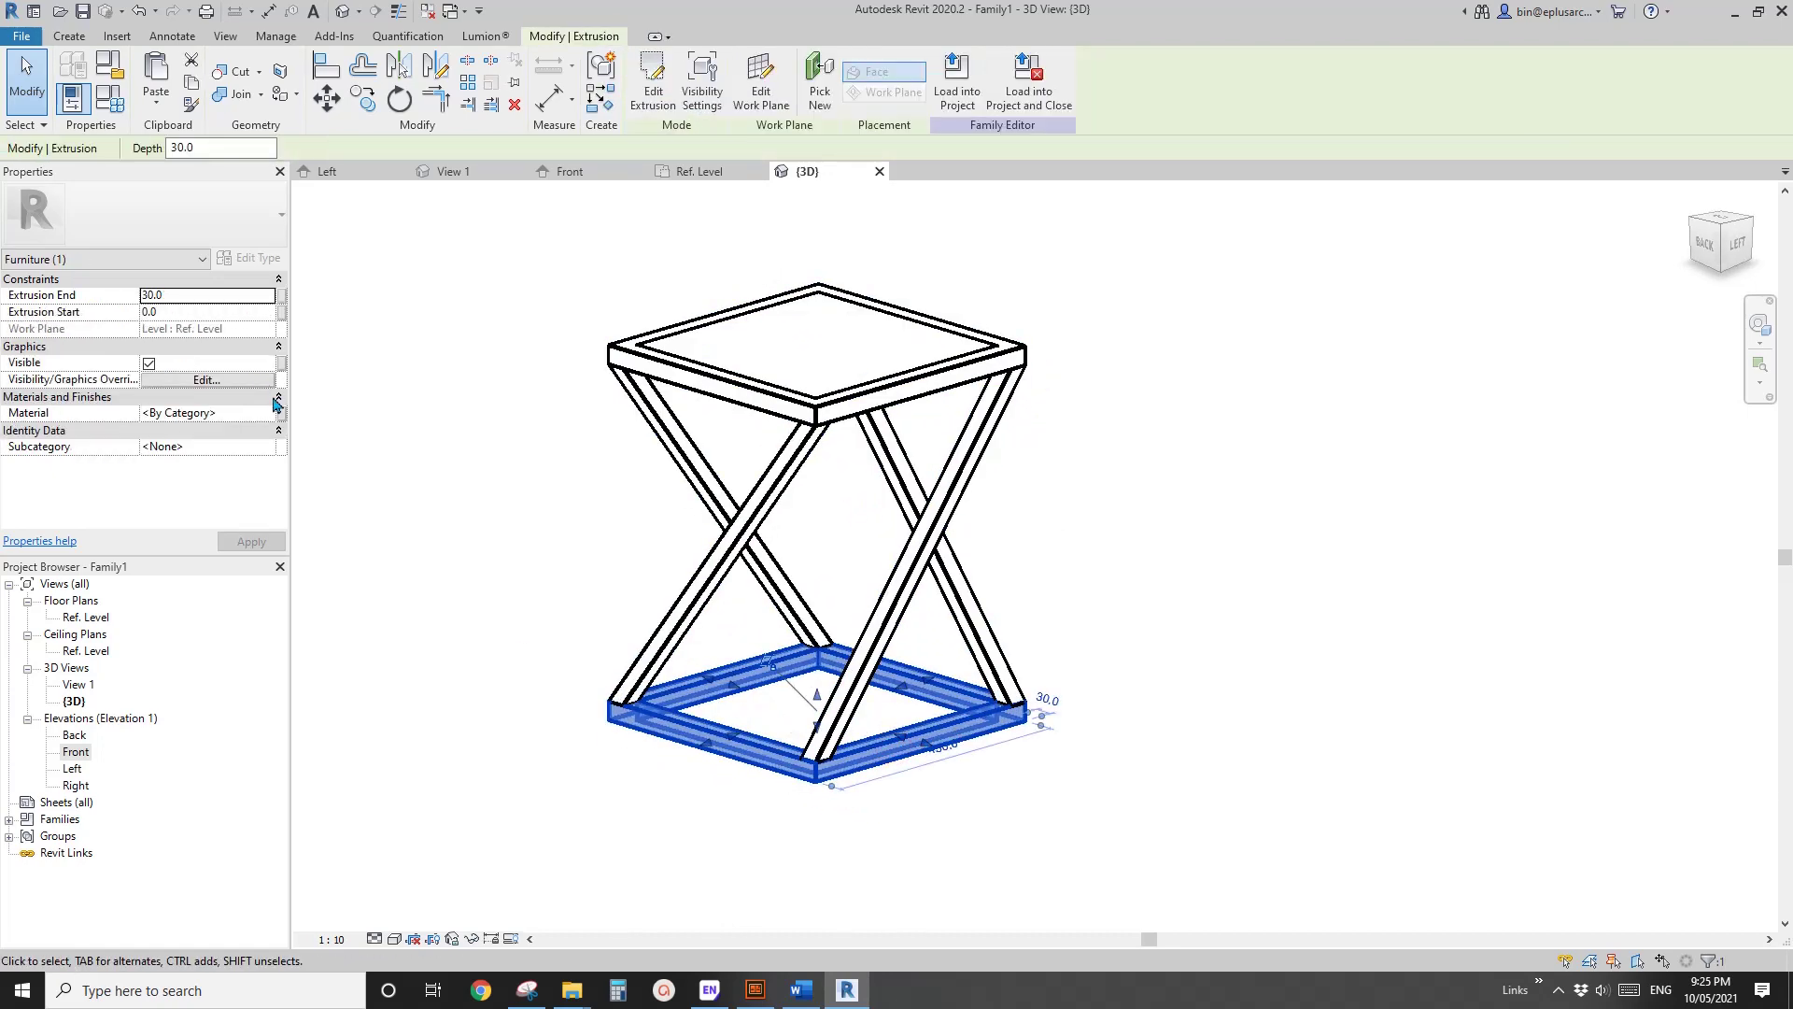
{"action": "left_click", "coordinate": [281, 413]}
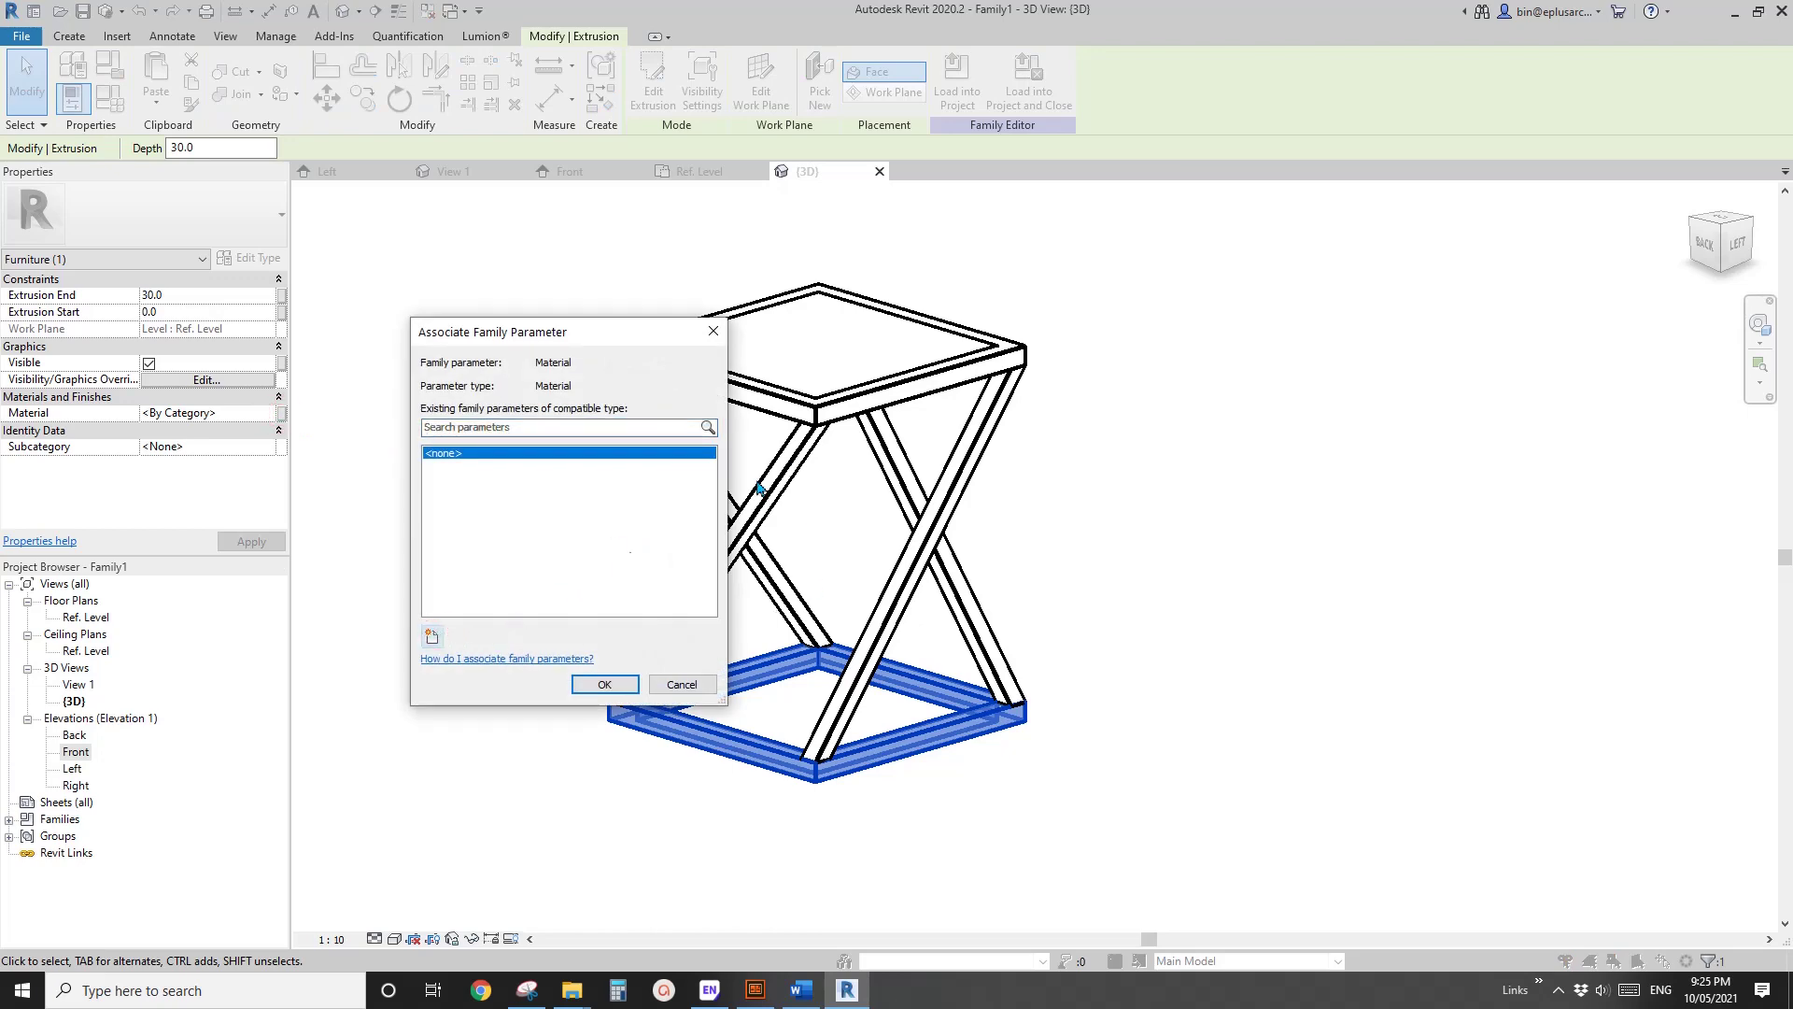
{"action": "left_click", "coordinate": [432, 637]}
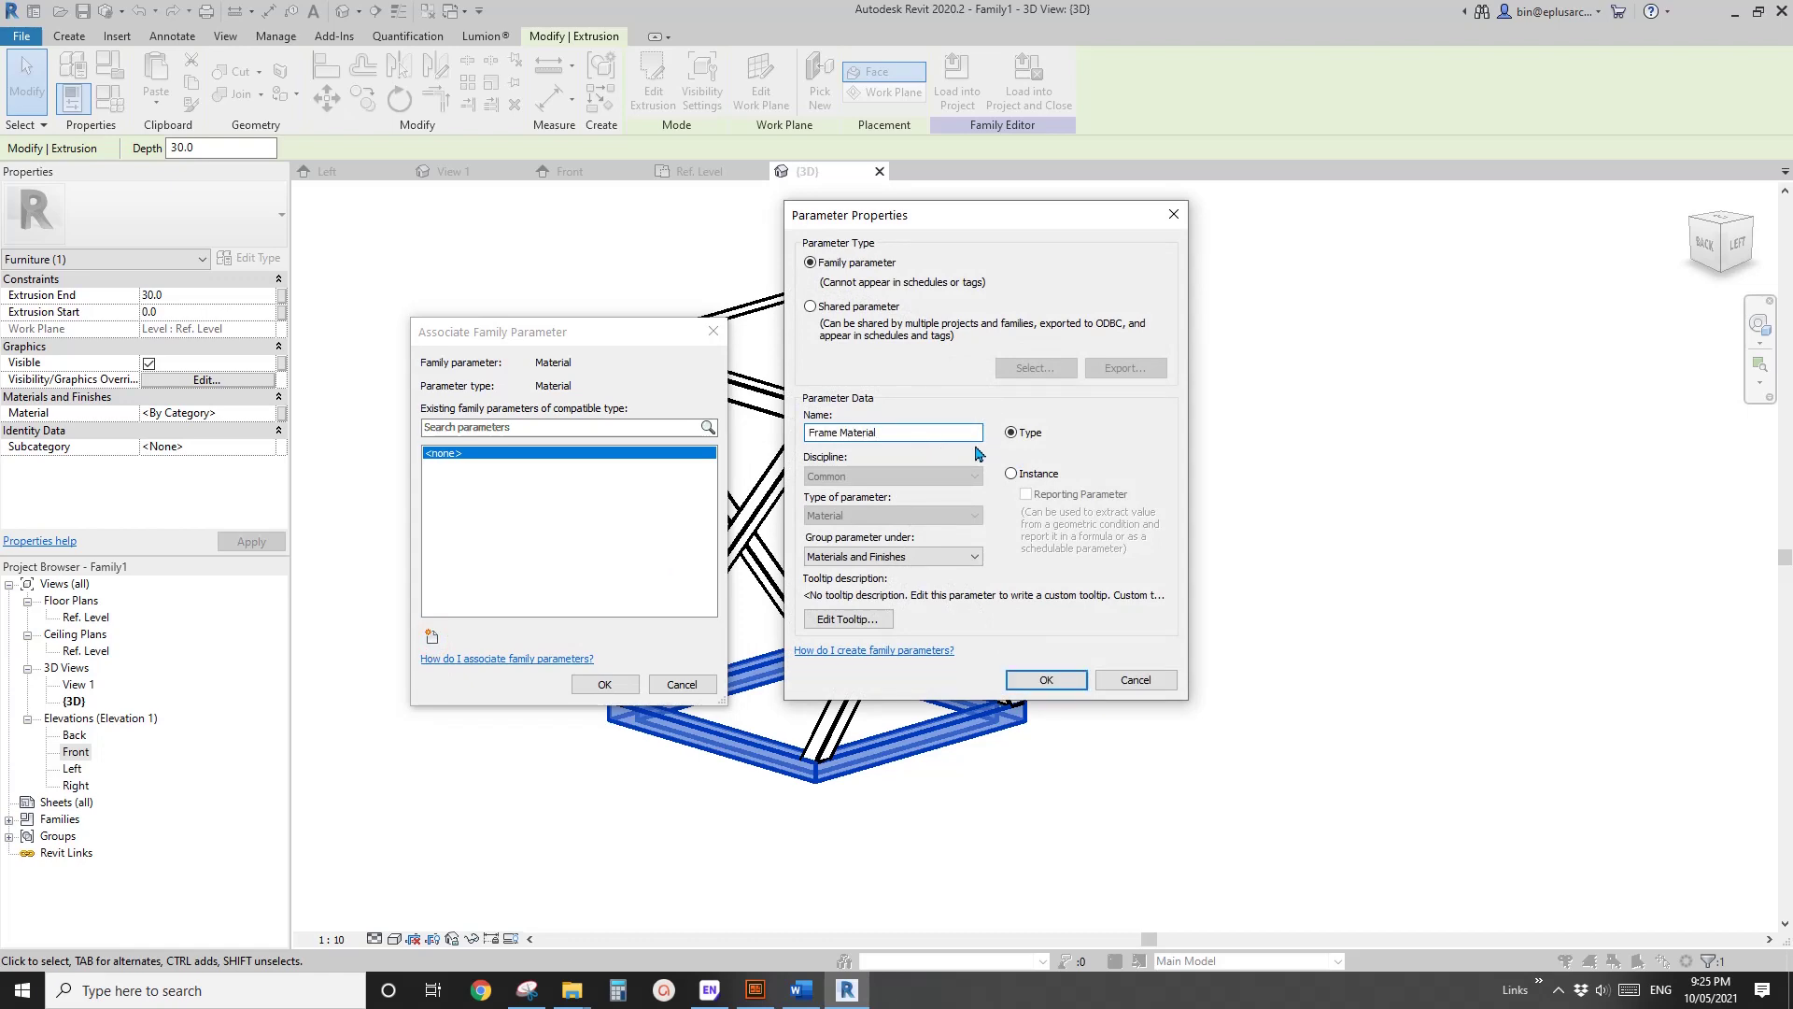
{"action": "left_click", "coordinate": [1046, 680]}
{"action": "left_click", "coordinate": [605, 684]}
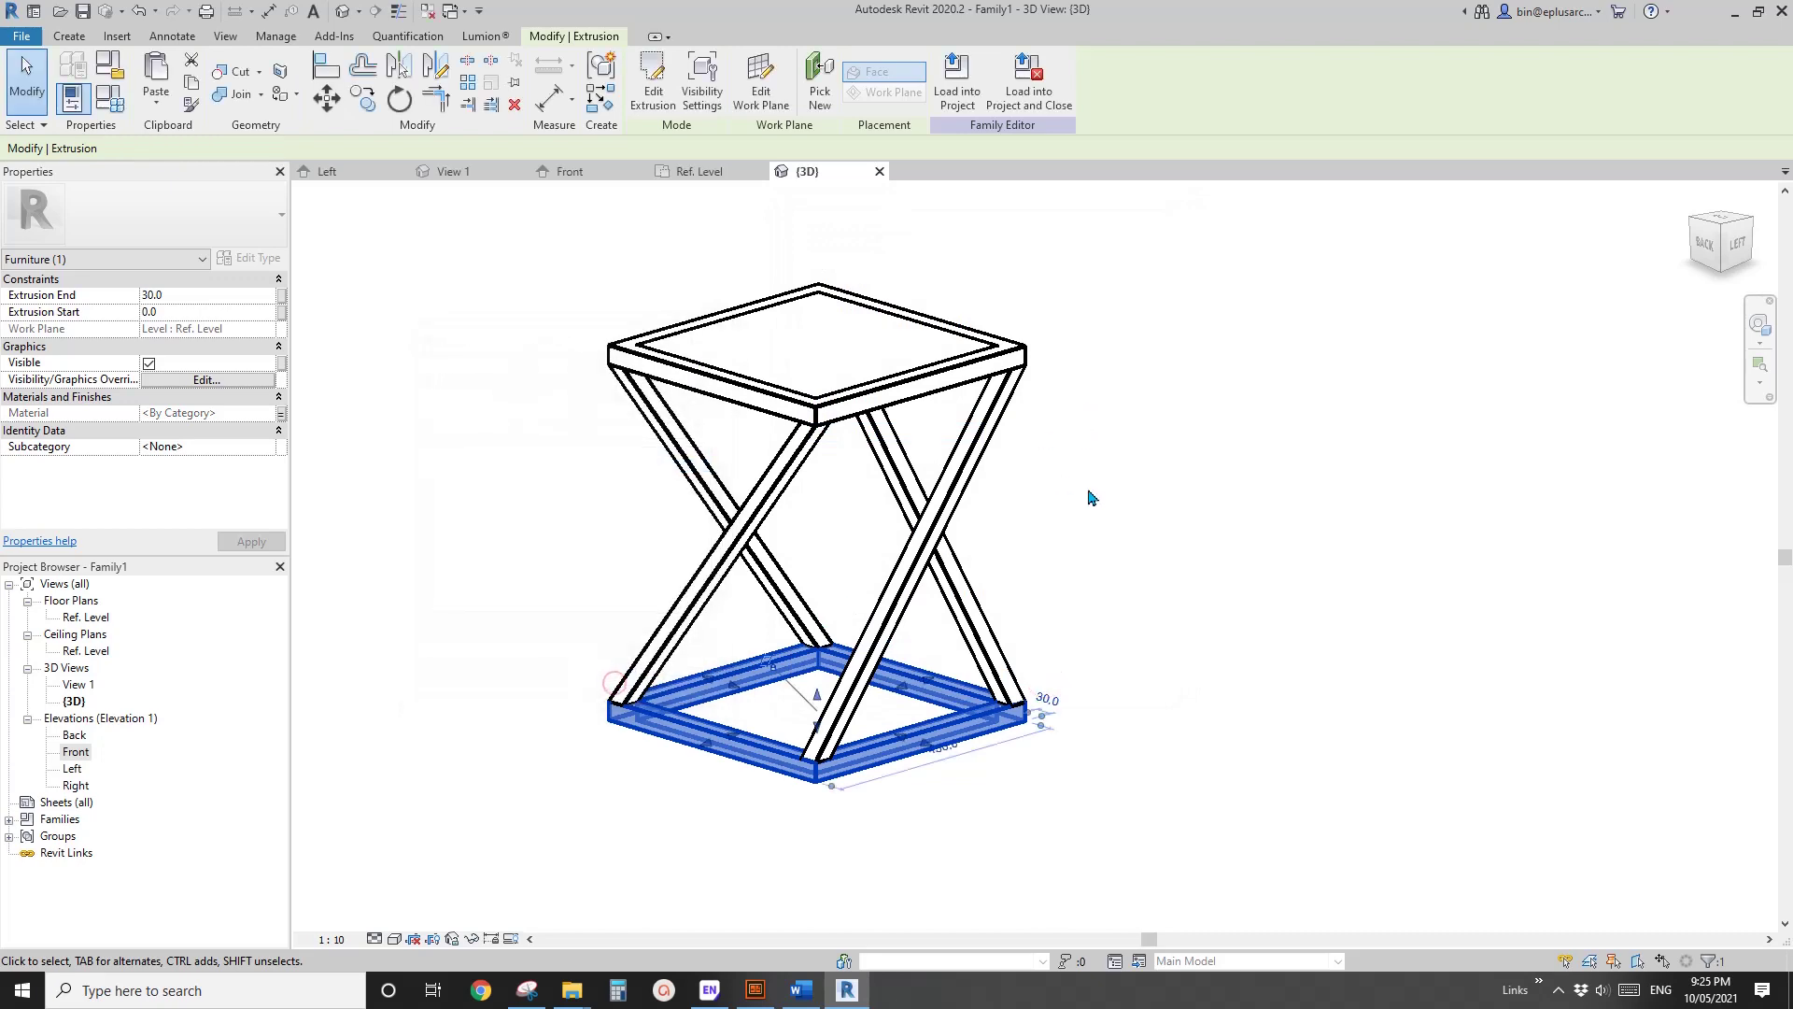
Check the material association of the diagonal legs and the upper frame.
{"action": "left_click", "coordinate": [1121, 477]}
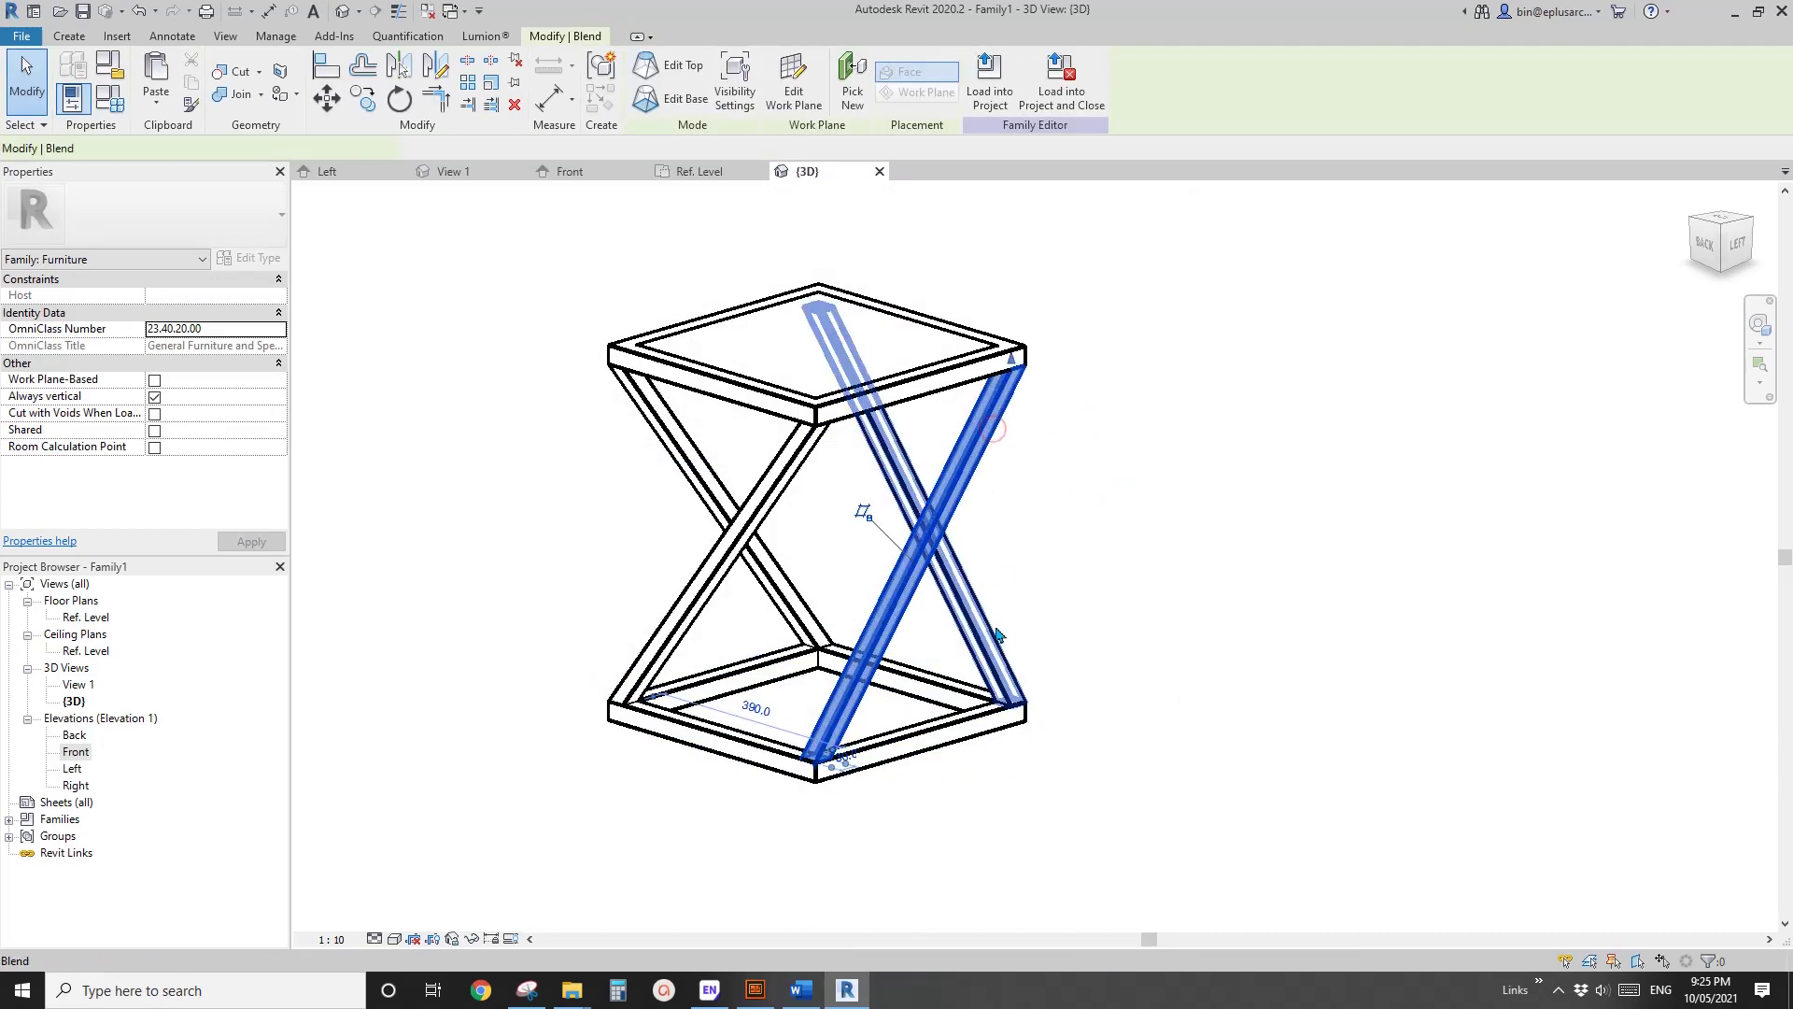
{"action": "left_click", "coordinate": [960, 482]}
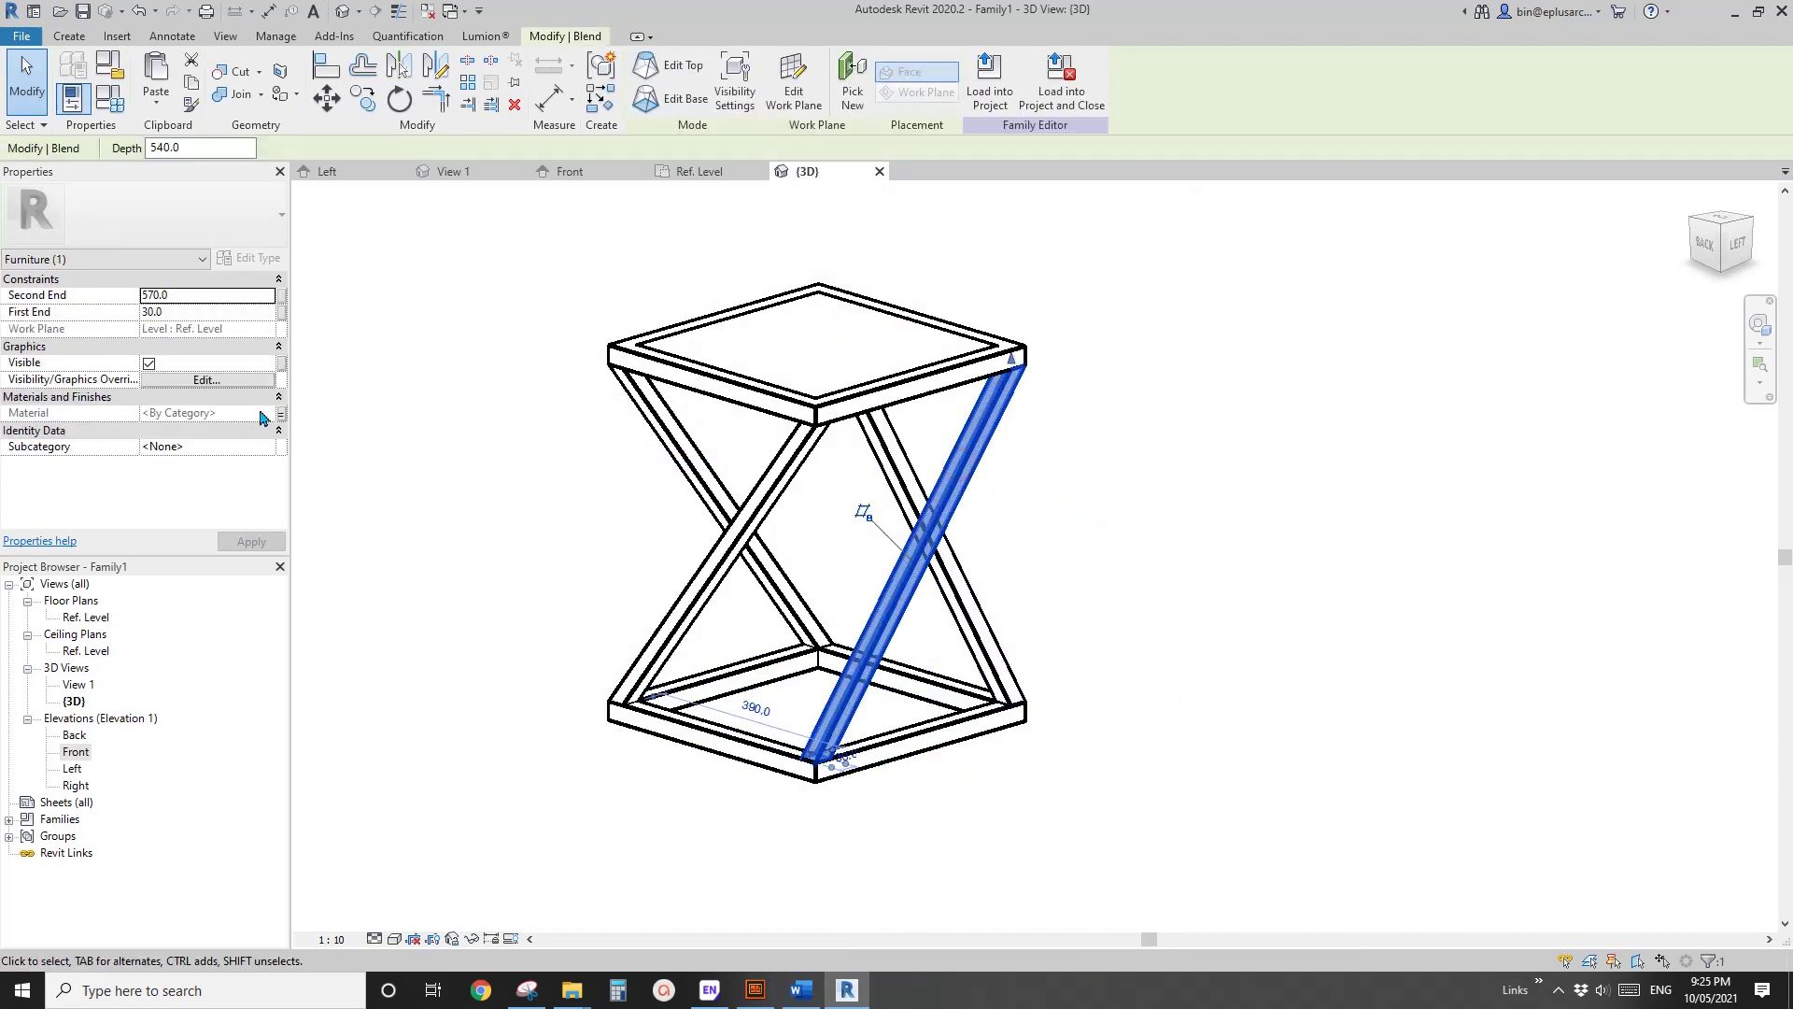
{"action": "left_click", "coordinate": [775, 464]}
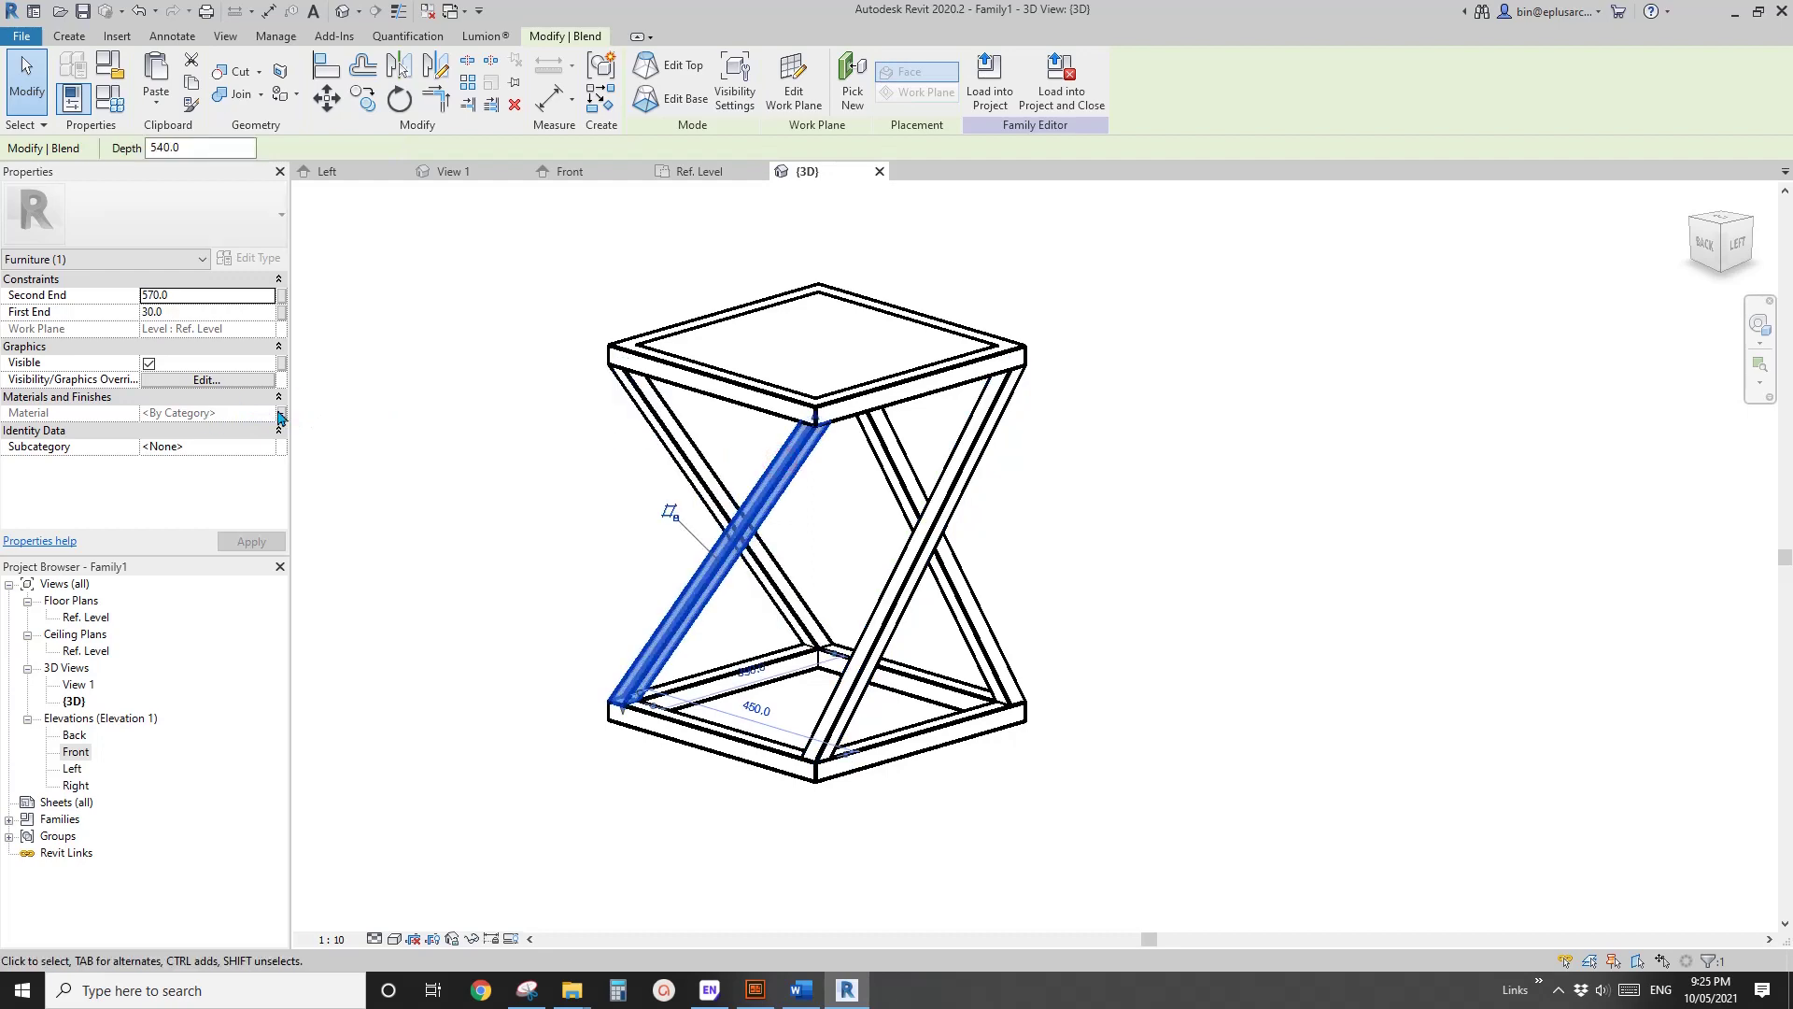
{"action": "left_click", "coordinate": [685, 384]}
{"action": "key", "text": "Escape"}
Start a new family parameter to associate with the tabletop extrusion's material.
{"action": "left_click", "coordinate": [850, 343]}
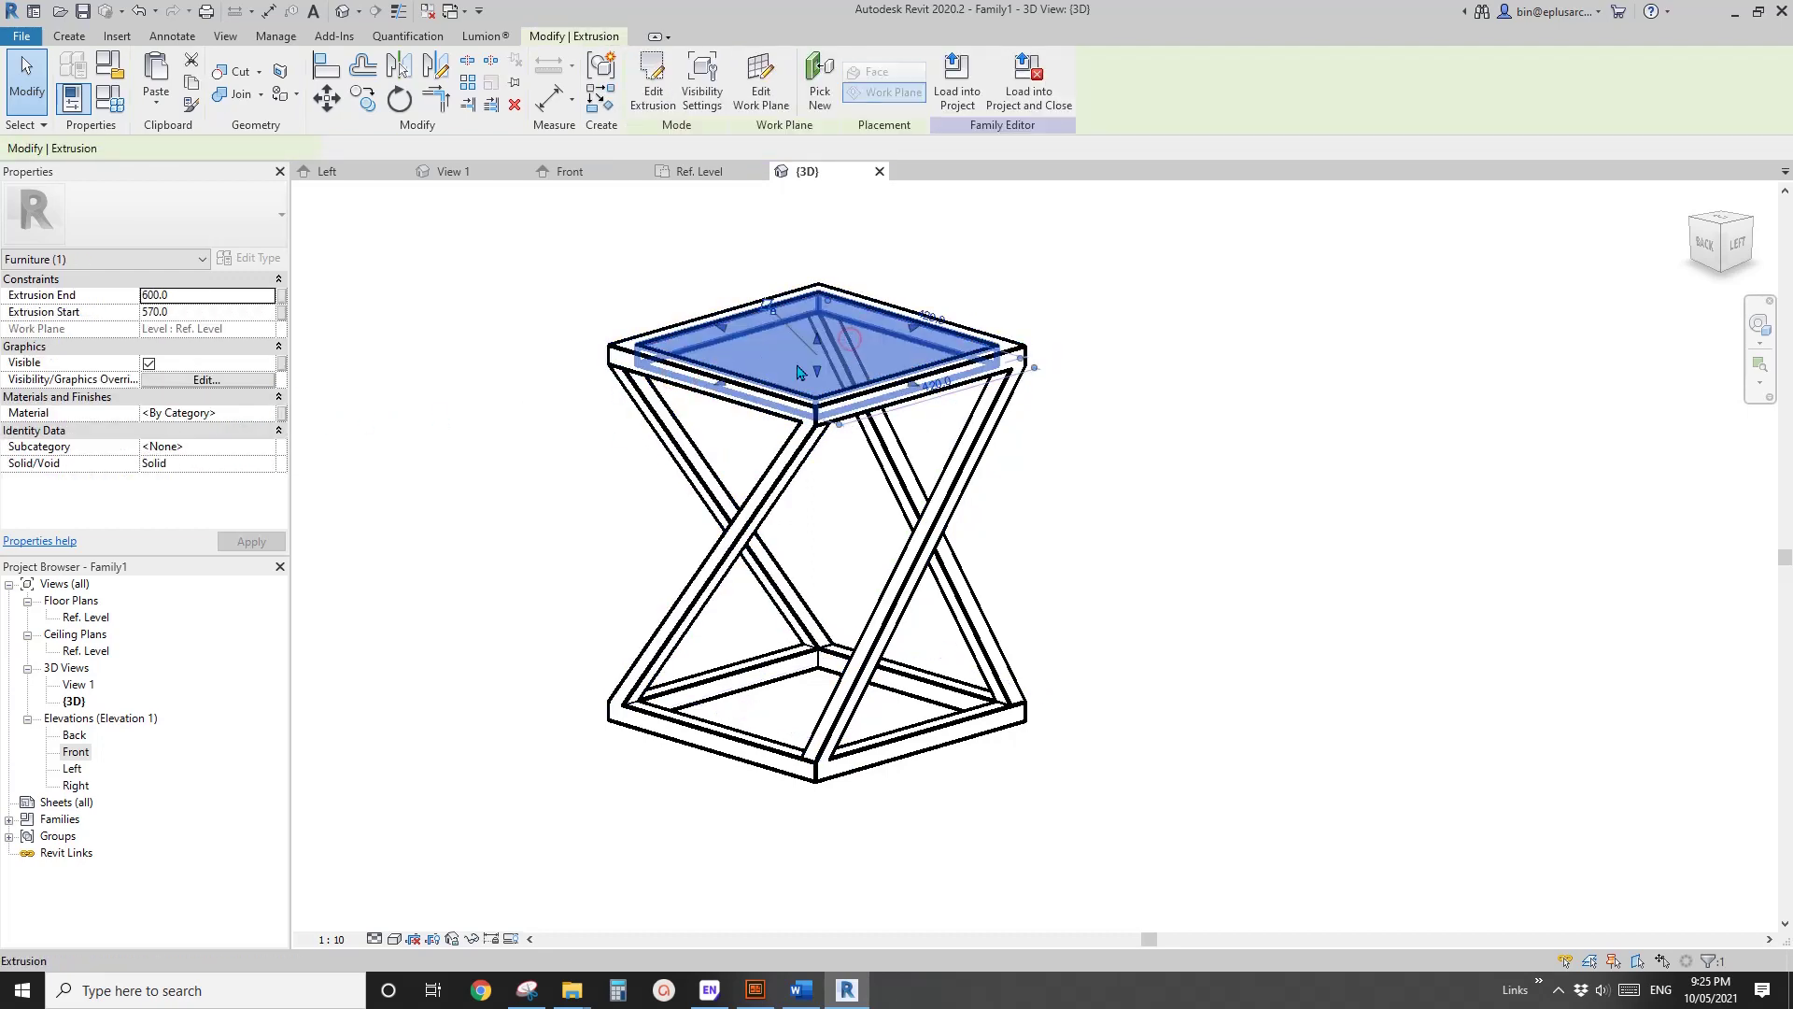
{"action": "left_click", "coordinate": [282, 412]}
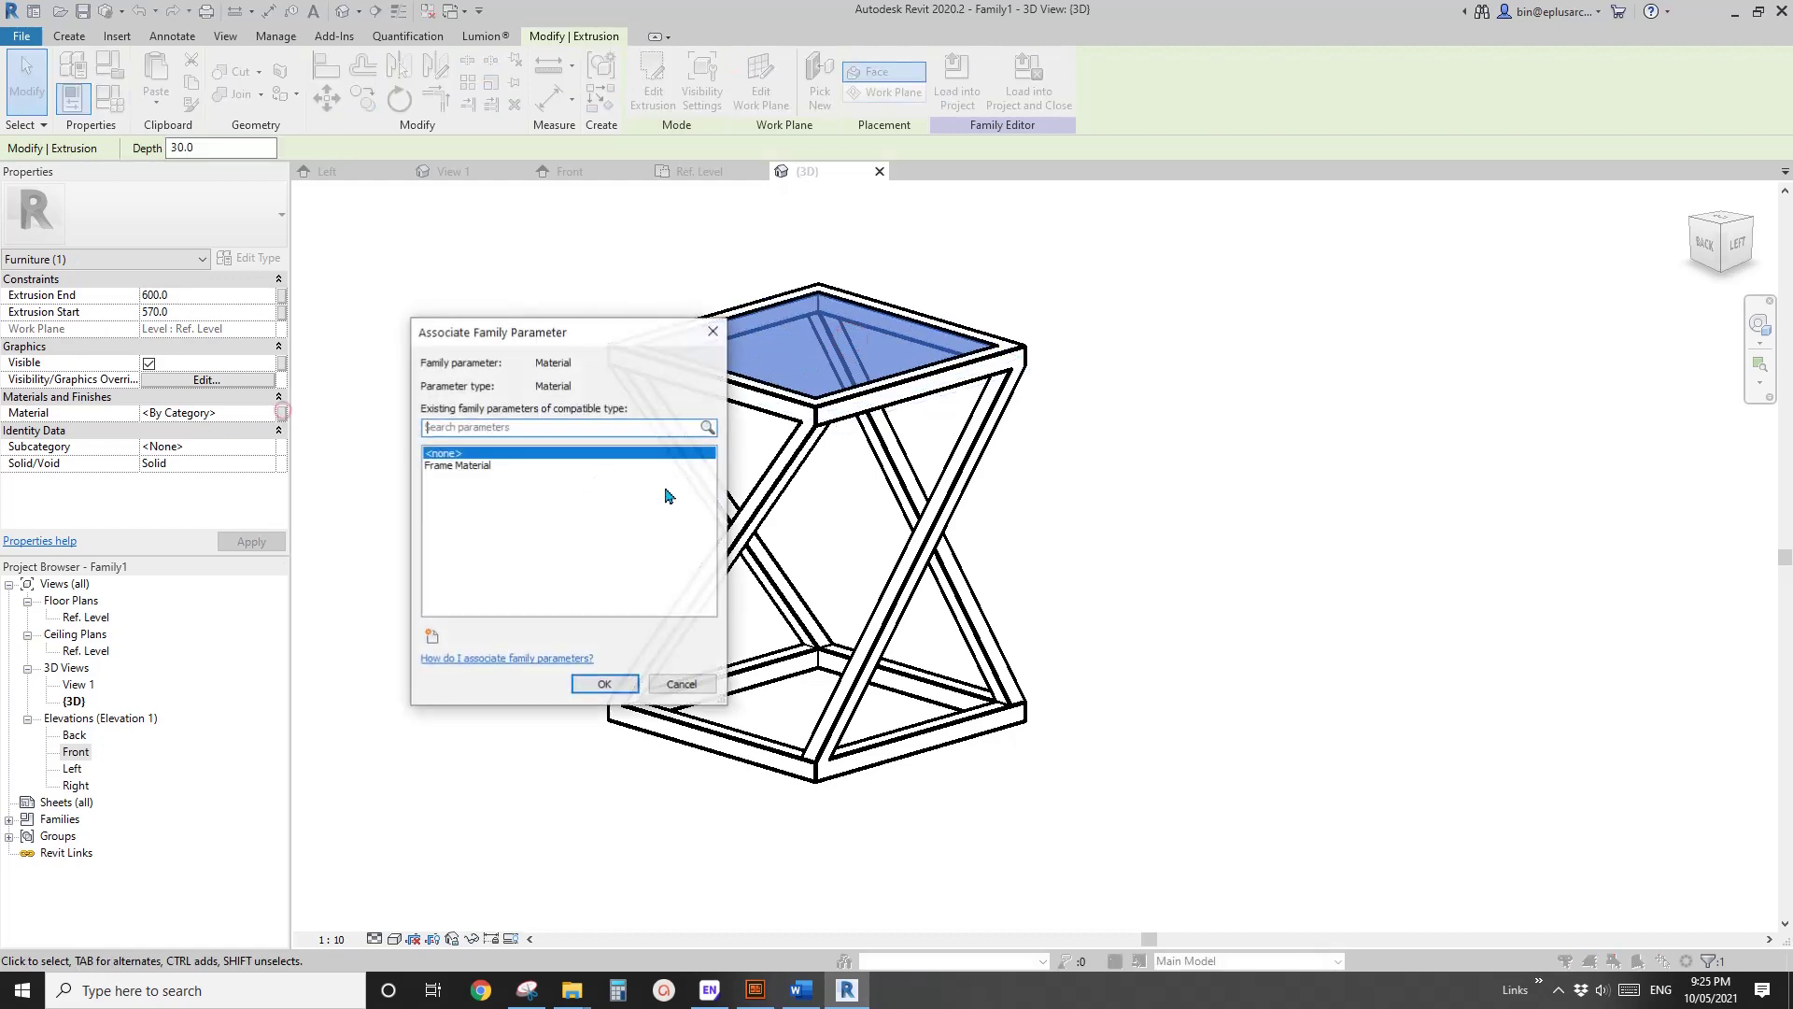
{"action": "left_click", "coordinate": [431, 635]}
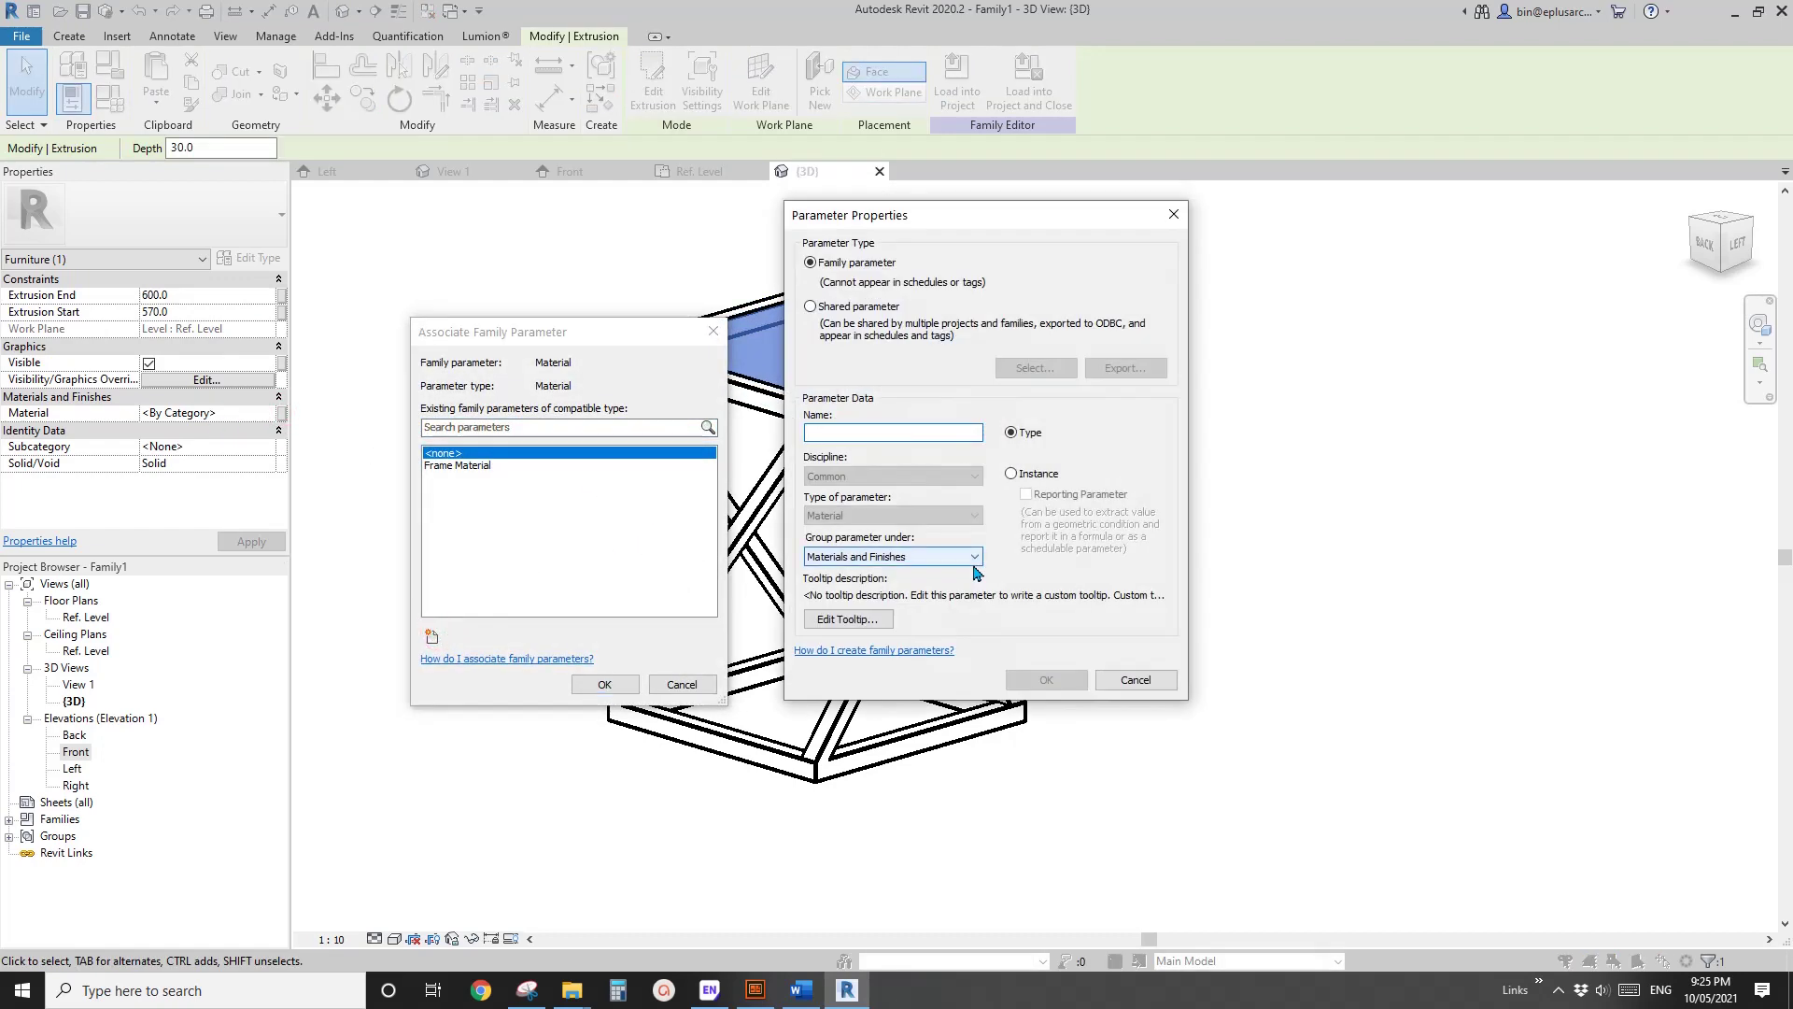
{"action": "type", "text": "Timber"}
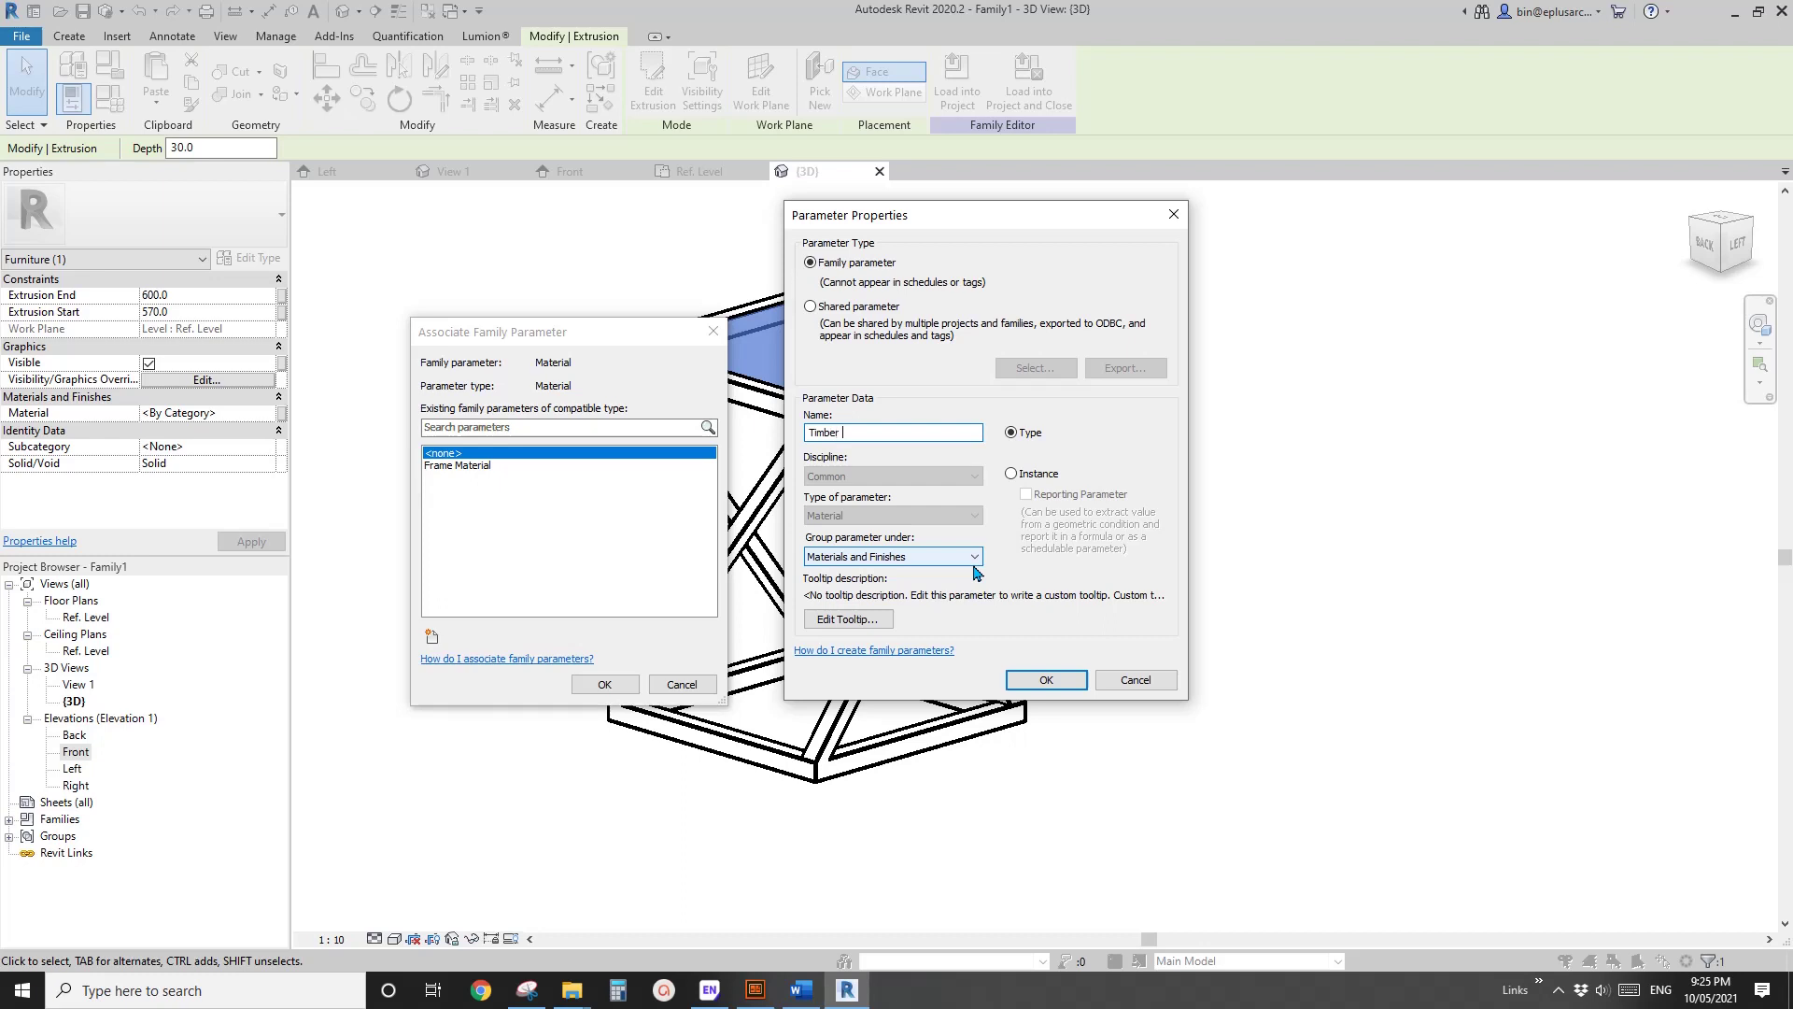
{"action": "key", "text": "BackSpace"}
{"action": "key", "text": "BackSpace"}
{"action": "key", "text": "BackSpace"}
{"action": "key", "text": "BackSpace"}
{"action": "key", "text": "BackSpace"}
{"action": "key", "text": "BackSpace"}
{"action": "key", "text": "BackSpace"}
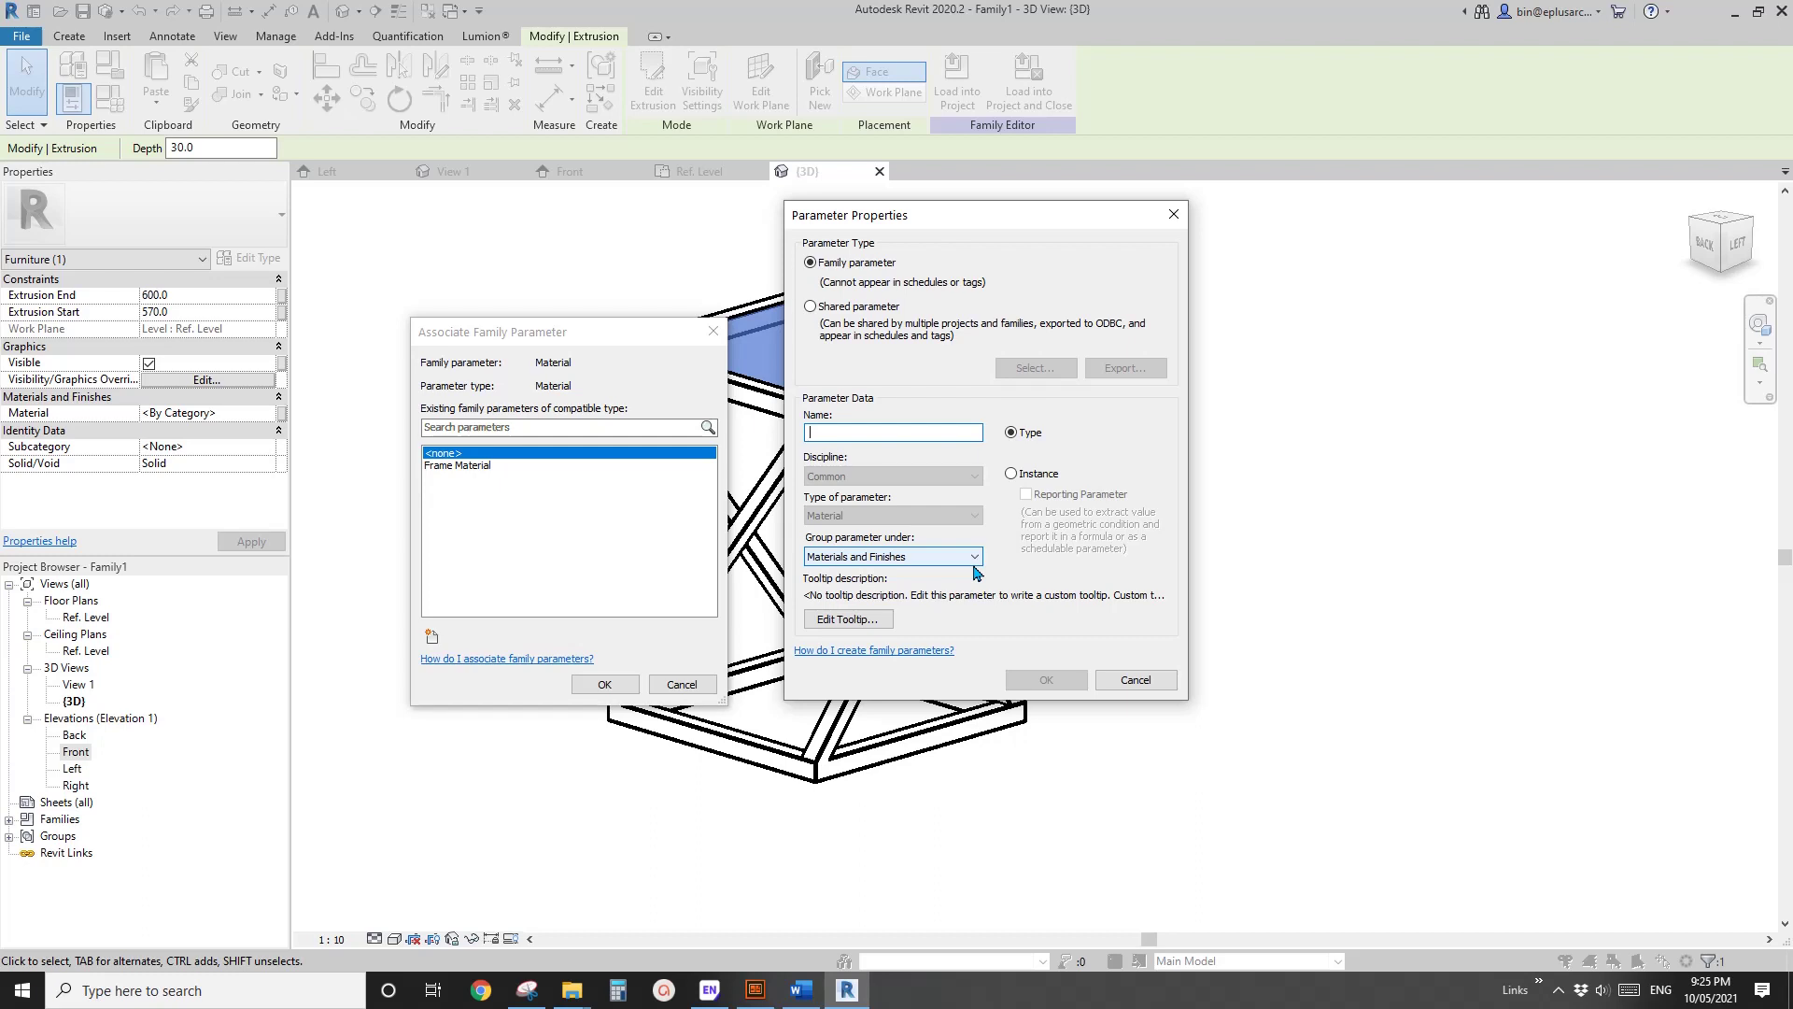
{"action": "type", "text": "Timber"}
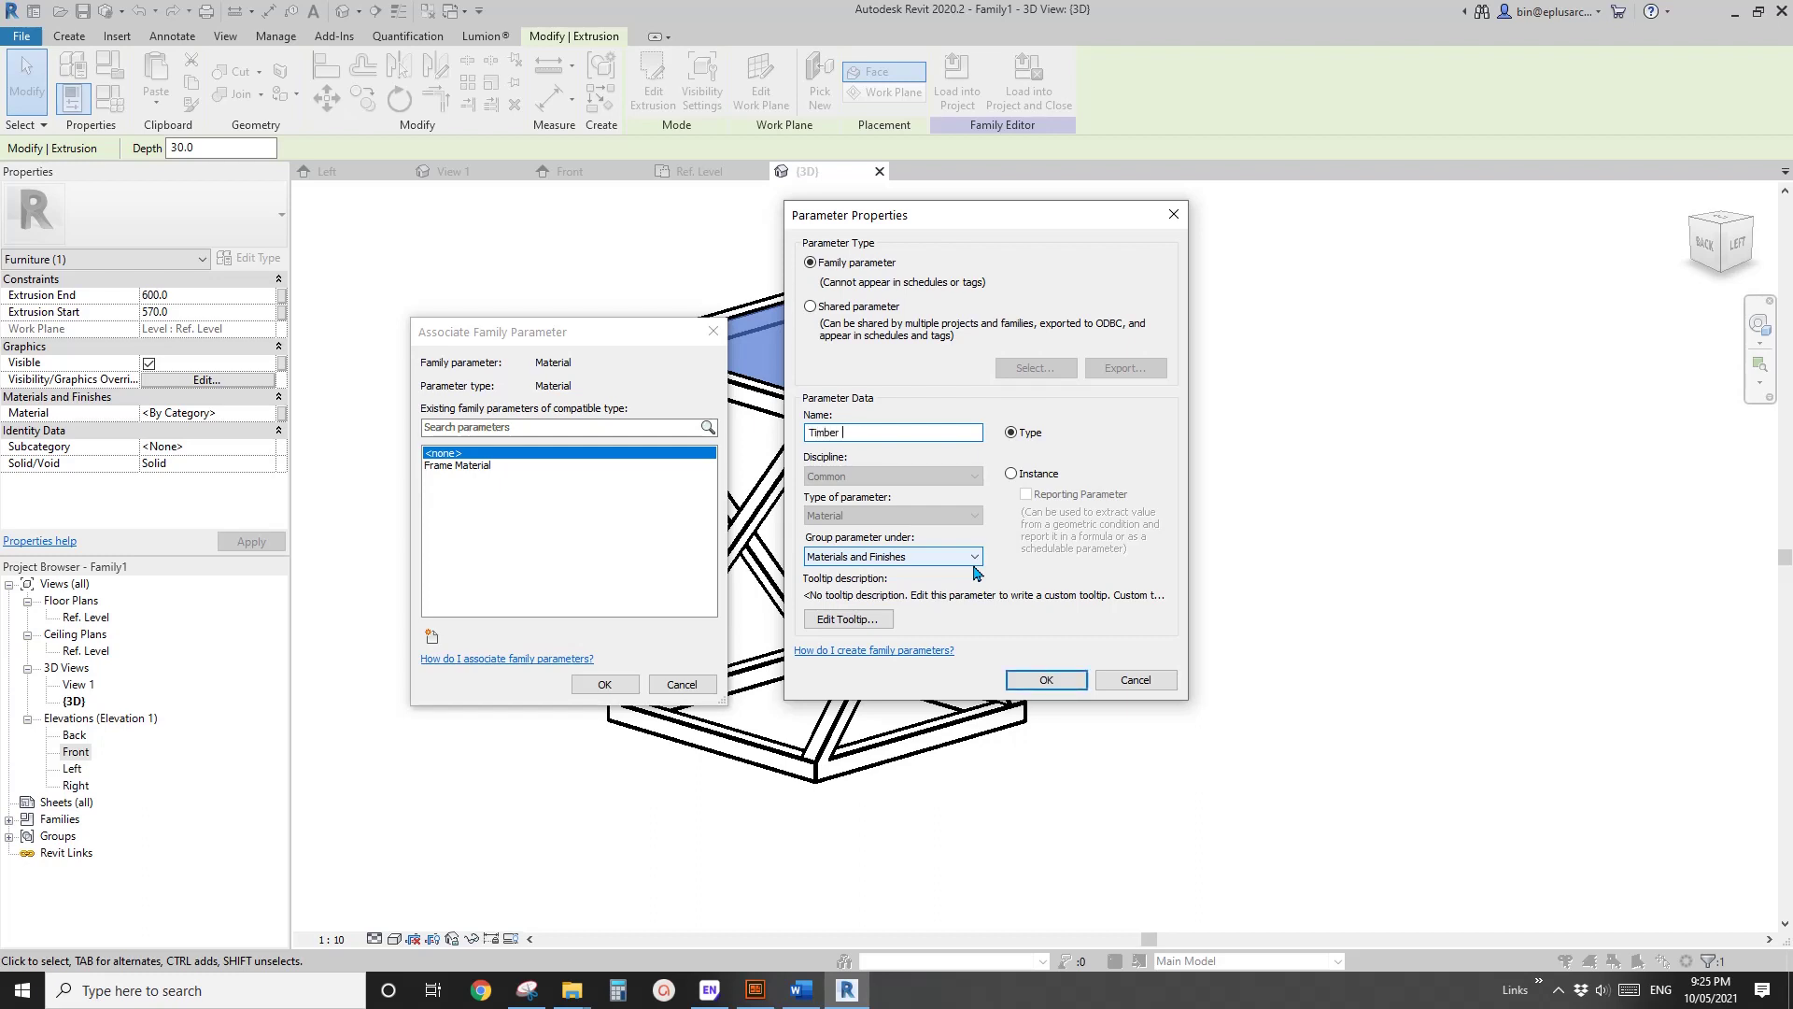
{"action": "key", "text": "BackSpace"}
{"action": "key", "text": "BackSpace"}
{"action": "key", "text": "BackSpace"}
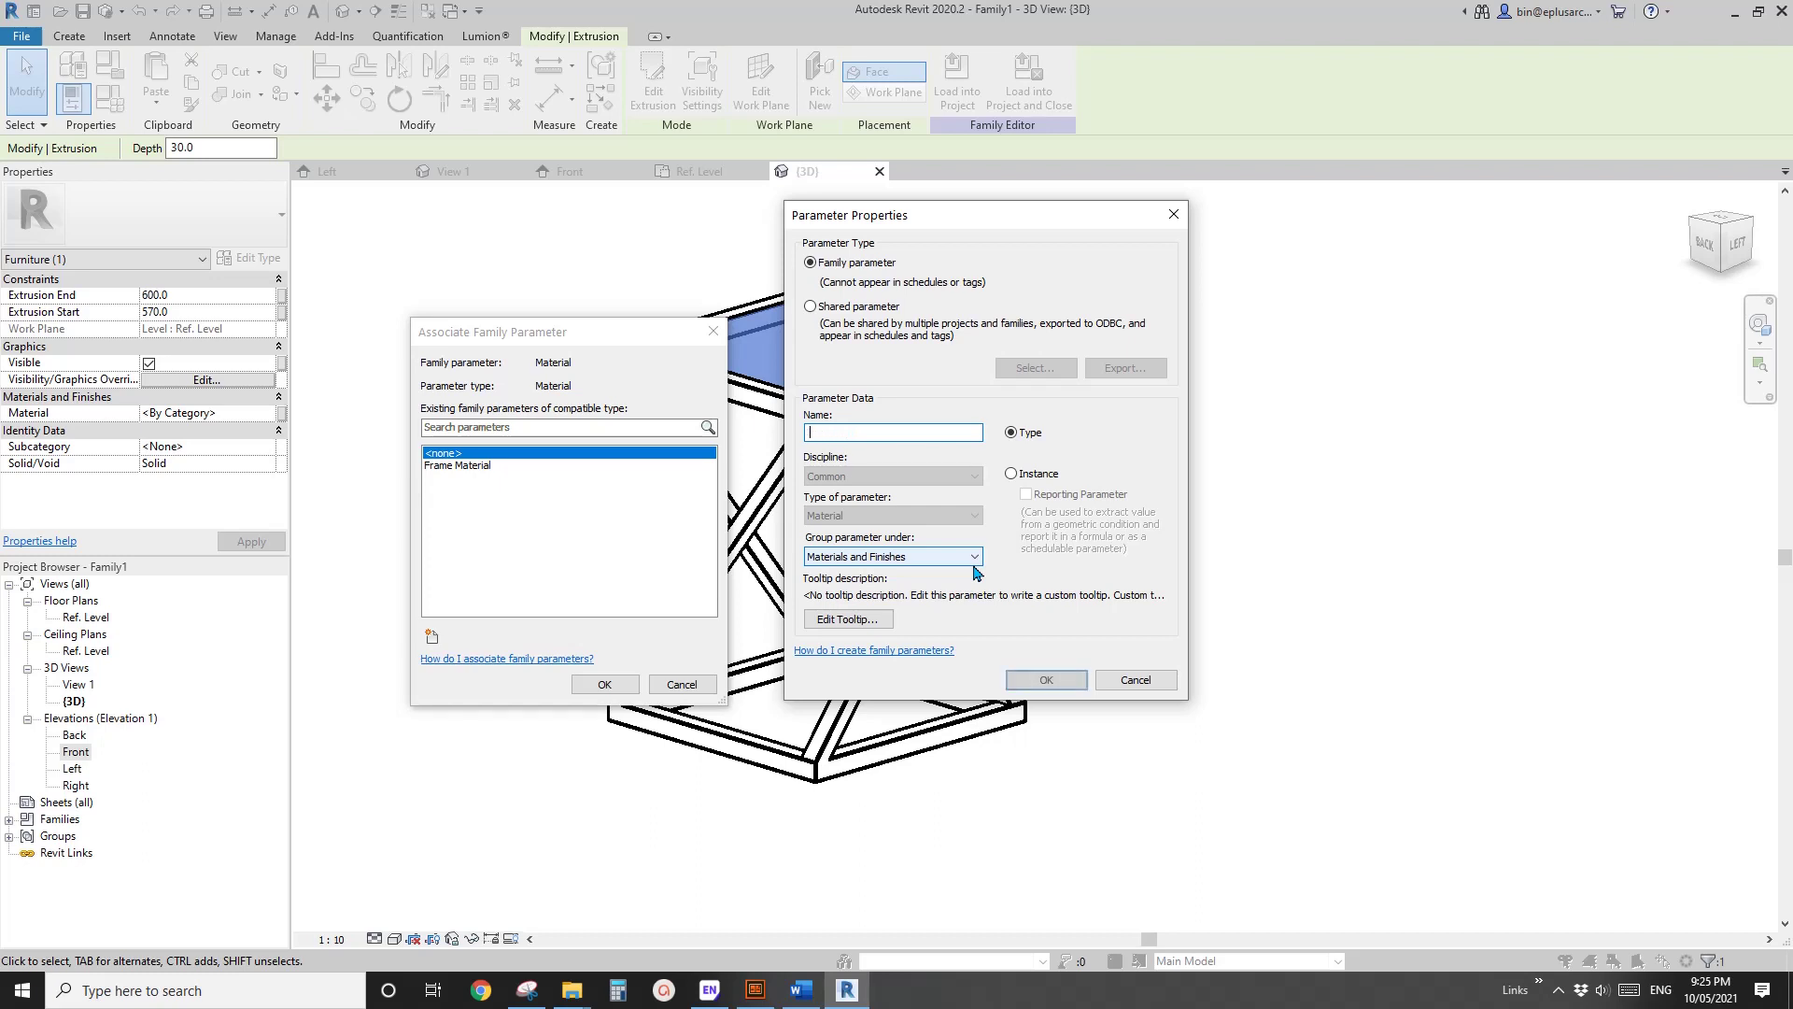
Name the new type parameter Seat Material under Materials and Finishes and associate it with the tabletop's material.
{"action": "type", "text": "Seat Material"}
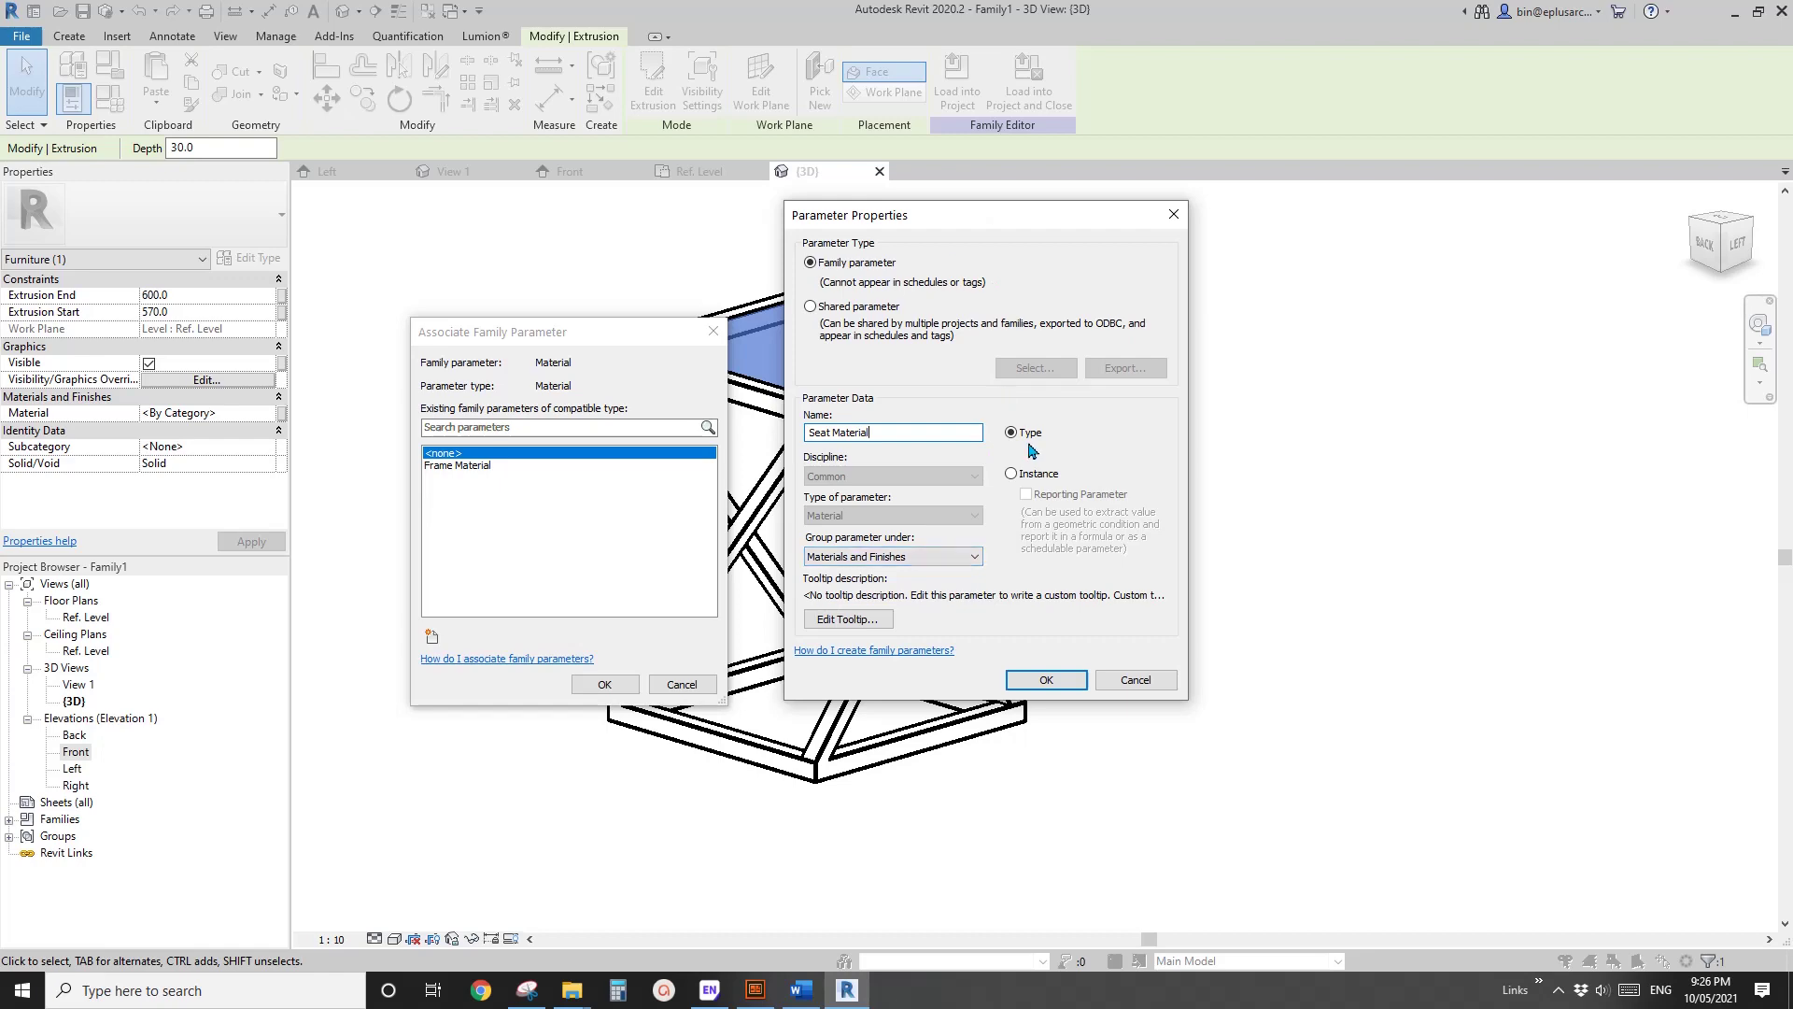
{"action": "left_click", "coordinate": [1046, 679]}
{"action": "left_click", "coordinate": [604, 684]}
{"action": "left_click", "coordinate": [1016, 396]}
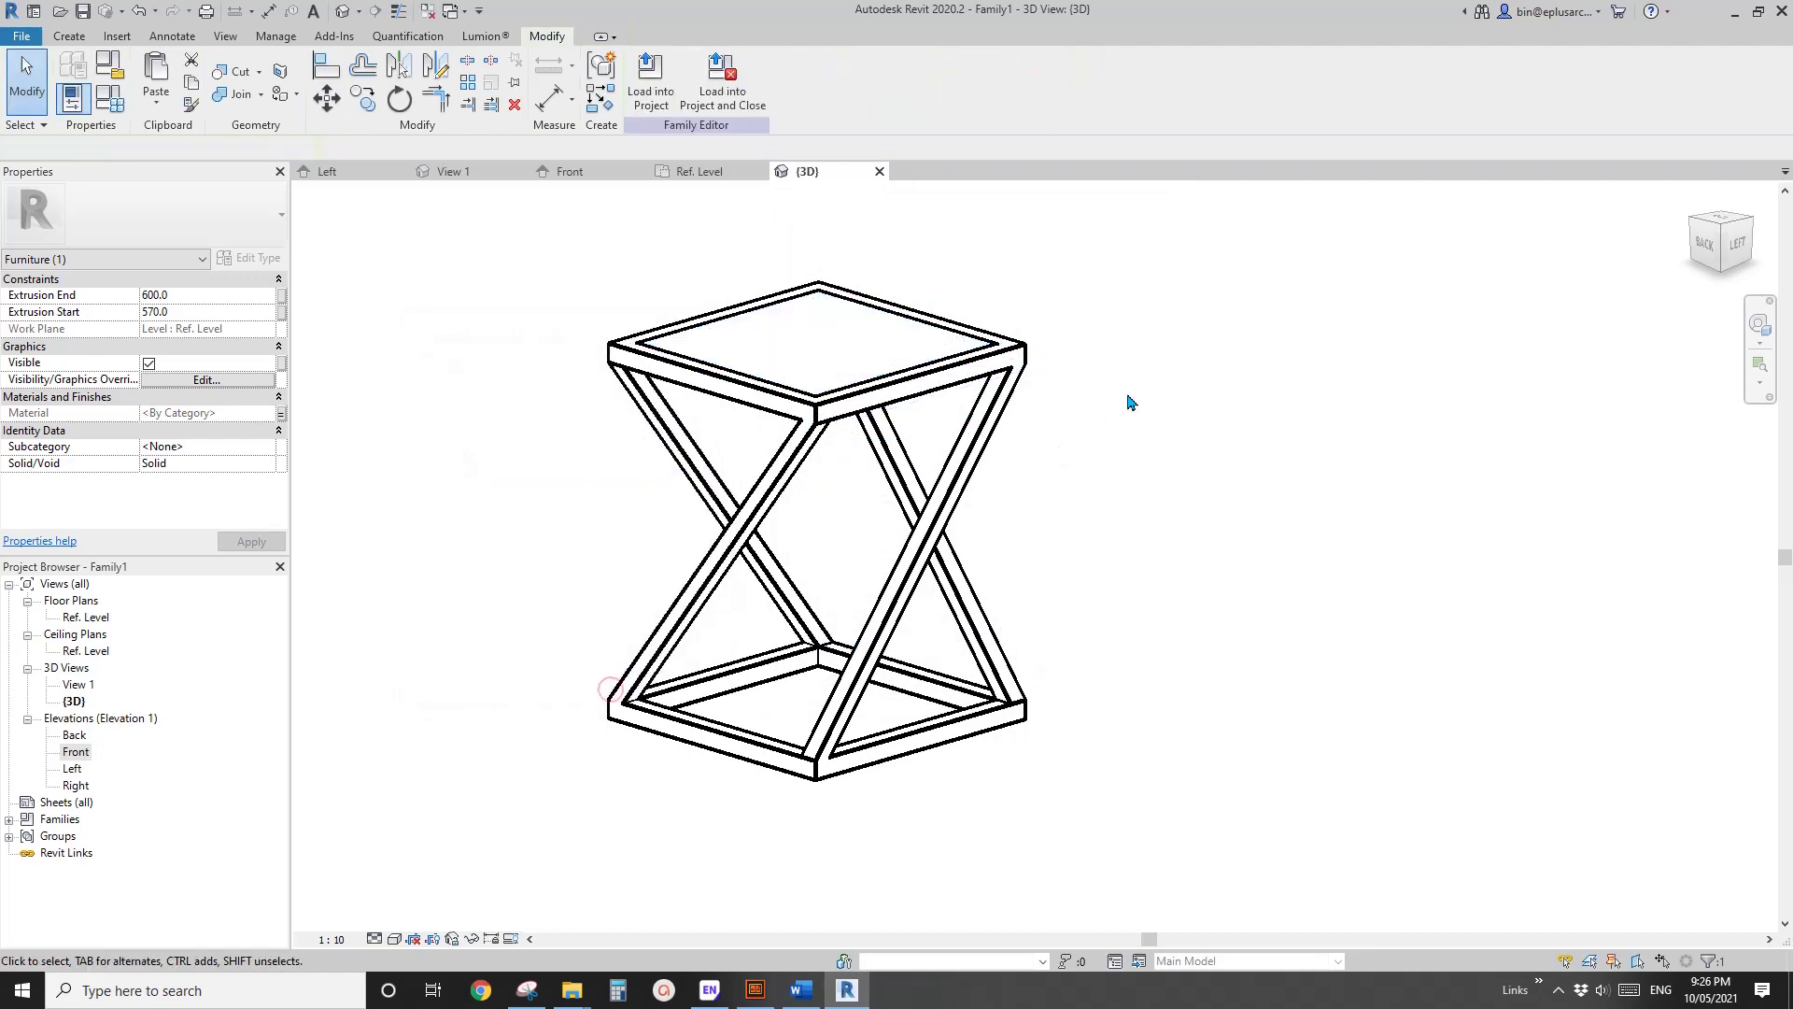
Set the height parameter H to 700 in the family types and apply it to the model.
{"action": "middle_click_drag", "start_coordinate": [1016, 396], "coordinate": [1110, 483], "text": "shift"}
{"action": "middle_click_drag", "start_coordinate": [601, 332], "coordinate": [741, 375]}
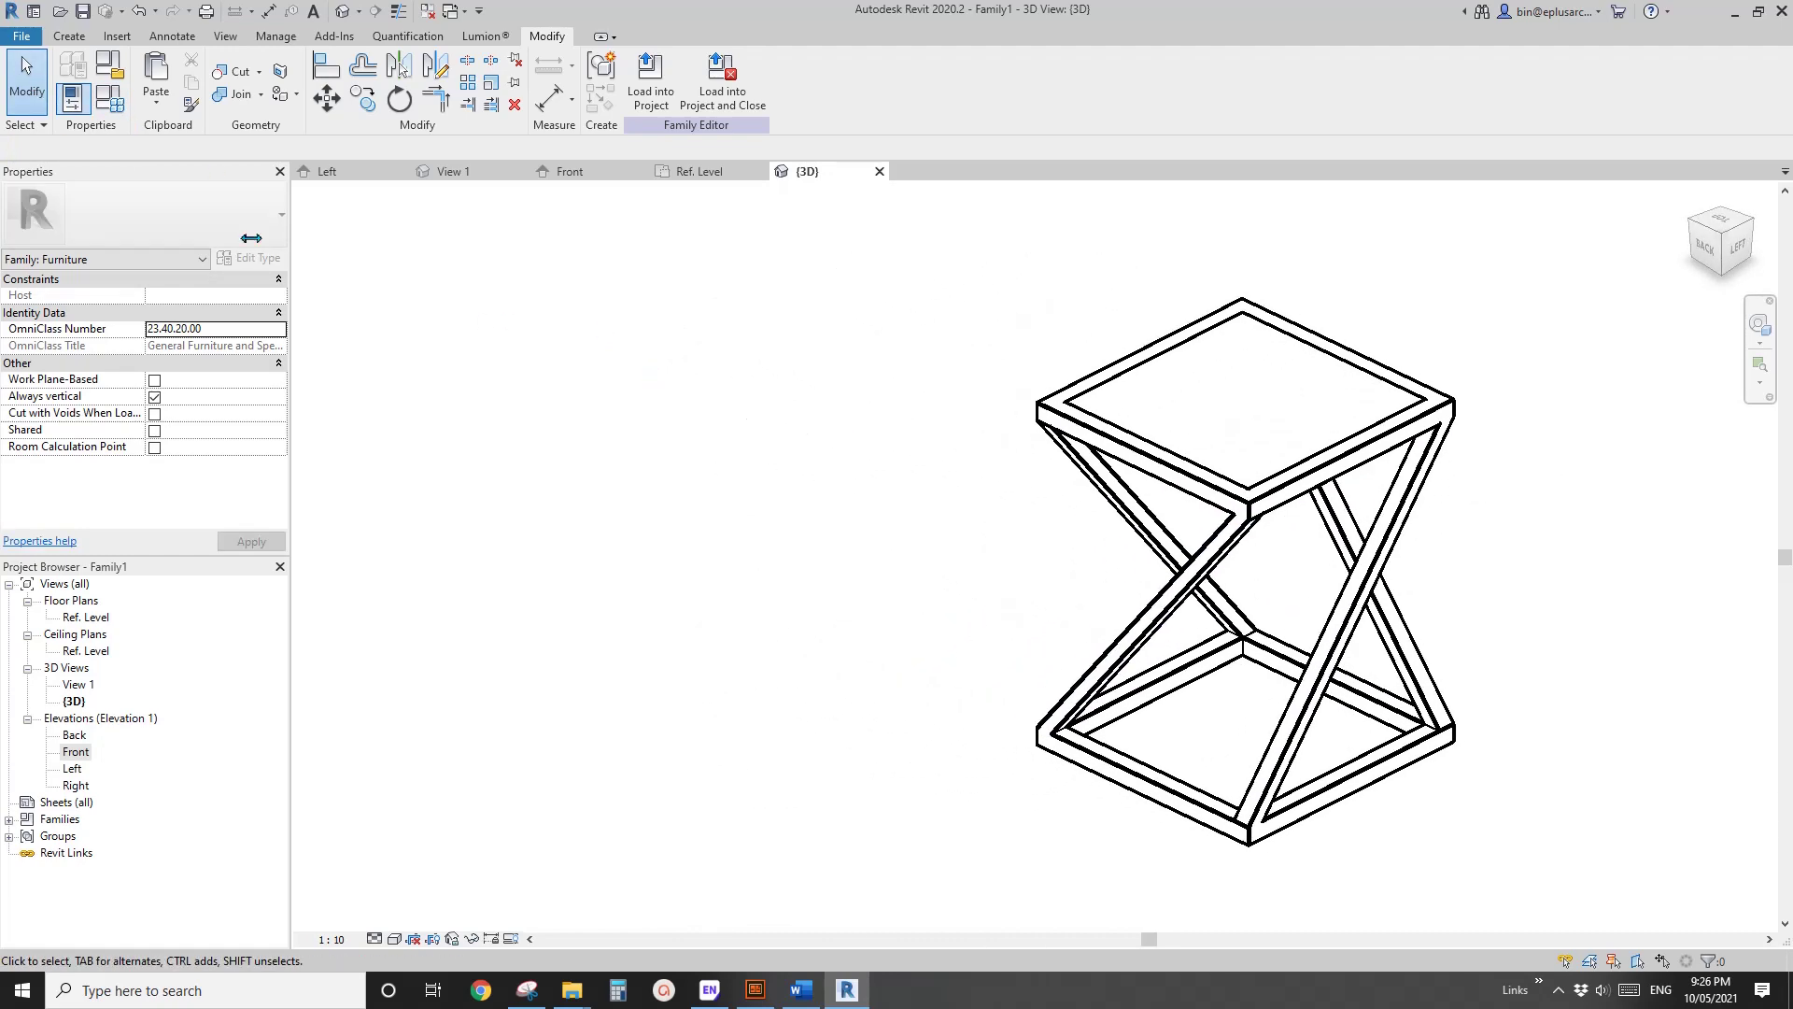
{"action": "left_click", "coordinate": [115, 114]}
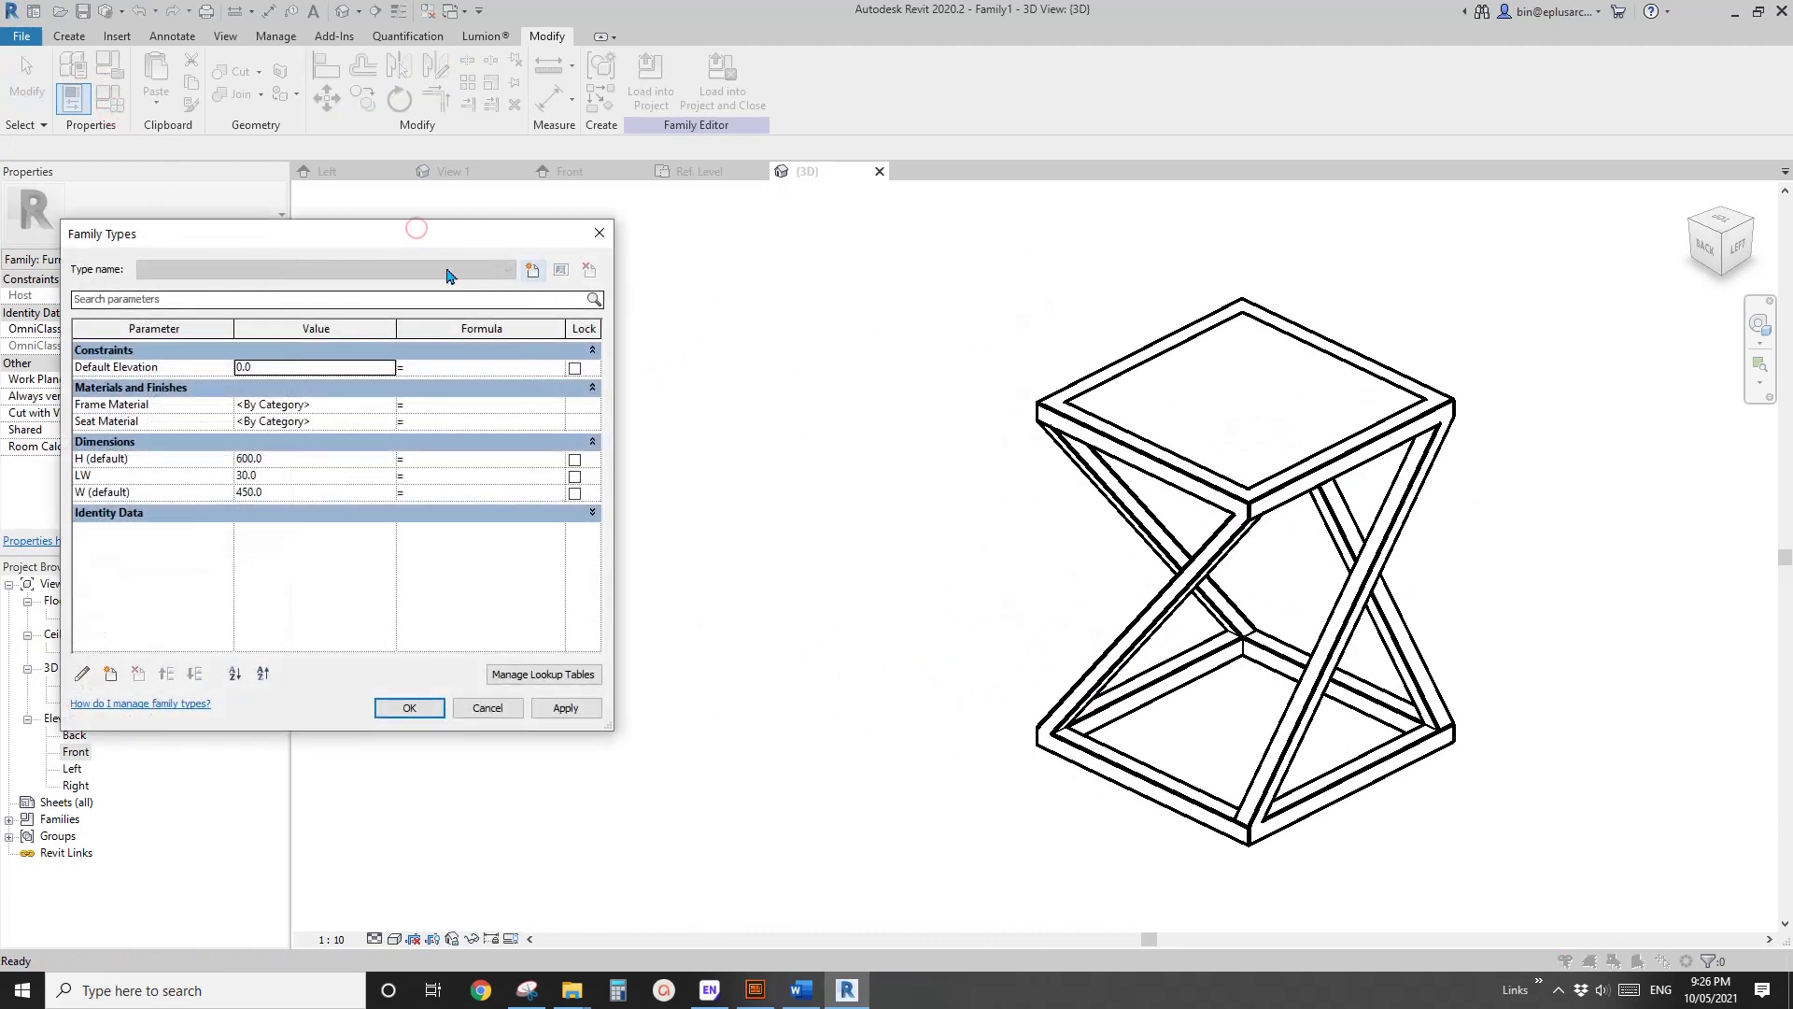
{"action": "left_click_drag", "start_coordinate": [423, 236], "coordinate": [554, 235]}
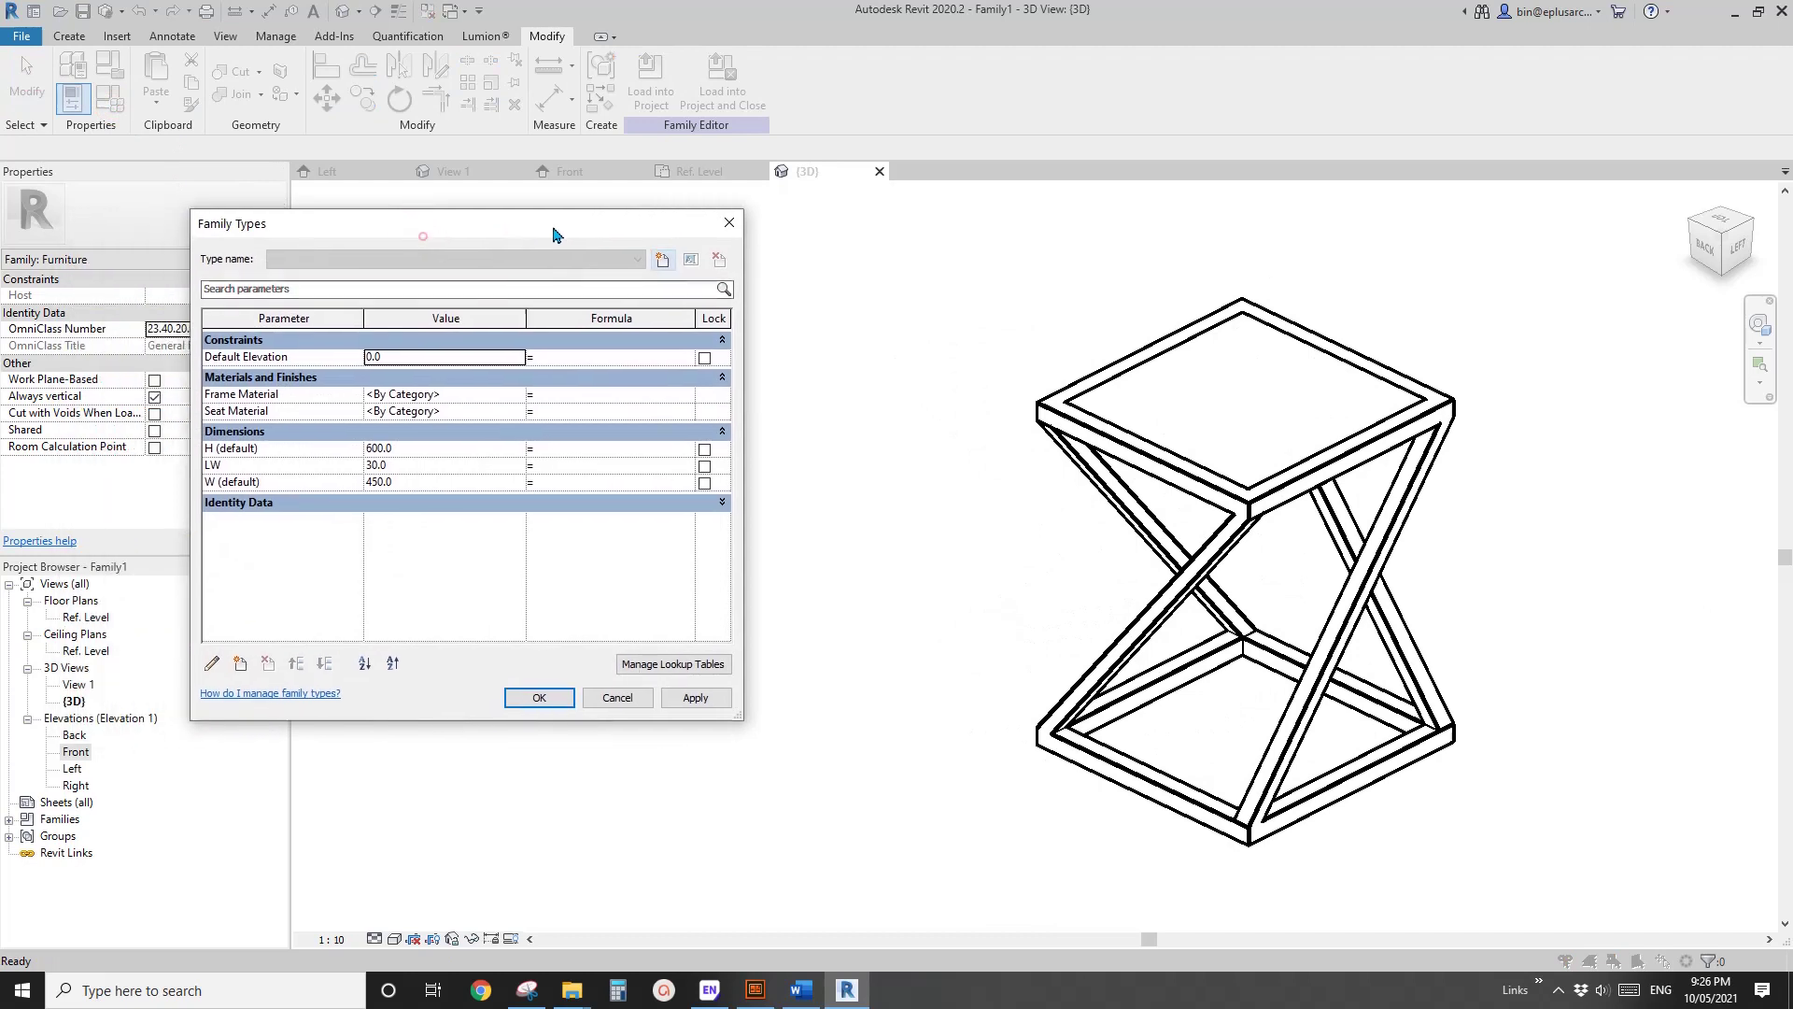
{"action": "left_click", "coordinate": [425, 450]}
{"action": "type", "text": "7"}
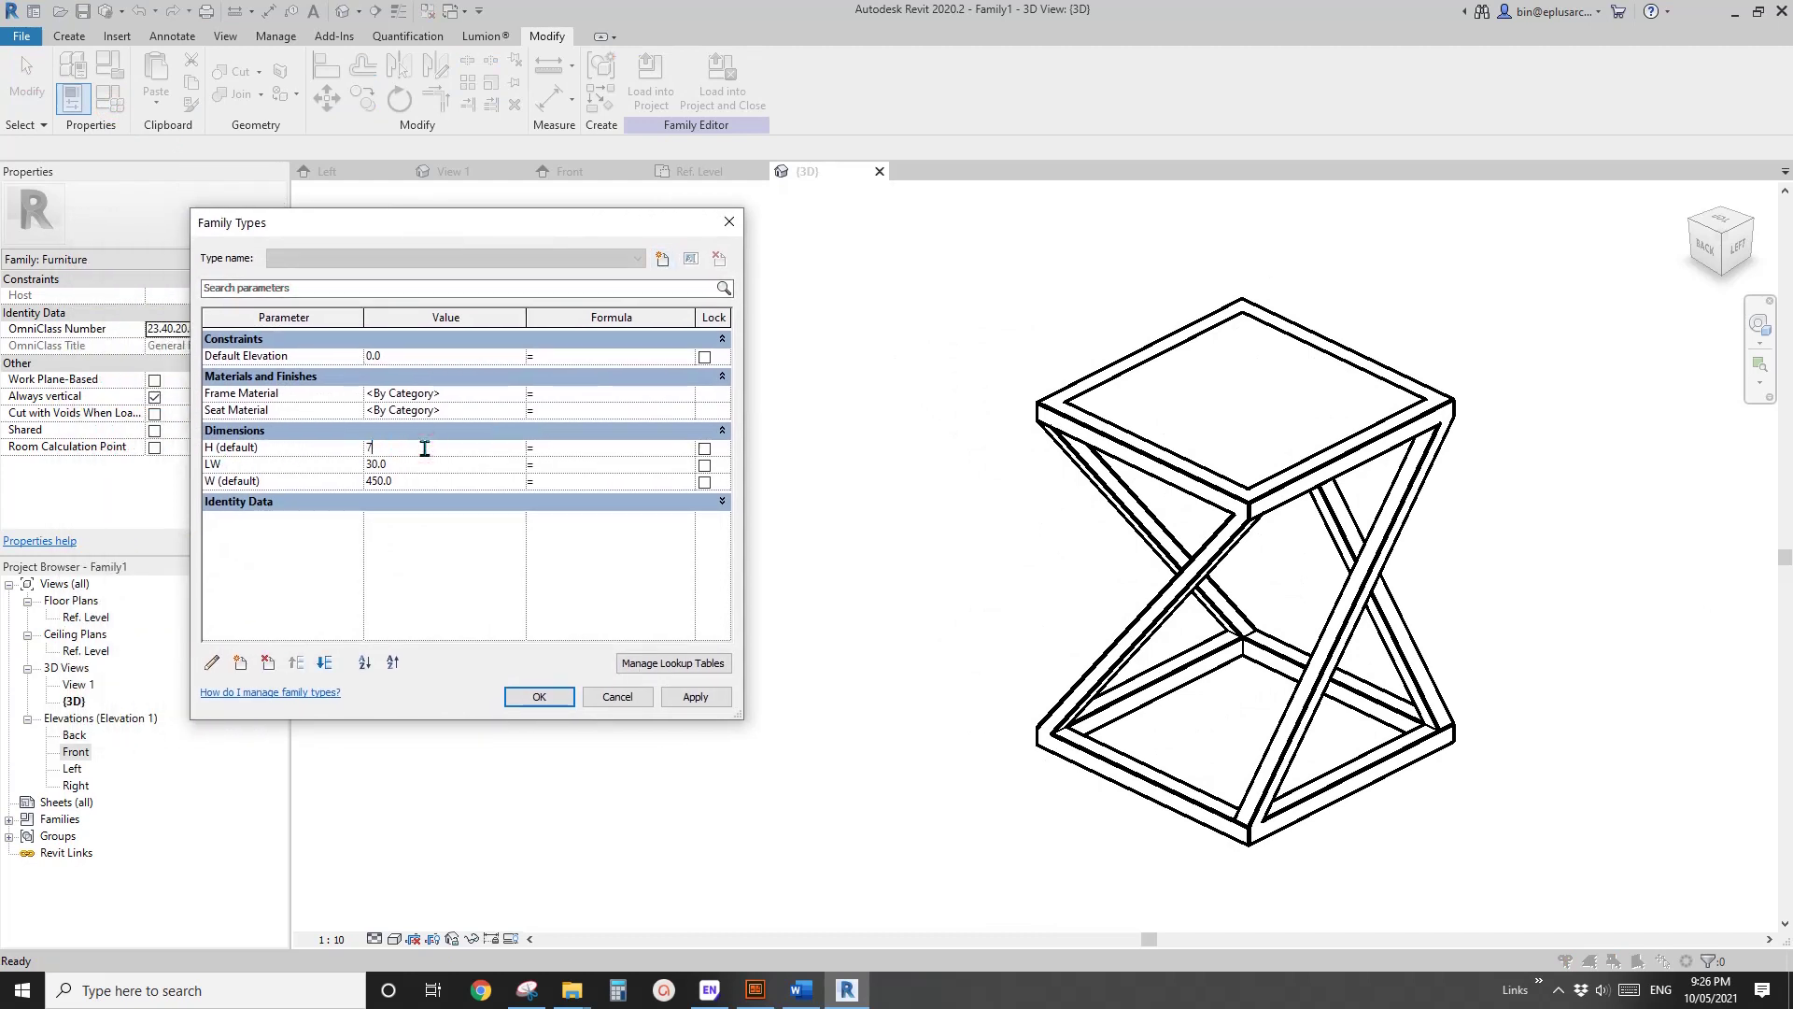
{"action": "type", "text": "00"}
{"action": "left_click", "coordinate": [696, 696]}
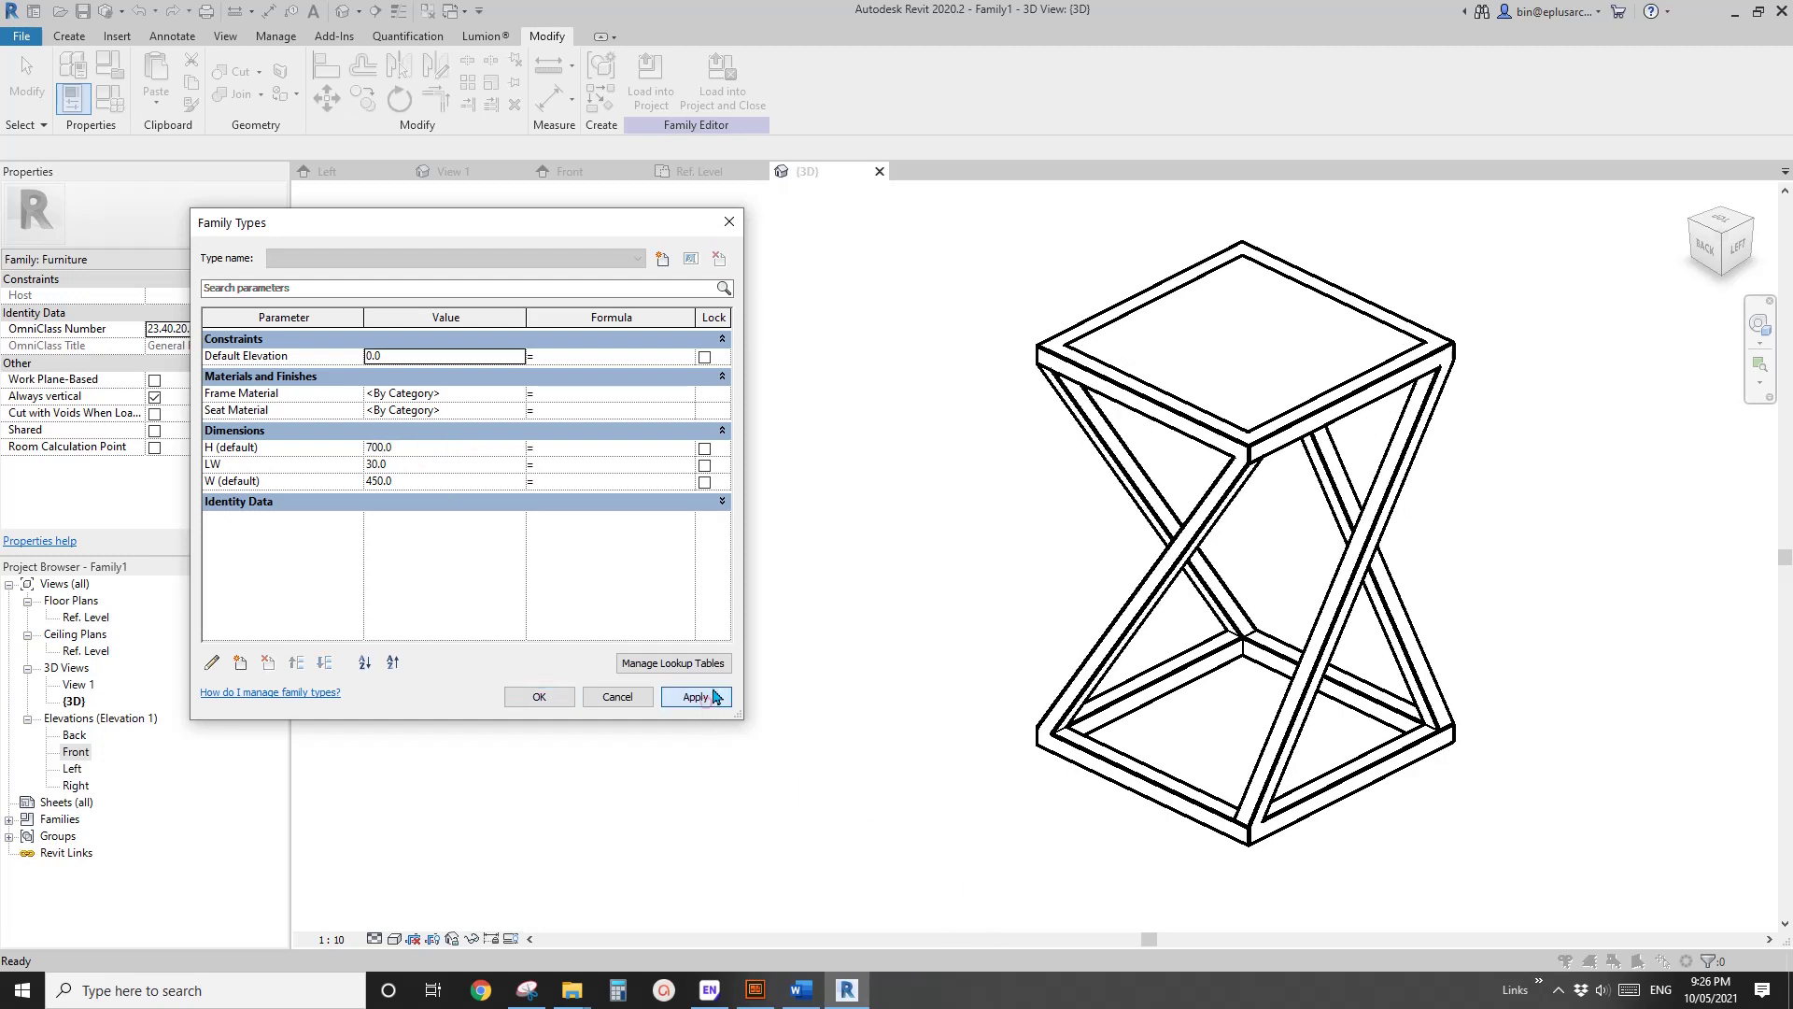
Set the LW parameter to 25 and the width W to 400, apply each, and accept the family types.
{"action": "left_click", "coordinate": [415, 466]}
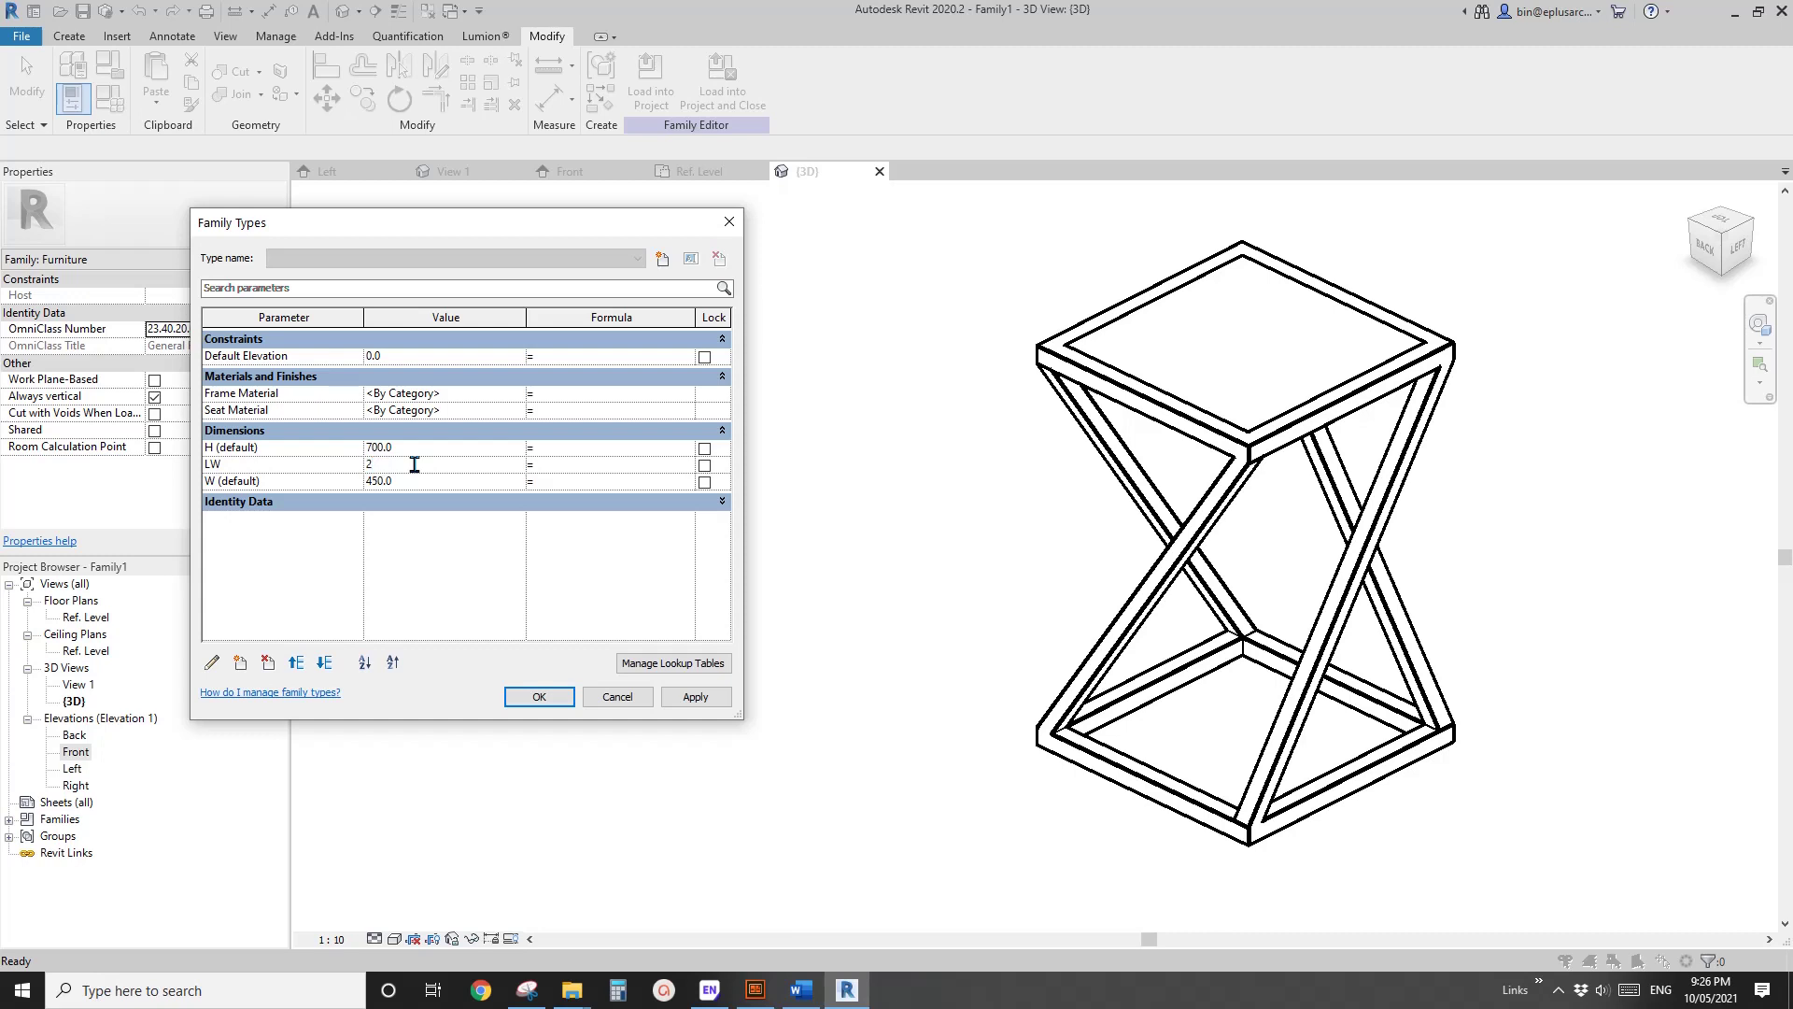
{"action": "left_click", "coordinate": [703, 704]}
{"action": "left_click", "coordinate": [443, 491]}
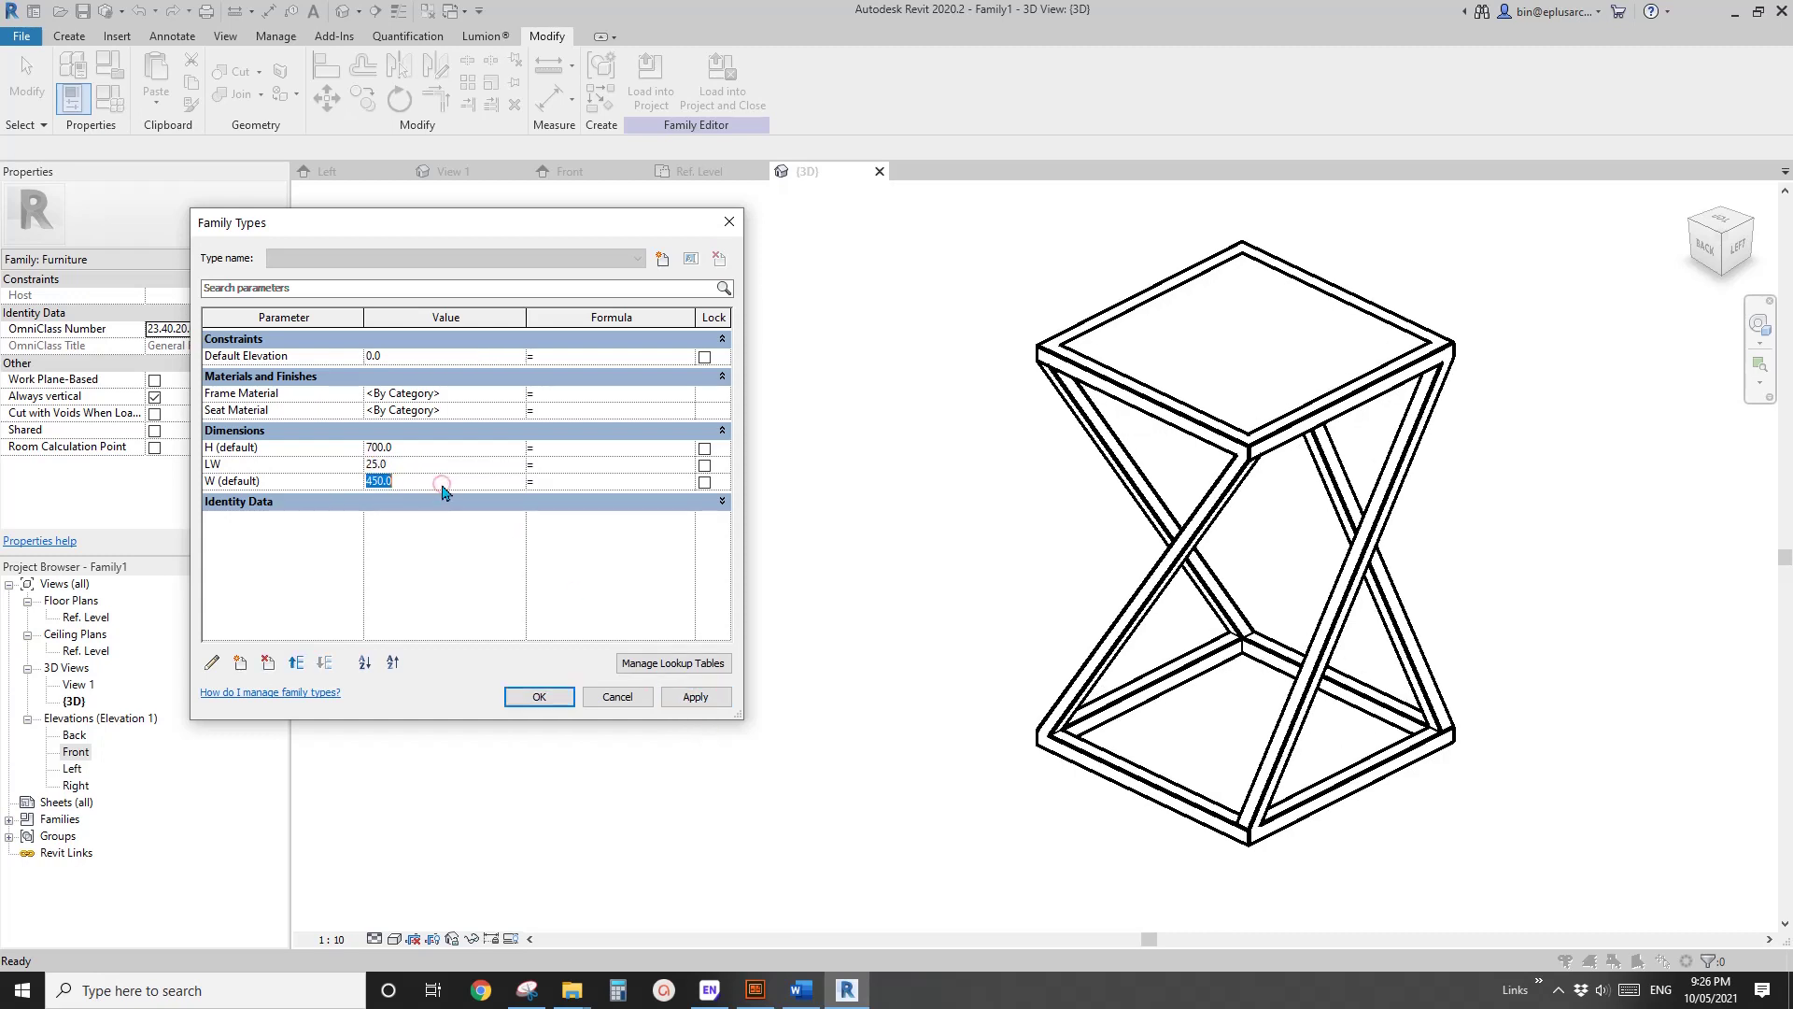
{"action": "type", "text": "400"}
{"action": "left_click", "coordinate": [694, 701]}
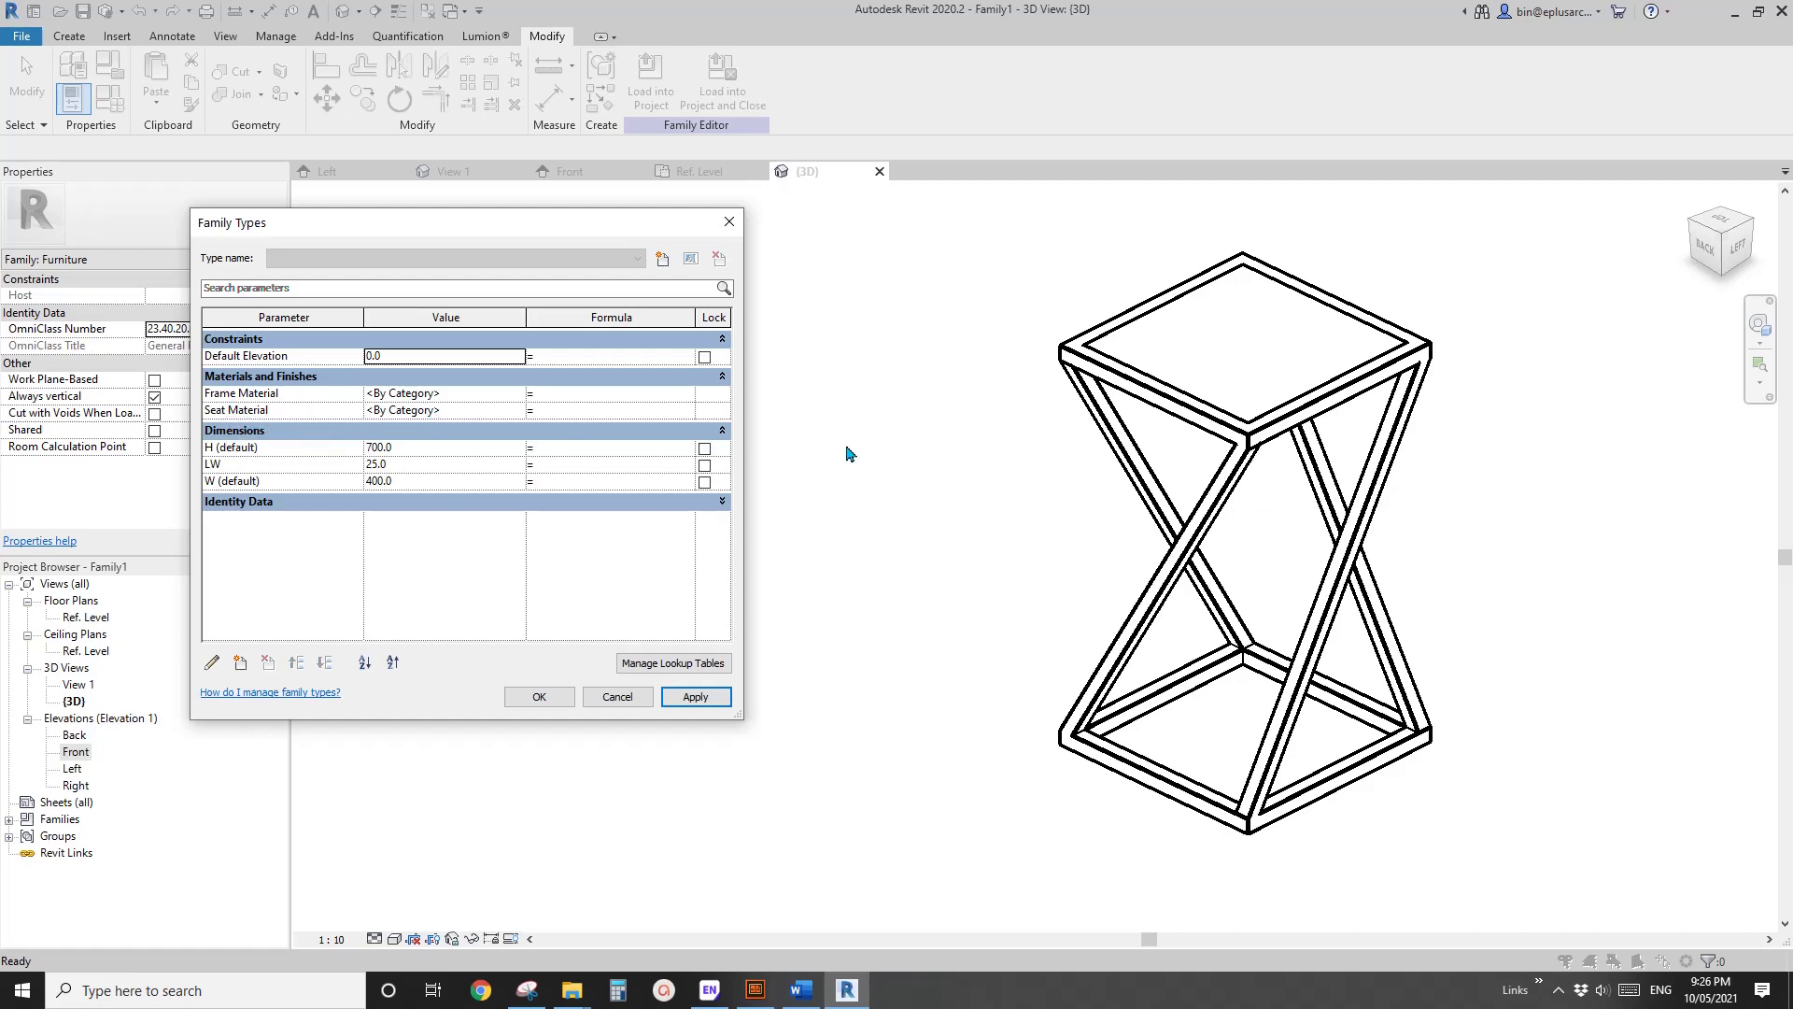
{"action": "left_click", "coordinate": [539, 697]}
Examine the resized frame, diagonal legs and tabletop from several sides in the 3D view.
{"action": "middle_click_drag", "start_coordinate": [747, 626], "coordinate": [1023, 578], "text": "shift"}
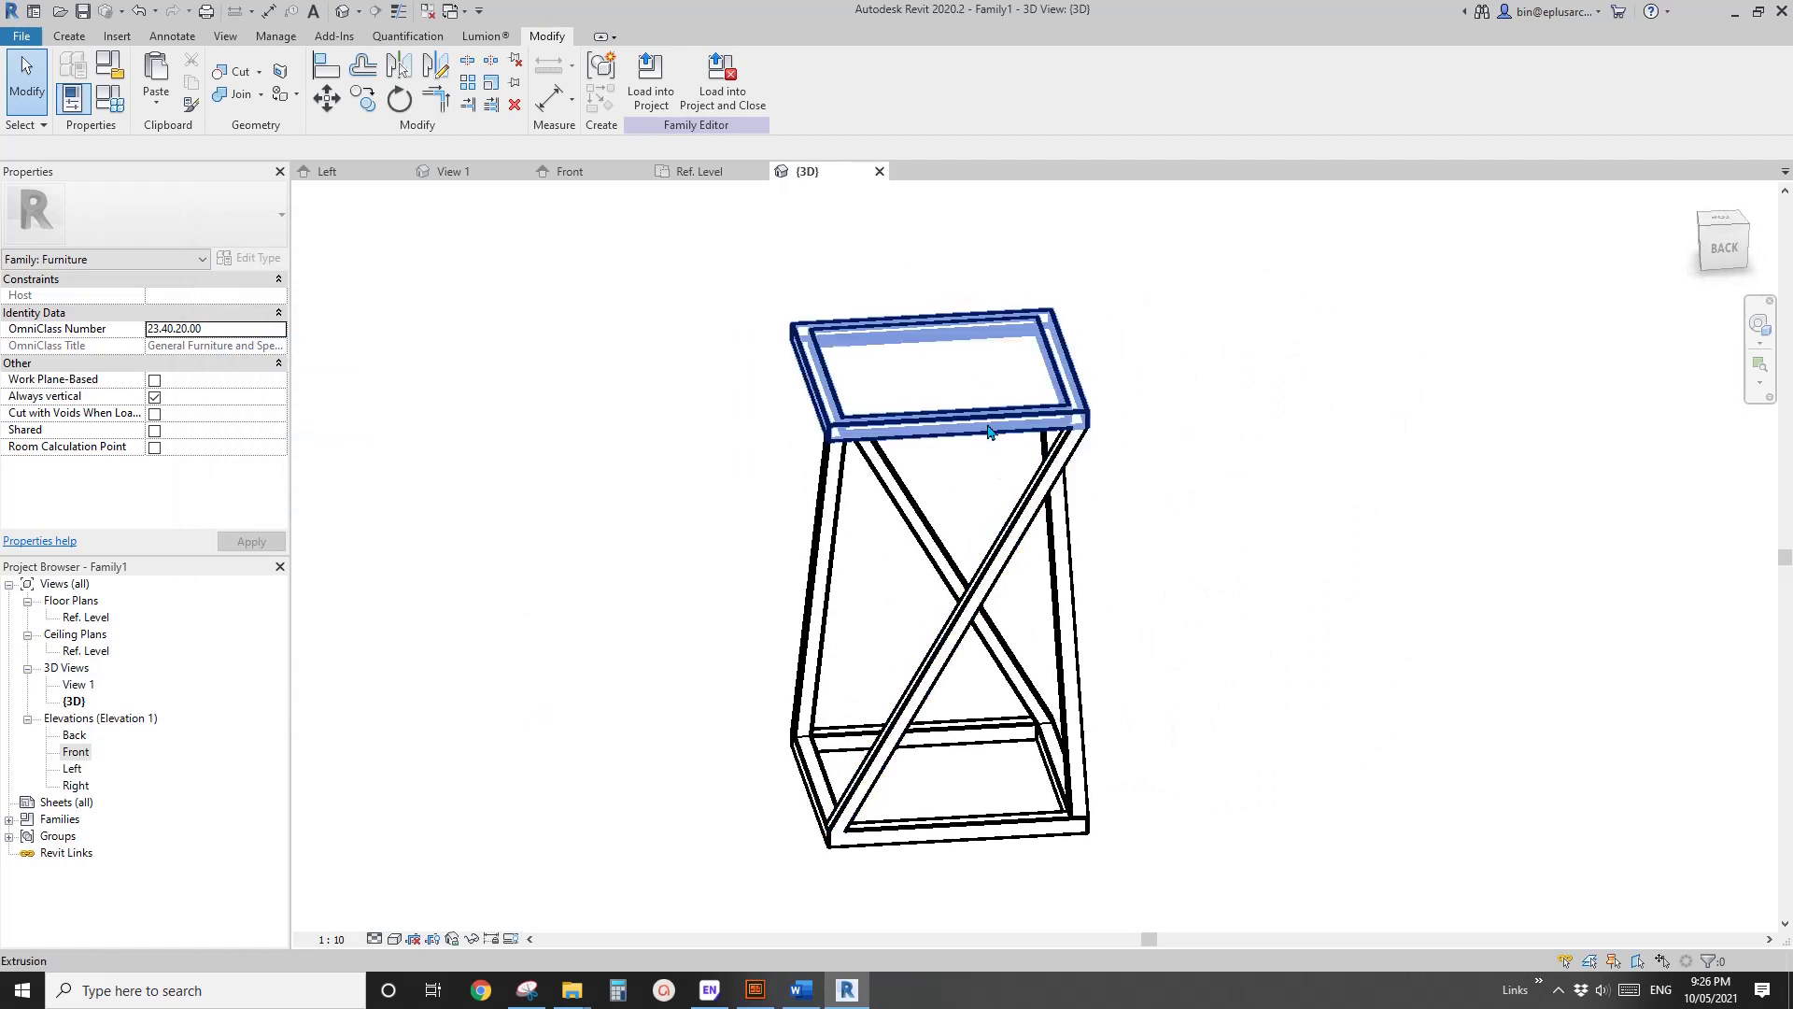
{"action": "left_click", "coordinate": [943, 366]}
{"action": "middle_click_drag", "start_coordinate": [943, 366], "coordinate": [829, 602], "text": "shift"}
{"action": "key", "text": "Escape"}
{"action": "scroll", "coordinate": [939, 540], "scroll_direction": "down", "scroll_amount": 1}
{"action": "middle_click_drag", "start_coordinate": [944, 544], "coordinate": [1148, 572]}
{"action": "scroll", "coordinate": [958, 420], "scroll_direction": "down", "scroll_amount": 2}
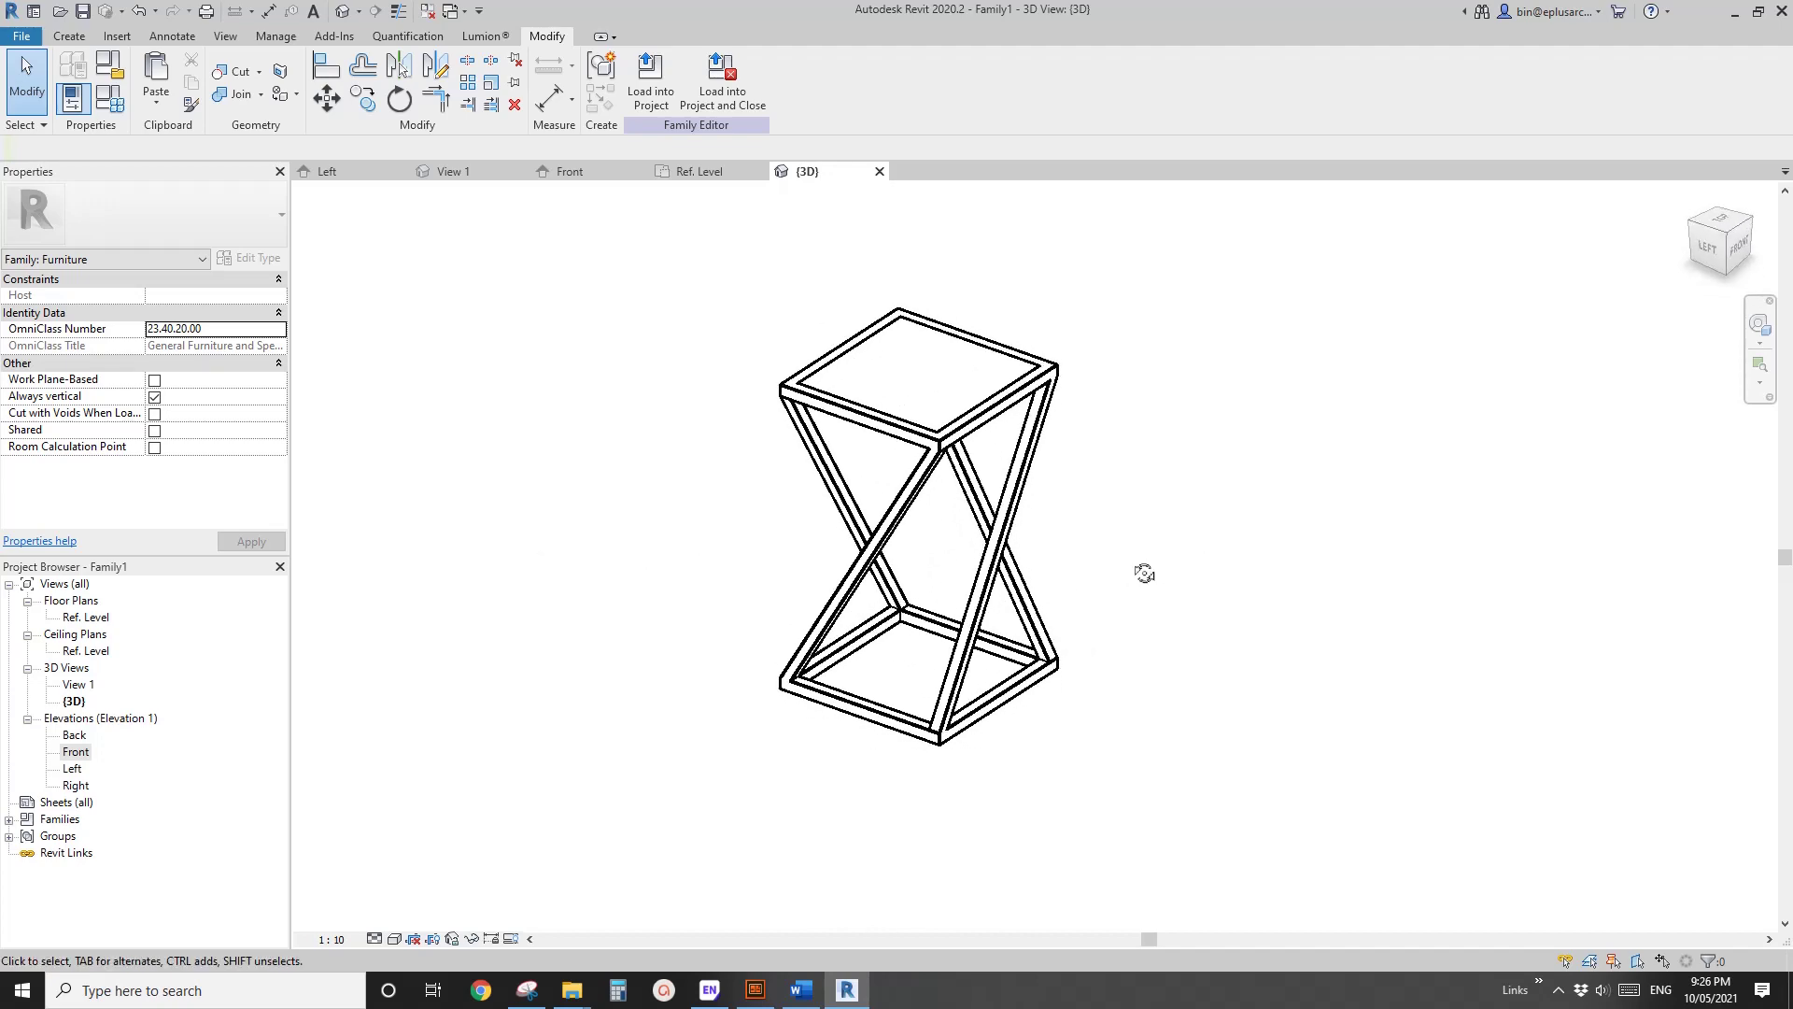